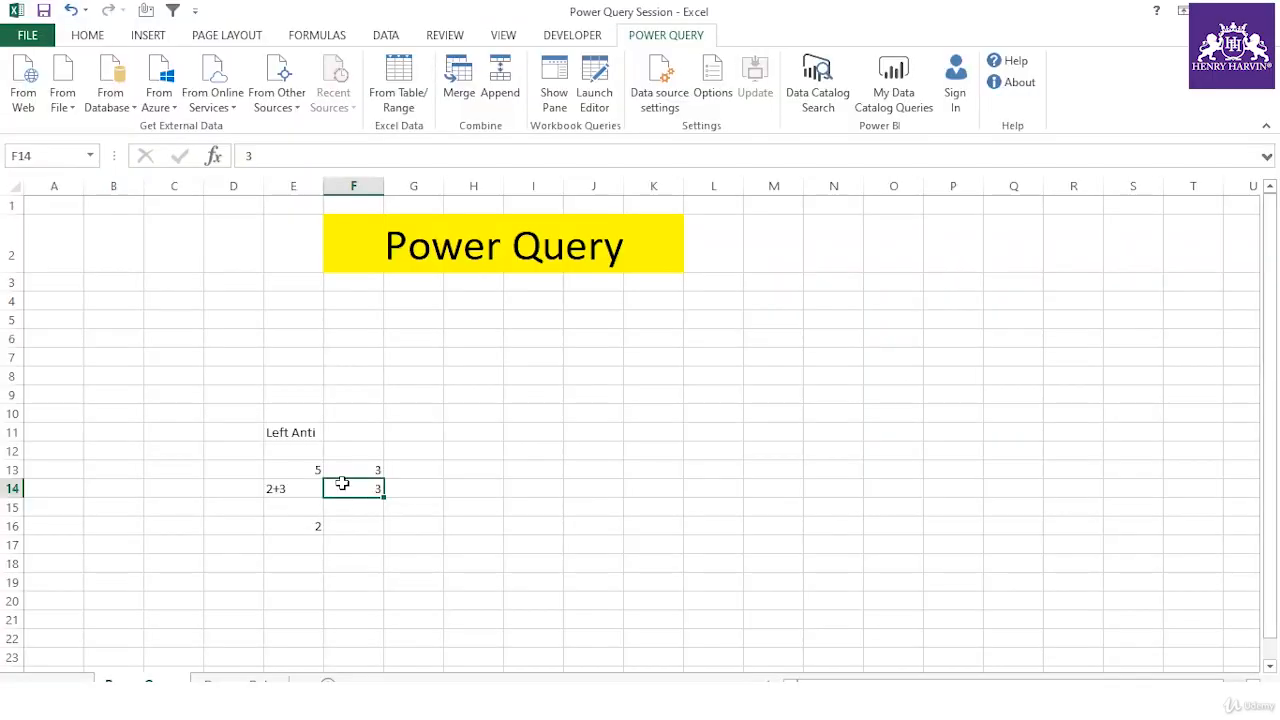
Review the existing Left Anti example values in cells E13 to F14
left_click(377, 468)
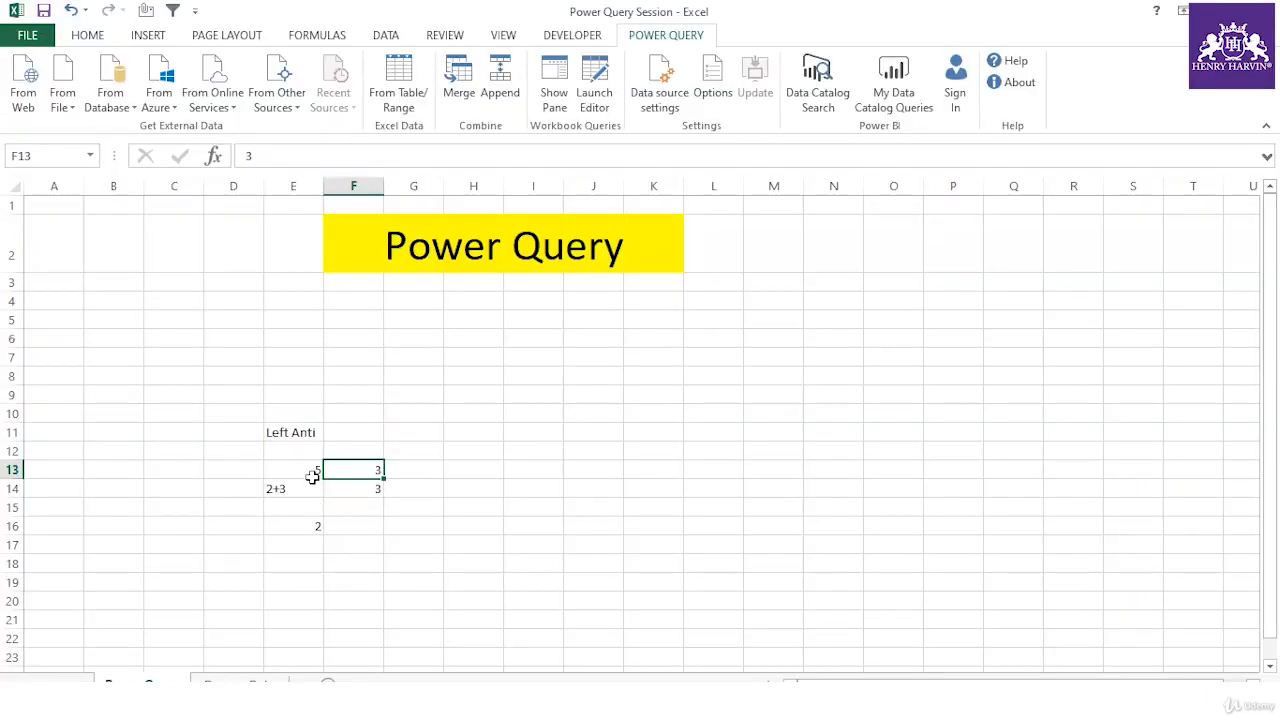
left_click(310, 470)
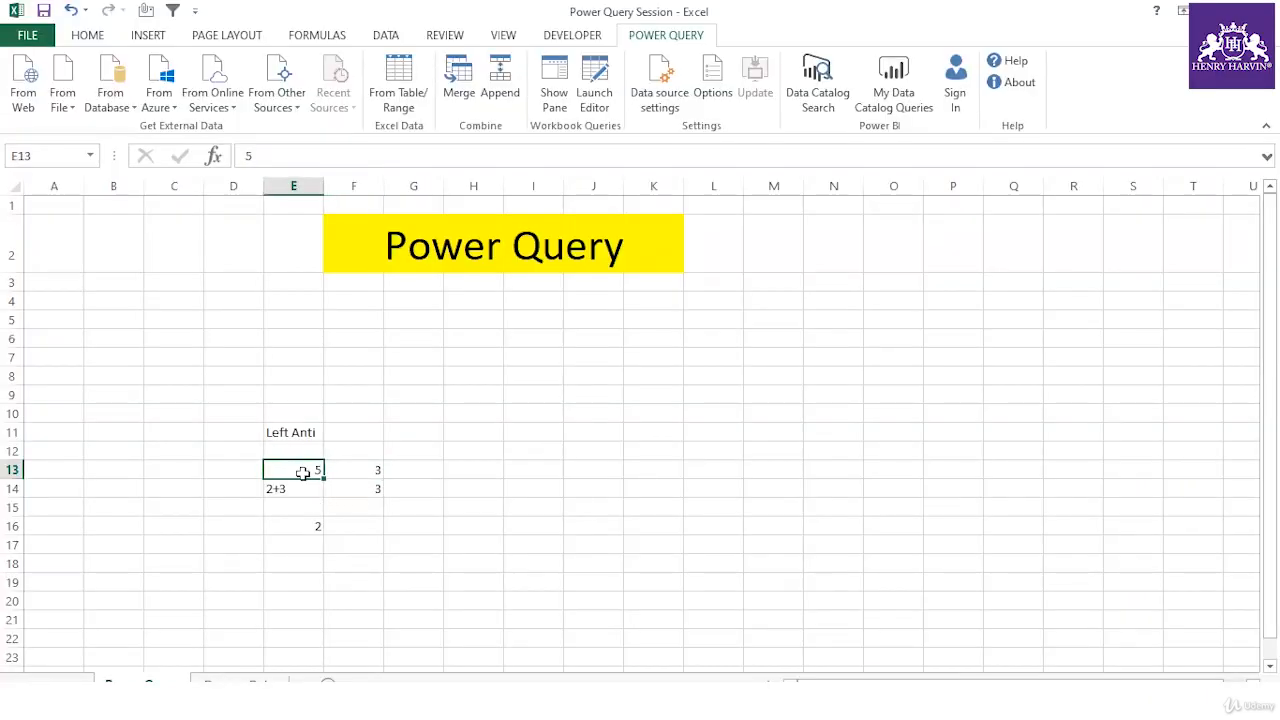
left_click(357, 465)
left_click(310, 471)
left_click(295, 488)
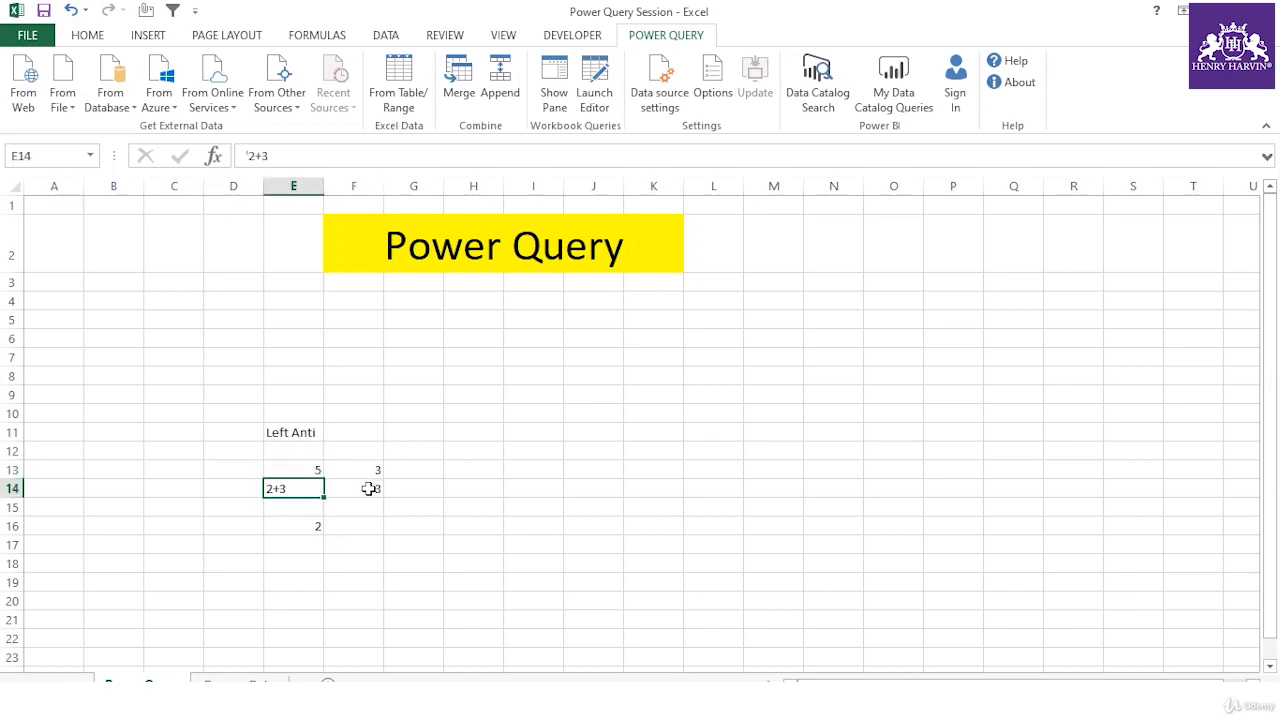
left_click(368, 487)
Enter 1234 in H10, and add the column headings Left in H8 and Right in I8
left_click(480, 413)
type("1234")
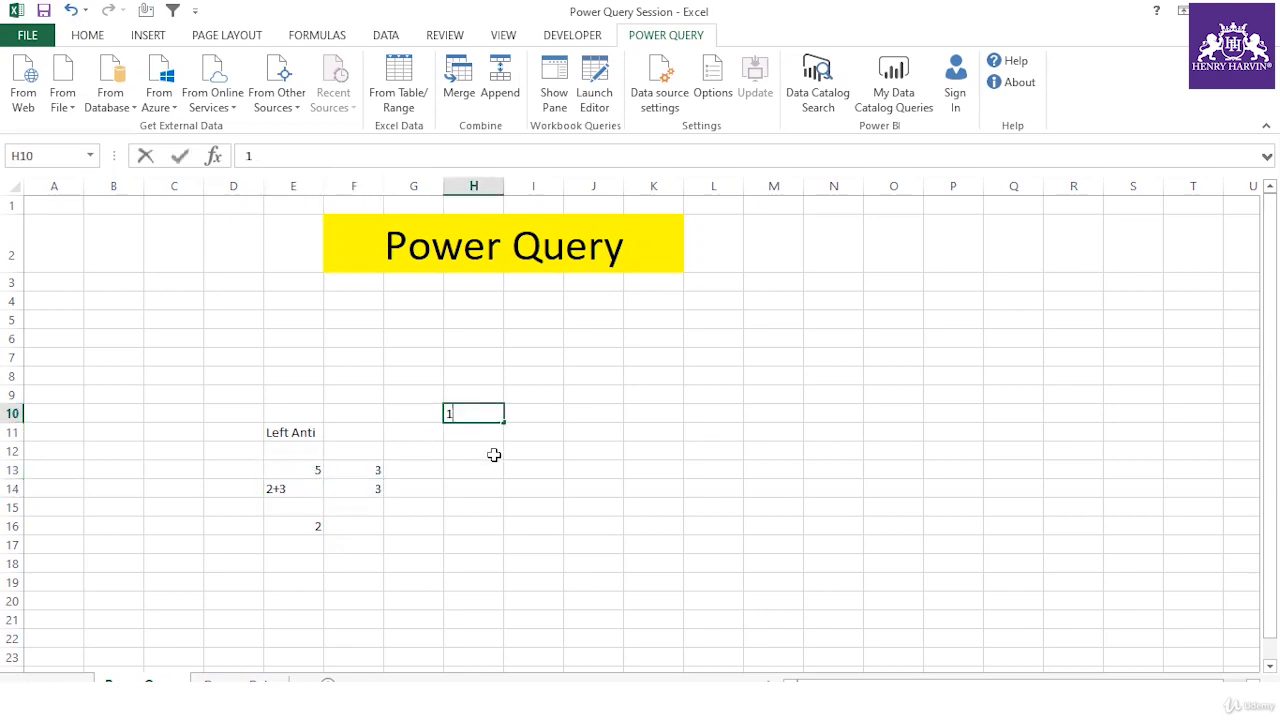
left_click(496, 464)
left_click(474, 378)
type("Left")
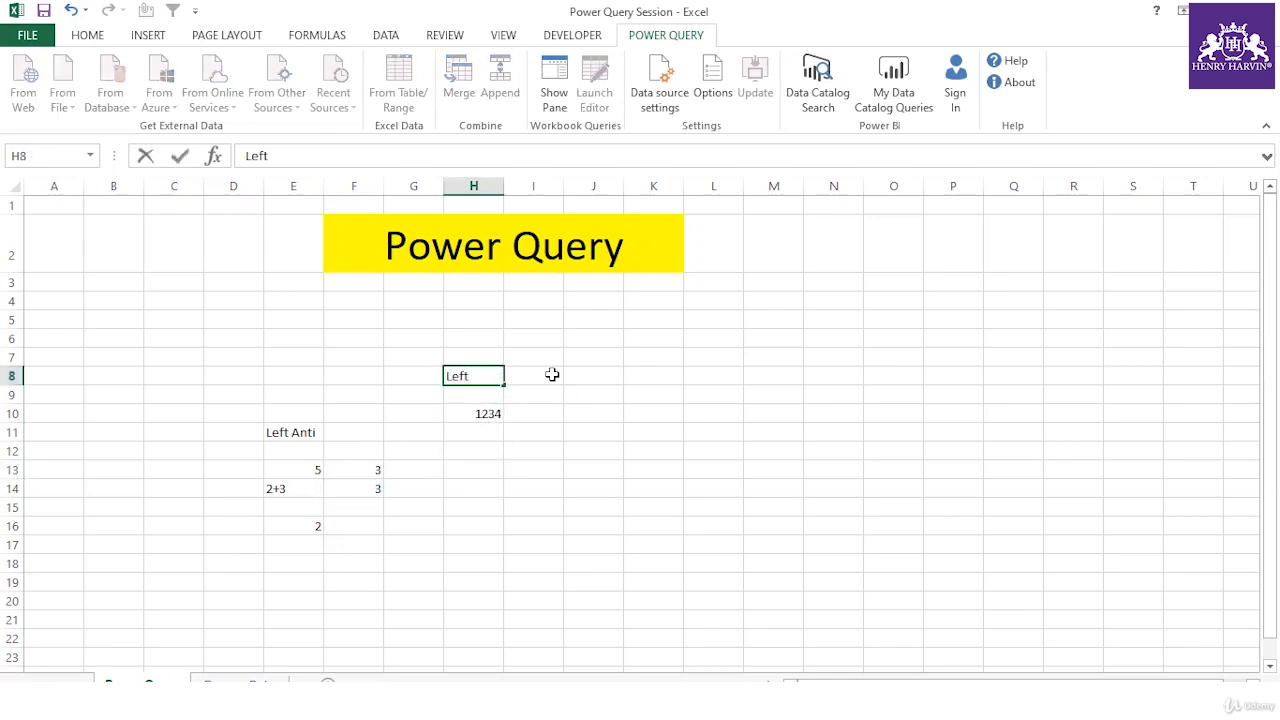
left_click(560, 378)
type("Right")
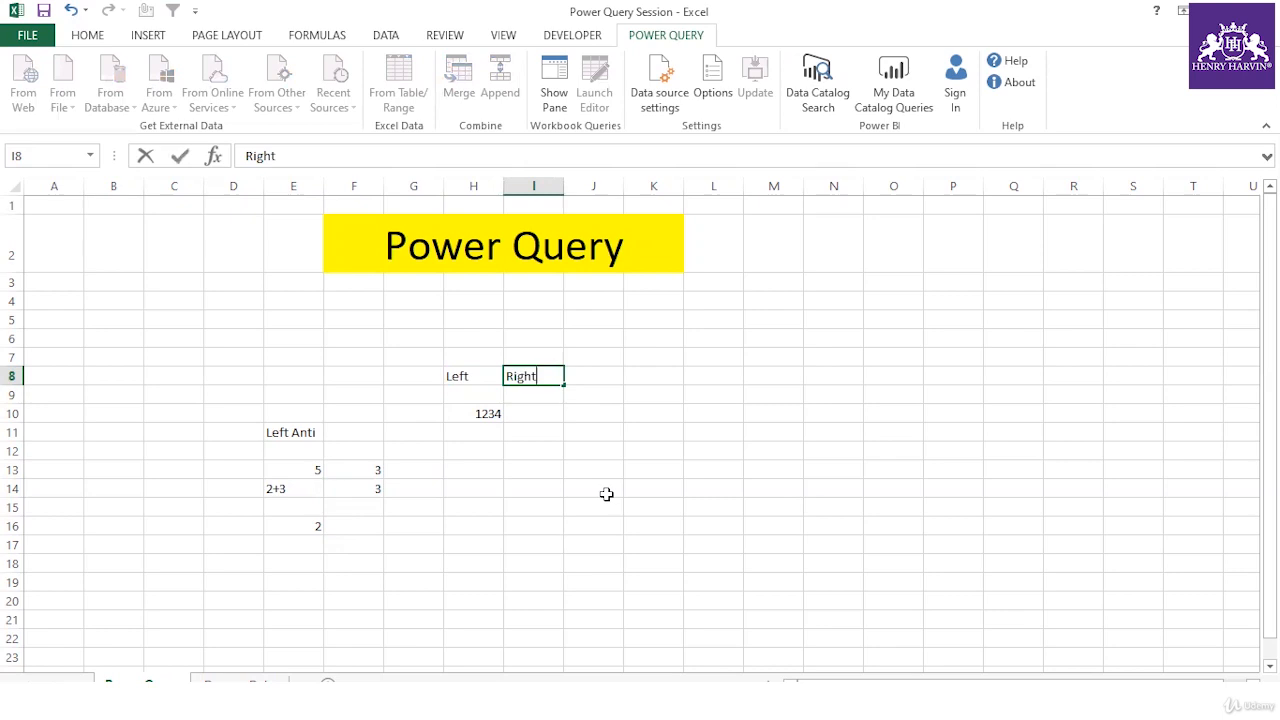
Fill the Left column from H10 down to H16 as a number series starting at 1234
left_click(483, 409)
left_click_drag(502, 423, 493, 545)
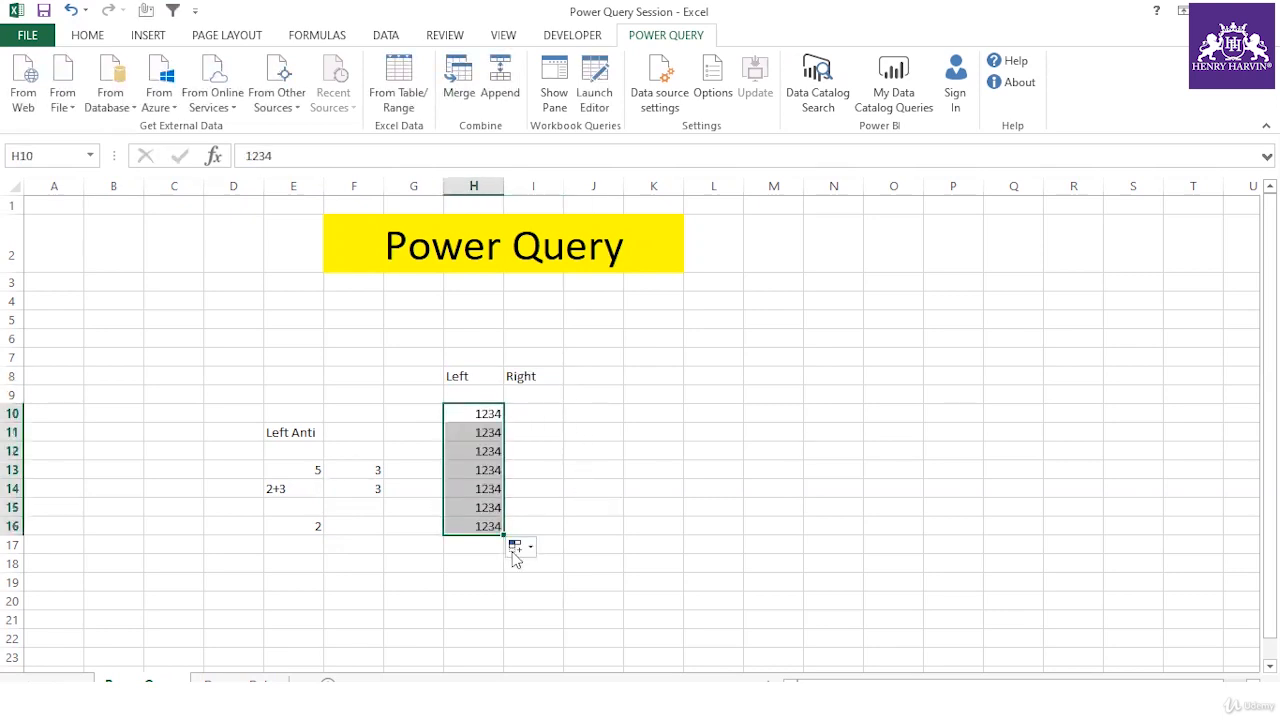
left_click(521, 546)
left_click(560, 592)
left_click(586, 486)
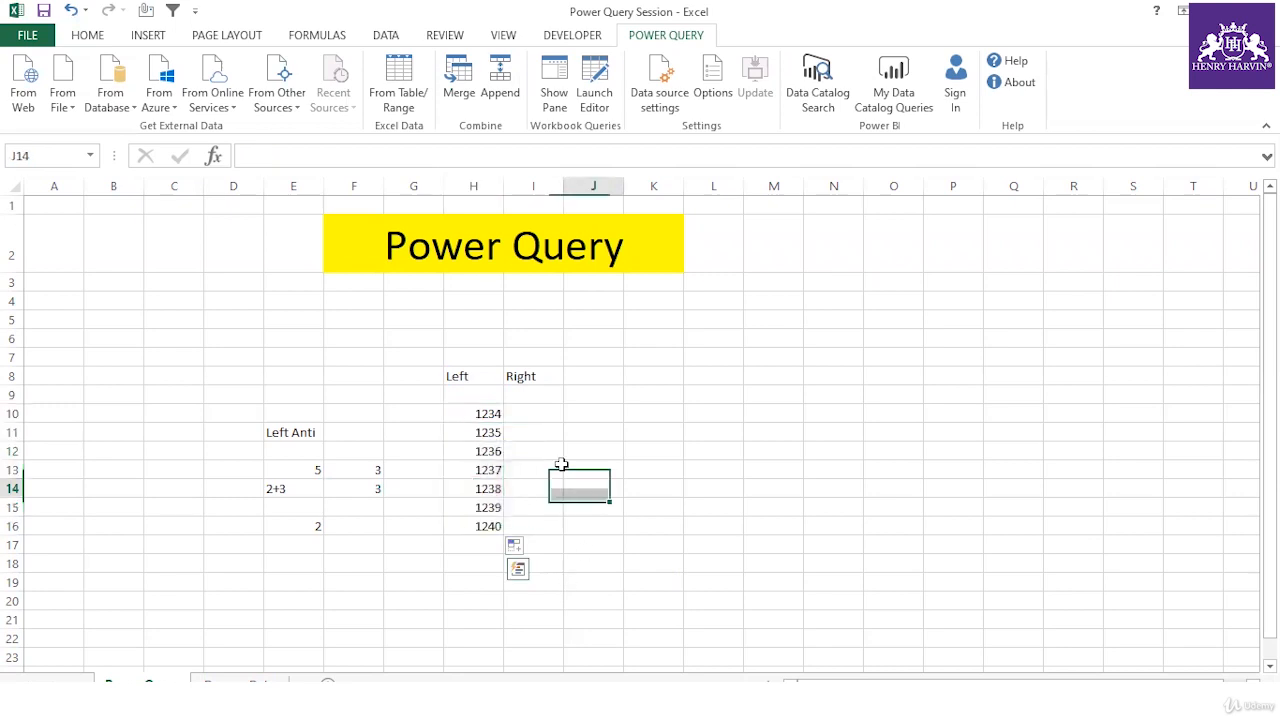
Copy the Left values 1235 to 1239 from H11:H15 into the Right column starting at I10
left_click(489, 431)
left_click_drag(489, 452, 486, 494)
key("ctrl+c")
left_click(530, 414)
key("ctrl+v")
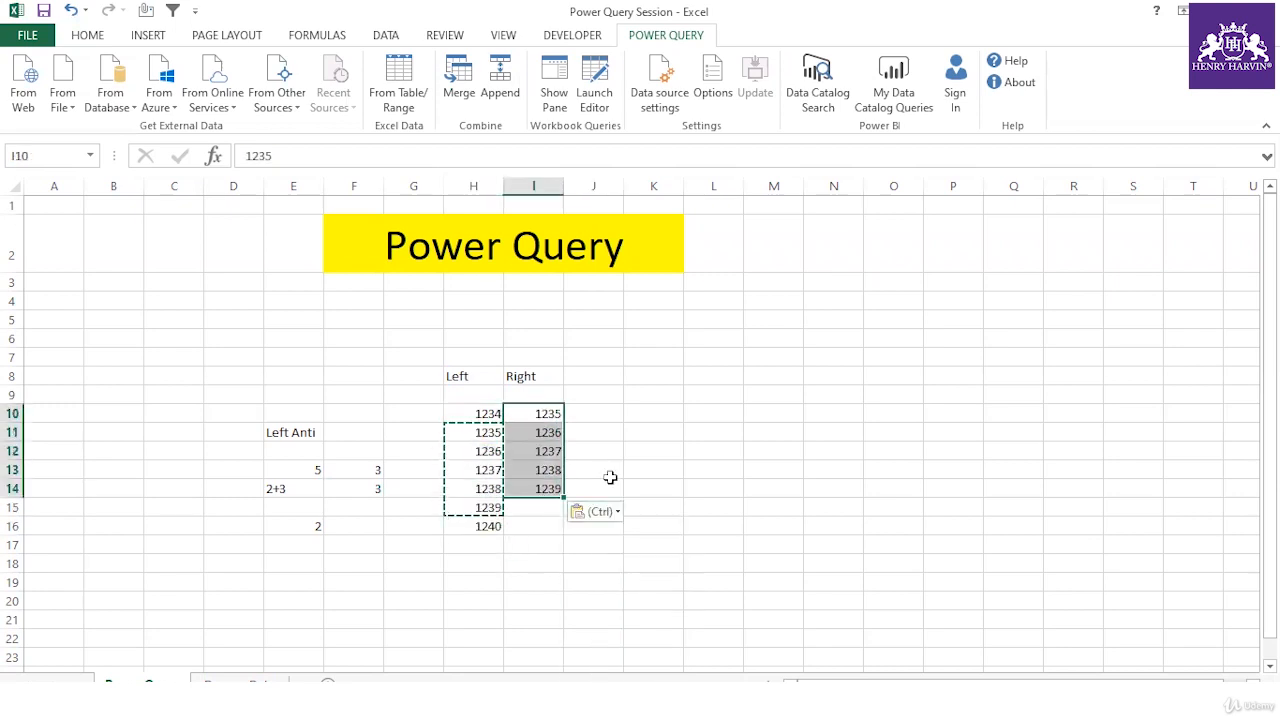
left_click(628, 448)
left_click(606, 392)
key("Escape")
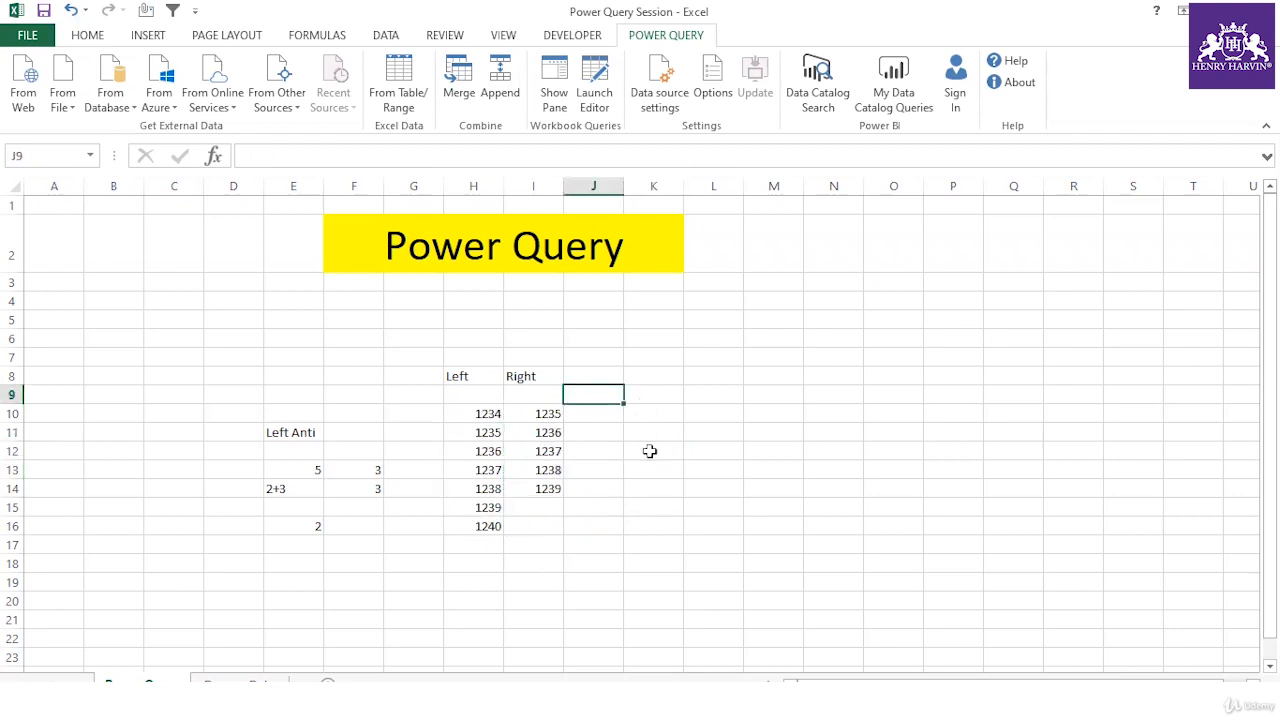
Compare the values of the Left and Right lists in columns H and I
left_click(650, 448)
left_click_drag(480, 380, 531, 524)
left_click(569, 430)
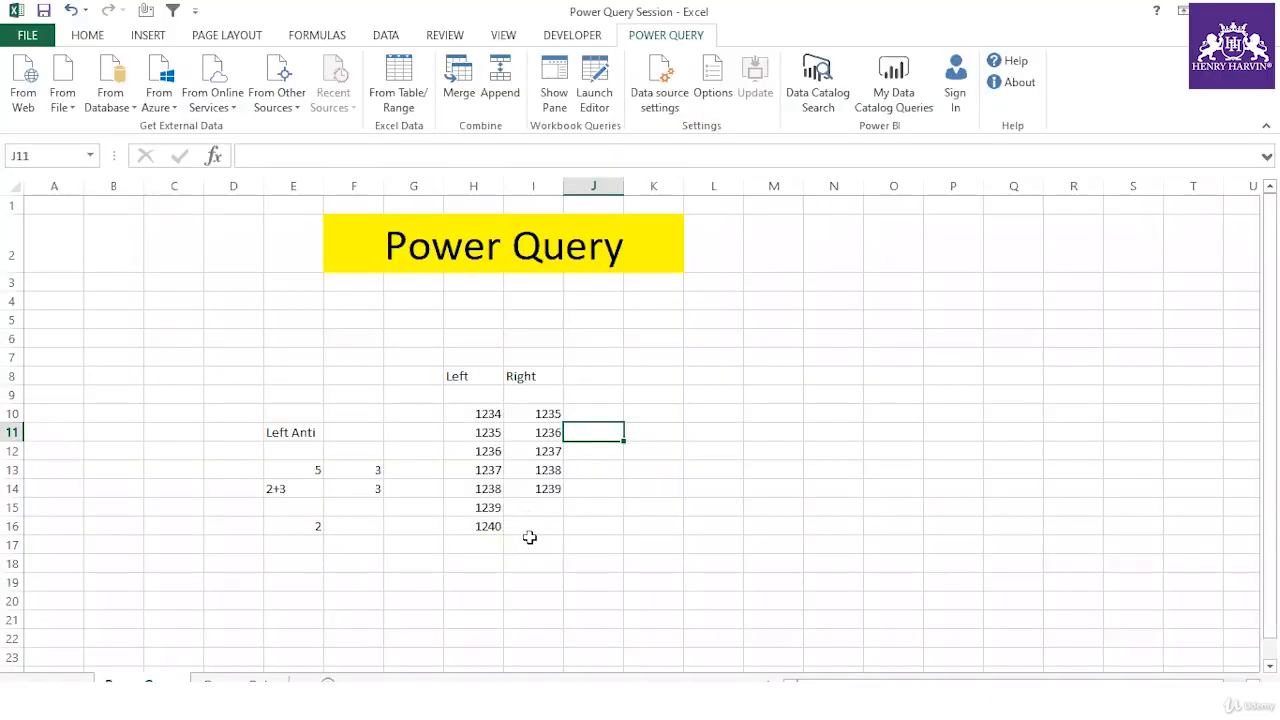
left_click(618, 522)
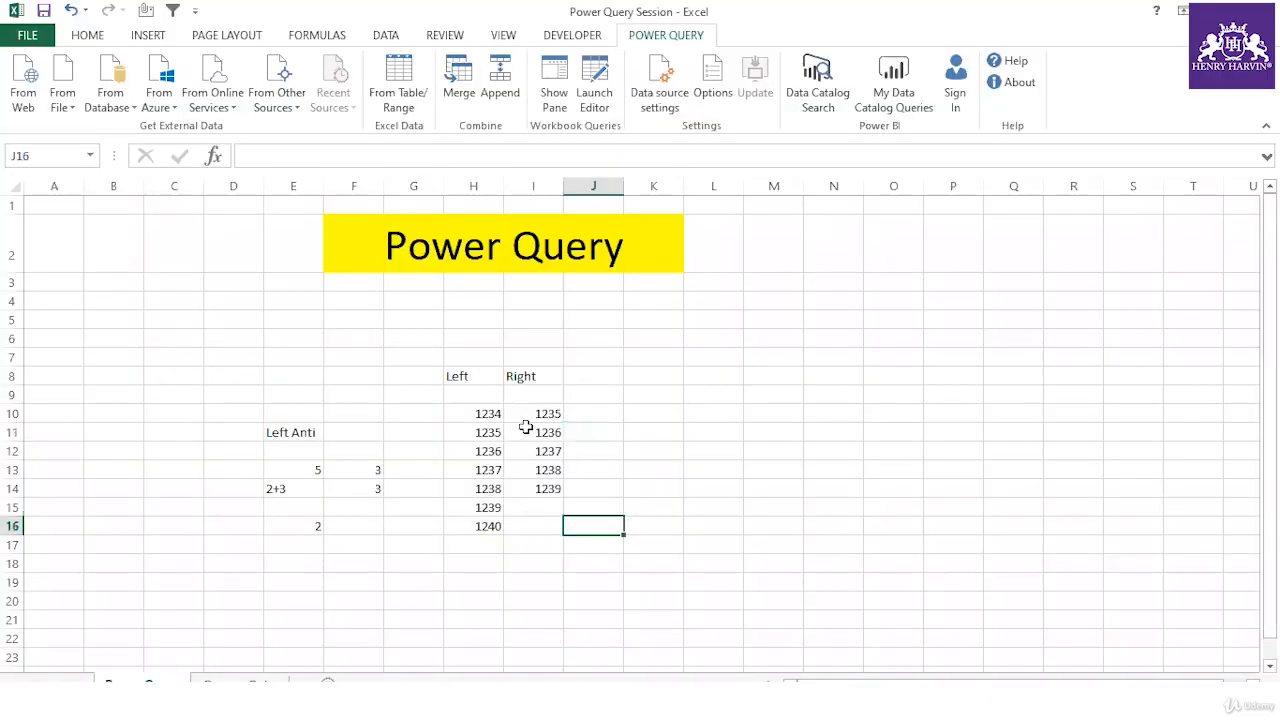
left_click_drag(493, 412, 489, 524)
left_click(553, 418)
left_click(490, 432)
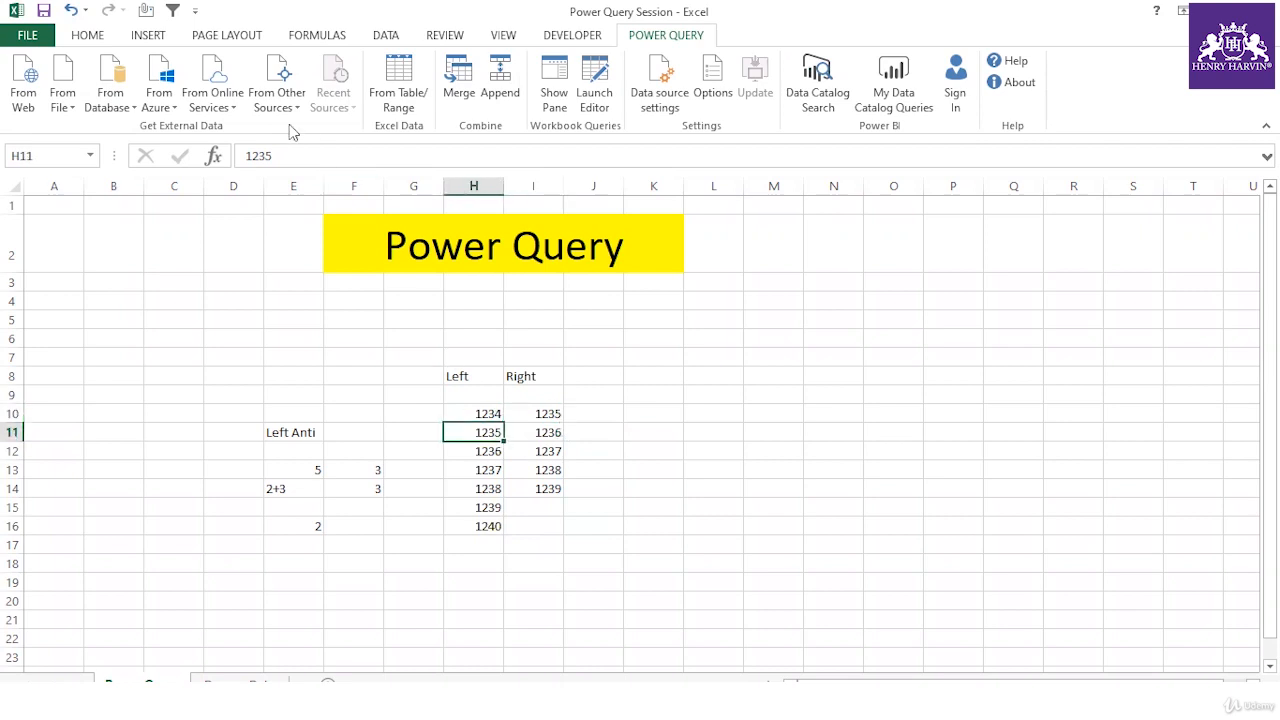
Highlight 1234 in H10 and 1240 in H16 with a yellow fill
left_click(86, 36)
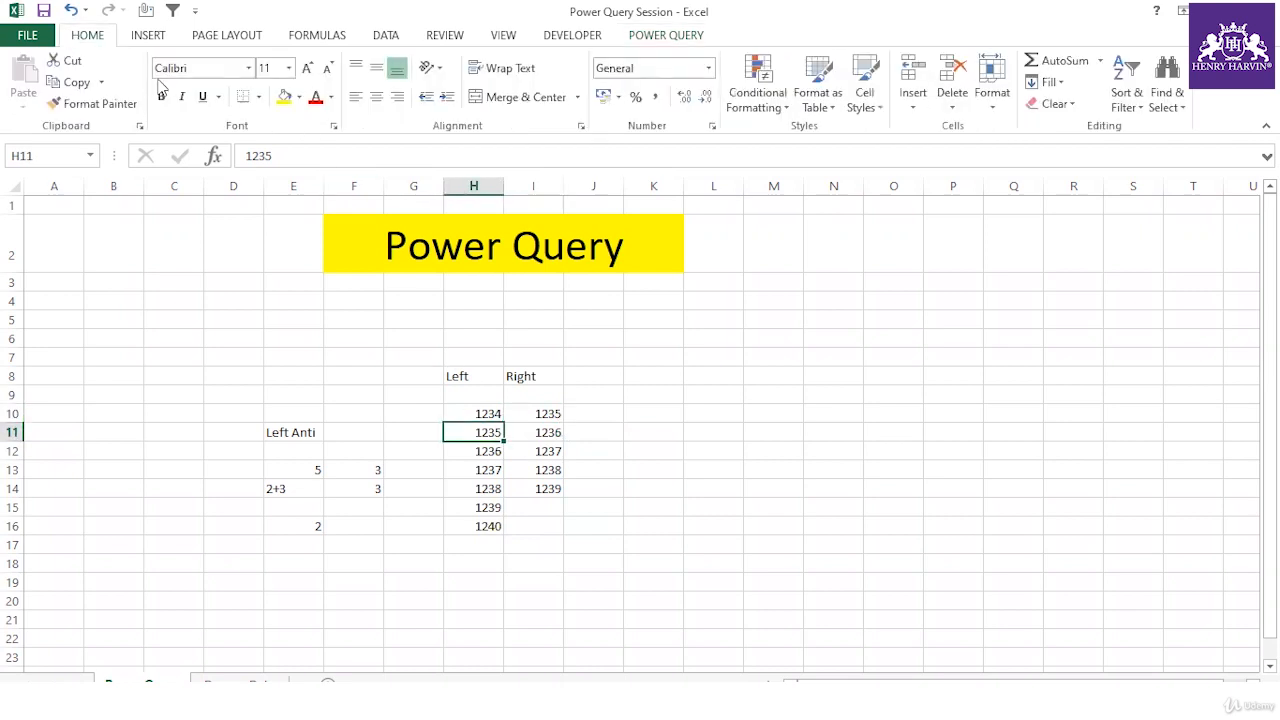
left_click(484, 413)
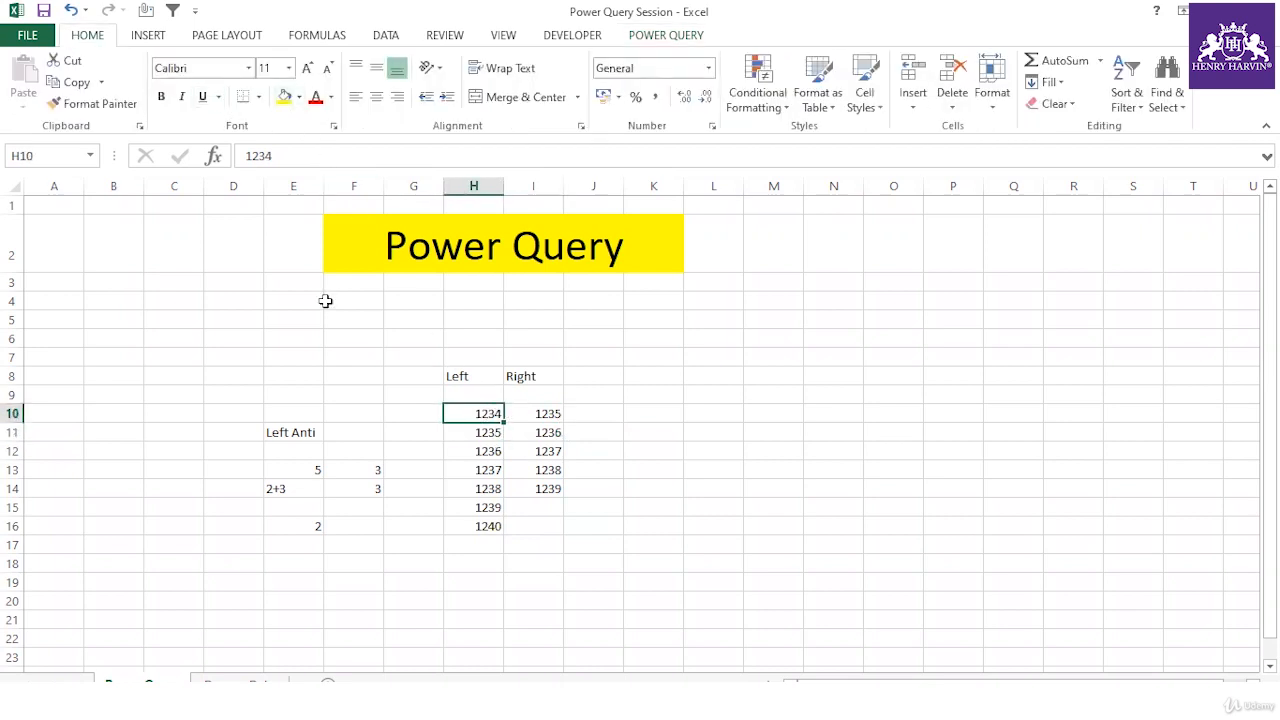
left_click(284, 96)
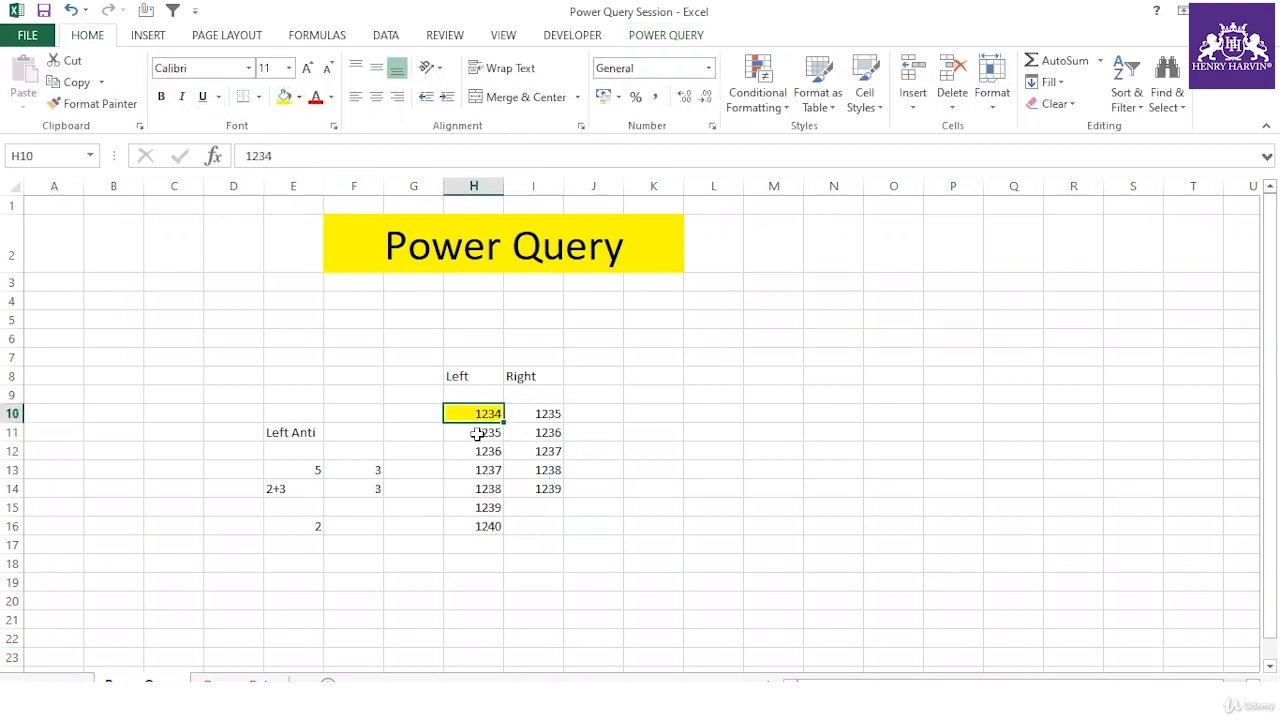
left_click(483, 525)
left_click(284, 96)
Examine which Left values match the Right list and which highlighted ones have no match
left_click_drag(530, 417, 546, 489)
left_click(490, 432)
left_click_drag(490, 447, 490, 505)
left_click(588, 578)
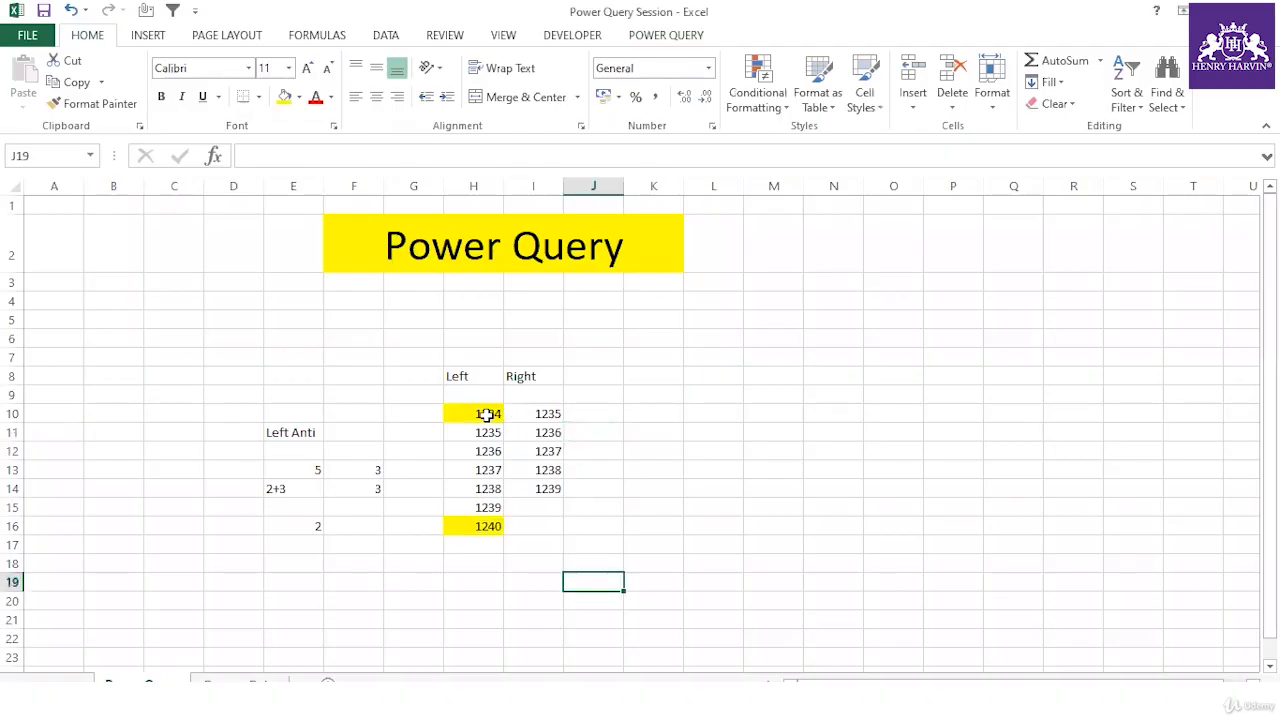
left_click(486, 415)
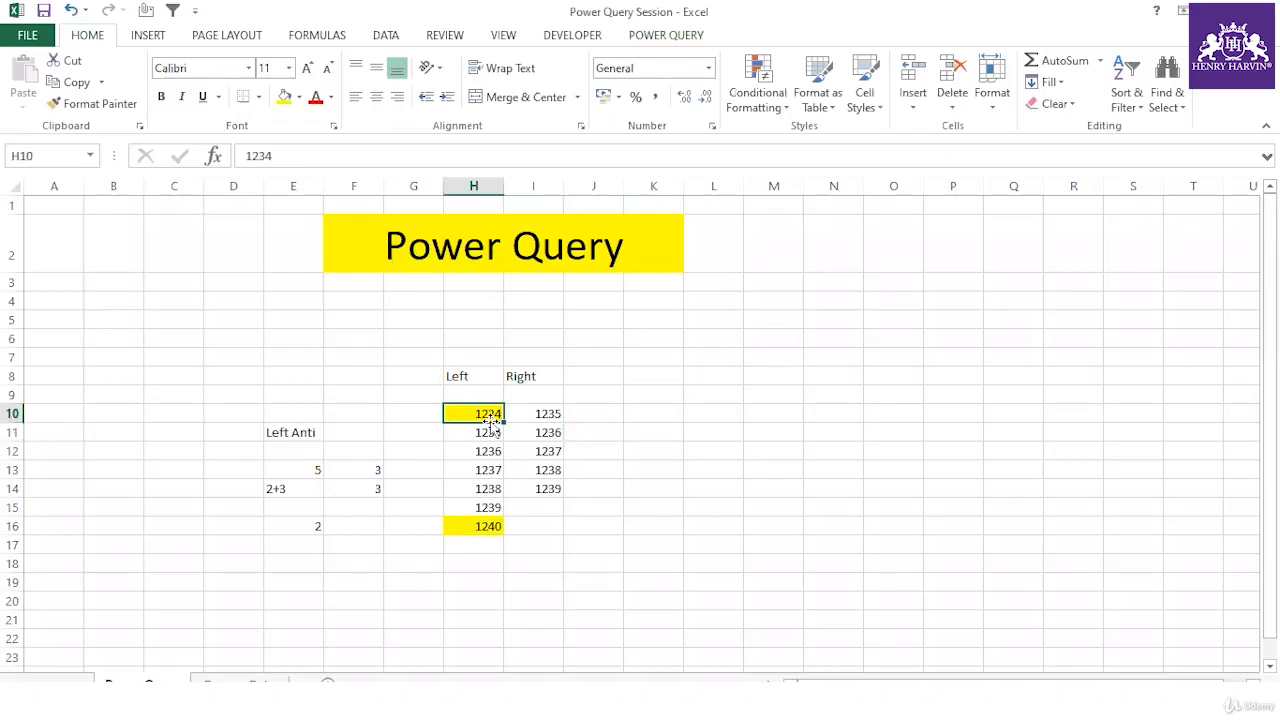
left_click(490, 529, "ctrl")
left_click(567, 545)
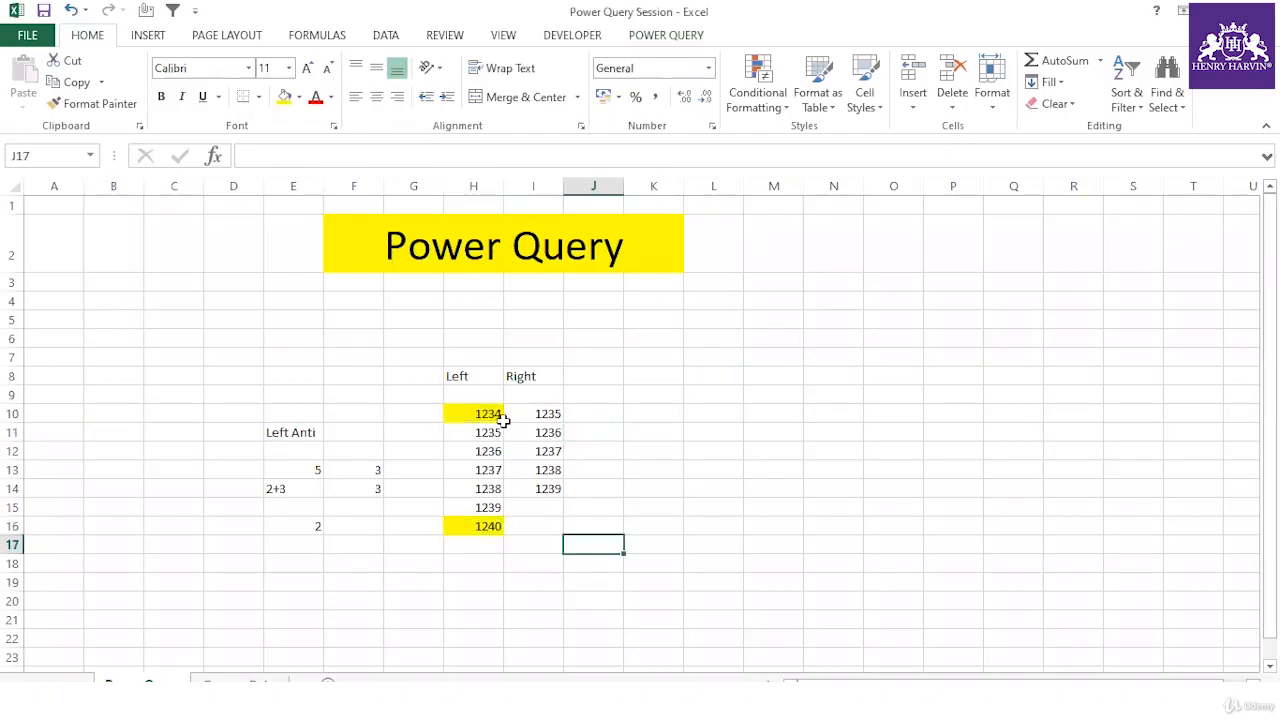
left_click_drag(474, 377, 543, 517)
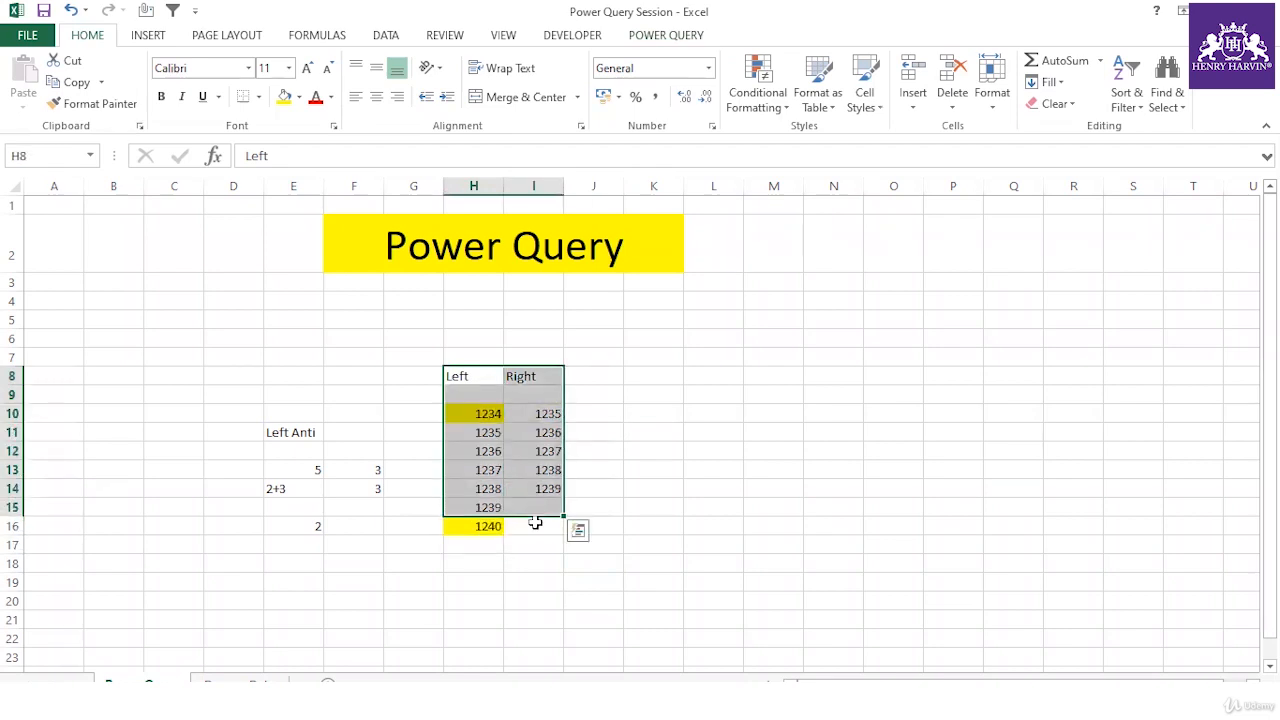
left_click(540, 563)
left_click(481, 414)
left_click(481, 526)
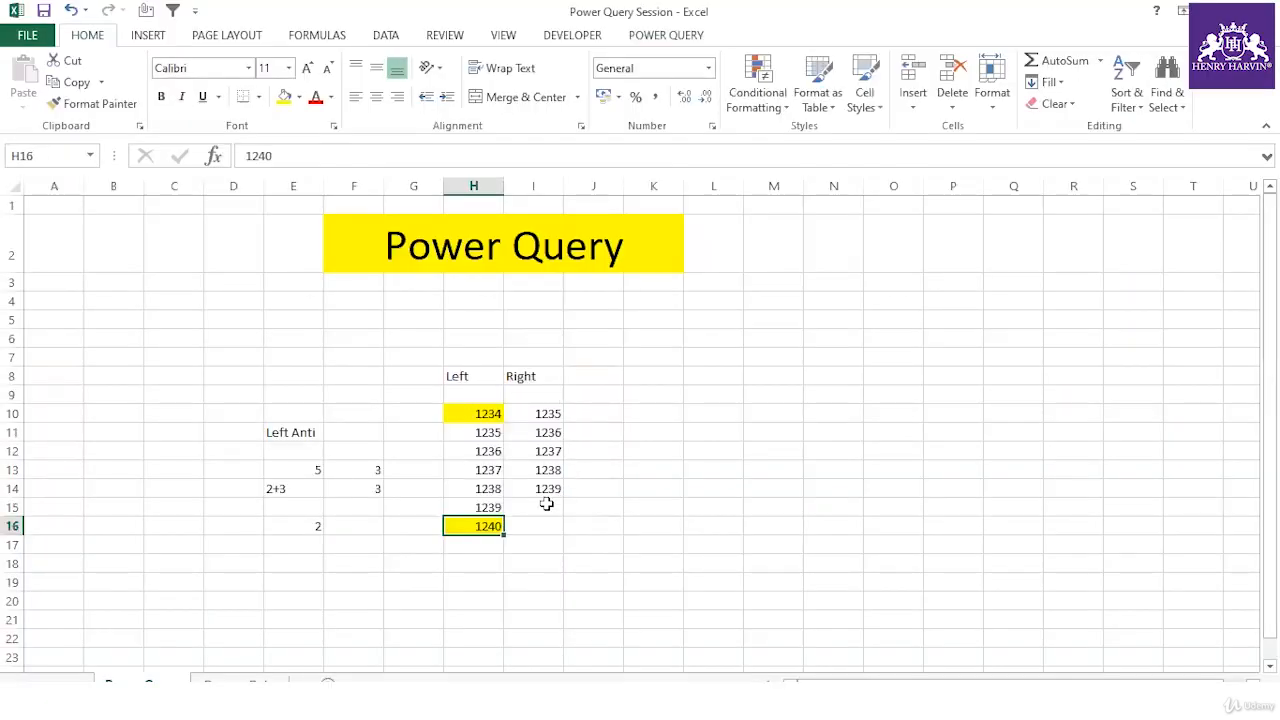
Add the value 3456 to the Right list in cell I15
left_click(547, 504)
type("3456")
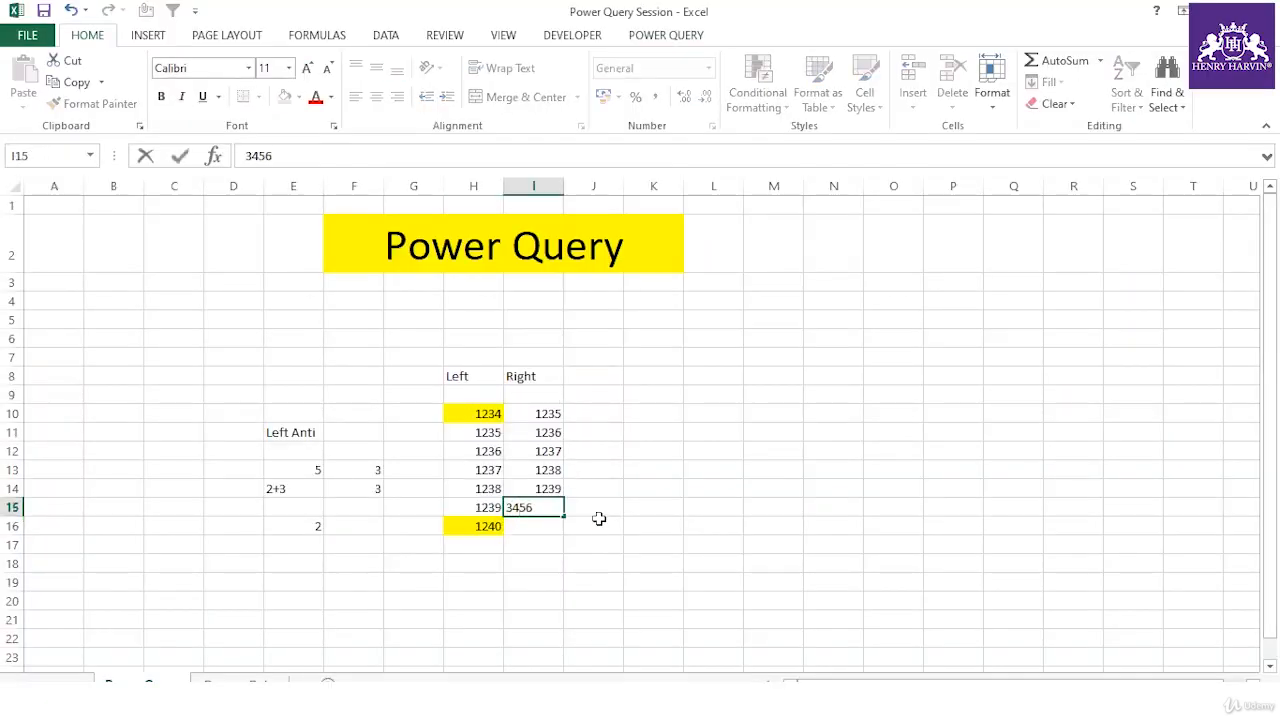
left_click(600, 544)
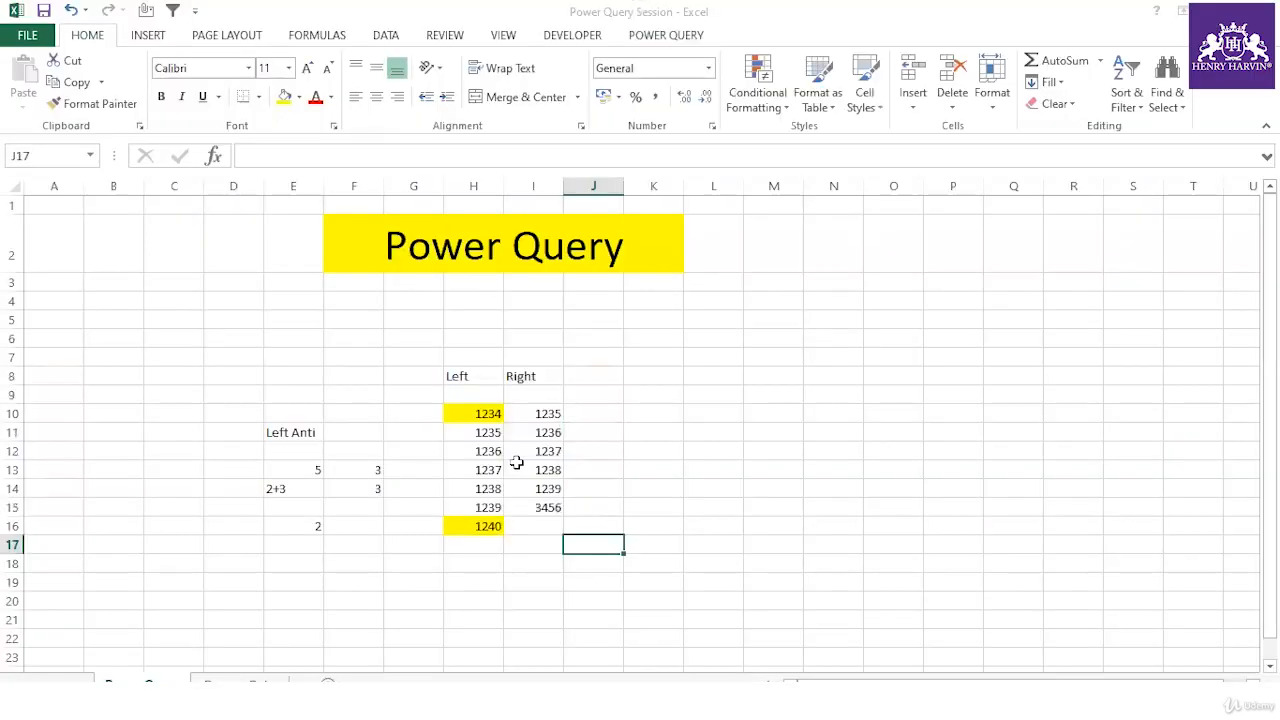
left_click(480, 380)
left_click_drag(509, 398, 551, 526)
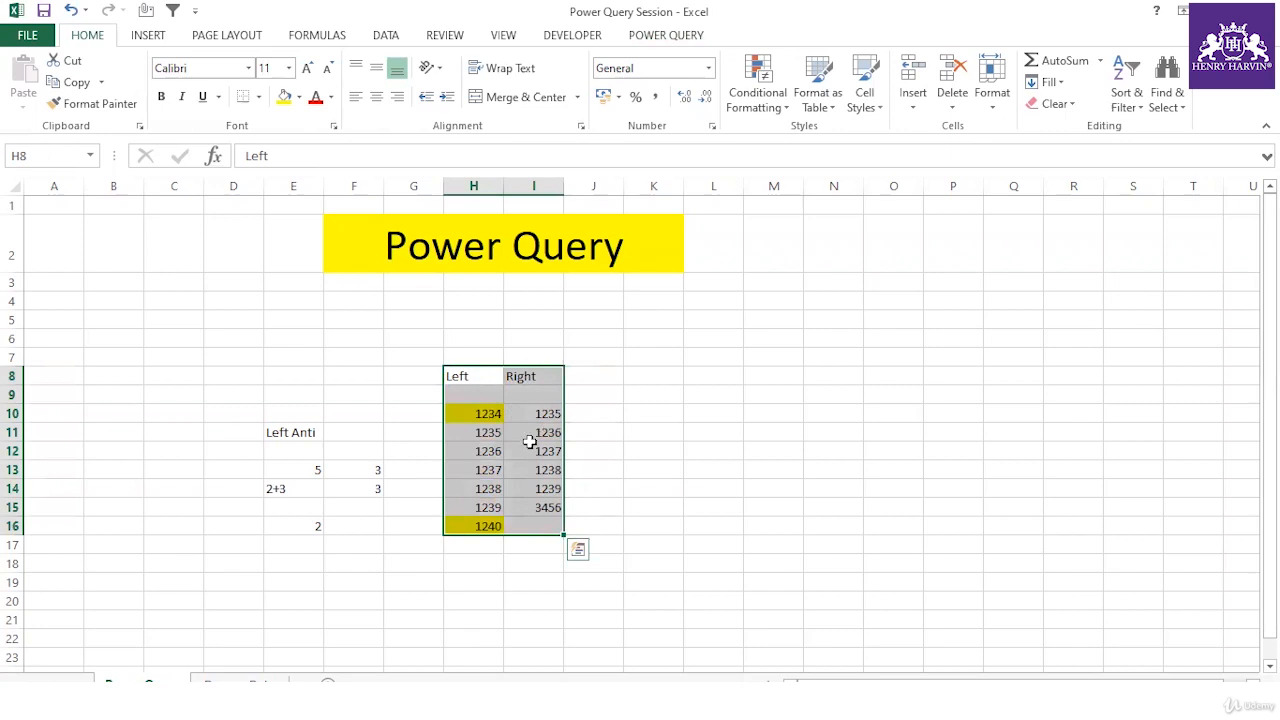
Remove the yellow fill from cells H10 and H16 in the Left list
left_click(489, 414)
left_click(298, 106)
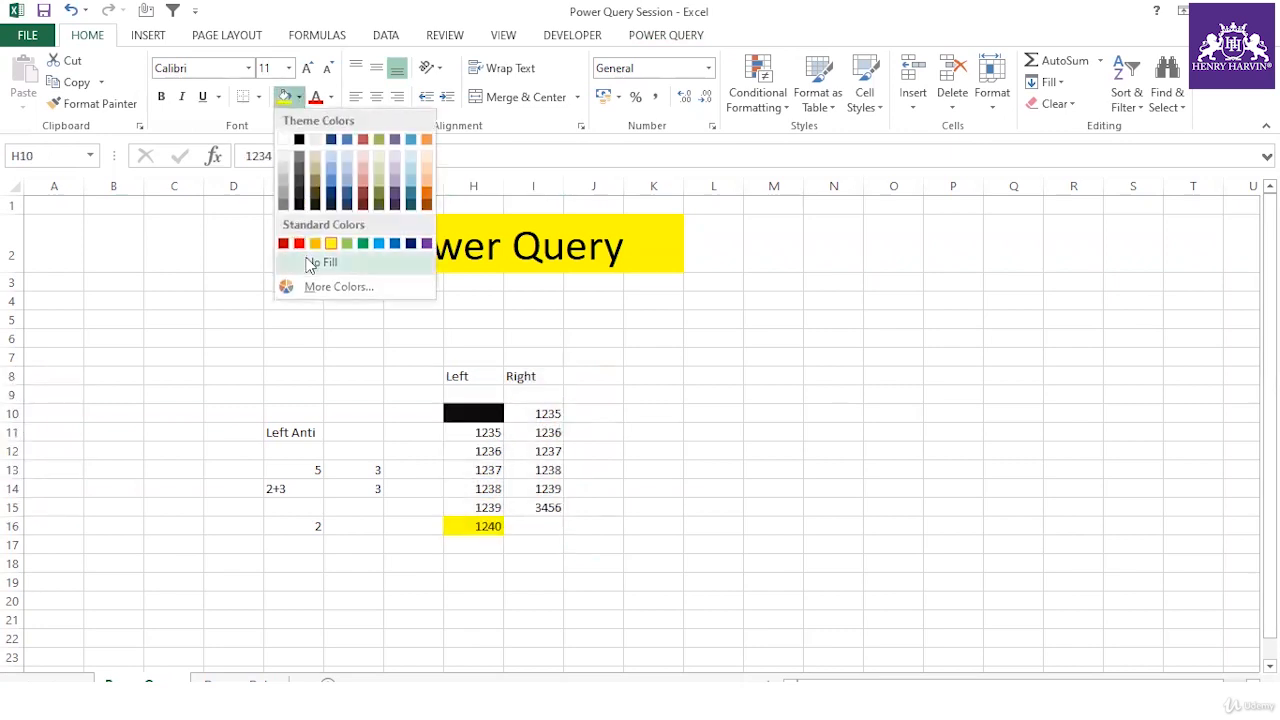
left_click(322, 262)
left_click(484, 526)
left_click(285, 97)
Highlight the Right values 1235 to 1239 in I10:I14 with a yellow fill
left_click(578, 412)
left_click_drag(466, 376, 490, 528)
left_click_drag(530, 376, 551, 513)
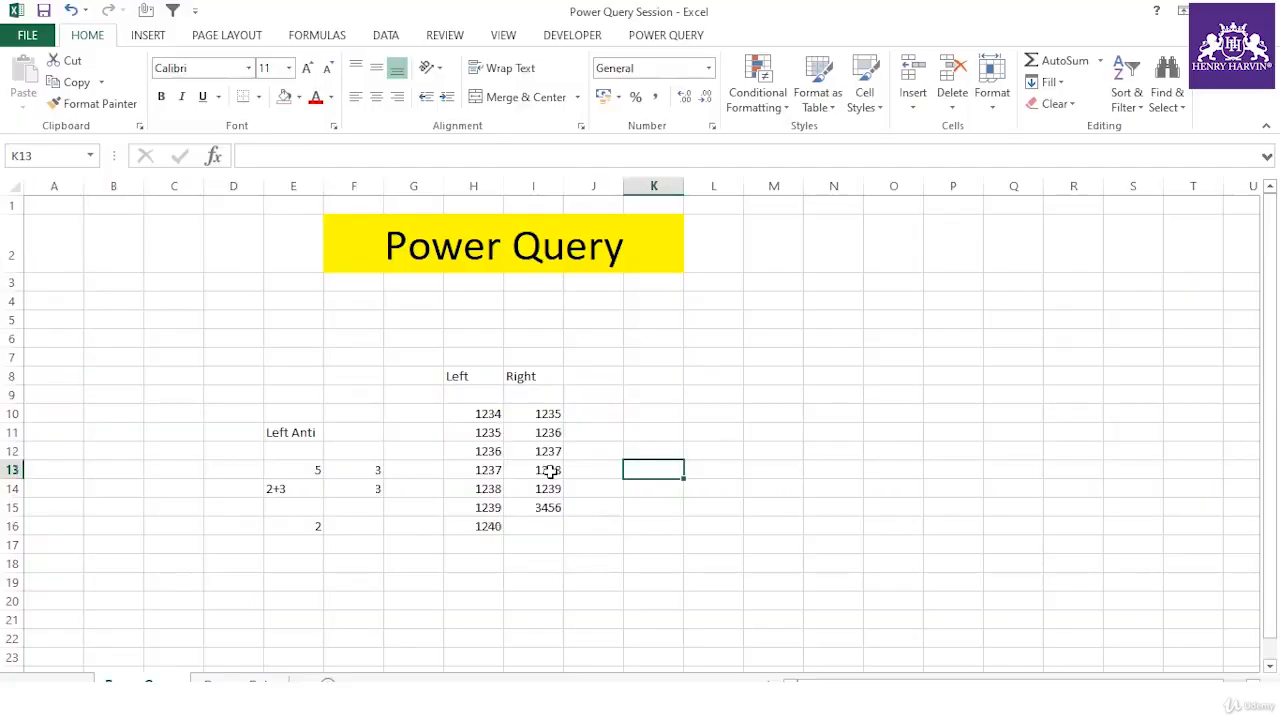
left_click_drag(526, 414, 526, 480)
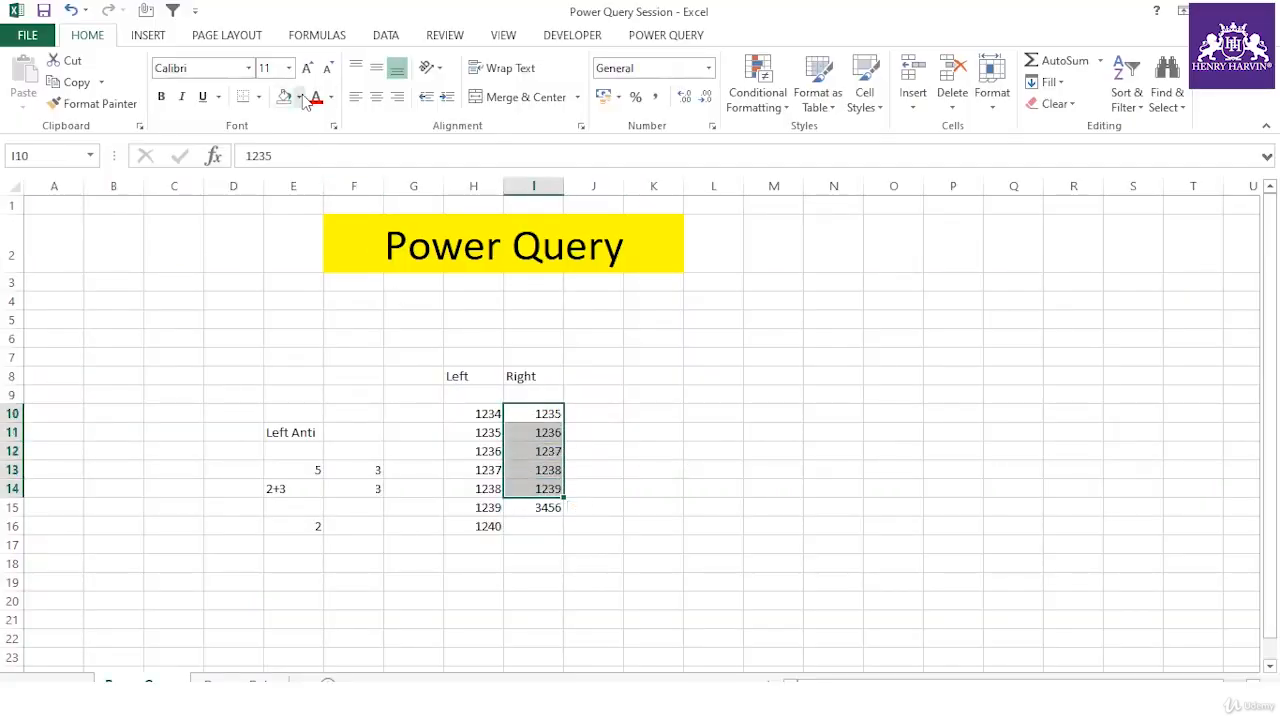
left_click(298, 96)
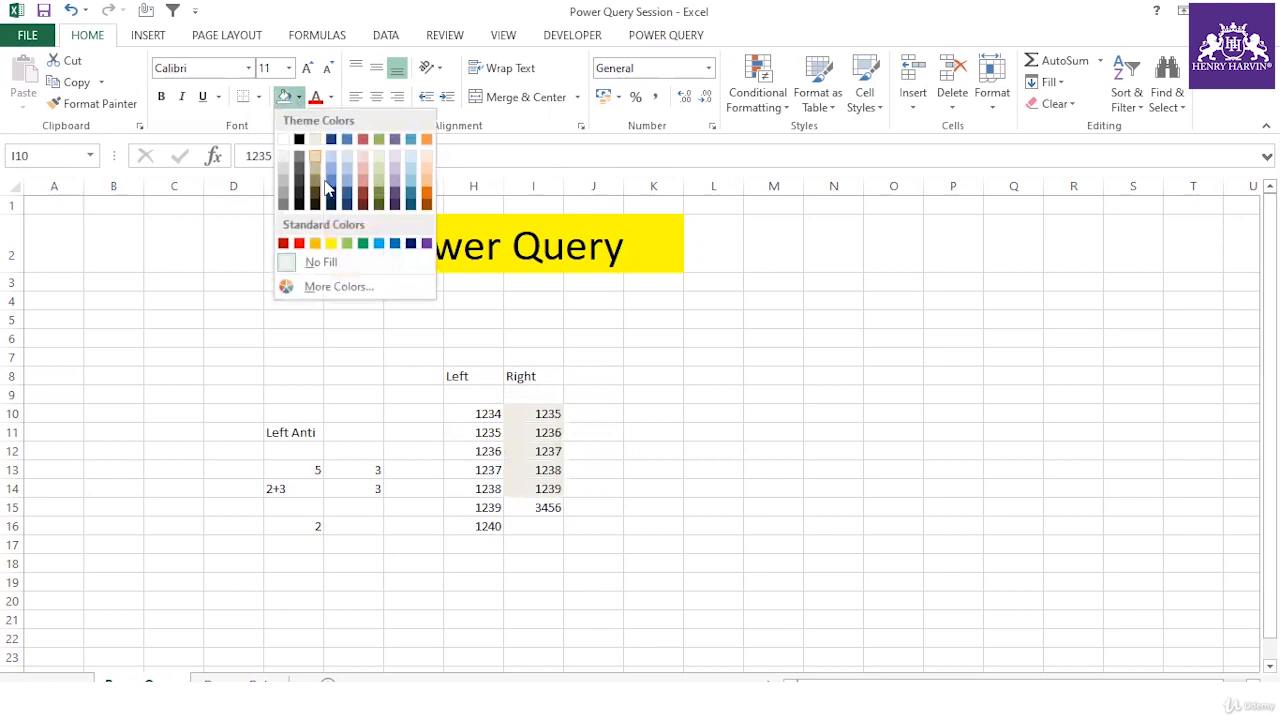
left_click(330, 242)
Highlight the value 3456 in I15 with a green fill
left_click_drag(548, 377, 486, 526)
left_click(549, 507)
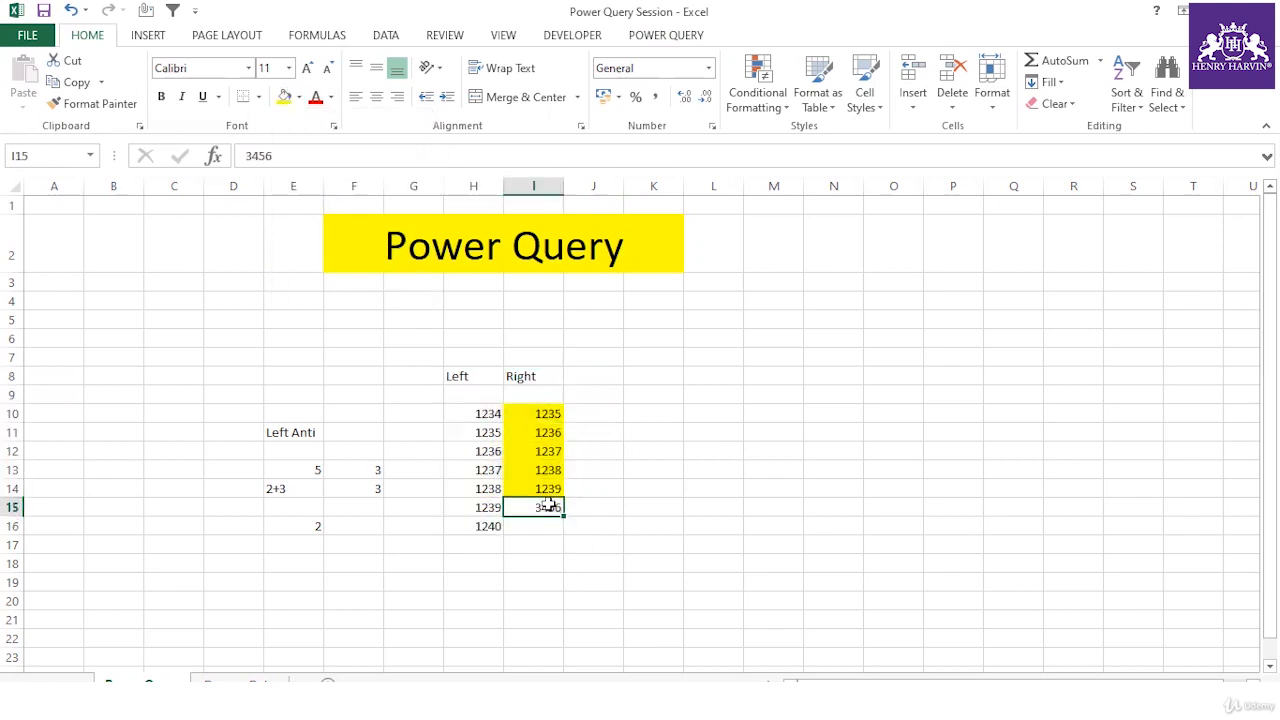
left_click(298, 96)
left_click(364, 242)
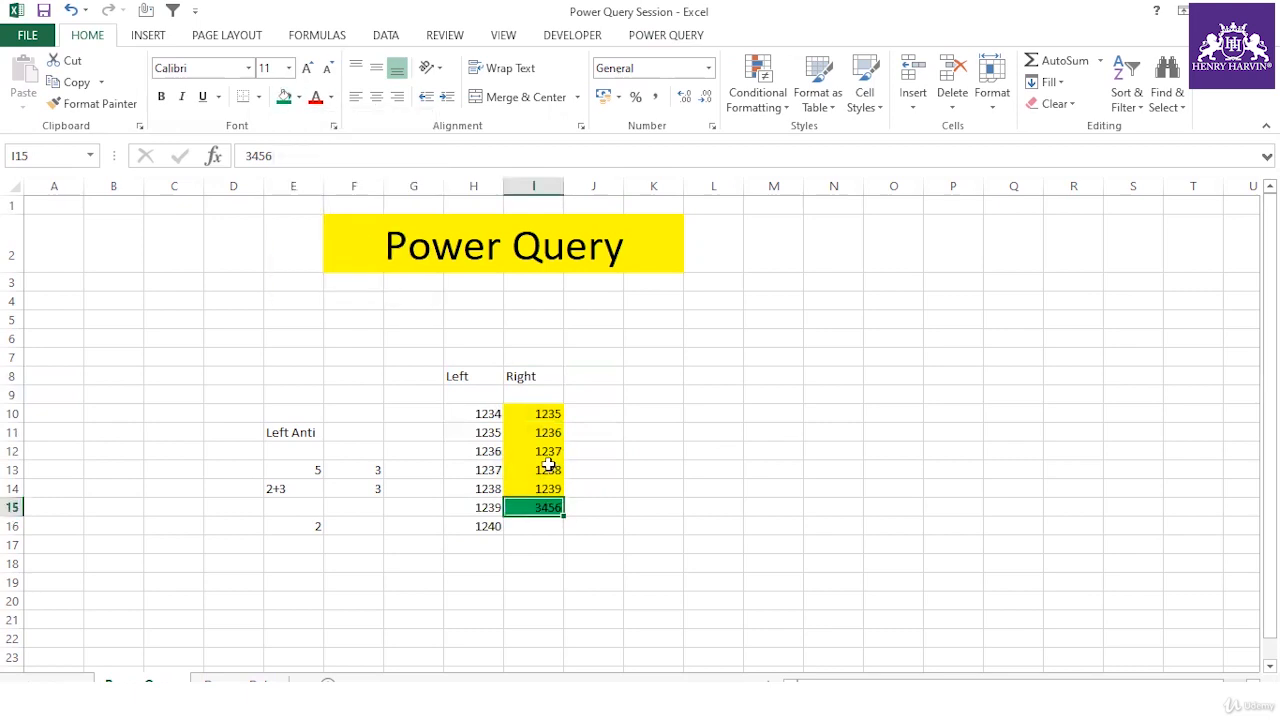
Compare the Left list with the yellow and green highlighted values in the Right list
left_click_drag(467, 377, 482, 490)
left_click_drag(528, 376, 544, 524)
left_click_drag(480, 376, 539, 532)
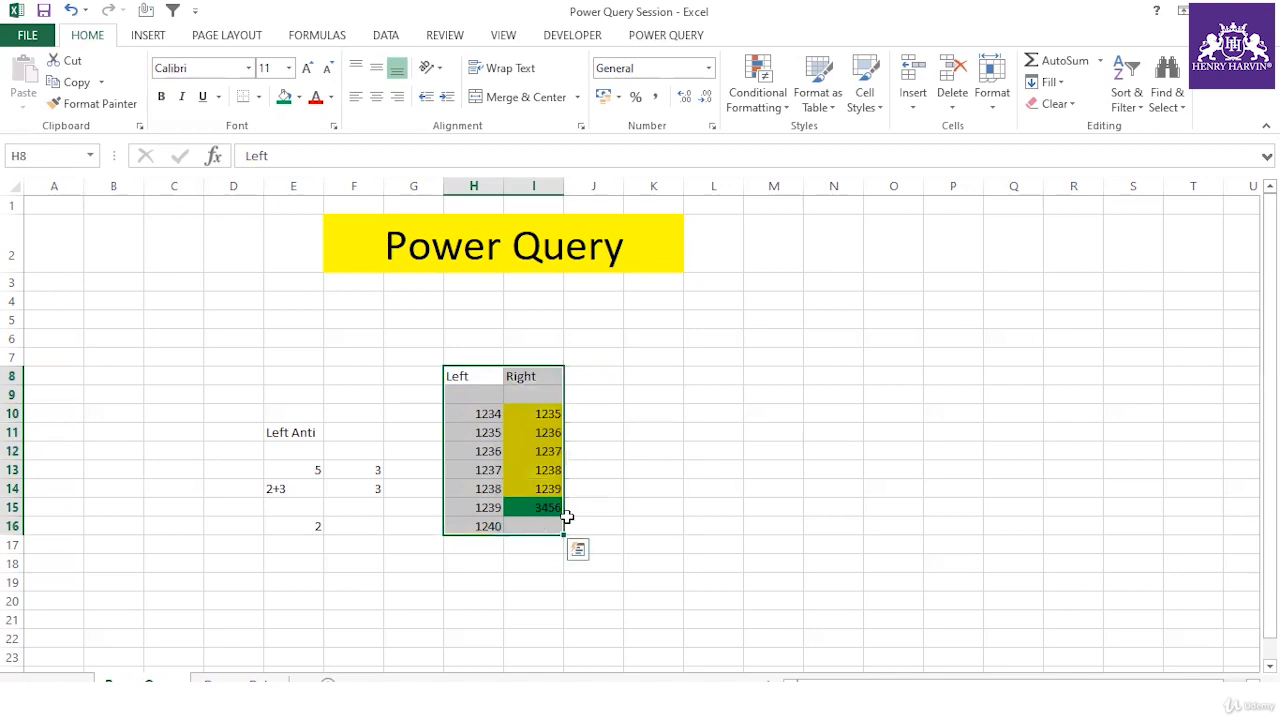
left_click(552, 510)
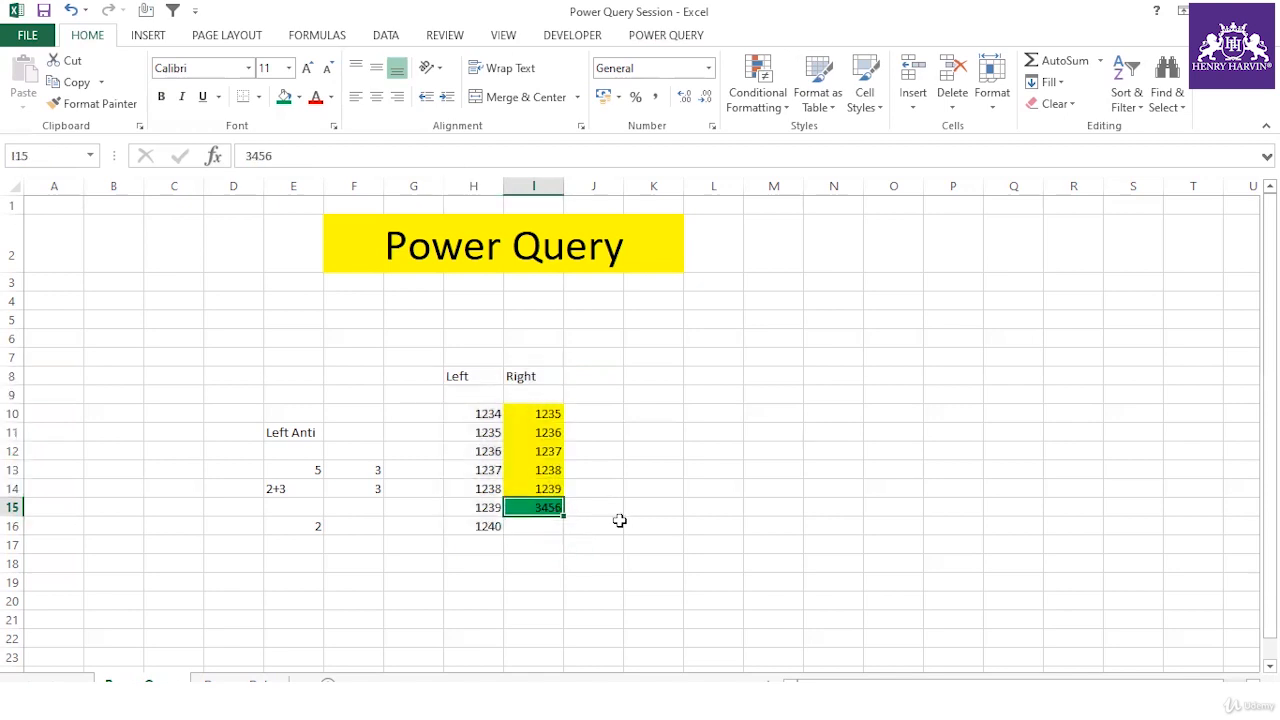
left_click_drag(543, 410, 551, 487)
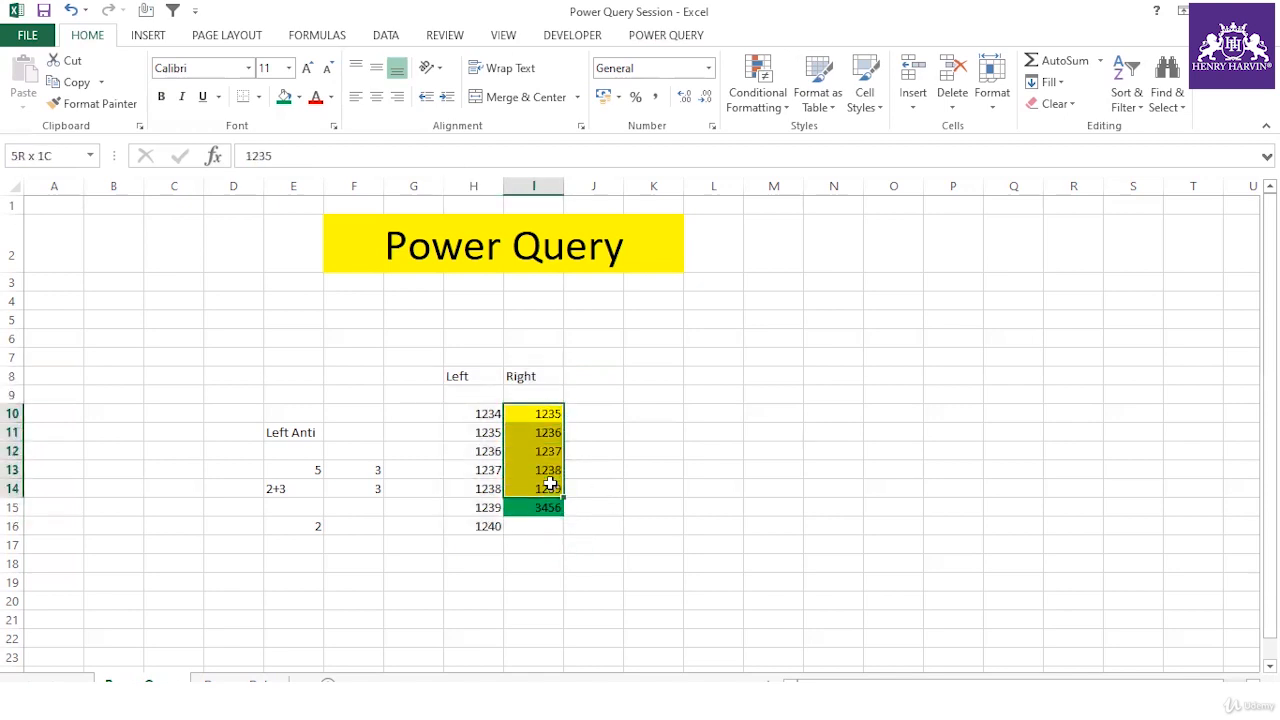
left_click_drag(497, 428, 495, 508)
left_click(568, 451)
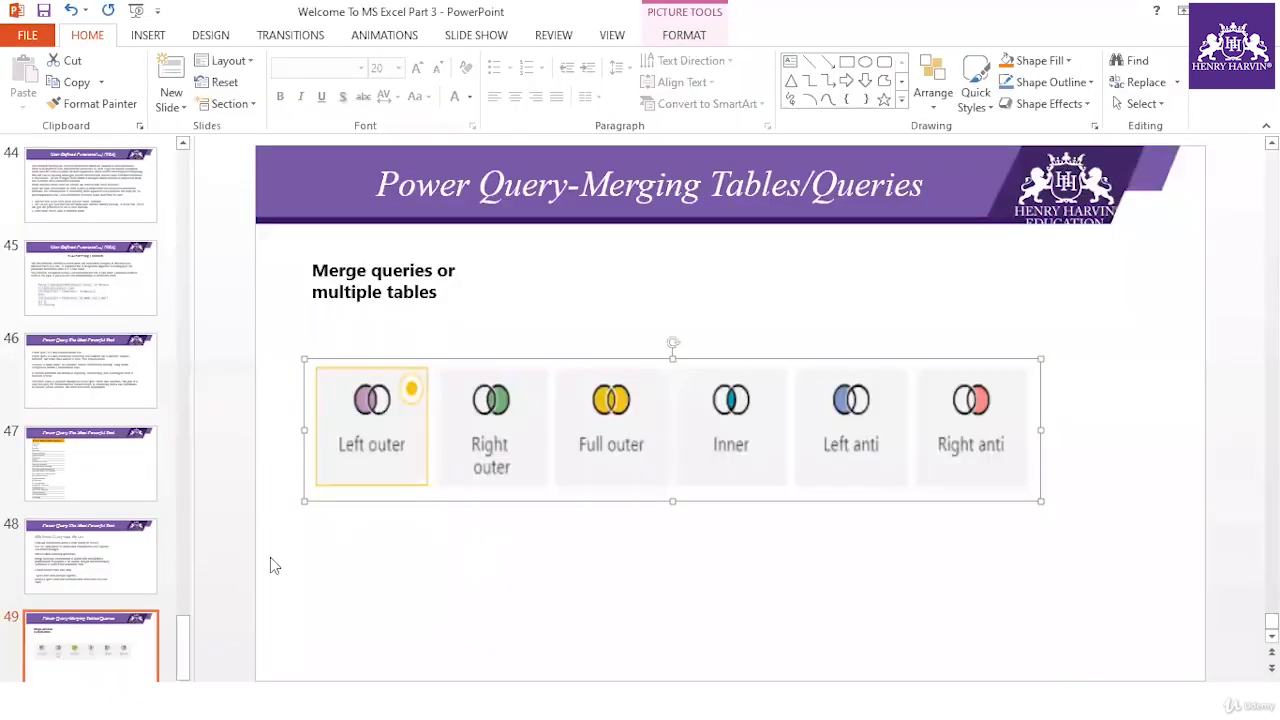
Present the Power Query-Merging Tables/Queries slide with the join types in PowerPoint
key("shift+F5")
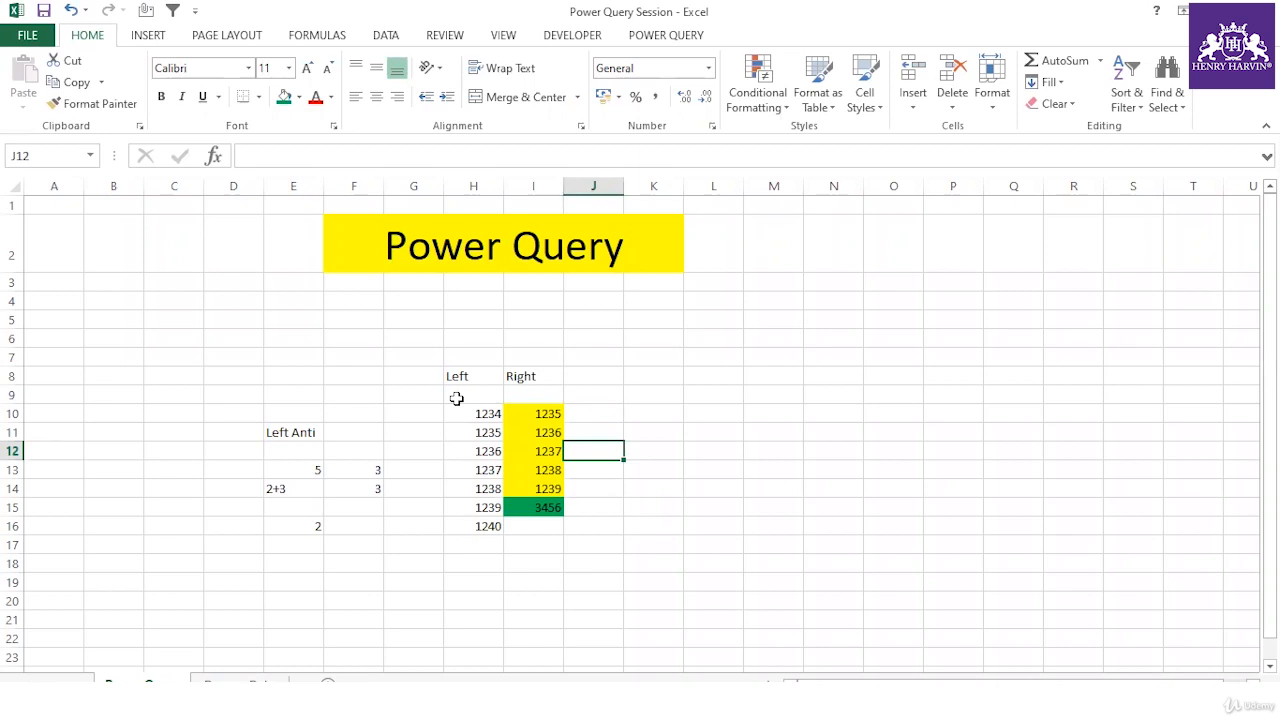
Copy the order data in A1:F19 to a new worksheet and widen its Date and Country columns
left_click(225, 682)
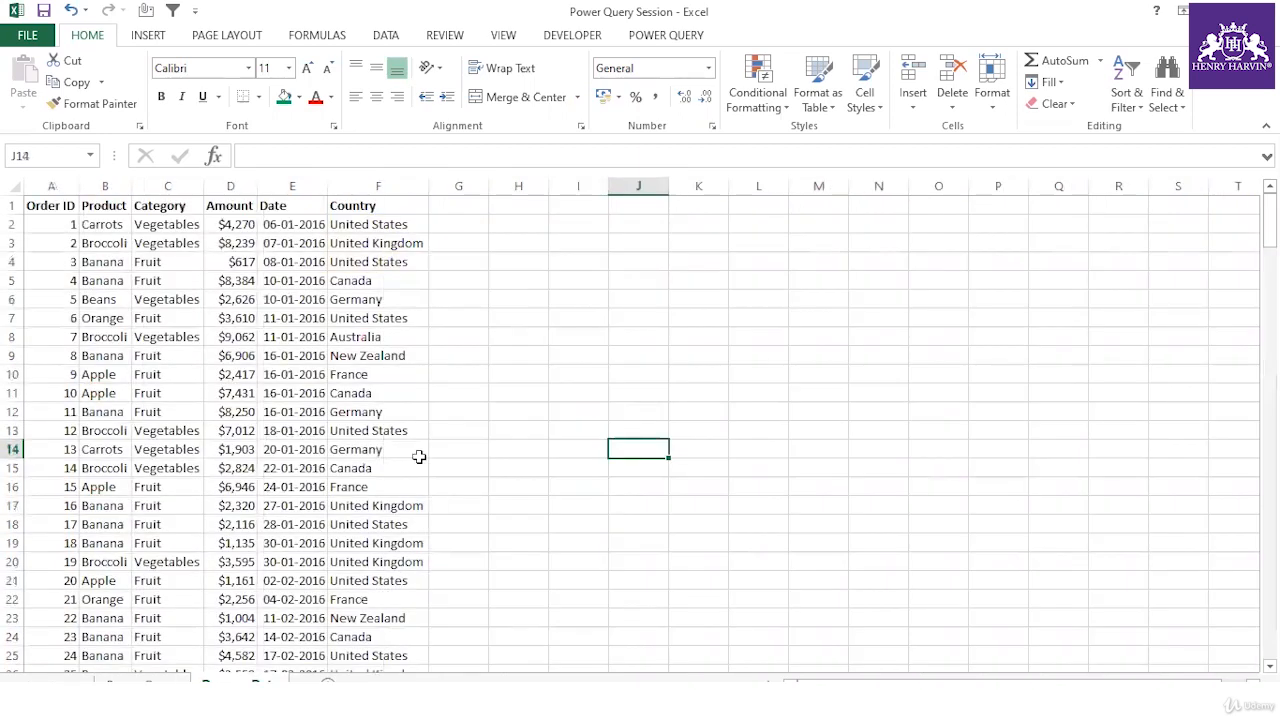
left_click(482, 411)
left_click_drag(60, 206, 370, 543)
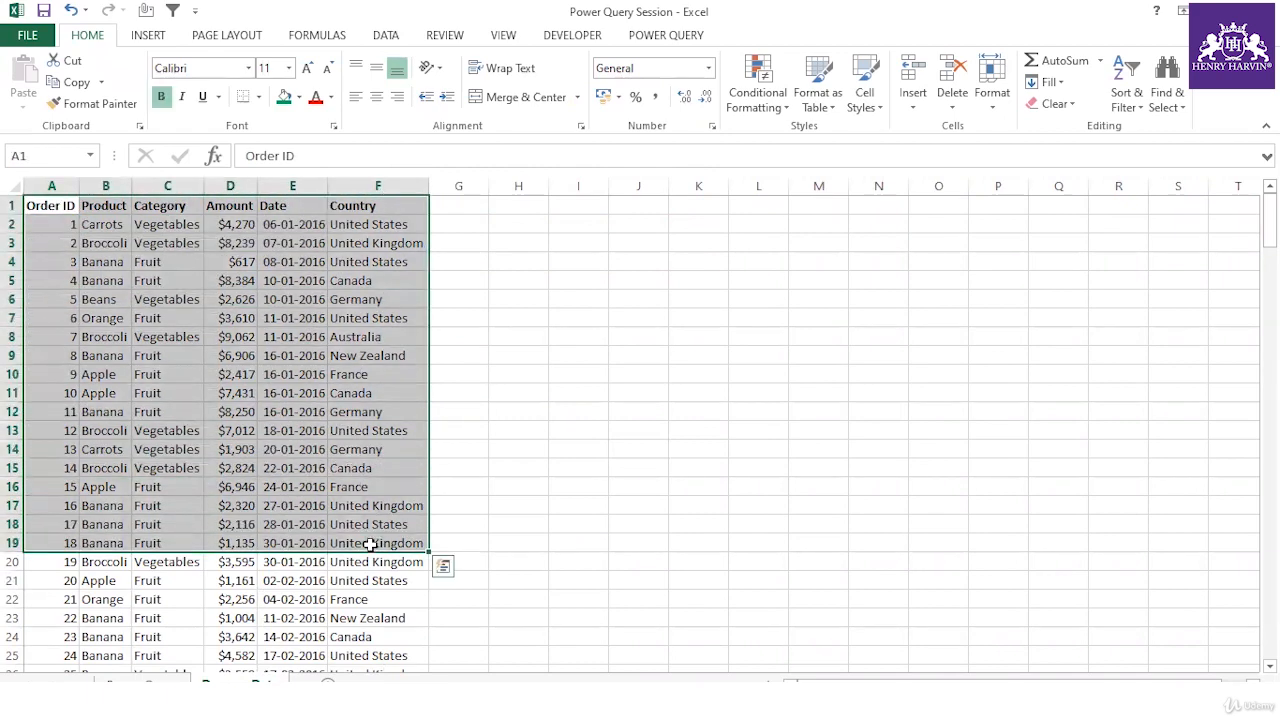
key("ctrl+c")
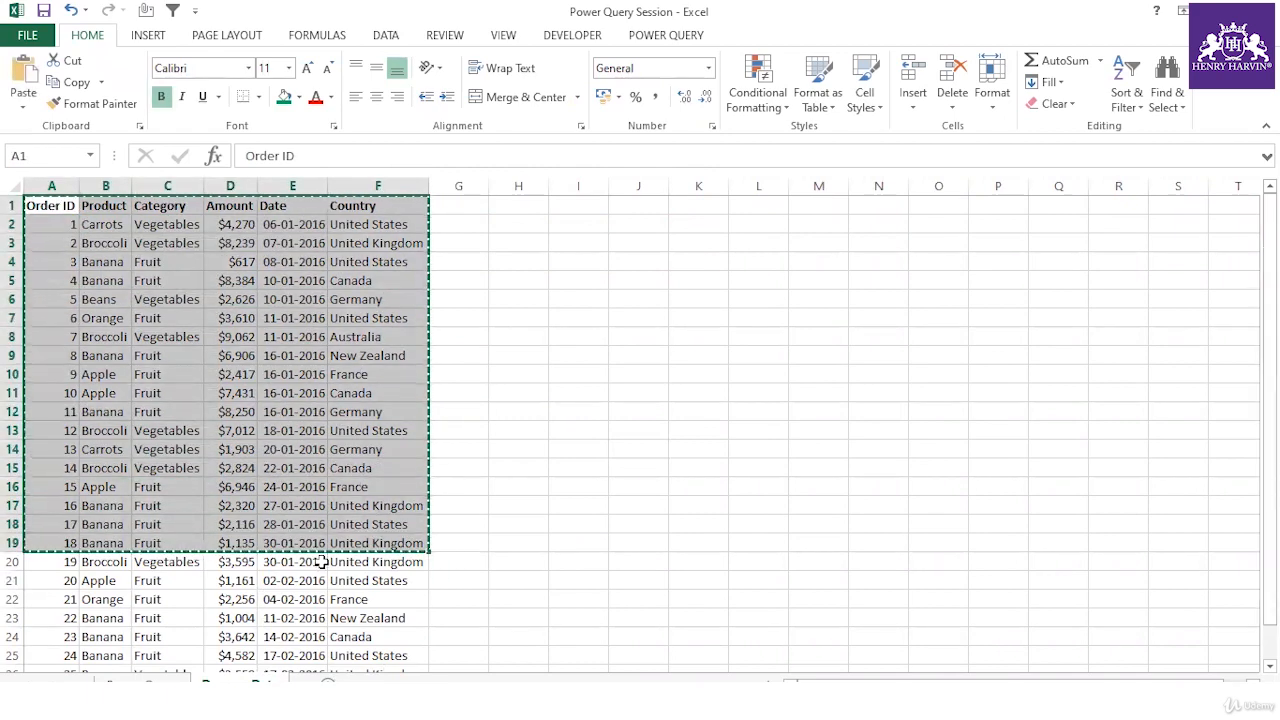
key("shift+F11")
key("ctrl+v")
left_click(533, 411)
left_click_drag(379, 185, 379, 185)
double_click(379, 185)
double_click(323, 185)
Convert the pasted range A1:F19 into a table with headers
left_click_drag(50, 208, 388, 541)
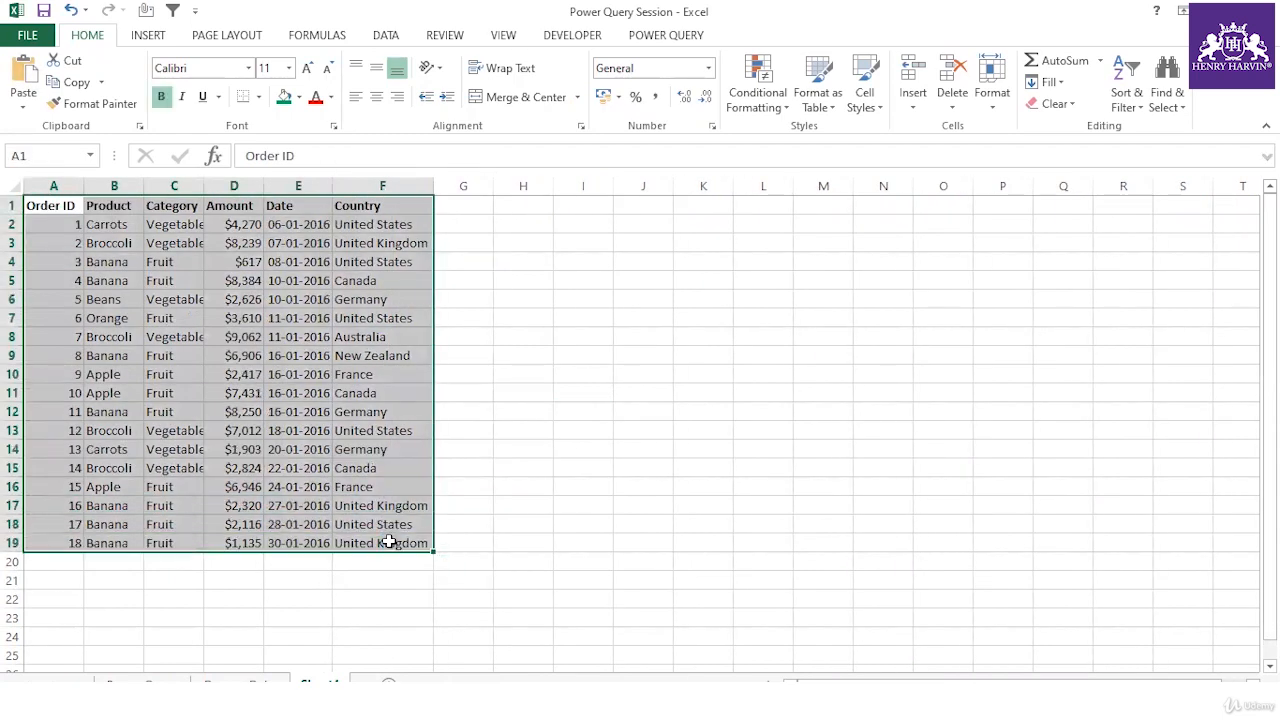
key("ctrl+t")
left_click(886, 506)
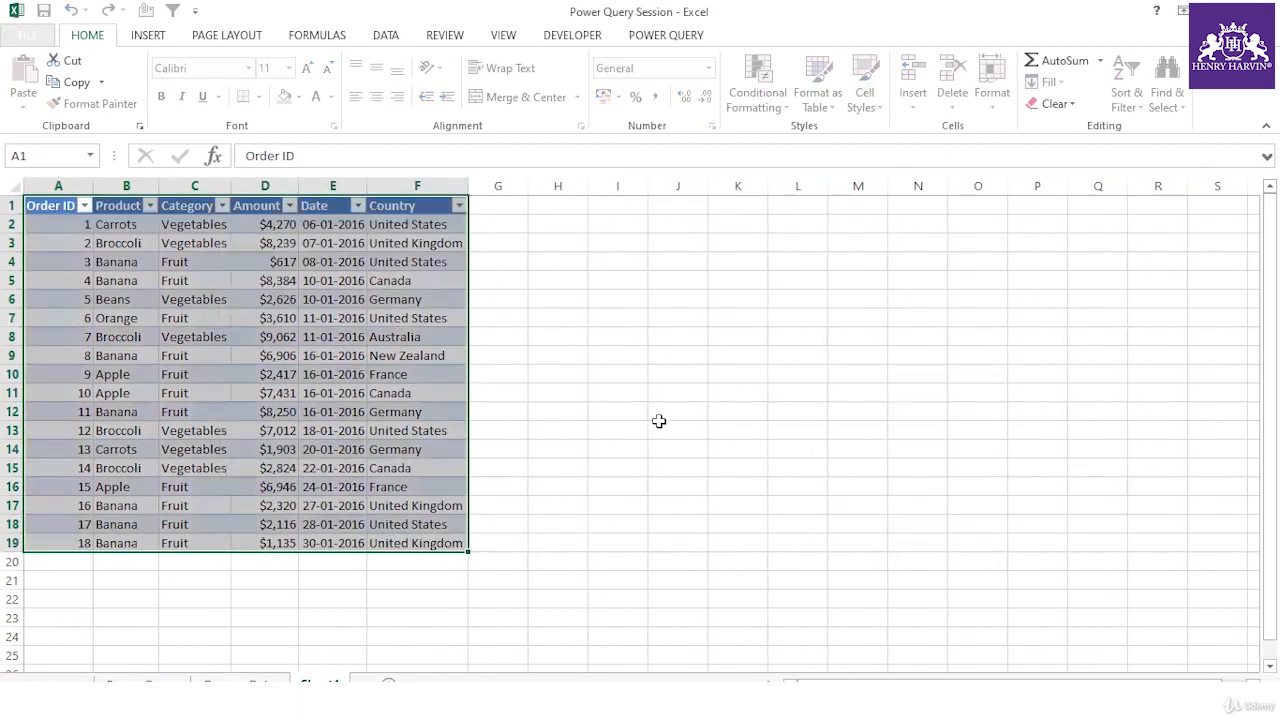
left_click(636, 408)
Rename the new worksheet as T1
right_click(322, 684)
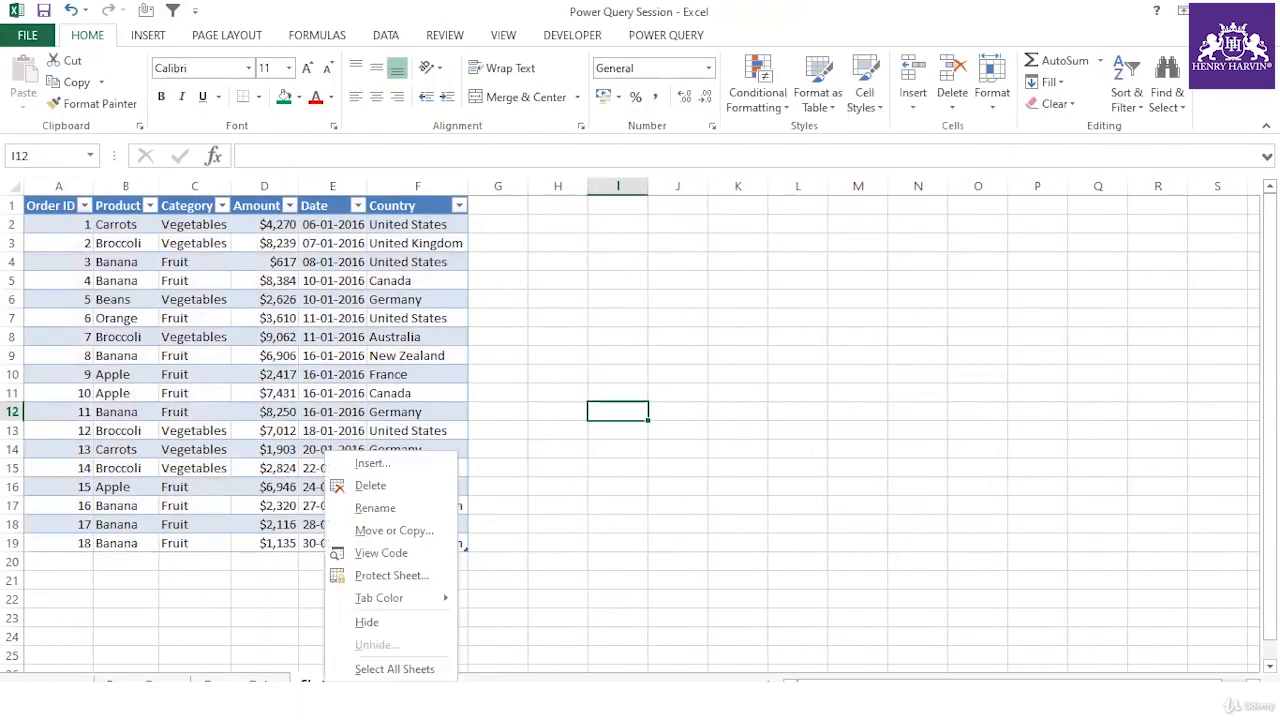
left_click(376, 509)
key("BackSpace")
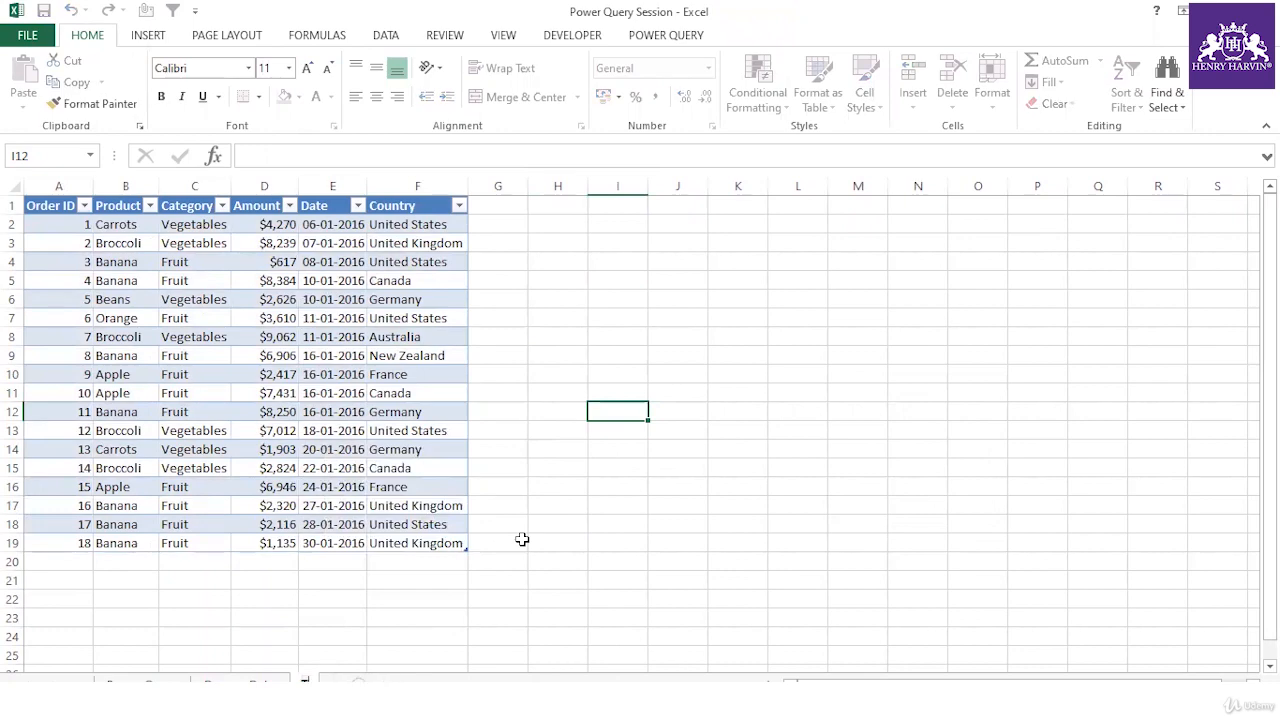
left_click(712, 490)
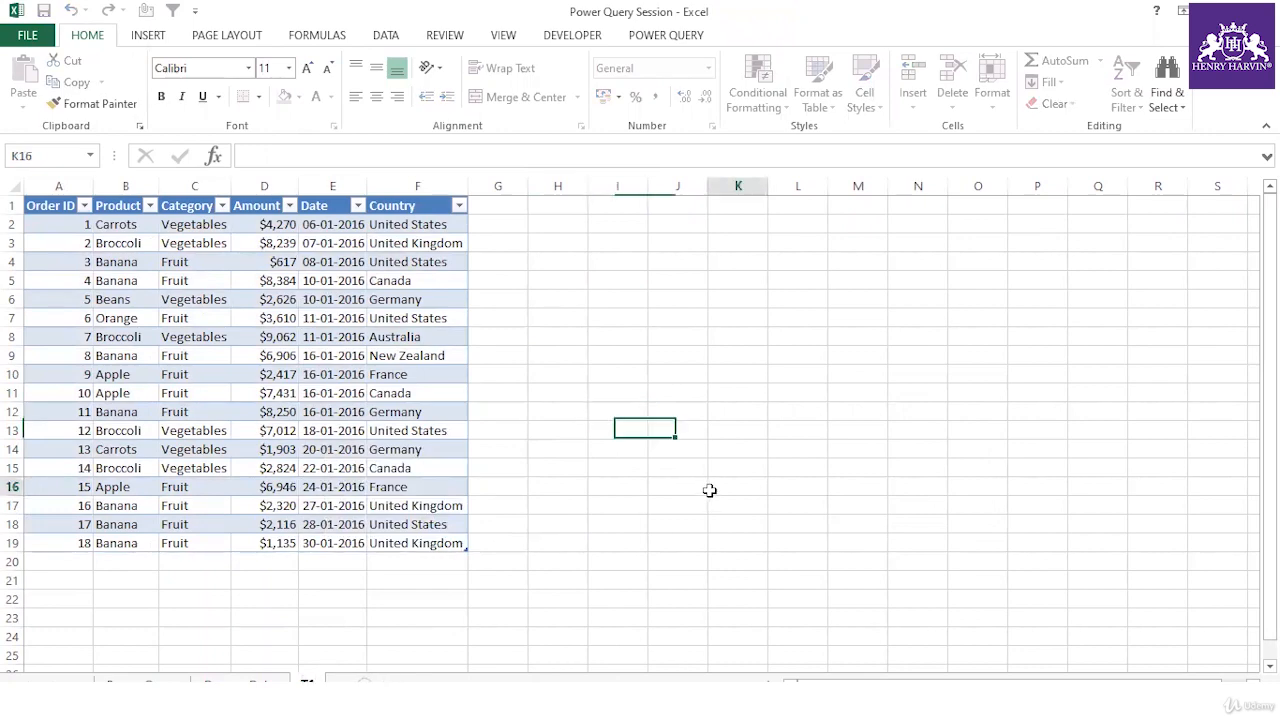
Delete rows 2 to 19, the copied orders, from the source data sheet
left_click(60, 205)
left_click_drag(60, 205, 408, 537)
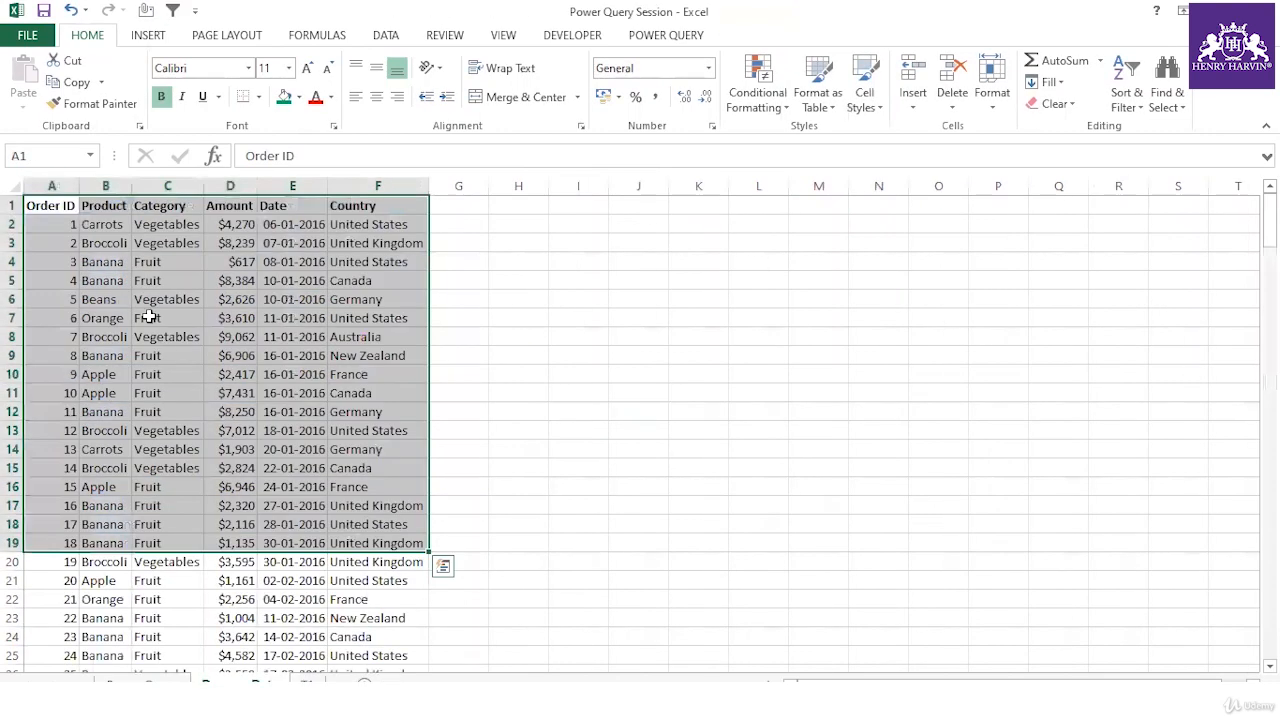
left_click_drag(20, 224, 20, 548)
right_click(20, 548)
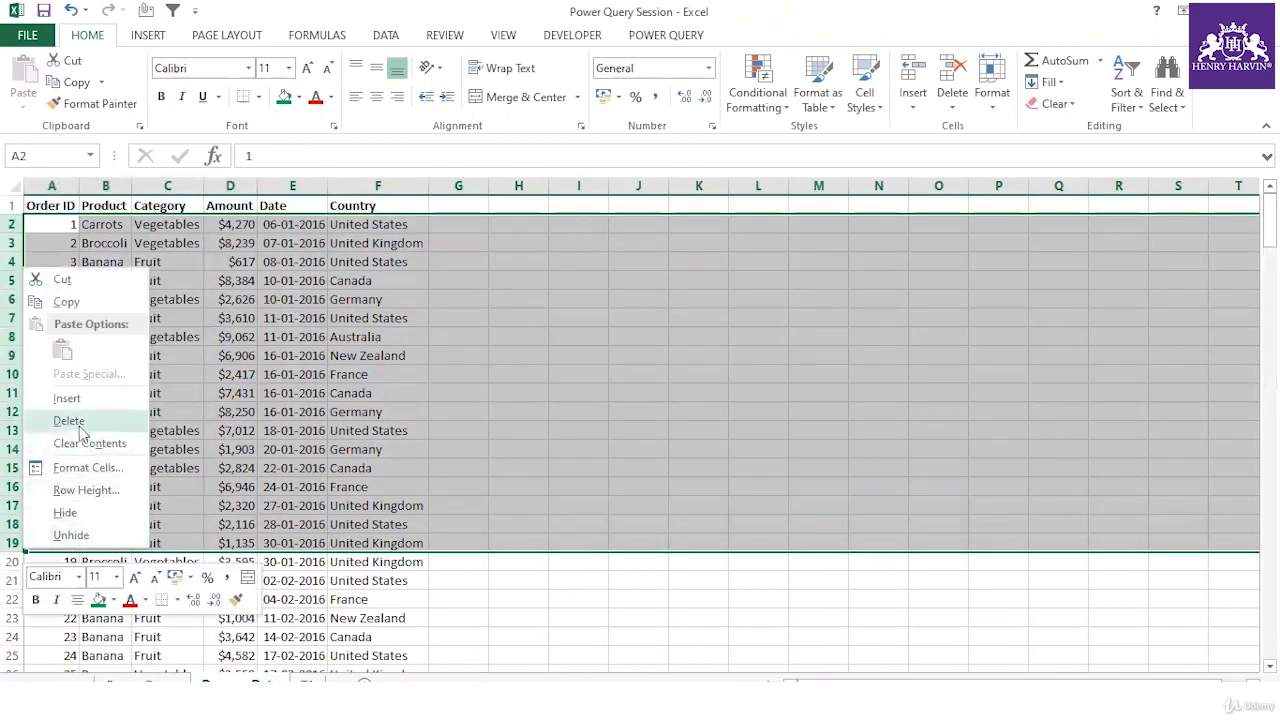
left_click(163, 411)
Copy the remaining order data in A1:F22 to another new worksheet
left_click_drag(55, 205, 408, 600)
key("ctrl+c")
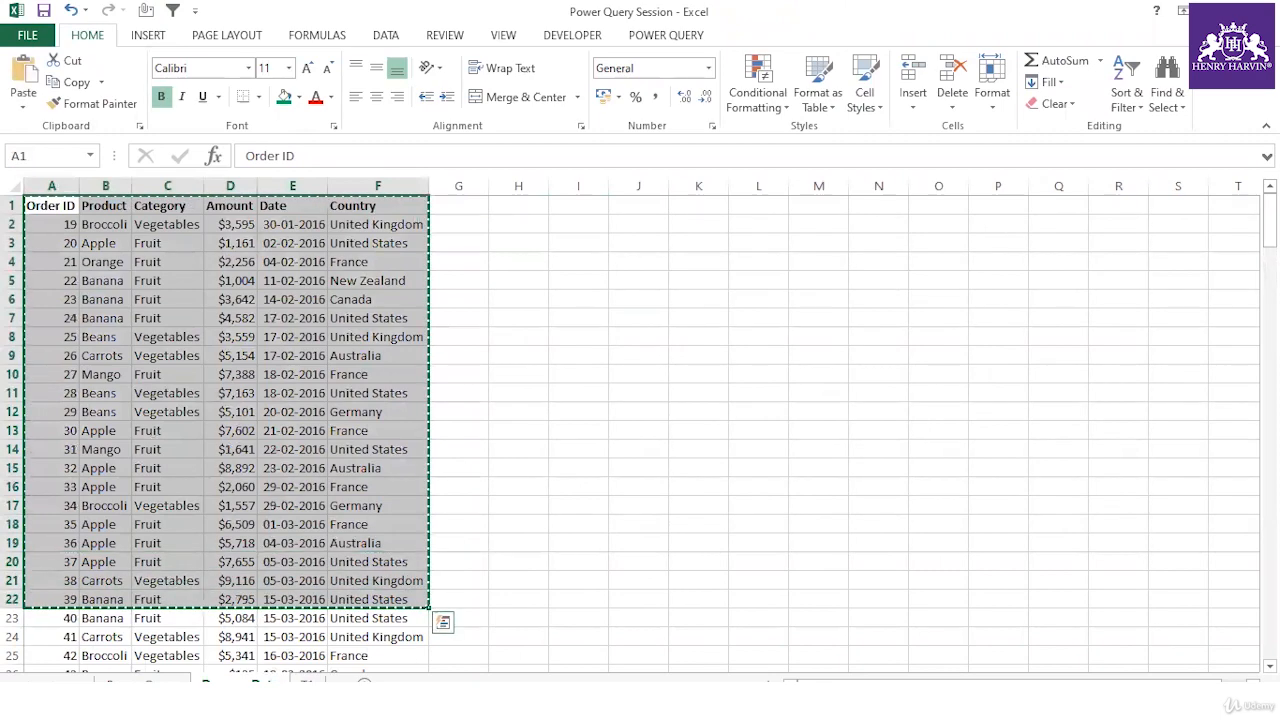
key("ctrl+Page_Down")
key("ctrl+v")
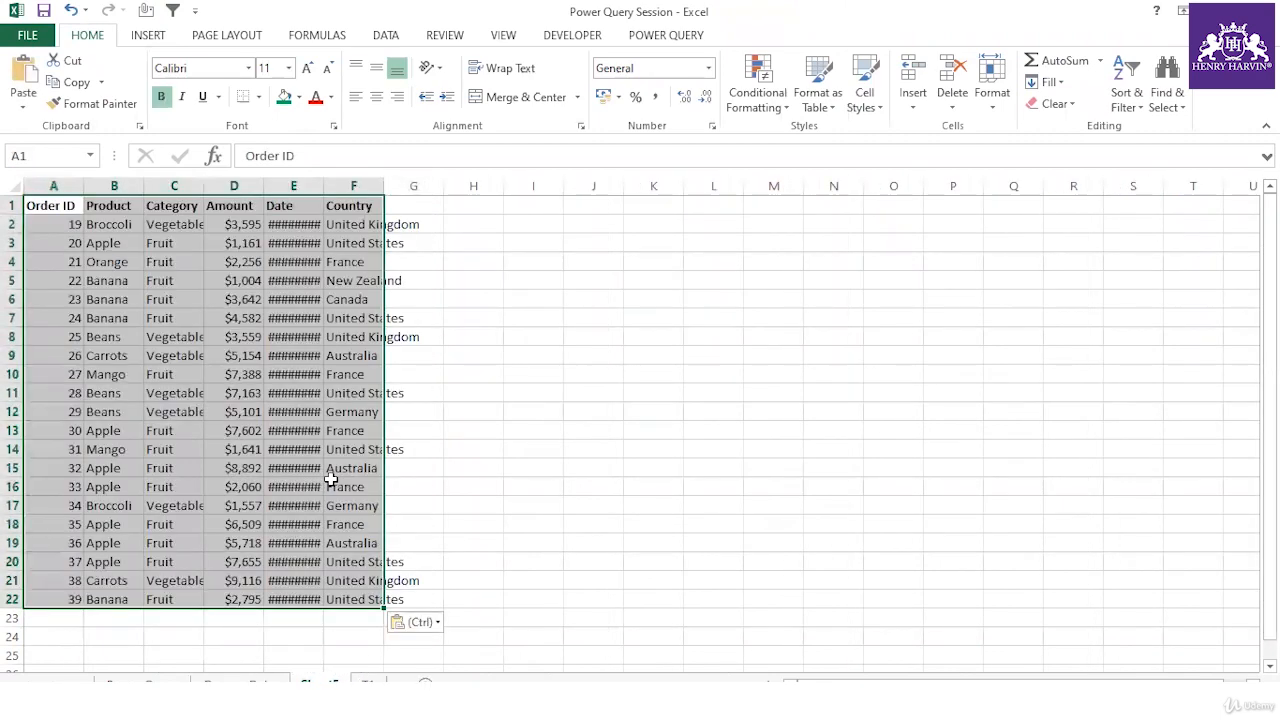
Convert the pasted range A1:F22 into a table with headers
key("ctrl+t")
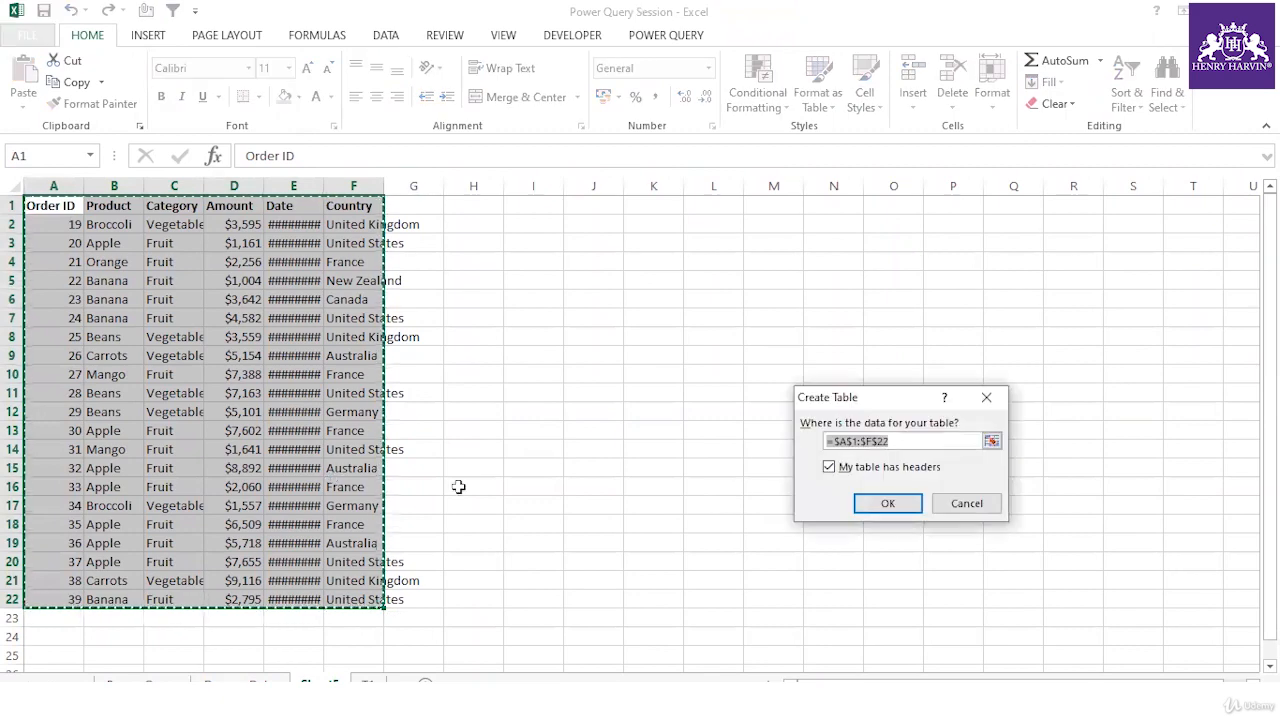
key("Return")
left_click(510, 354)
double_click(358, 186)
Rename the second new worksheet as T2
right_click(337, 683)
left_click(392, 508)
type("T")
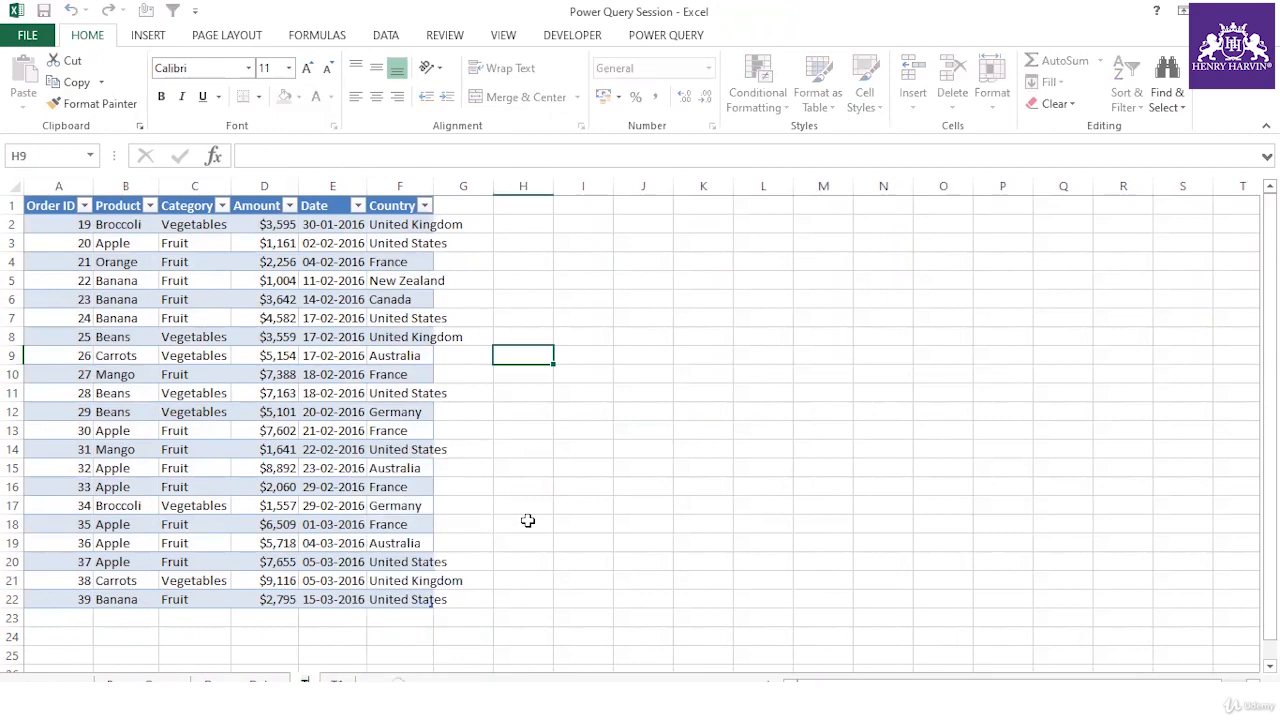
left_click(528, 521)
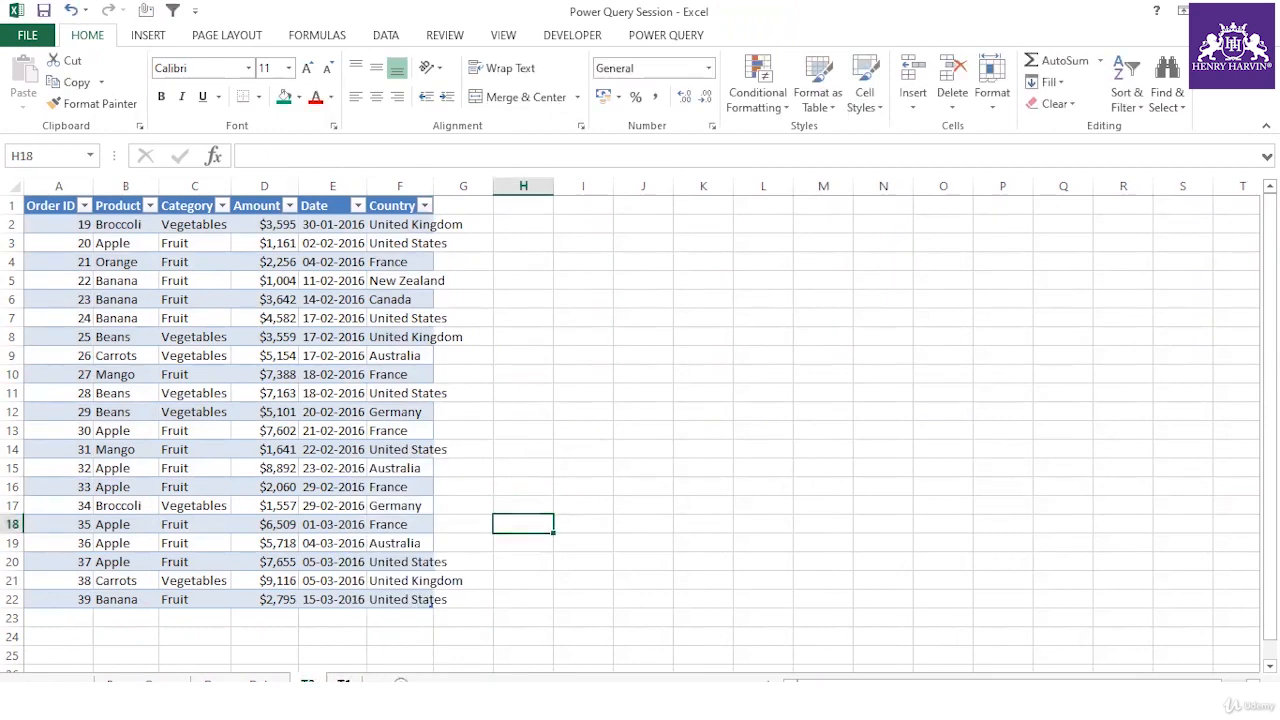
Check the table names assigned to the tables on sheets T1 and T2
left_click(344, 683)
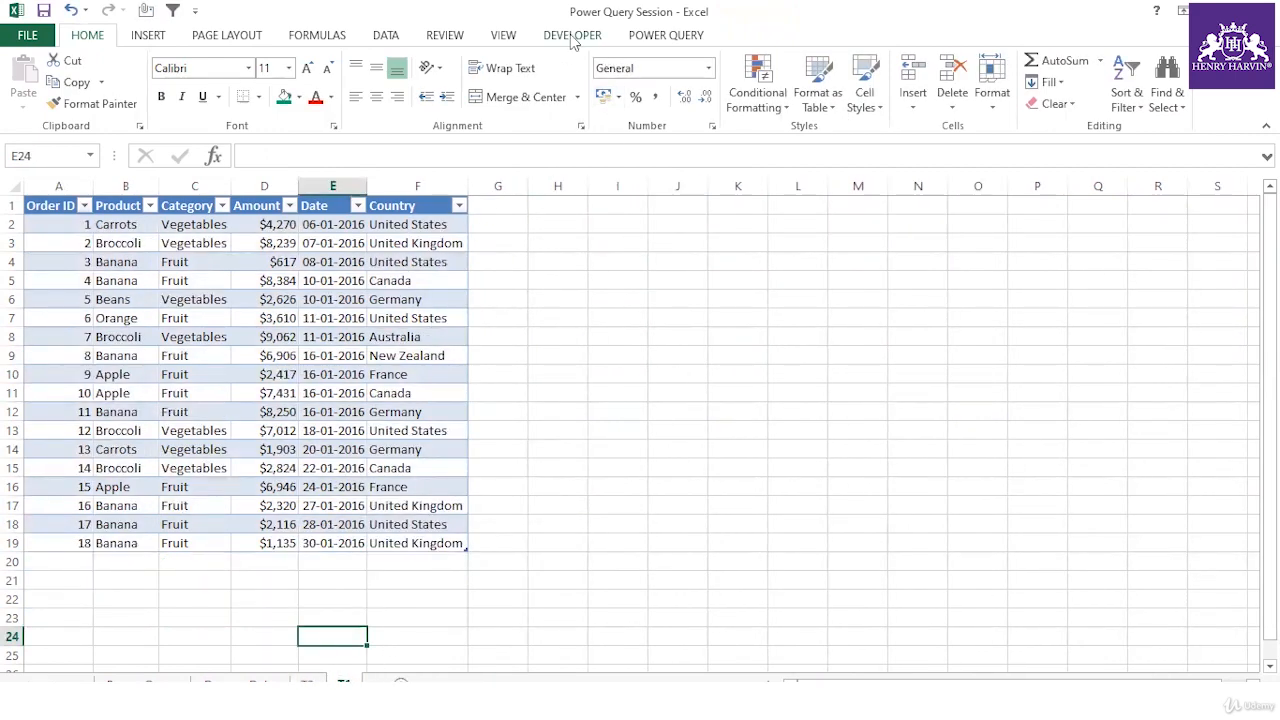
left_click(325, 290)
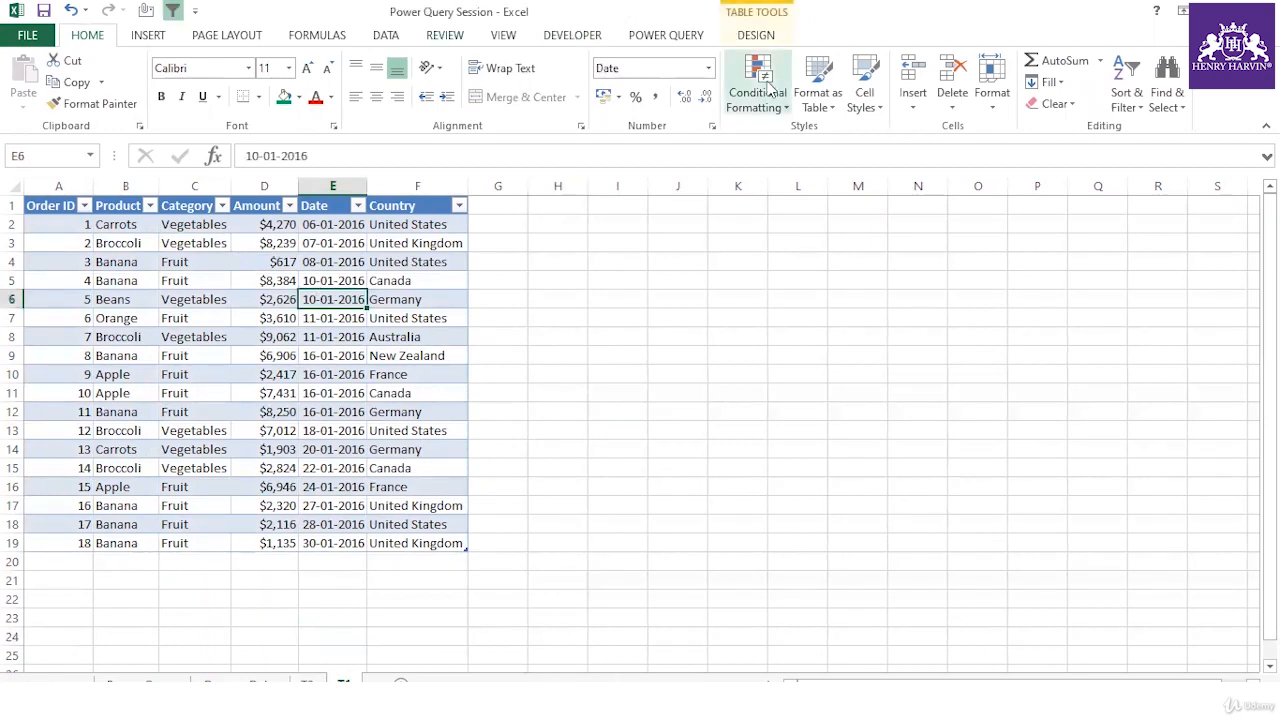
left_click(757, 38)
left_click(190, 280)
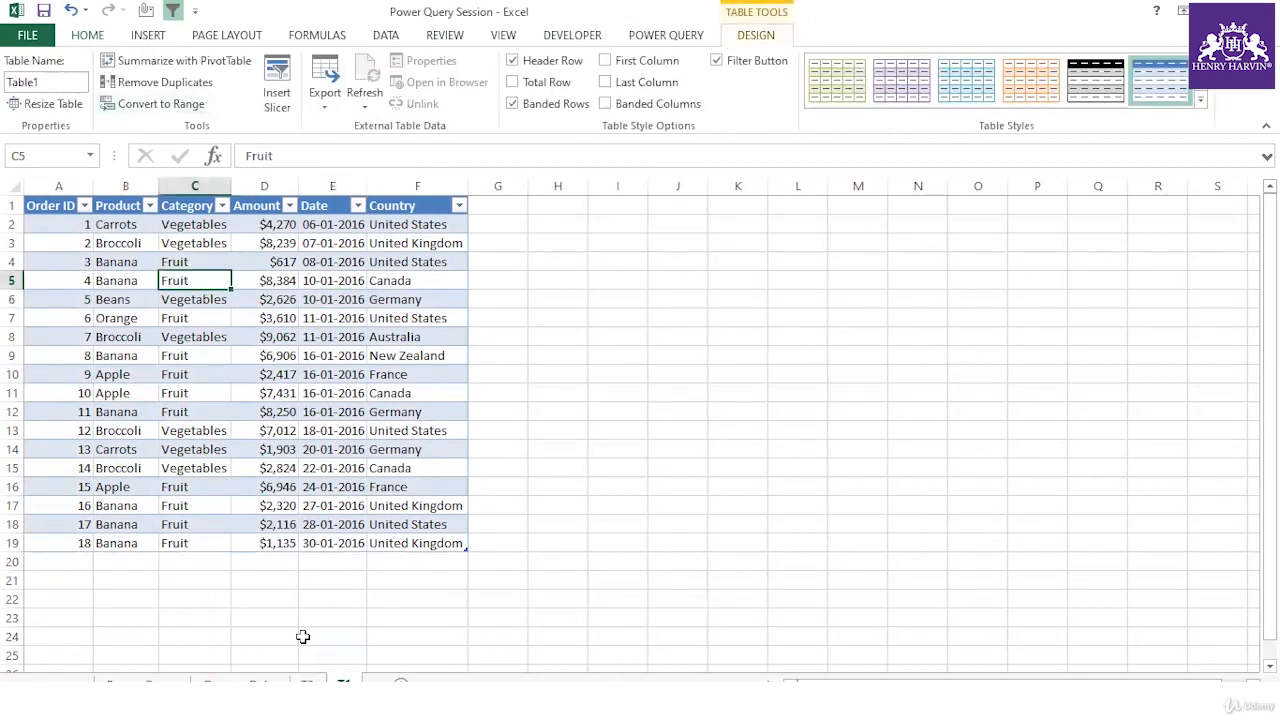
key("ctrl+Page_Up")
left_click(229, 434)
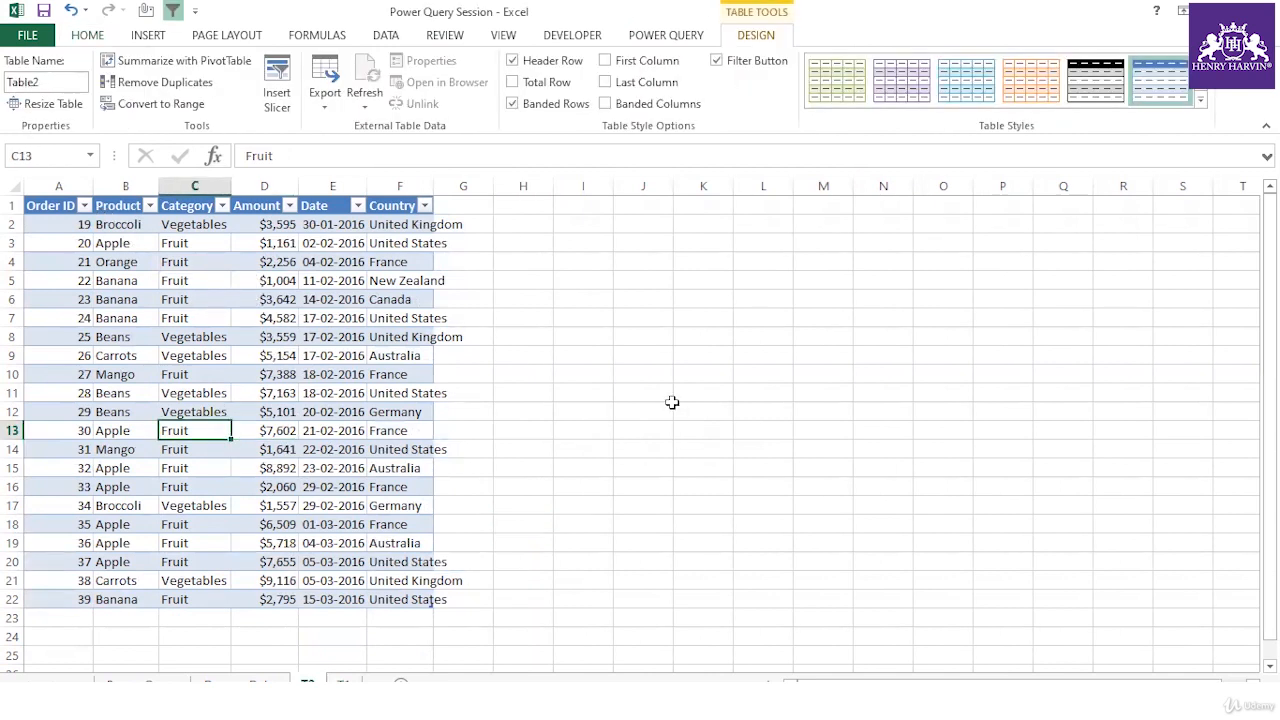
Widen the Country column on sheet T2 to fit its country names
left_click(775, 357)
left_click(895, 467)
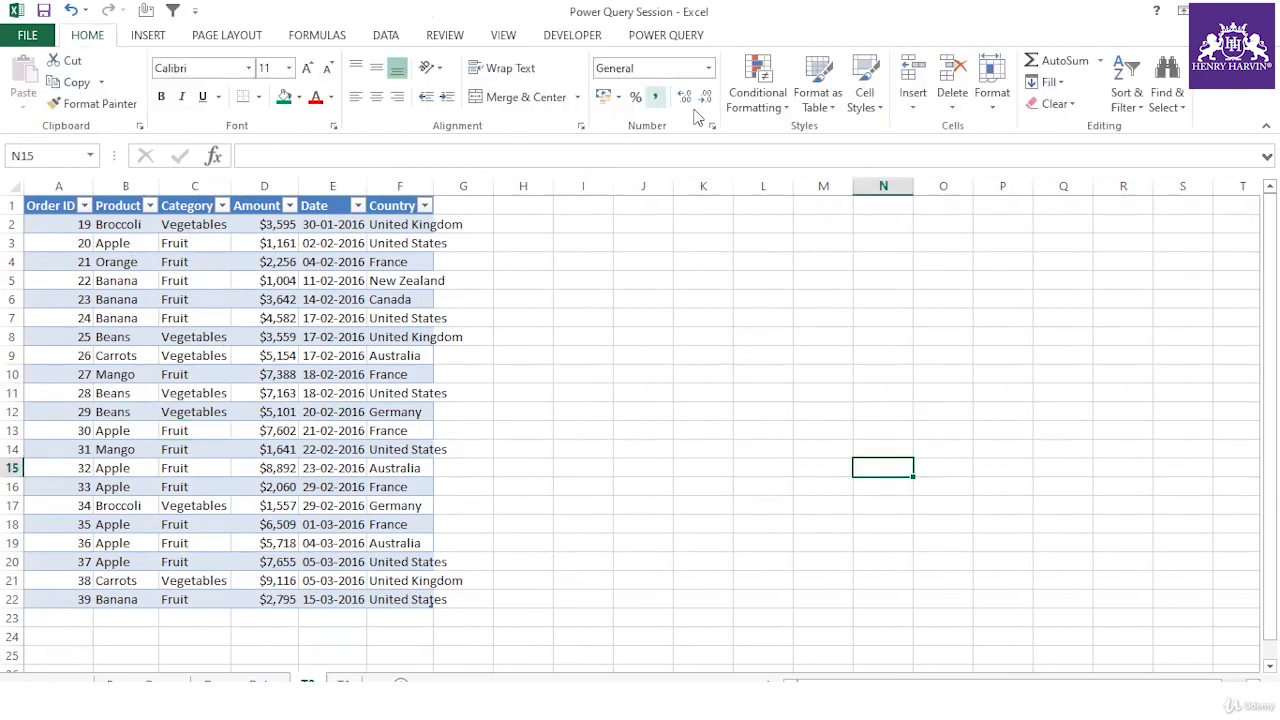
left_click(343, 683)
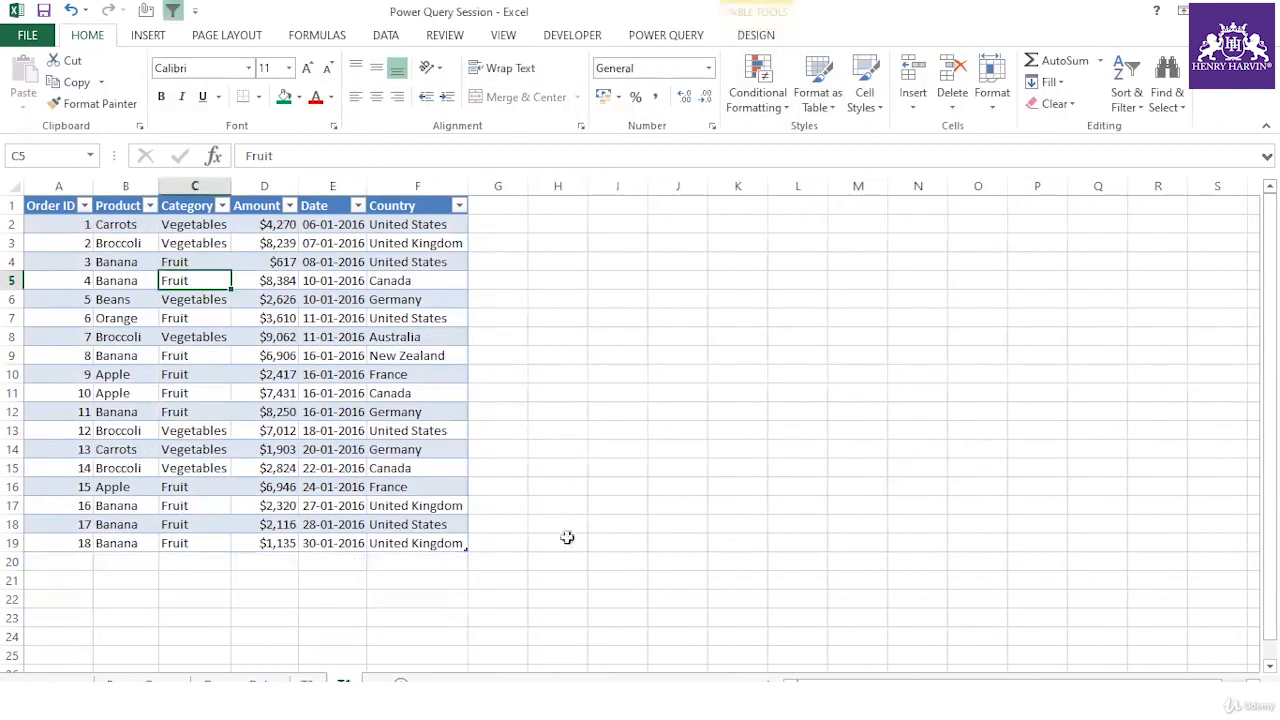
left_click(795, 374)
left_click(222, 318)
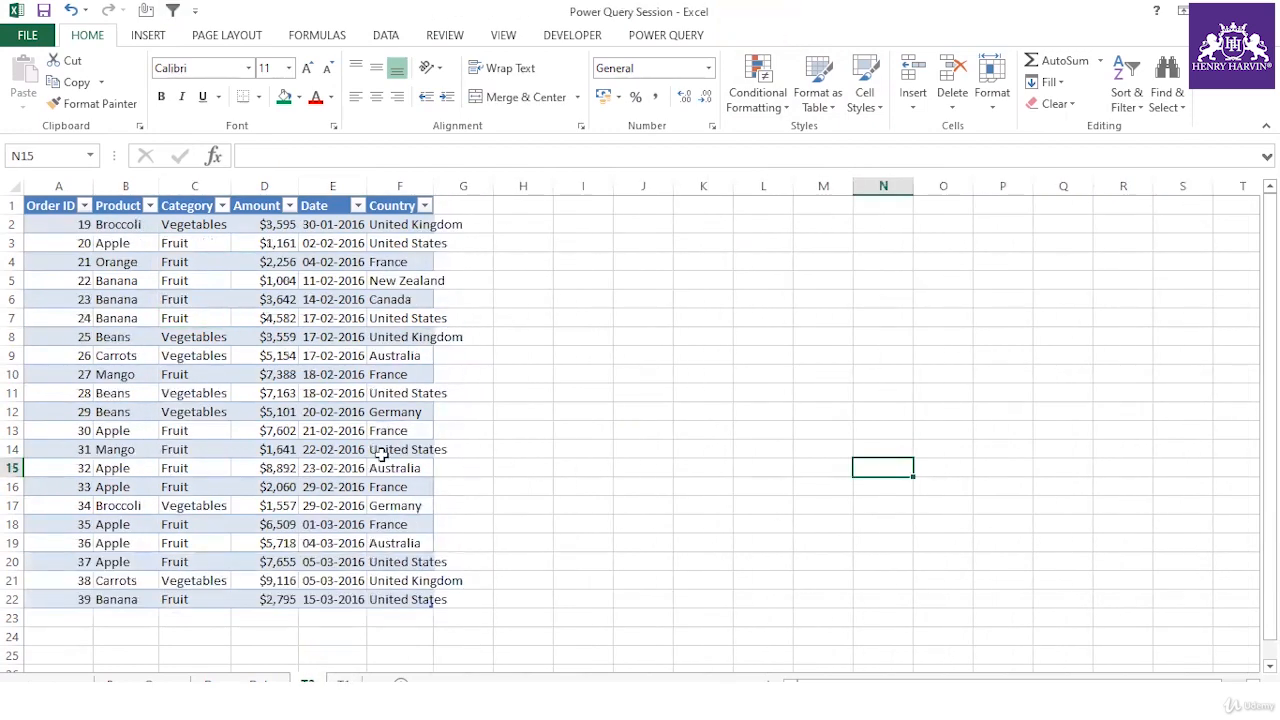
left_click_drag(433, 186, 467, 186)
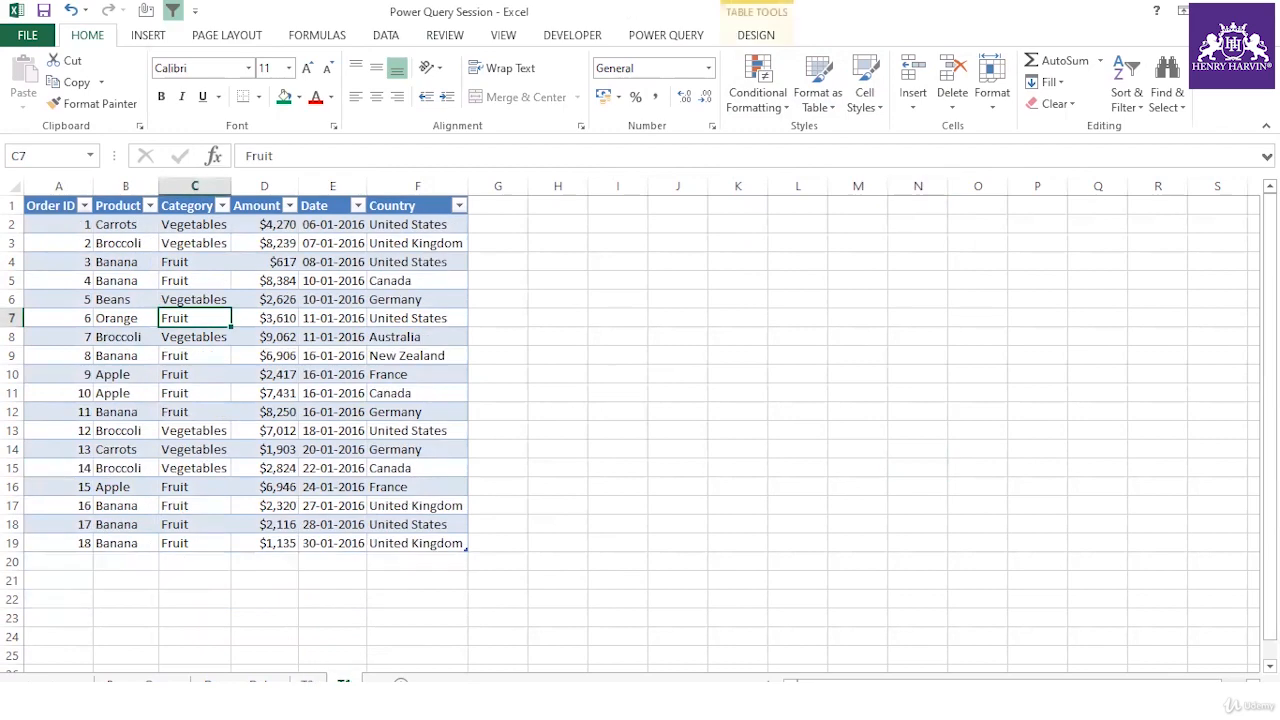
Compare the Product columns of the tables on sheets T1 and T2
left_click(190, 447)
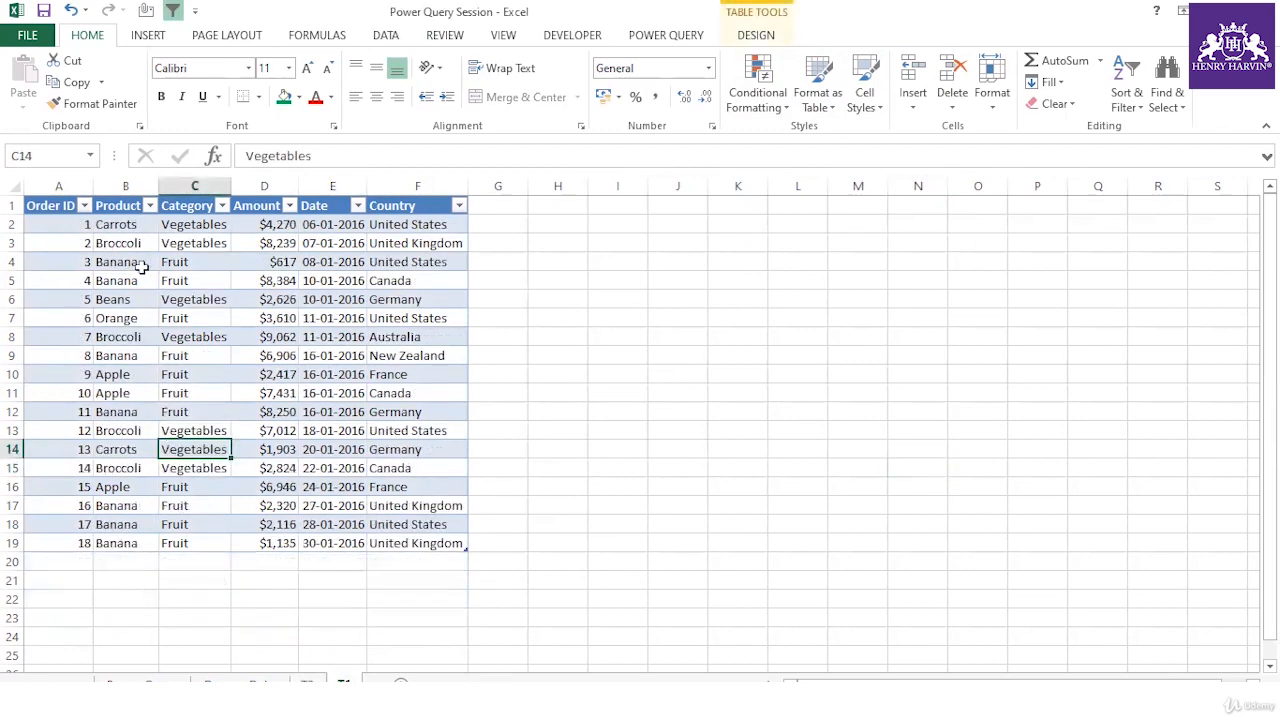
left_click_drag(125, 230, 132, 543)
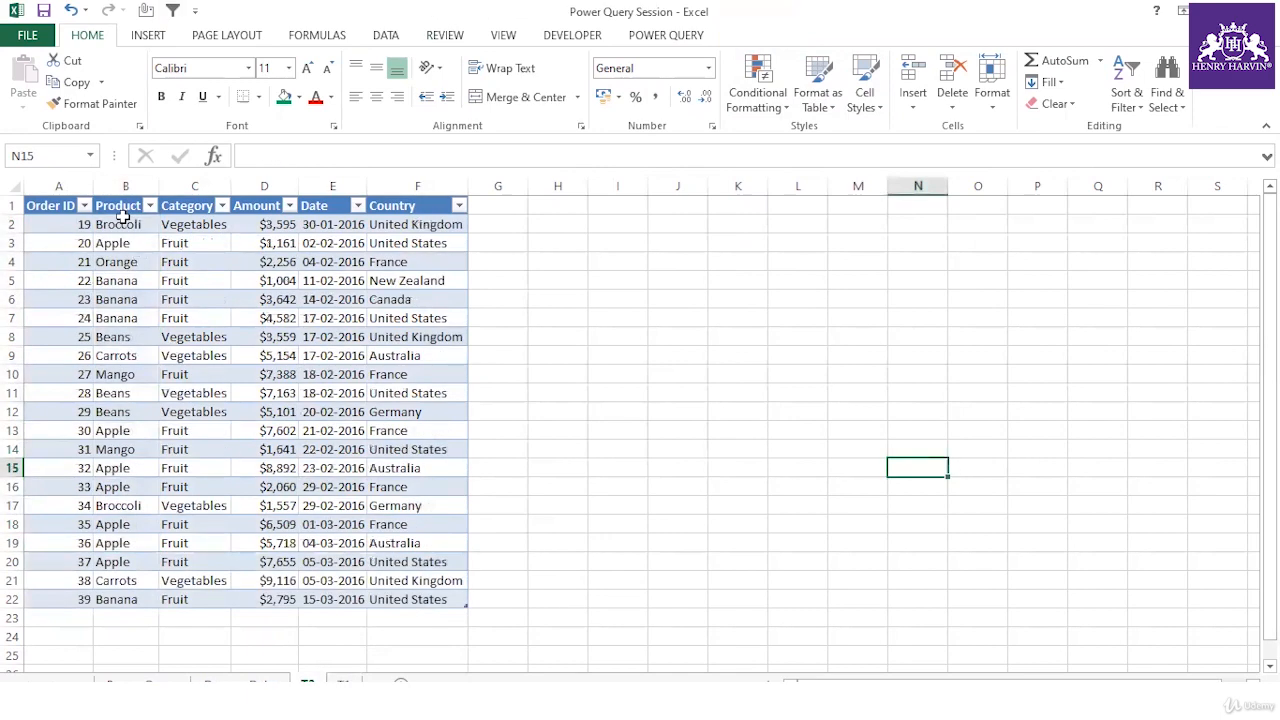
left_click_drag(123, 224, 150, 600)
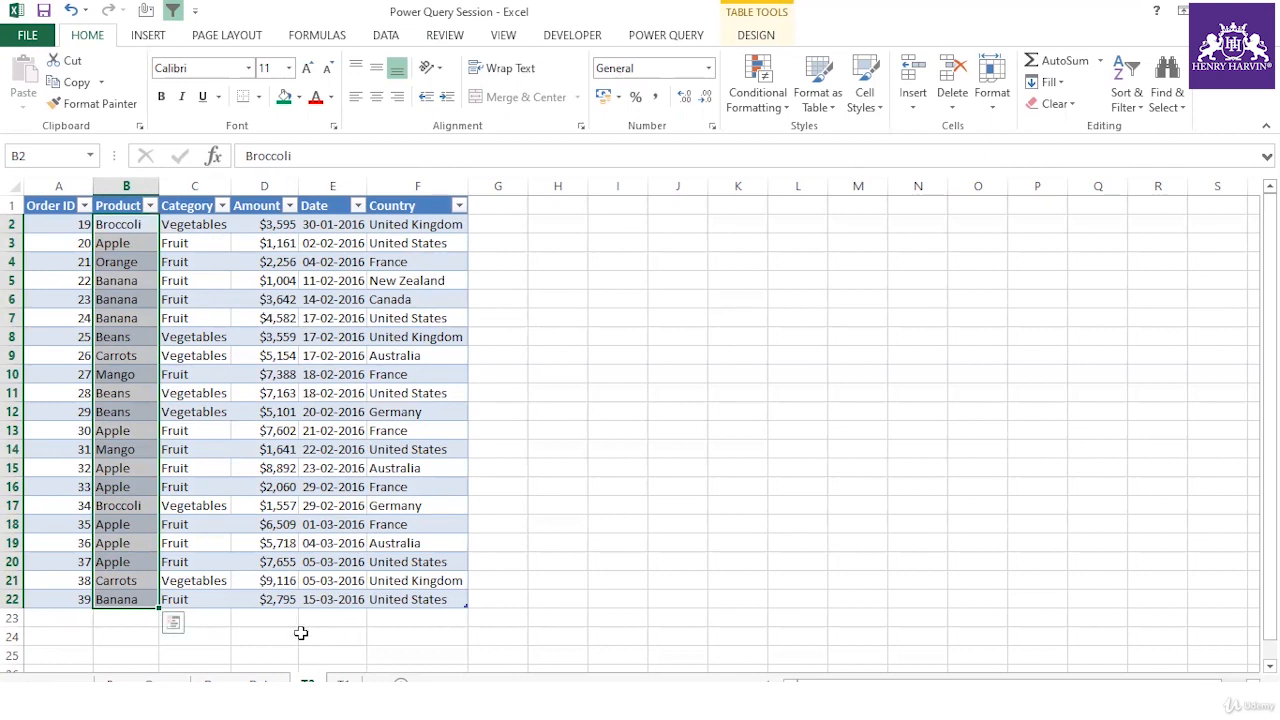
left_click(341, 680)
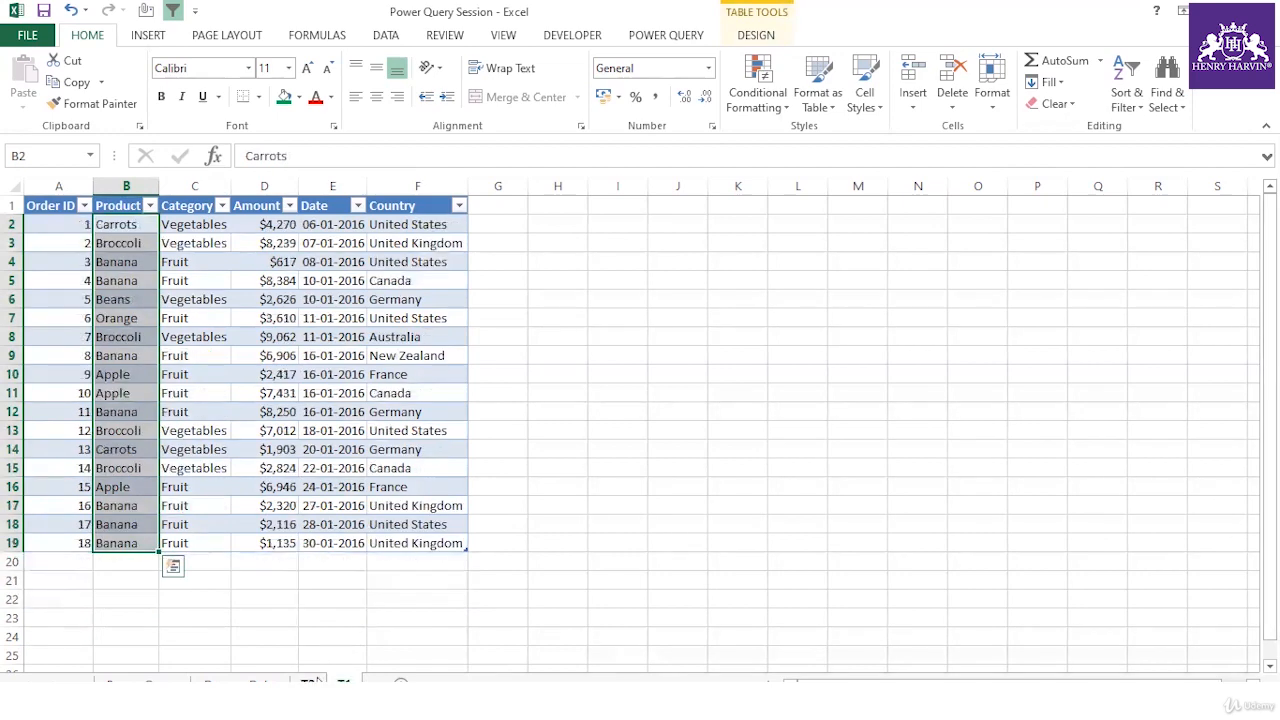
left_click(310, 680)
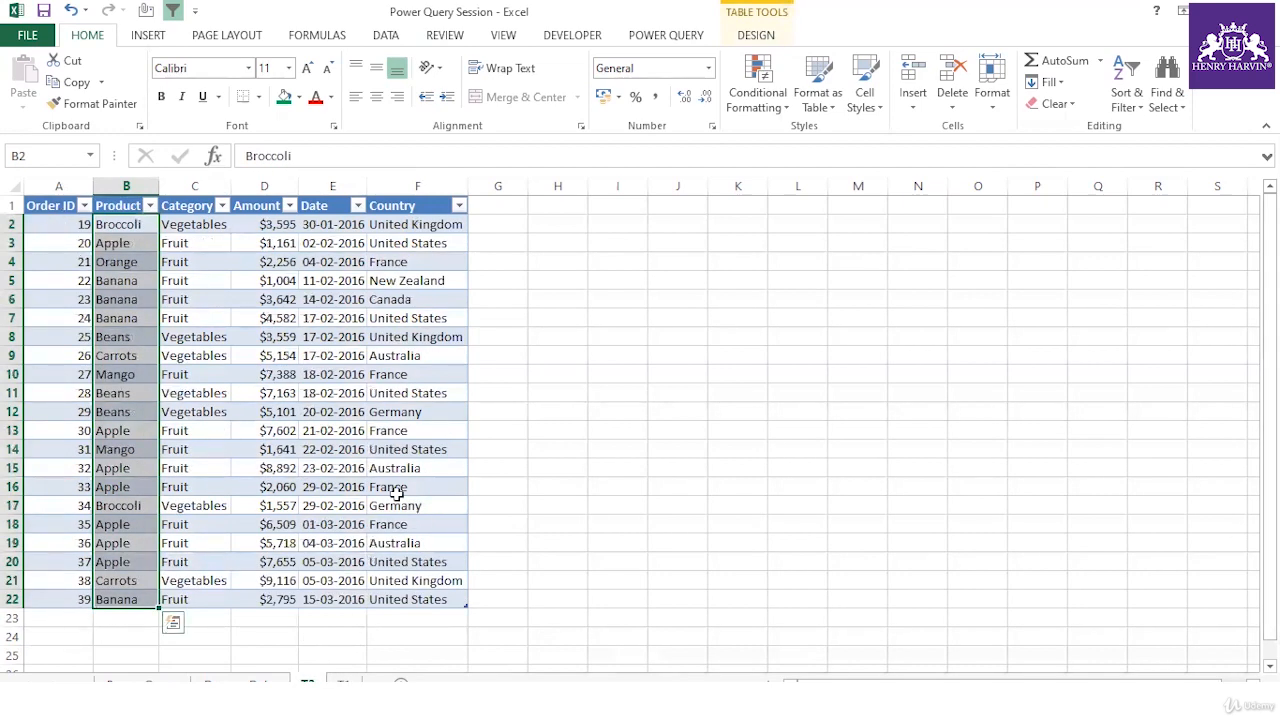
Open the T2 table in a maximized Power Query Editor and view the Close & Load options
left_click(619, 478)
left_click(262, 338)
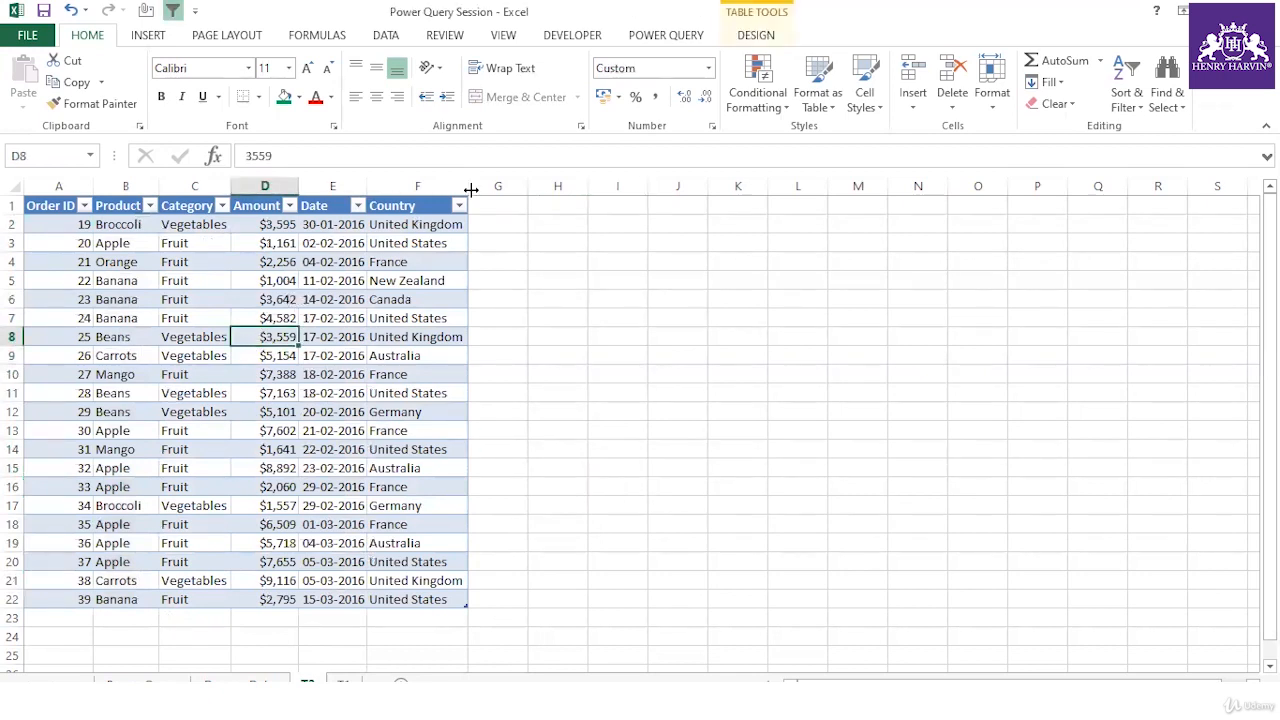
left_click(640, 42)
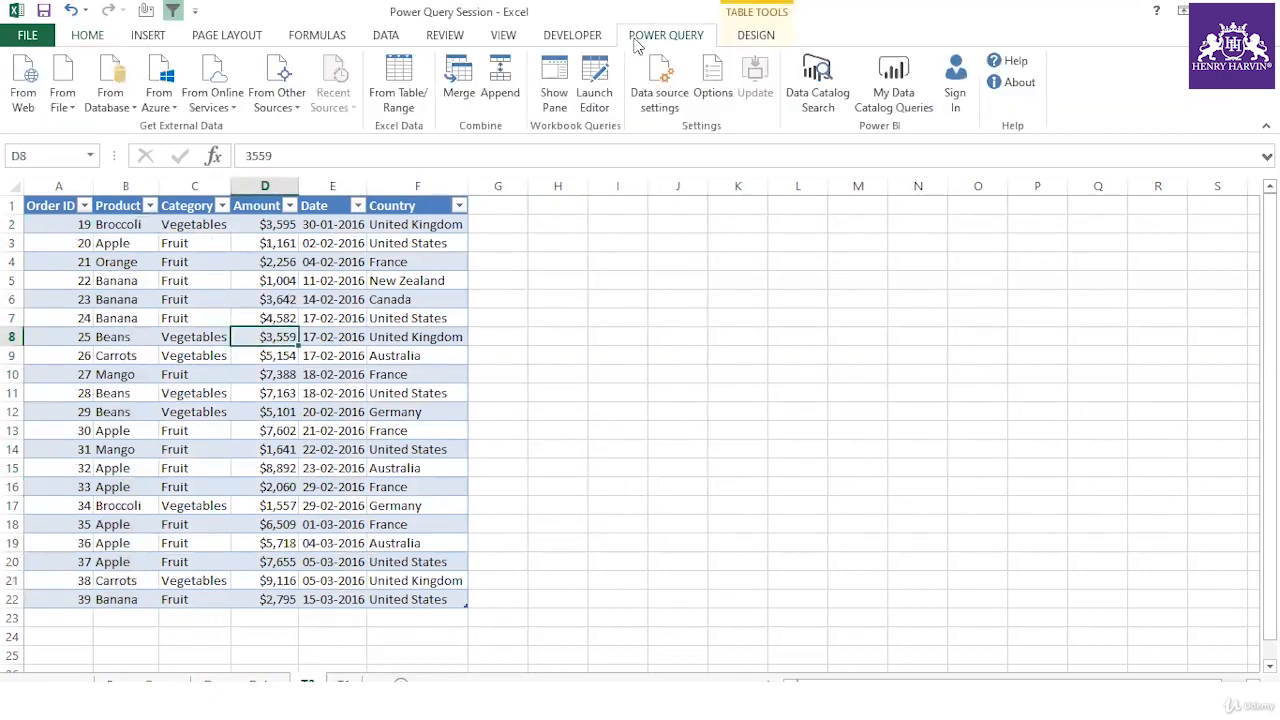
left_click(402, 112)
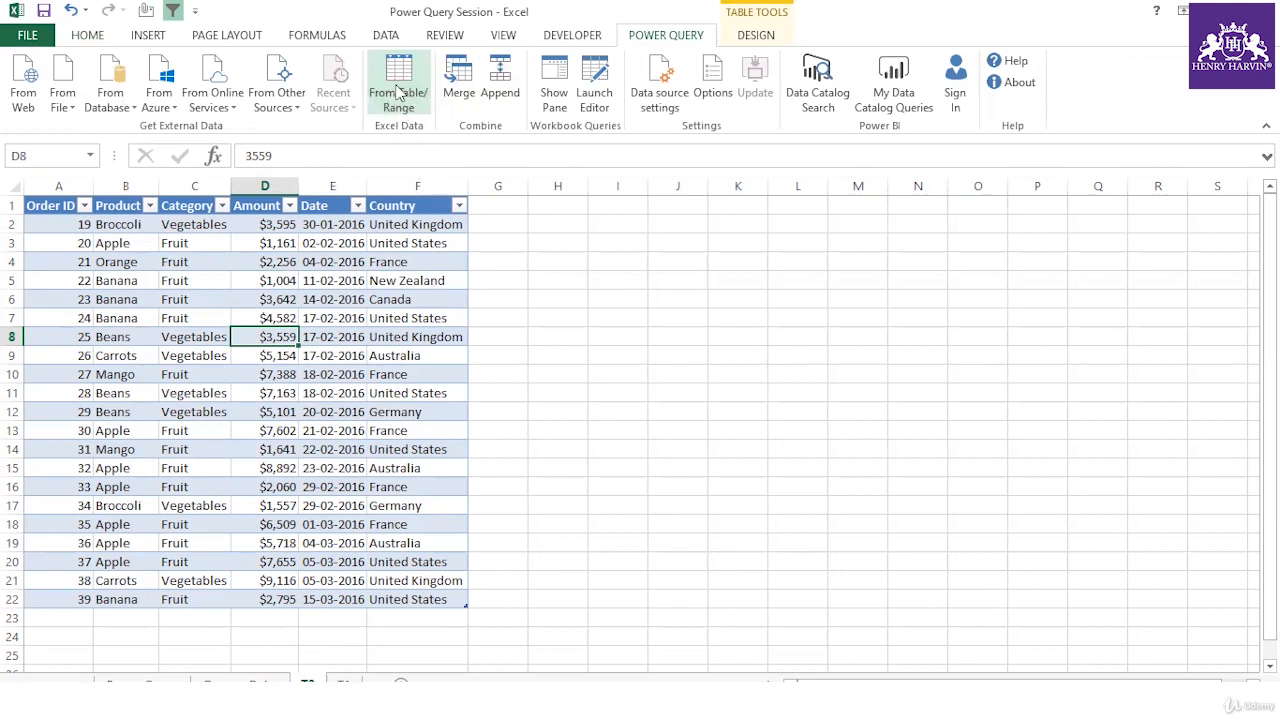
left_click(400, 92)
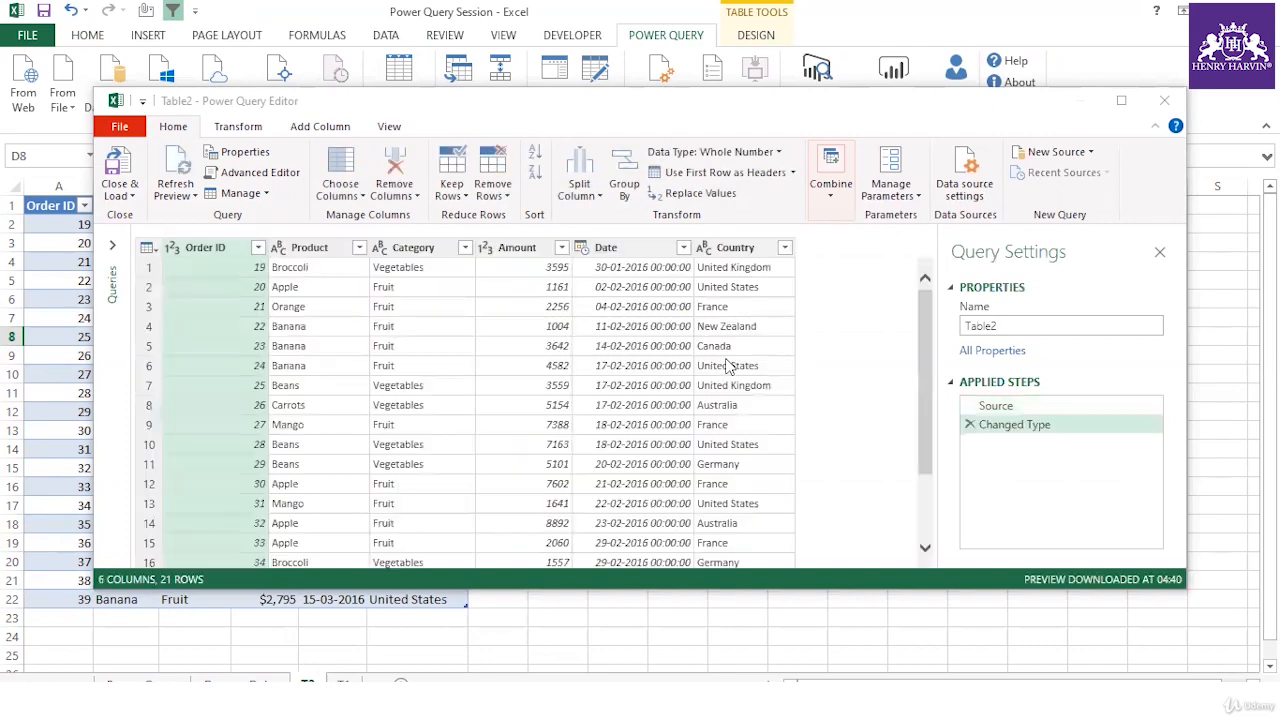
left_click(1119, 104)
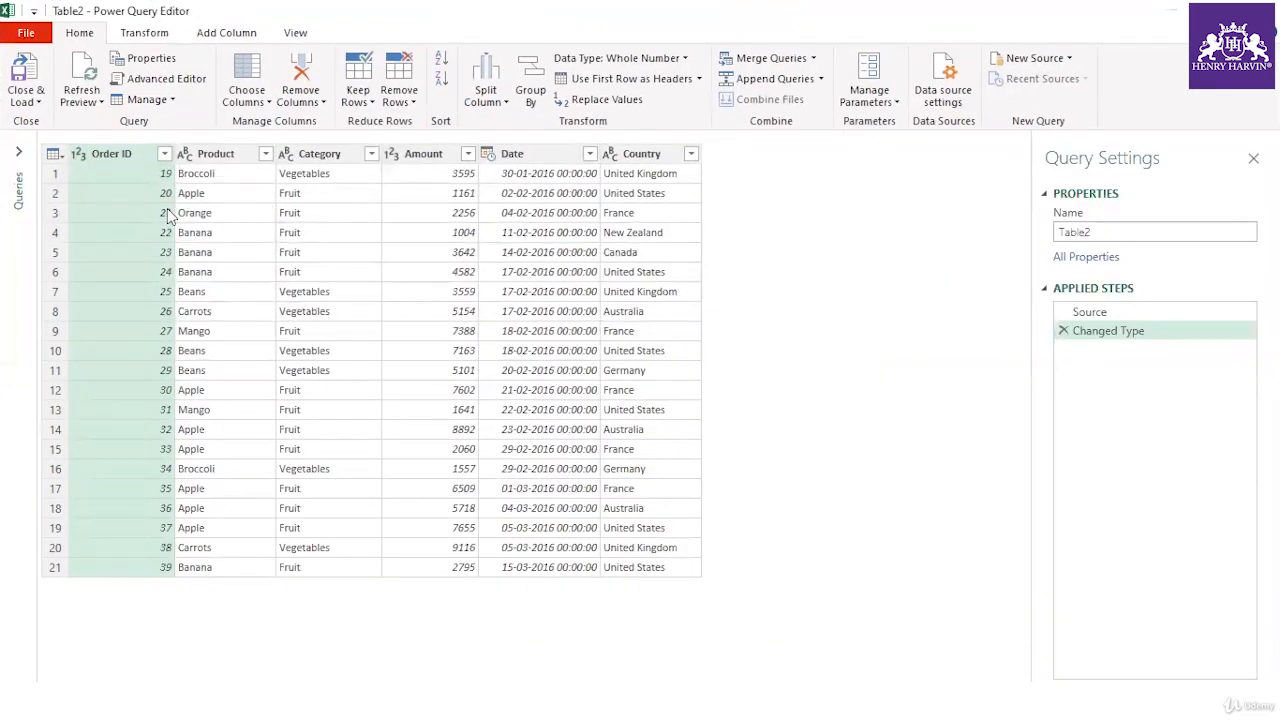
left_click(33, 101)
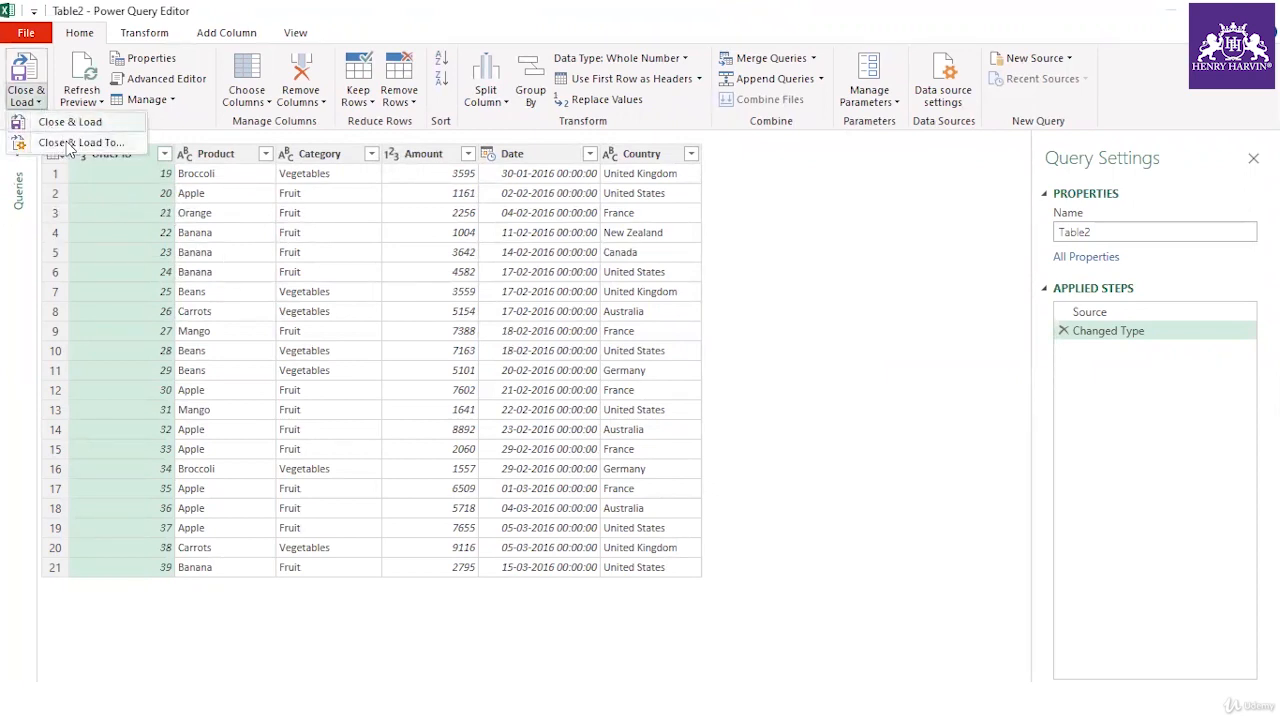
left_click(1070, 12)
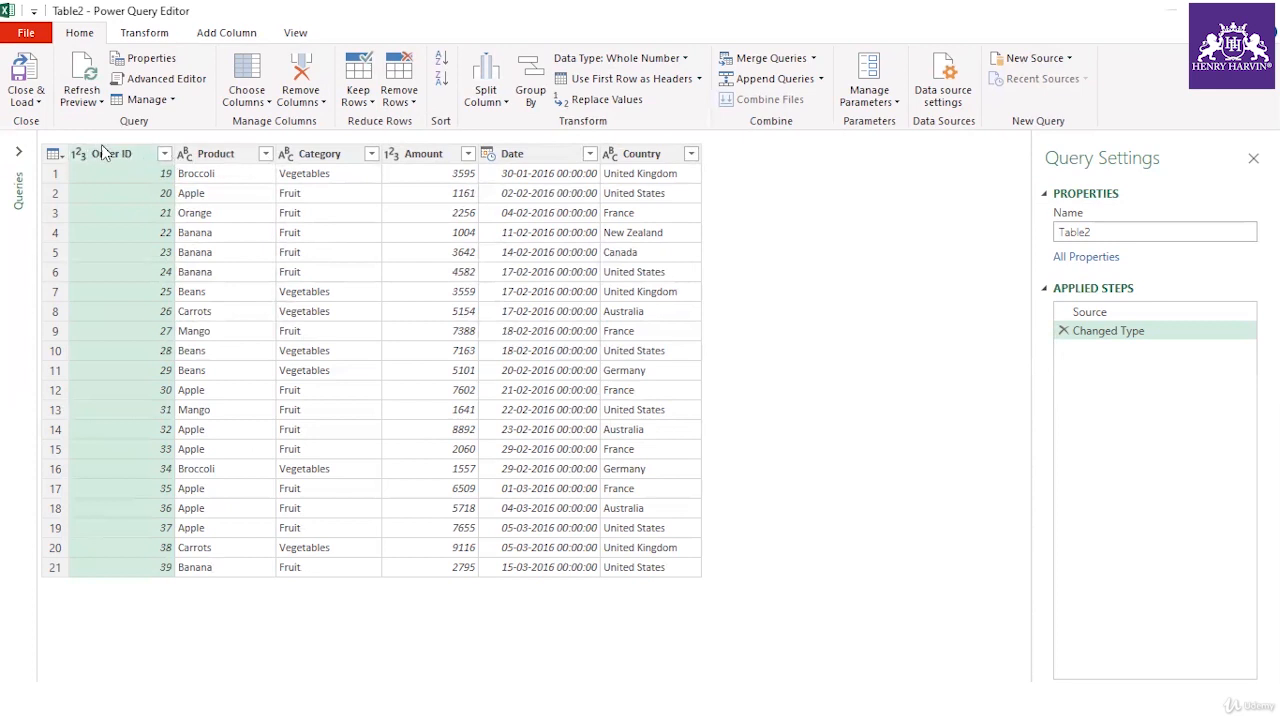
Remove the top 1 row from the Table2 query and delete the resulting Removed Top Rows step
left_click(401, 104)
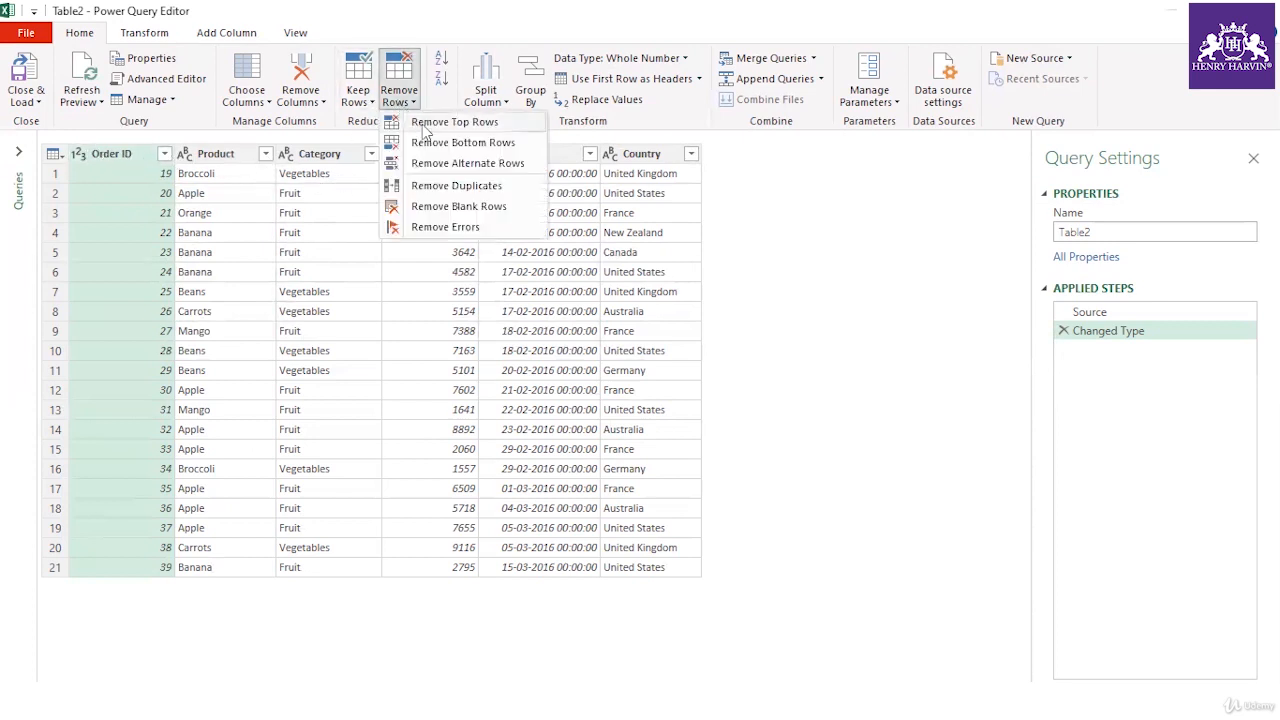
left_click(426, 130)
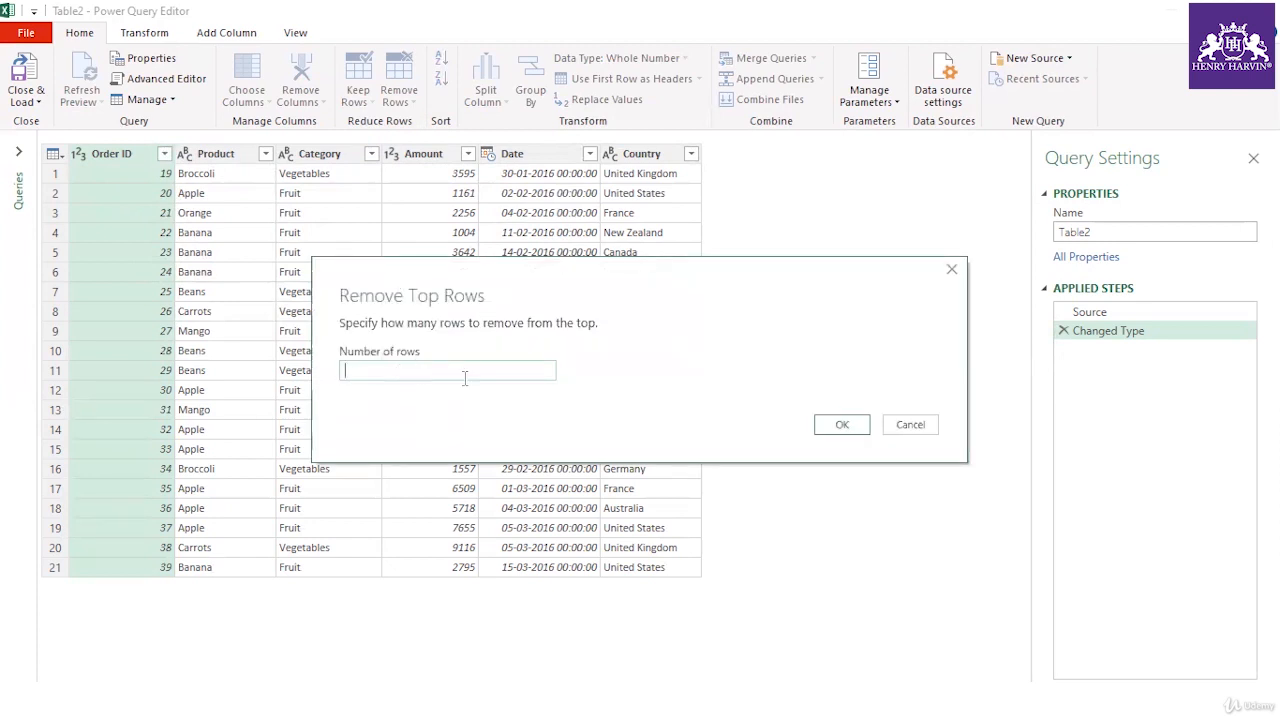
type("1")
left_click(845, 424)
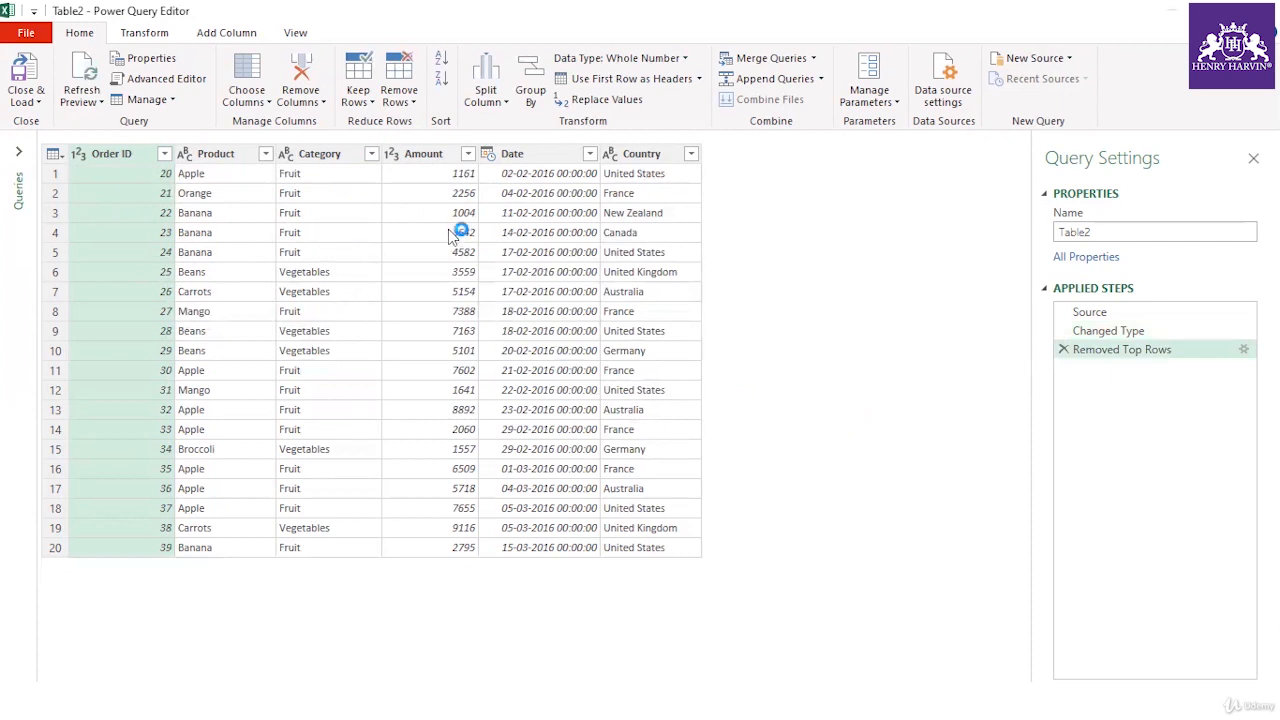
left_click(1064, 350)
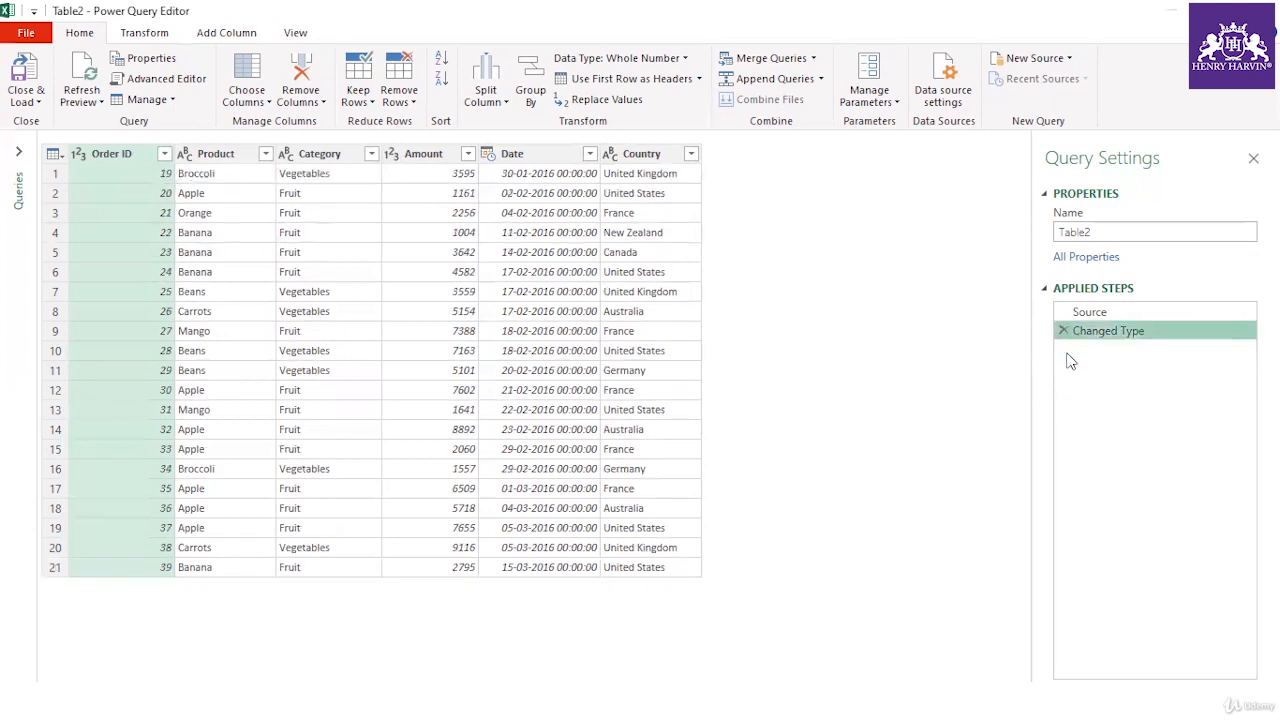
View the Keep Rows and Remove Rows options and the commands available for the Order ID and Amount columns
left_click(366, 104)
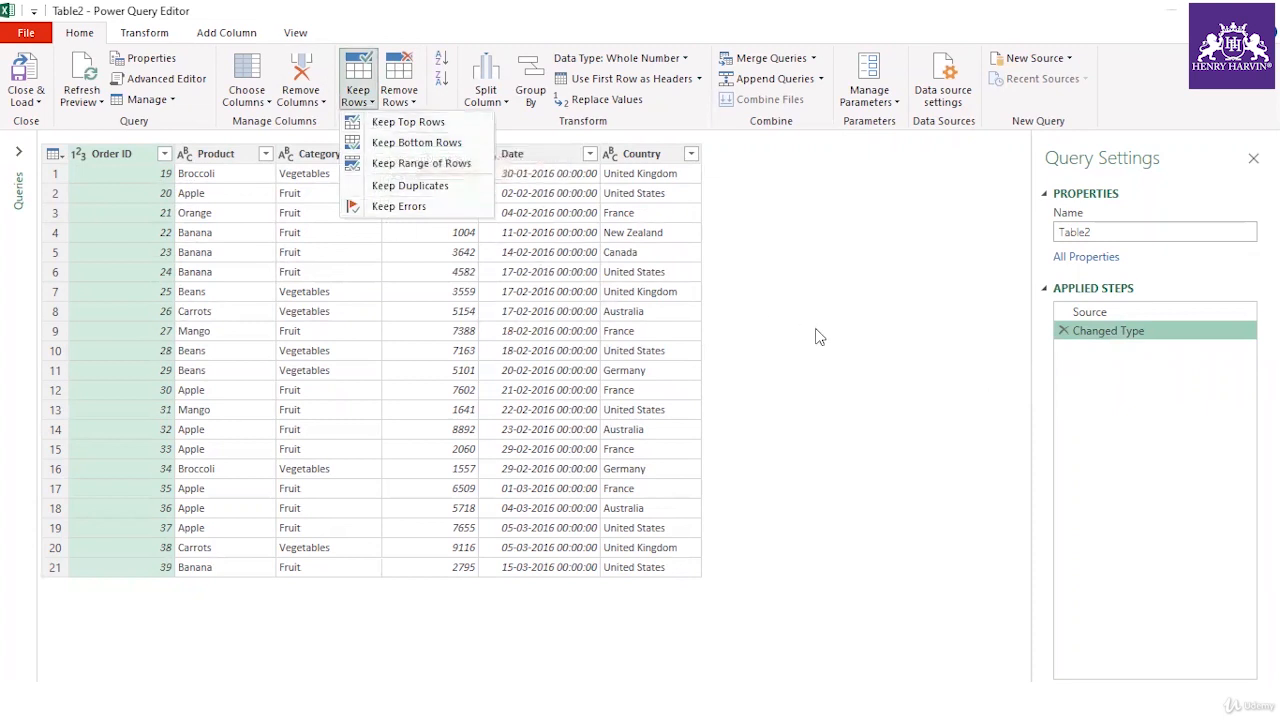
left_click(818, 337)
left_click(405, 102)
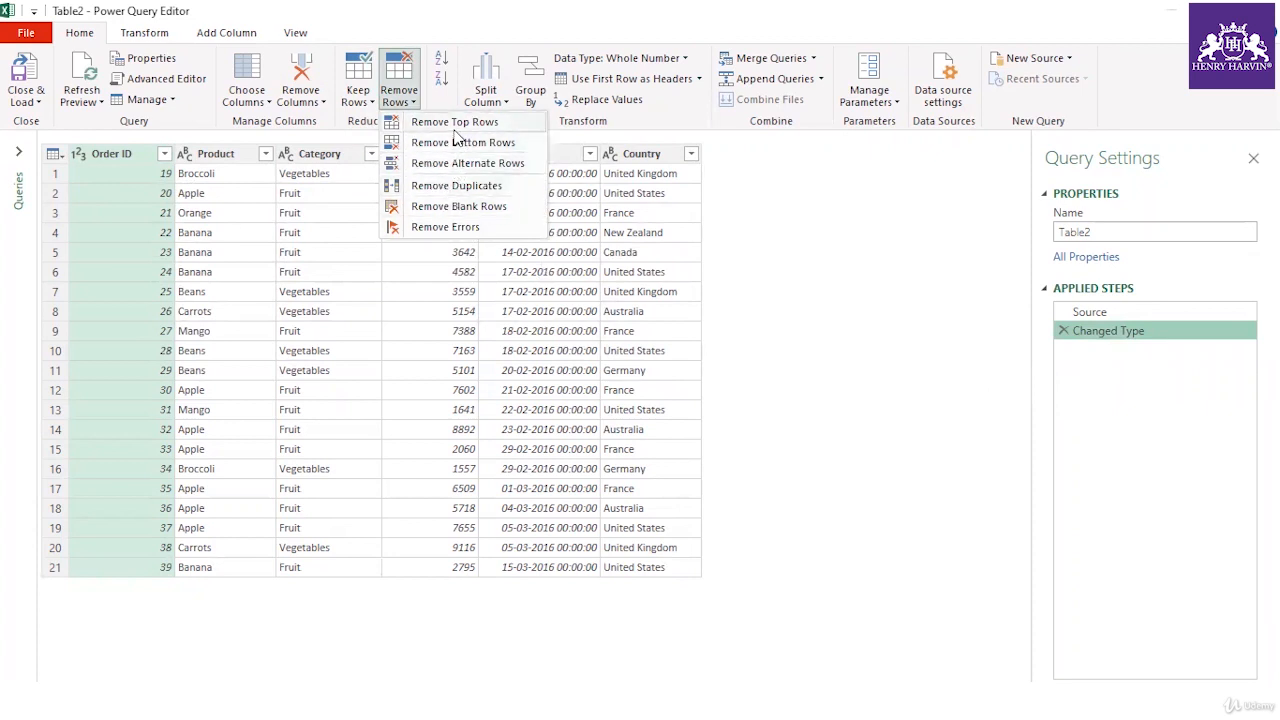
left_click(93, 158)
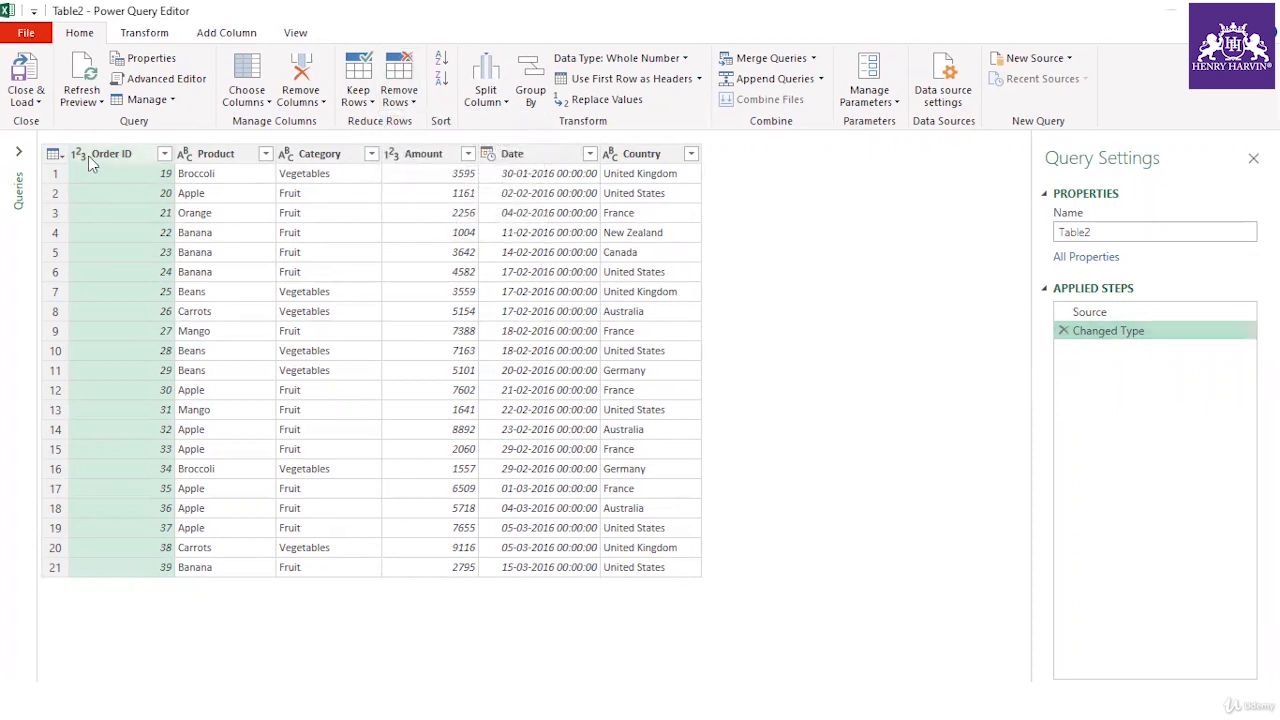
right_click(88, 156)
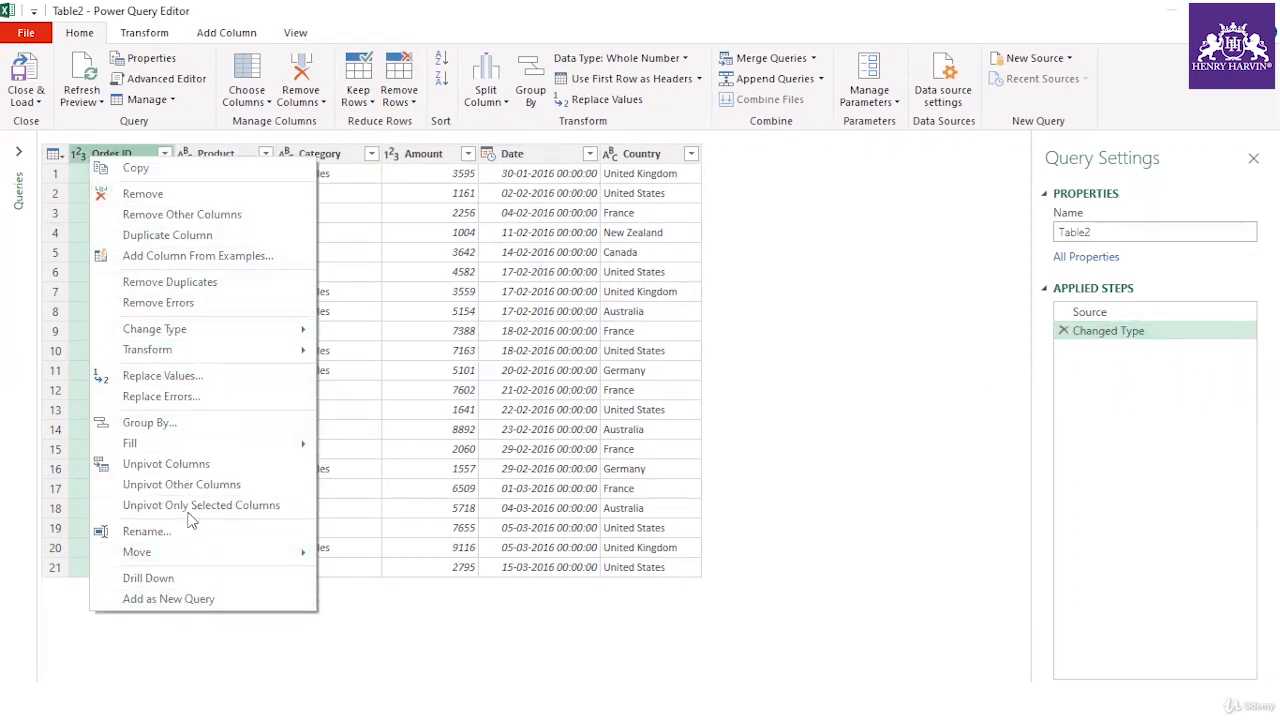
right_click(418, 160)
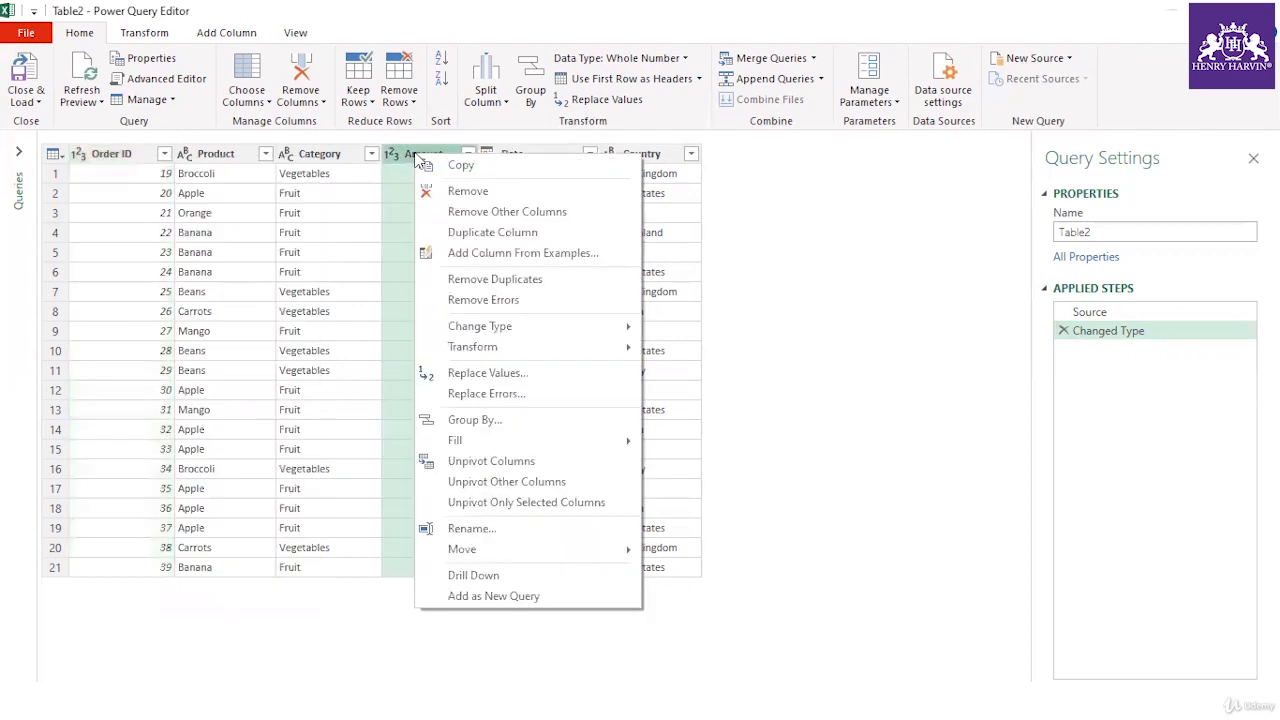
left_click(834, 283)
Close the Table2 query and load it with Only Create Connection
left_click(25, 100)
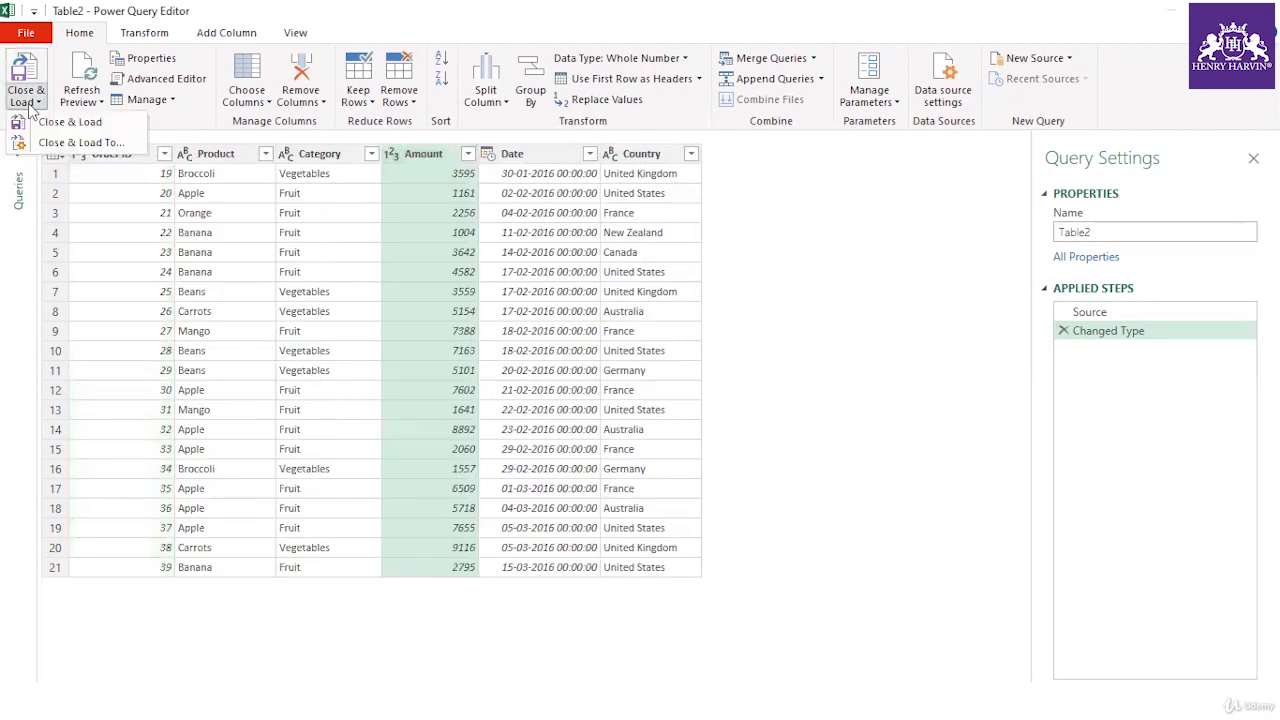
left_click(70, 121)
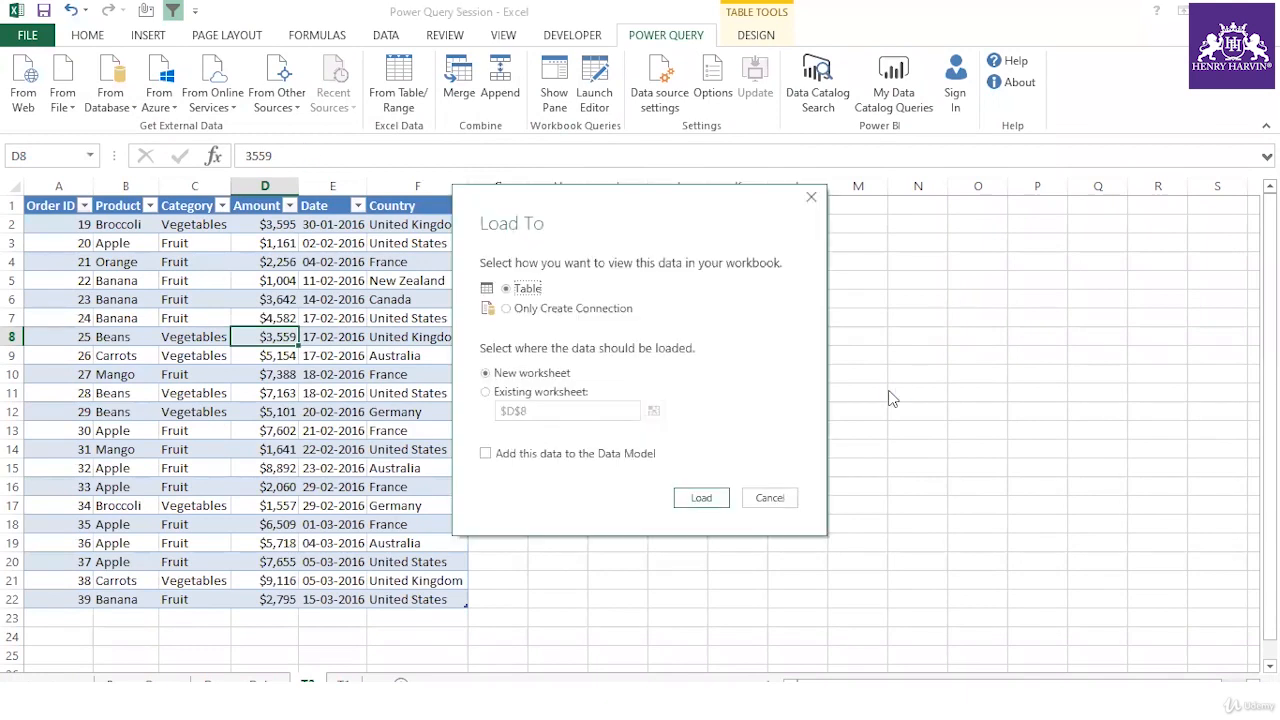
left_click(538, 311)
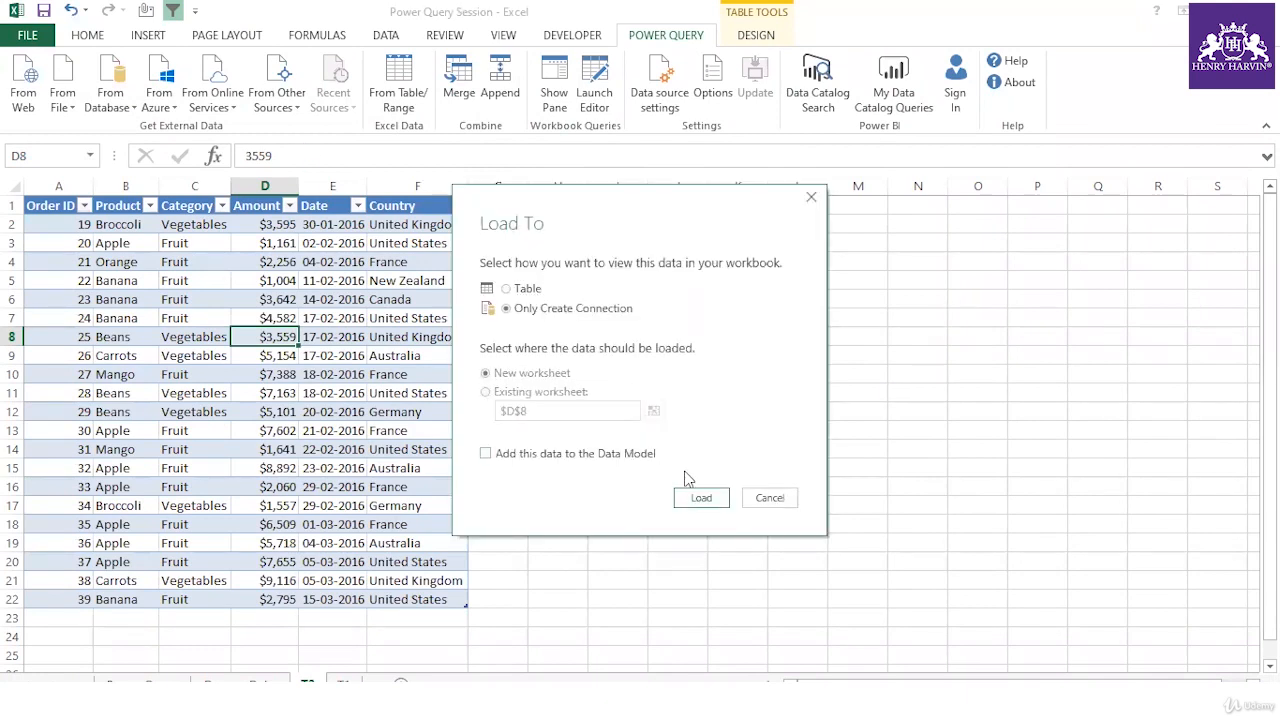
left_click(701, 498)
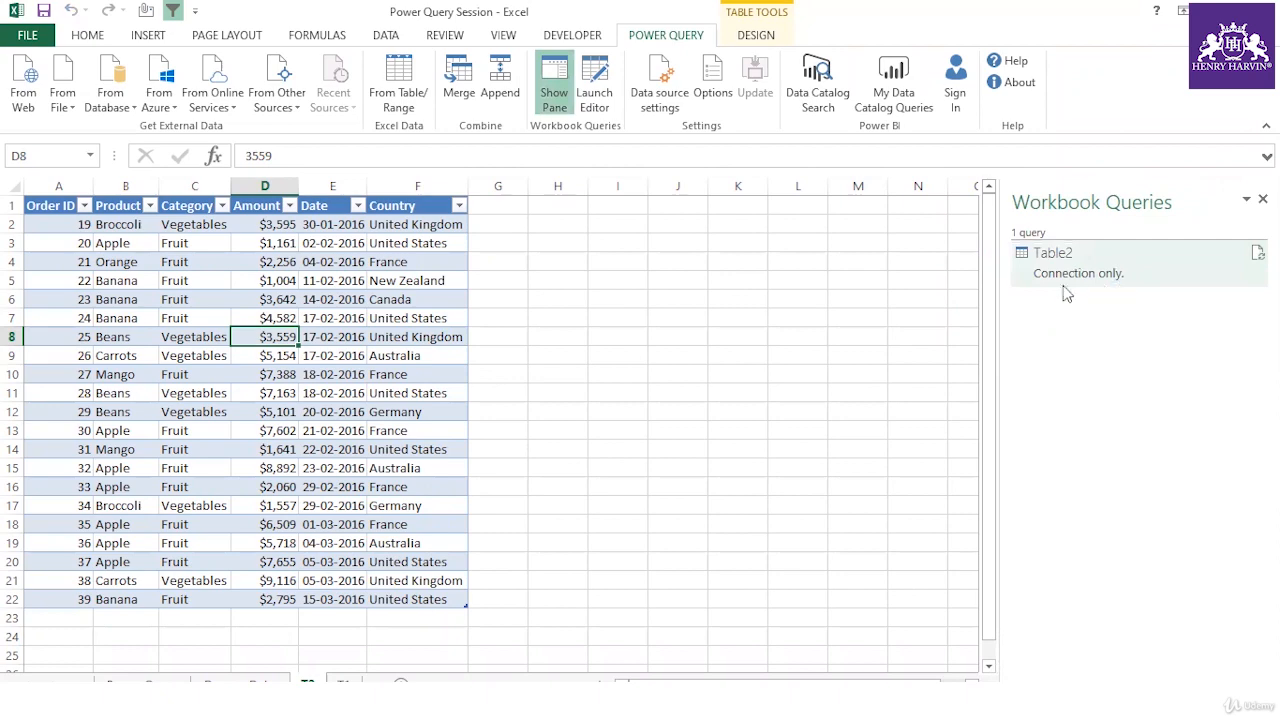
Open the table on sheet T1 as a Power Query and load it with Only Create Connection
left_click(388, 580)
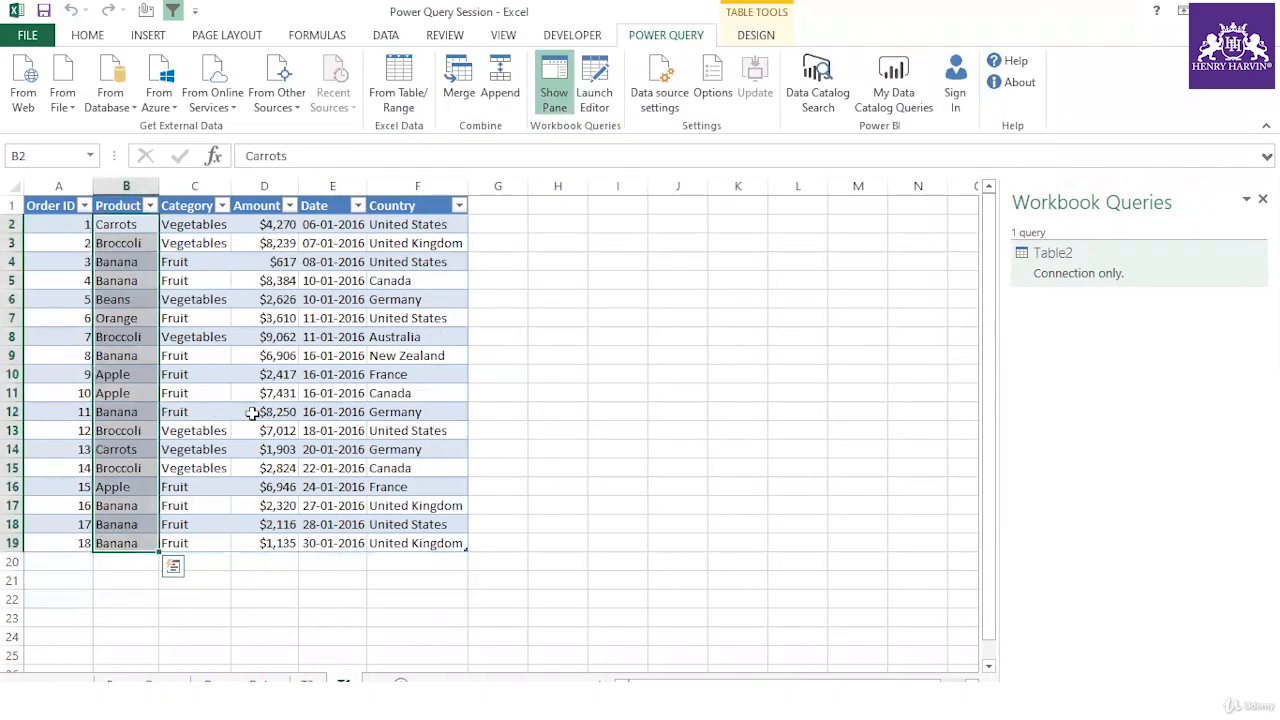
left_click(275, 337)
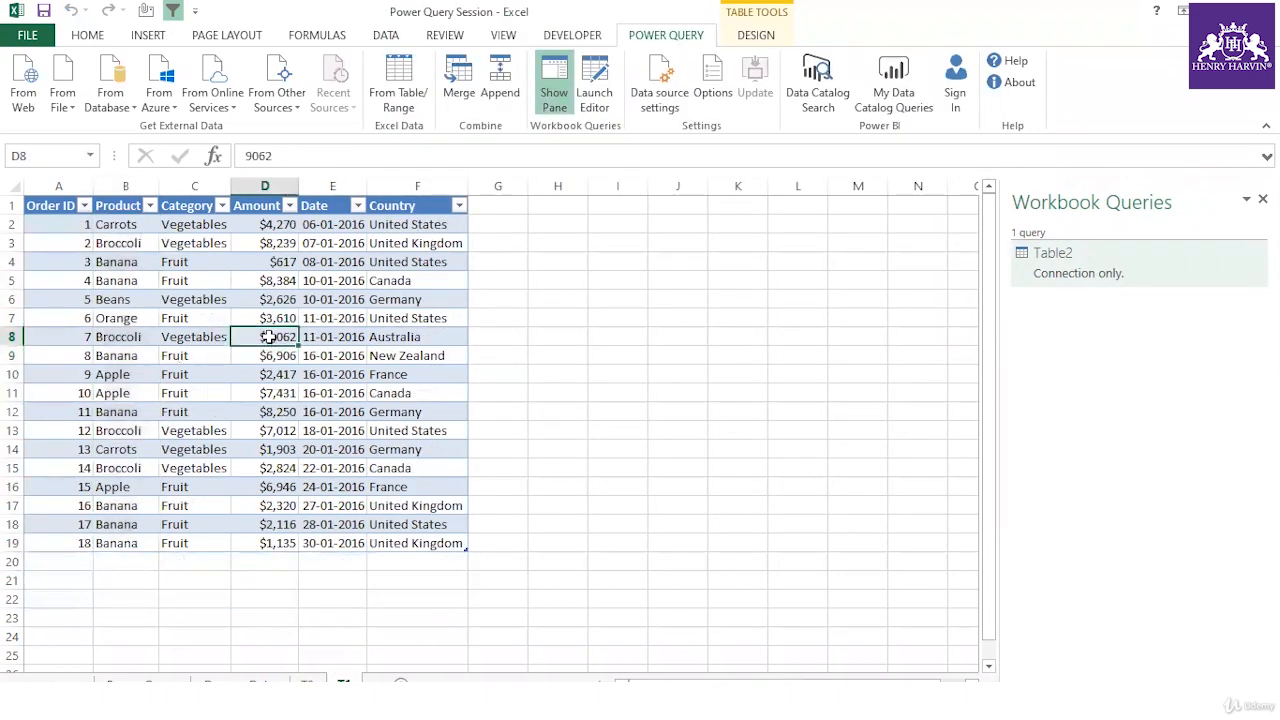
left_click(407, 97)
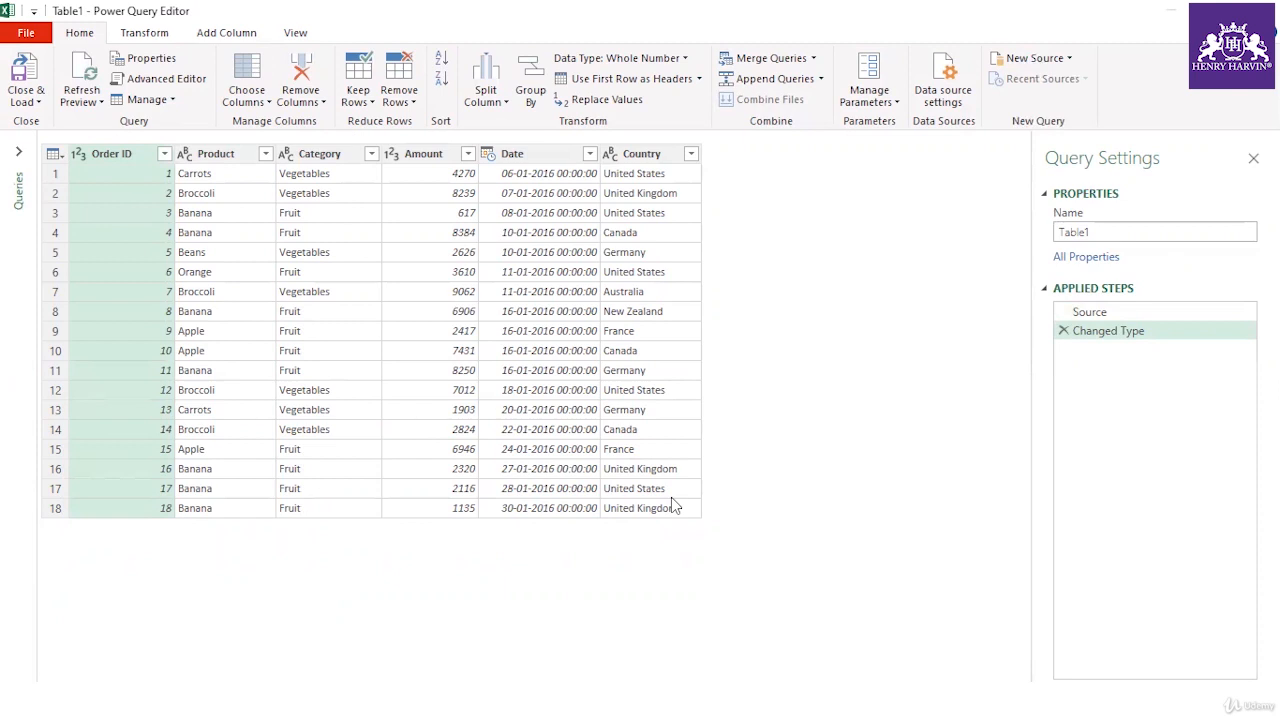
left_click(30, 100)
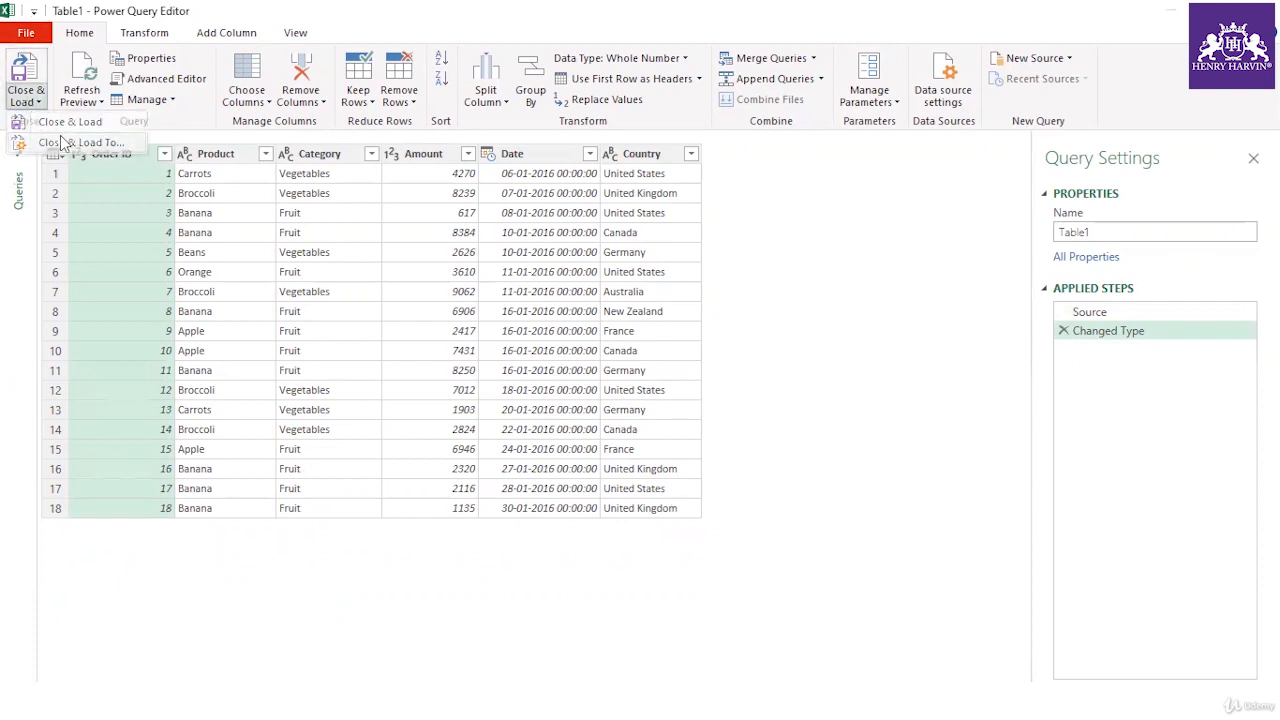
left_click(62, 121)
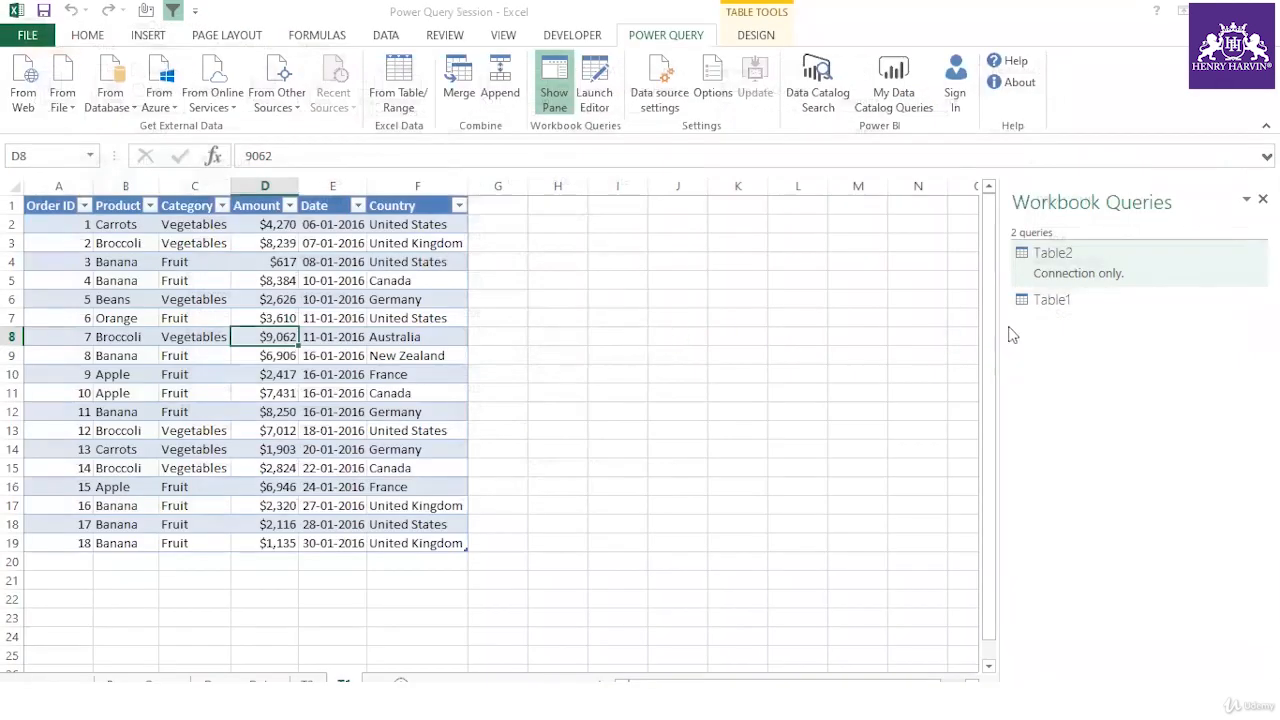
left_click(529, 310)
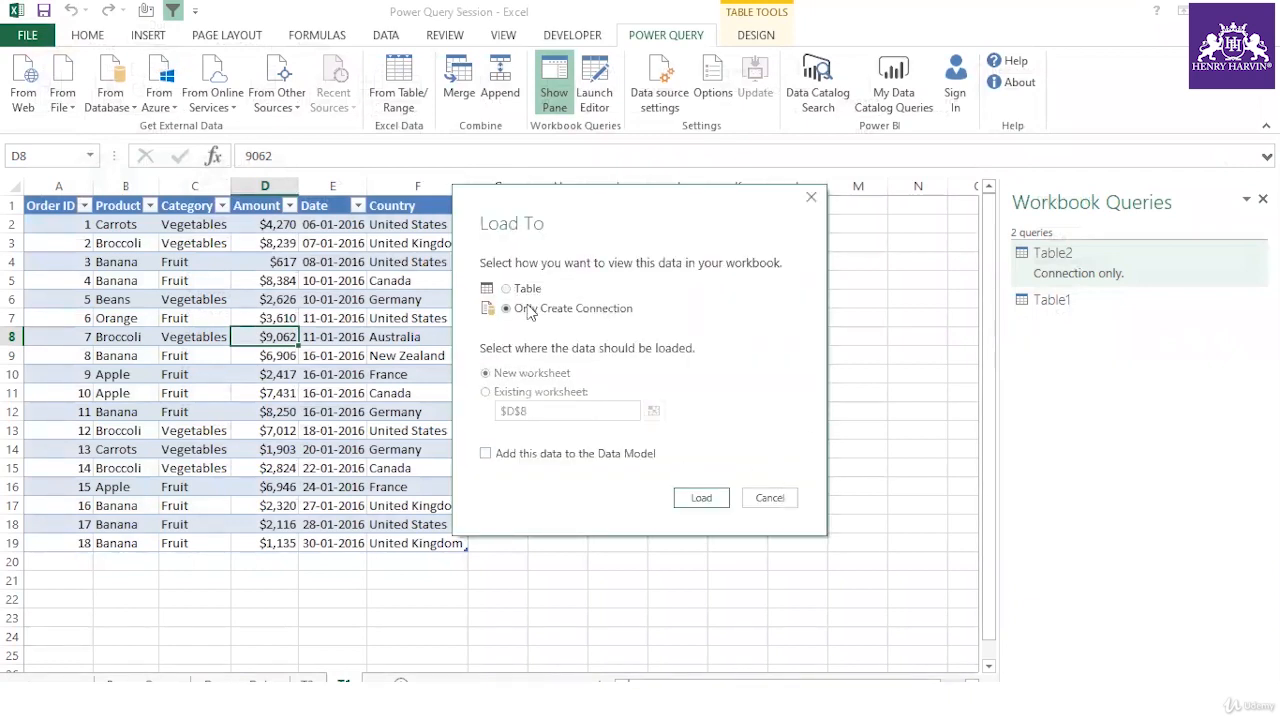
left_click(700, 497)
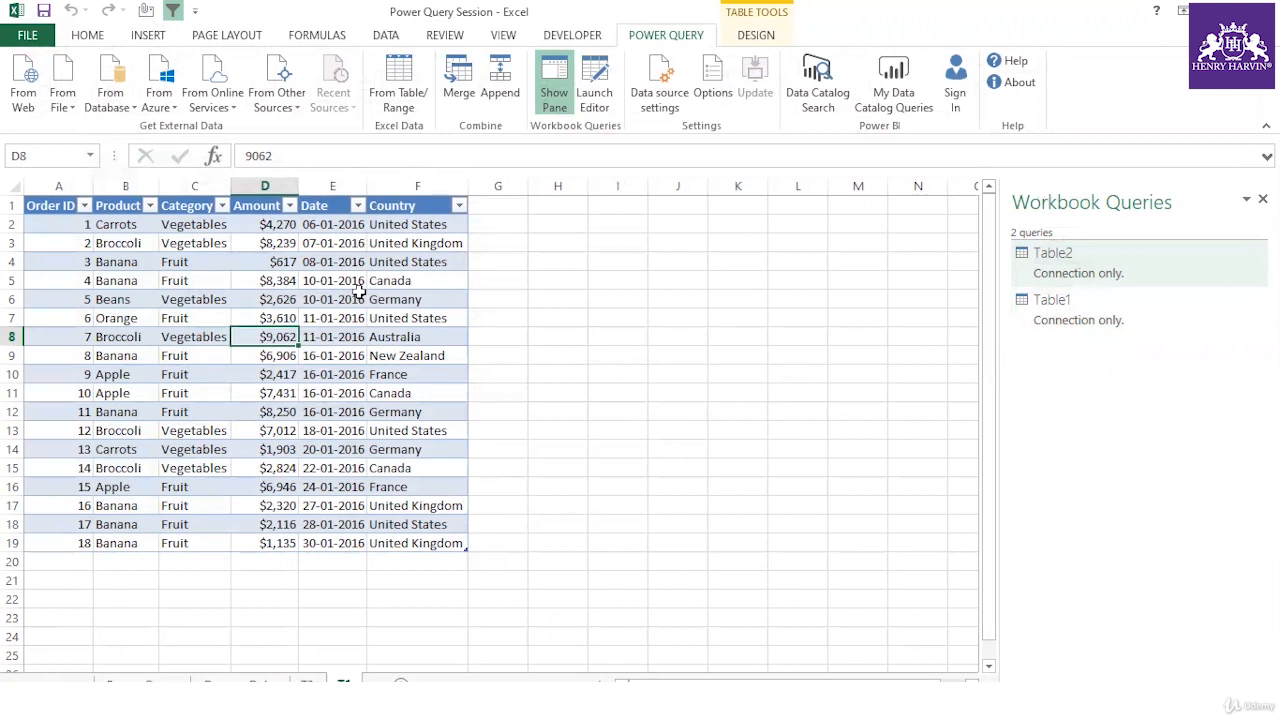
Start a Merge with Table1 as the first table and Table2 as the second
left_click(457, 98)
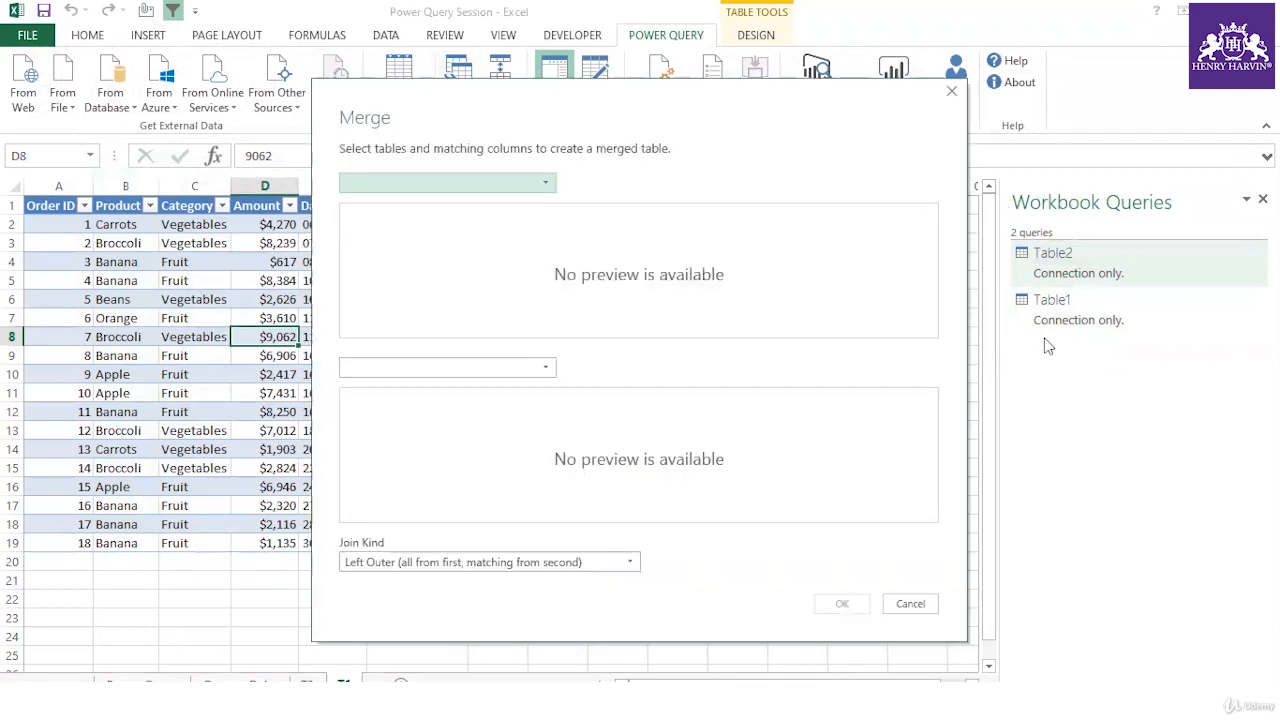
left_click(545, 183)
left_click(440, 205)
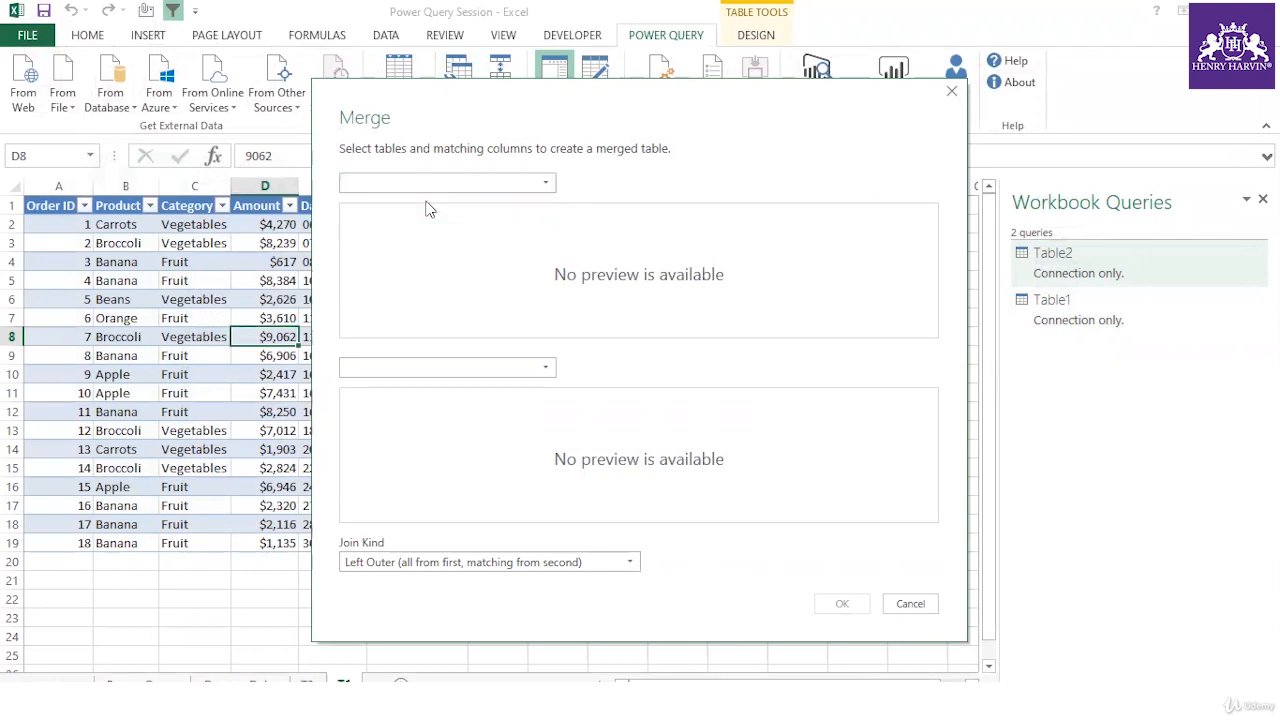
left_click(540, 369)
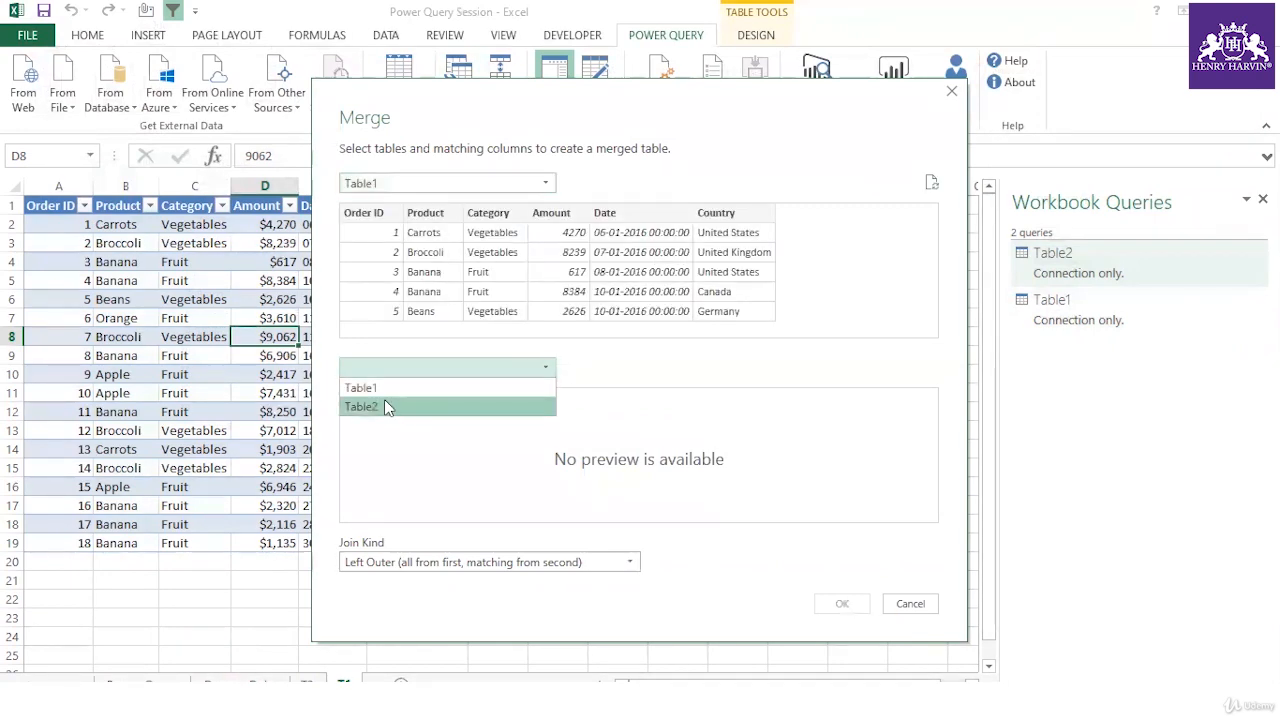
left_click(375, 405)
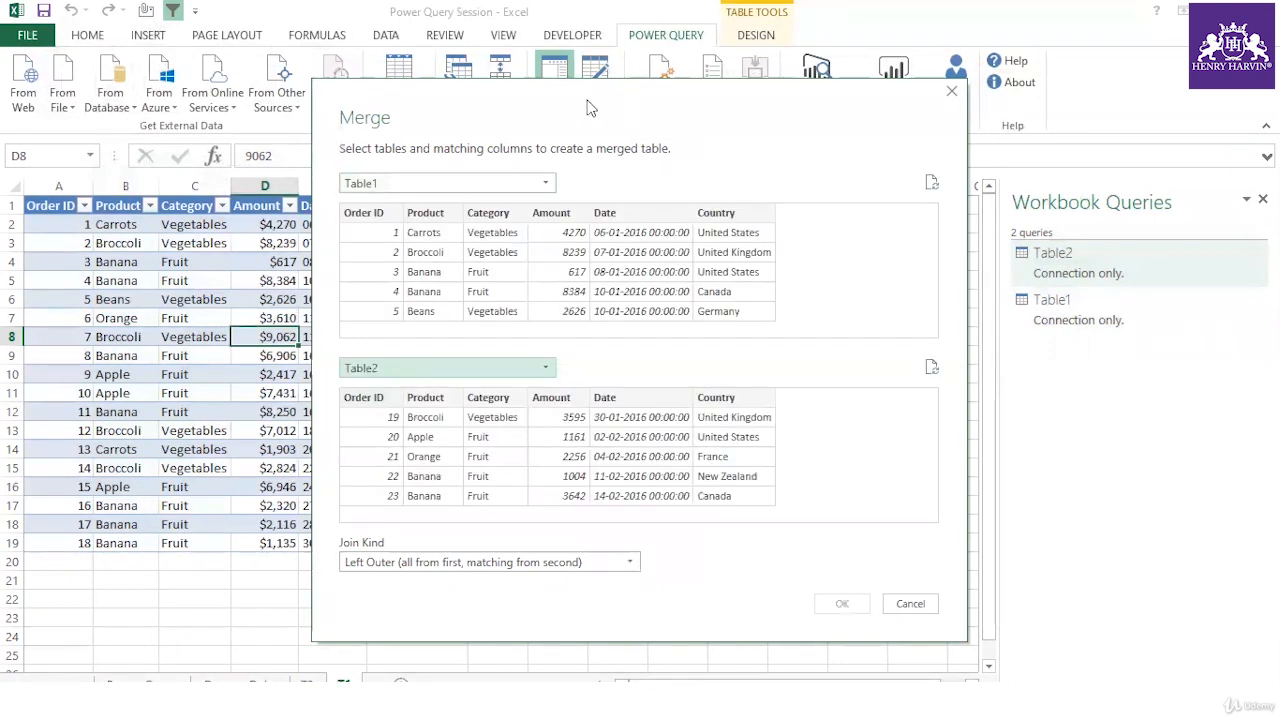
left_click_drag(588, 101, 386, 75)
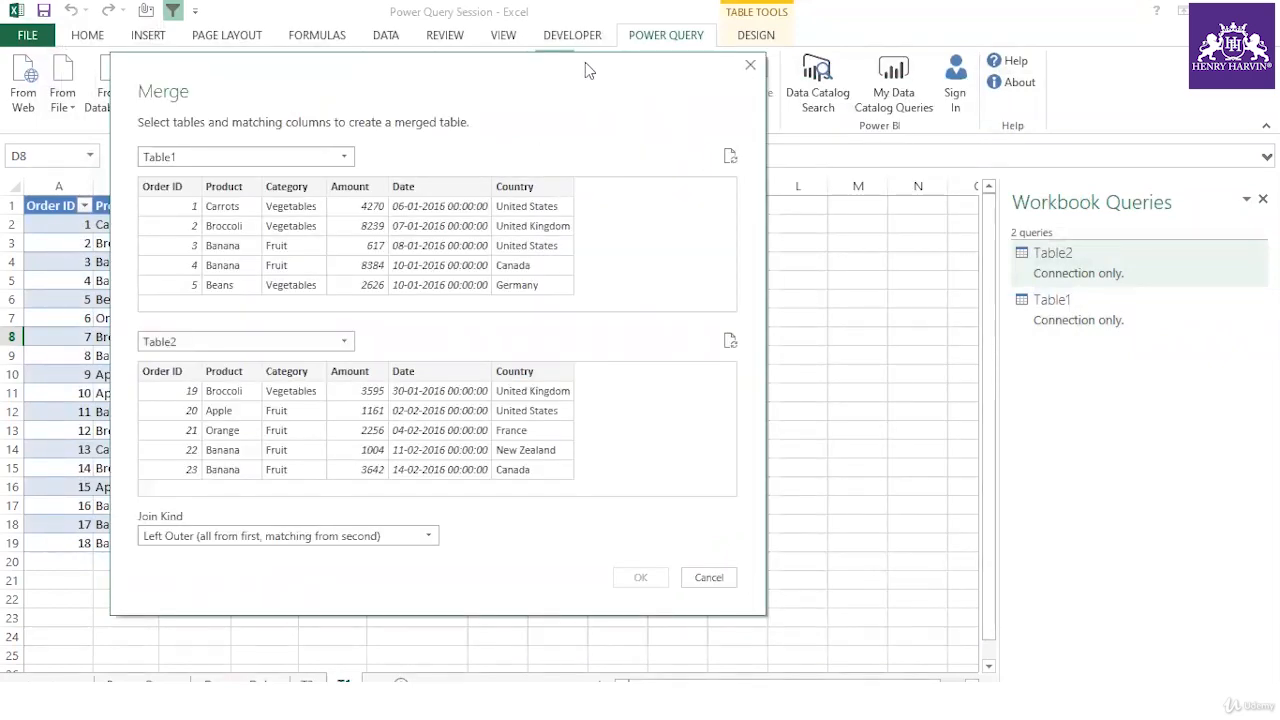
left_click_drag(585, 62, 770, 177)
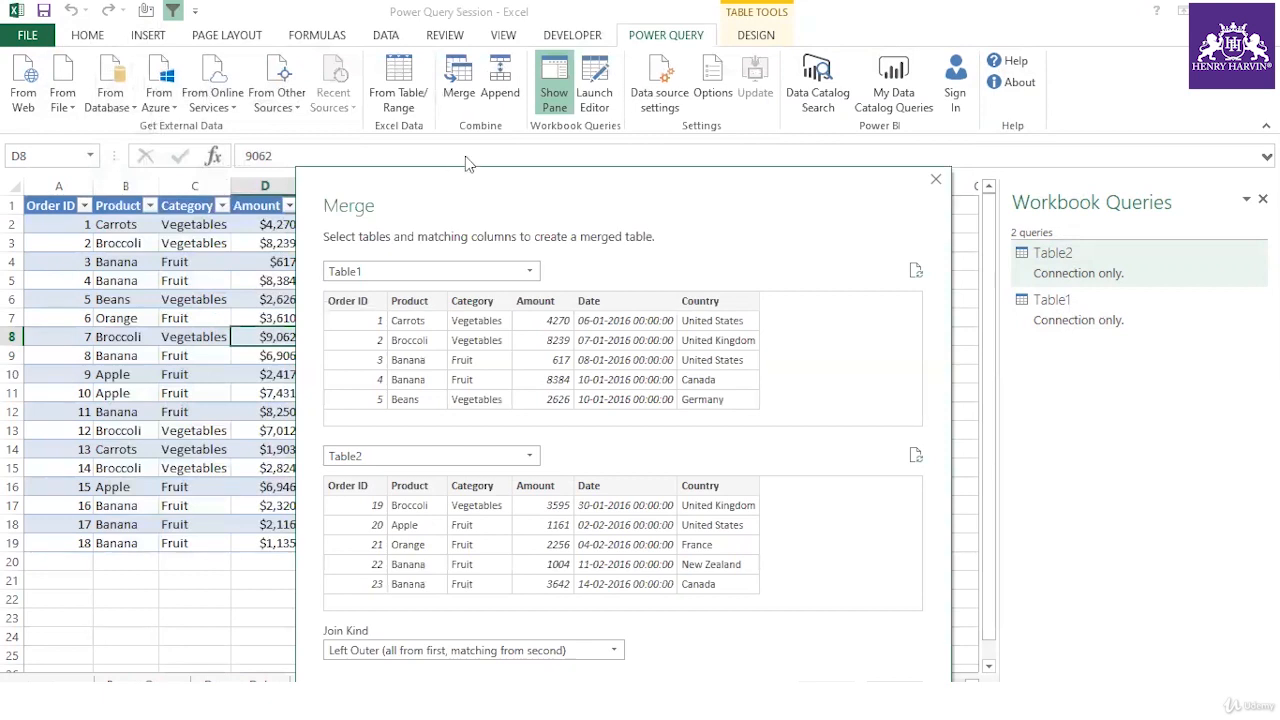
left_click_drag(415, 195, 297, 256)
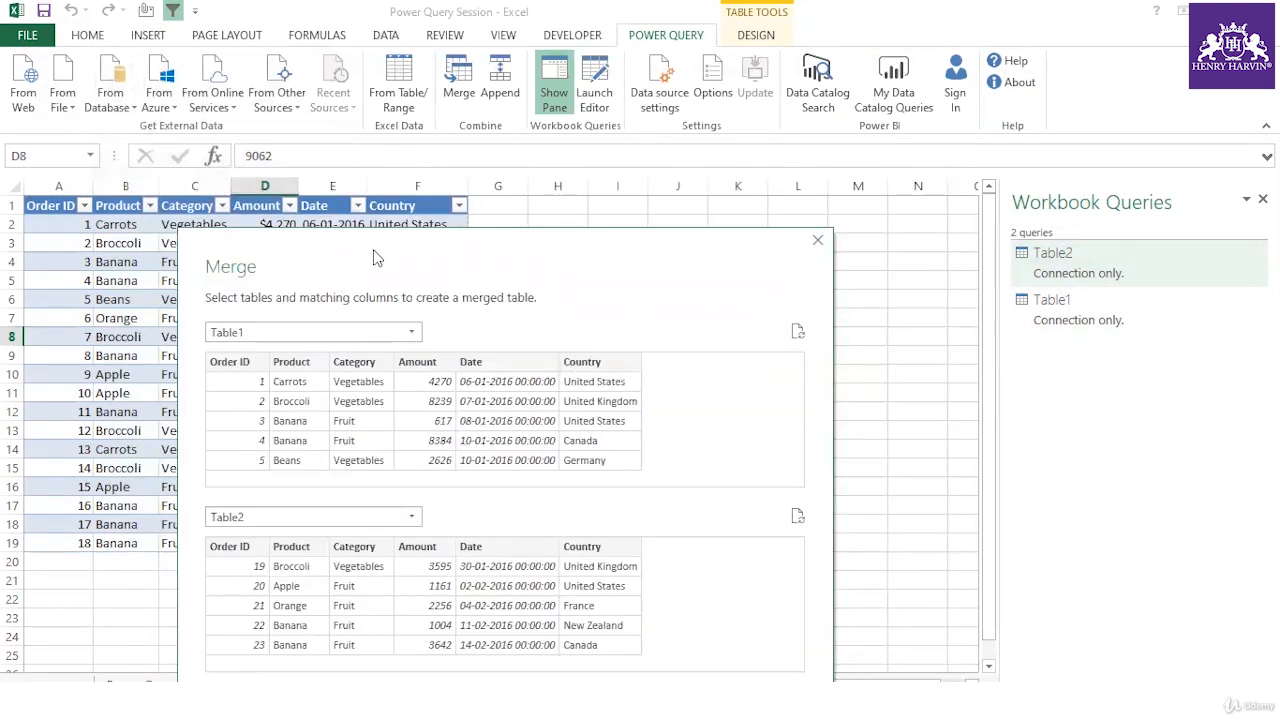
left_click_drag(369, 258, 374, 258)
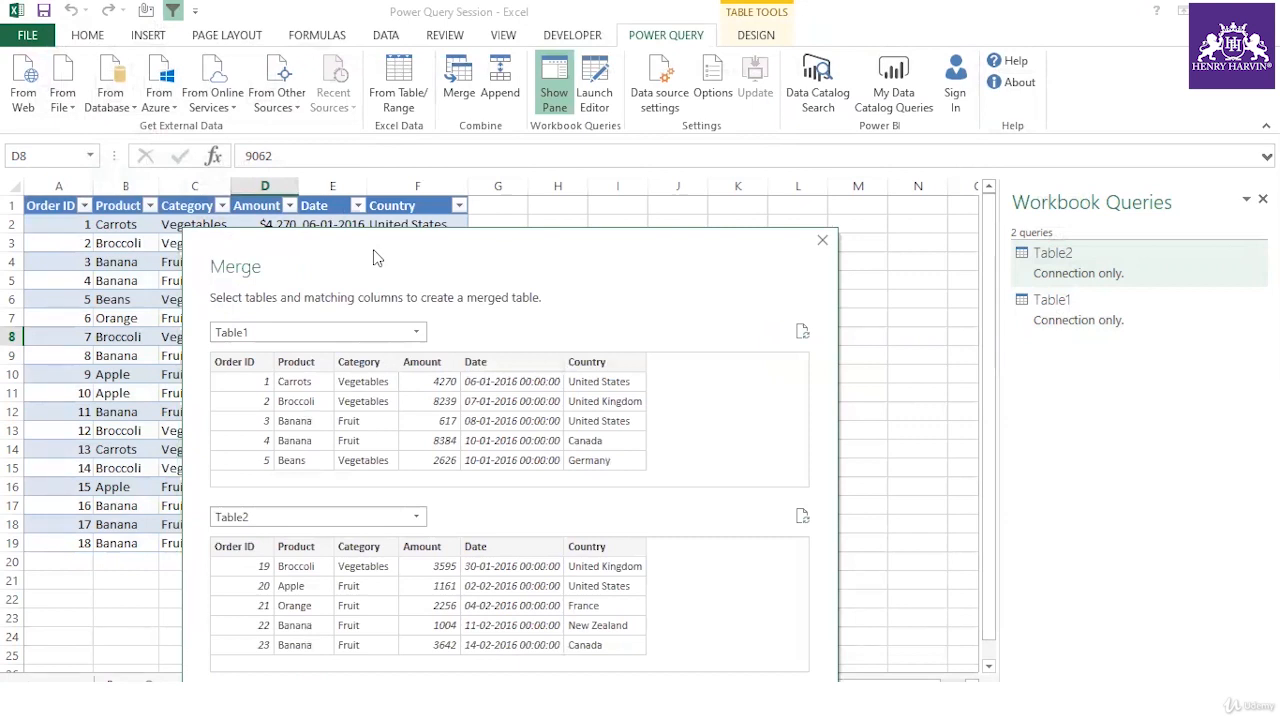
left_click_drag(374, 258, 403, 166)
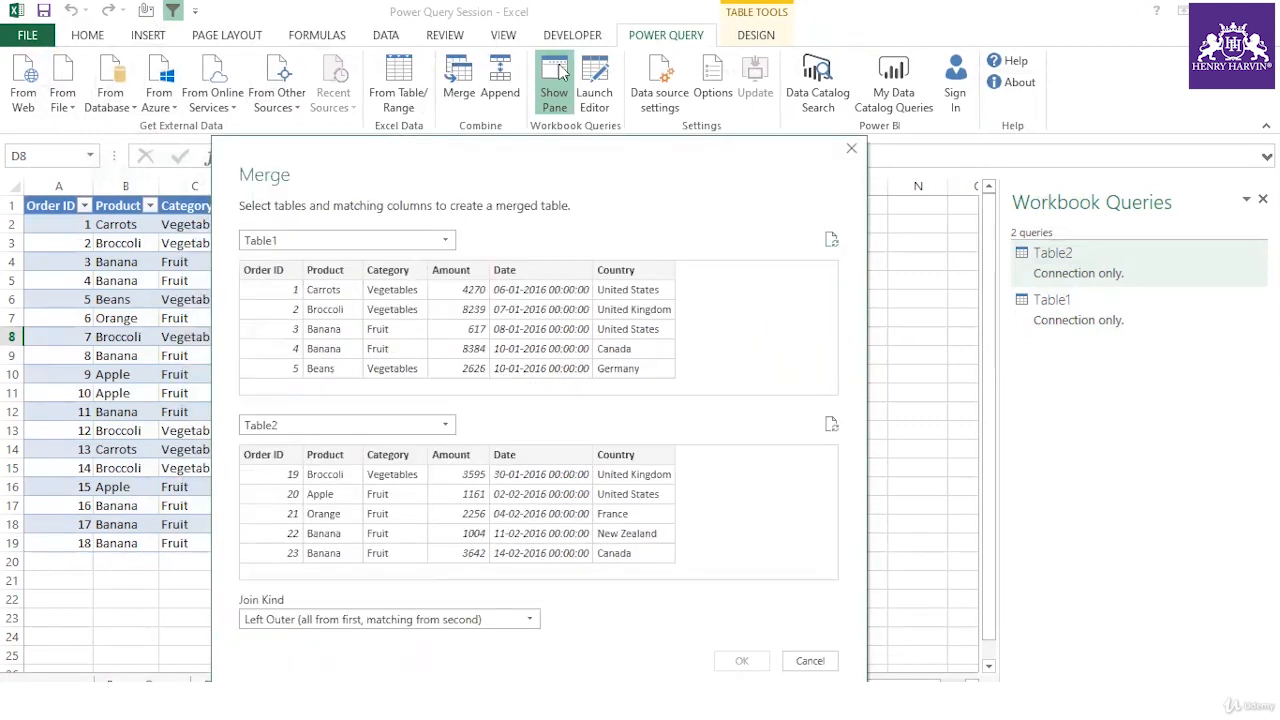
Set the merge's join kind to Full Outer (all rows from both)
left_click_drag(473, 149, 448, 80)
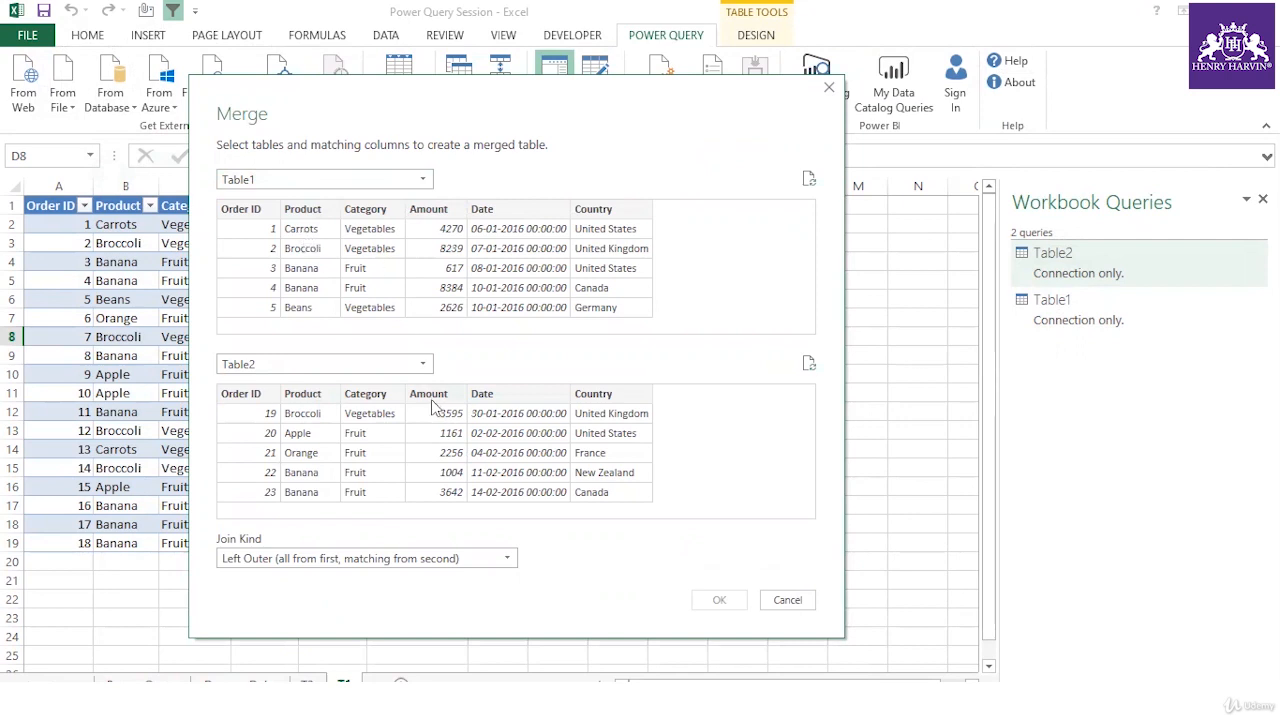
left_click(508, 560)
left_click_drag(466, 80, 452, 5)
left_click(503, 484)
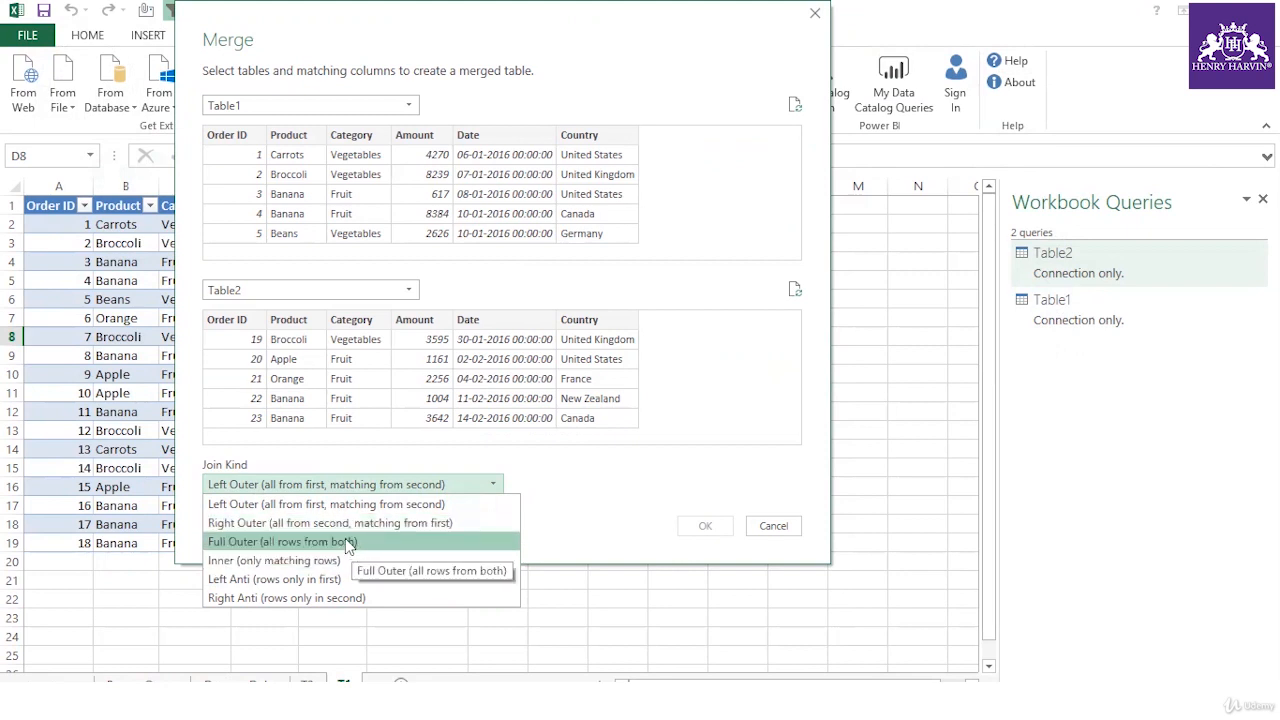
left_click(315, 542)
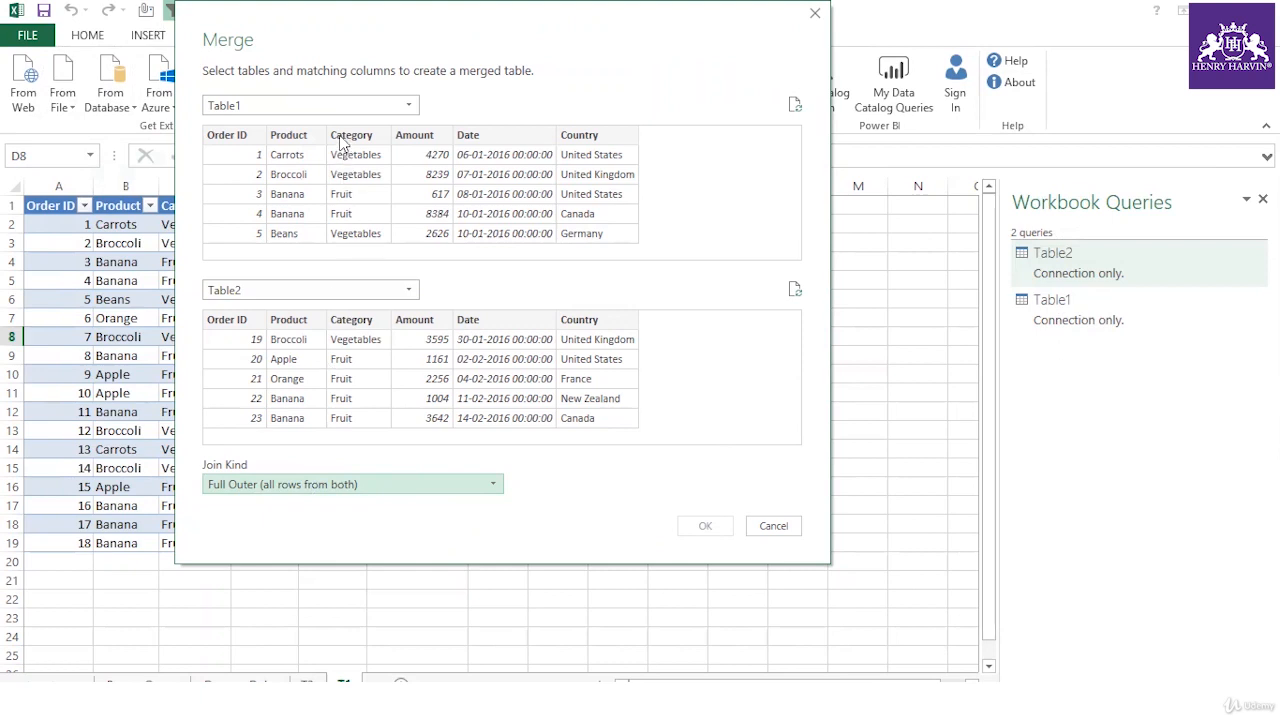
Match Table1 and Table2 on their Order ID columns for the merge
left_click(250, 134)
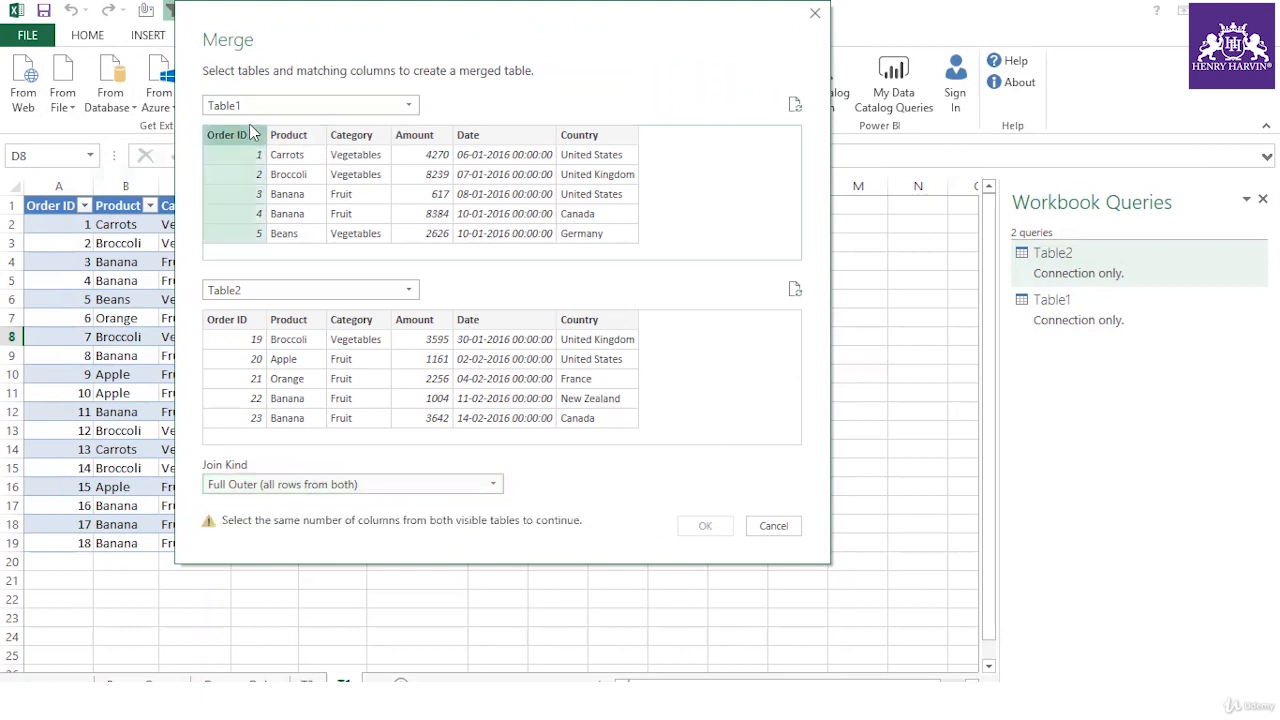
left_click(248, 319)
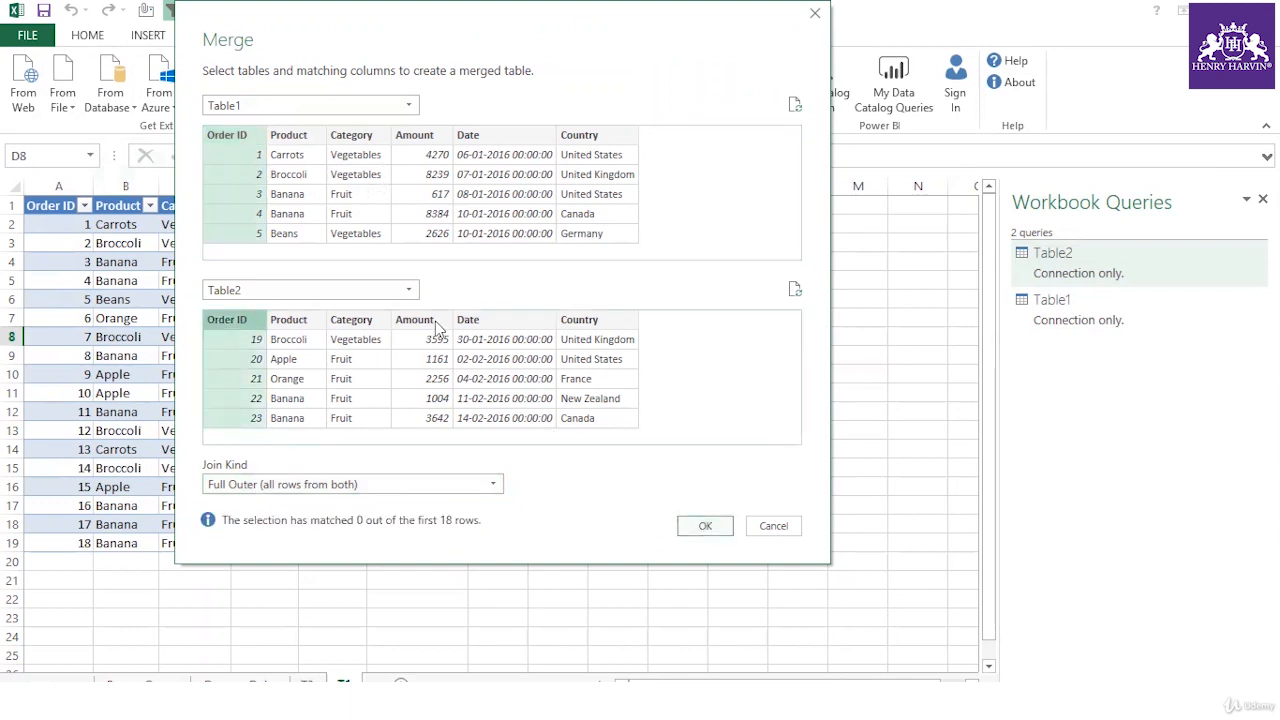
left_click(706, 526)
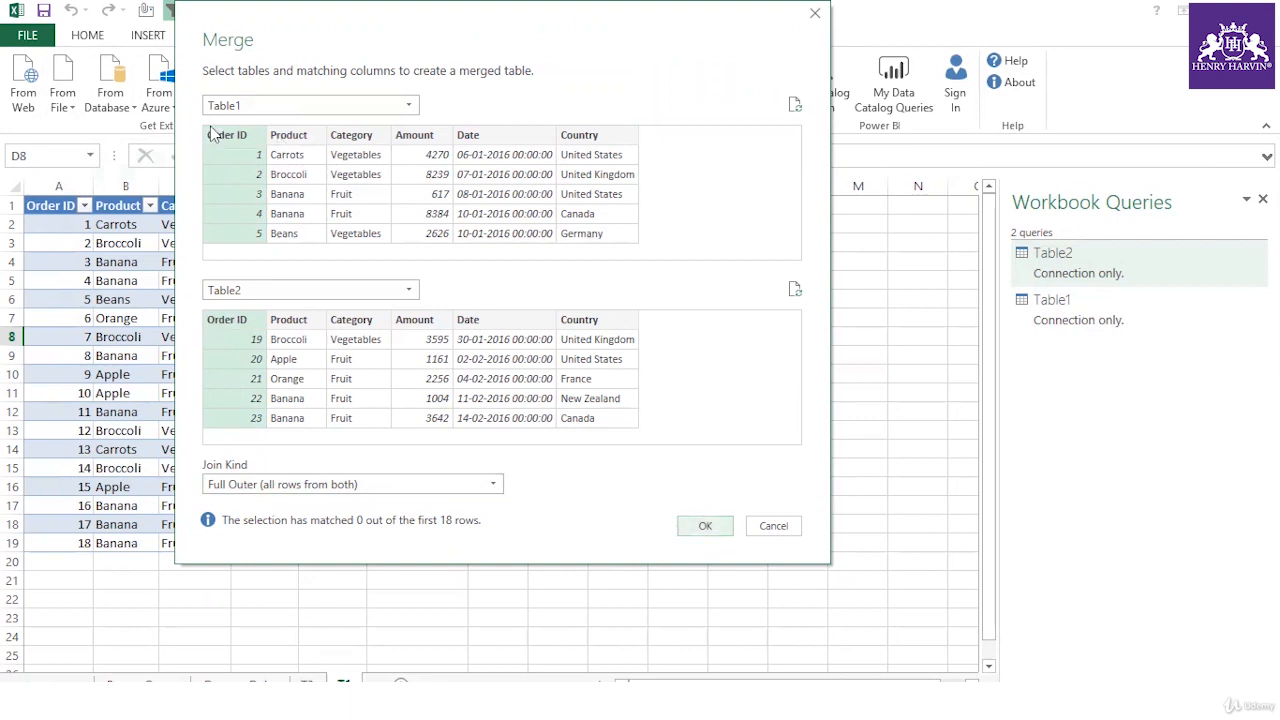
Add Amount as the second matching column alongside Order ID in both tables and create the full outer merge
left_click(284, 140)
left_click(252, 144)
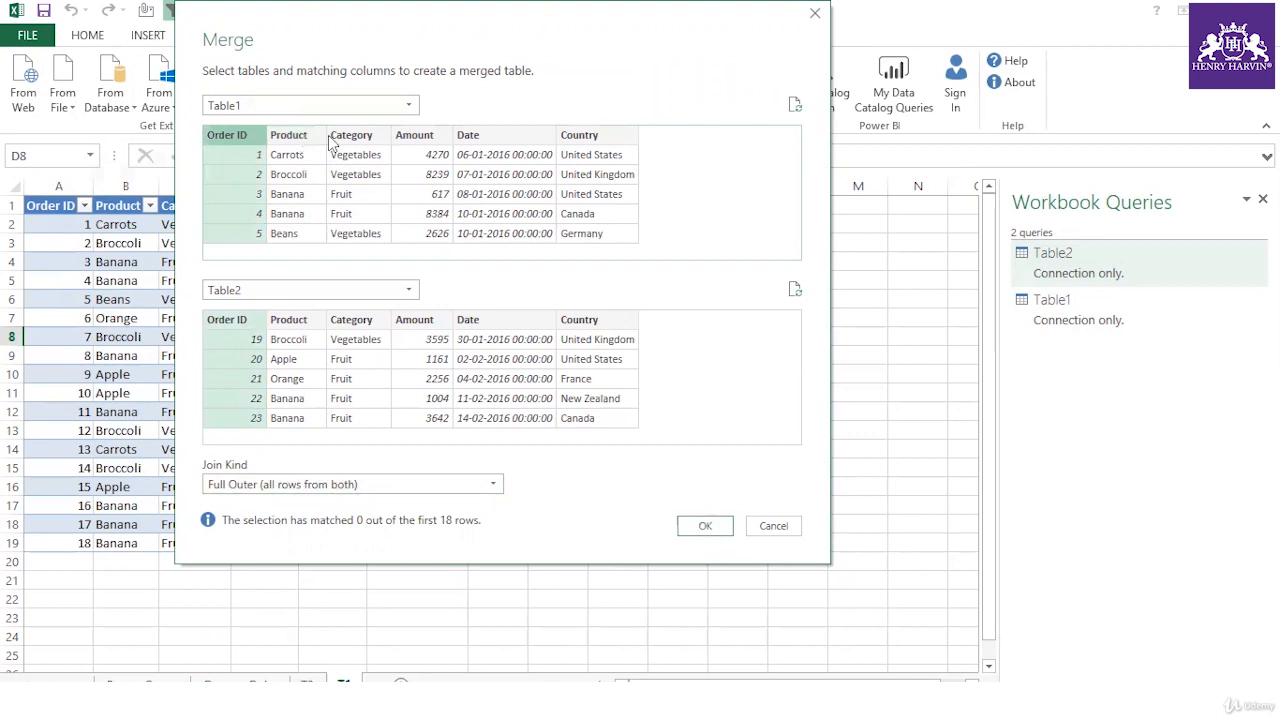
left_click(418, 143, "ctrl")
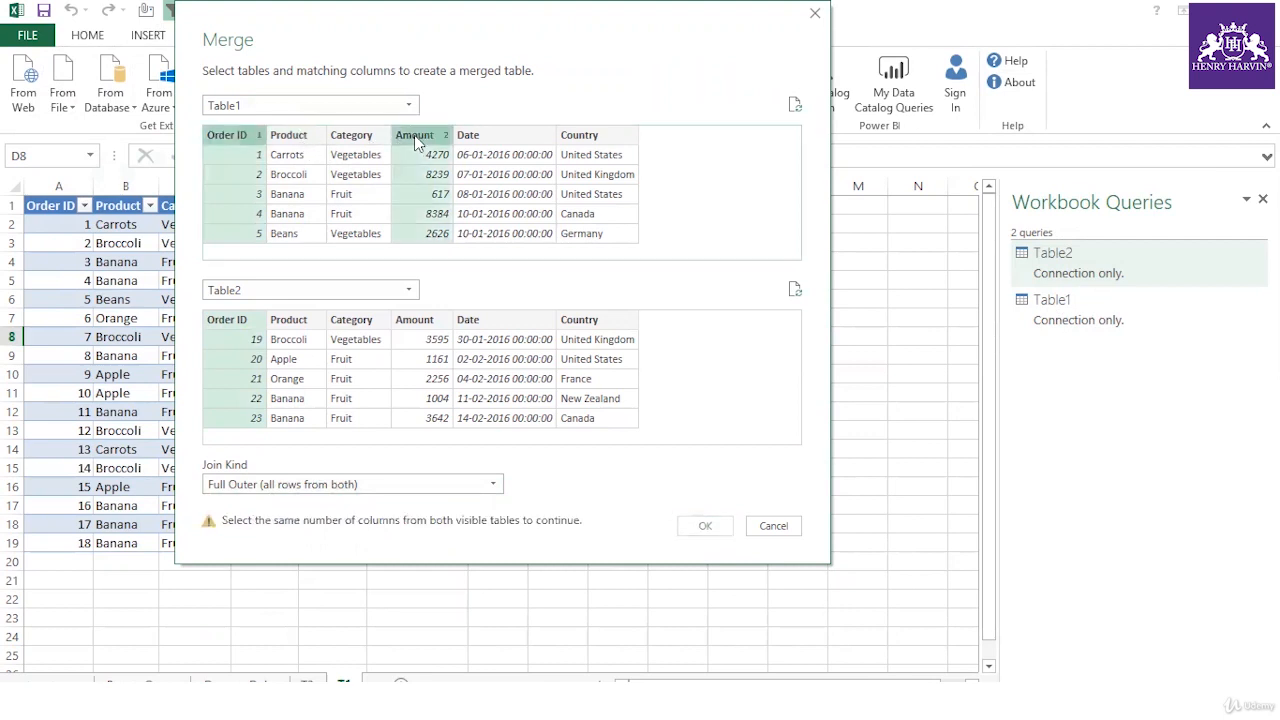
left_click(434, 322, "ctrl")
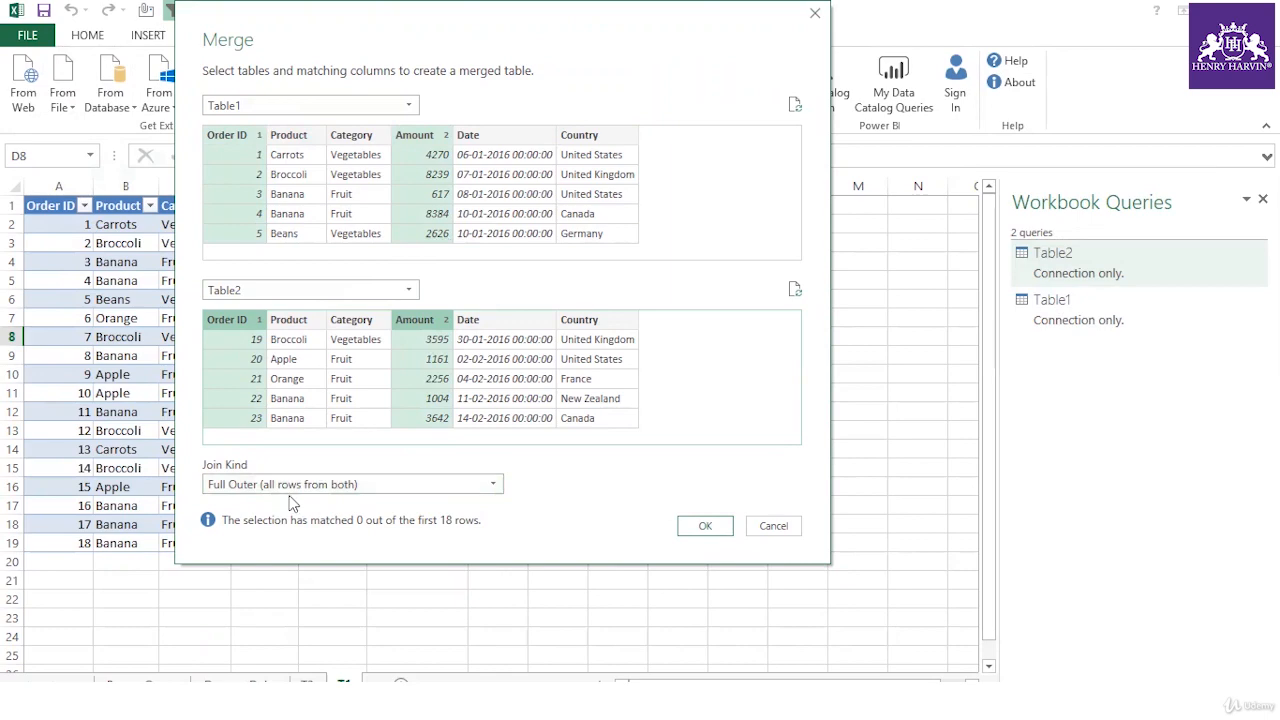
left_click(705, 528)
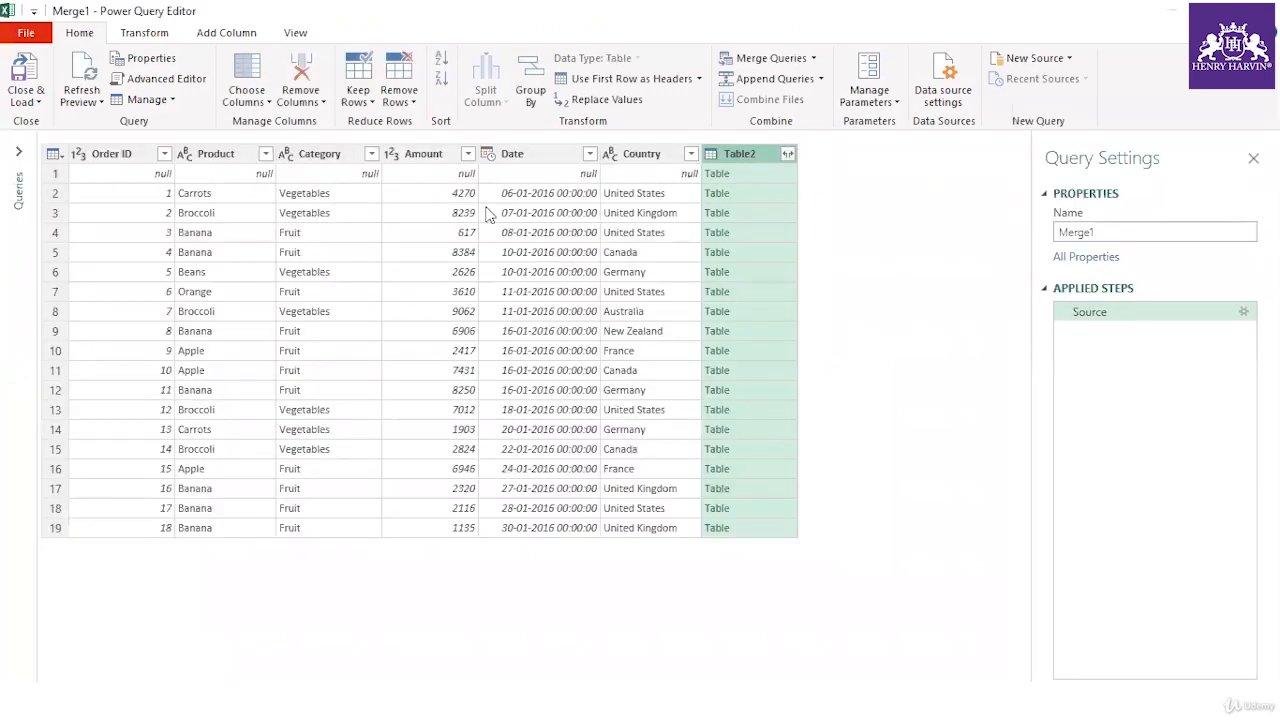
Expand all columns of the merged Table2 column without the original column name as prefix, and review the combined rows
left_click(788, 155)
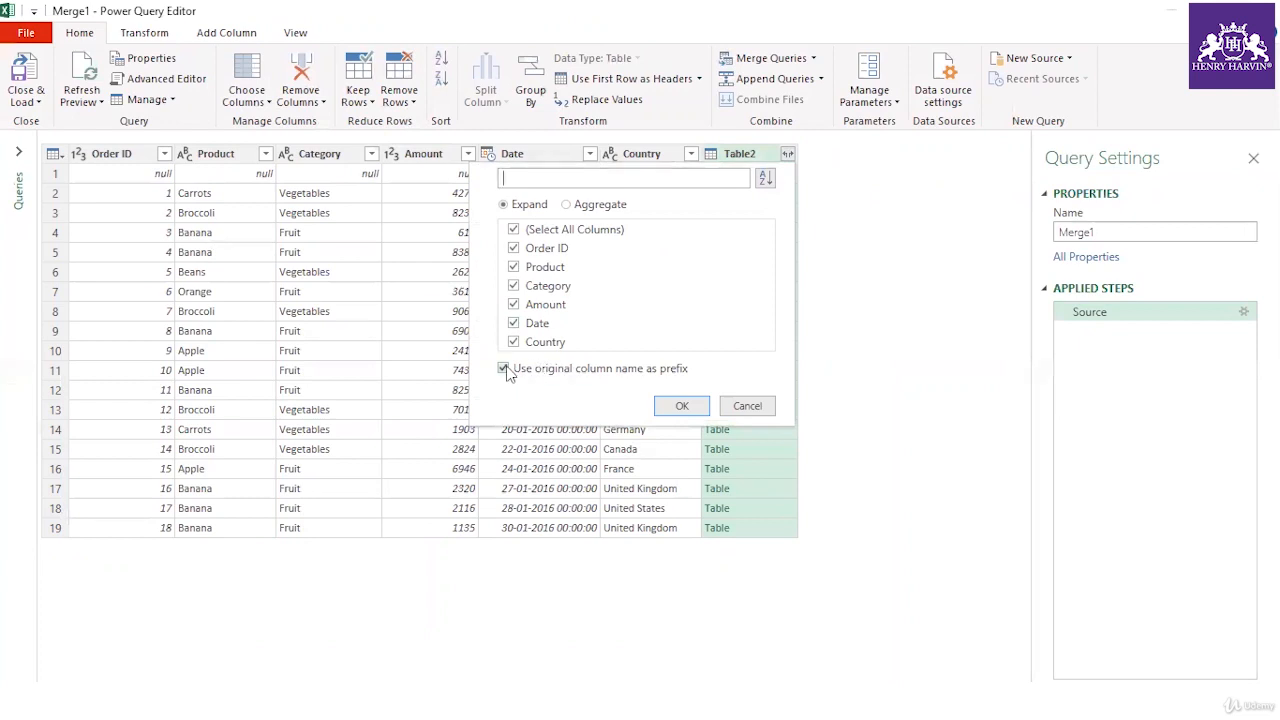
left_click(681, 407)
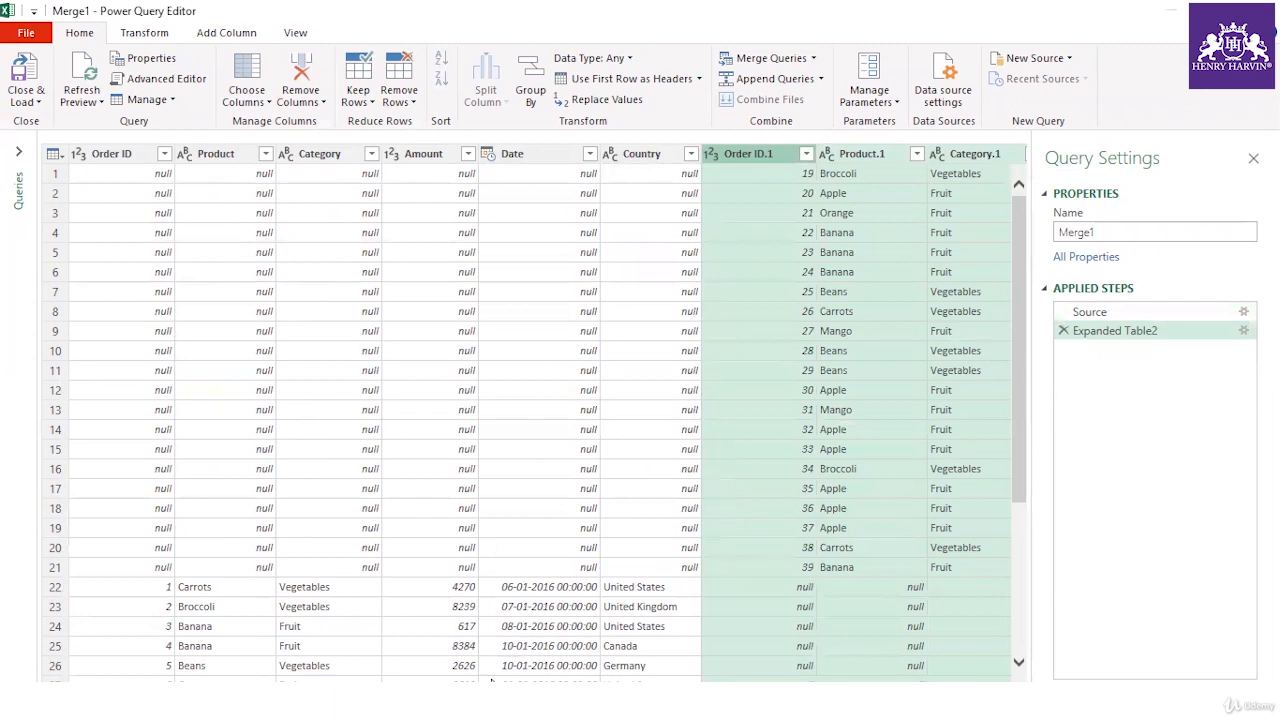
left_click_drag(500, 688, 77, 680)
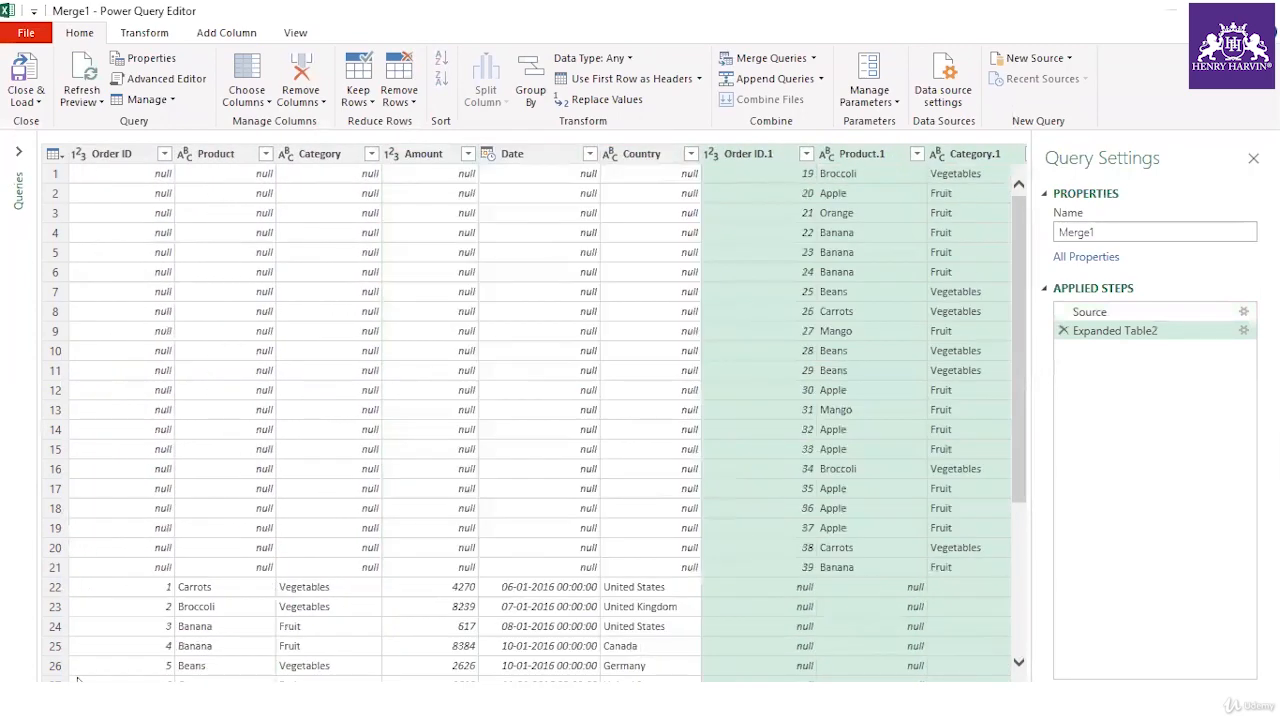
scroll(170, 557, "down", 4)
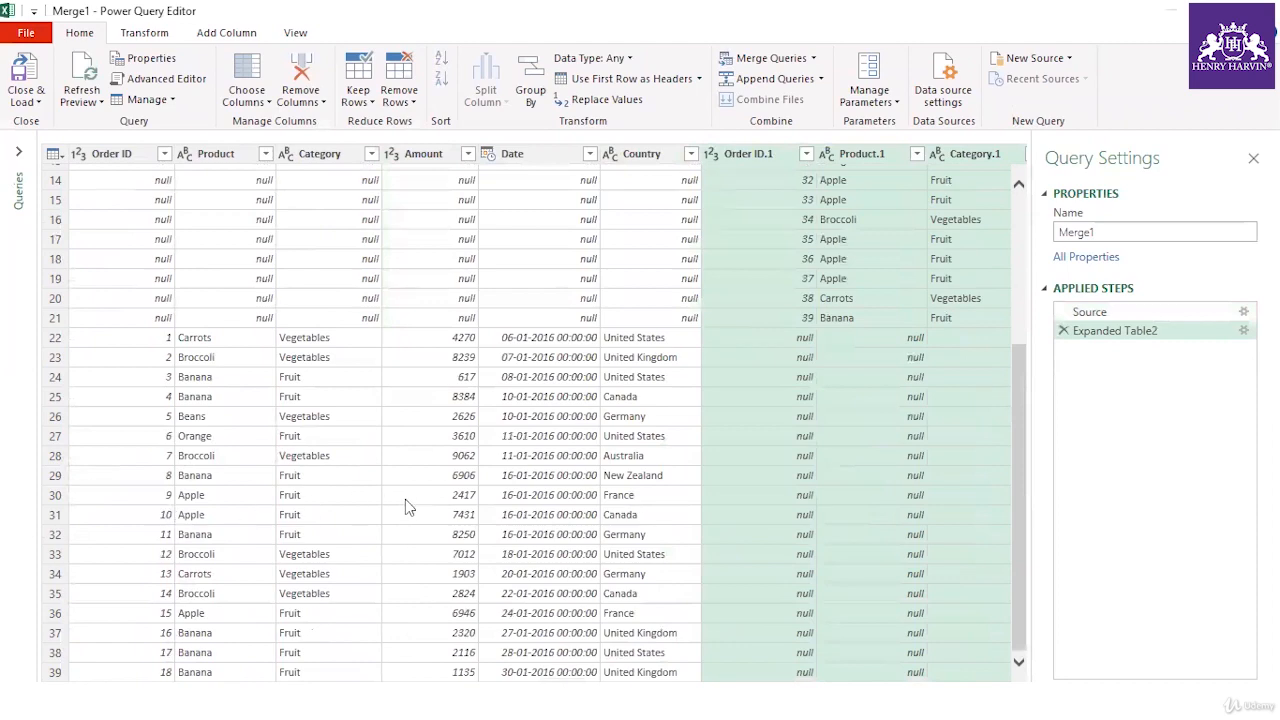
scroll(412, 508, "up", 4)
scroll(460, 485, "down", 4)
scroll(470, 492, "up", 4)
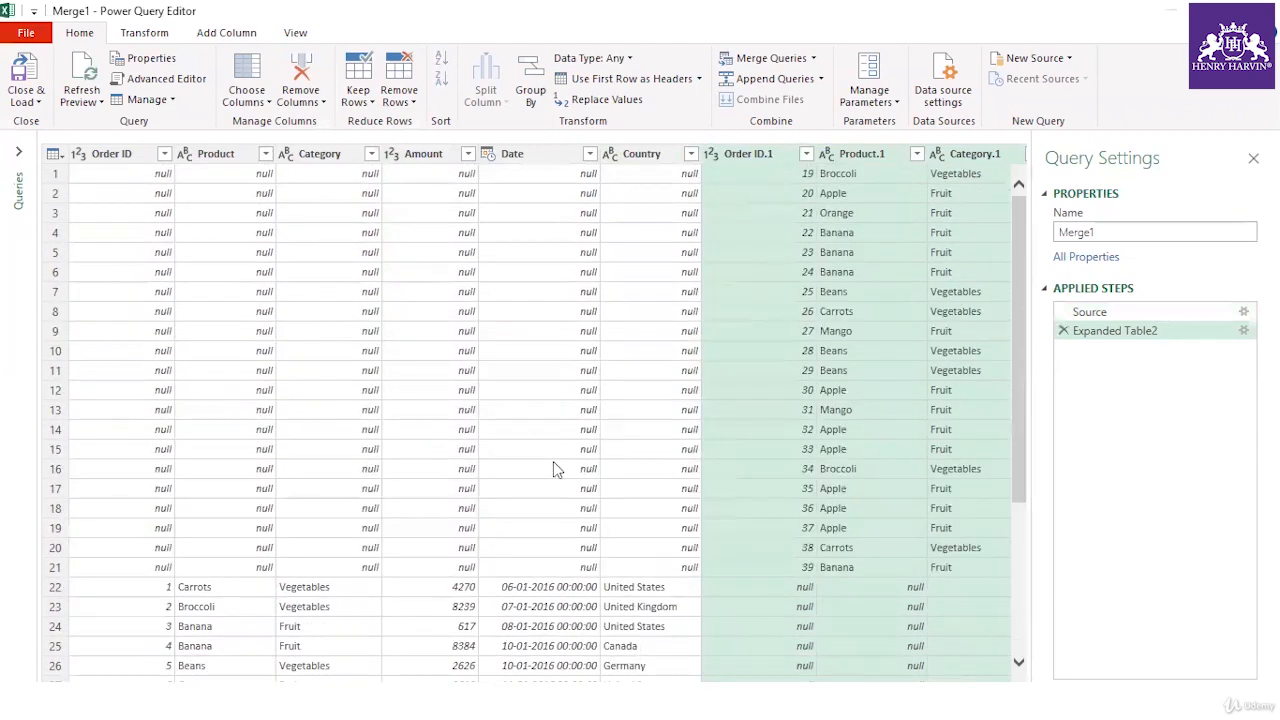
Filter the null values out of the first Order ID column of the merged query
left_click(162, 156)
left_click(164, 155)
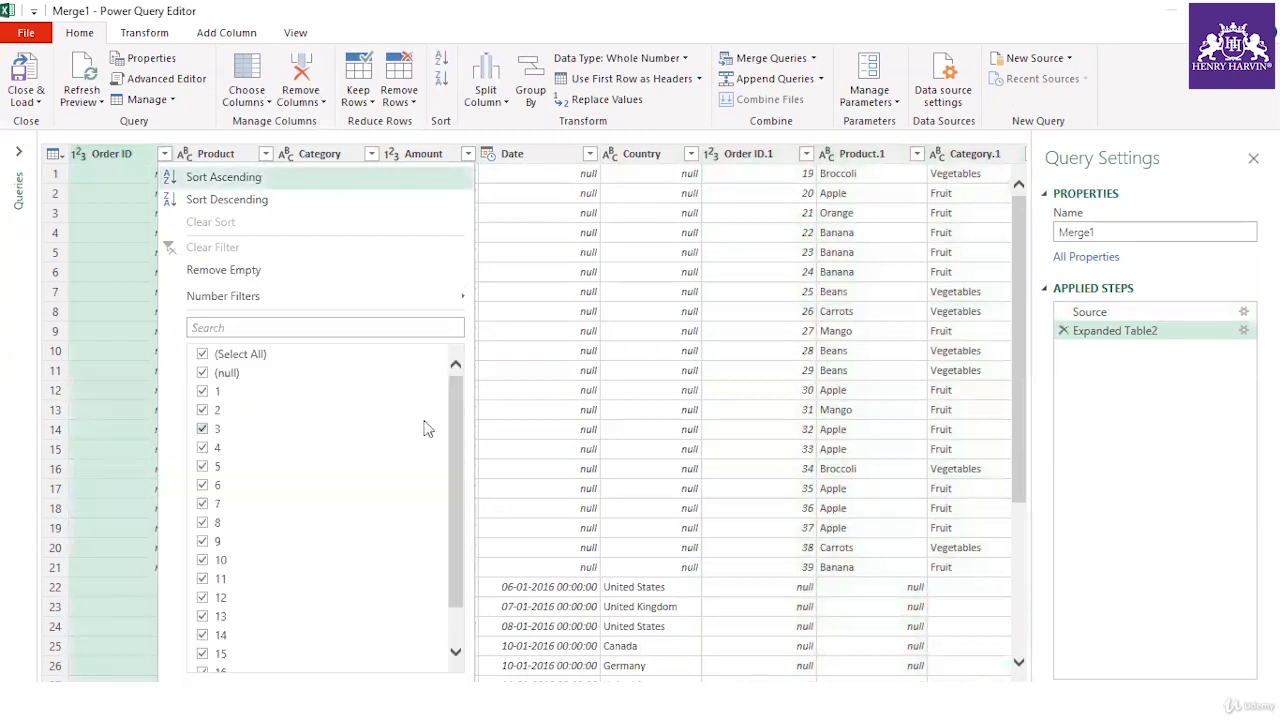
left_click(202, 374)
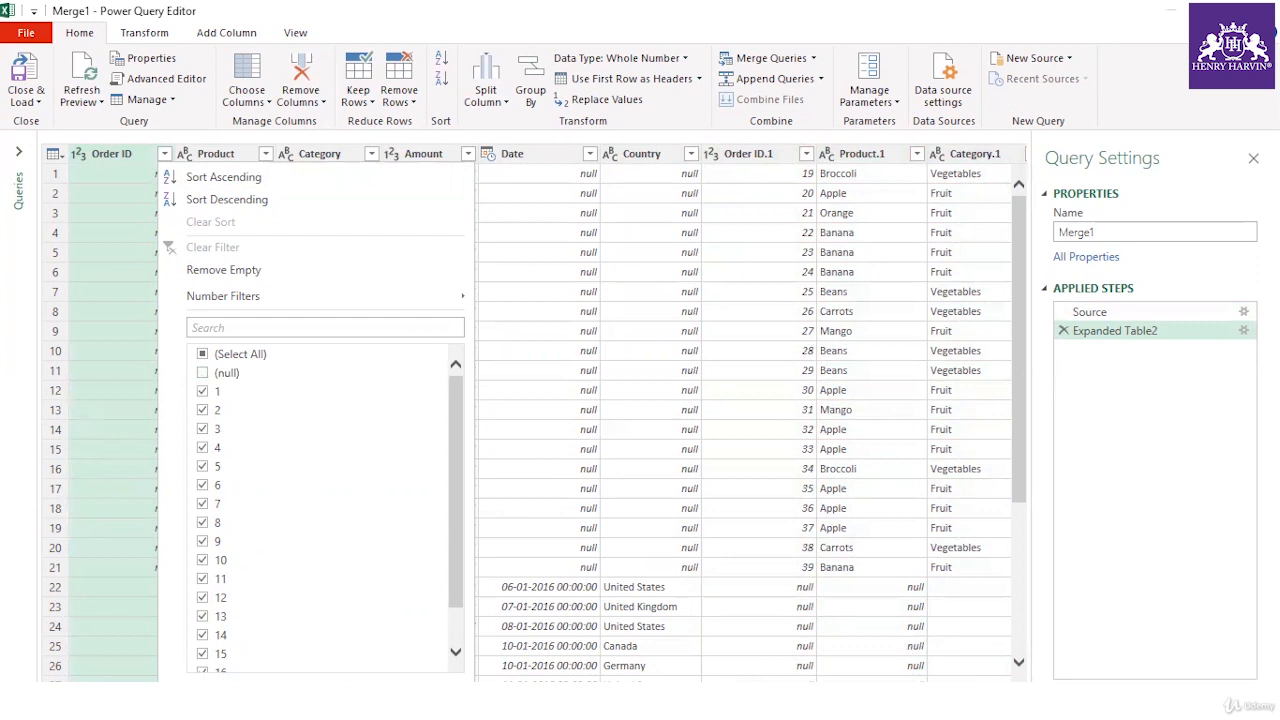
left_click(362, 690)
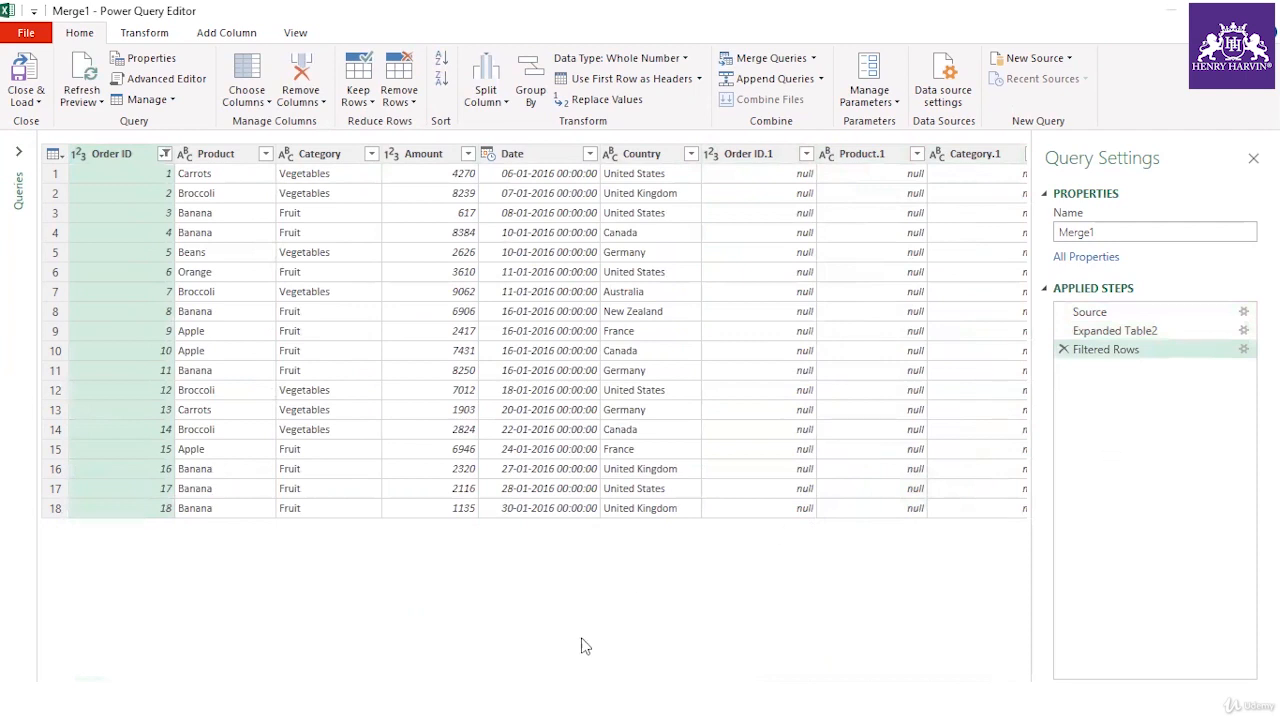
scroll(535, 330, "right", 5)
scroll(535, 330, "left", 5)
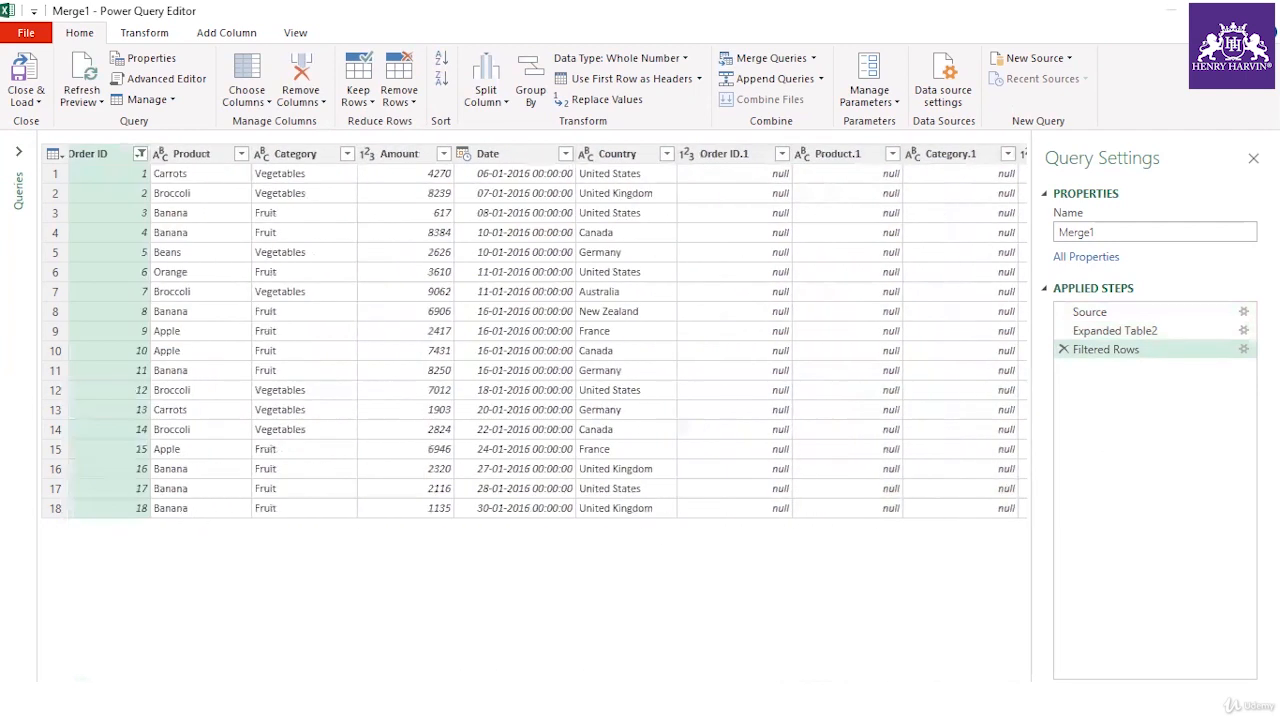
Delete the Filtered Rows step from the query and compare the rows coming from Table1 and Table2
left_click(1065, 348)
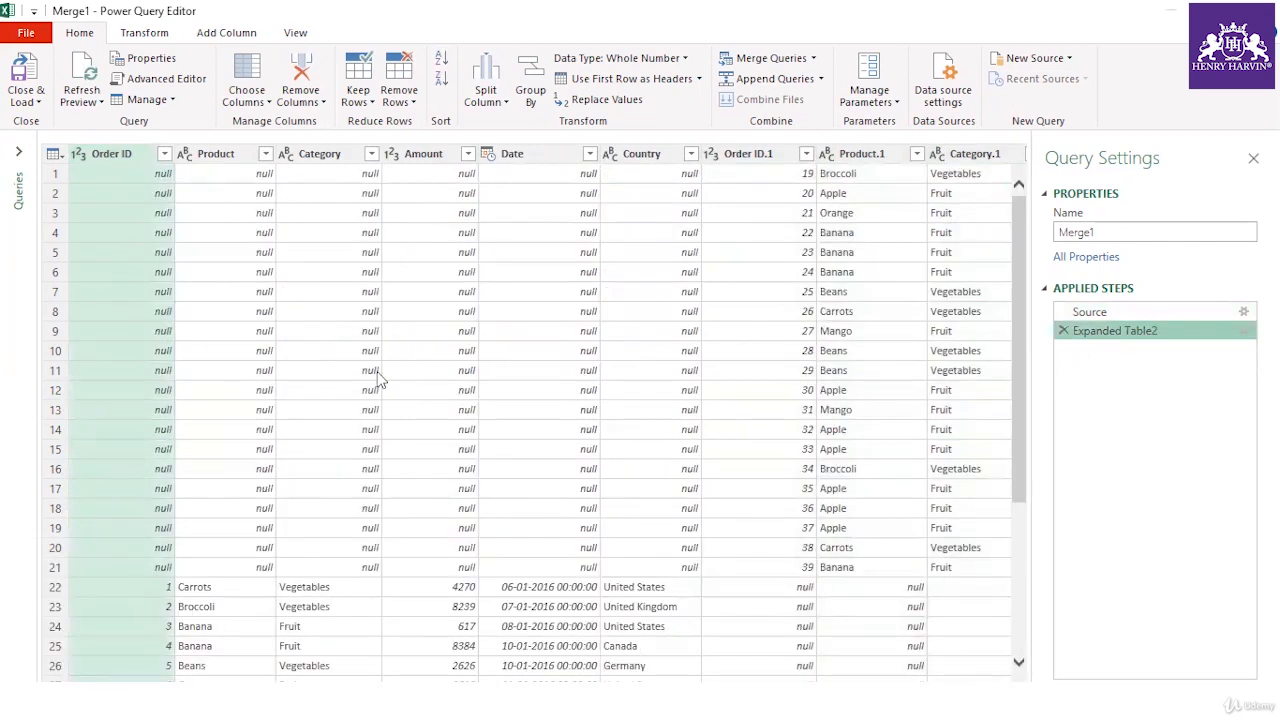
scroll(297, 390, "down", 4)
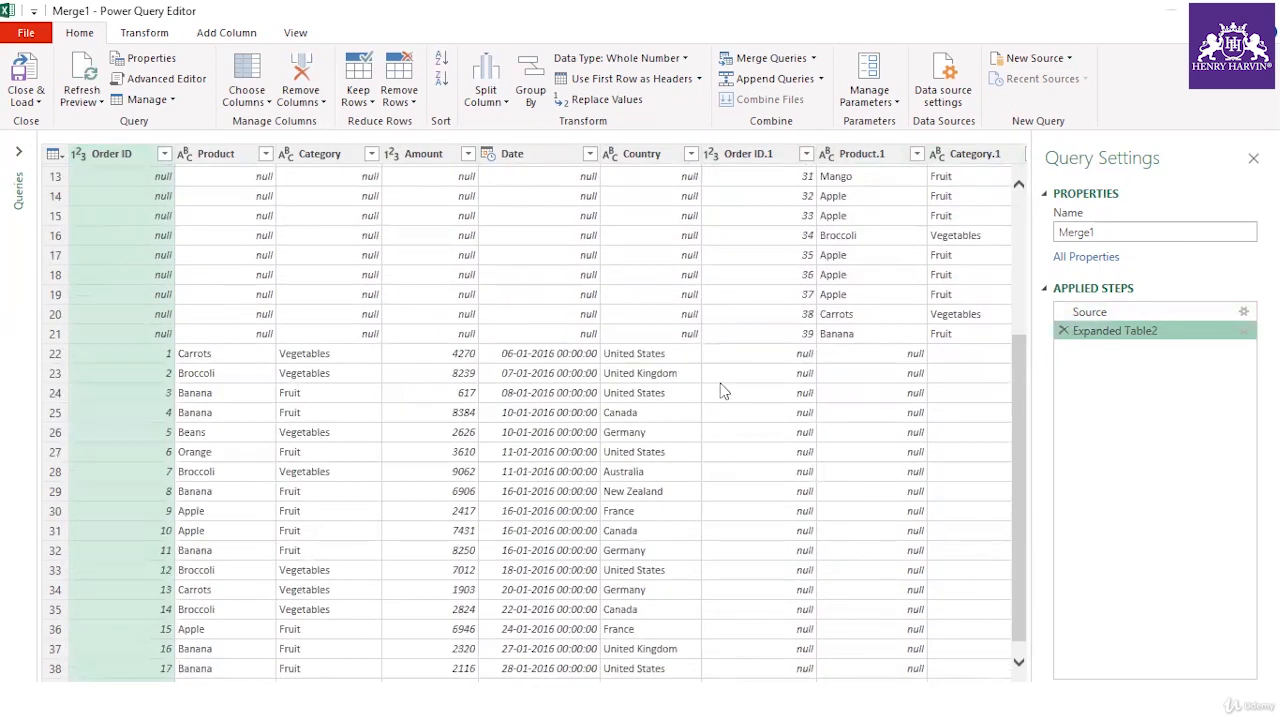
scroll(840, 345, "up", 4)
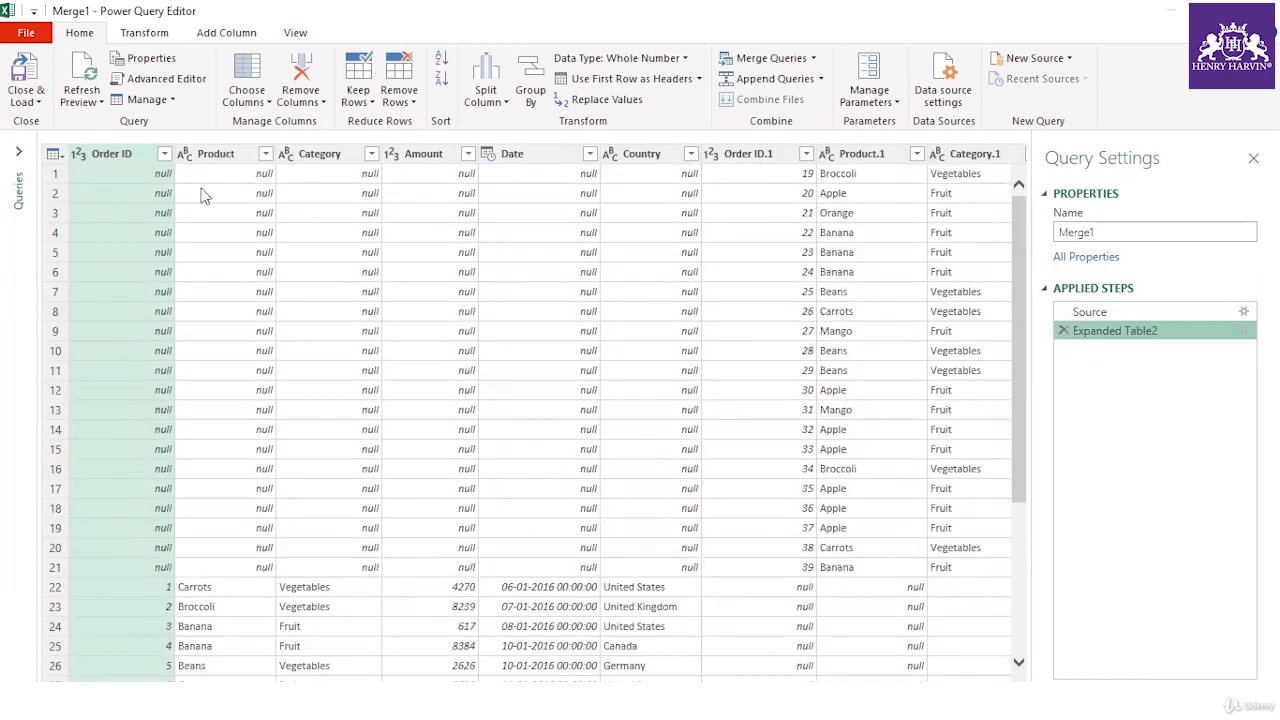
scroll(157, 475, "down", 4)
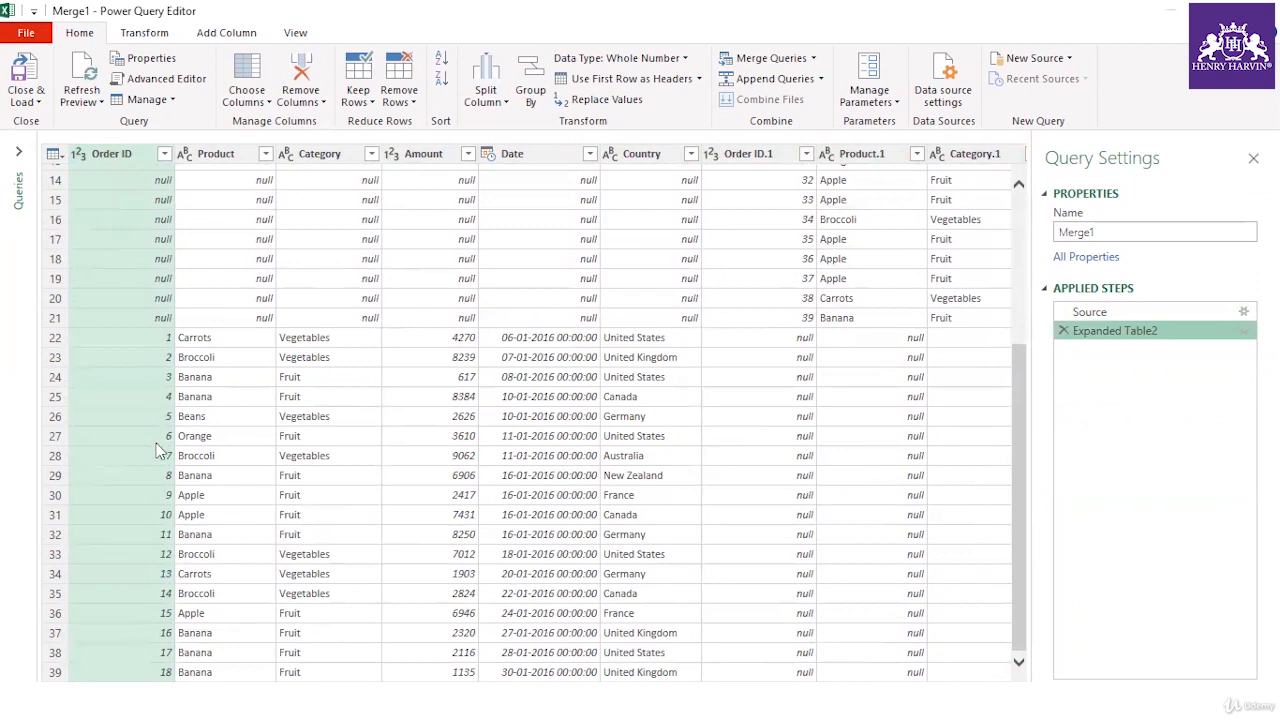
scroll(300, 420, "up", 4)
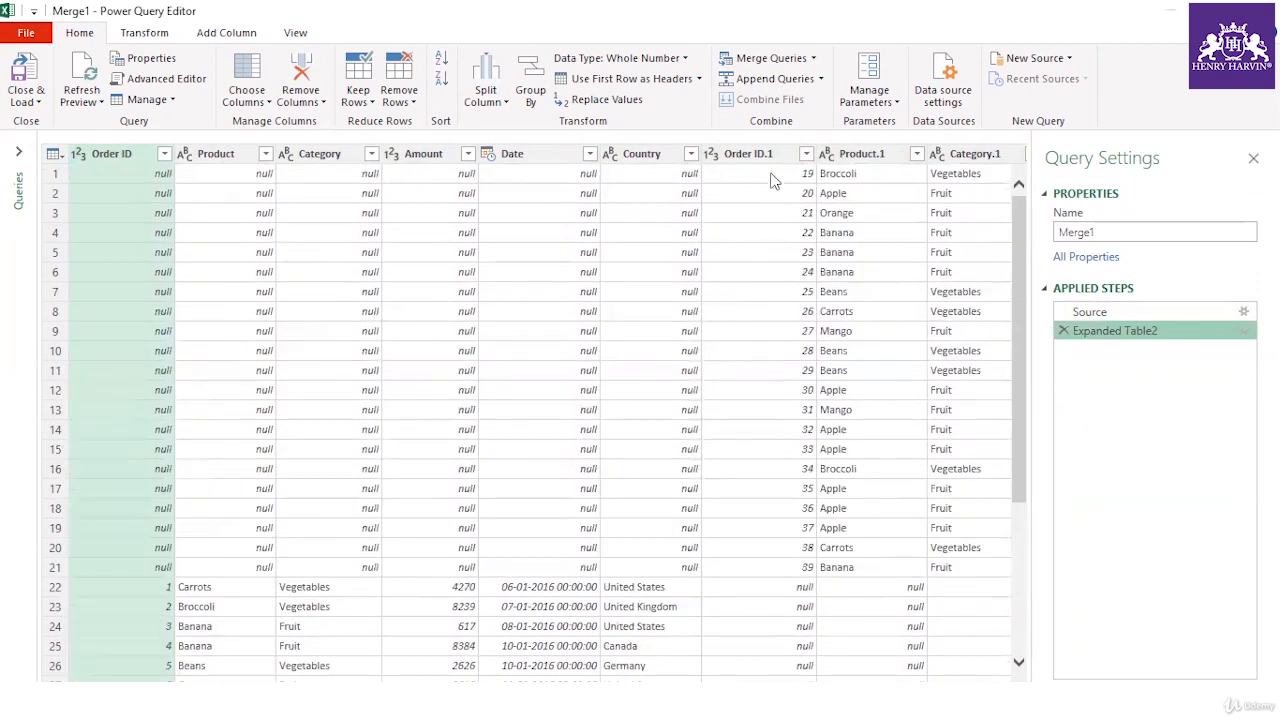
scroll(760, 395, "down", 4)
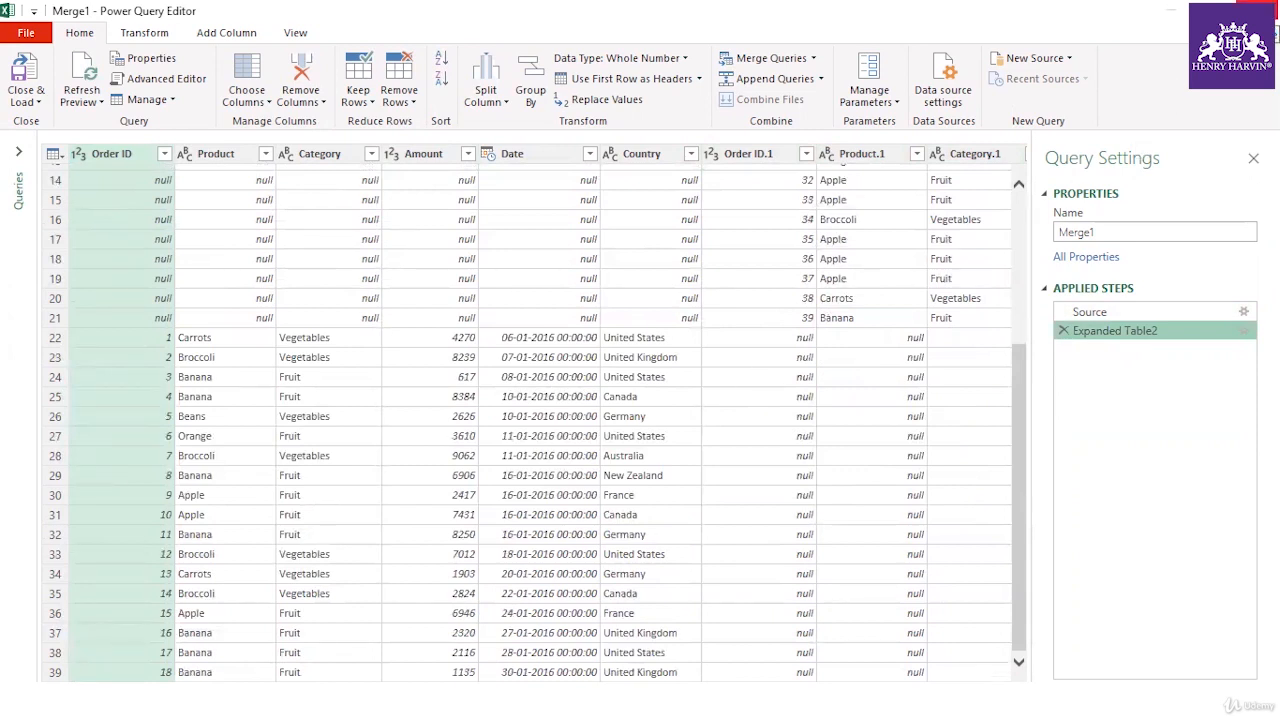
Close the Power Query Editor and discard the merged query
left_click(38, 102)
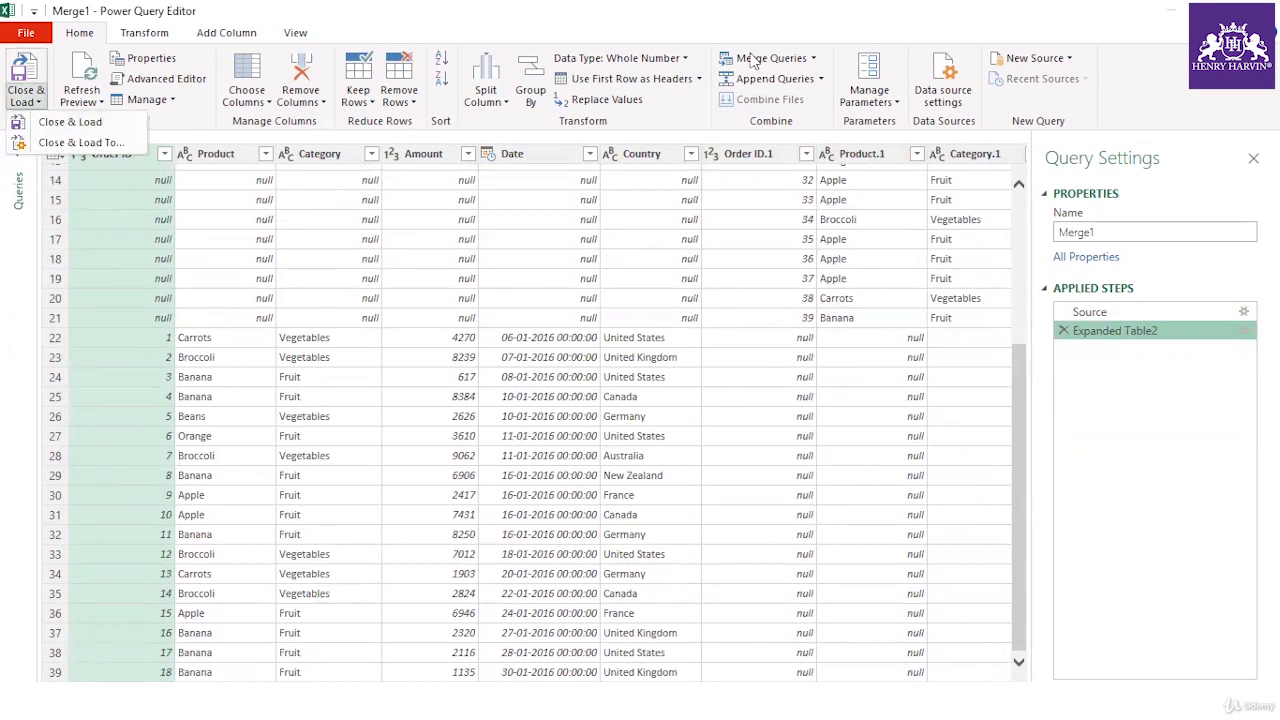
left_click(752, 16)
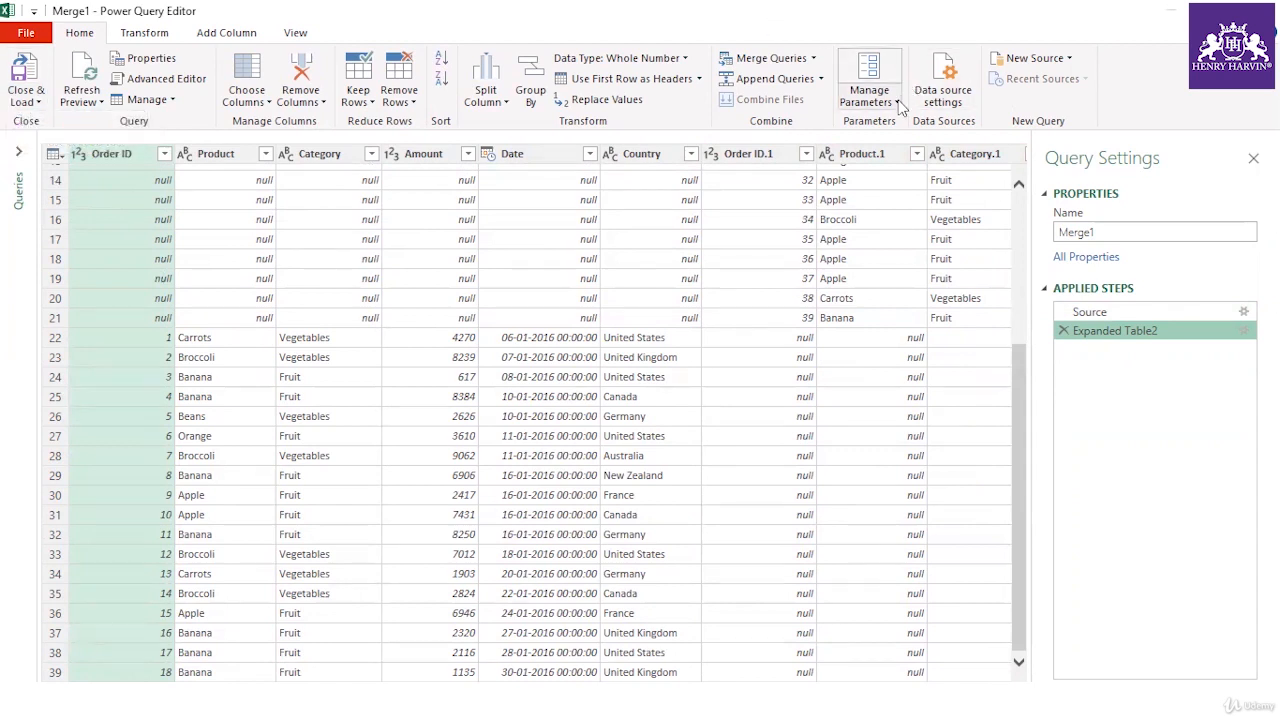
left_click(1258, 8)
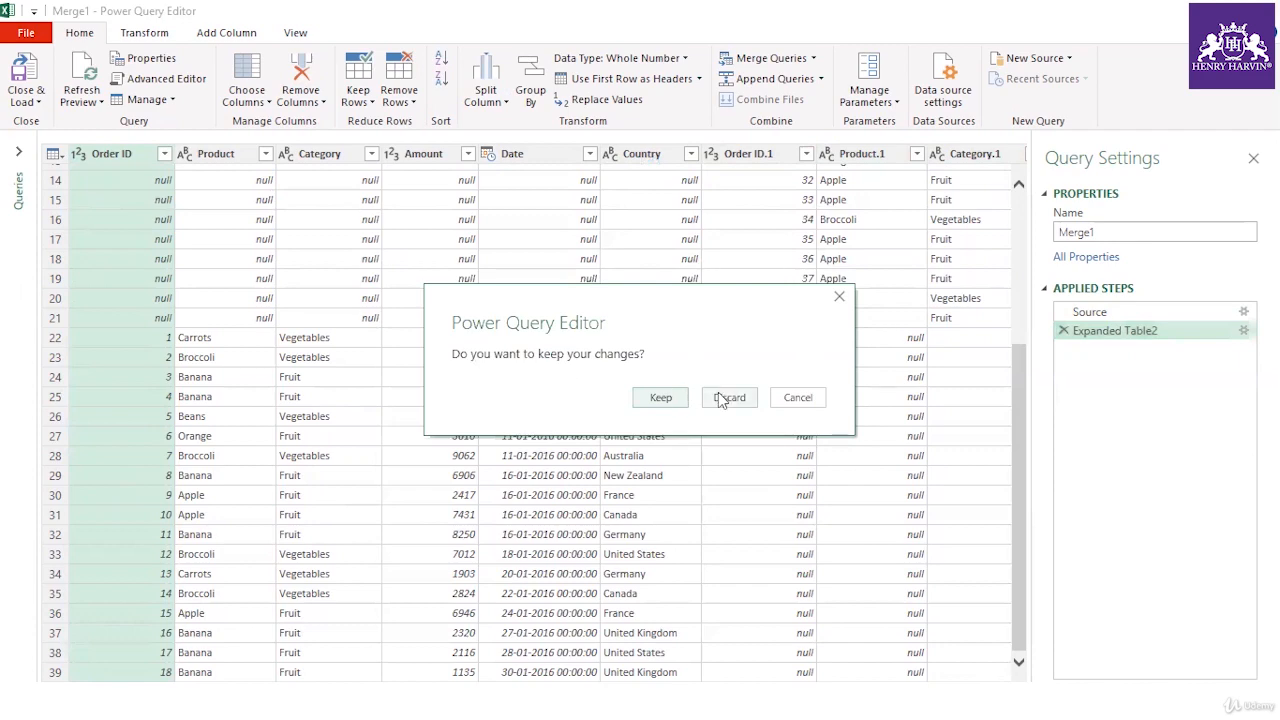
left_click(721, 398)
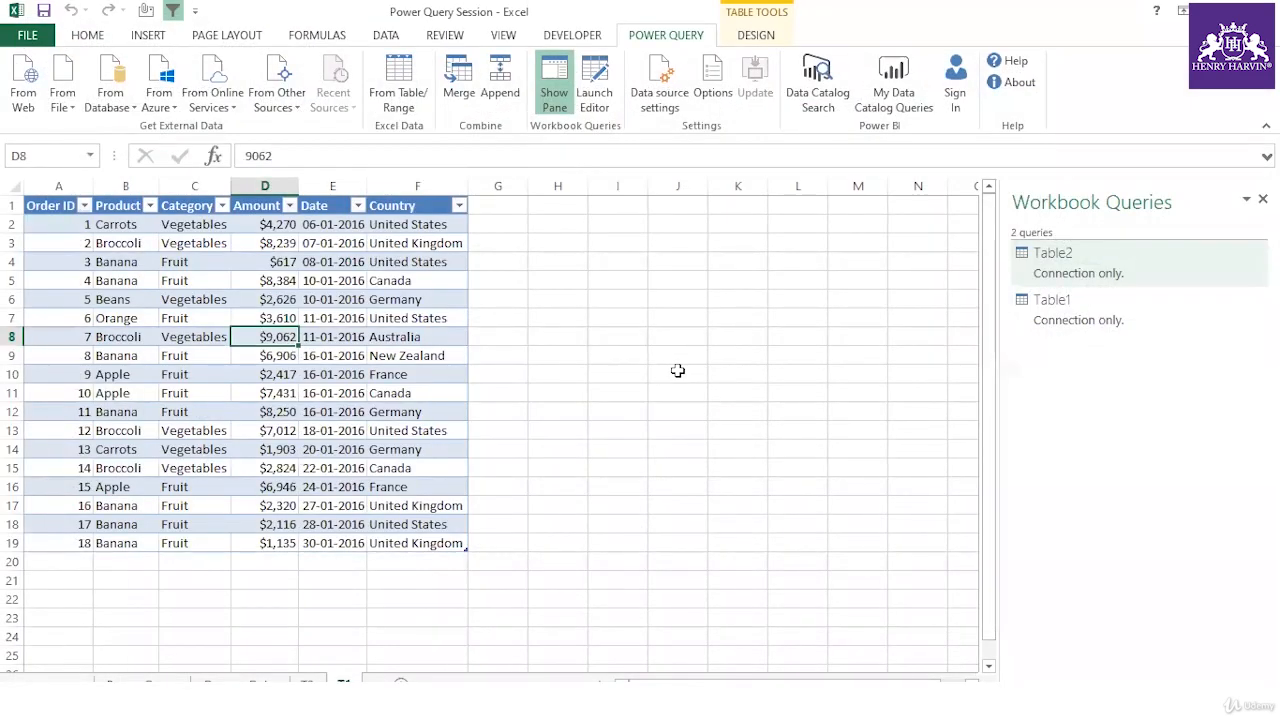
left_click(507, 334)
left_click(332, 318)
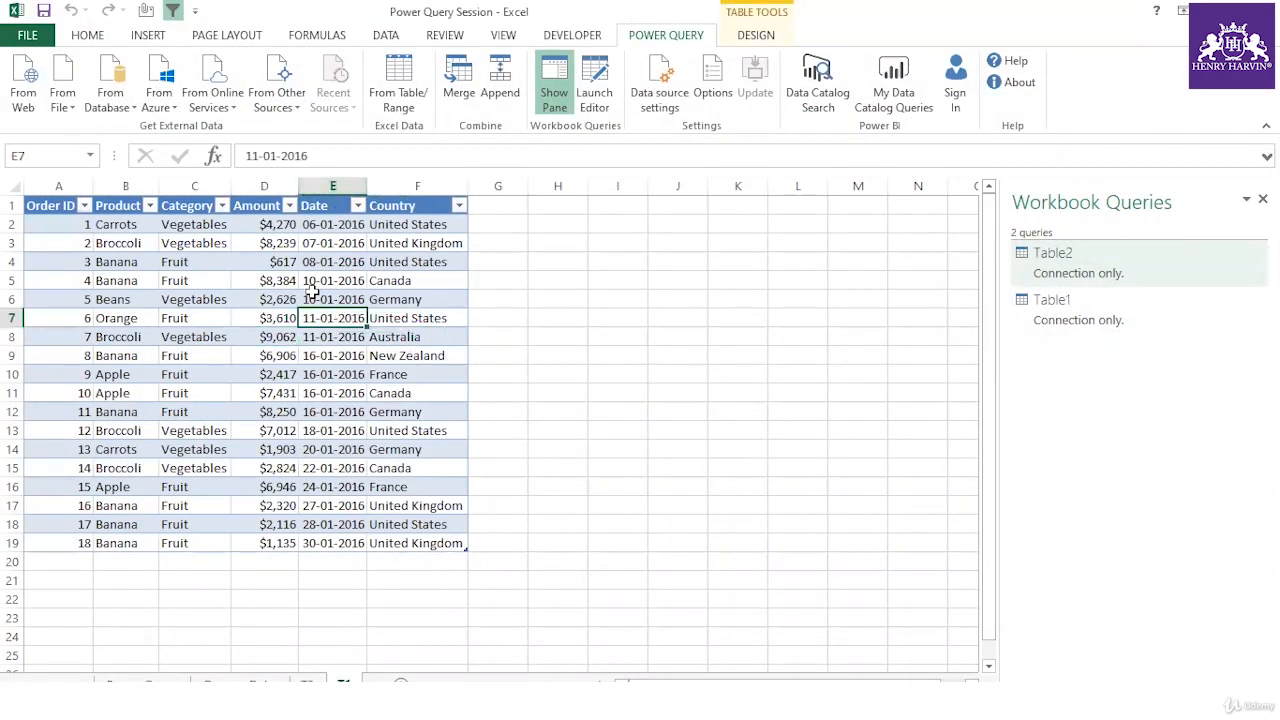
left_click(458, 82)
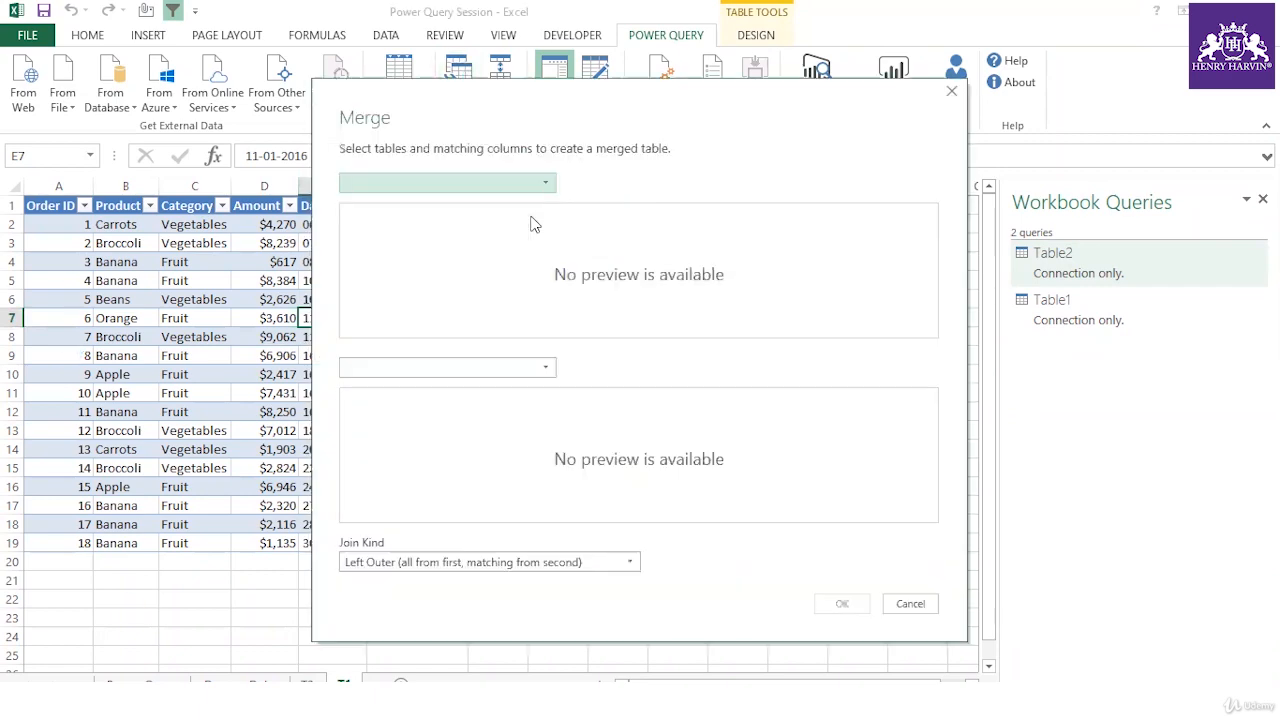
left_click(911, 604)
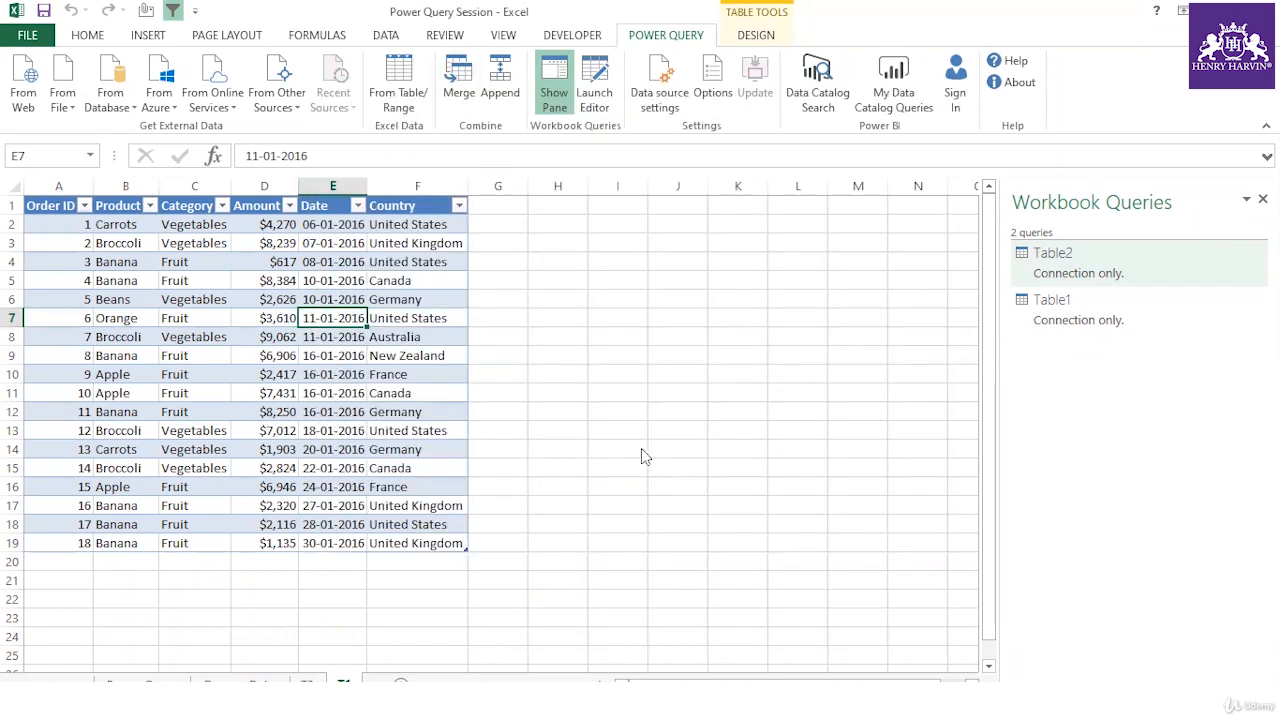
Review the order tables on sheets T1 and T2 as the sources to combine
left_click(548, 300)
left_click(72, 209)
left_click_drag(74, 214, 443, 537)
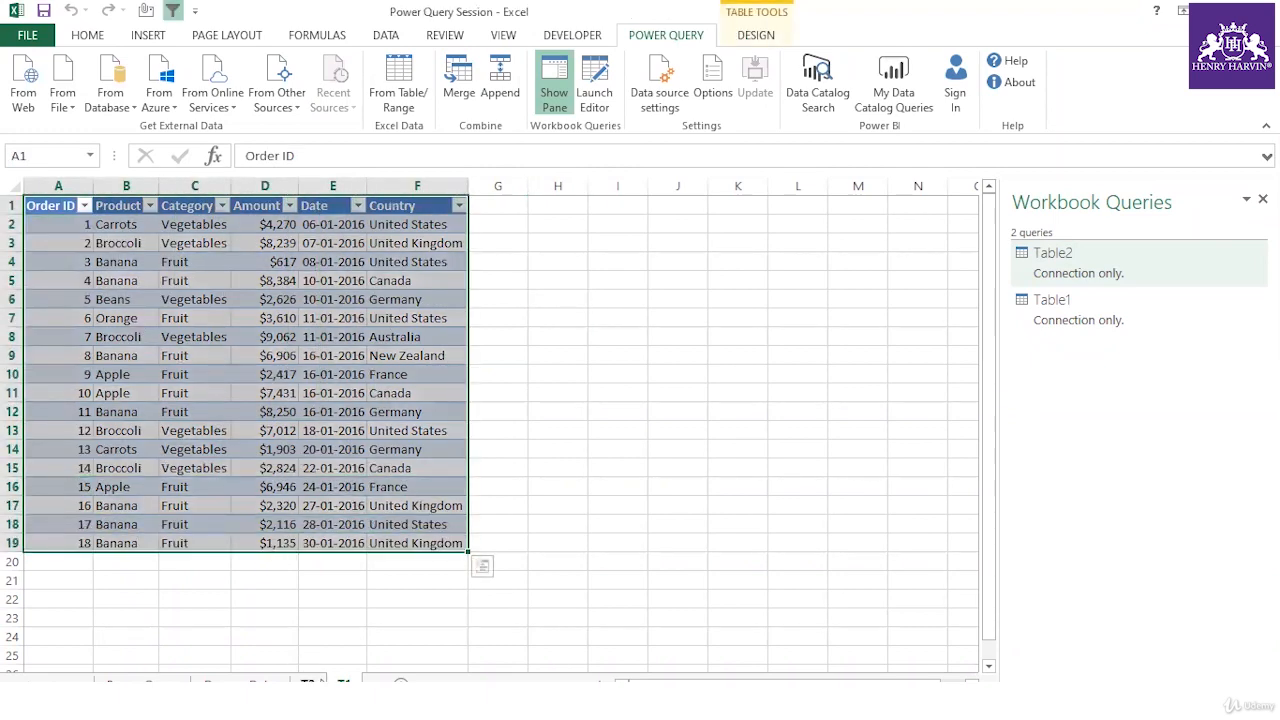
left_click(312, 683)
left_click(343, 683)
left_click(129, 413)
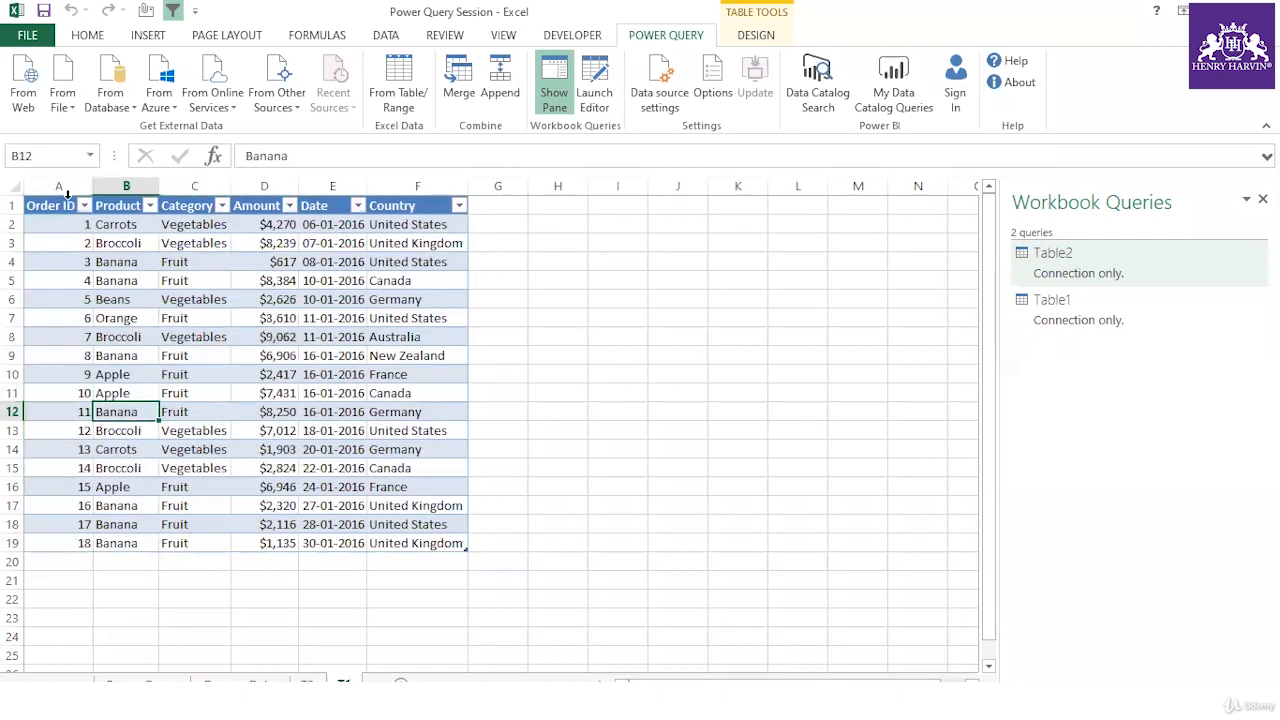
Start an Append of two tables with Table1 as the primary table and Table2 as the table to append
left_click(493, 99)
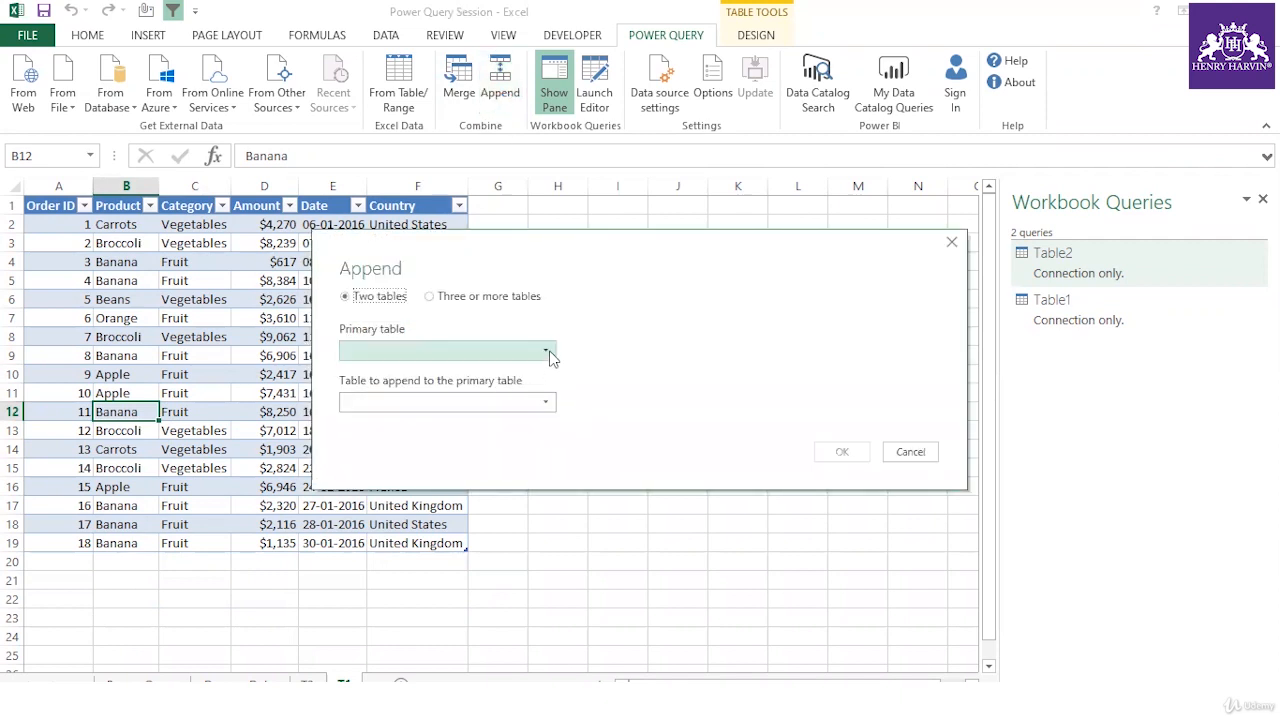
left_click(549, 355)
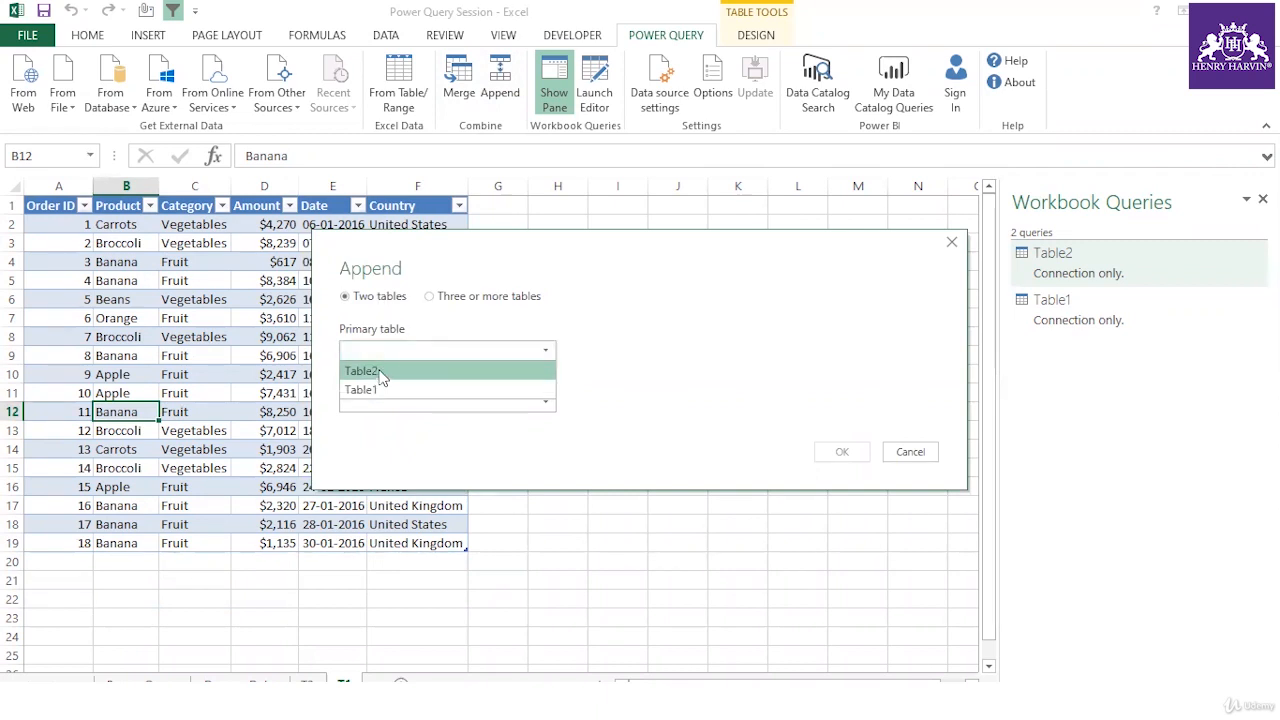
left_click(382, 370)
left_click(533, 355)
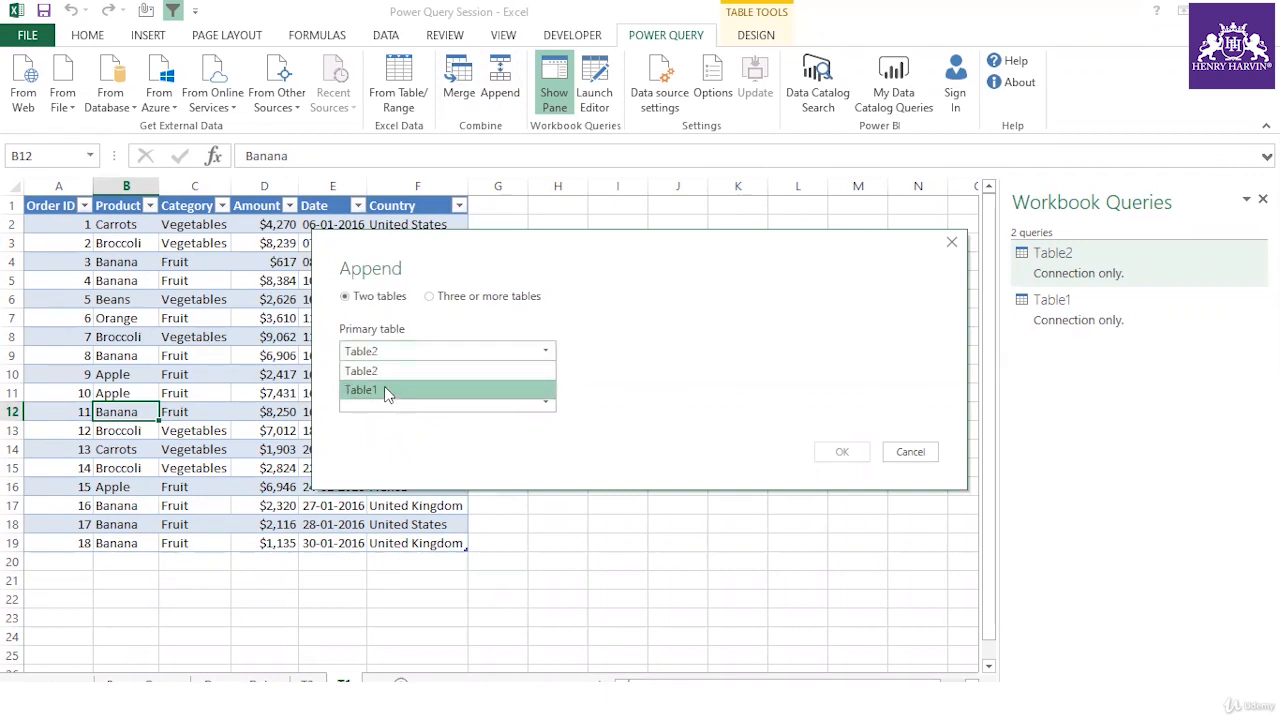
left_click(389, 391)
left_click(403, 403)
left_click(382, 423)
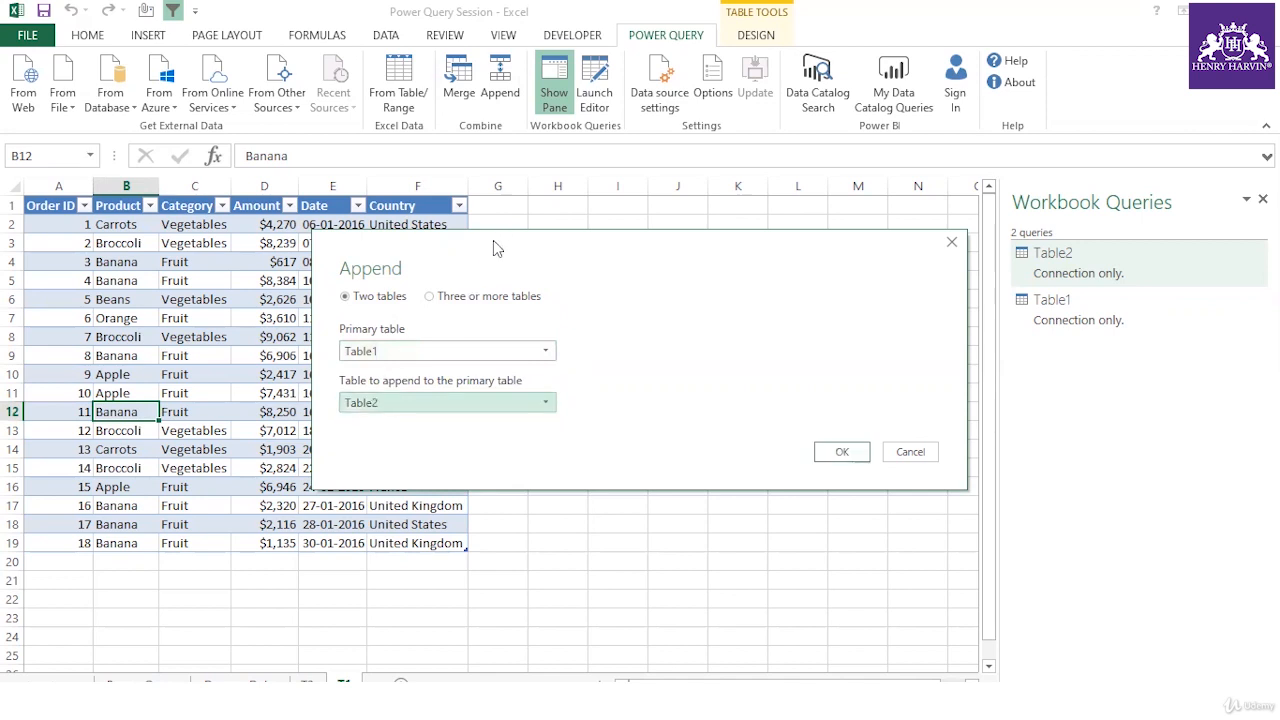
Look at the Append options for three or more tables, and return to Two tables
left_click_drag(493, 240, 291, 175)
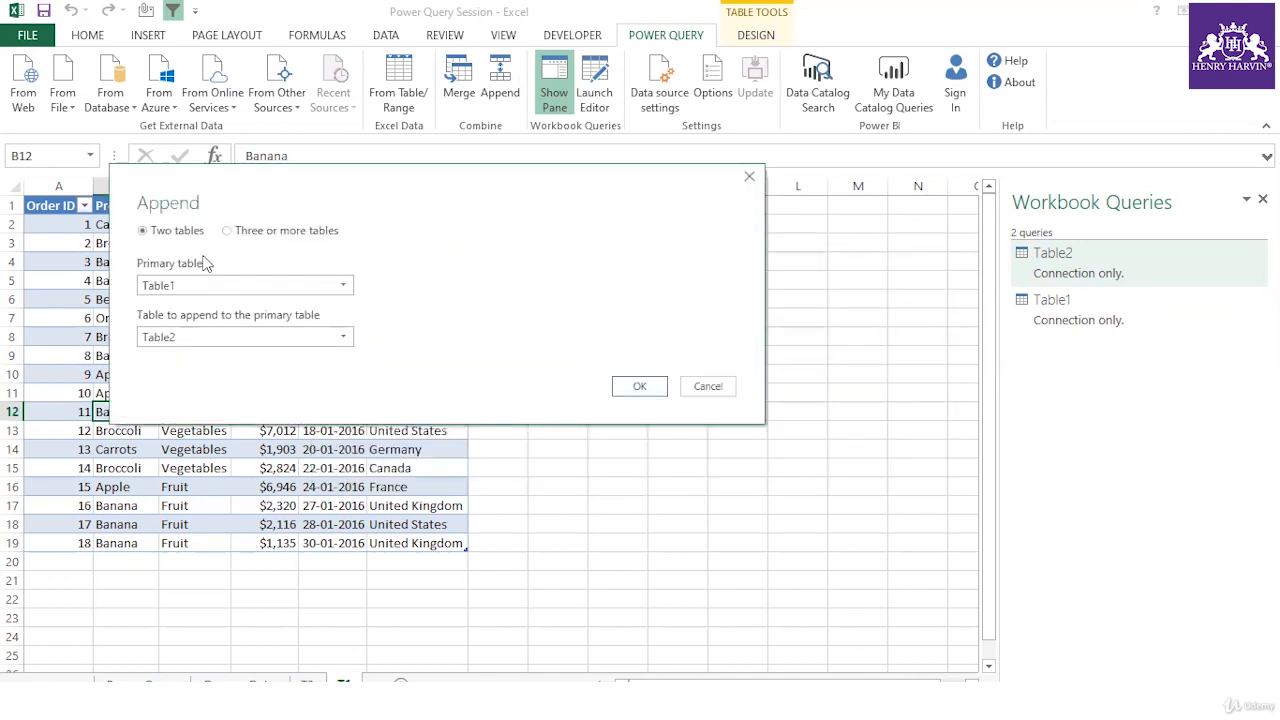
left_click(238, 234)
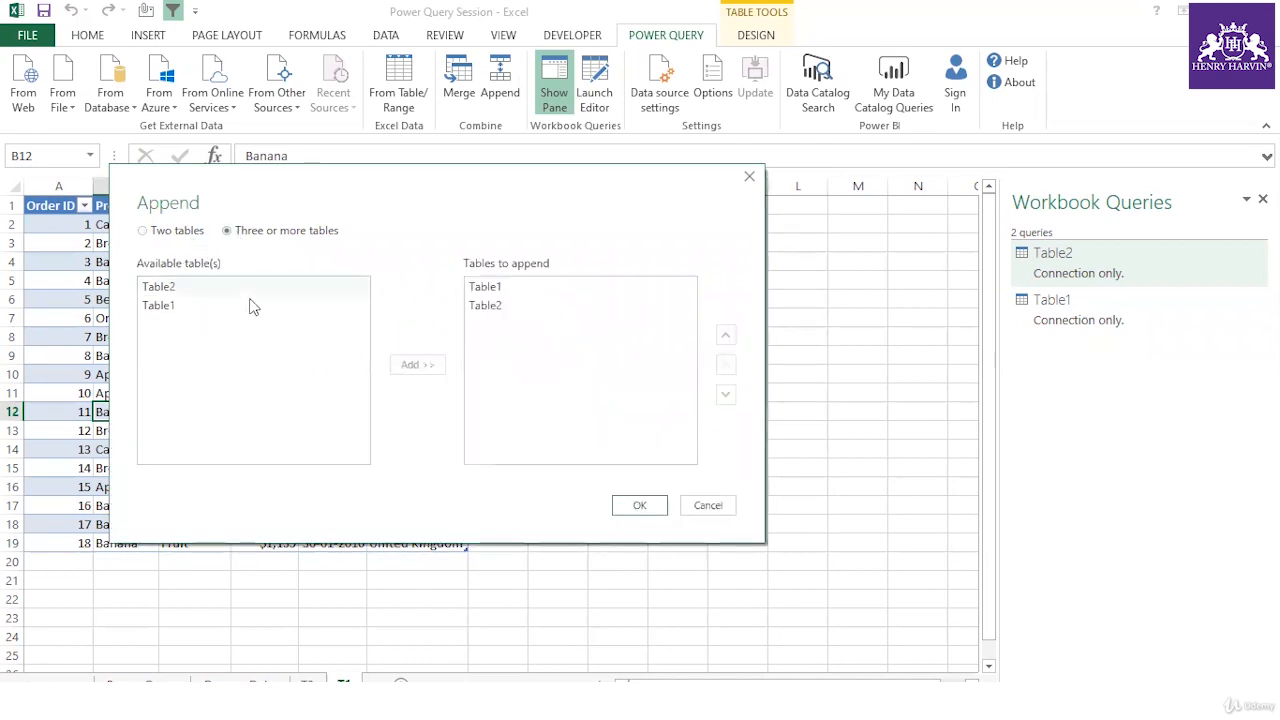
left_click(190, 236)
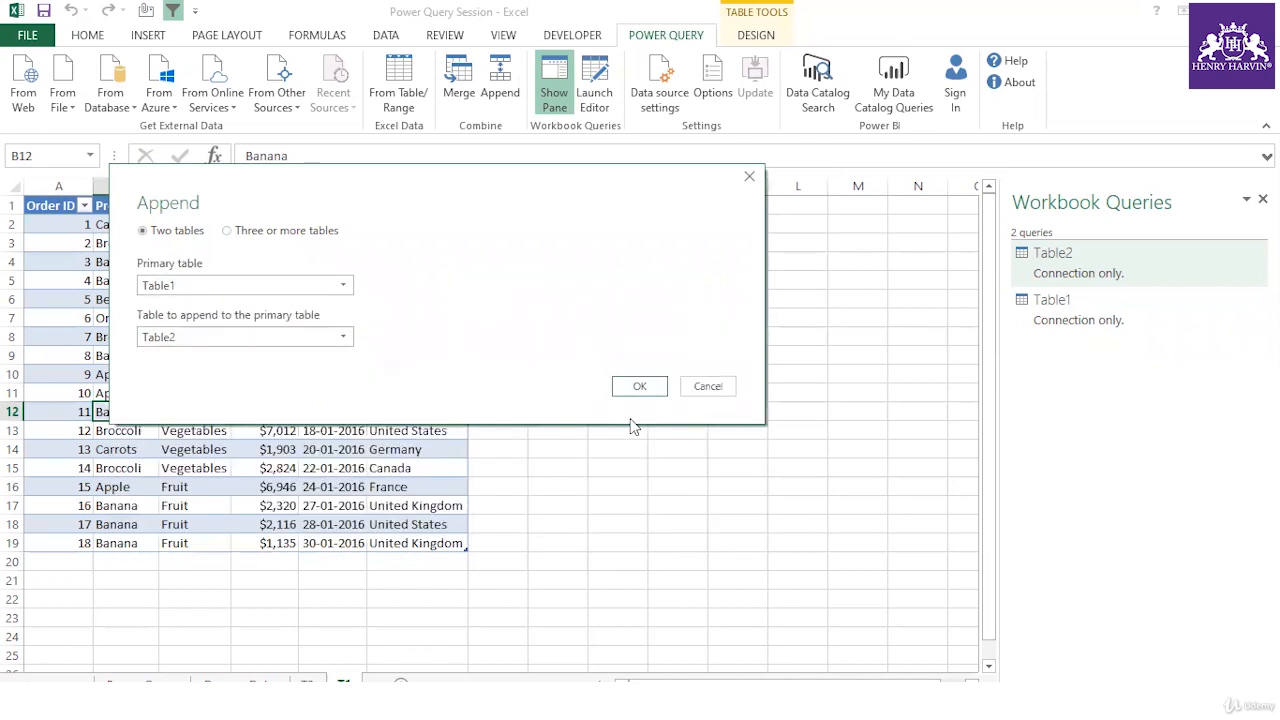
Append Table2 to Table1, then close the Power Query Editor and keep the appended query so it loads to a sheet
left_click(640, 387)
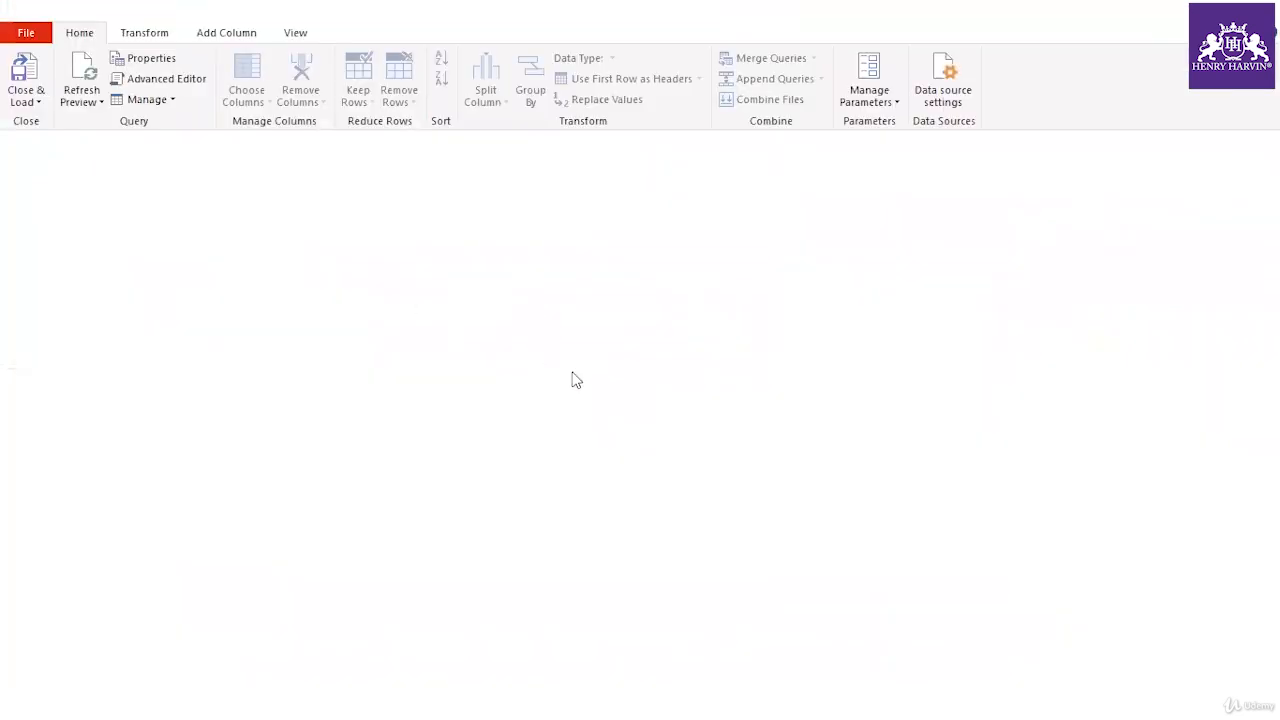
scroll(181, 512, "down", 4)
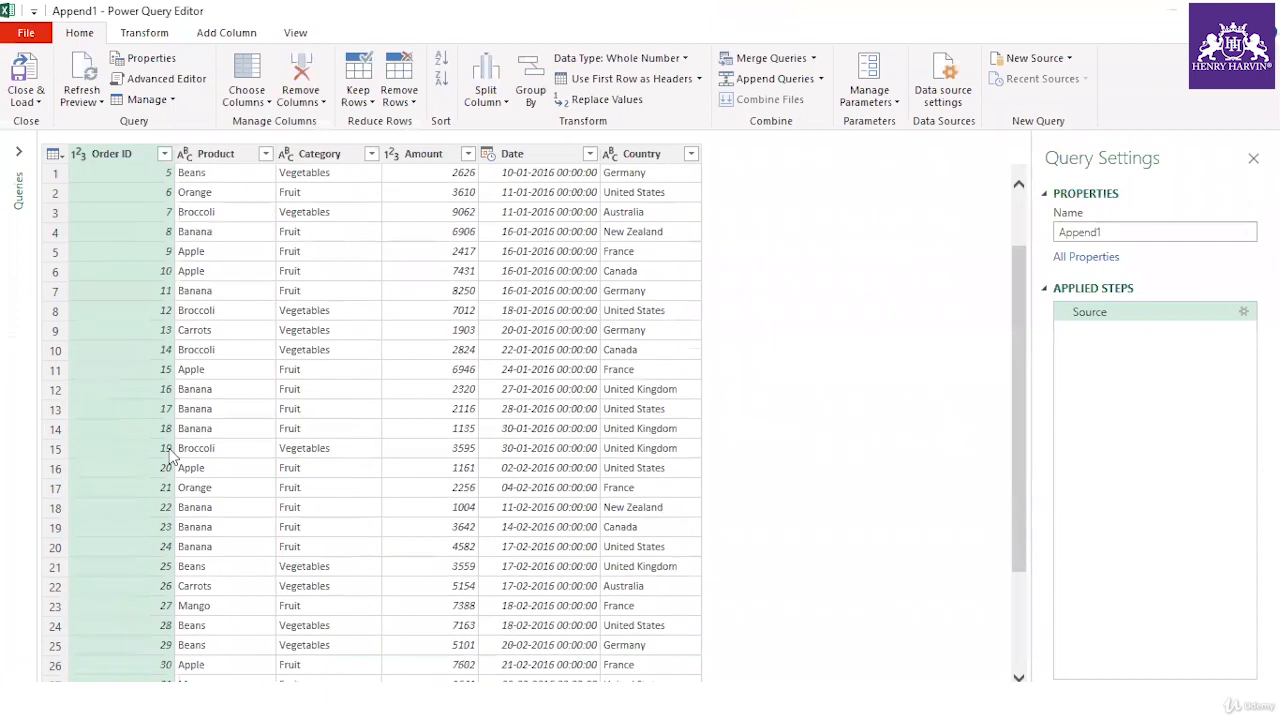
scroll(265, 533, "up", 4)
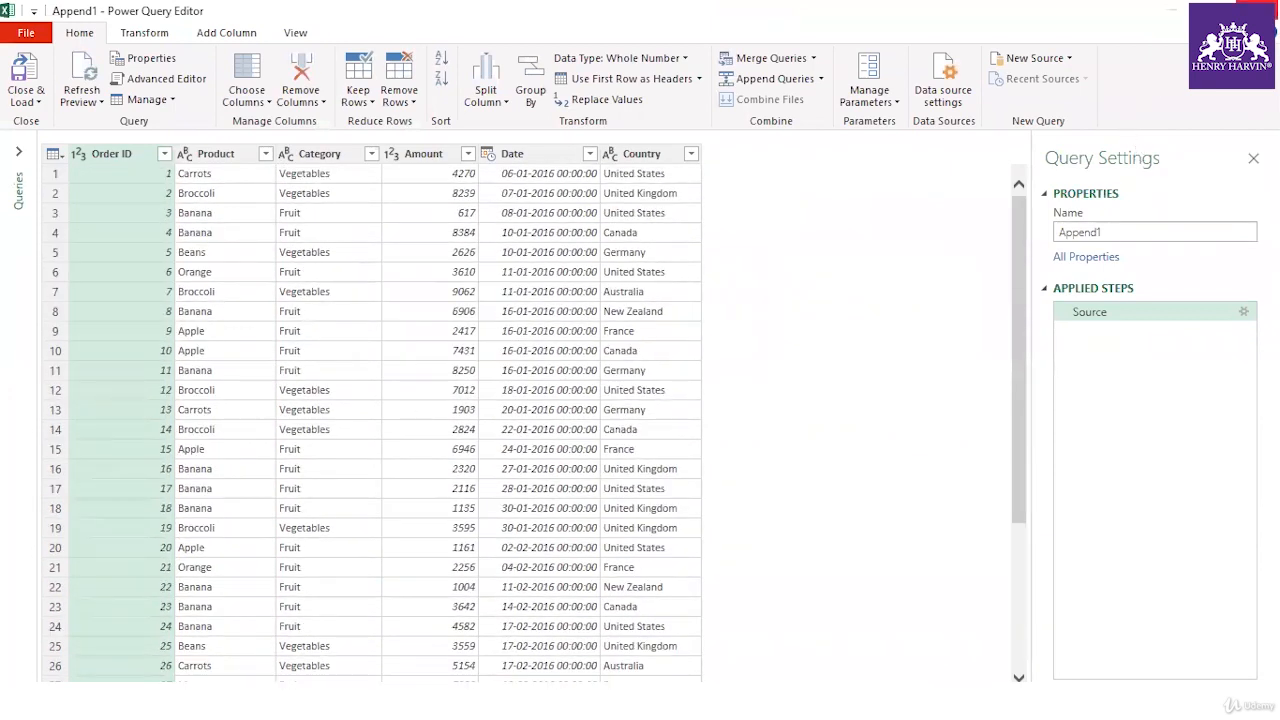
left_click(1263, 10)
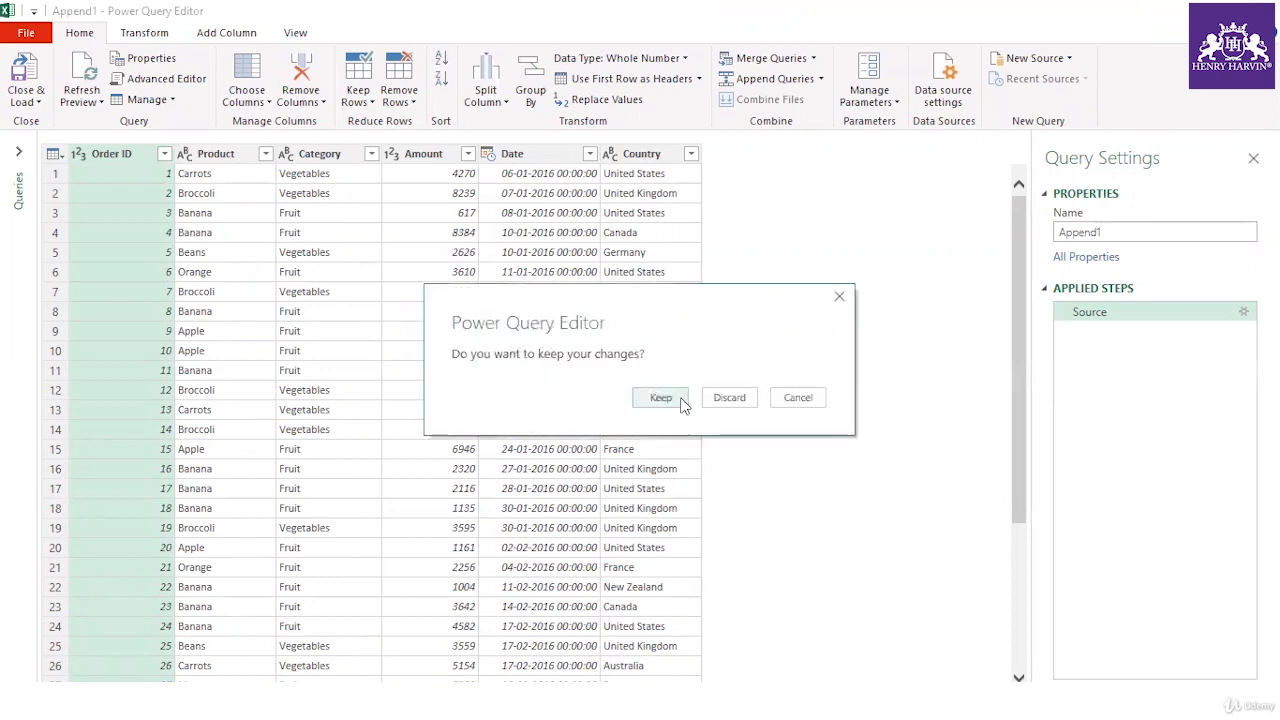
left_click(661, 397)
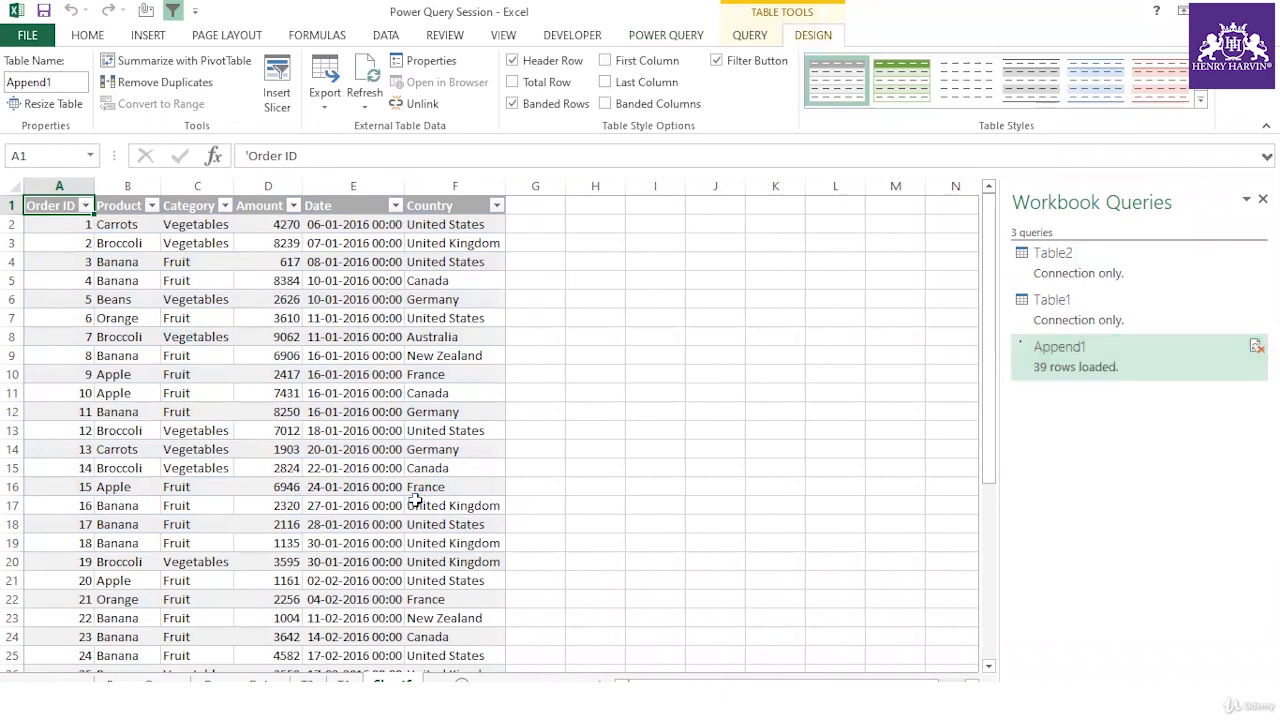
left_click(530, 428)
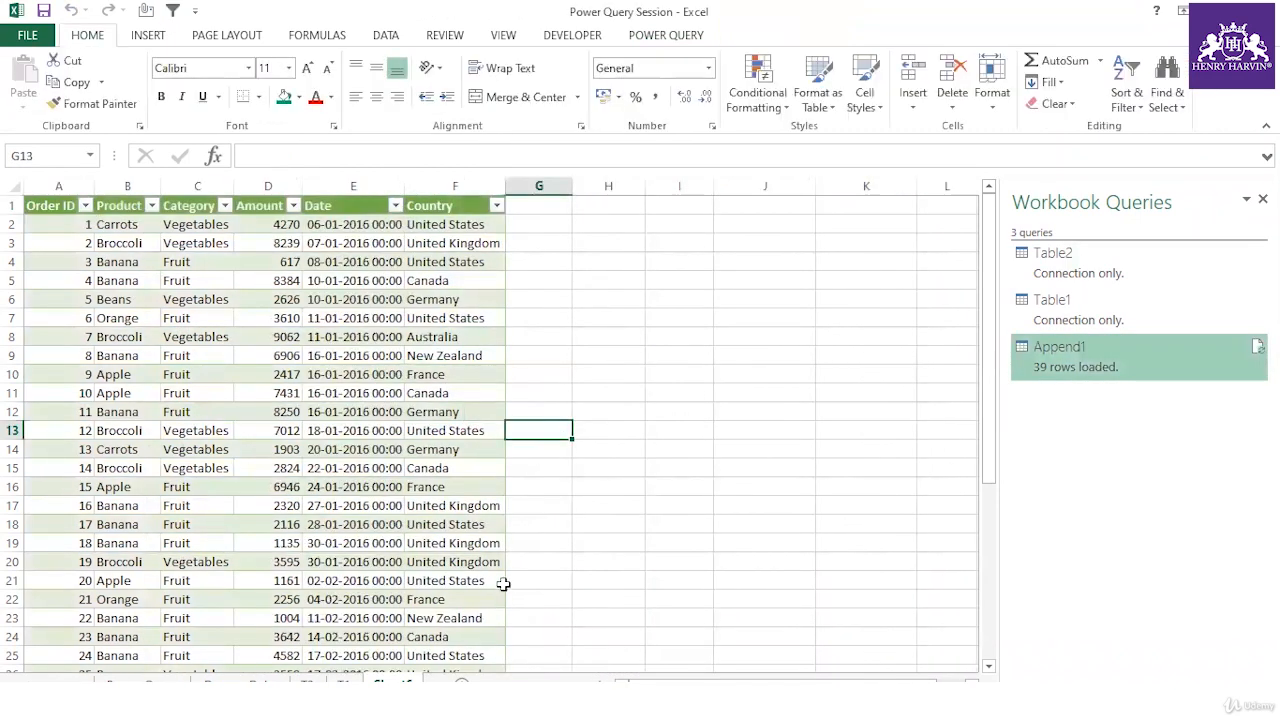
Compare the source table on sheet T2 with the loaded Append1 table, examining its rows down to the end
left_click(307, 682)
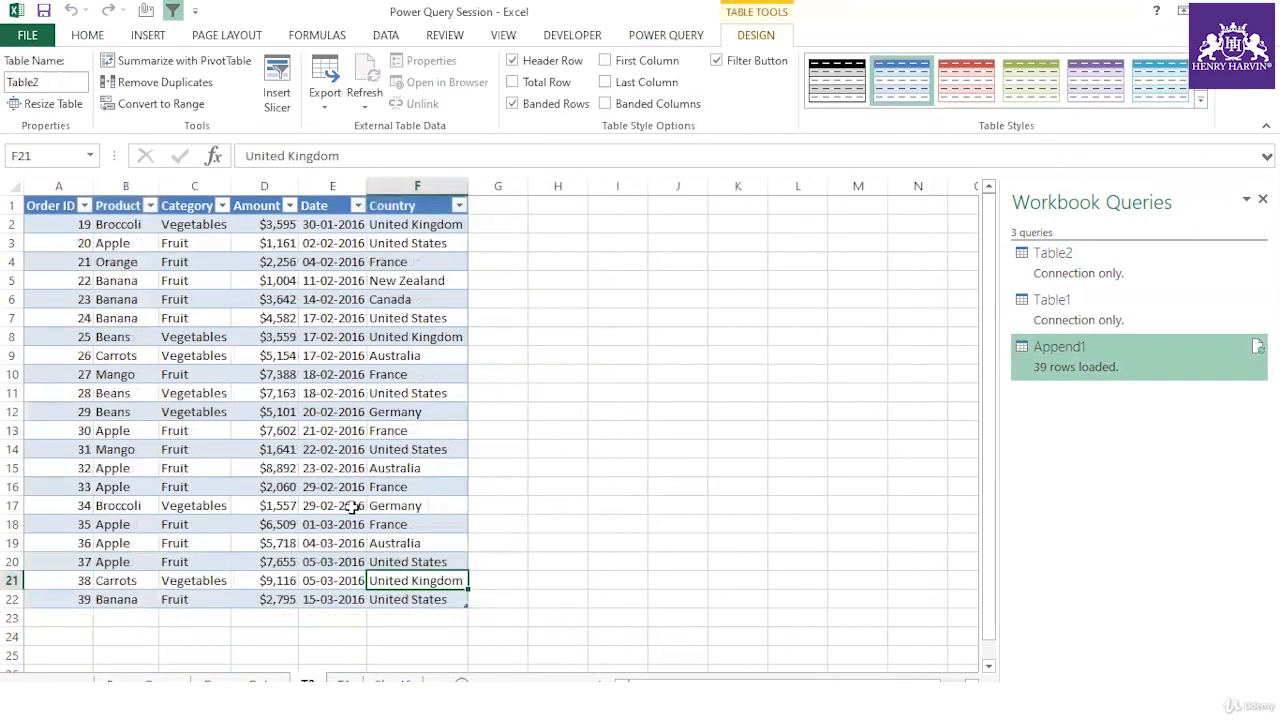
left_click(617, 486)
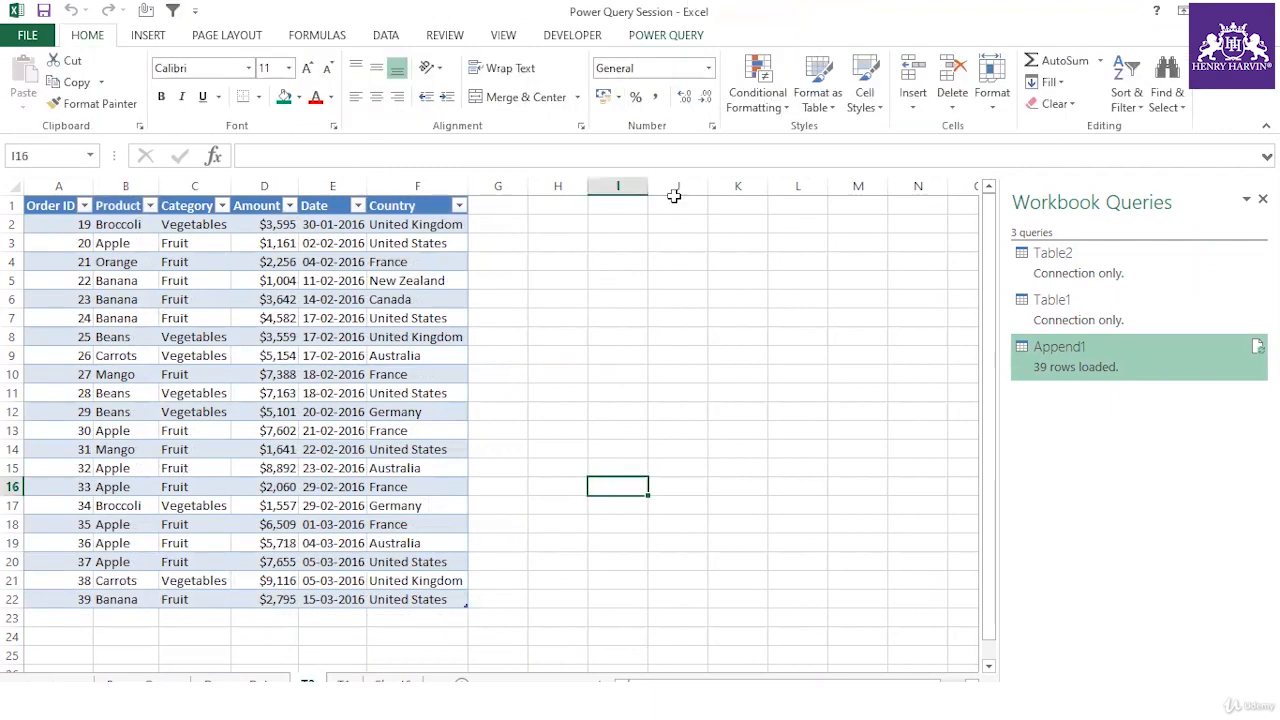
left_click(666, 314)
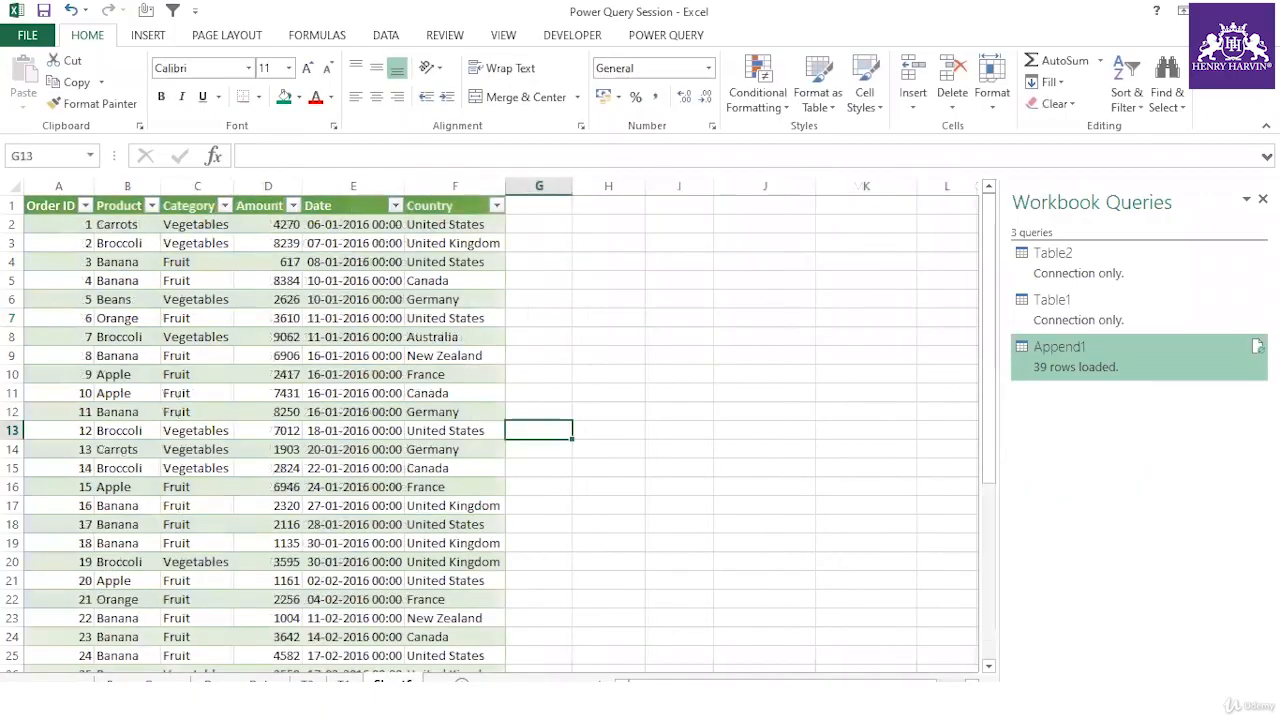
left_click(220, 355)
scroll(240, 420, "down", 4)
scroll(284, 470, "up", 4)
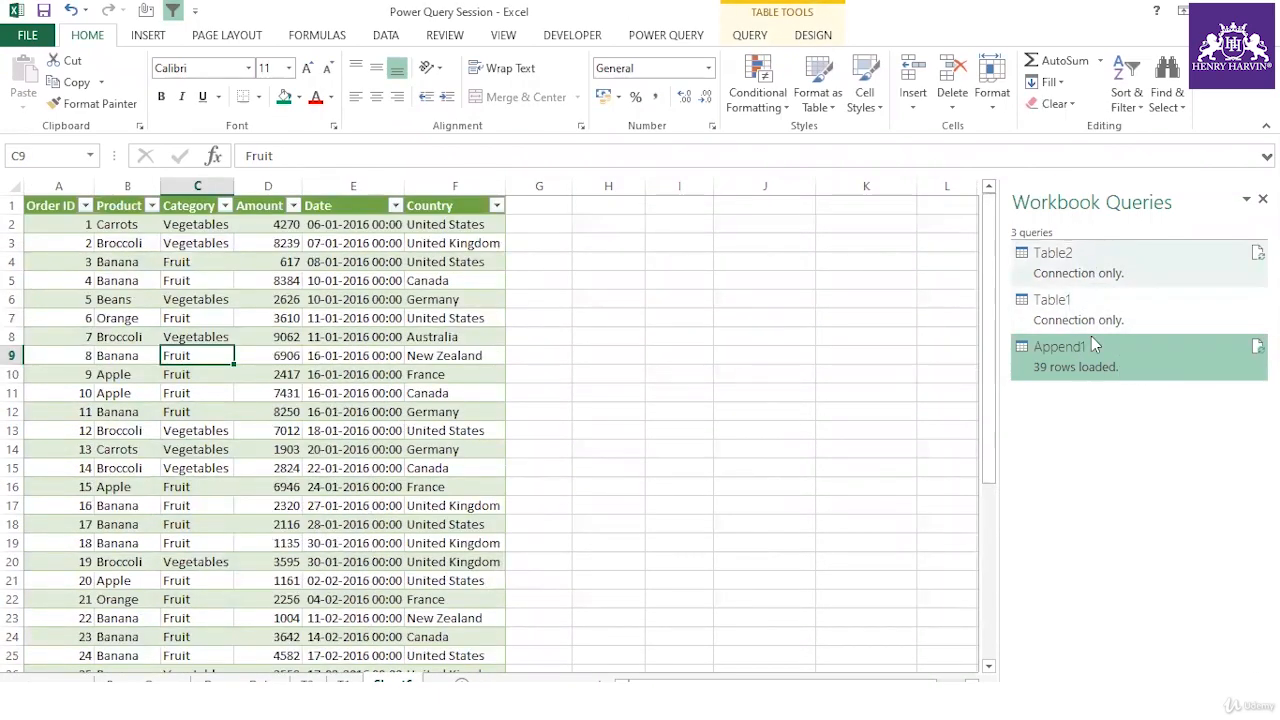
left_click(725, 522)
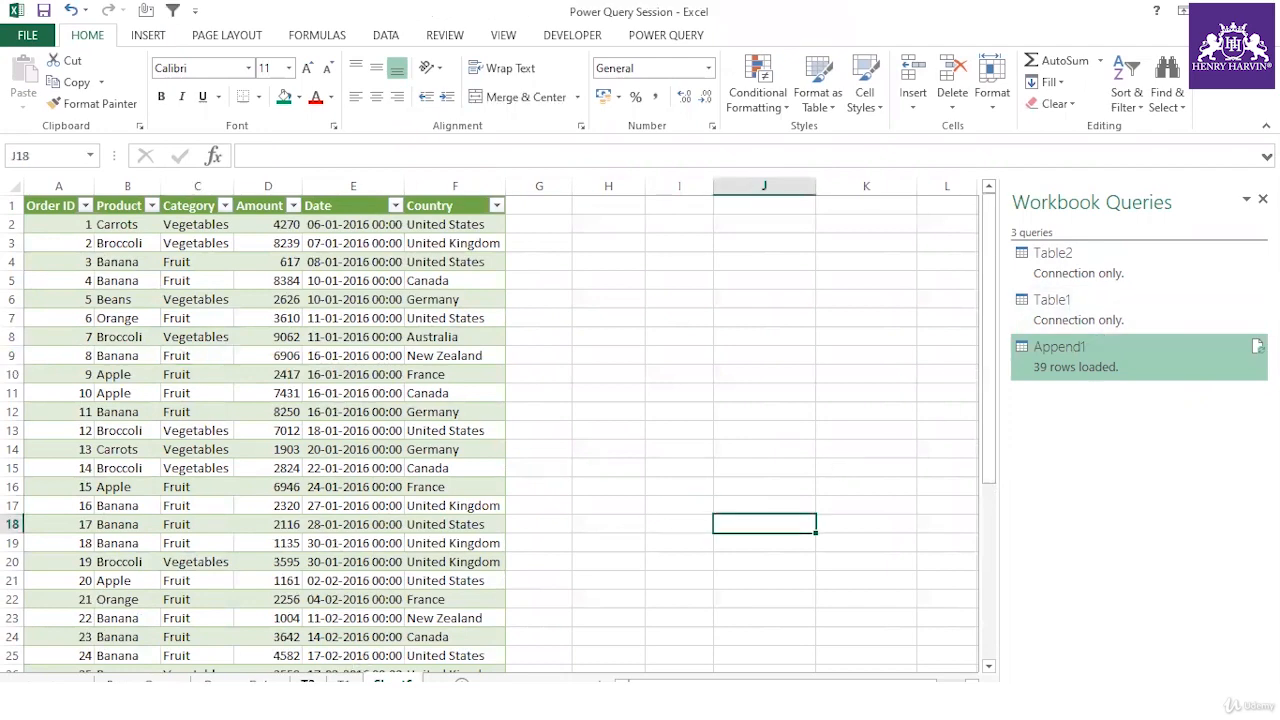
Extend Table2 on sheet T2 with a new row by entering an order ID in cell A23, and check its table design
left_click(308, 684)
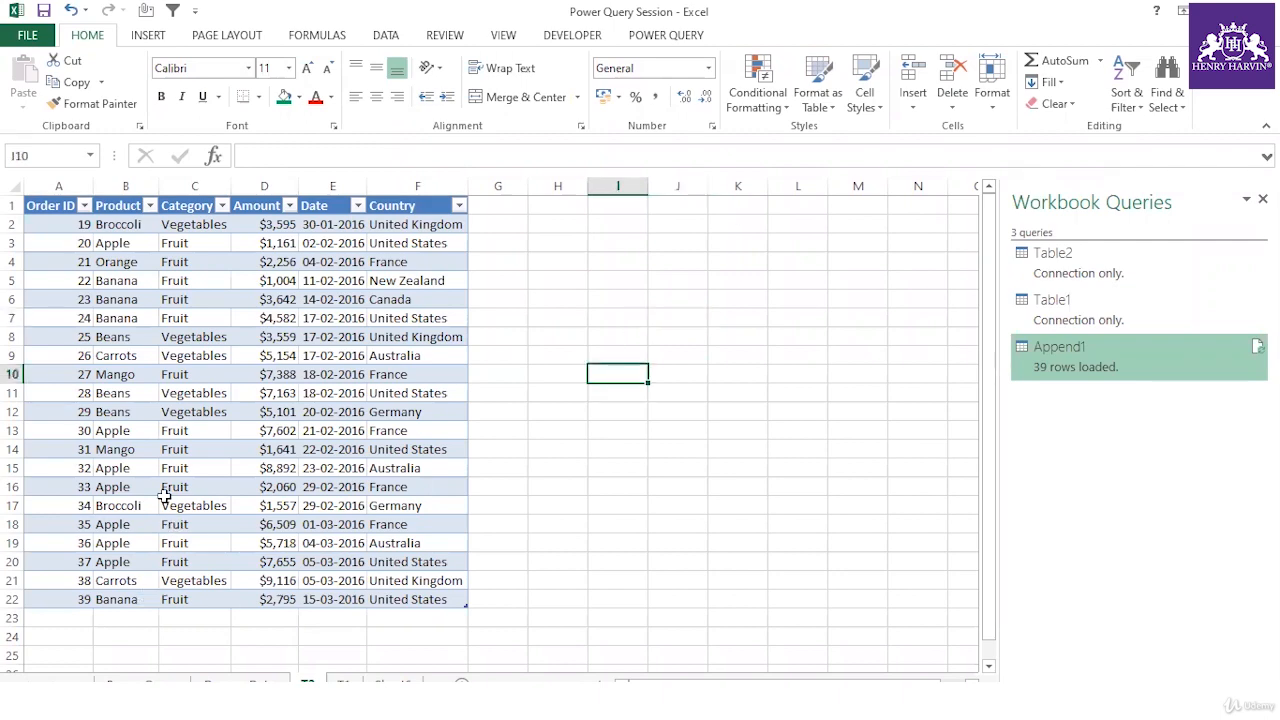
scroll(180, 491, "down", 3)
left_click(80, 451)
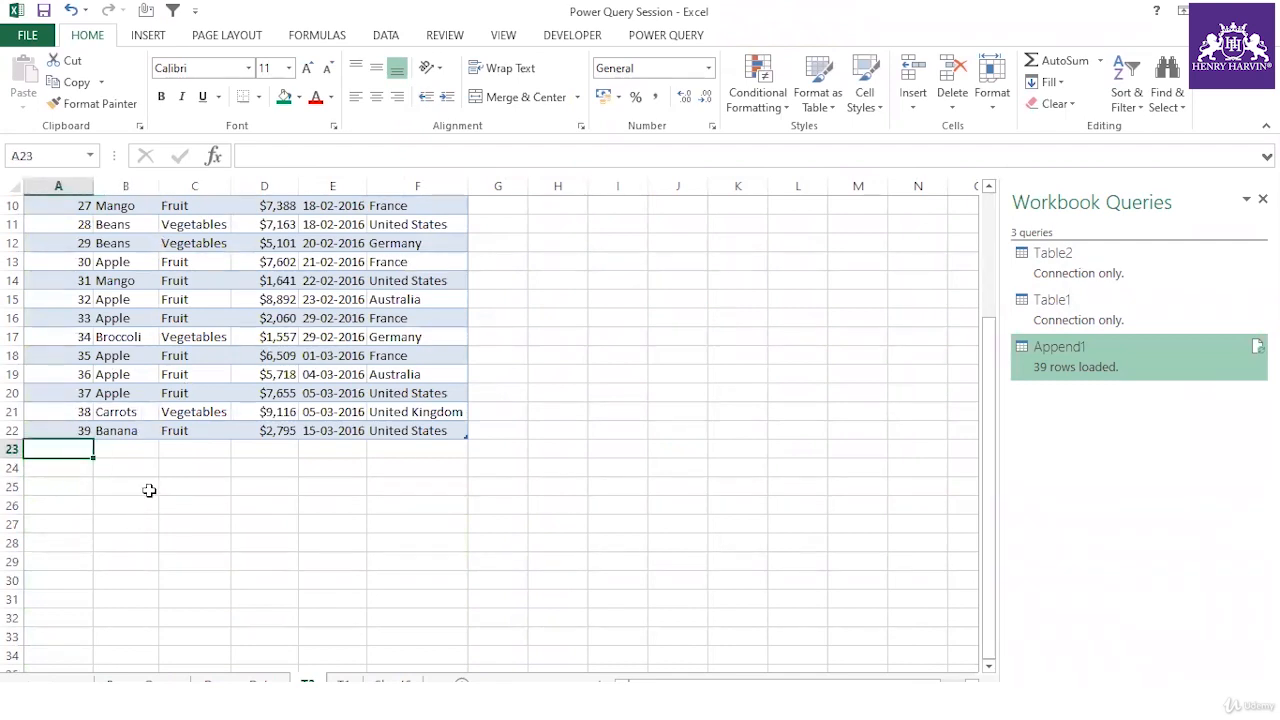
type("41")
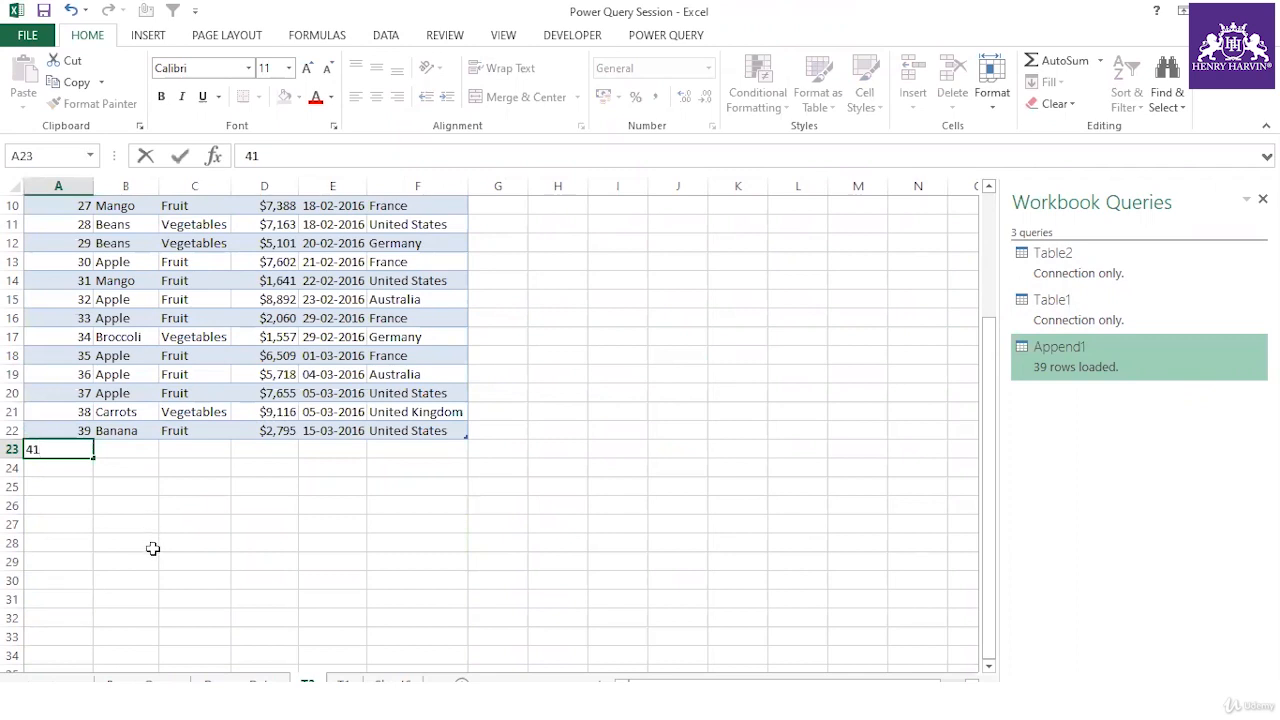
left_click(331, 544)
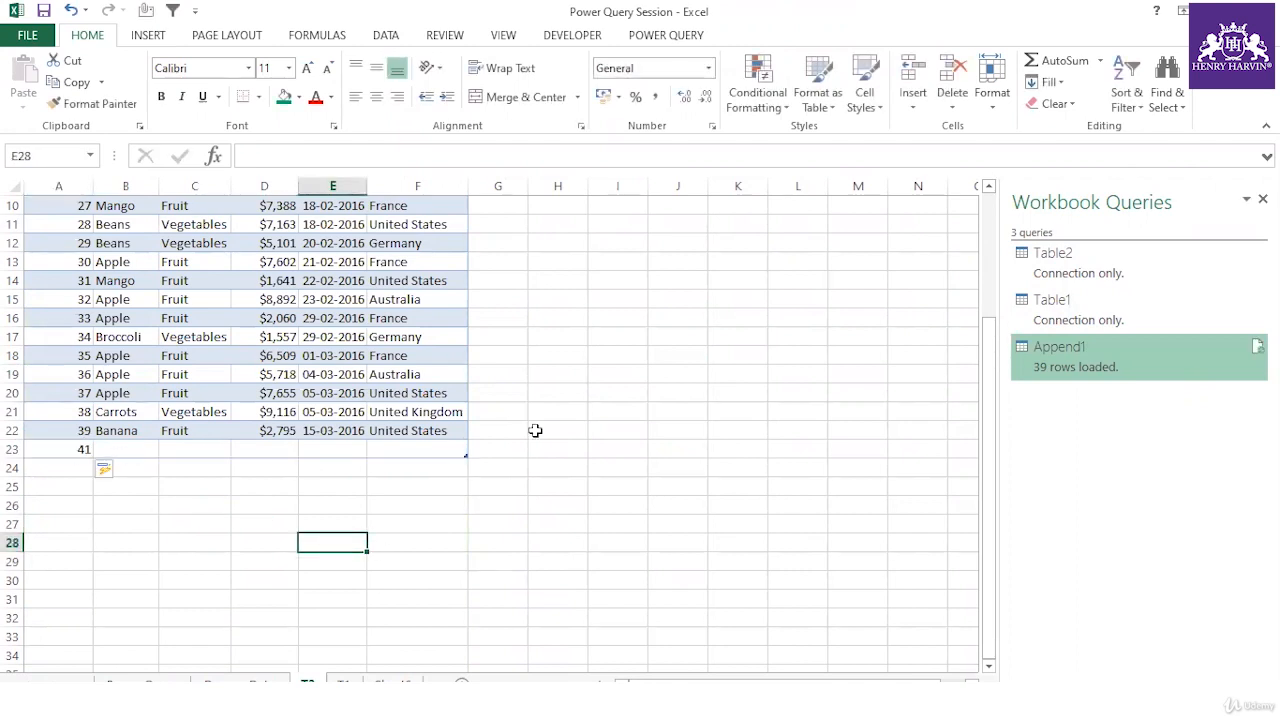
left_click(349, 351)
left_click(756, 35)
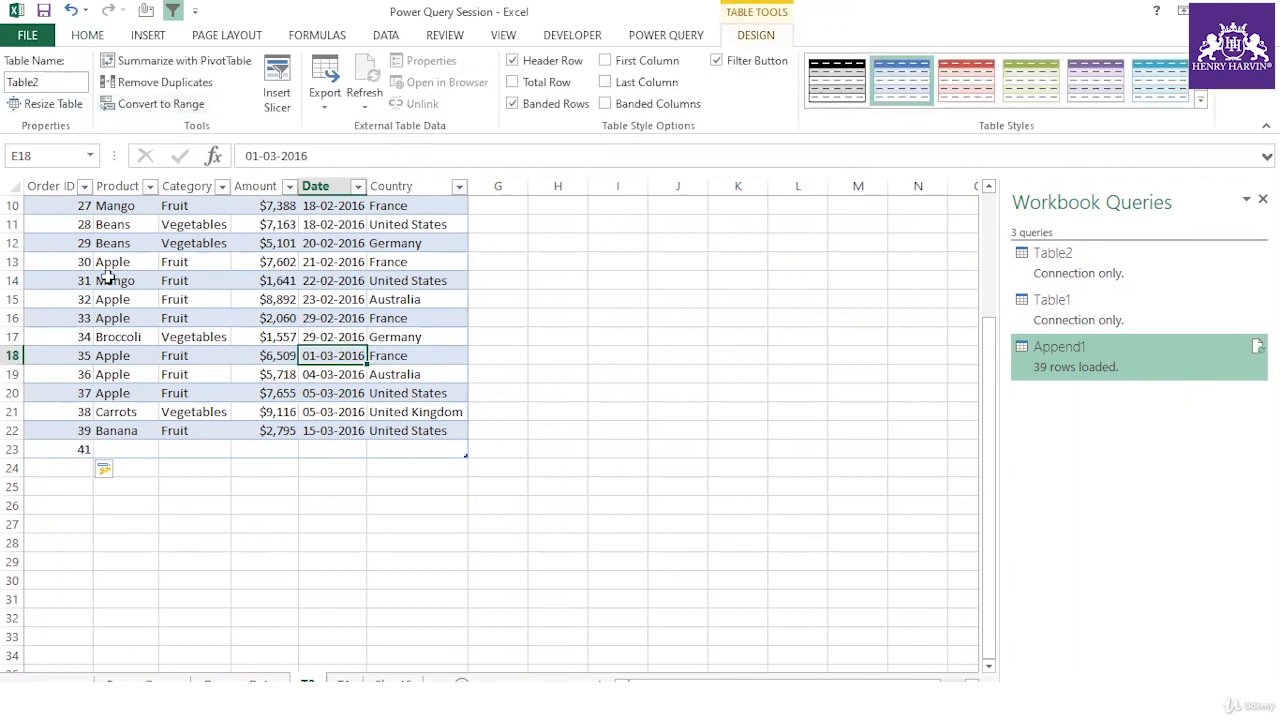
Add two more rows to Table2 by entering order IDs in cells A24 and A25, and check its table design
left_click(69, 466)
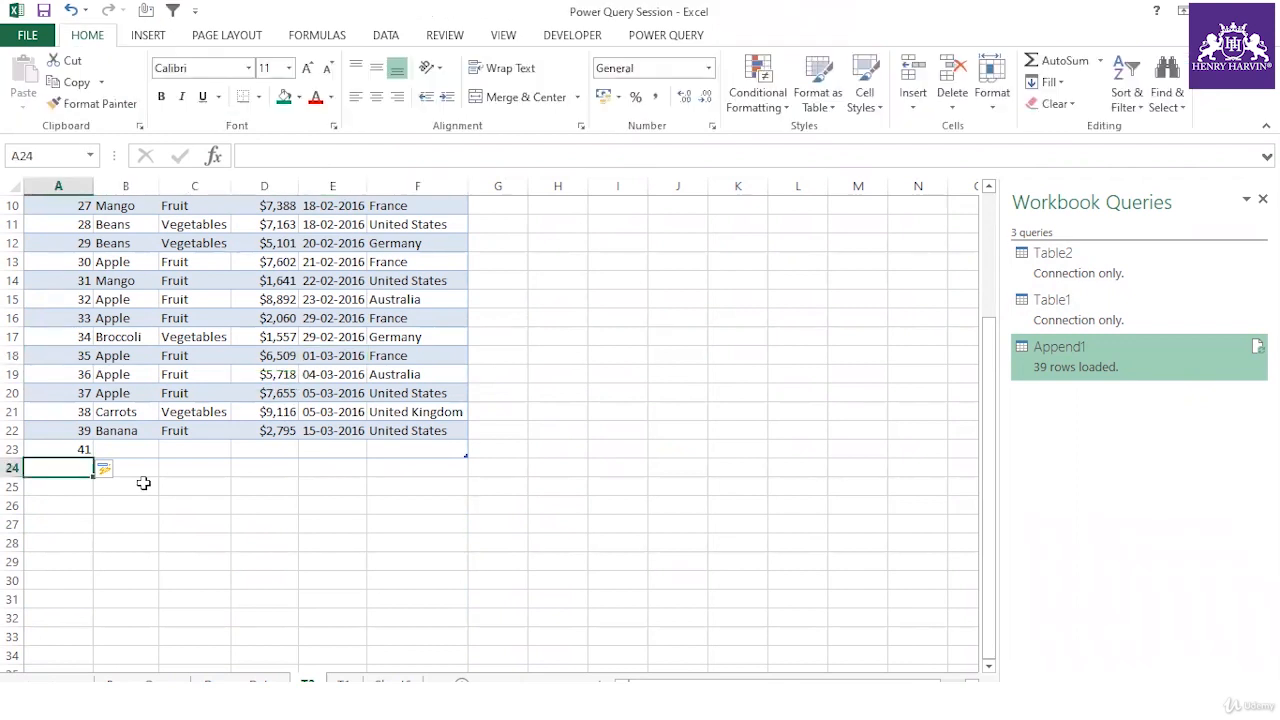
type("21")
left_click(114, 613)
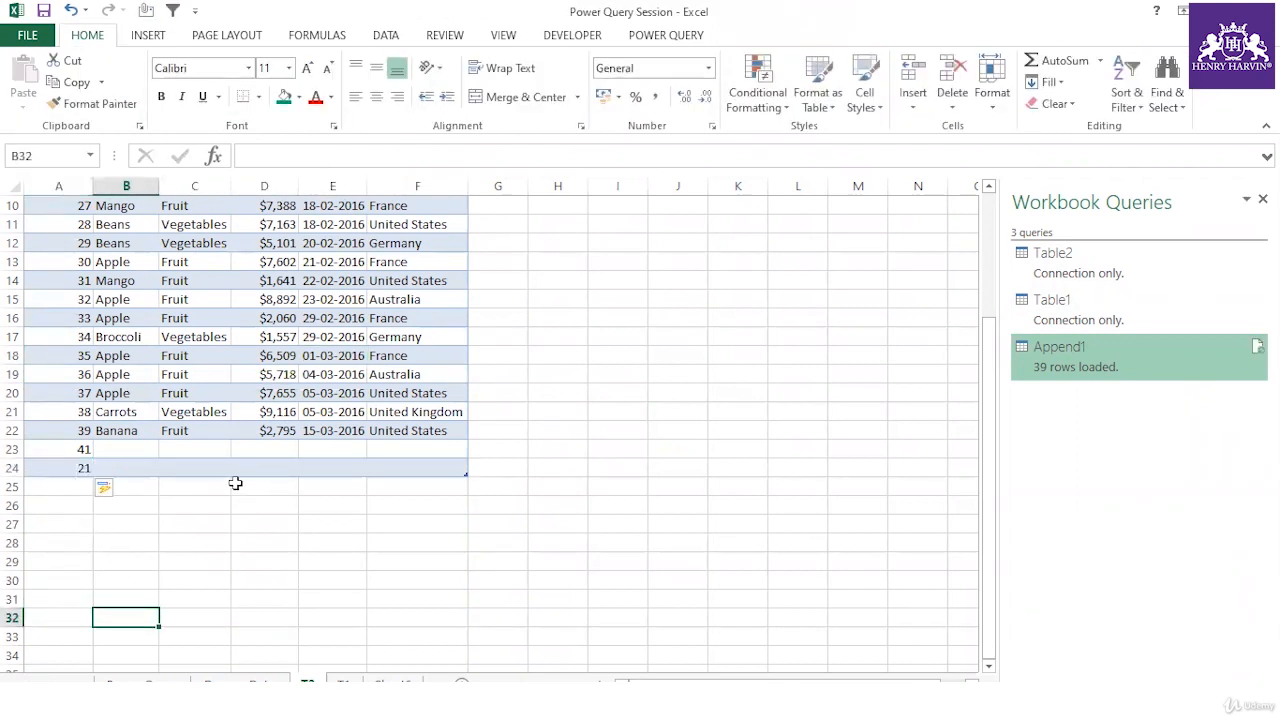
left_click(453, 468)
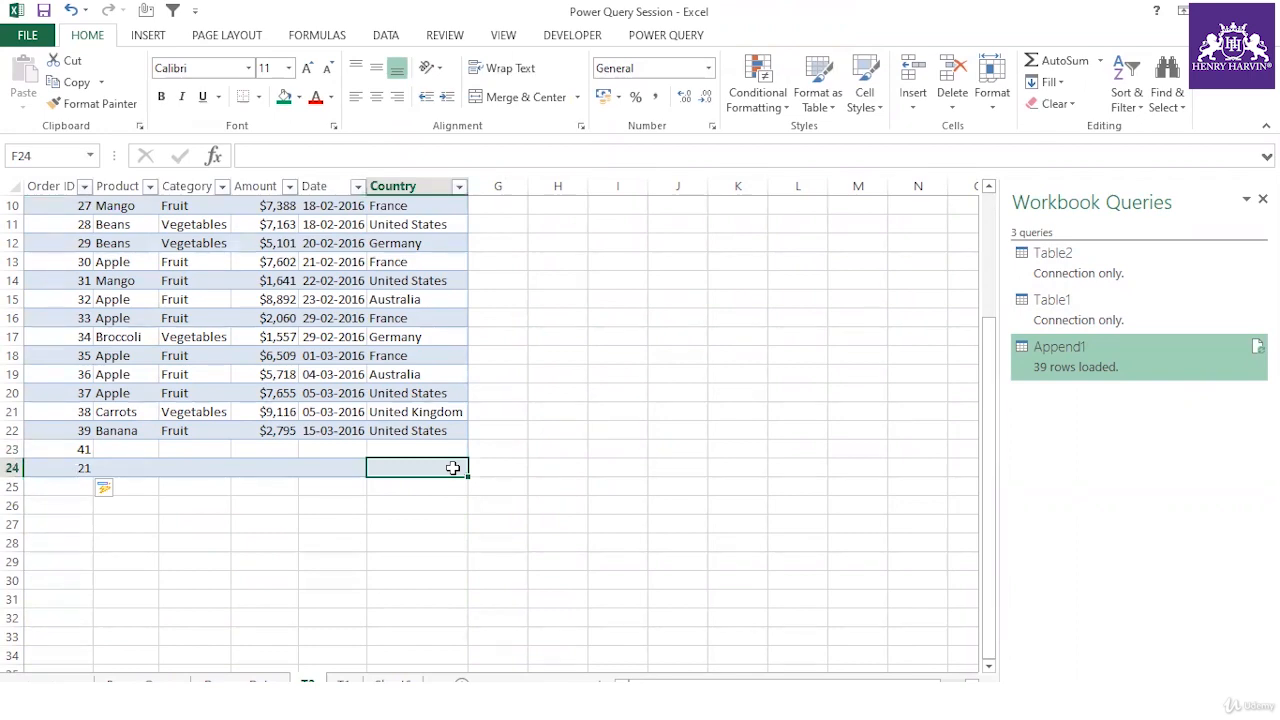
scroll(453, 468, "up", 3)
scroll(453, 468, "down", 3)
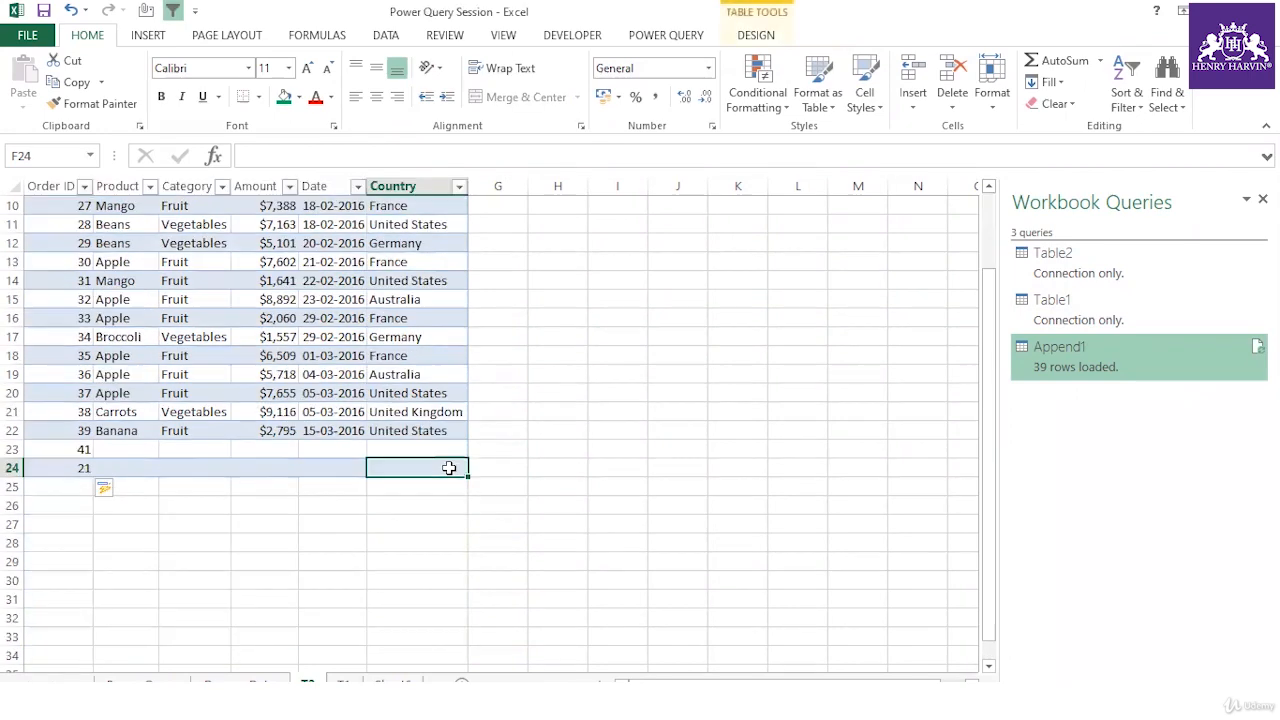
left_click(70, 489)
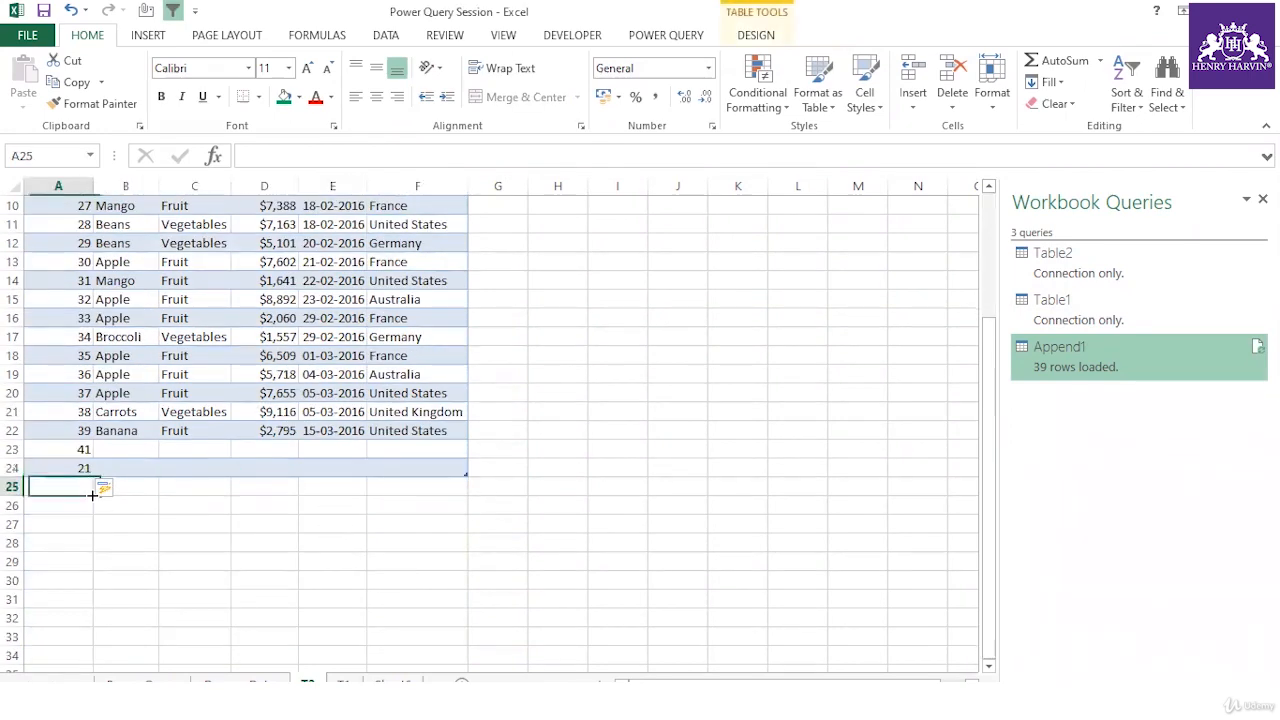
type("123")
left_click(137, 538)
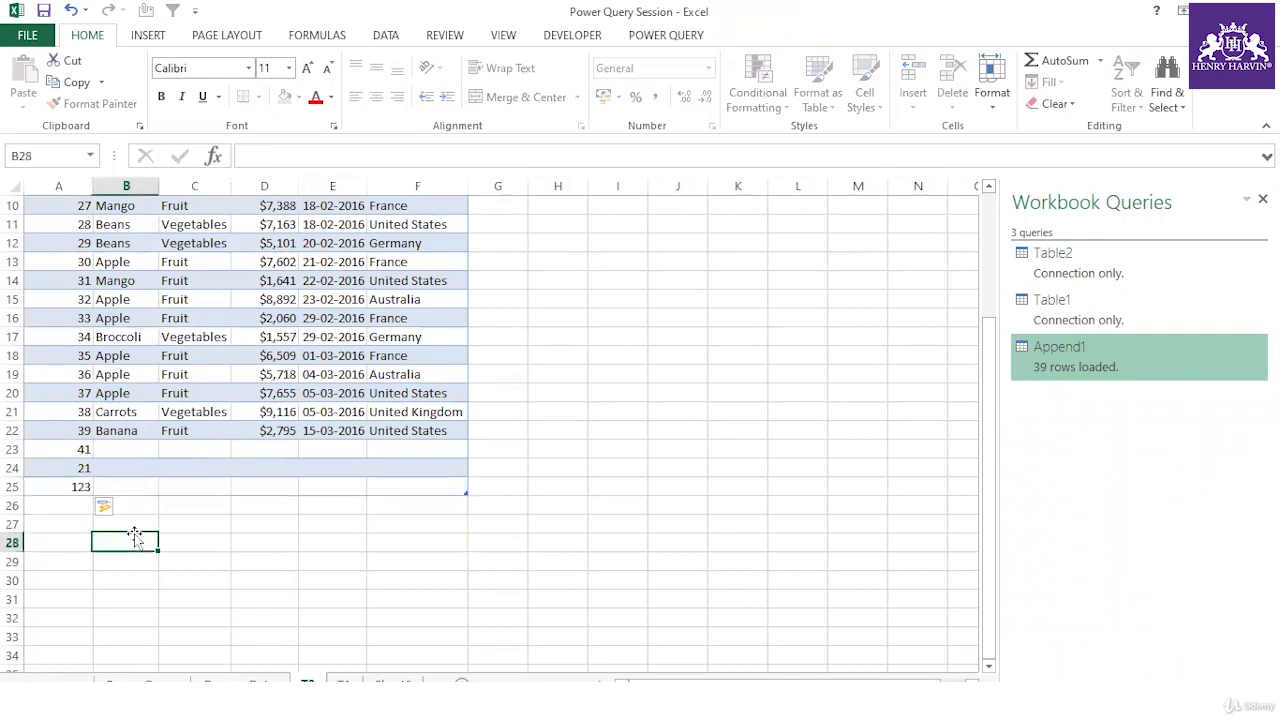
left_click(282, 350)
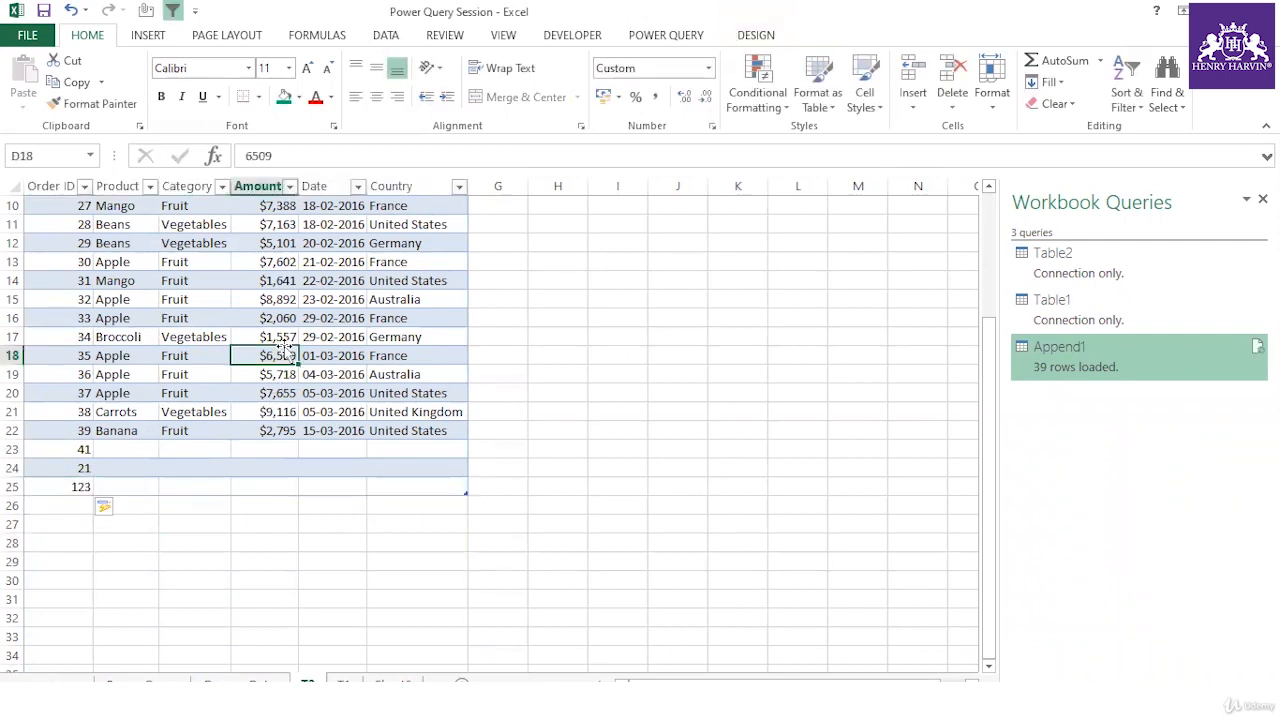
left_click(756, 35)
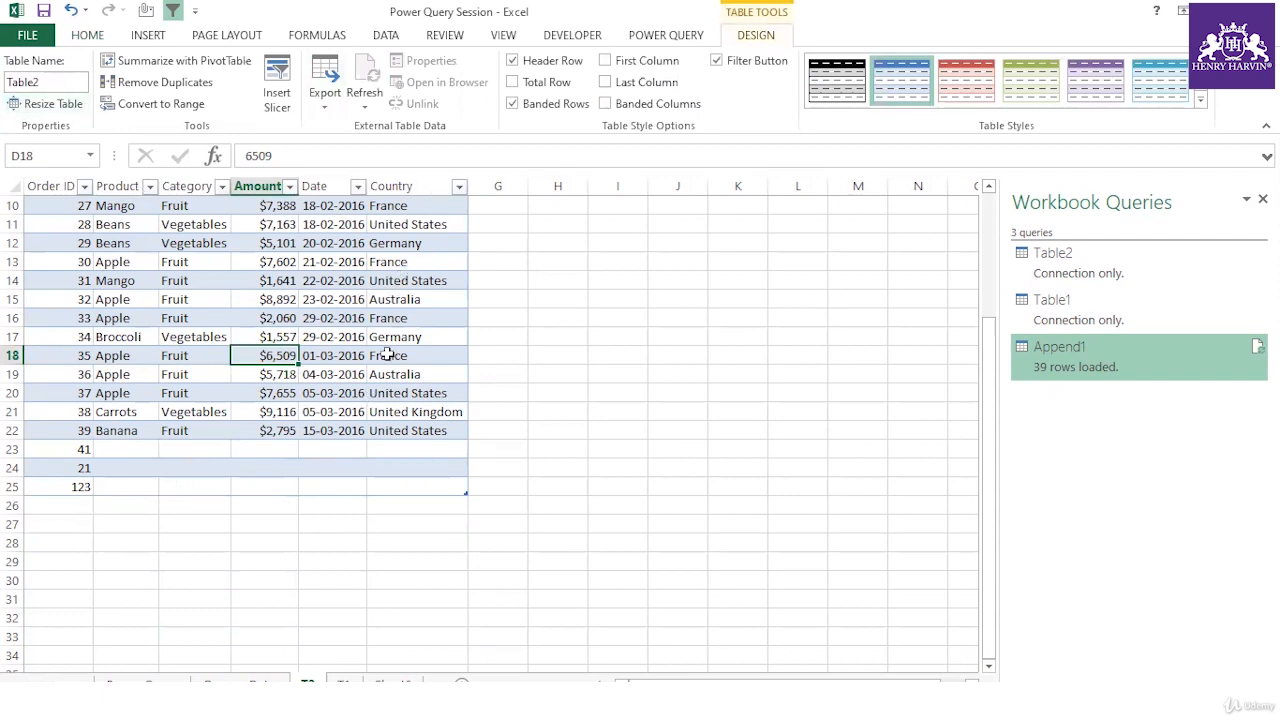
Enter the products Orange, Orange1 and Orange231 for the new Table2 rows in cells B23 to B25
scroll(400, 354, "up", 3)
scroll(414, 243, "down", 5)
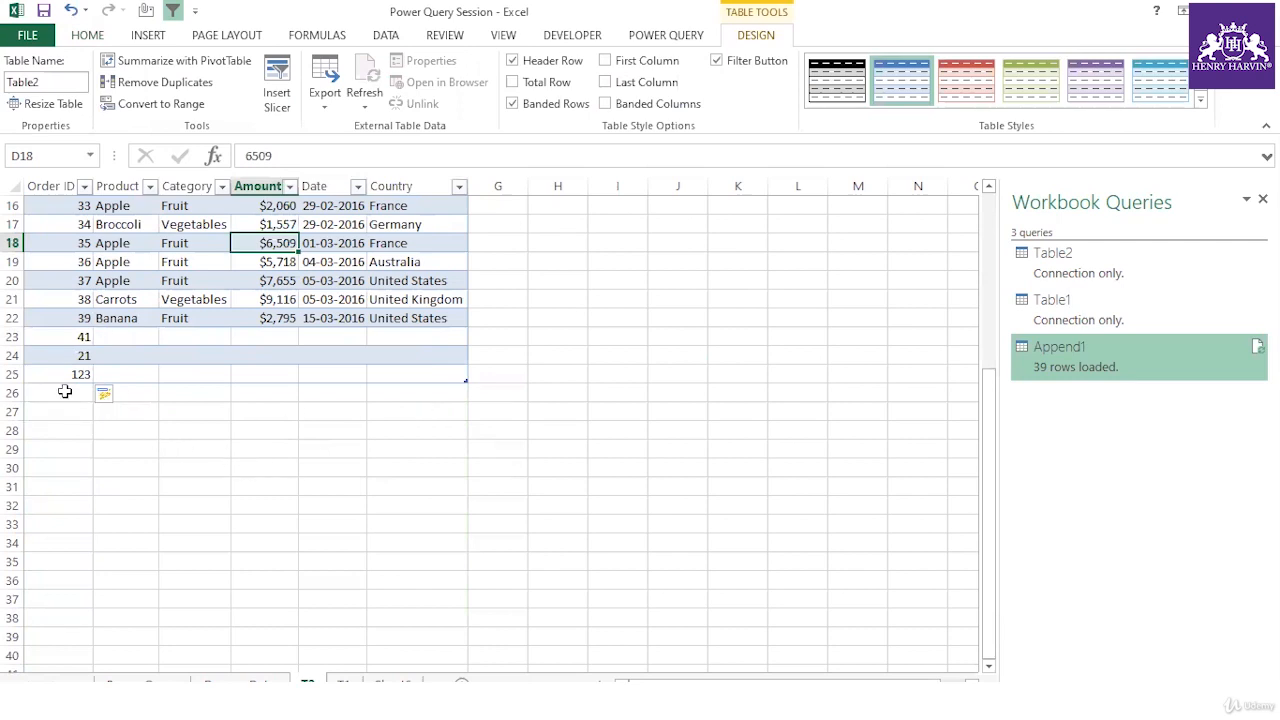
left_click(132, 338)
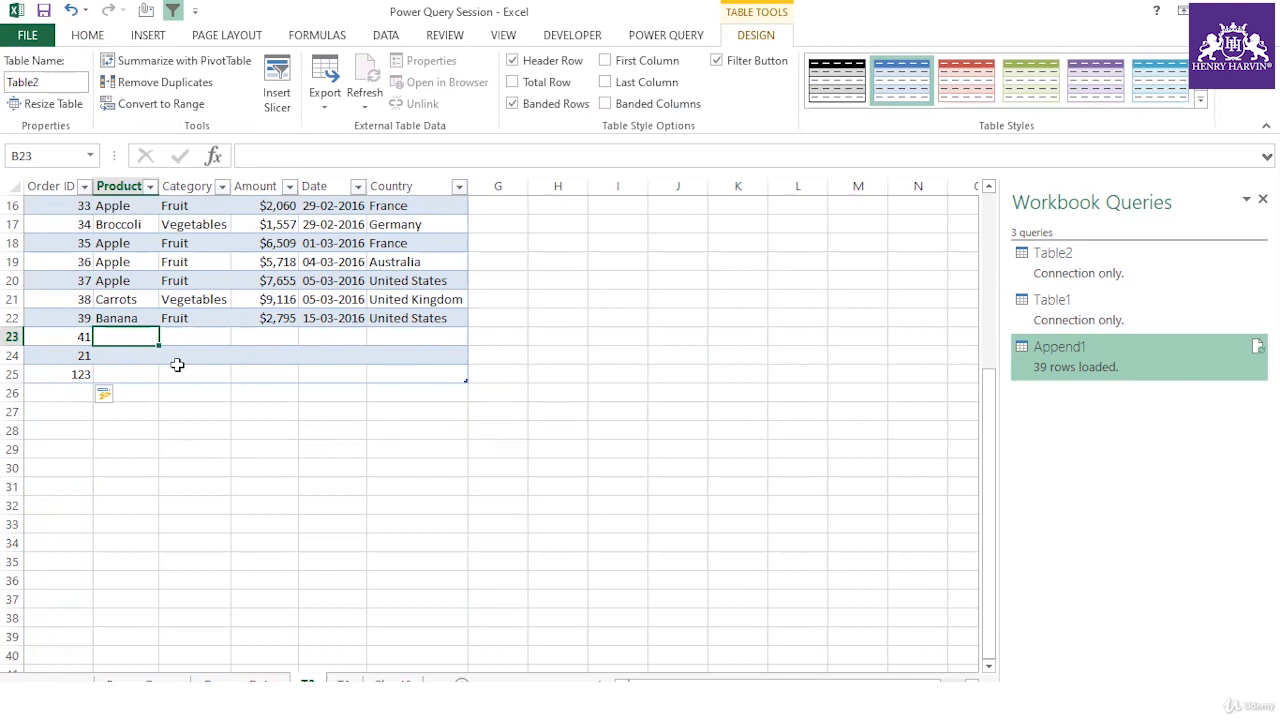
type("Orange")
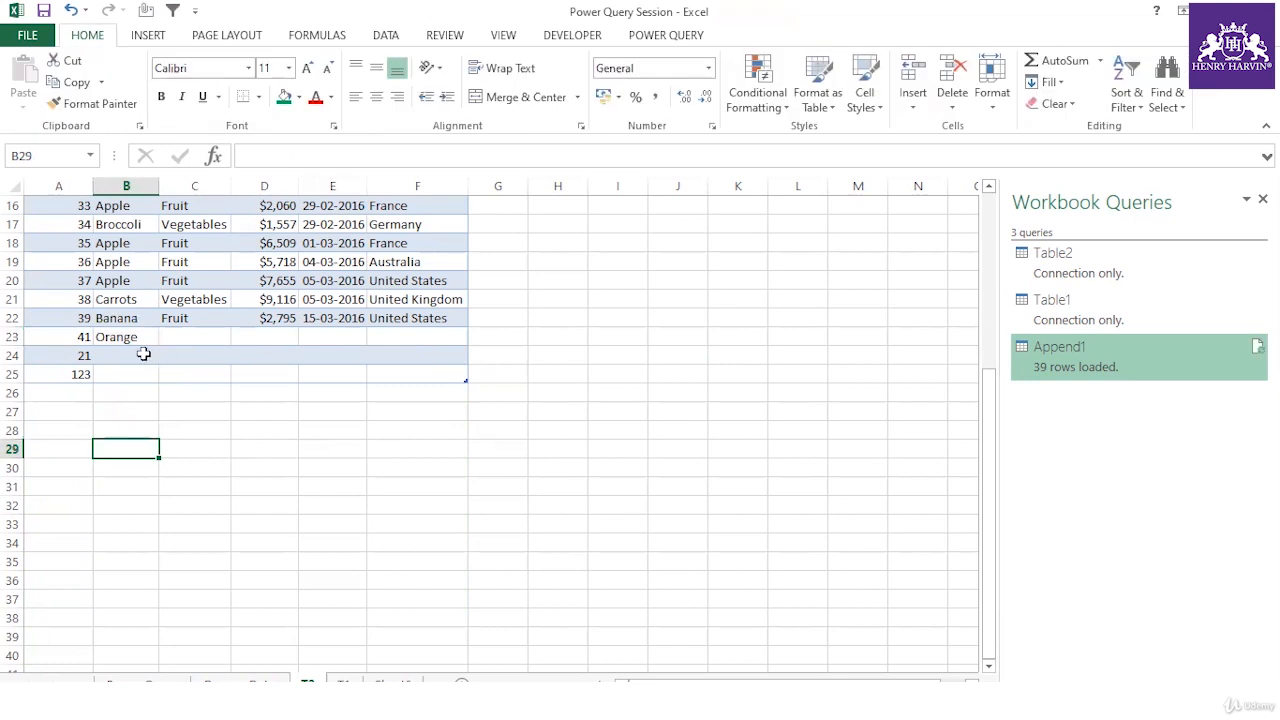
left_click(137, 355)
type("Orange1")
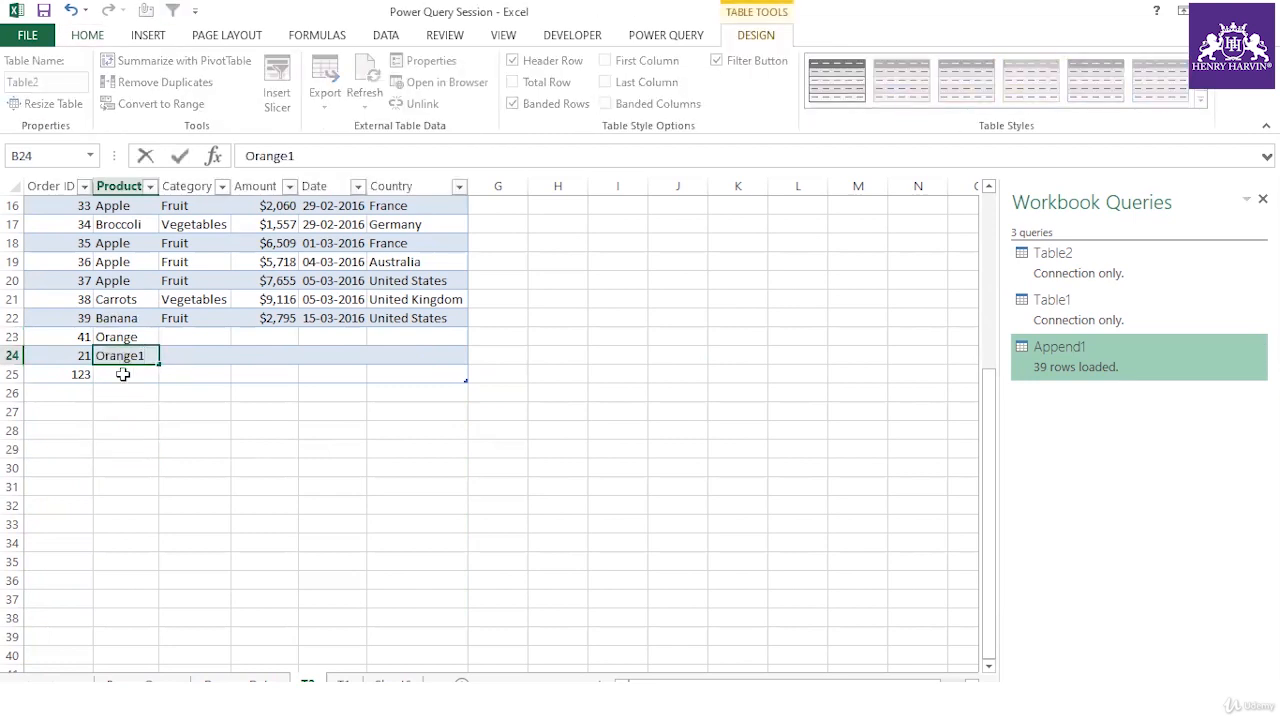
left_click(122, 374)
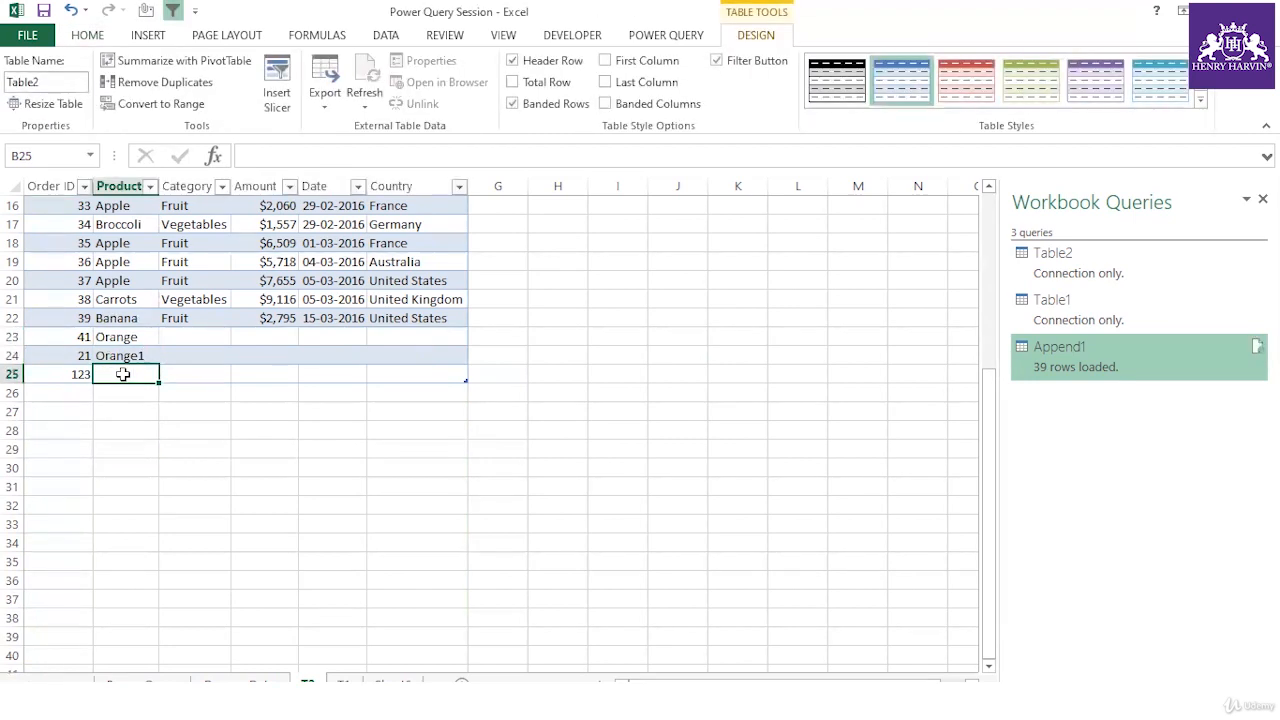
type("Orange")
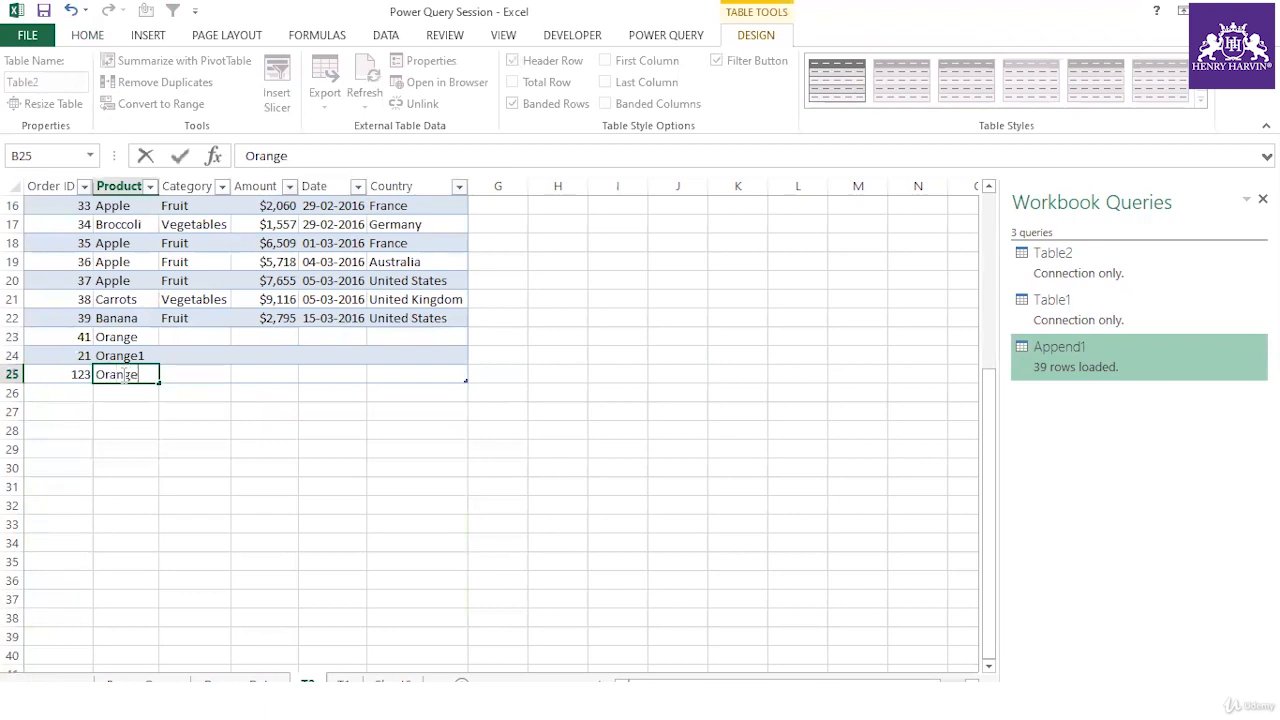
type("231")
left_click(123, 434)
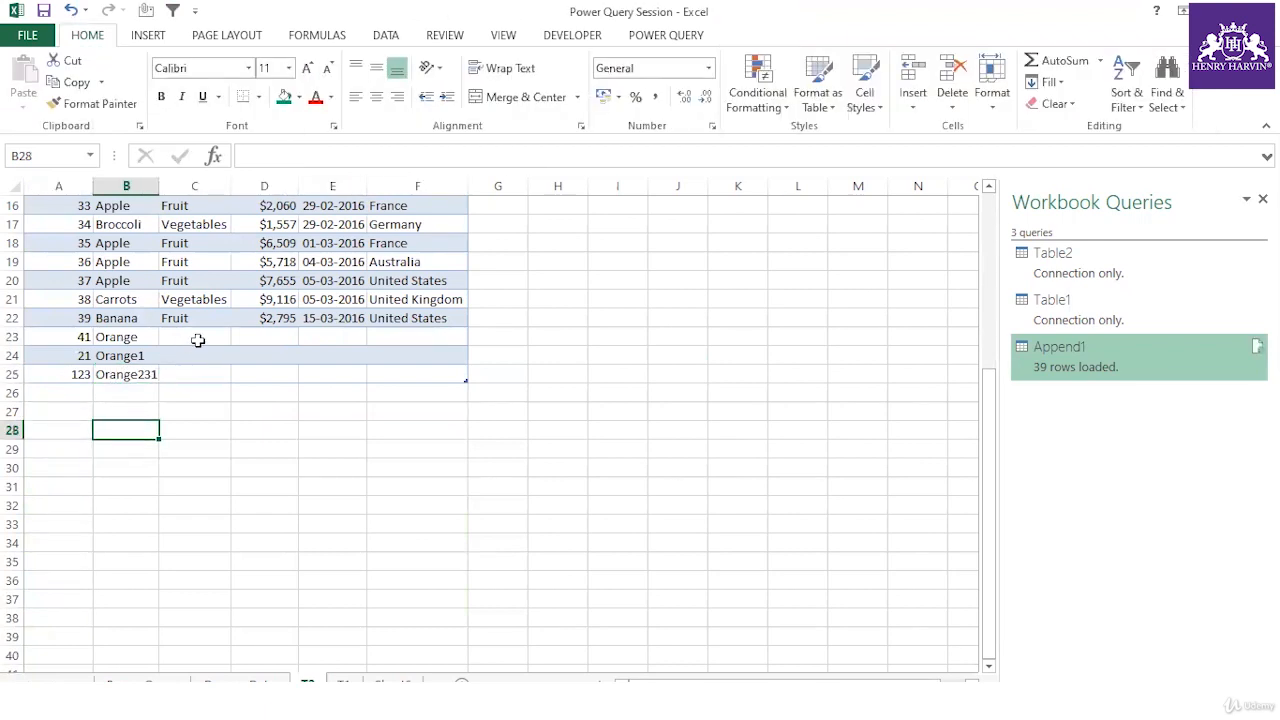
Enter the amounts 123, 456 and 789 for the new Table2 rows in cells D23 to D25
left_click(264, 334)
type("123")
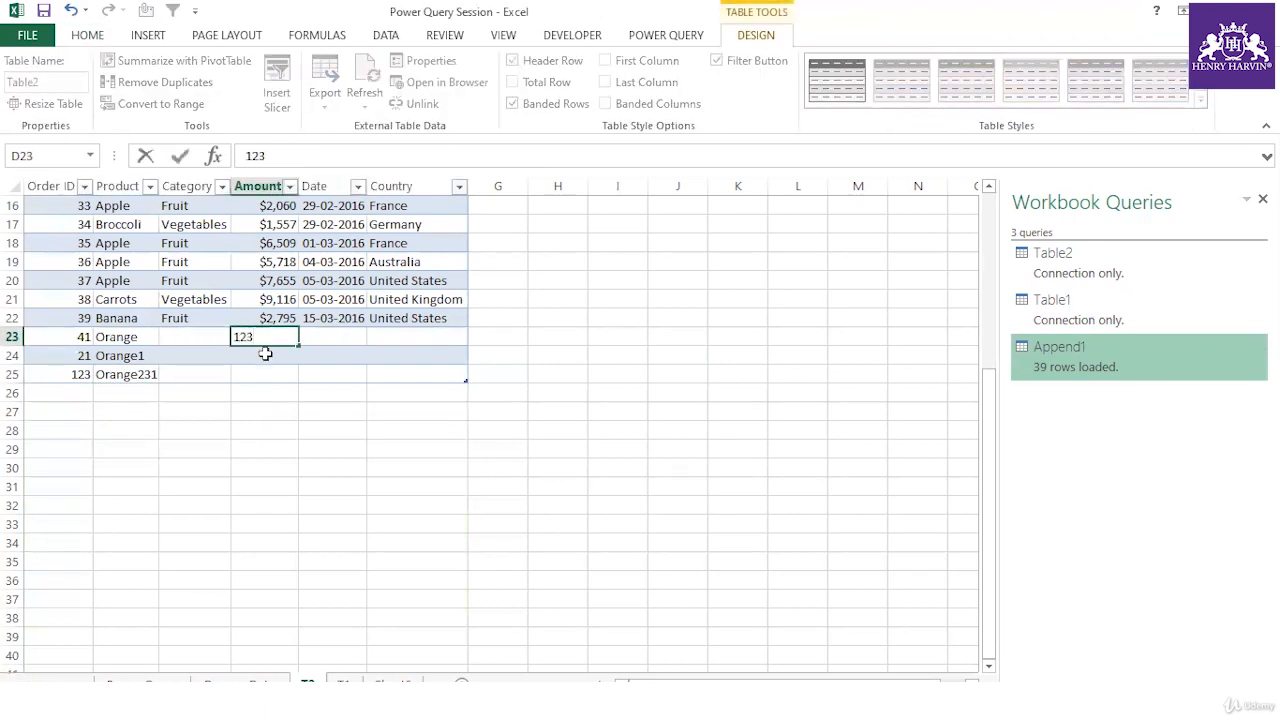
left_click(265, 354)
type("456")
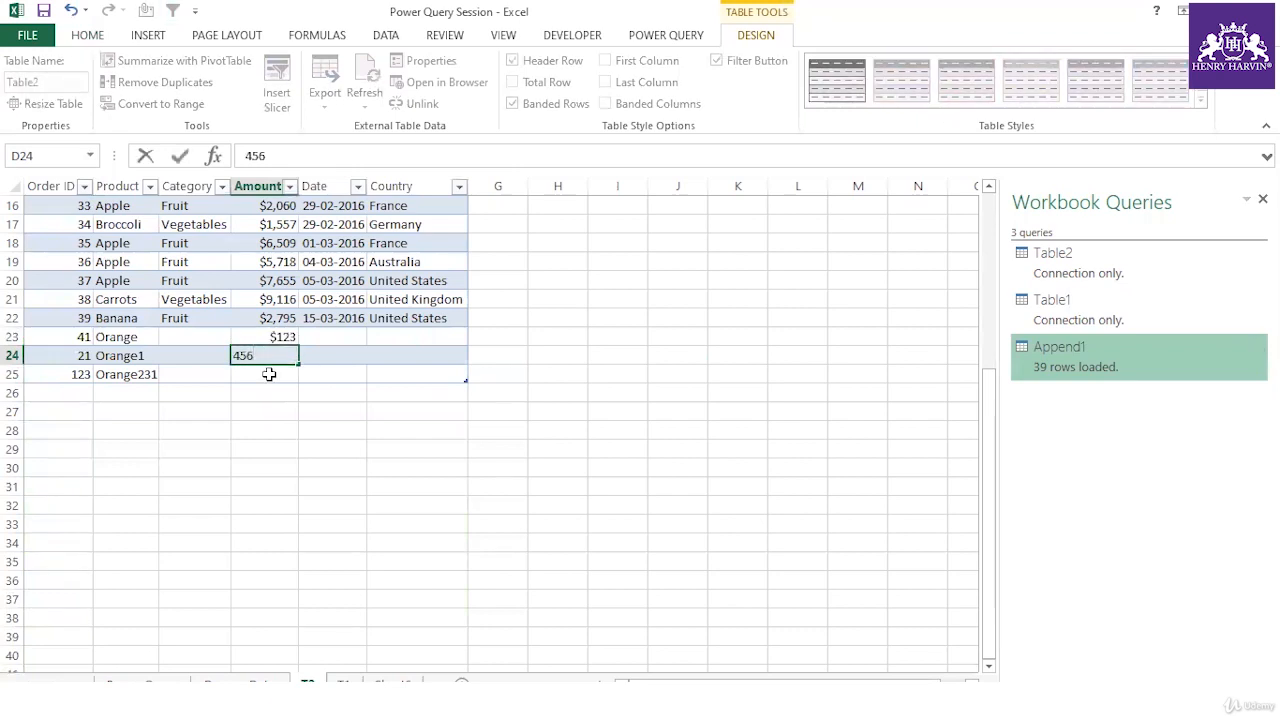
left_click(266, 374)
type("789")
left_click(264, 449)
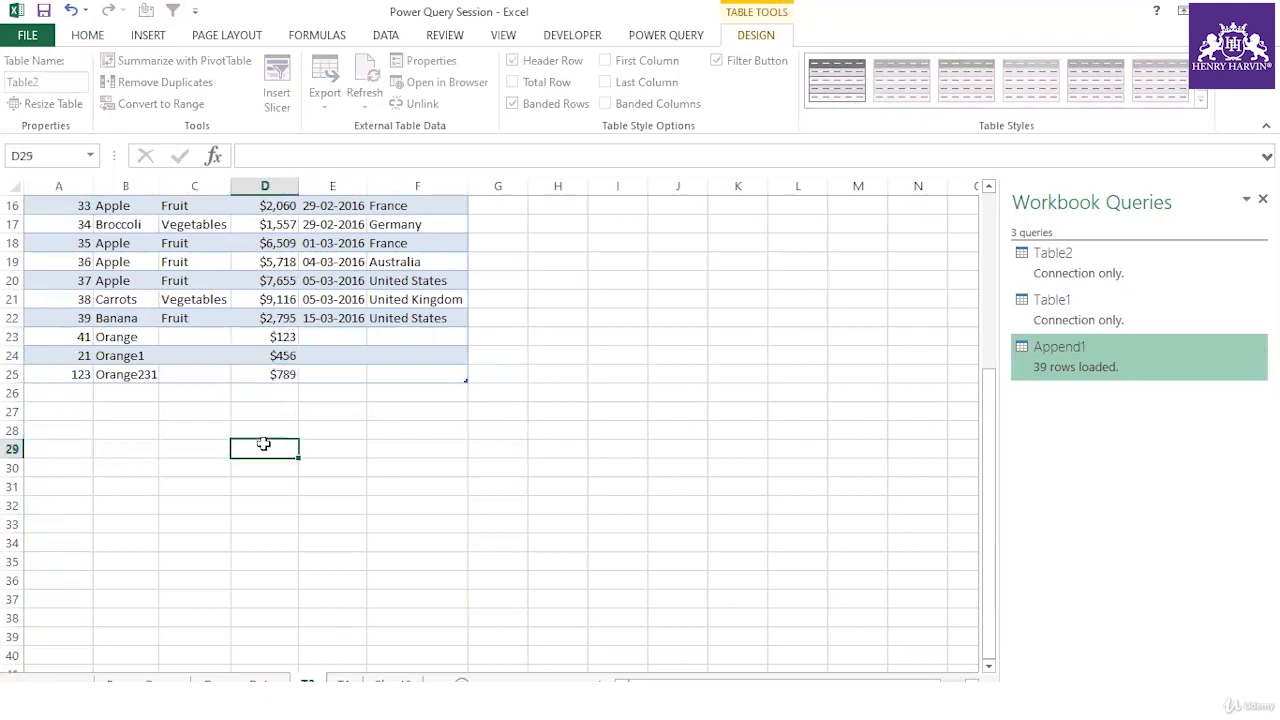
Review the three new Table2 rows, and check the end of the Append1 table for them
left_click(205, 317)
left_click_drag(80, 336, 266, 375)
scroll(214, 400, "down", 10)
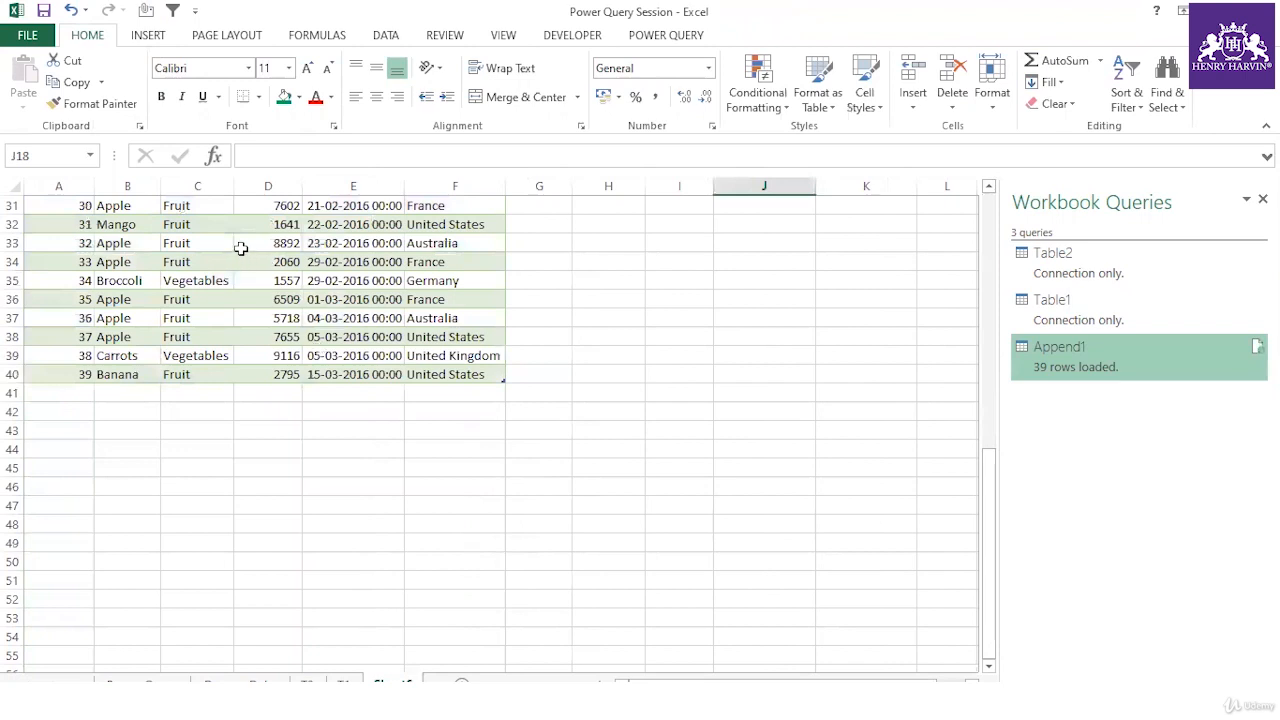
Refresh the Append1 table on its sheet and select its three new rows, A41 to F43
right_click(241, 248)
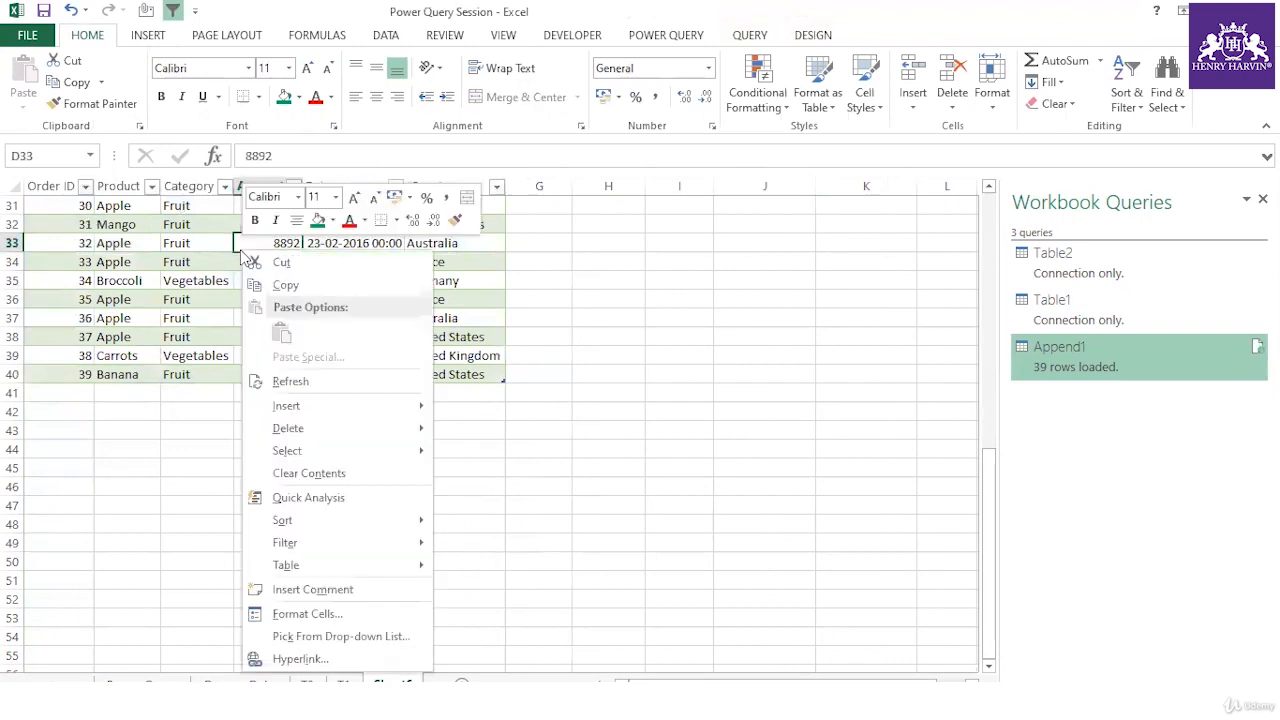
left_click(311, 384)
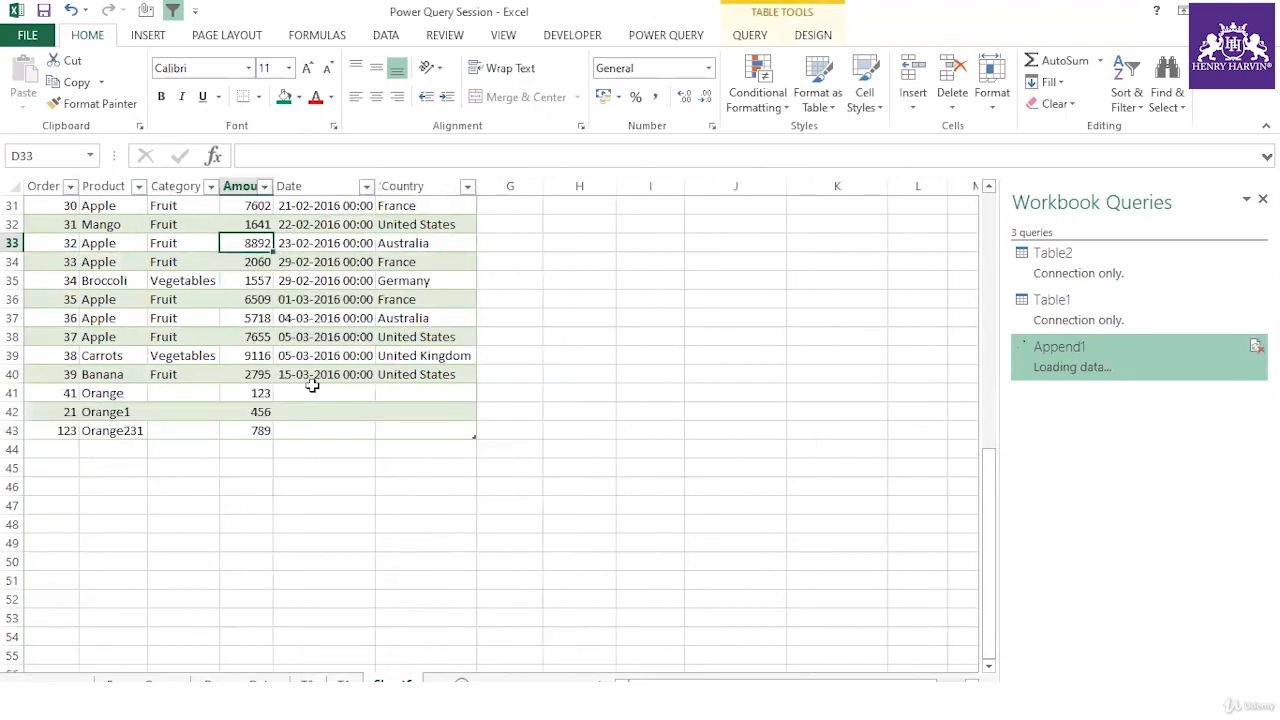
left_click_drag(70, 398, 458, 427)
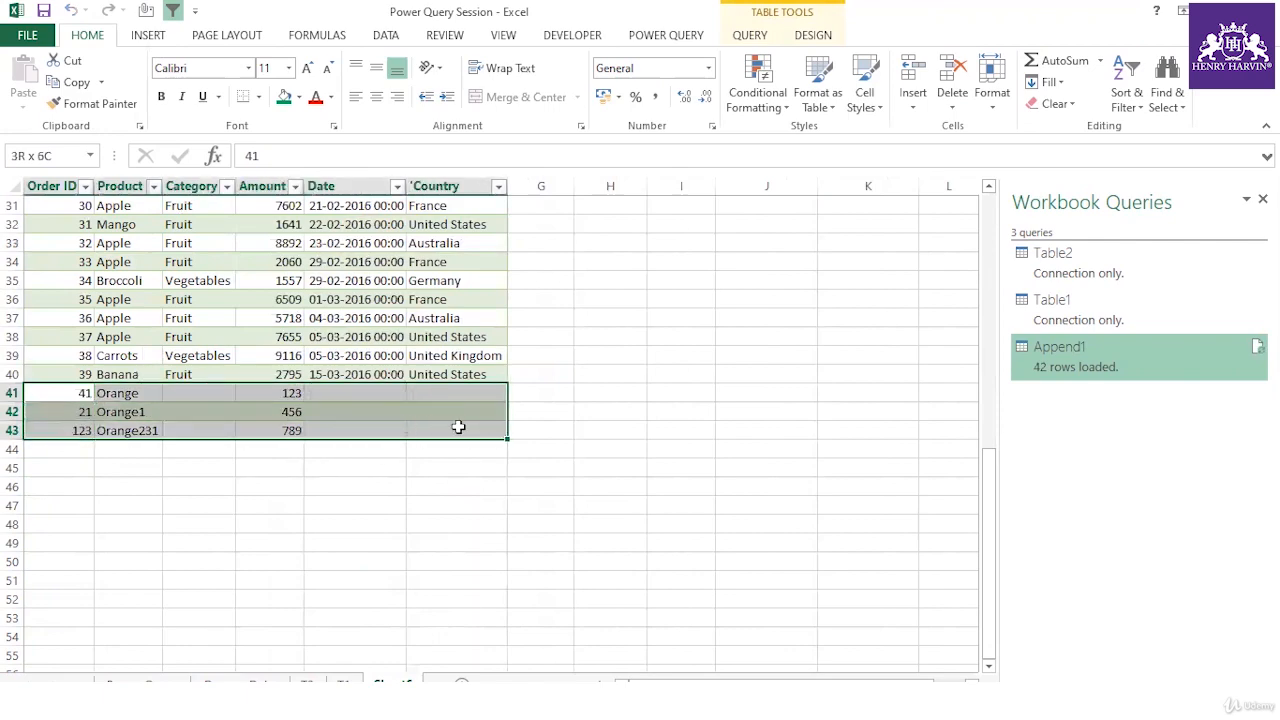
scroll(371, 455, "up", 10)
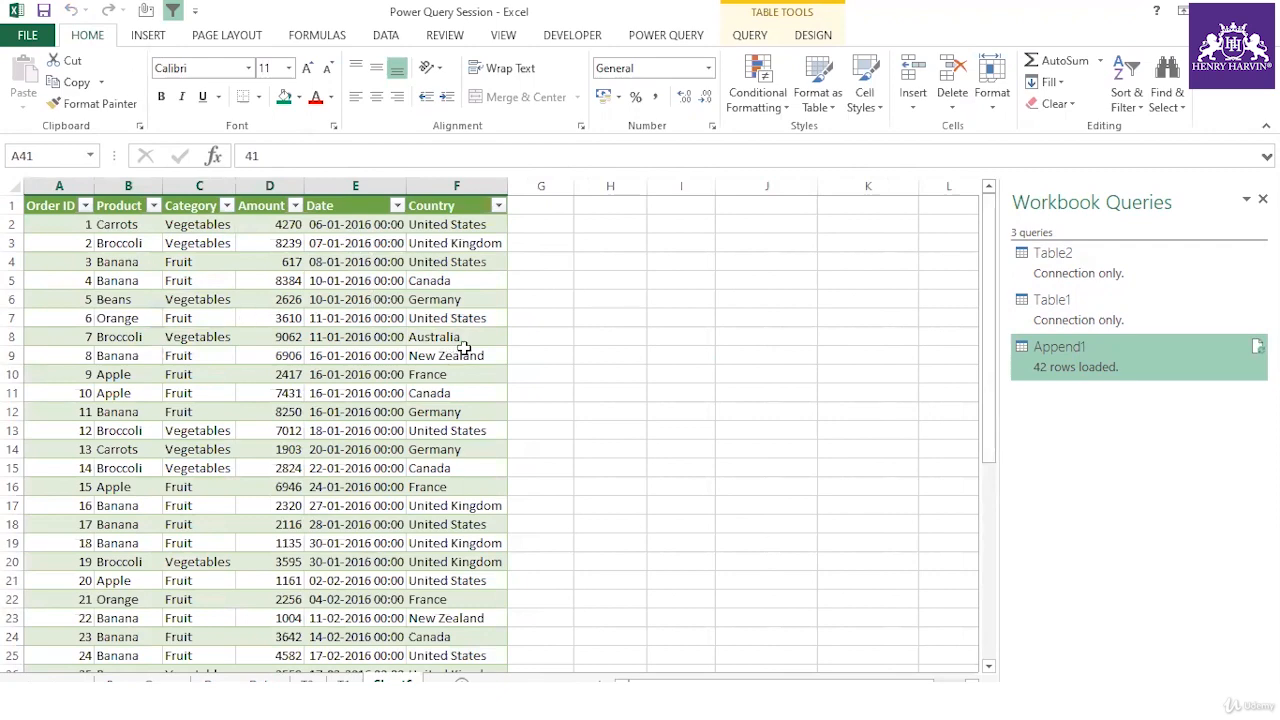
Check the T2 and T1 source tables, then refresh the Append1 query and view its preview
left_click(344, 684)
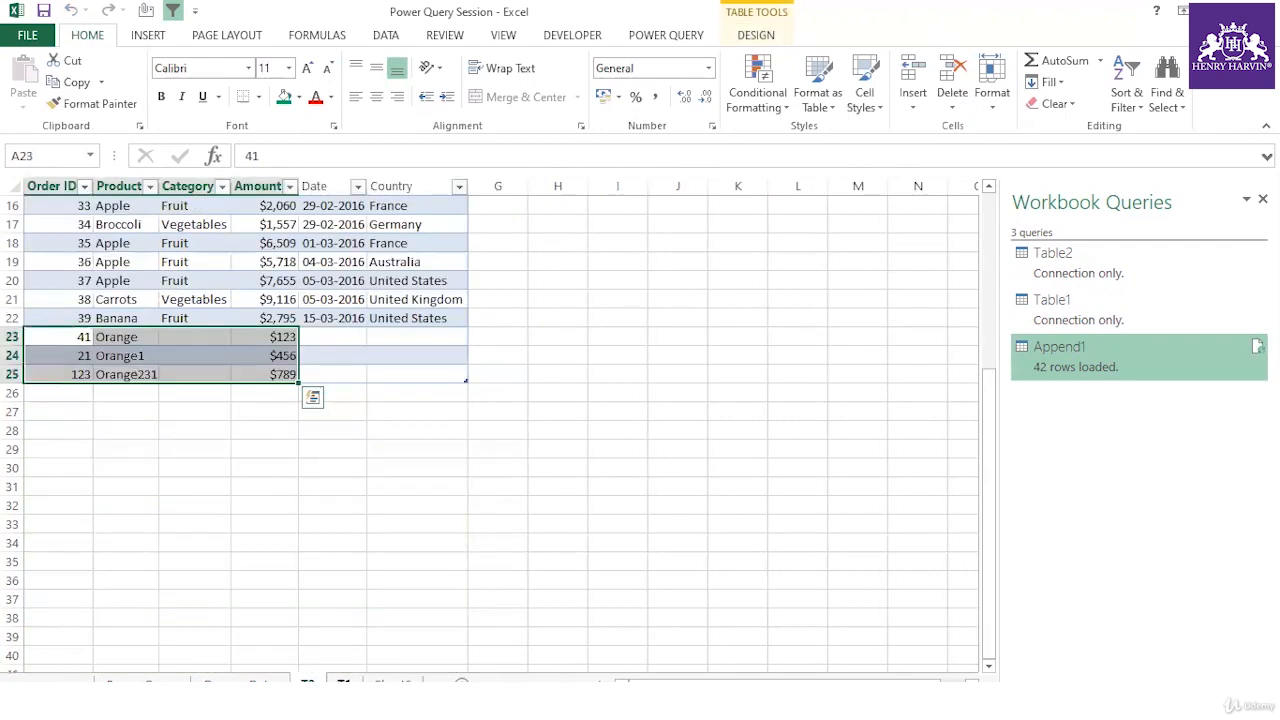
left_click(344, 684)
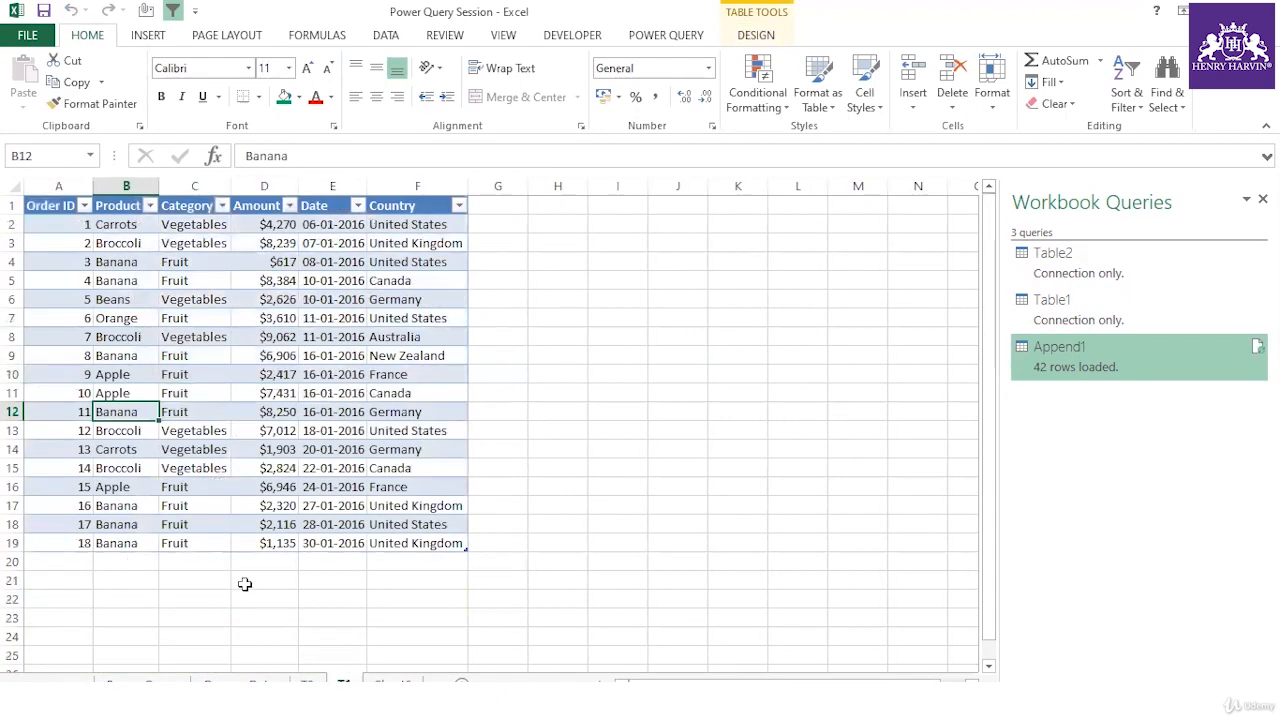
left_click(392, 684)
right_click(1089, 362)
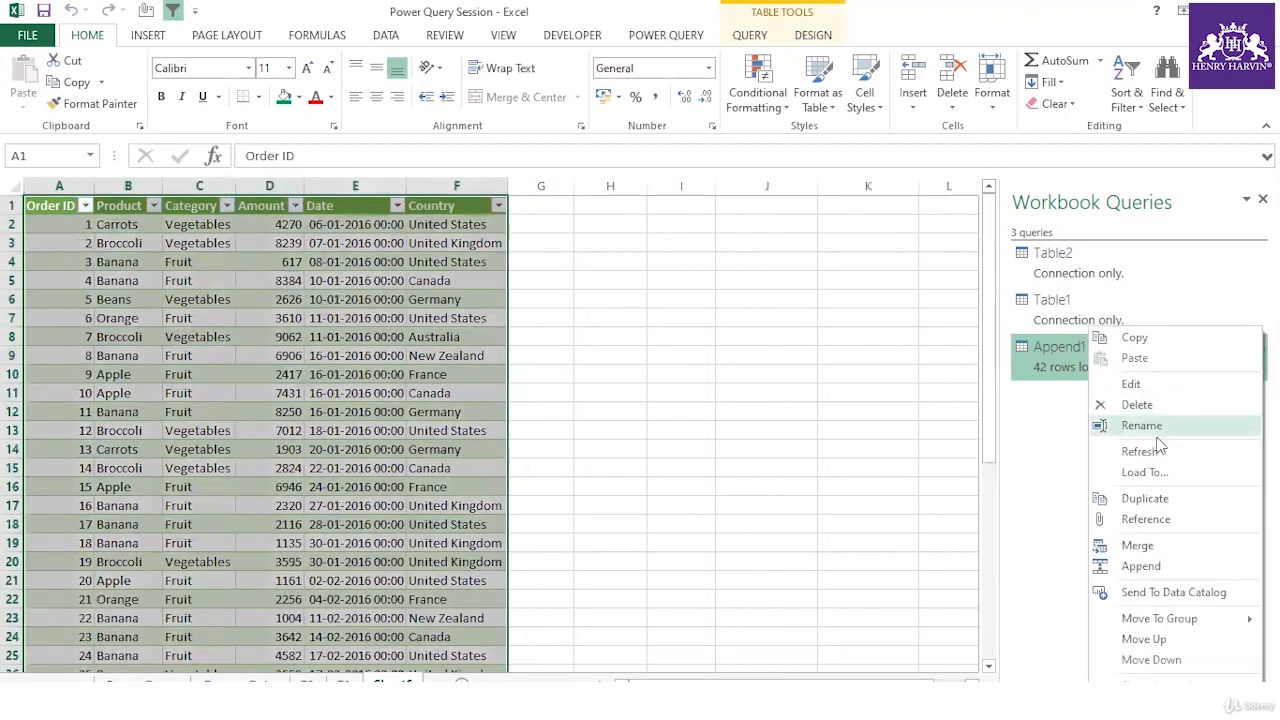
left_click(1150, 451)
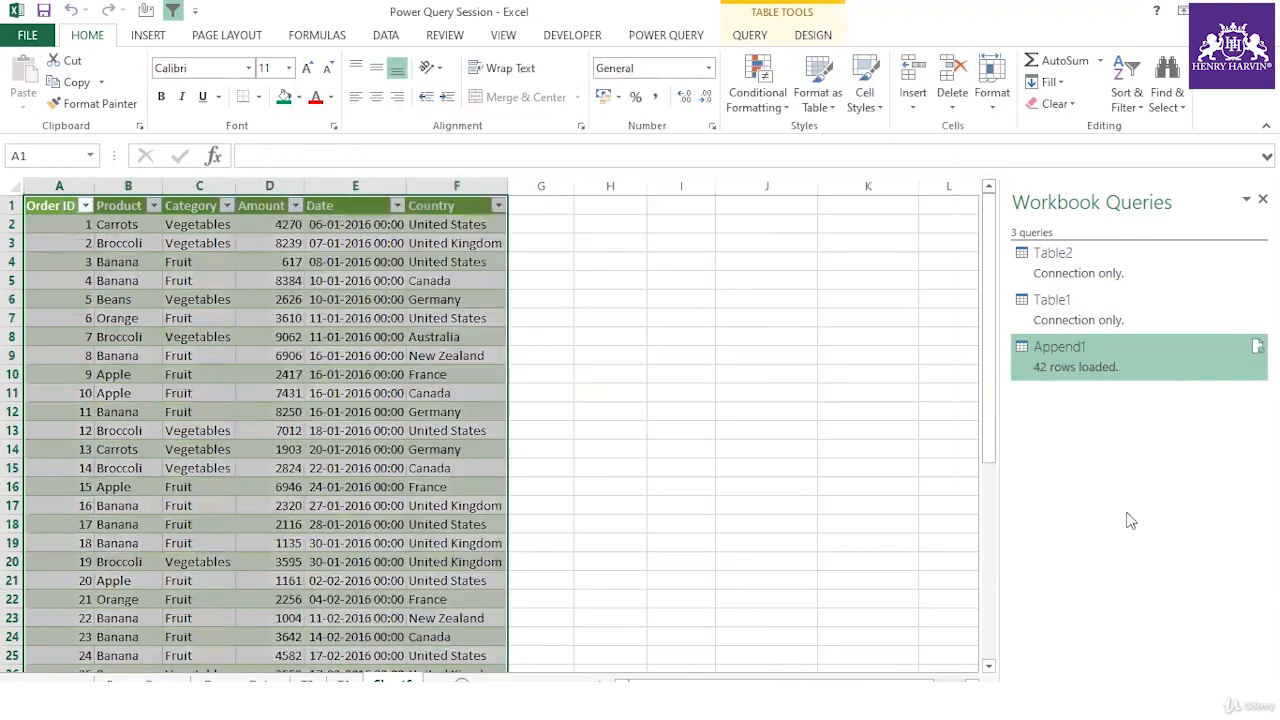
mouse_move(1126, 374)
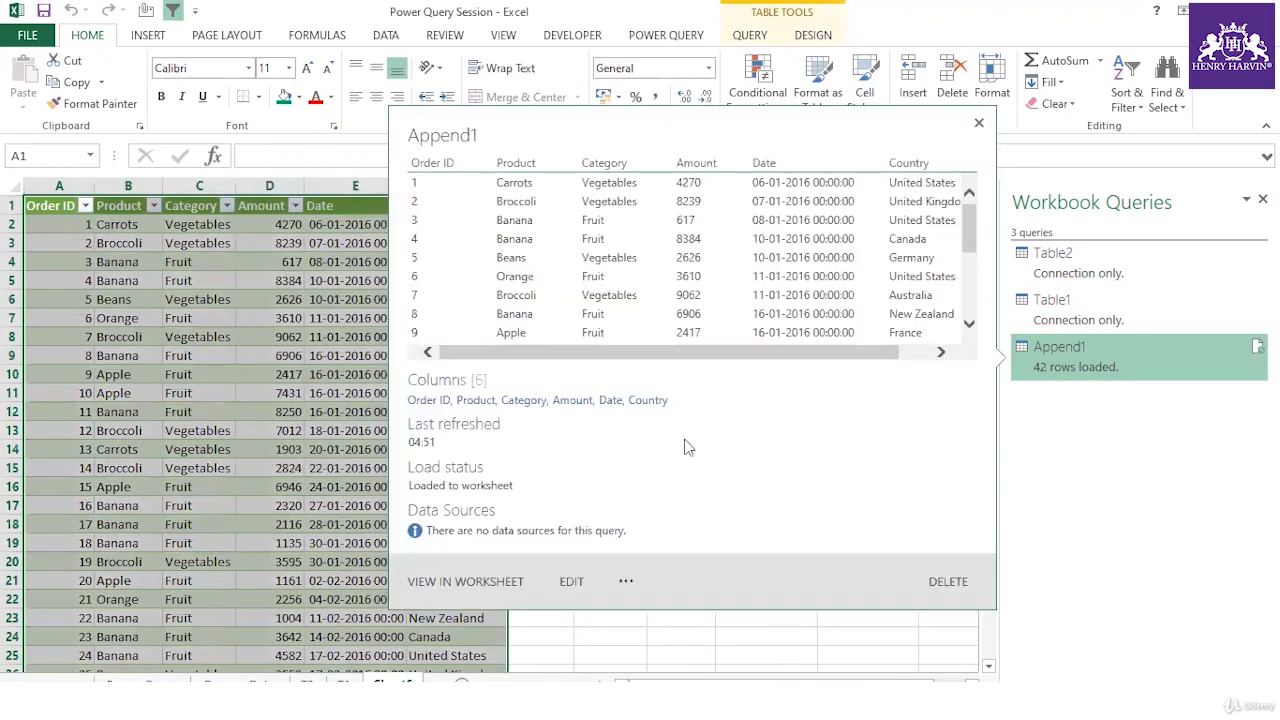
left_click(231, 456)
Add a row to the T1 table by entering the order ID 25678 in cell A20
scroll(194, 354, "down", 5)
key("ctrl+Page_Up")
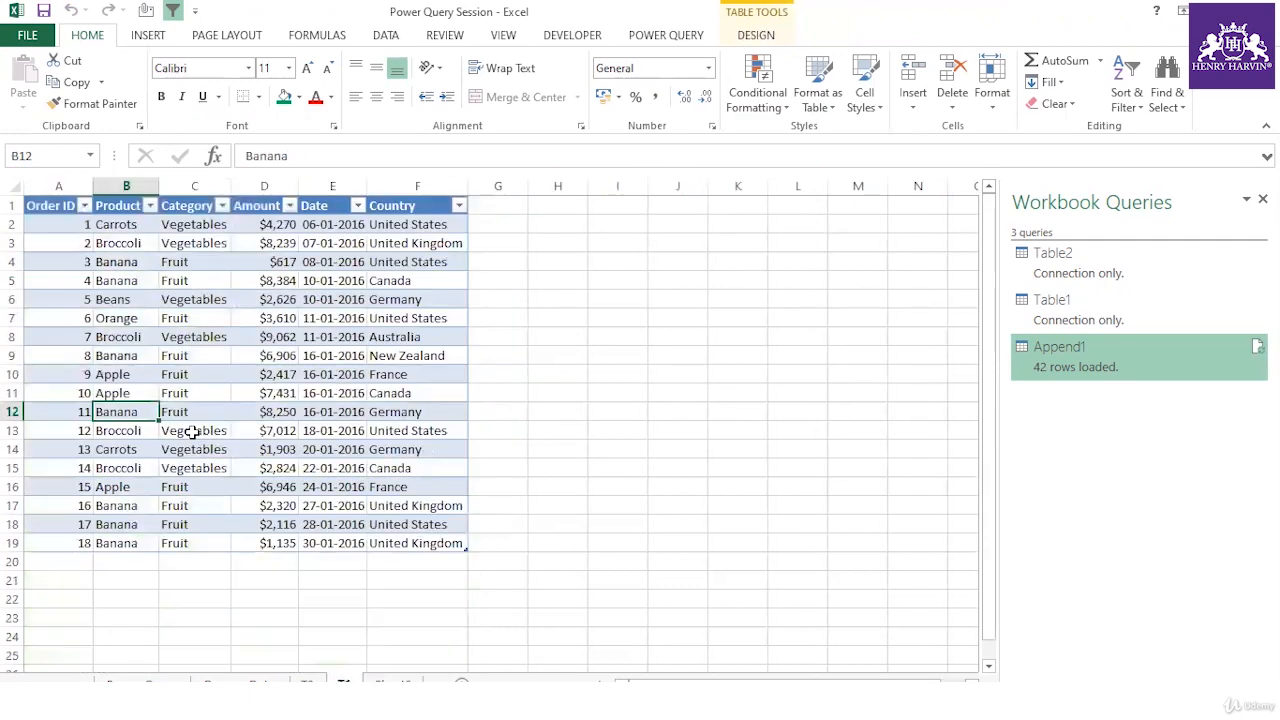
scroll(192, 432, "down", 3)
left_click(80, 391)
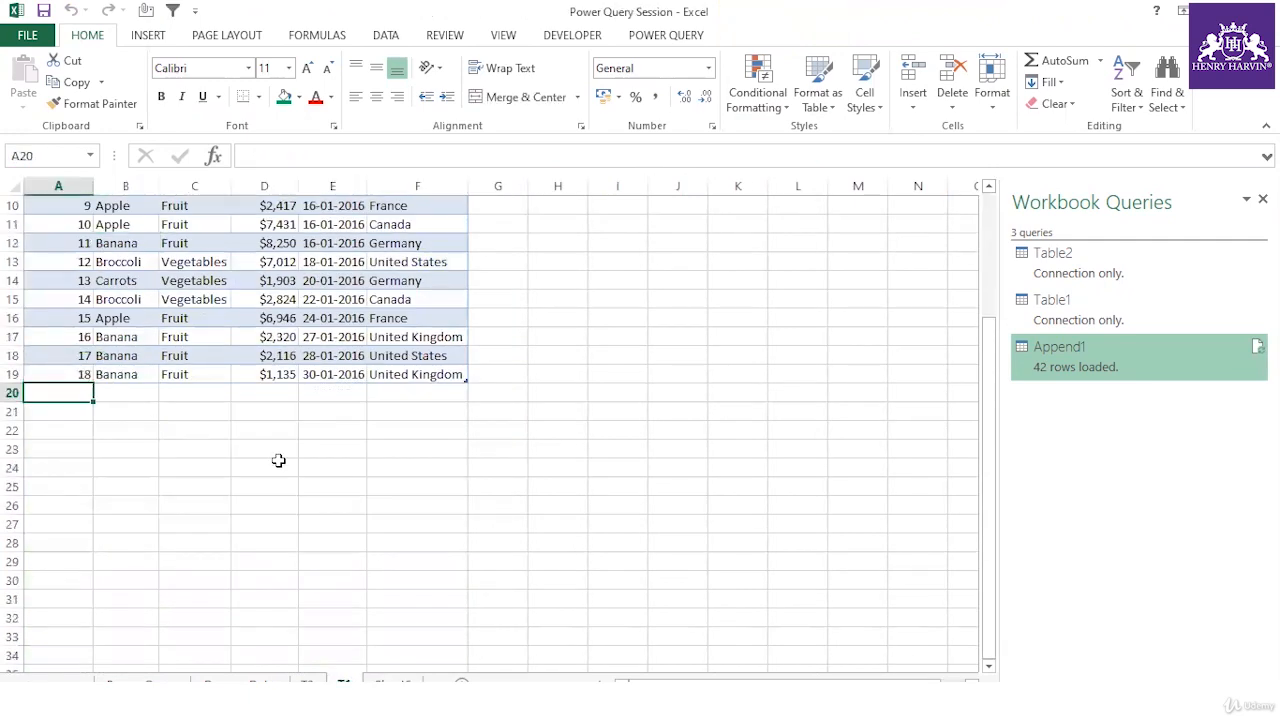
type("25678")
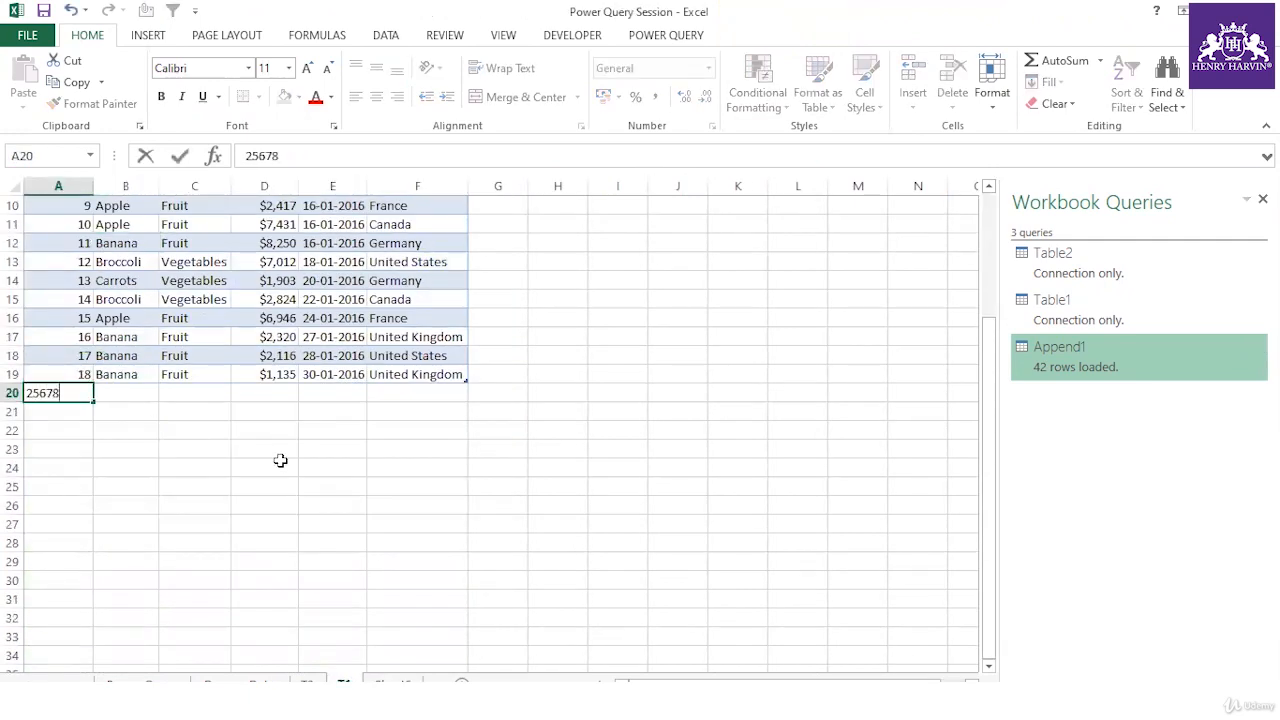
left_click(280, 460)
Enter the product Banana in B20 and the category Fruit in C20 for the new T1 row
left_click(137, 393)
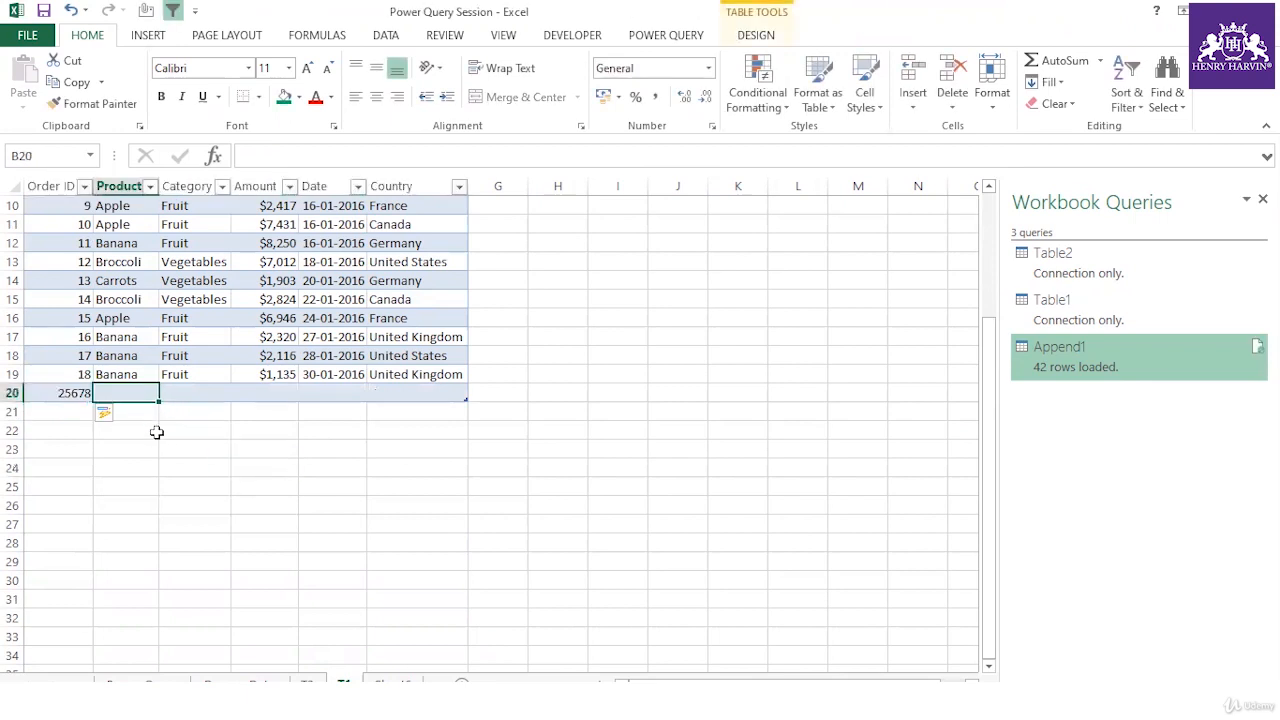
type("BANana")
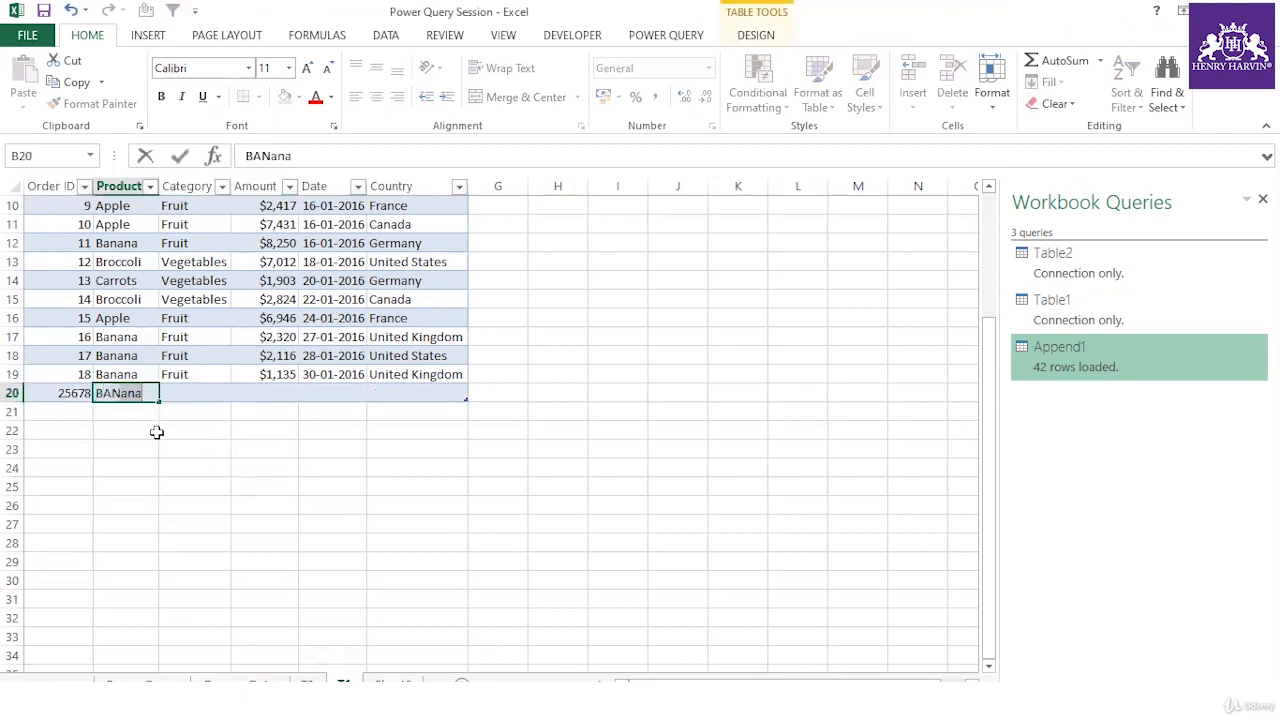
left_click(150, 446)
left_click(190, 394)
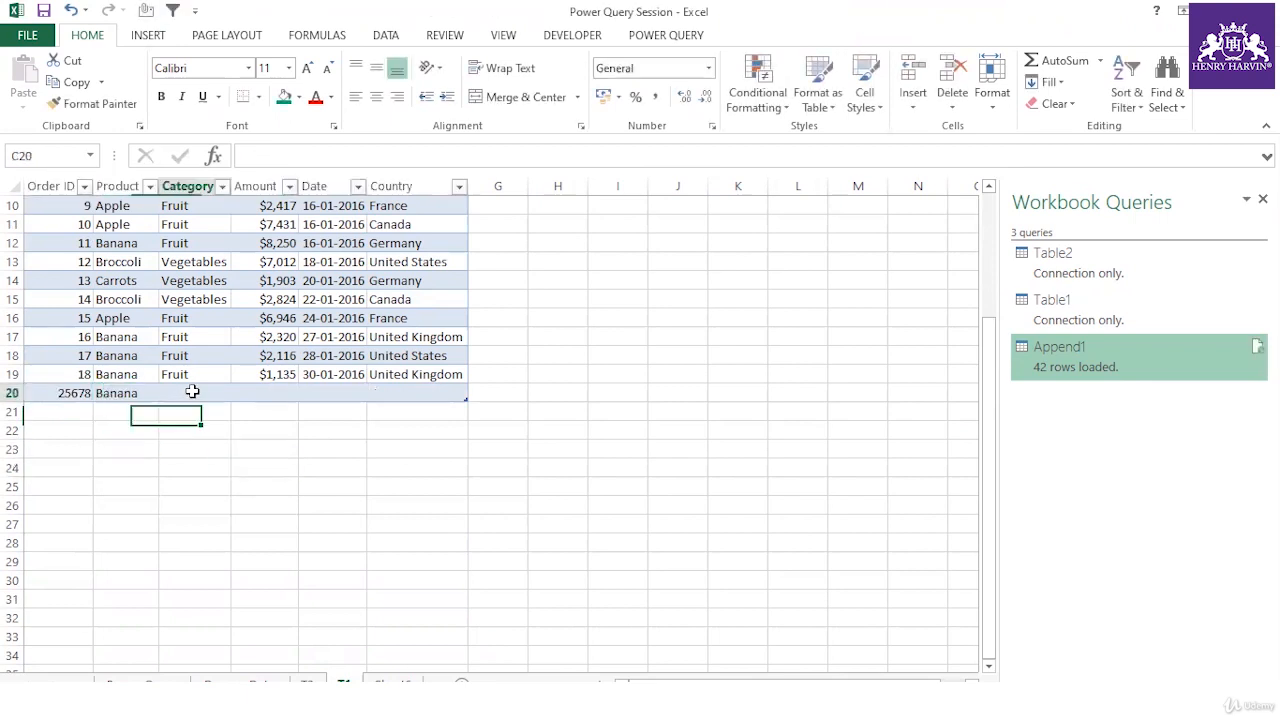
type("fRUit")
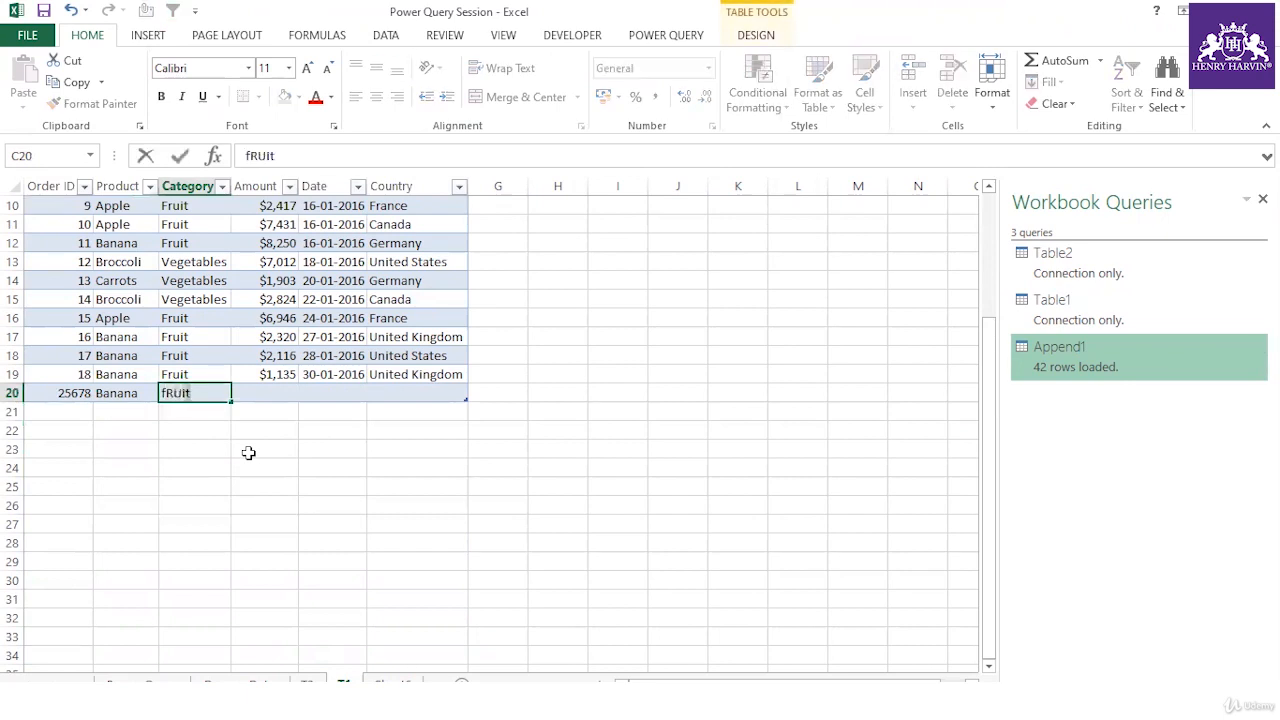
left_click(252, 458)
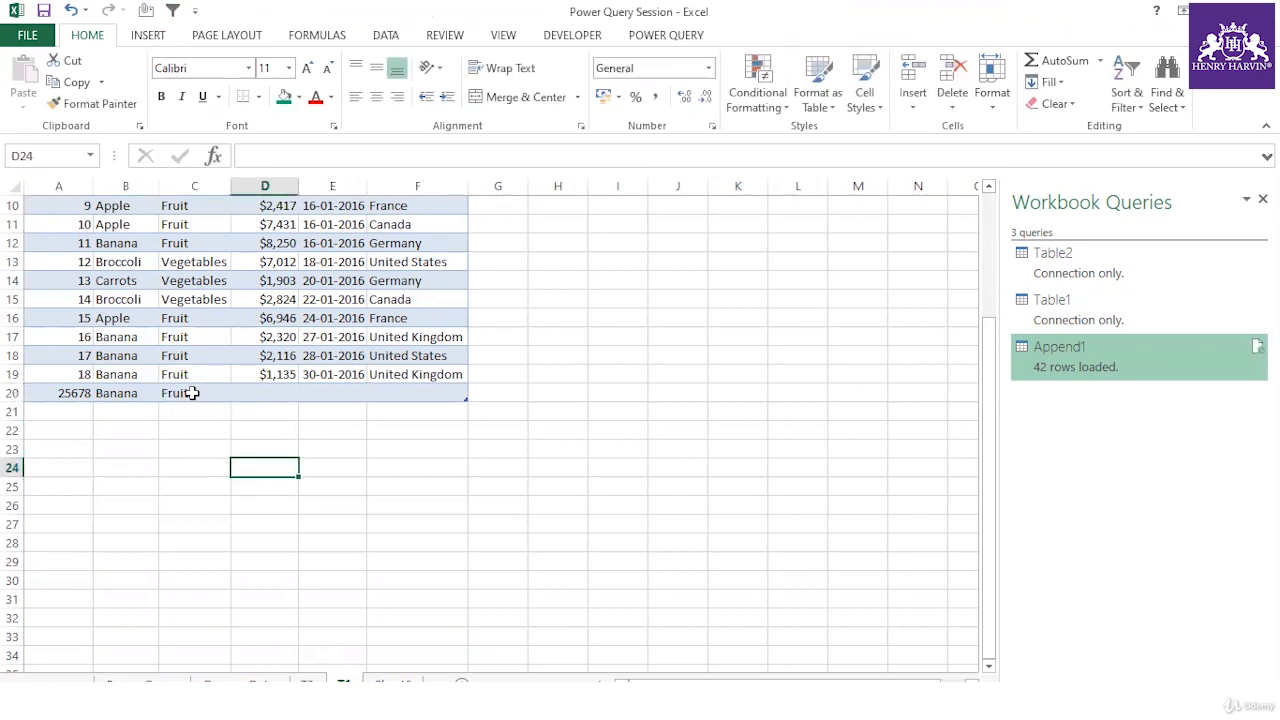
Set the category of the new T1 row to Fruit1 and its amount to 321
left_click(177, 394)
type("1")
left_click(272, 393)
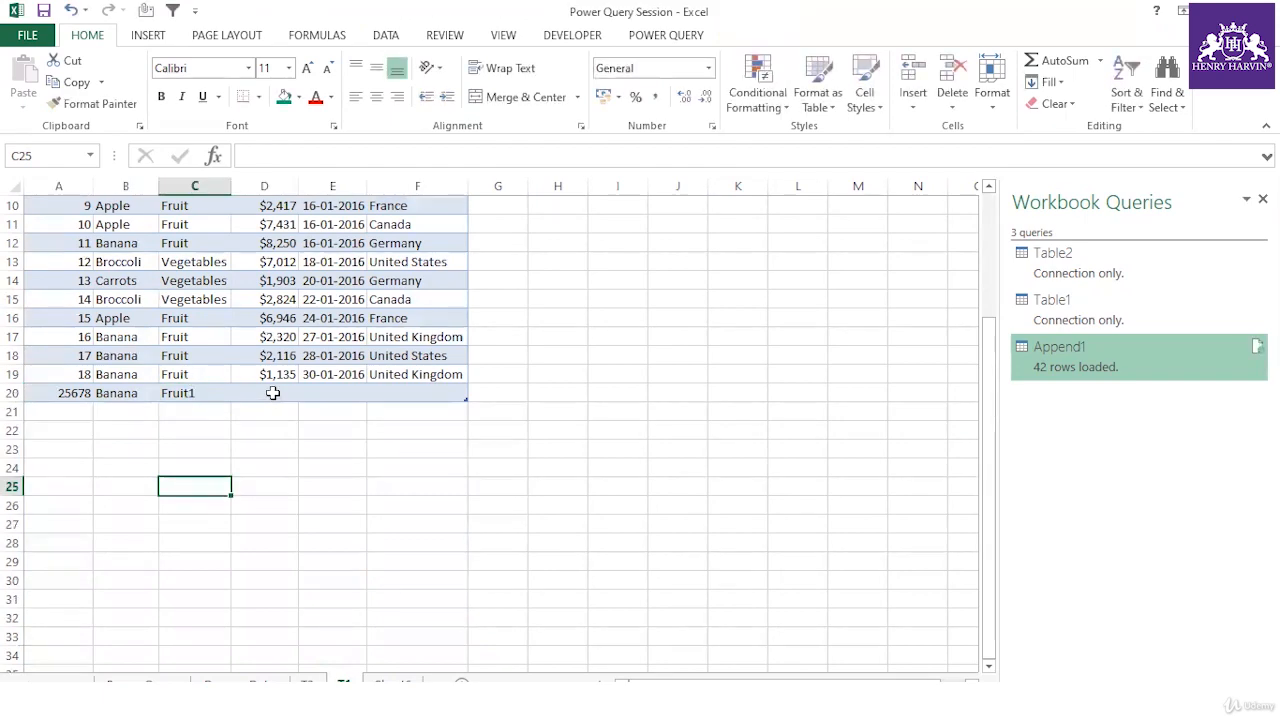
type("321")
left_click(263, 482)
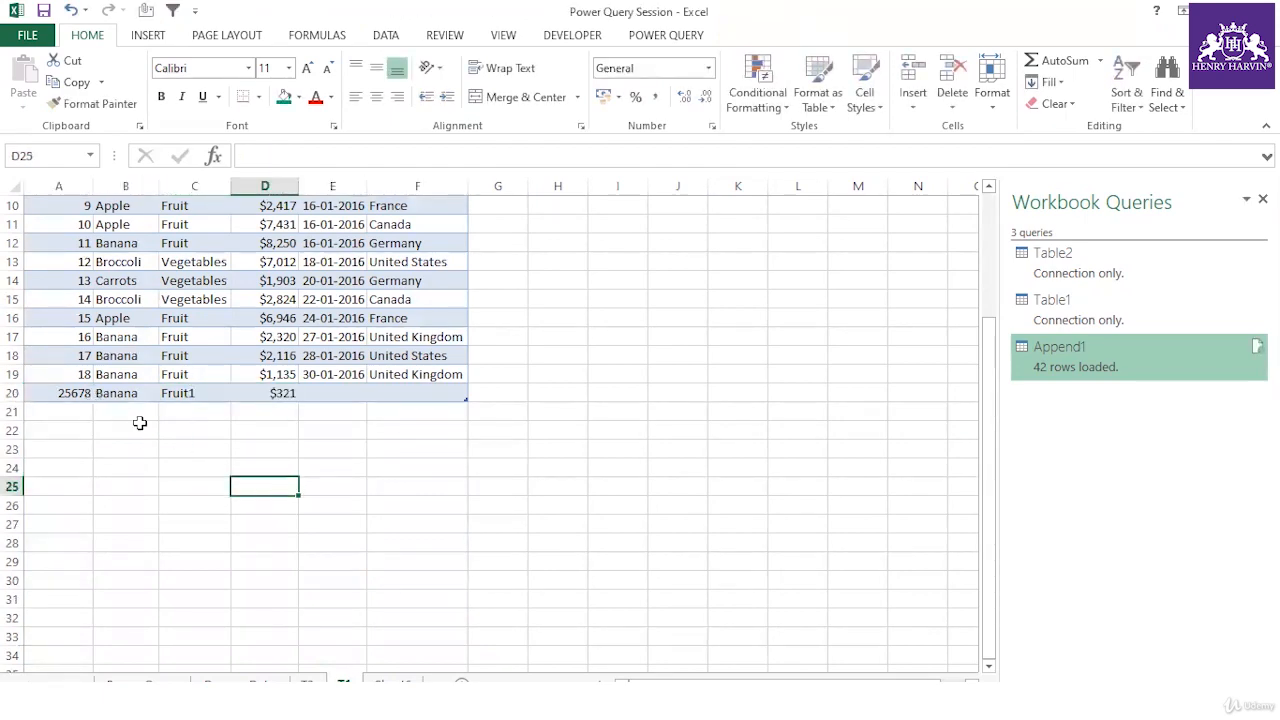
Refresh the Append1 table to load the row added to T1
left_click(392, 682)
scroll(217, 543, "down", 7)
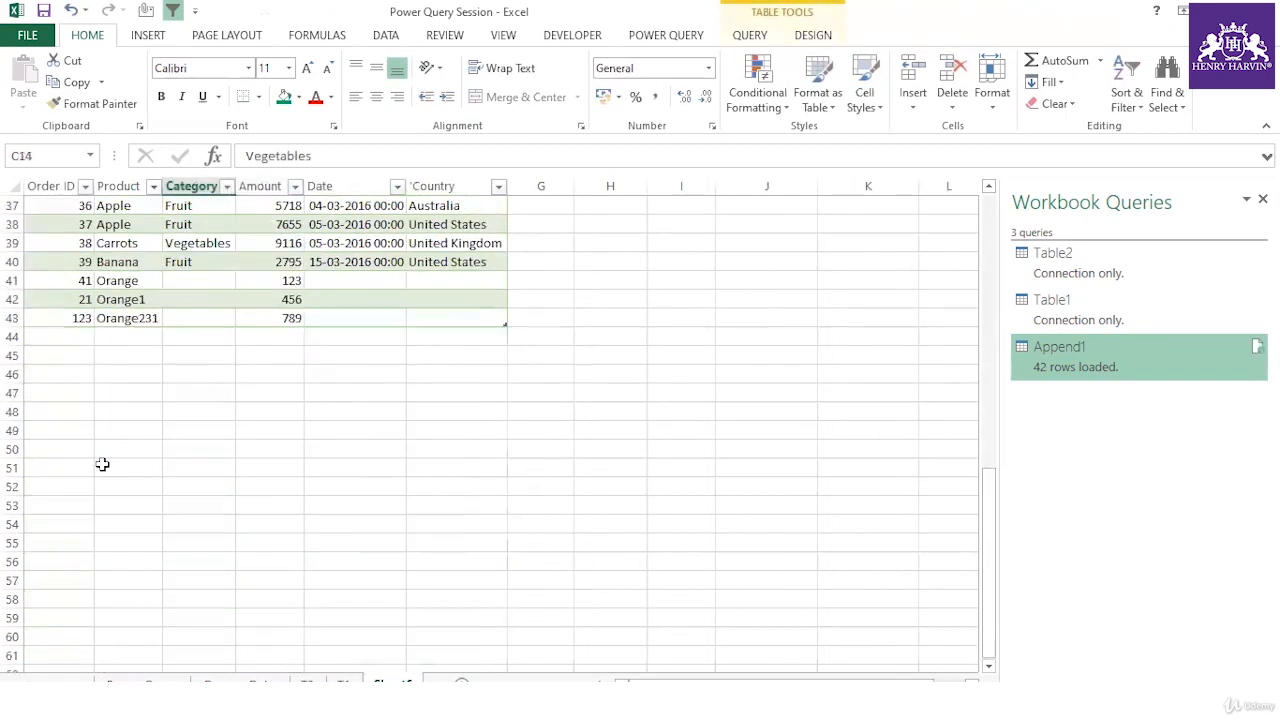
left_click(267, 262)
right_click(267, 262)
left_click(330, 395)
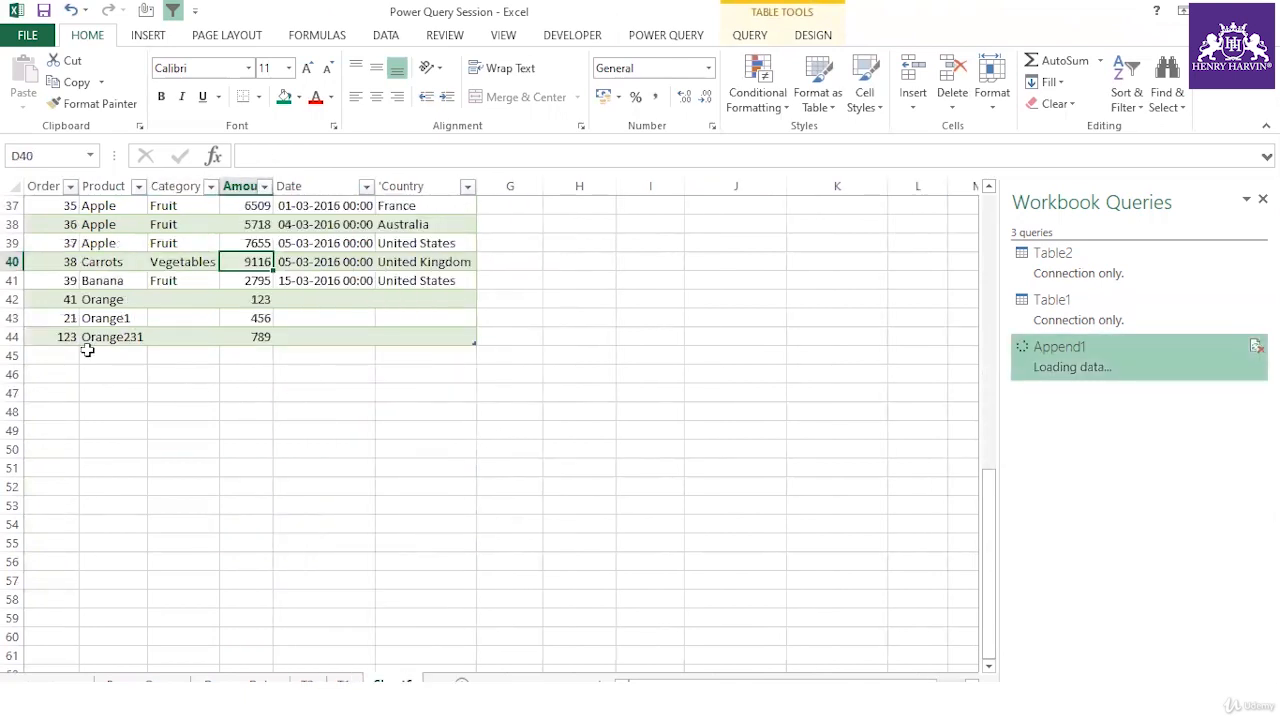
left_click(108, 389)
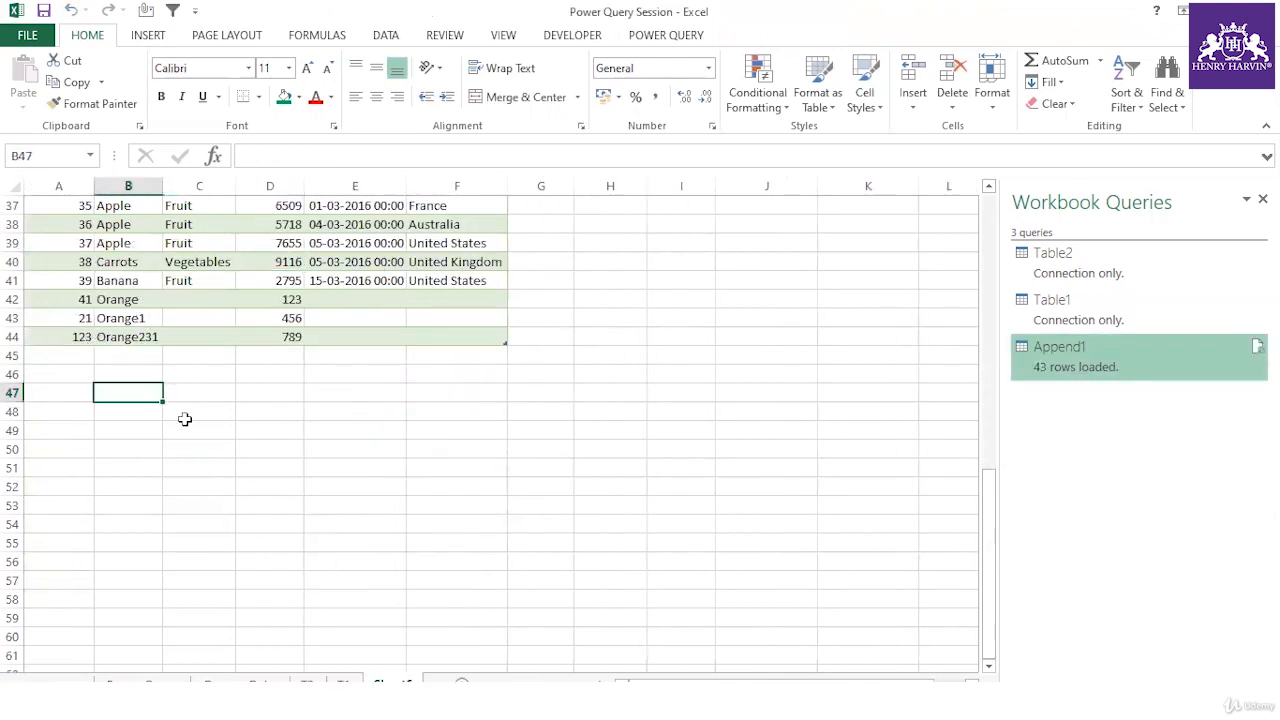
Locate the 25678 order in the Append1 table and select its row, A20 to F20
scroll(175, 443, "up", 12)
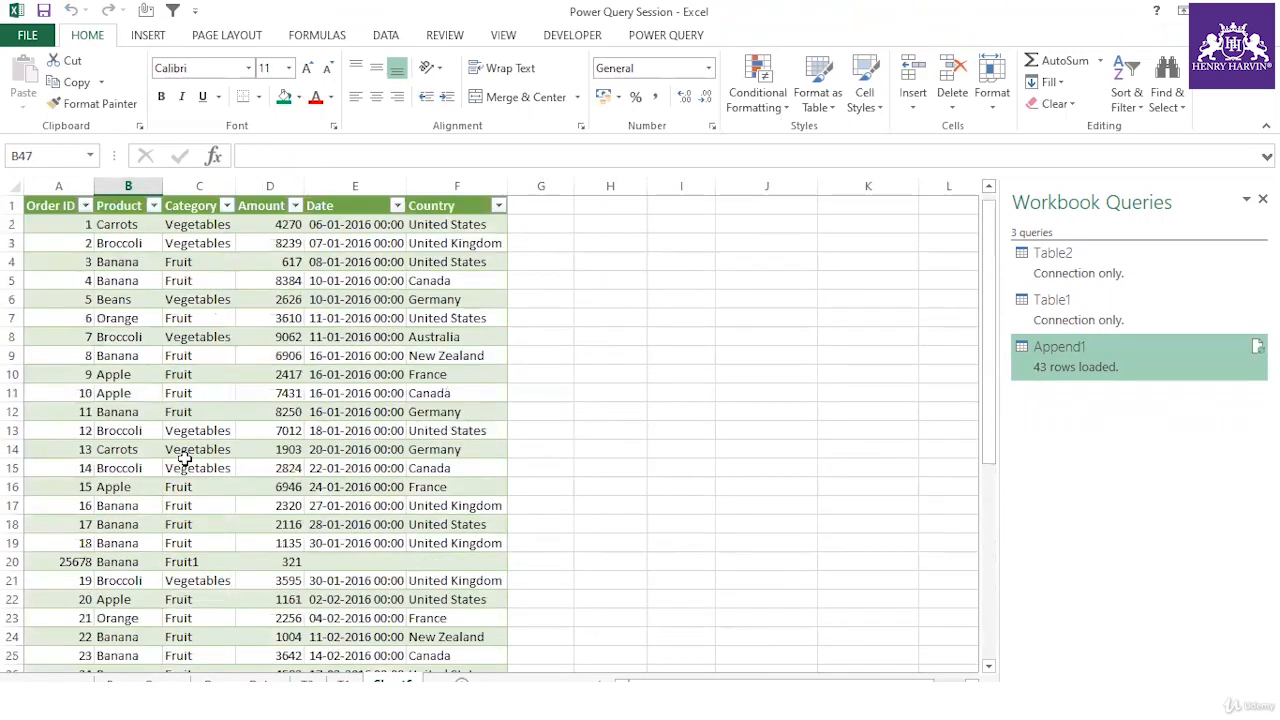
scroll(90, 468, "down", 2)
left_click_drag(60, 449, 455, 456)
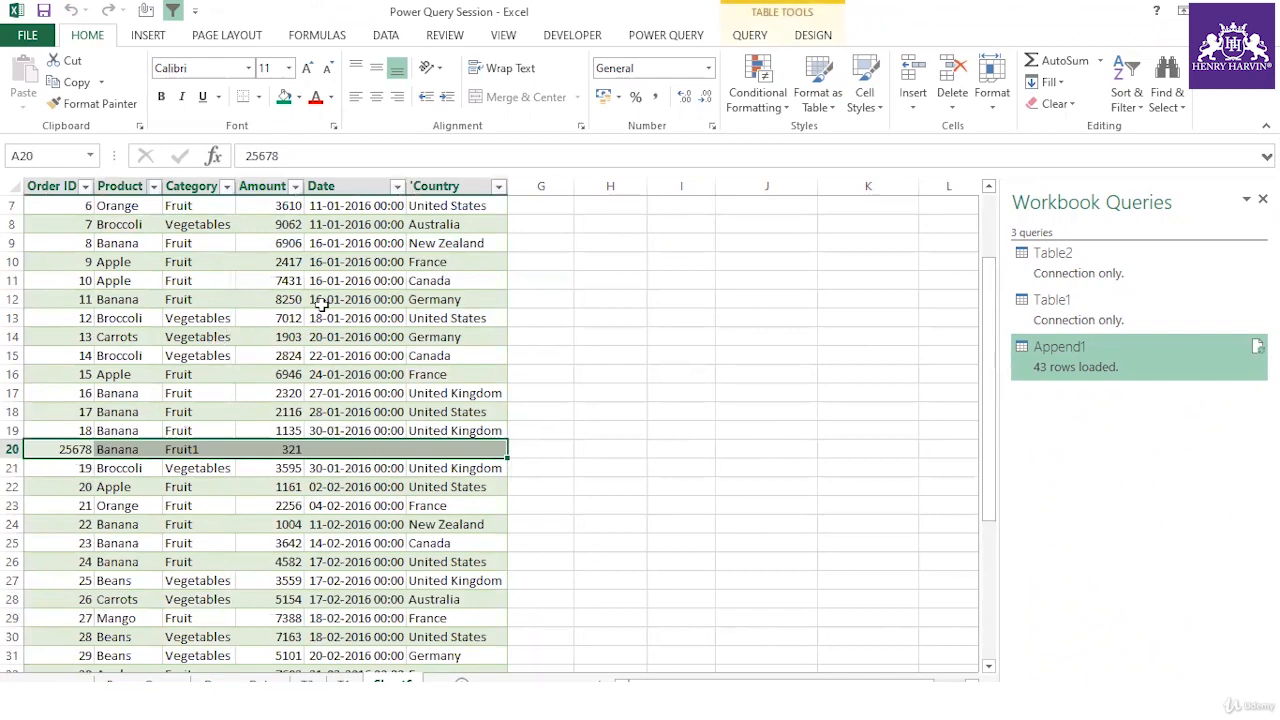
scroll(247, 300, "up", 2)
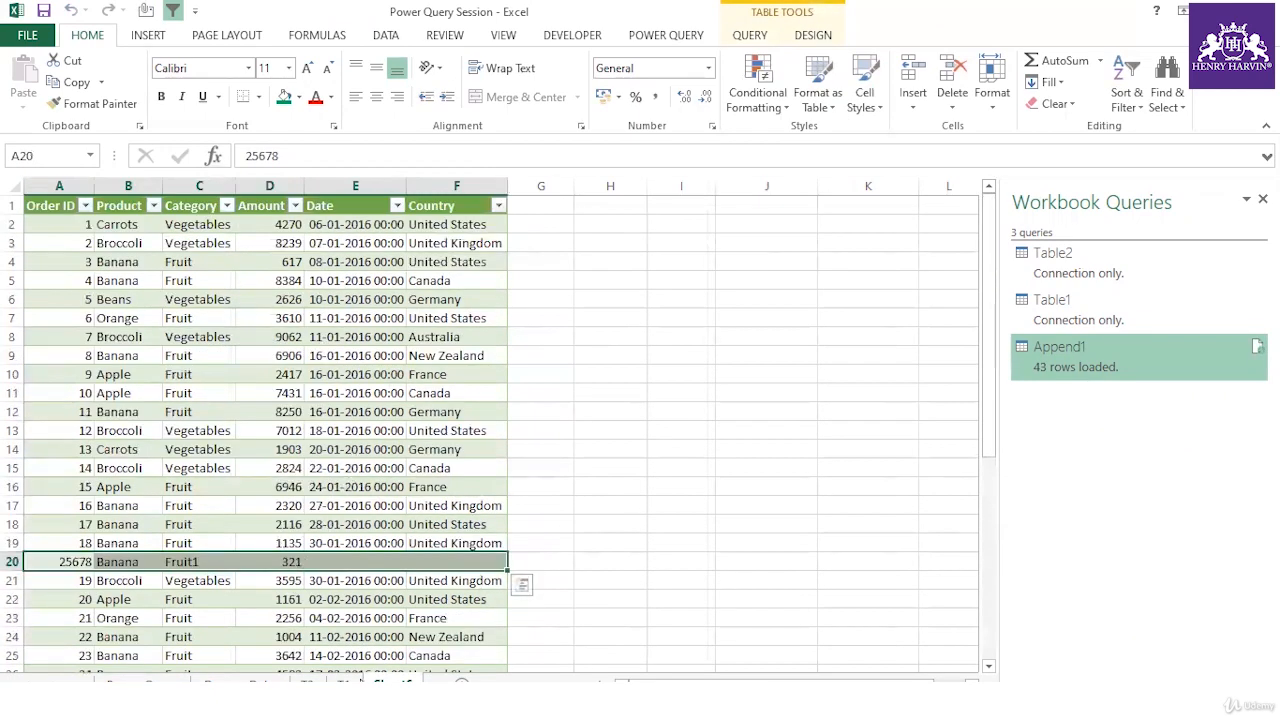
Compare the position of the 25678 row in T1 and in the Append1 table, and preview the Table1 query
left_click(343, 682)
scroll(186, 437, "up", 3)
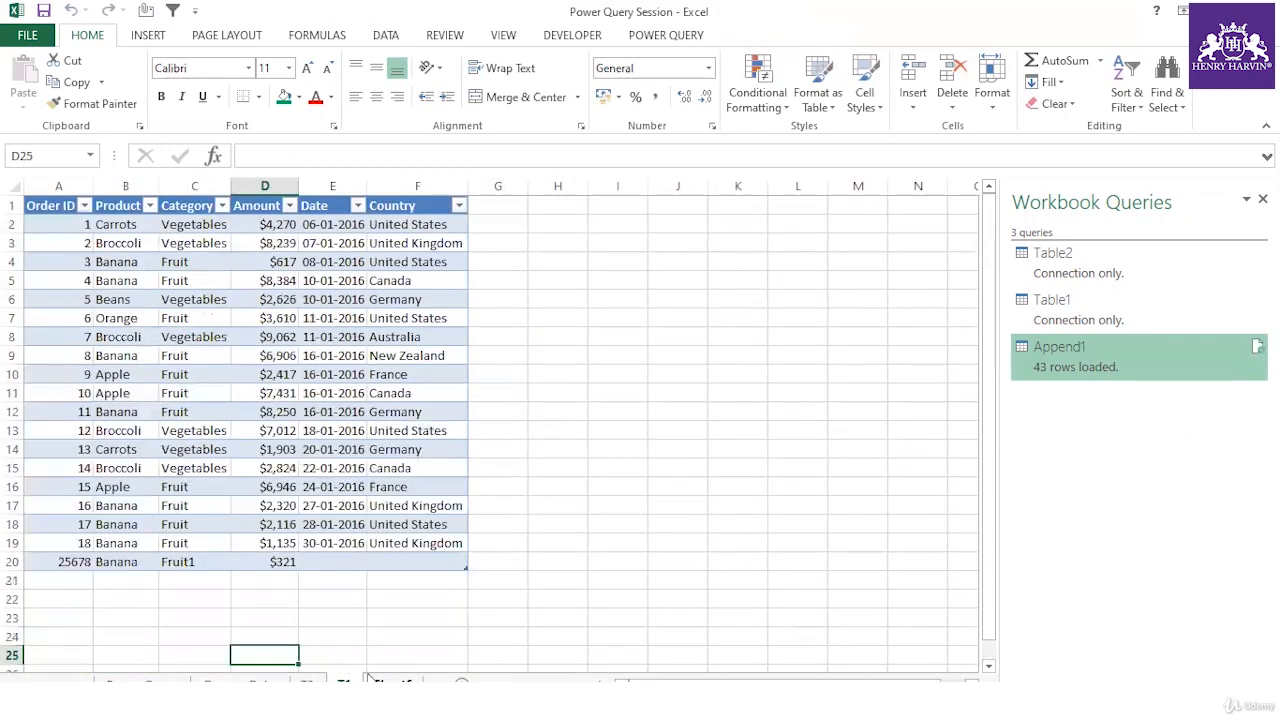
left_click(375, 680)
scroll(245, 480, "down", 3)
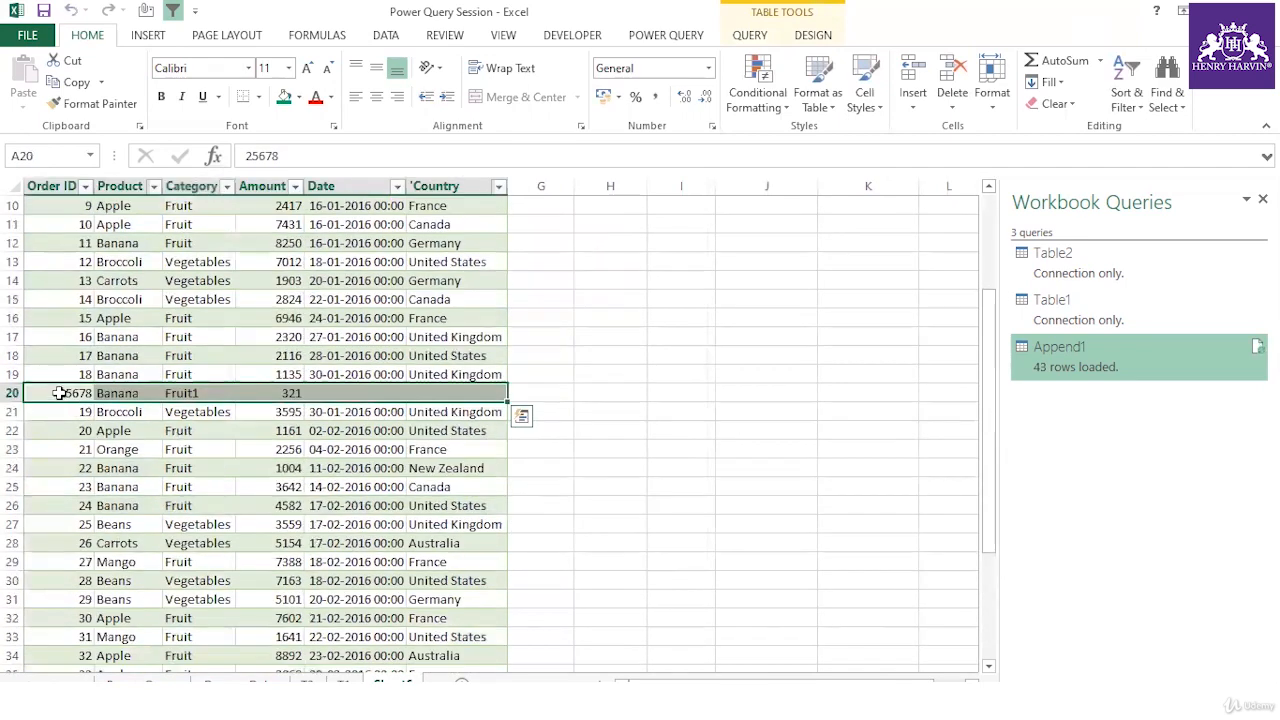
scroll(418, 400, "up", 3)
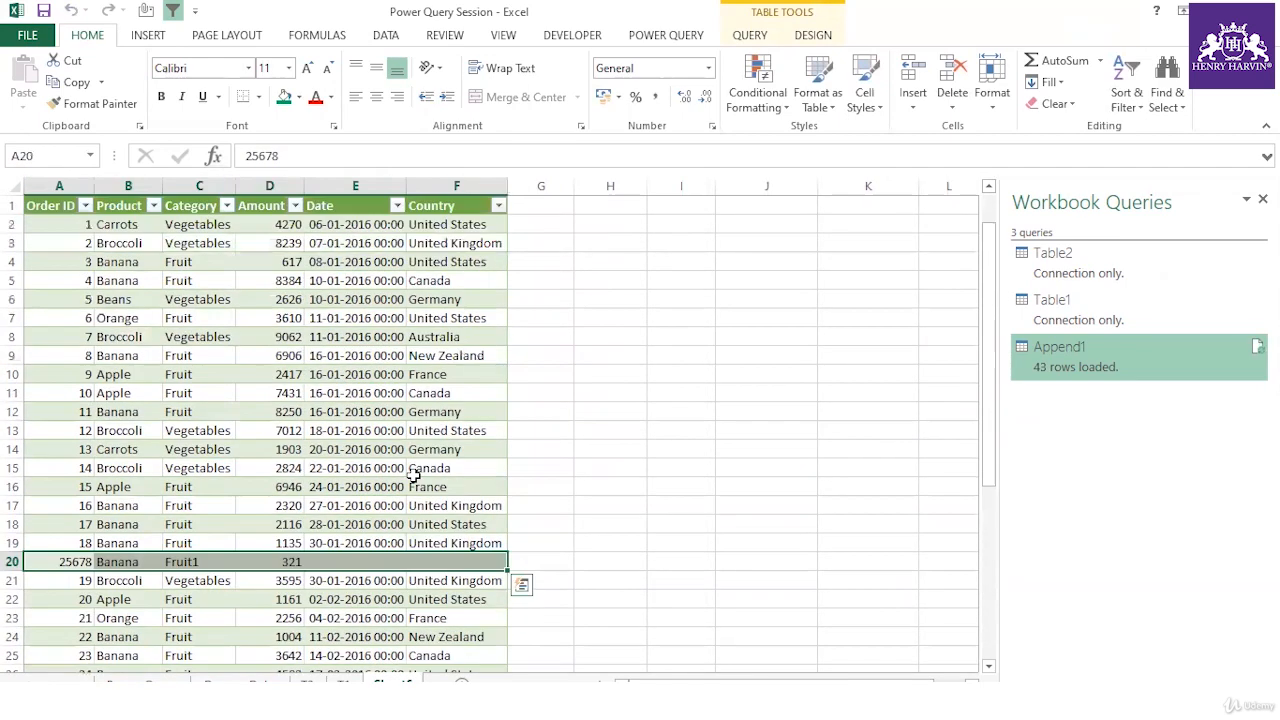
mouse_move(1105, 316)
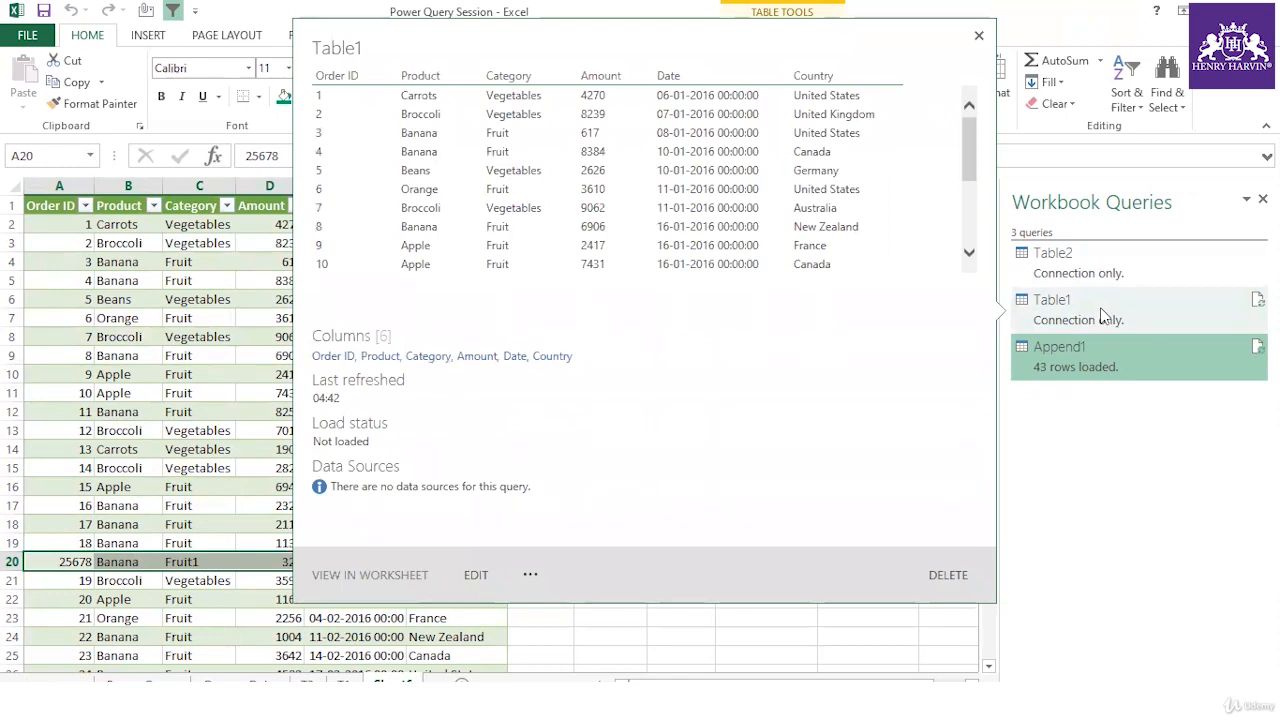
left_click(266, 336)
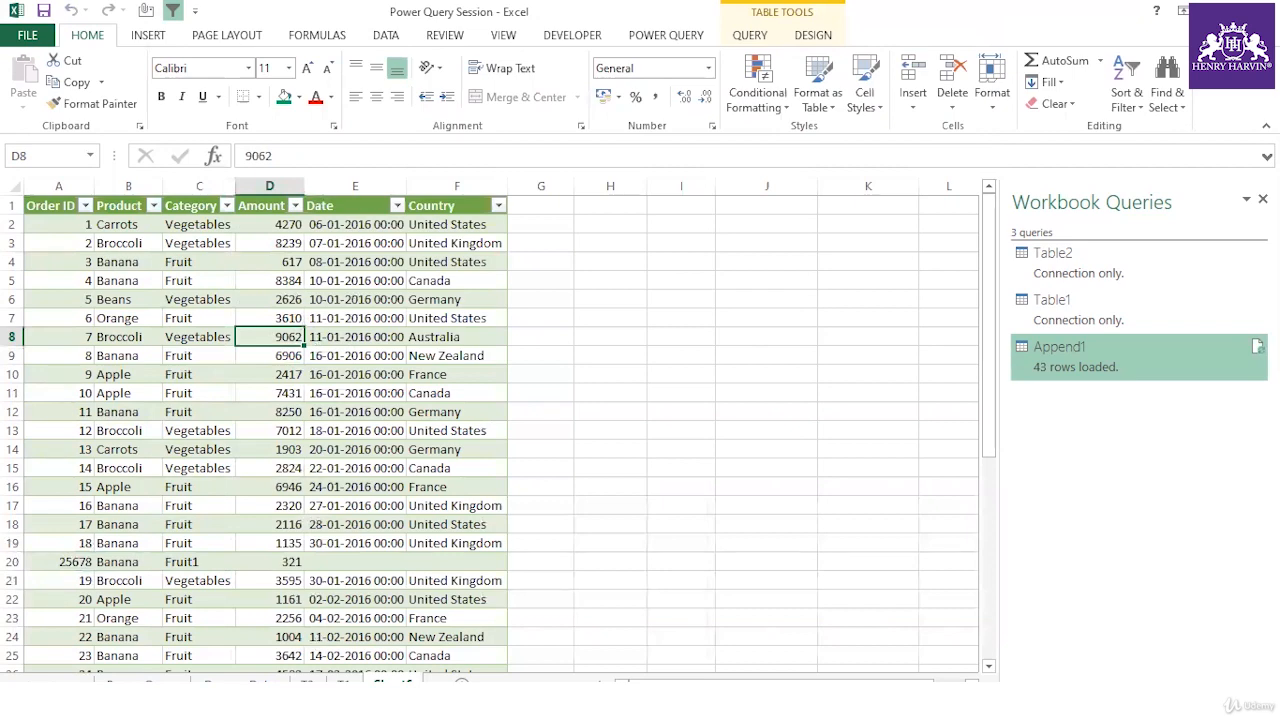
Switch to the Data folder in File Explorer and open the Division 5 file
left_click(430, 704)
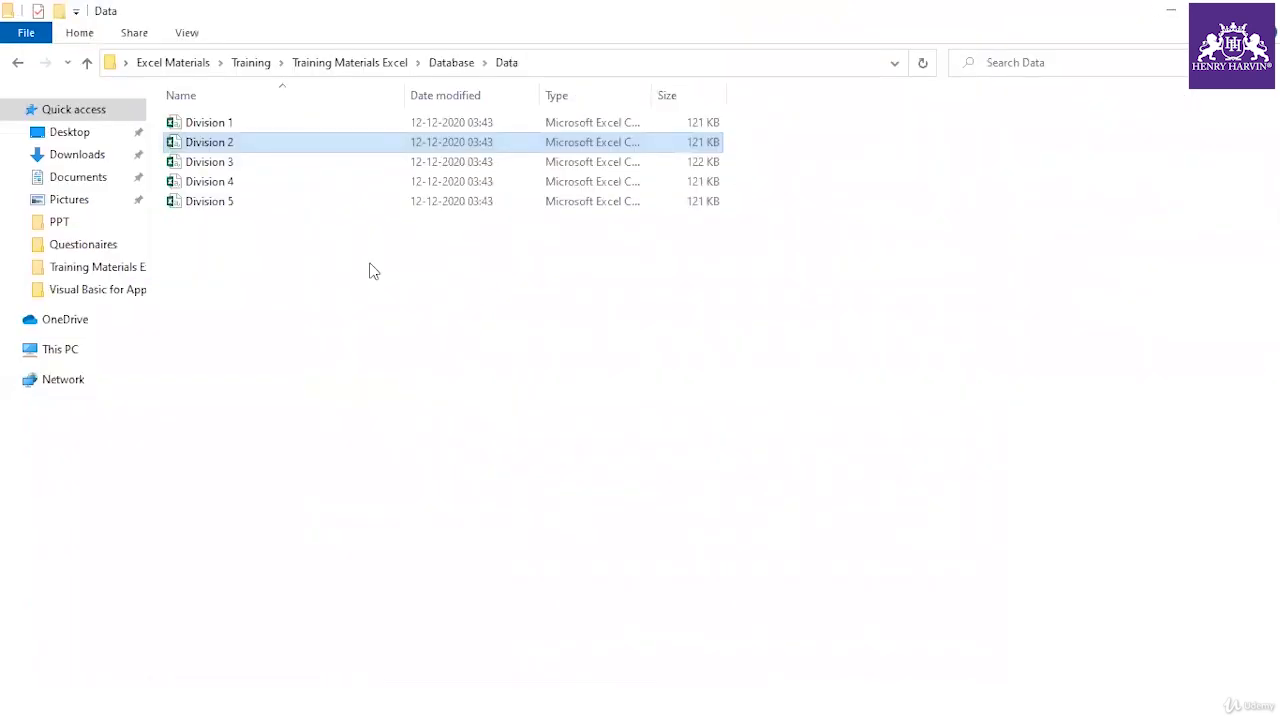
left_click(400, 255)
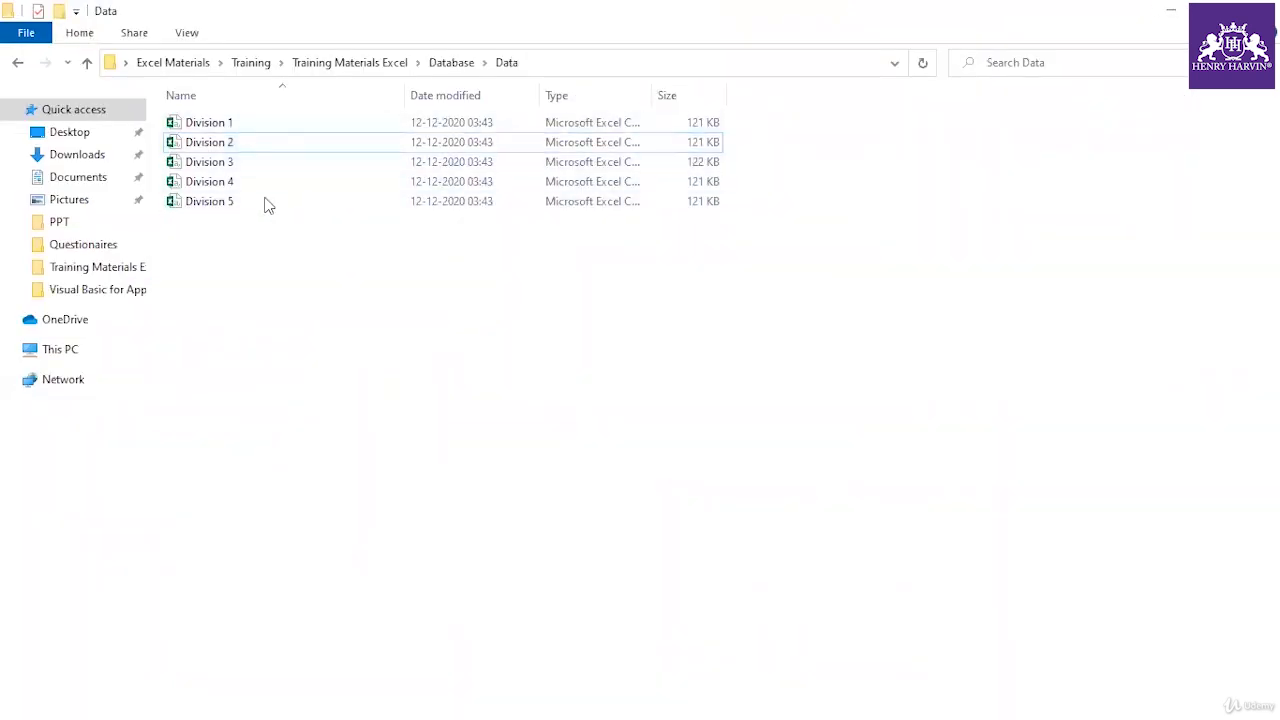
left_click(1176, 10)
left_click(234, 206)
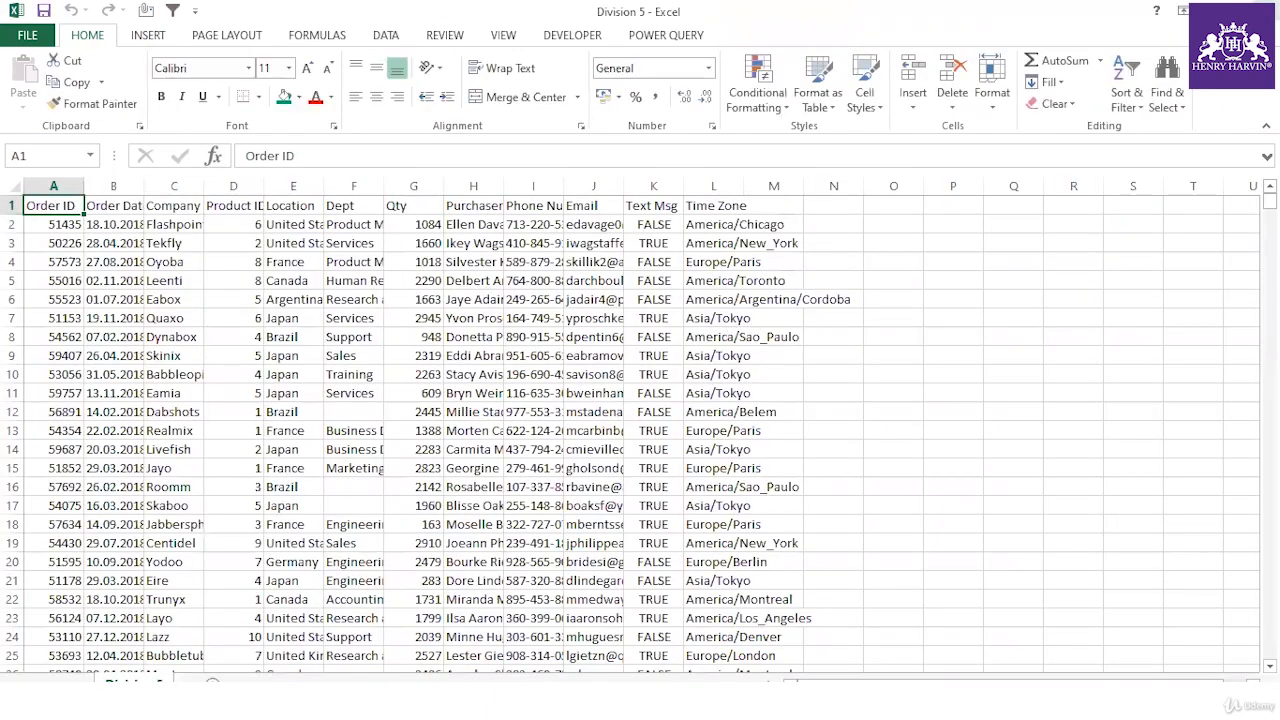
Review the Division 5 data by highlighting its columns from Order ID to Time Zone
left_click_drag(55, 186, 745, 250)
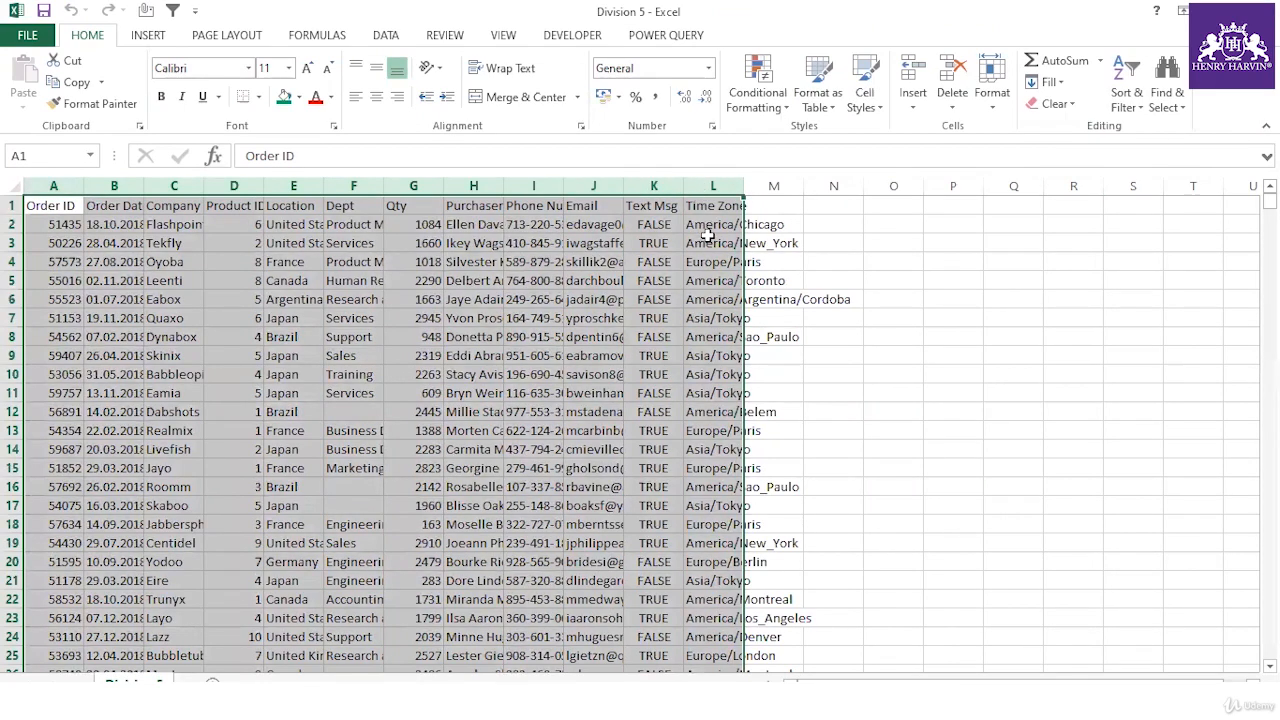
left_click(783, 278)
left_click_drag(70, 186, 720, 190)
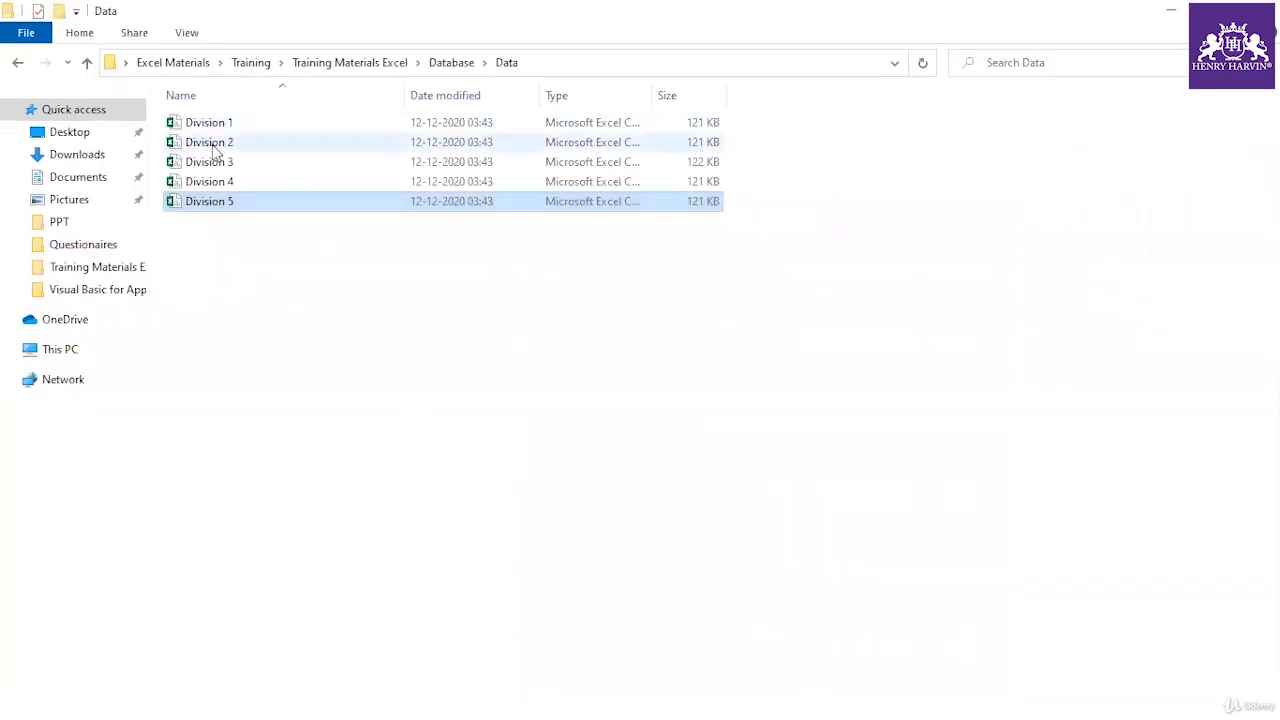
Switch back to the T2 sheet in Excel and delete rows 23 to 25, which hold the added Orange orders
left_click(214, 146)
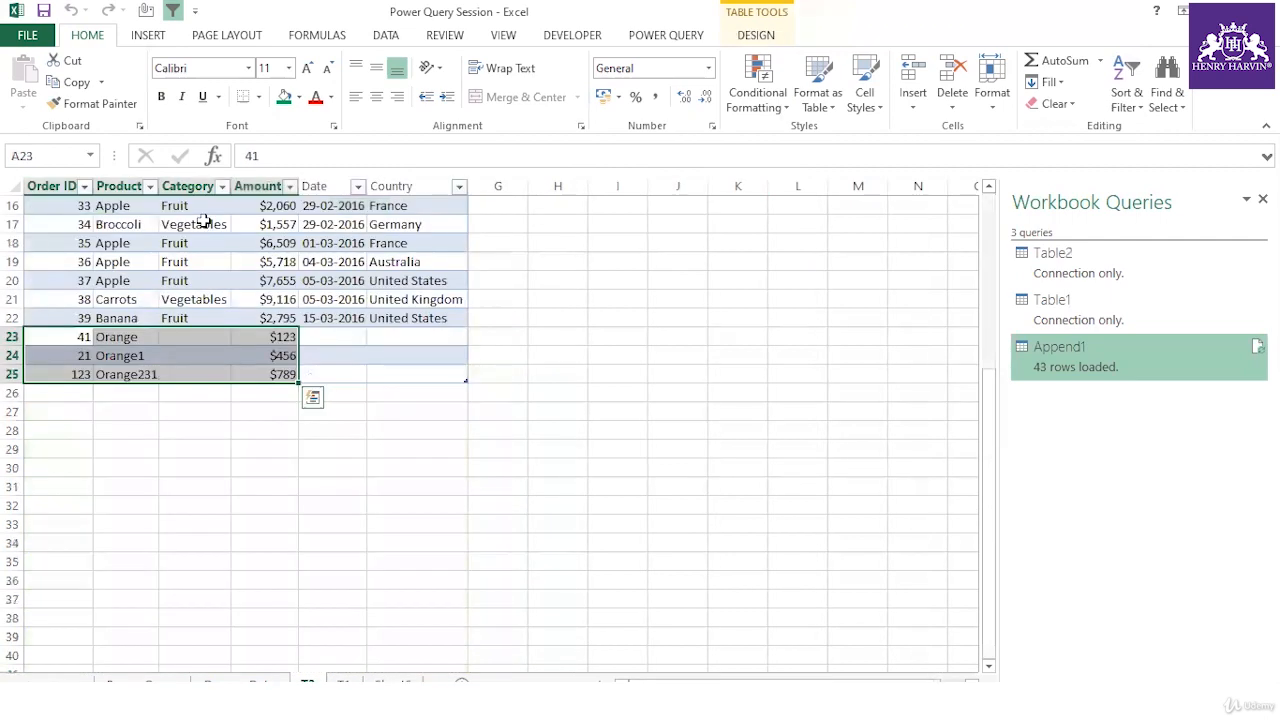
left_click(470, 410)
left_click_drag(14, 336, 14, 372)
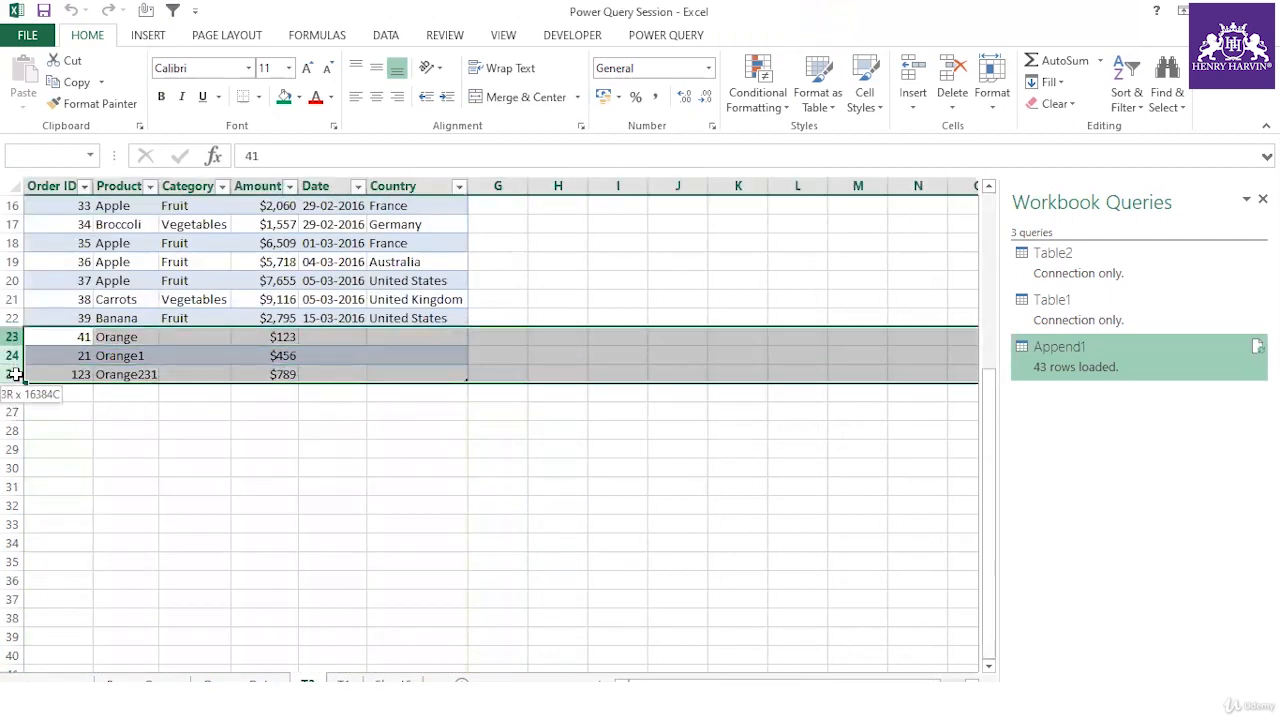
right_click(14, 372)
left_click(62, 527)
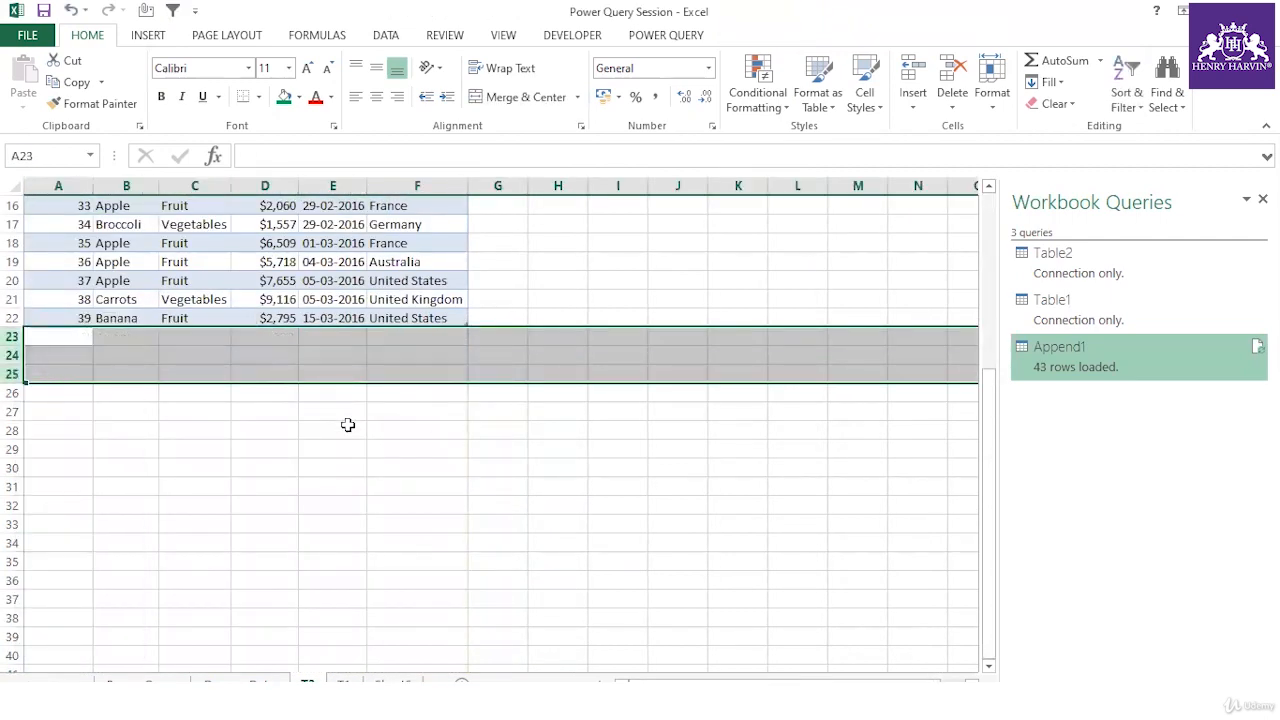
scroll(346, 414, "up", 5)
left_click(542, 408)
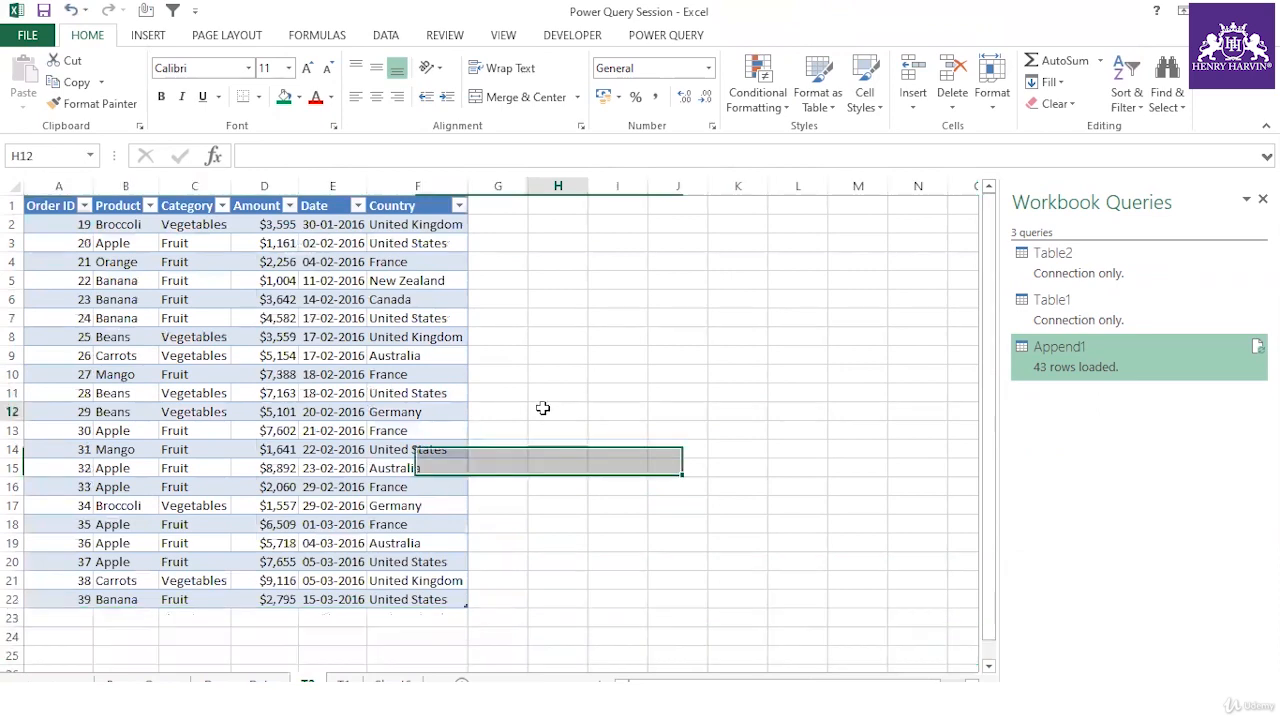
Add a Code column to the T2 table with its header in G1 and enter 1456 in G2
left_click(490, 207)
left_click_drag(56, 206, 420, 595)
left_click(558, 336)
left_click(503, 211)
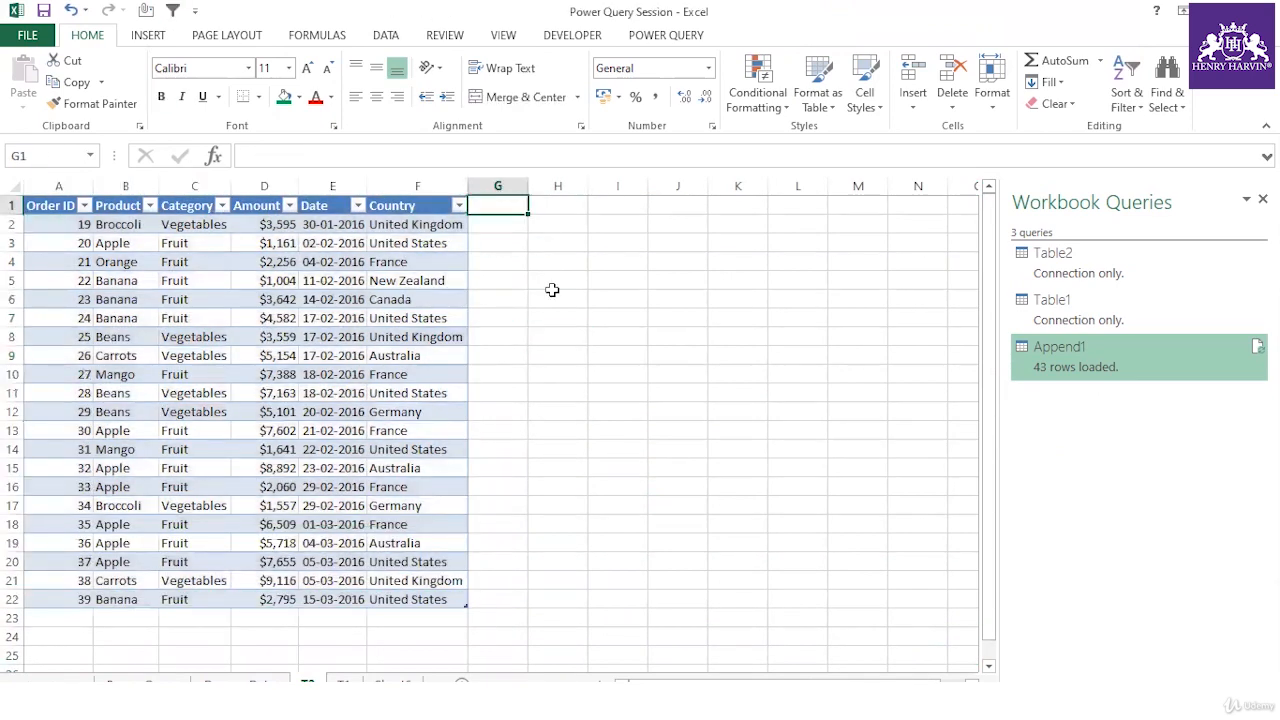
type("Code")
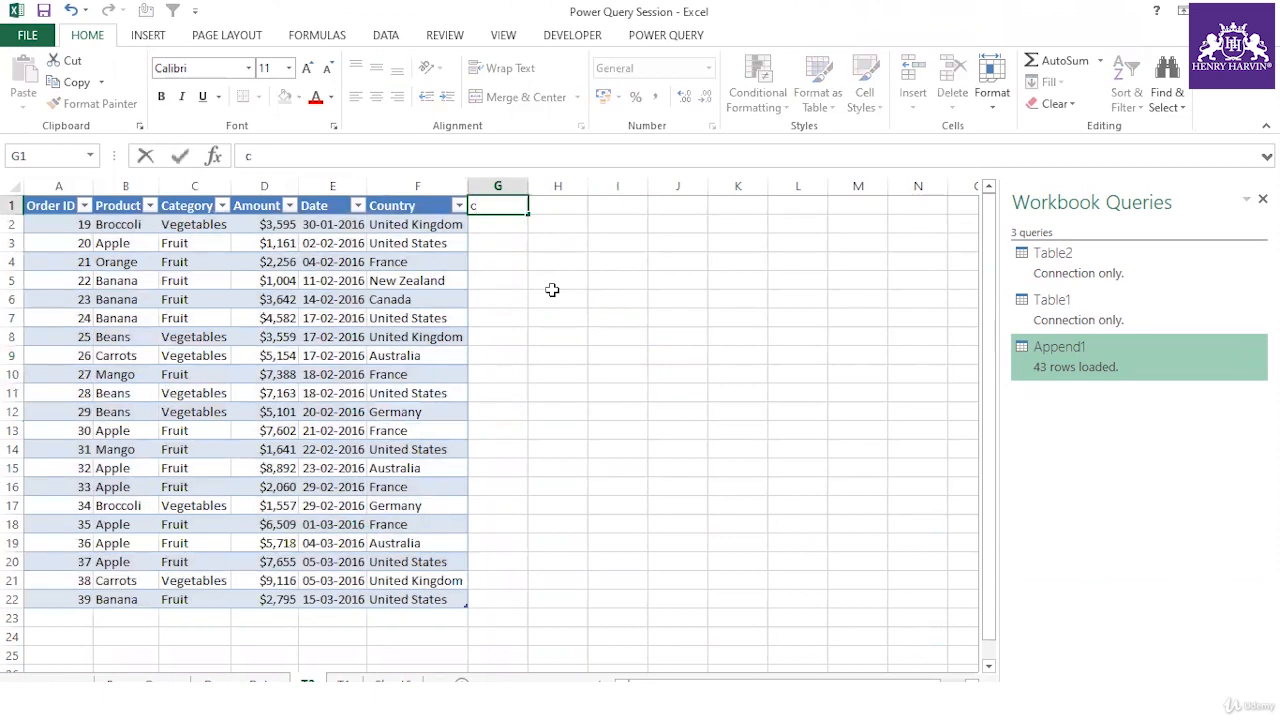
left_click(546, 295)
left_click(512, 229)
type("14")
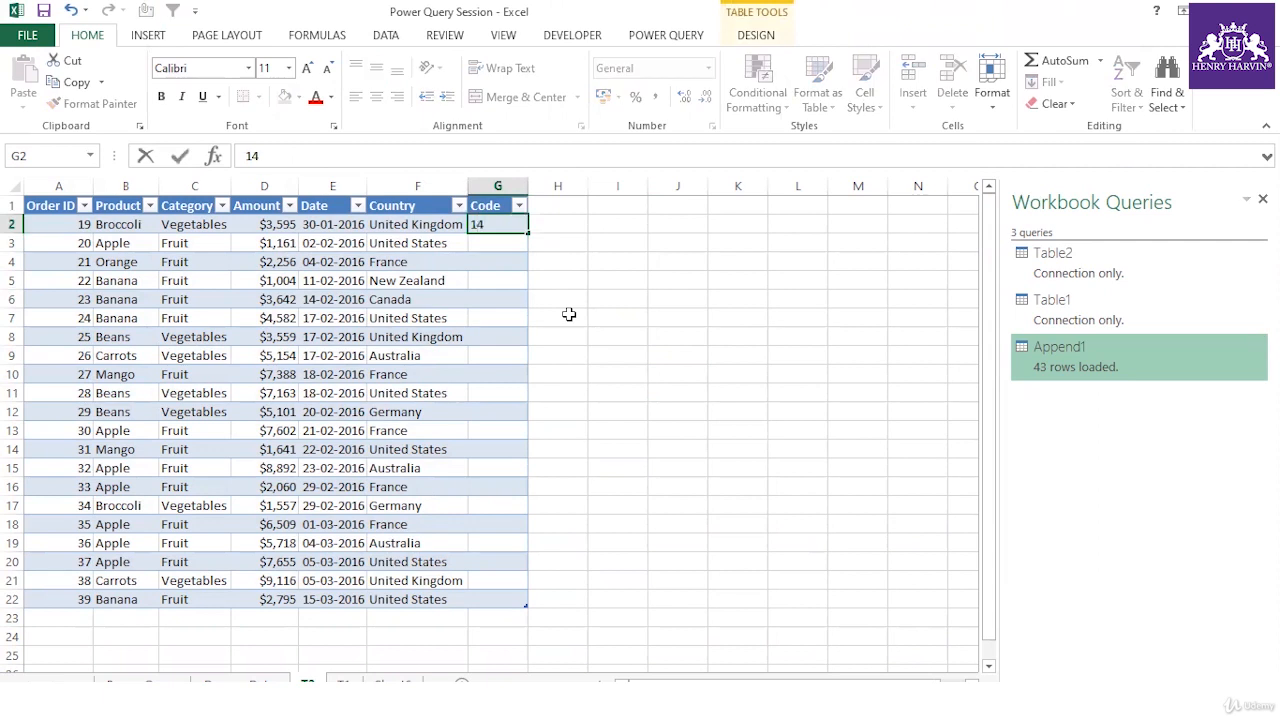
type("56")
left_click(568, 314)
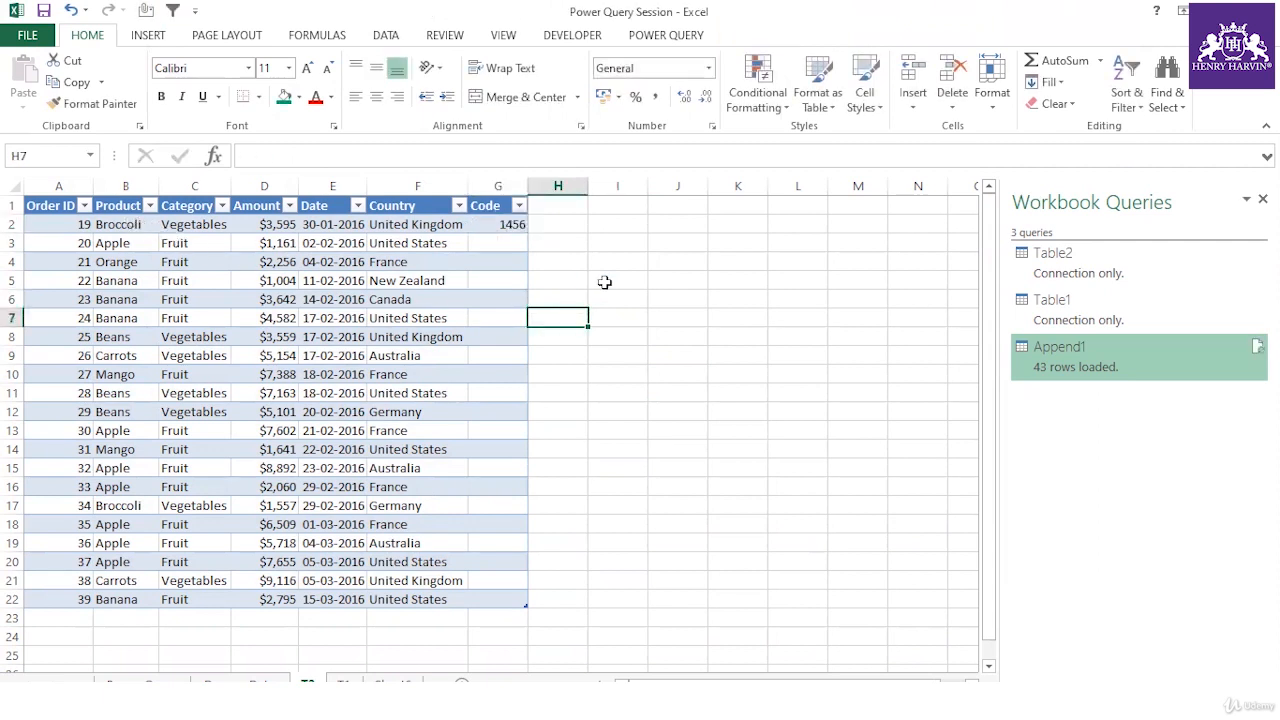
Filter the Product column to show only Apple and enter 134 as the first Apple row's Code in G3
left_click(508, 225)
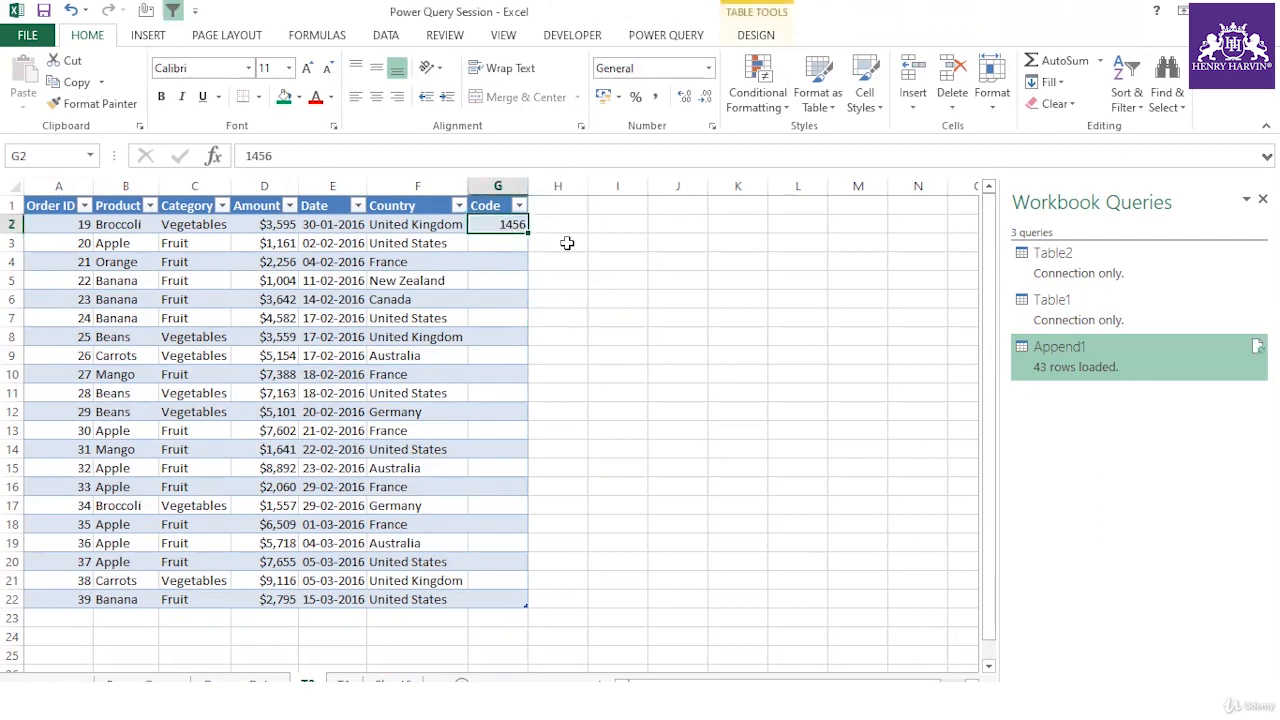
left_click(150, 205)
left_click(212, 388)
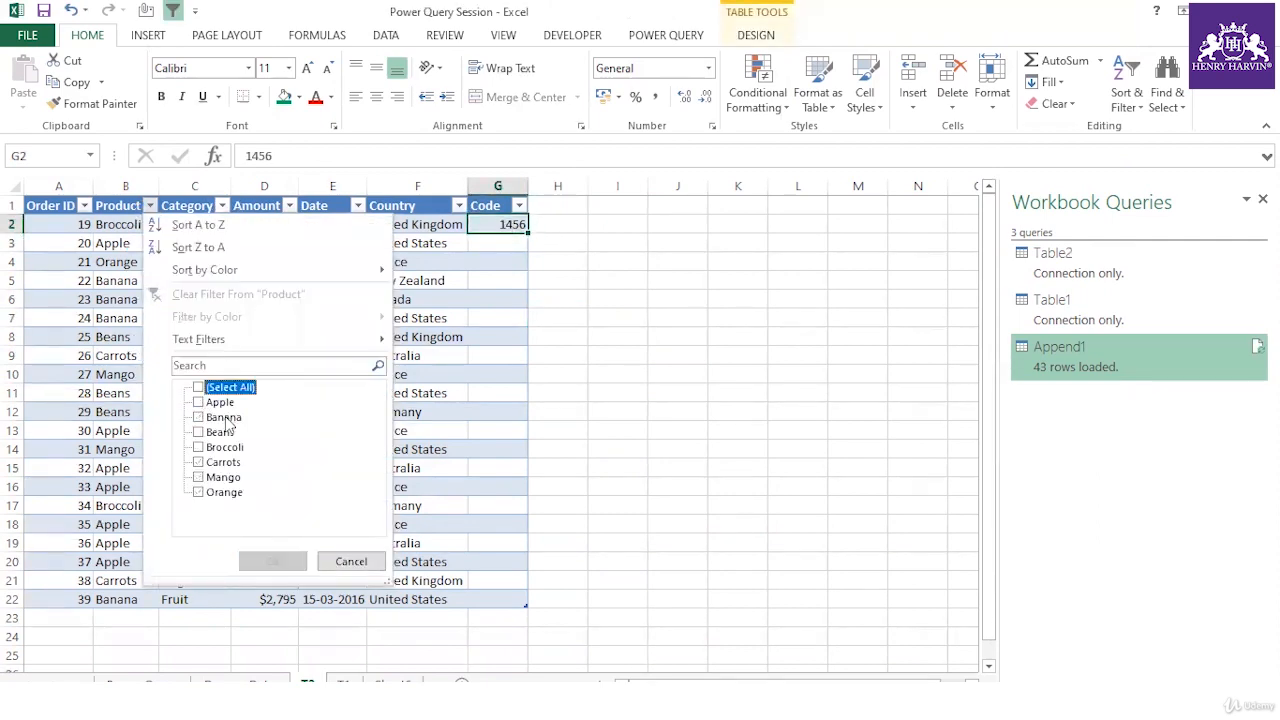
left_click(221, 404)
left_click(276, 561)
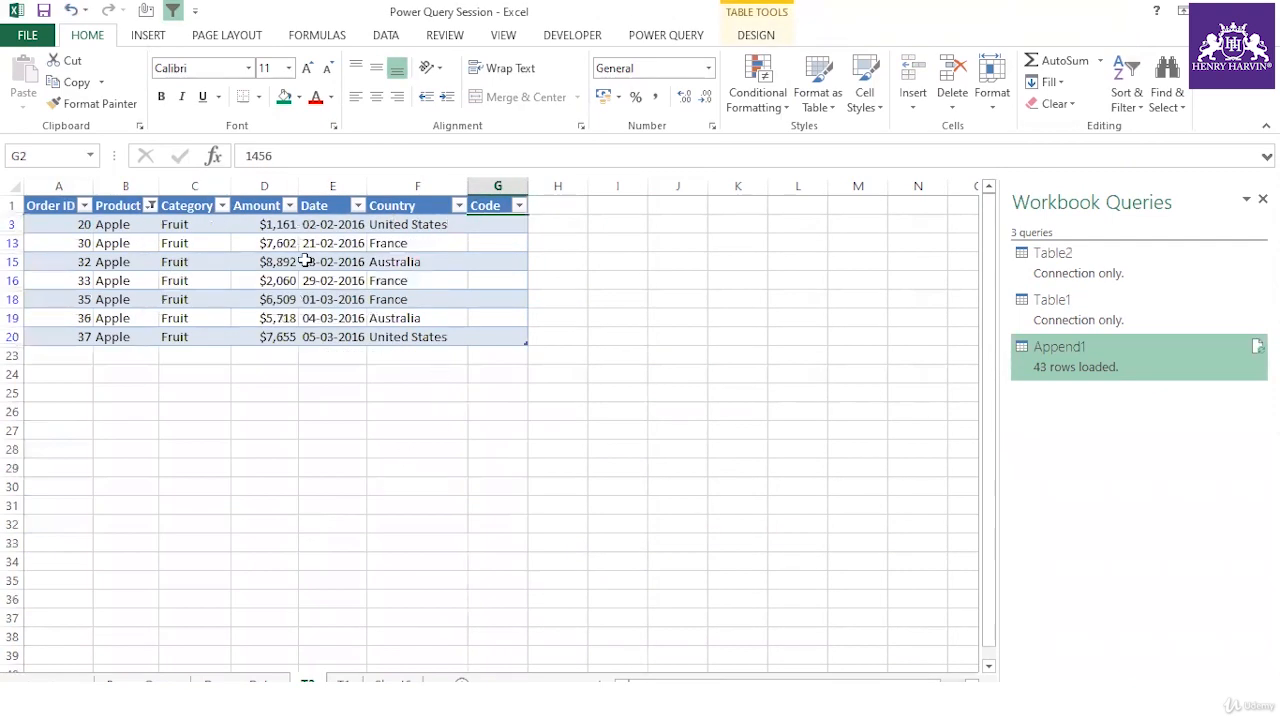
type("1")
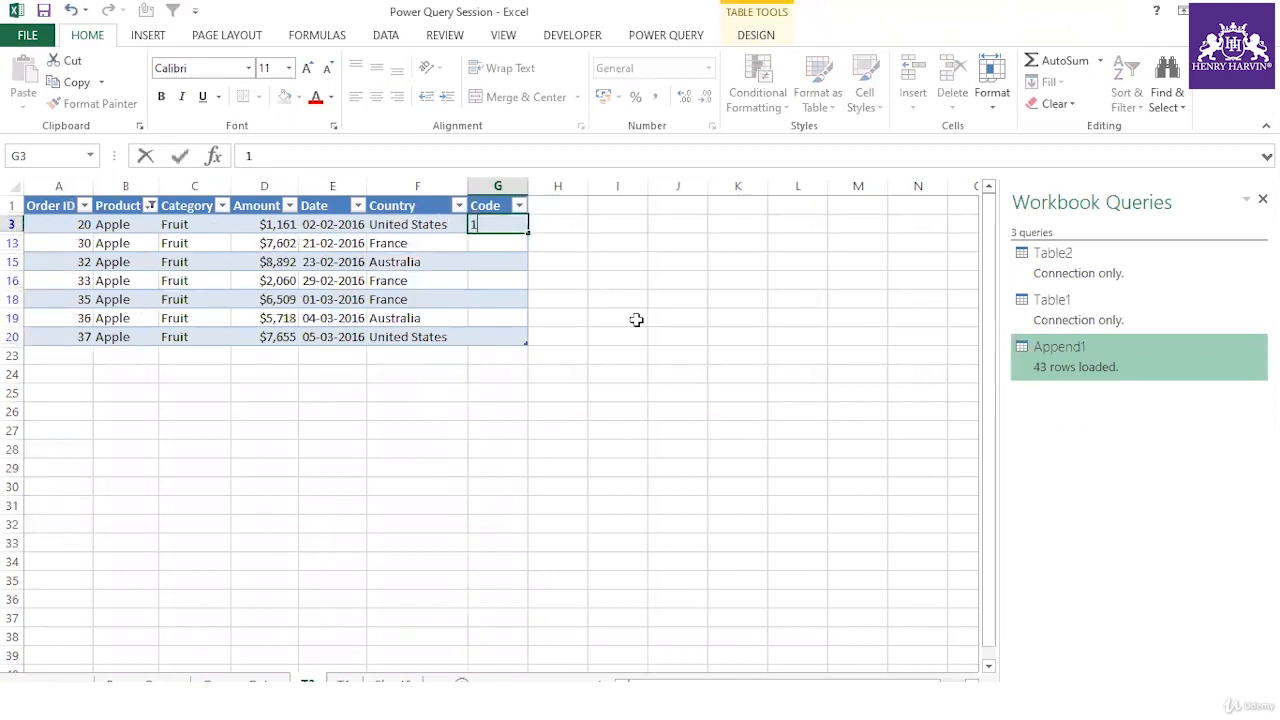
type("34")
left_click(630, 350)
left_click(512, 223)
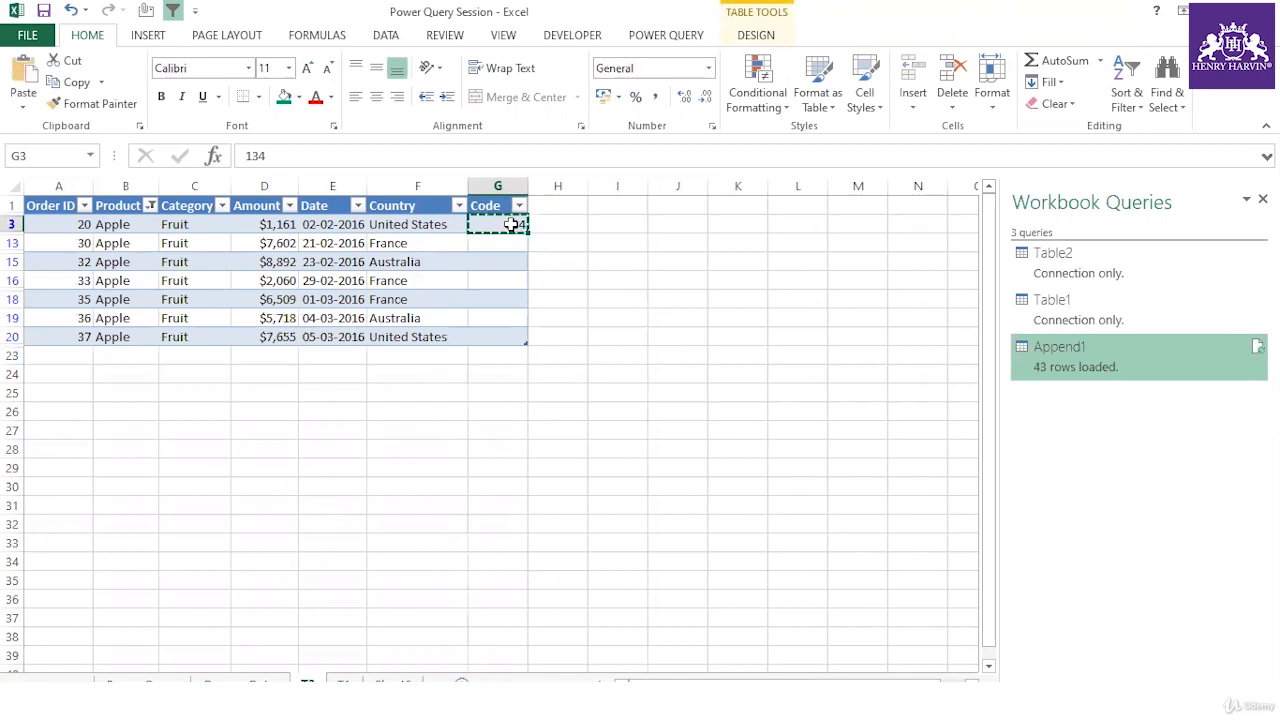
left_click_drag(505, 247, 518, 337)
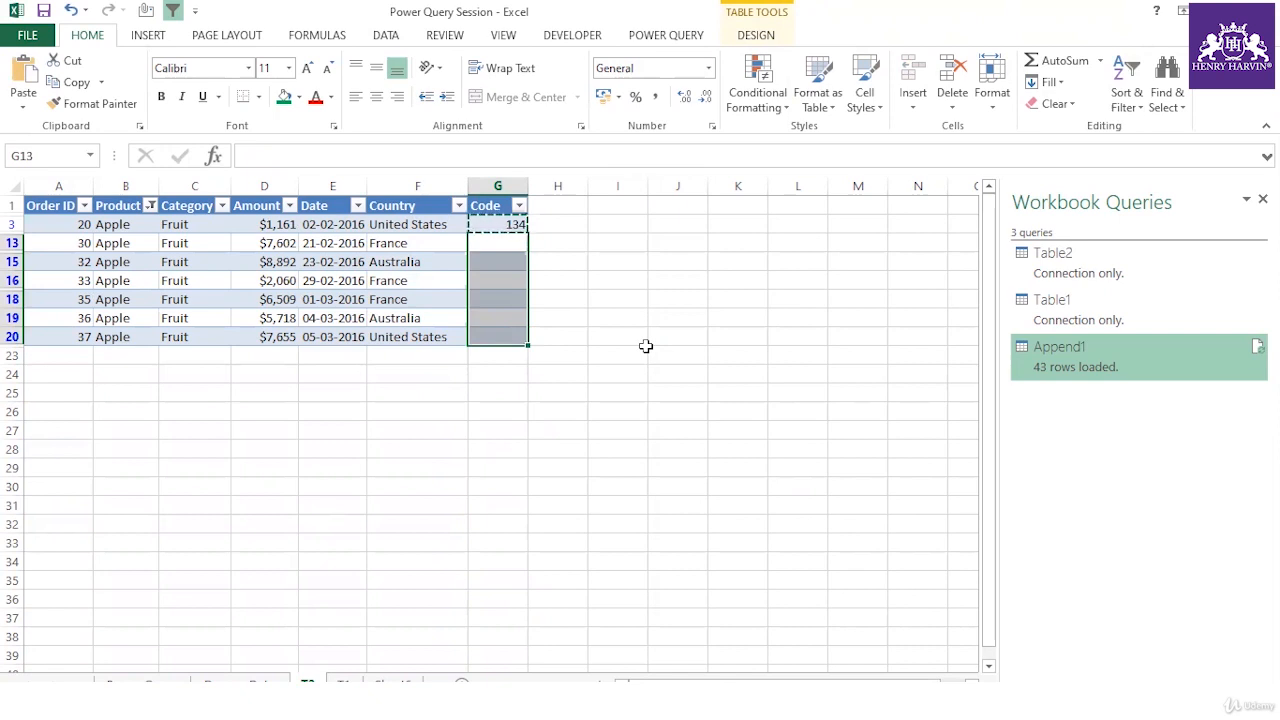
type("12-12-2020")
left_click(646, 346)
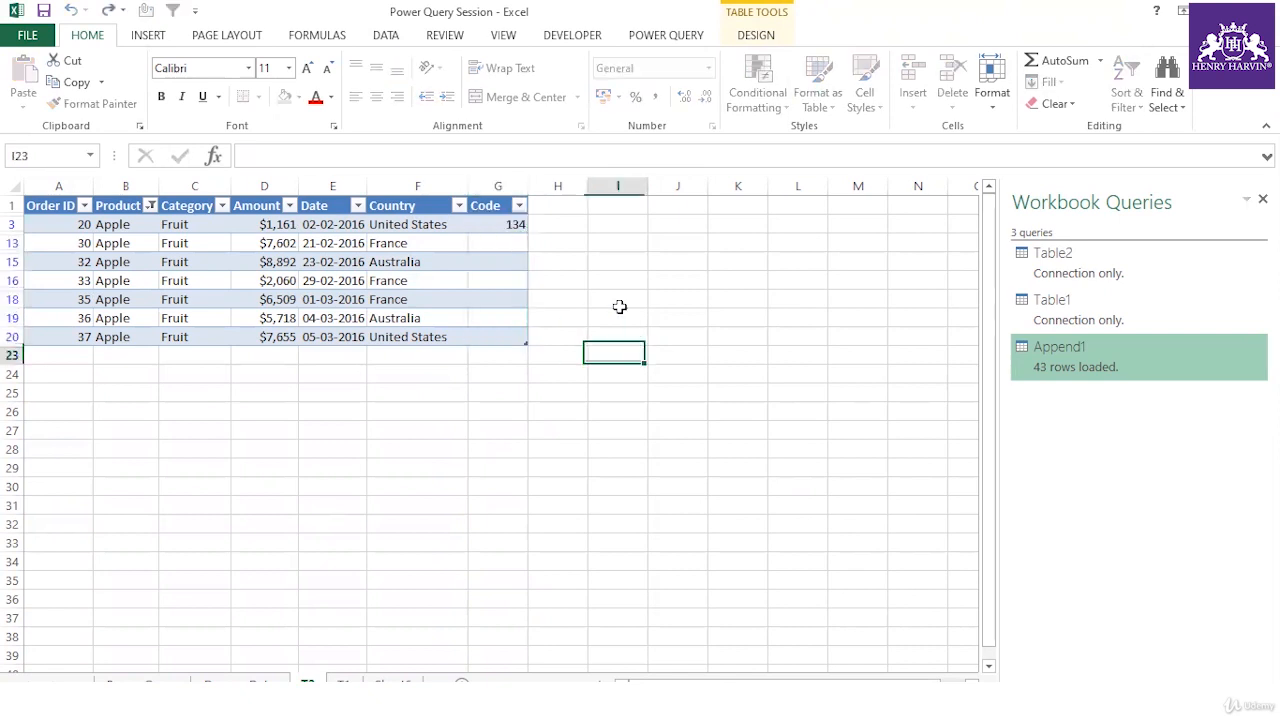
Copy the 134 code from G3 and paste it into only the visible Code cells of the other Apple rows, G13 to G20
left_click(522, 224)
key("ctrl+c")
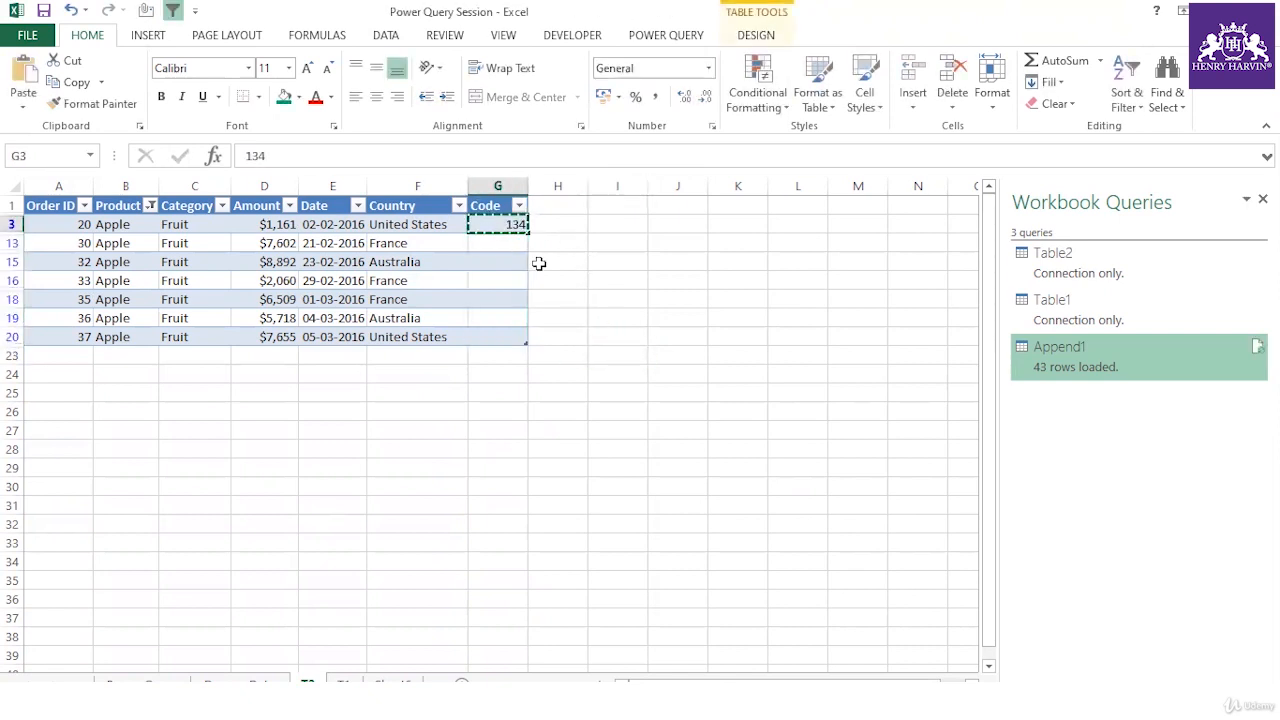
left_click_drag(503, 244, 503, 336)
key("ctrl+g")
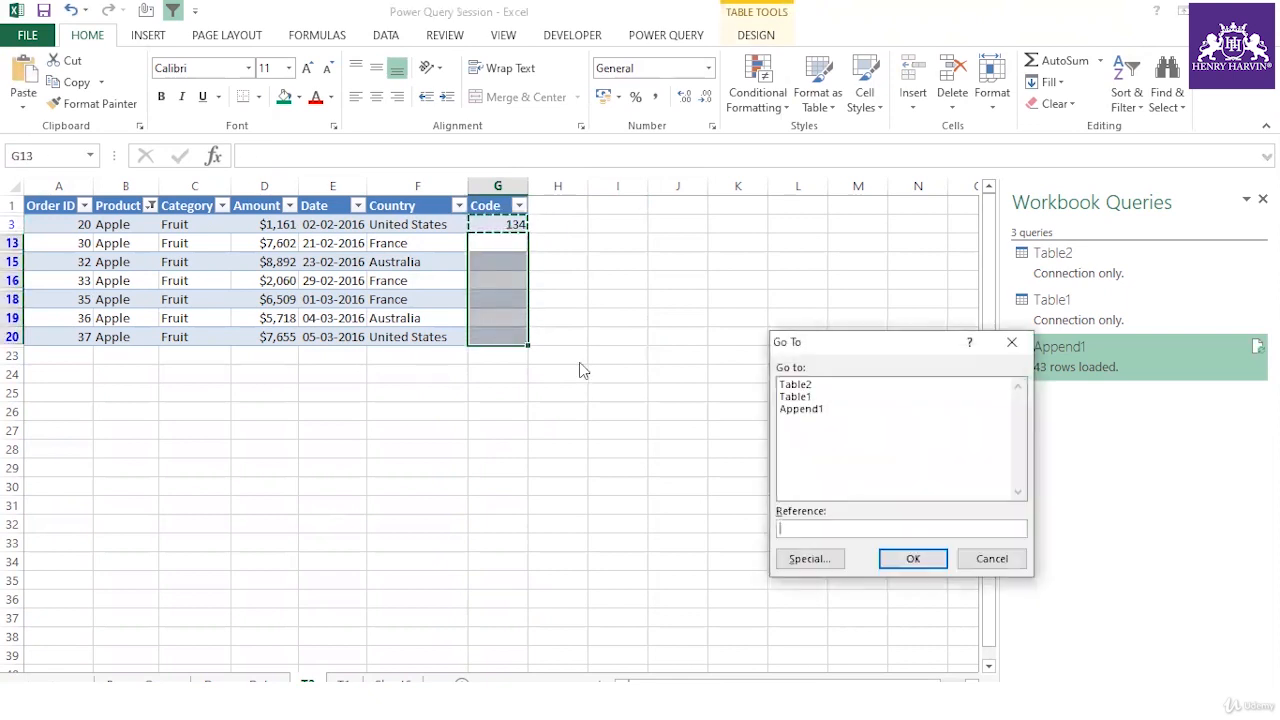
left_click(812, 557)
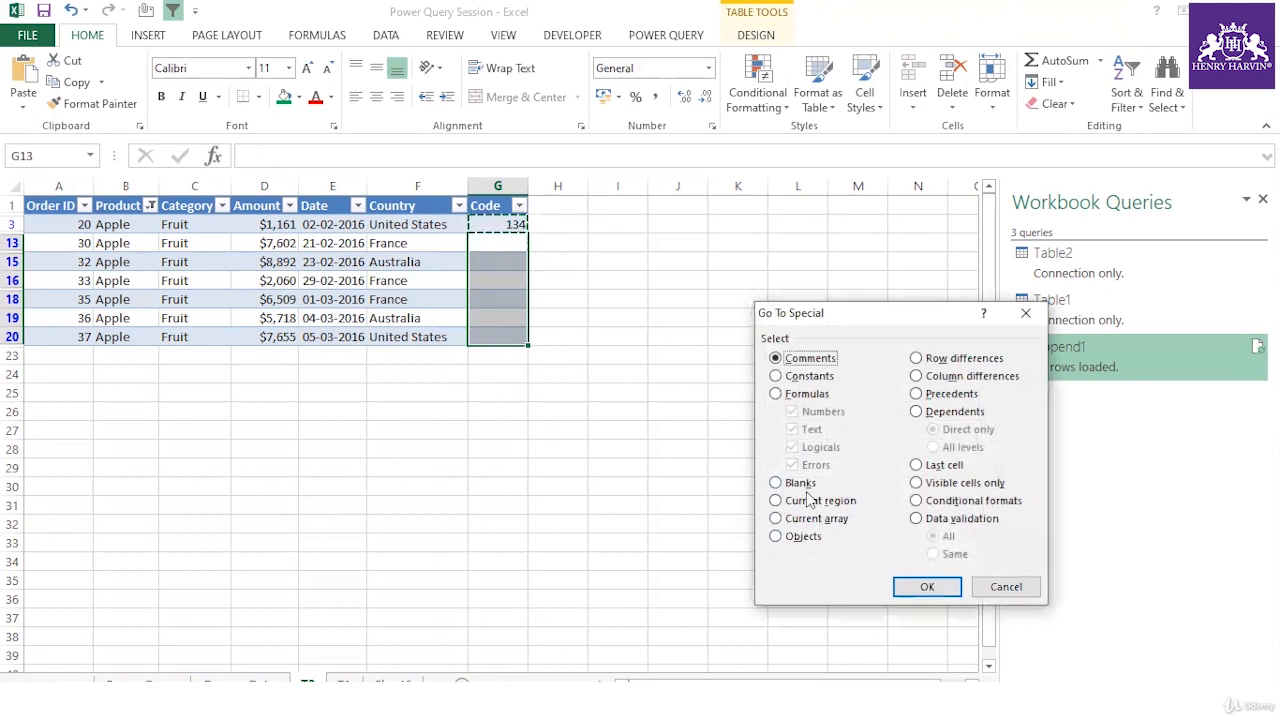
left_click(936, 484)
left_click(926, 587)
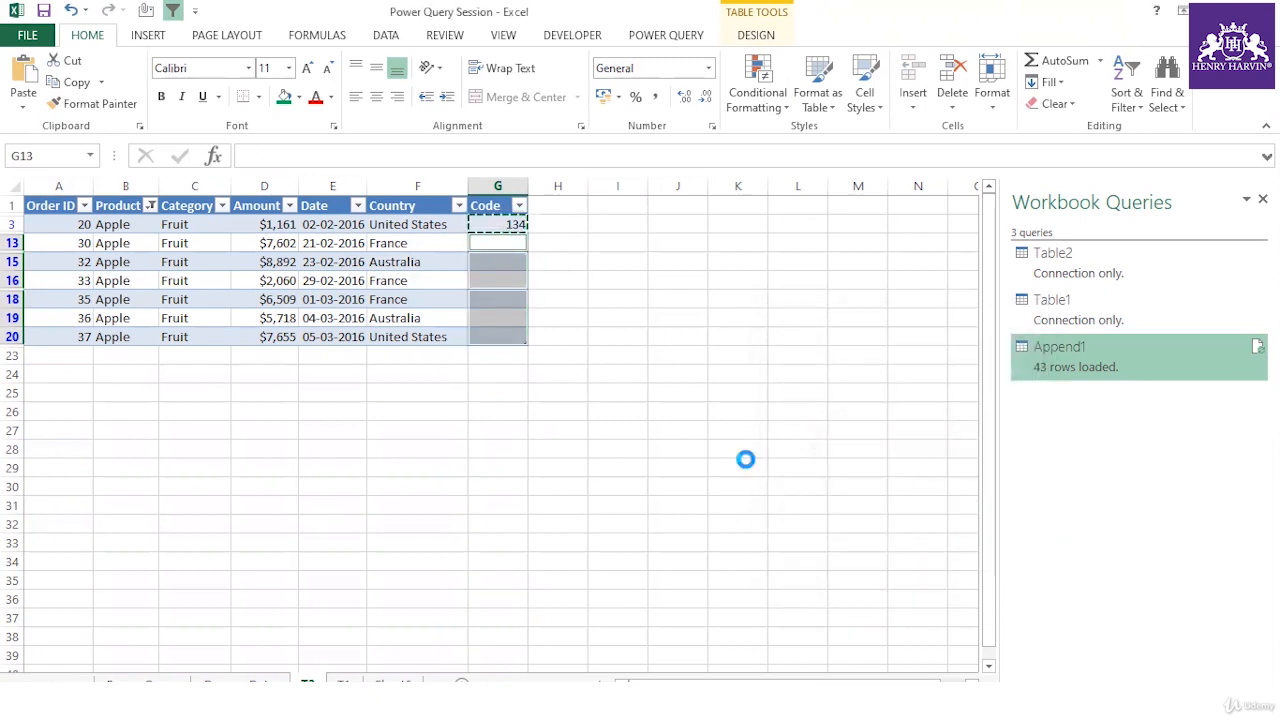
key("ctrl+v")
left_click(747, 461)
key("Escape")
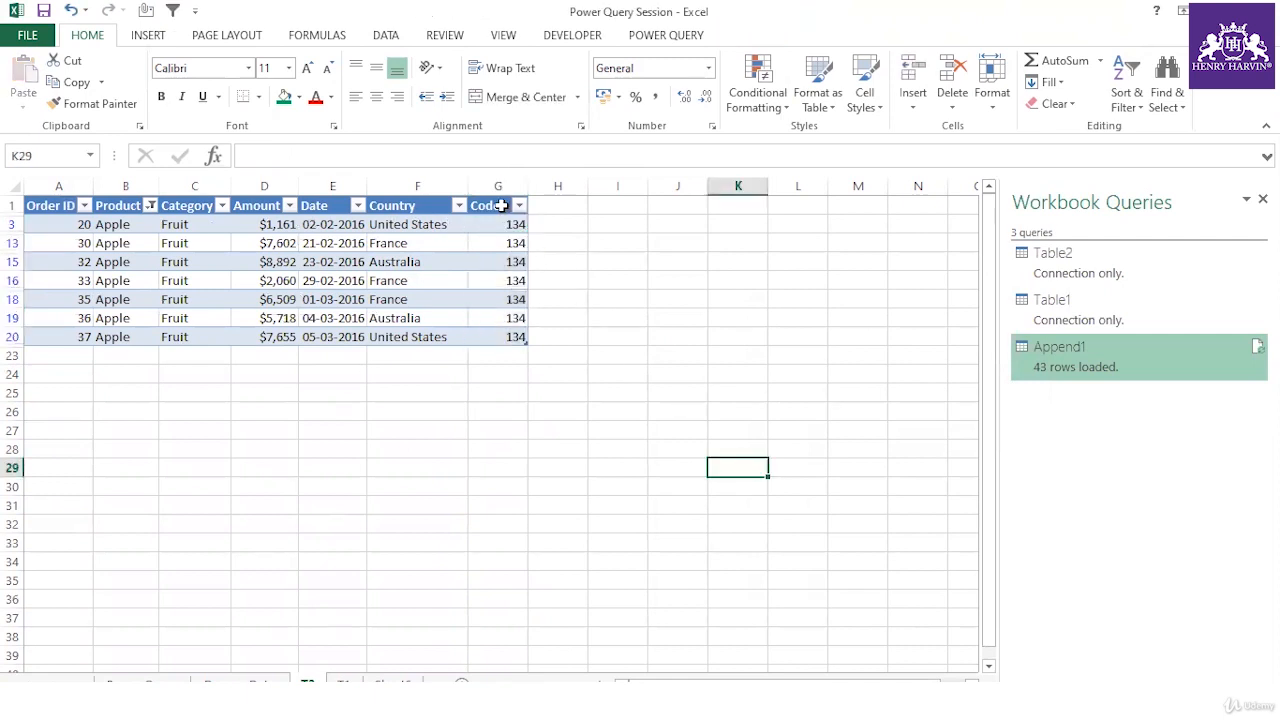
left_click(506, 205)
key("ctrl+shift+l")
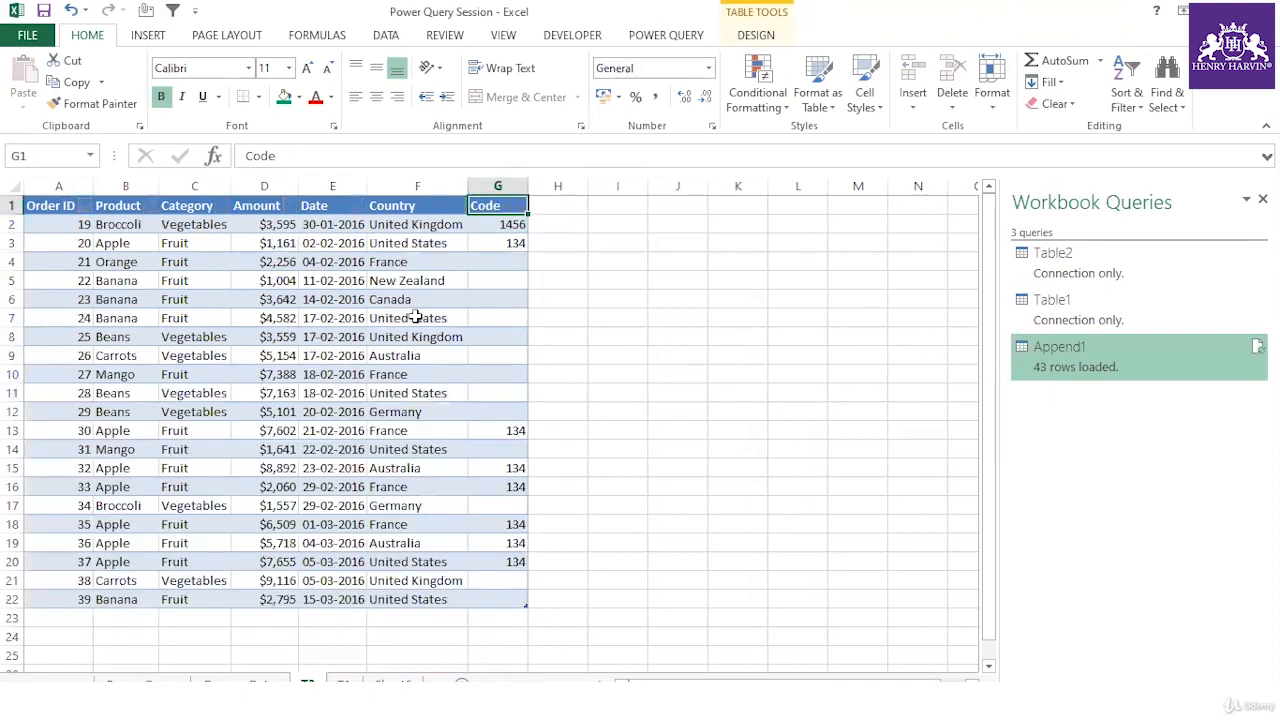
key("ctrl+z")
left_click(540, 374)
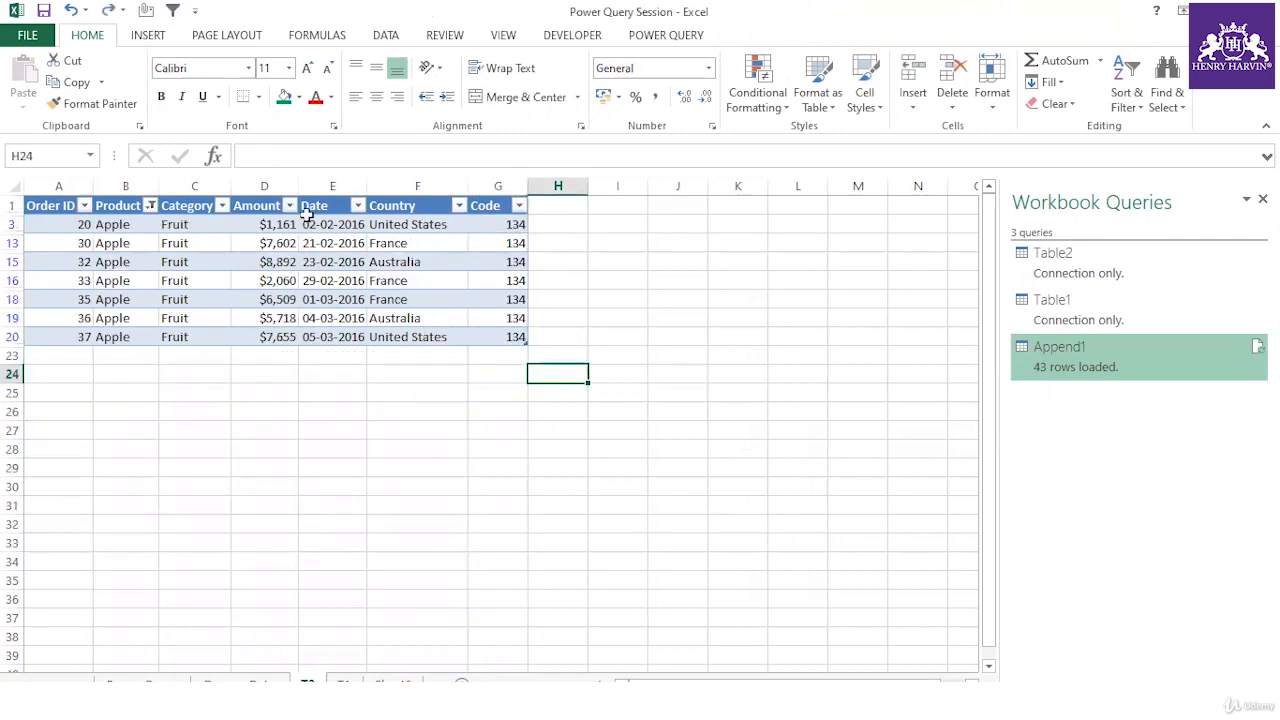
Change the Product filter to show only Banana and enter 321 as the first Banana row's Code in G5
left_click(150, 205)
left_click(198, 402)
left_click(198, 417)
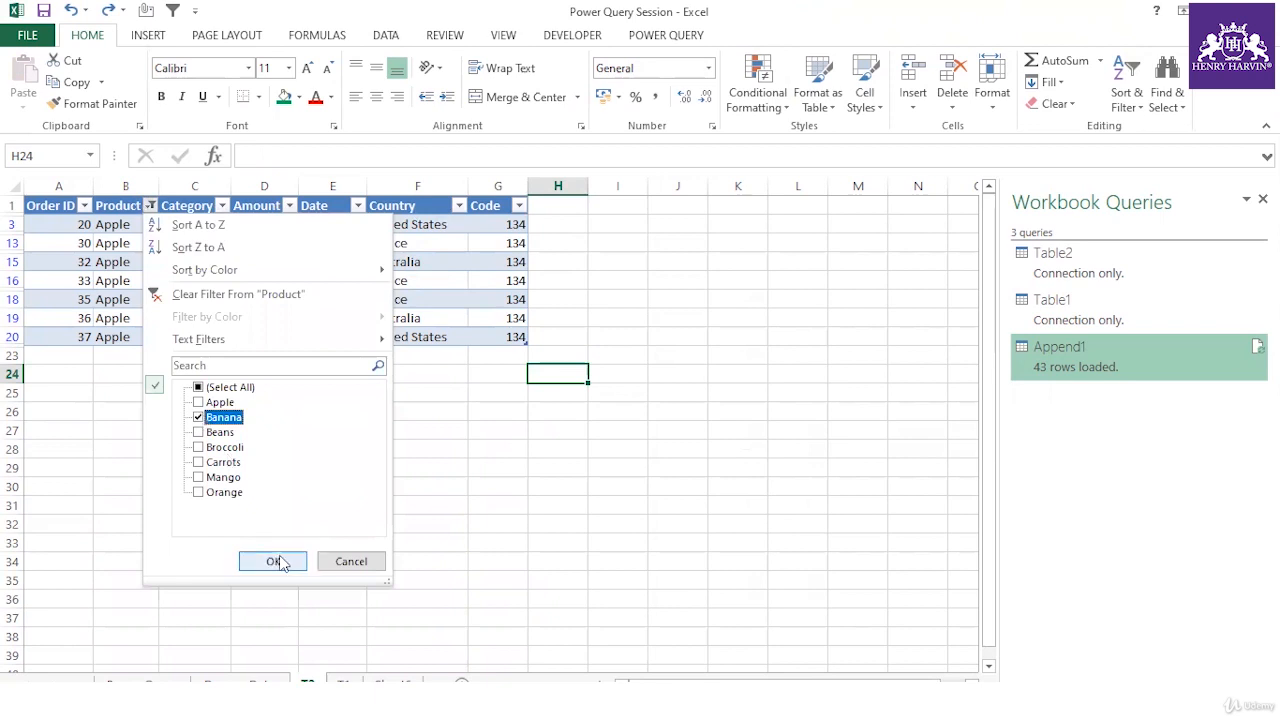
left_click(273, 561)
left_click(511, 224)
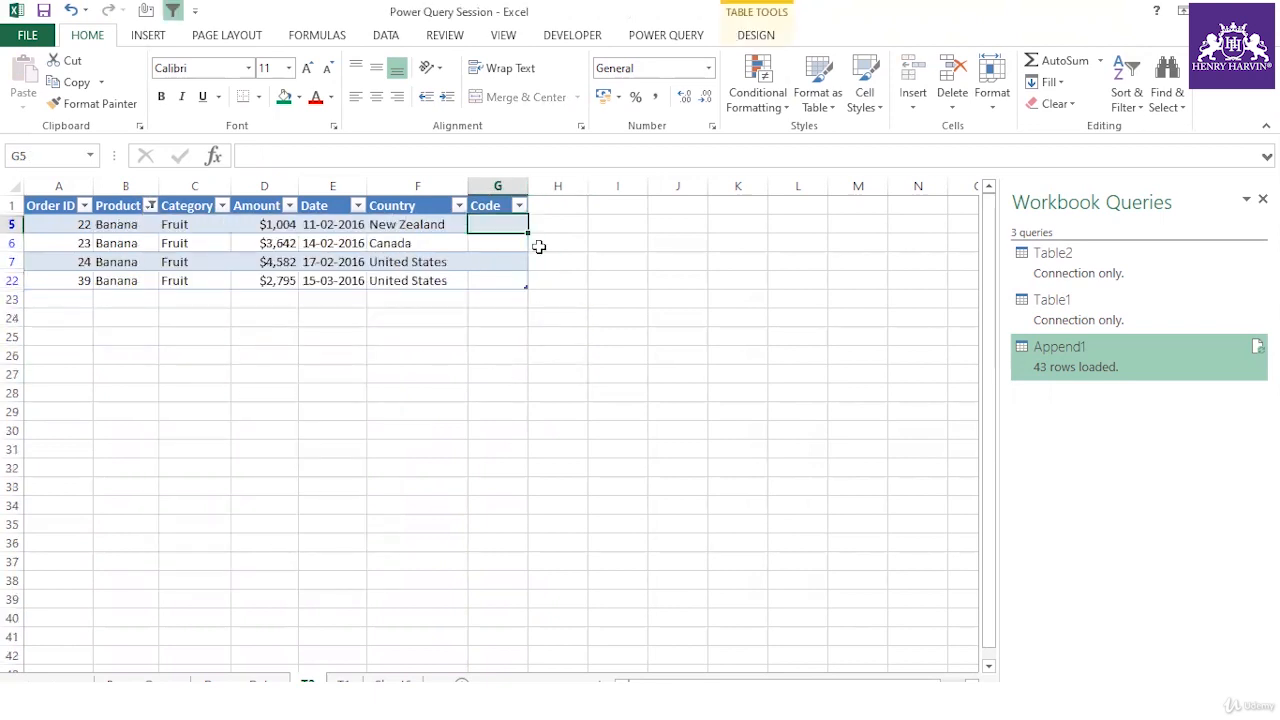
type("321")
left_click(554, 298)
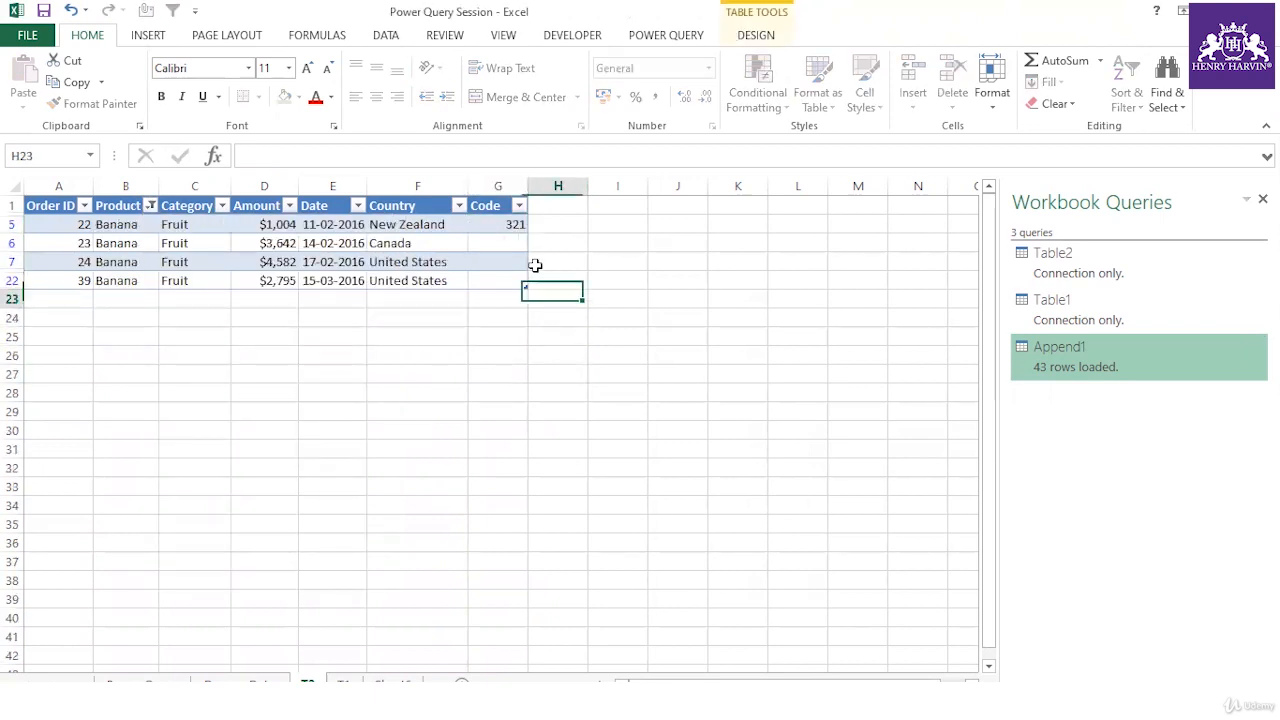
Copy the 321 code from G5 and paste it into only the visible Code cells of the other Banana rows, G6 to G22
left_click(495, 222)
key("ctrl+c")
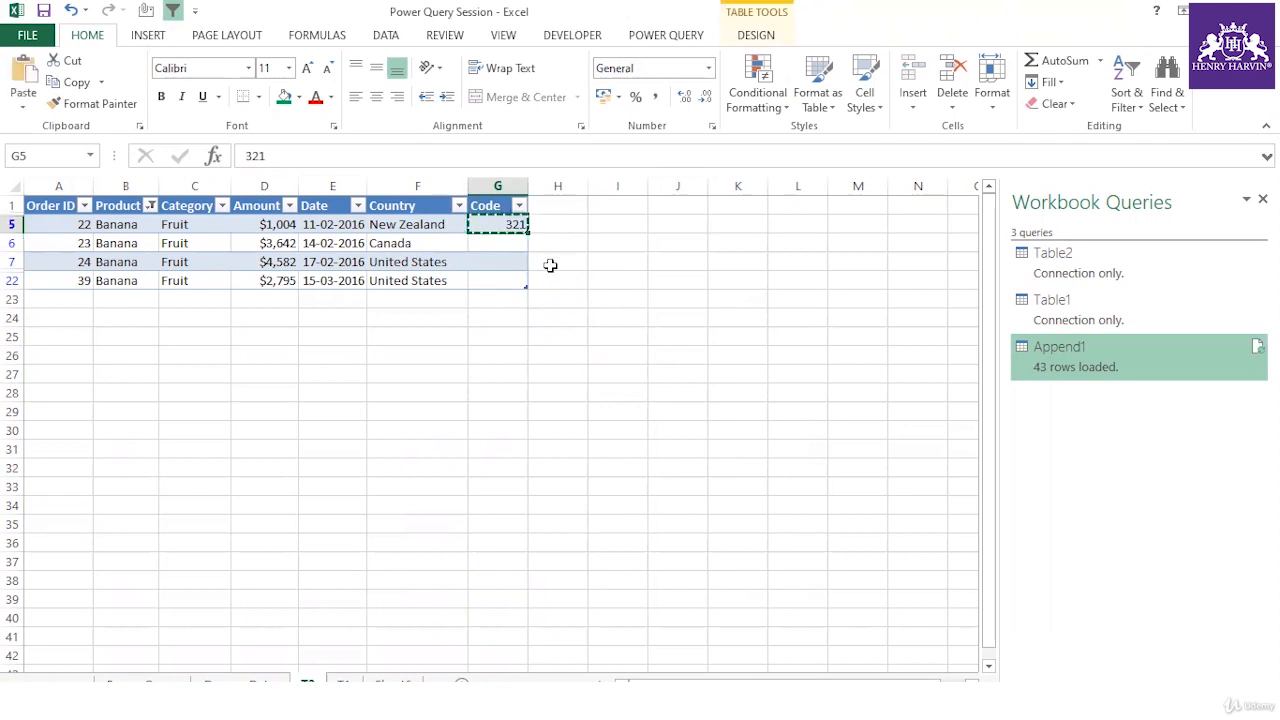
key("Escape")
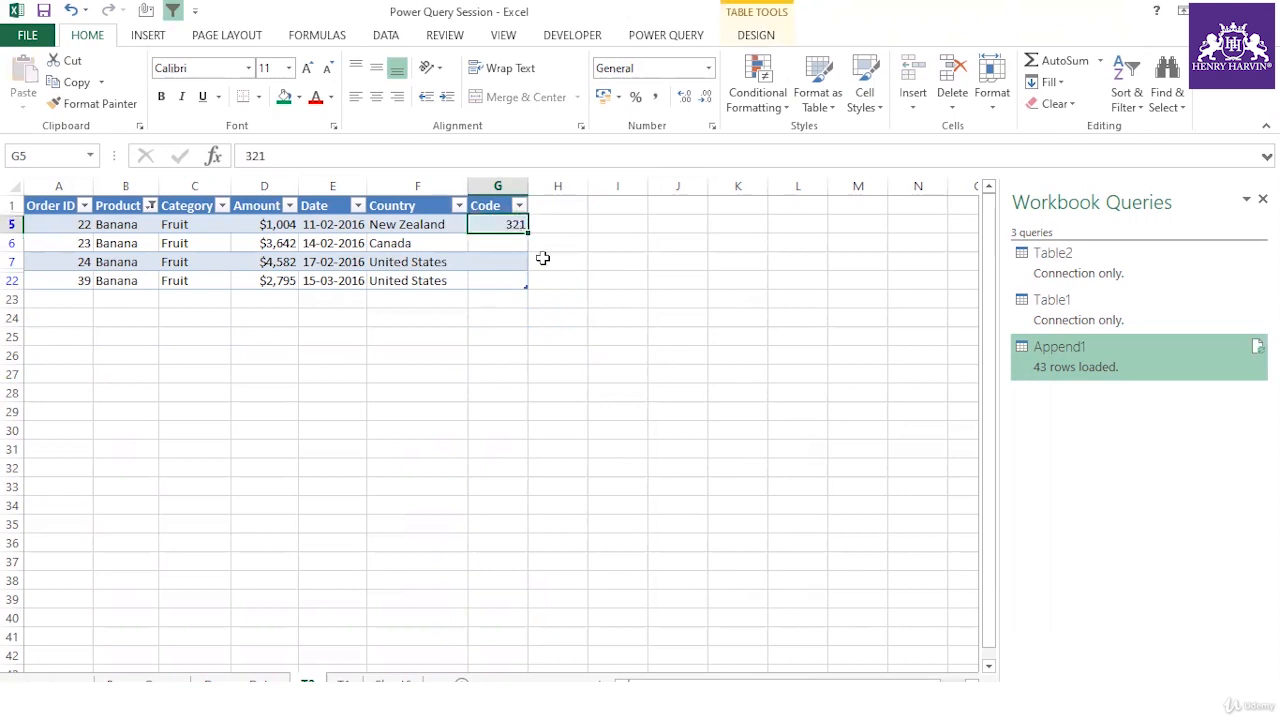
key("ctrl+c")
left_click_drag(517, 243, 517, 283)
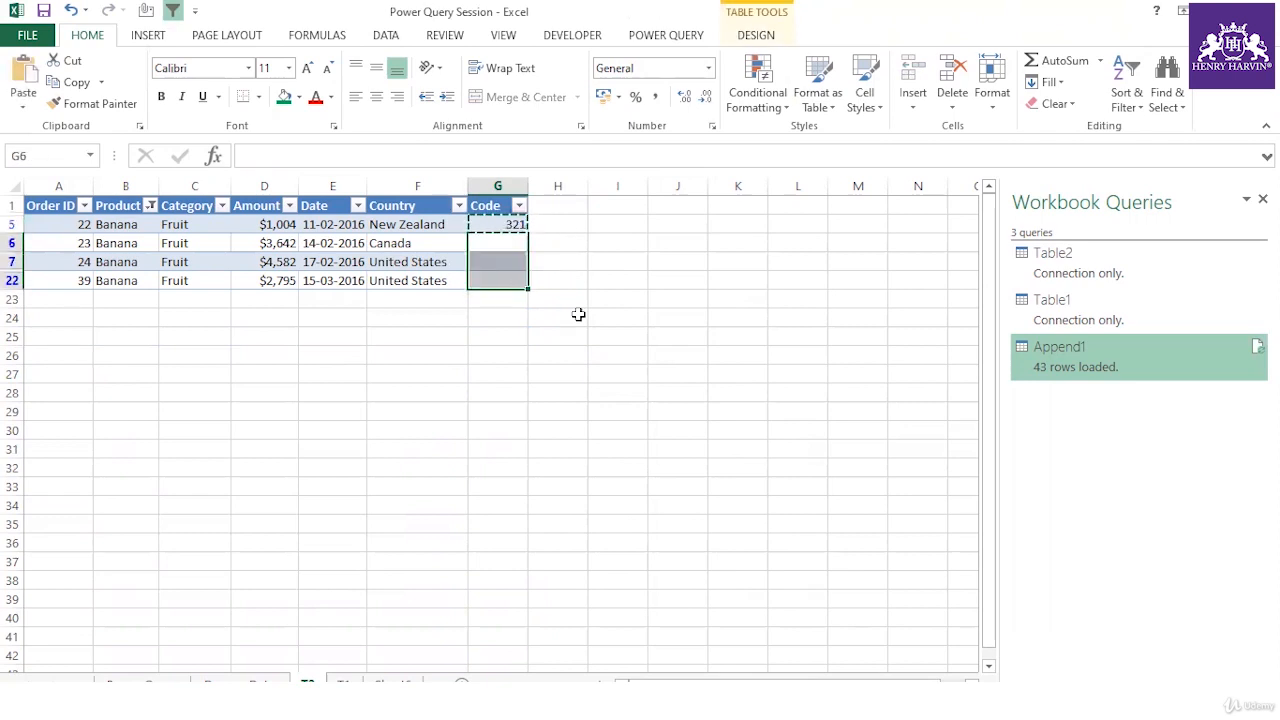
key("F5")
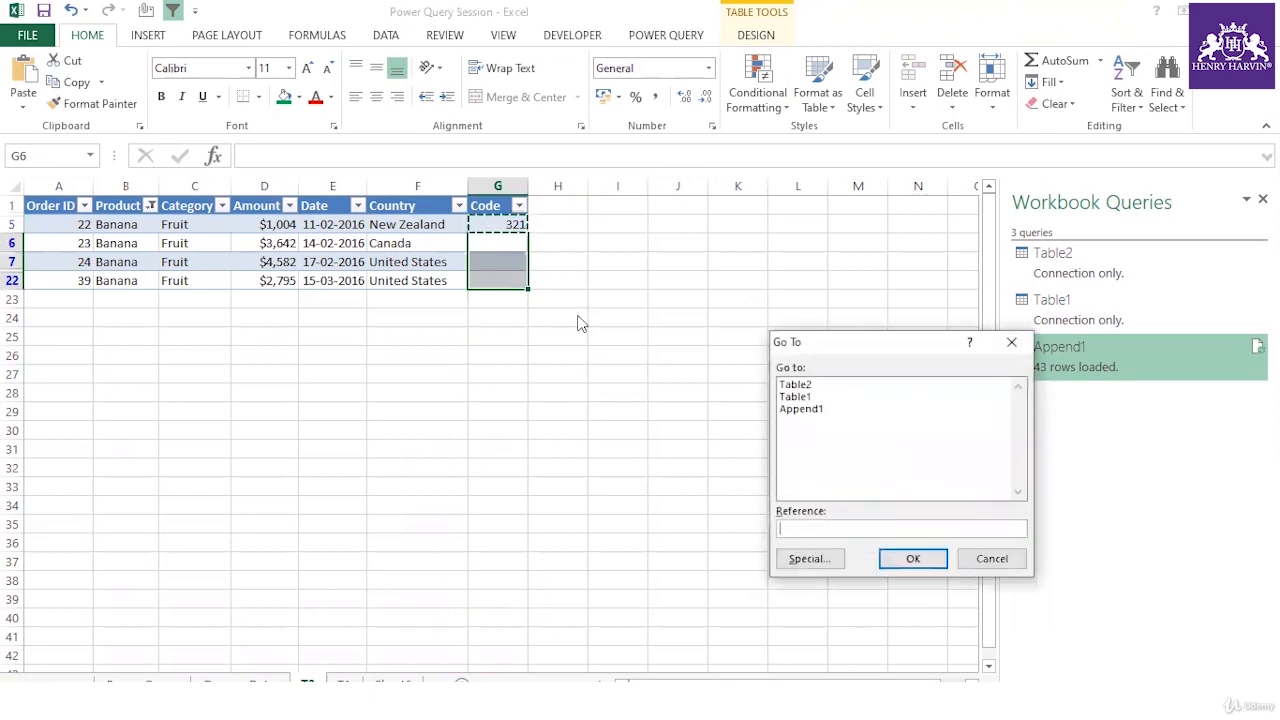
left_click(815, 557)
left_click(930, 483)
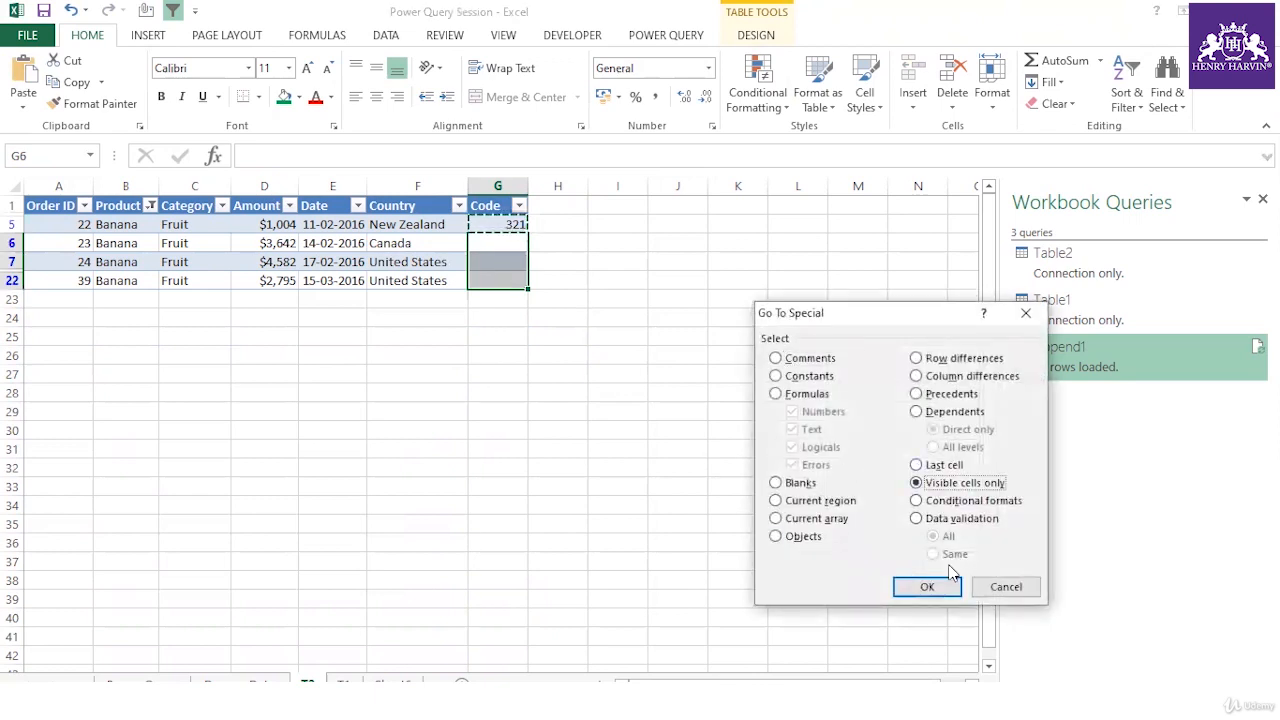
left_click(927, 587)
key("ctrl+v")
left_click(551, 414)
key("Escape")
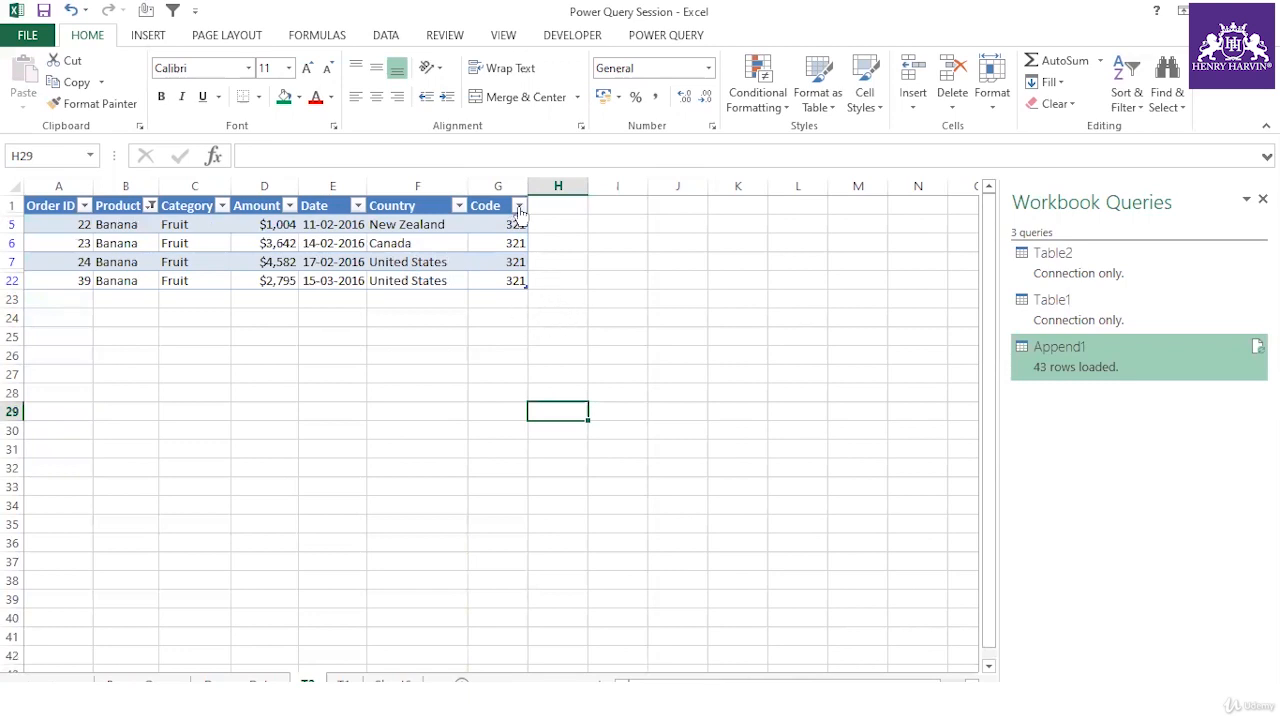
Change the Product filter to show only Beans
left_click(150, 205)
left_click(212, 418)
left_click(210, 433)
left_click(270, 558)
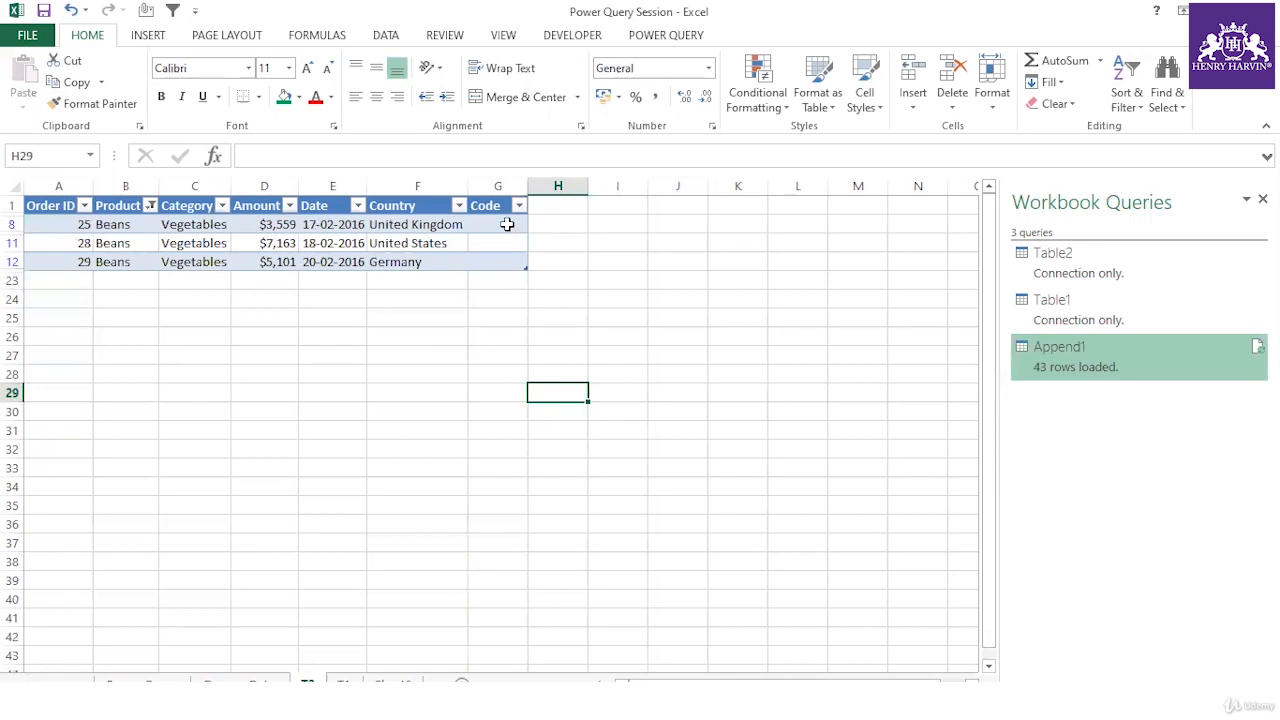
left_click_drag(507, 224, 508, 263)
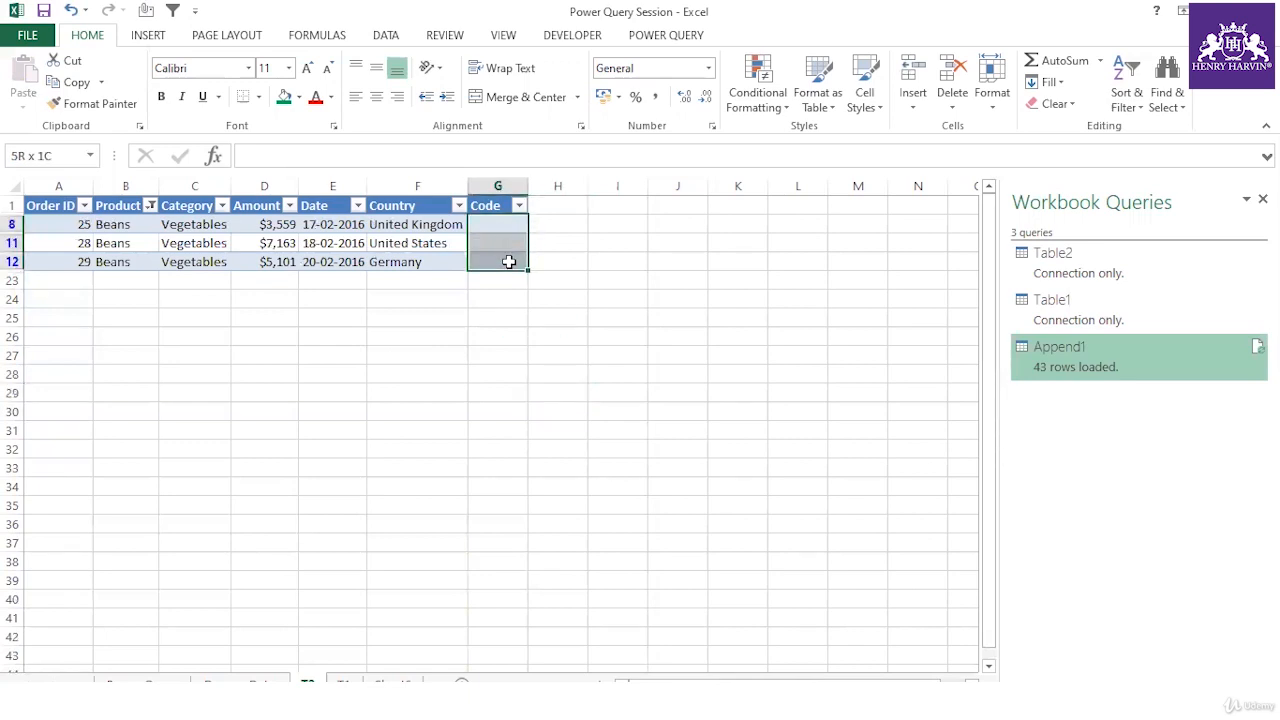
left_click(537, 359)
left_click_drag(503, 225, 502, 262)
key("ctrl+shift+semicolon")
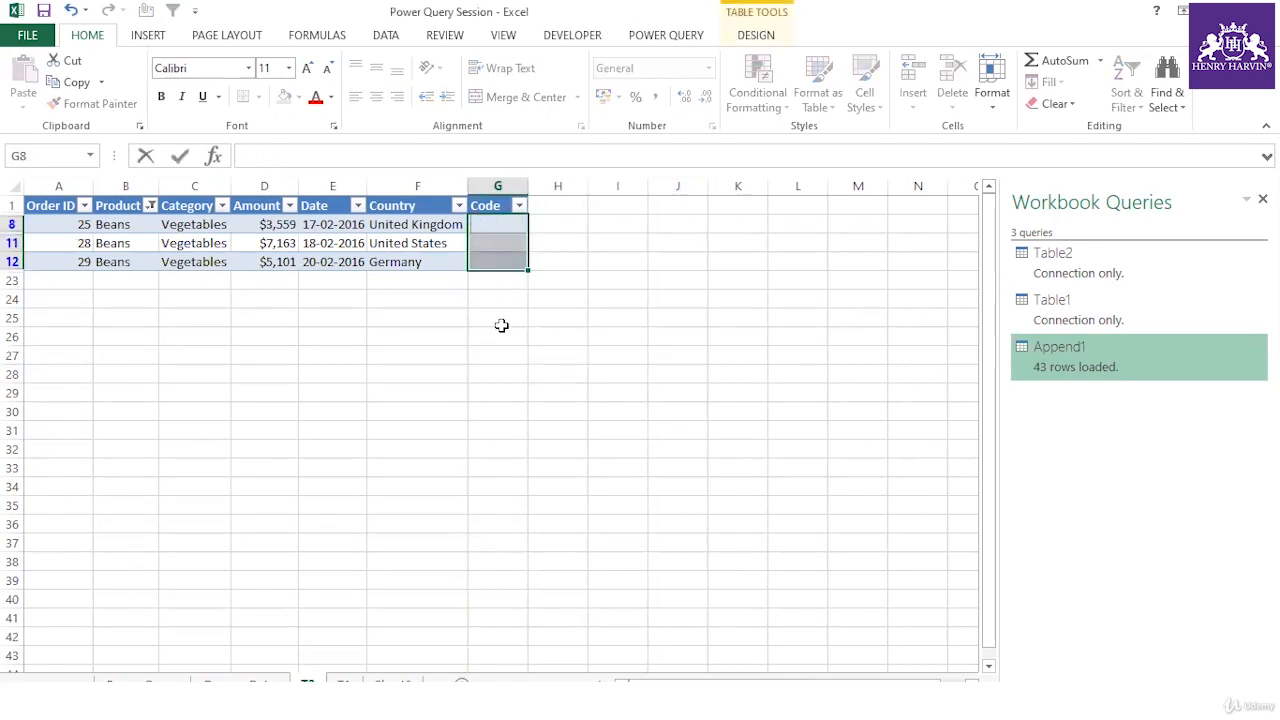
left_click(501, 325)
left_click(501, 226)
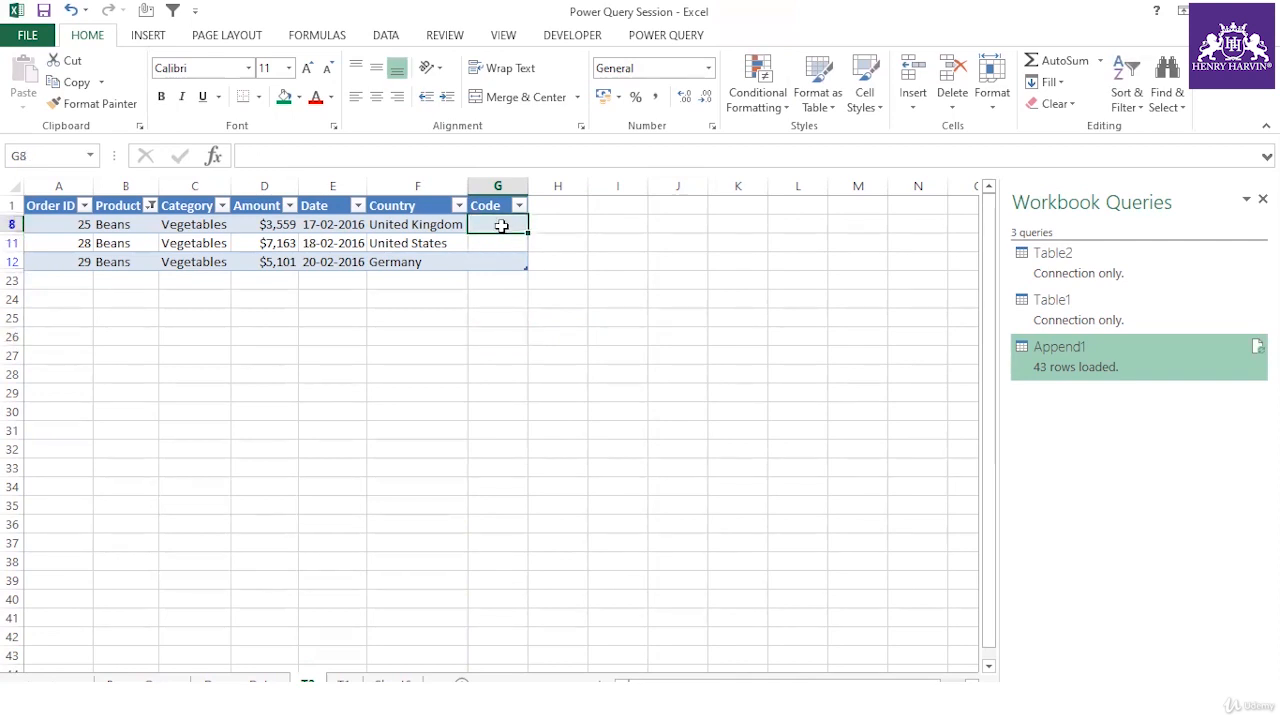
left_click(496, 299)
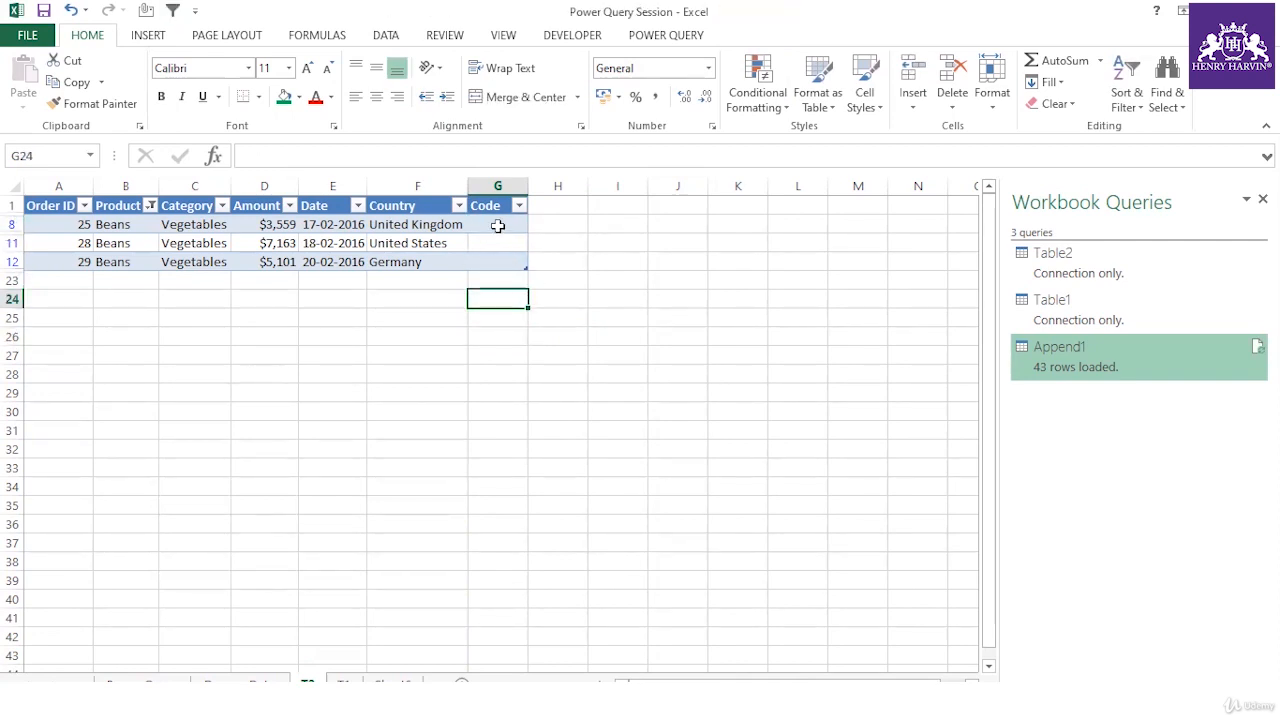
left_click(497, 221)
left_click_drag(497, 221, 500, 263)
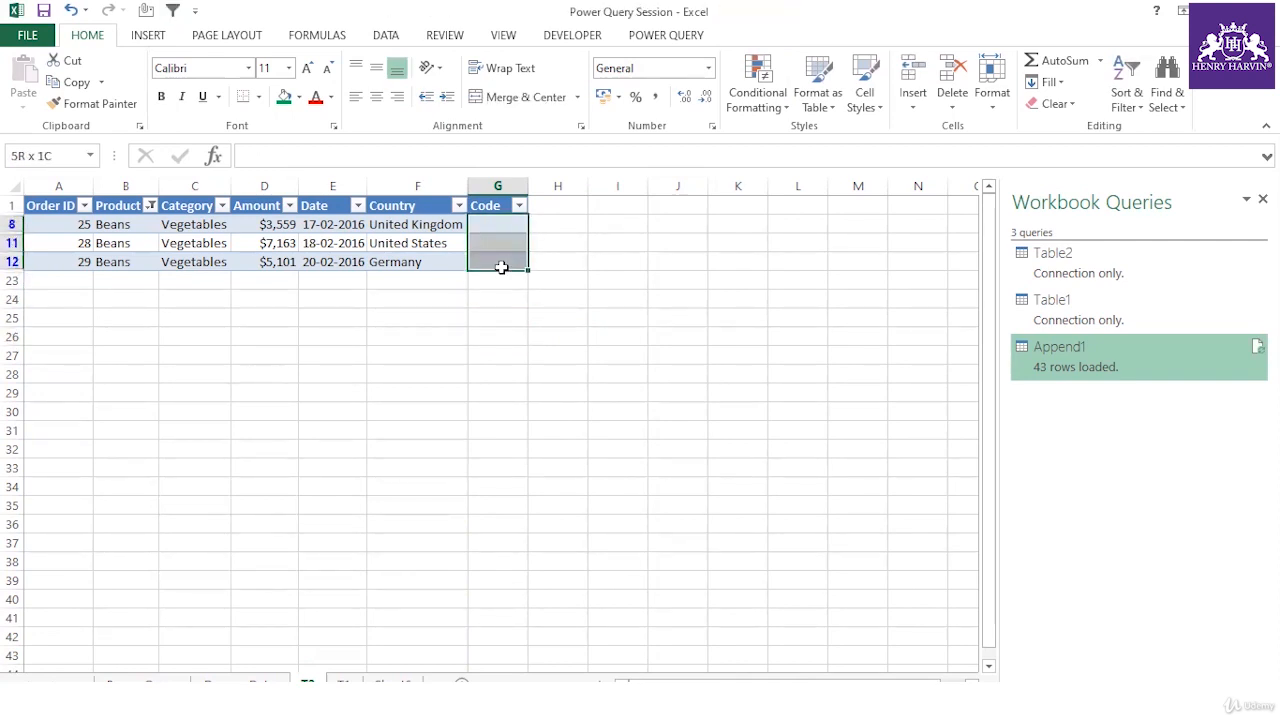
left_click(501, 312)
Enter 234 as the first Beans row's Code in G8
left_click(499, 219)
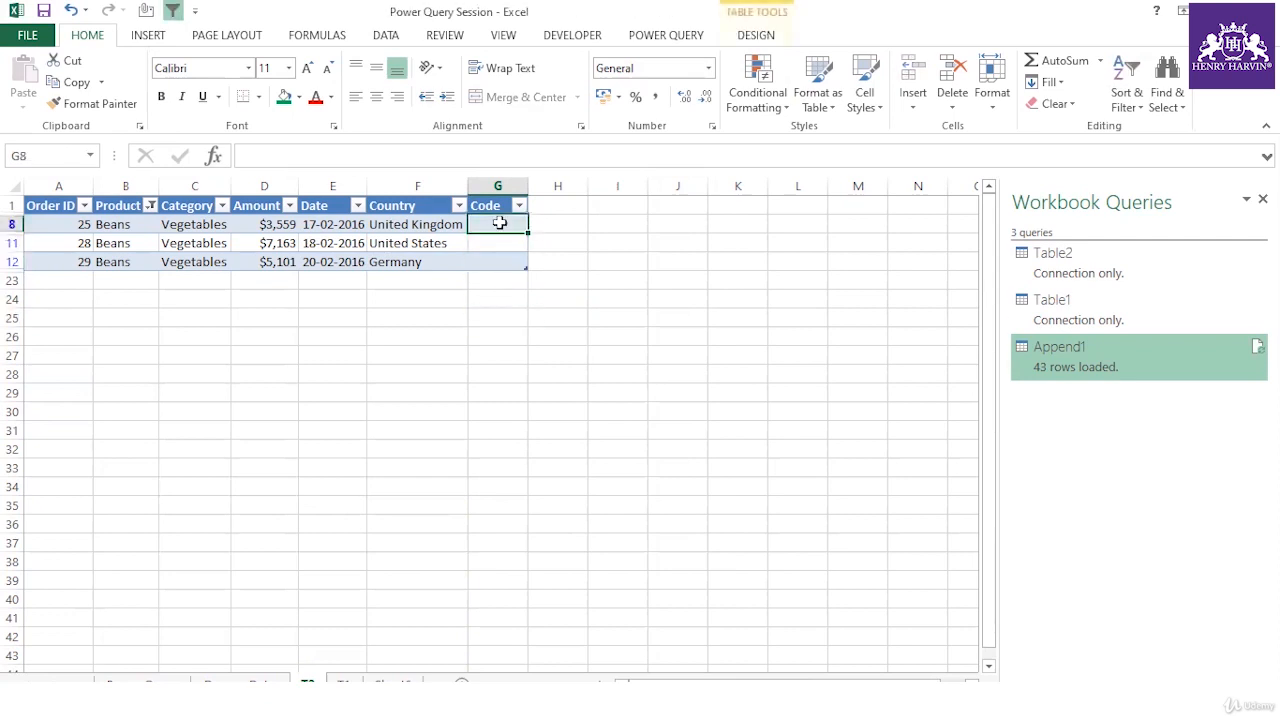
type("234")
left_click(494, 350)
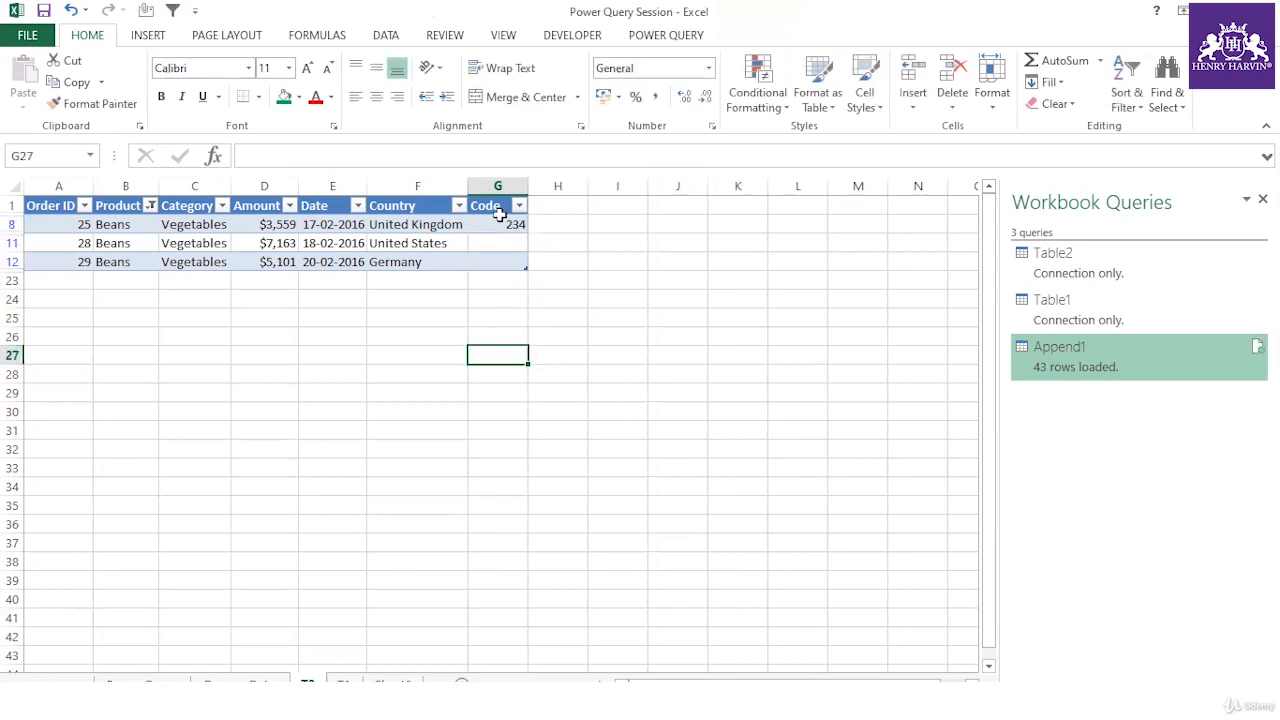
left_click_drag(501, 224, 502, 262)
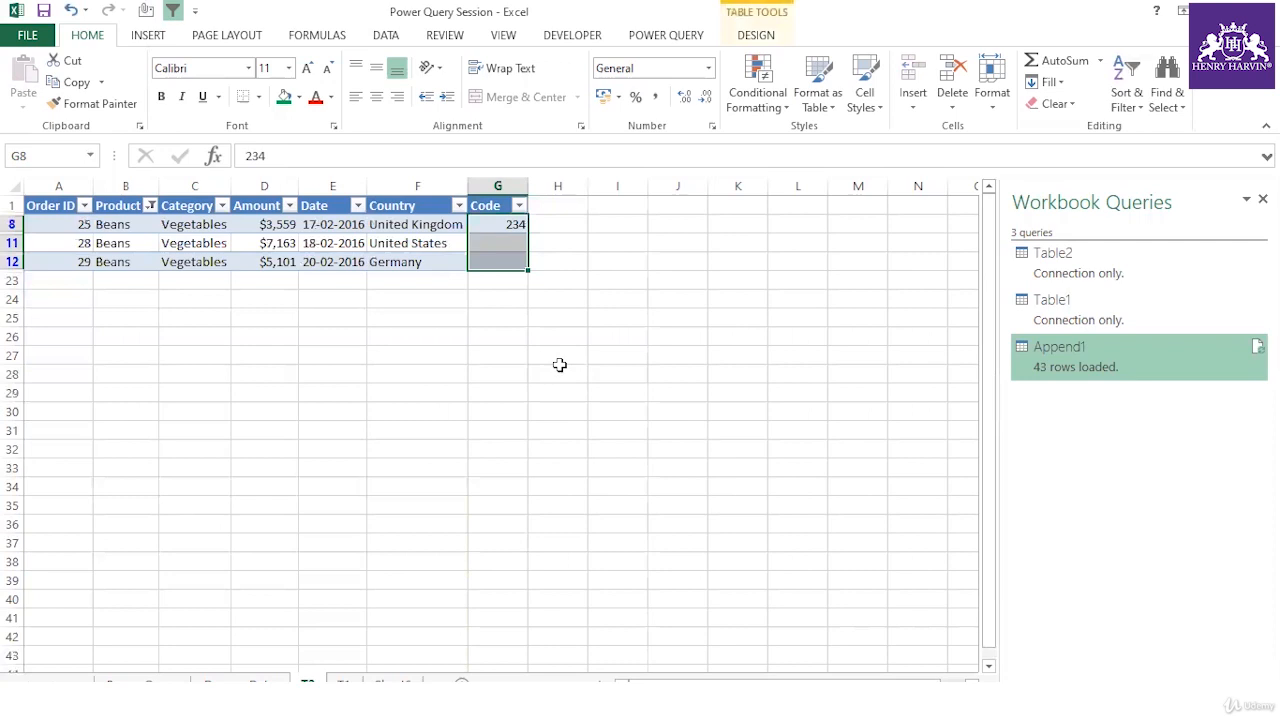
key("ctrl+g")
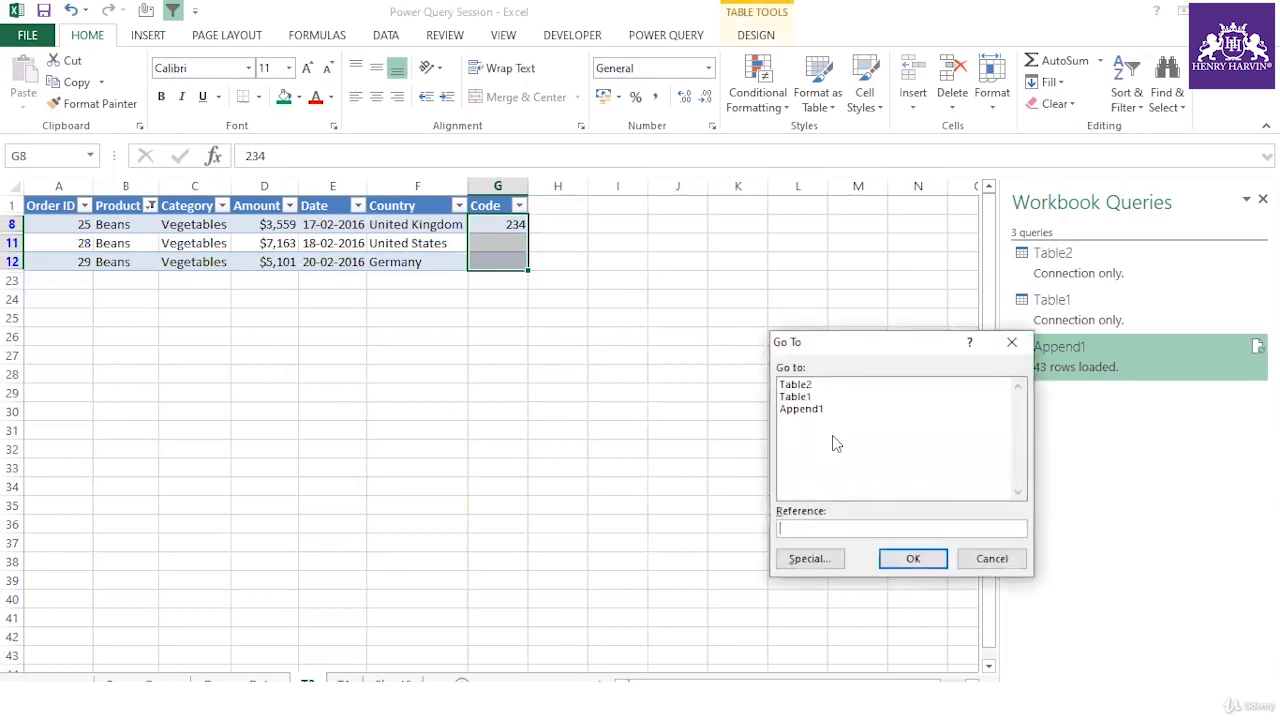
left_click(826, 558)
left_click(947, 488)
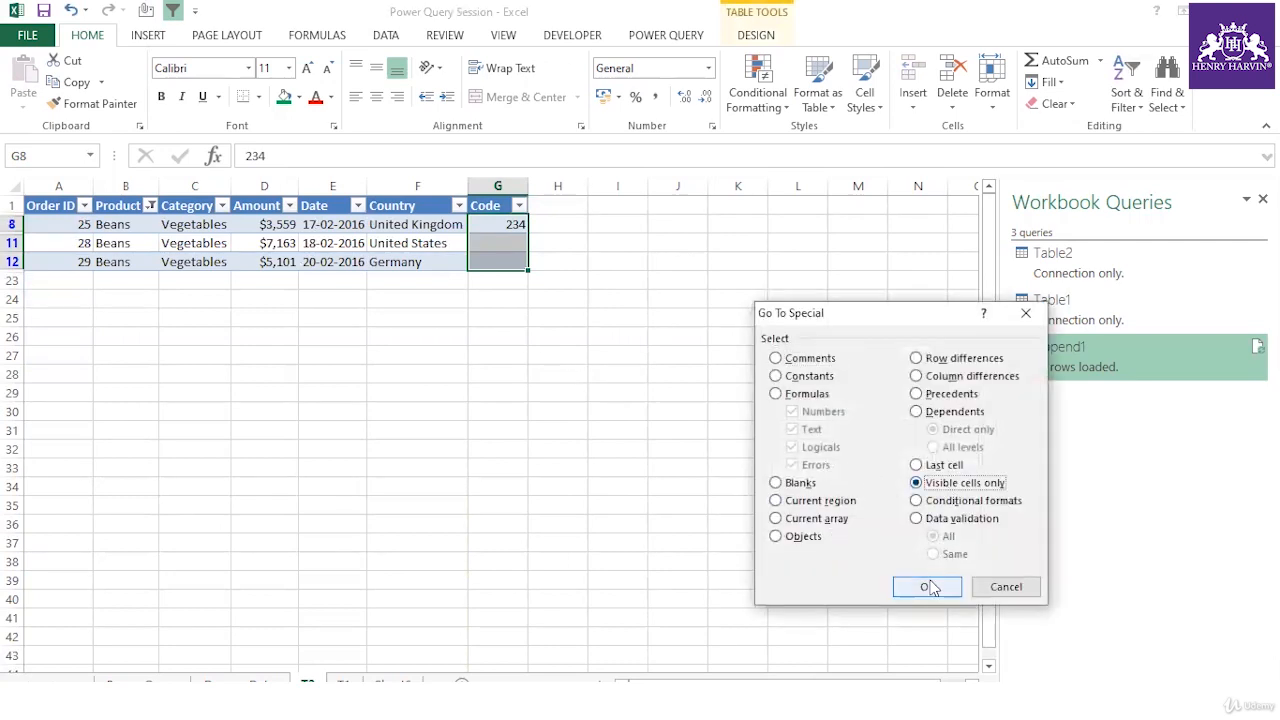
left_click(927, 587)
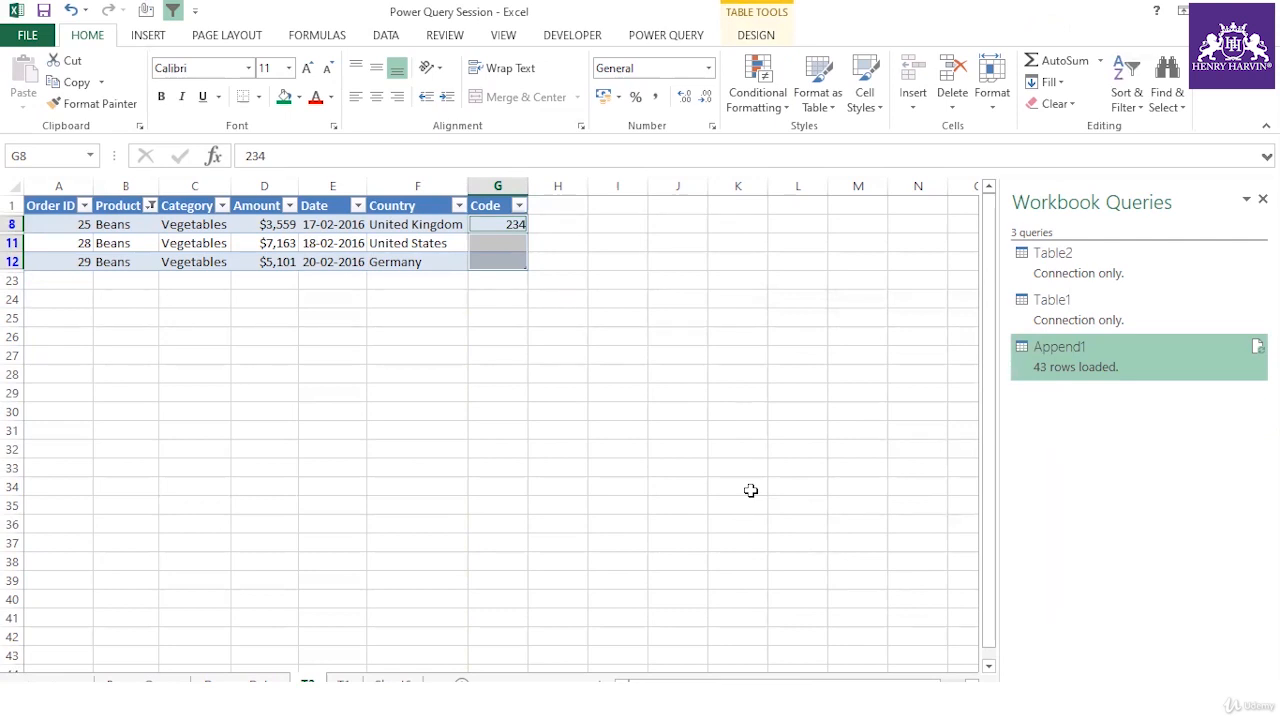
left_click(730, 466)
Copy the 234 code from G8 and paste it into the other Beans rows' Code cells, G11 and G12
left_click(512, 224)
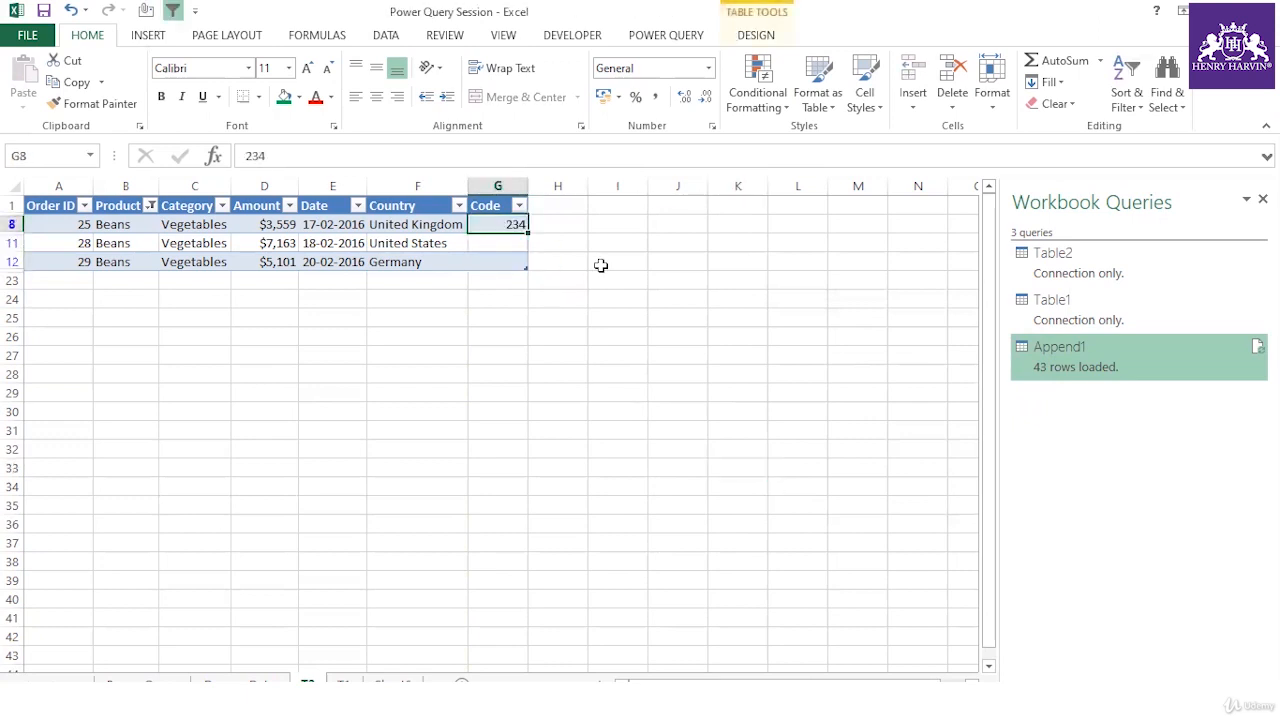
key("ctrl+c")
left_click(509, 245)
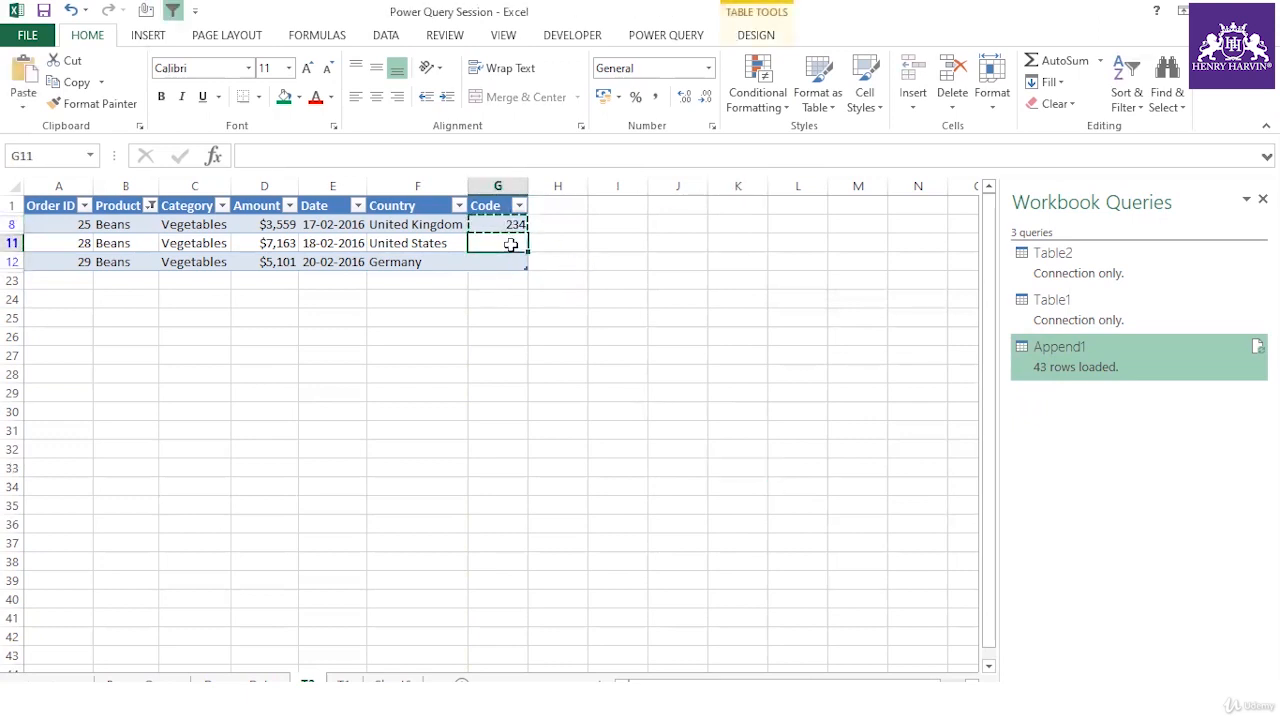
key("ctrl+v")
left_click(507, 260)
key("ctrl+v")
key("Escape")
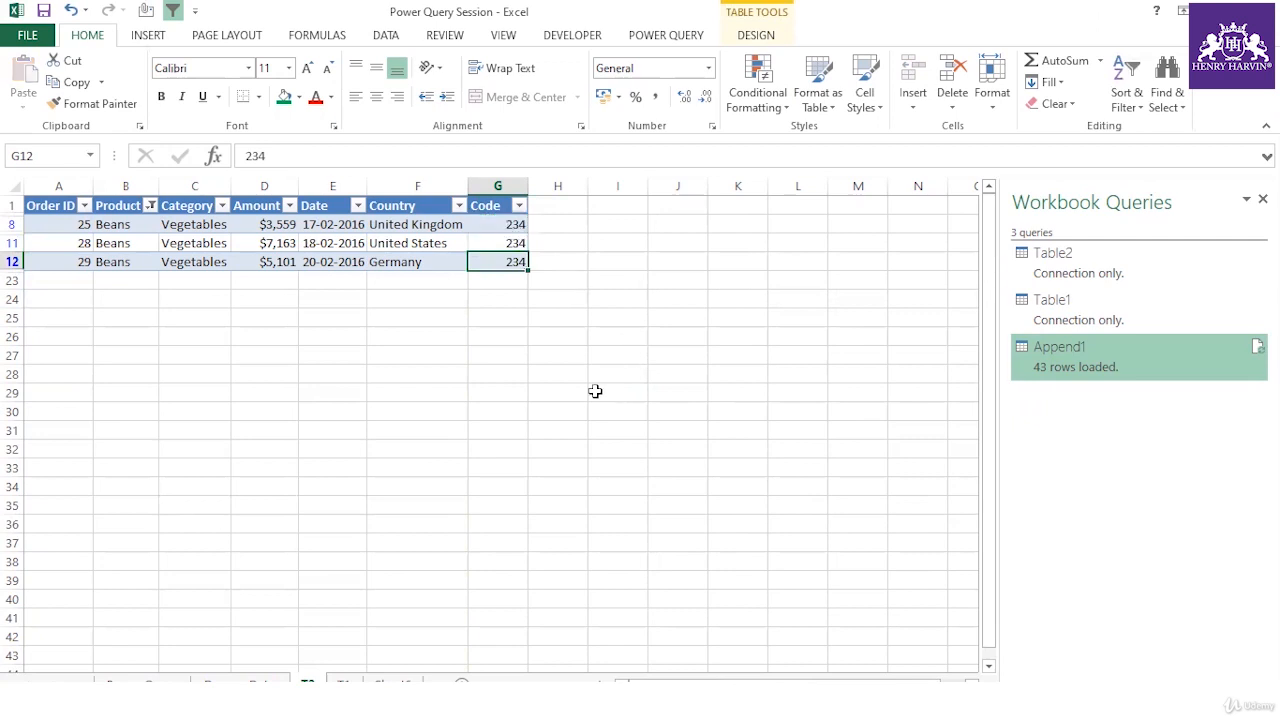
left_click(594, 391)
Change the Product filter to show only Broccoli and enter 1456 as the remaining Broccoli row's Code in G17
left_click(150, 205)
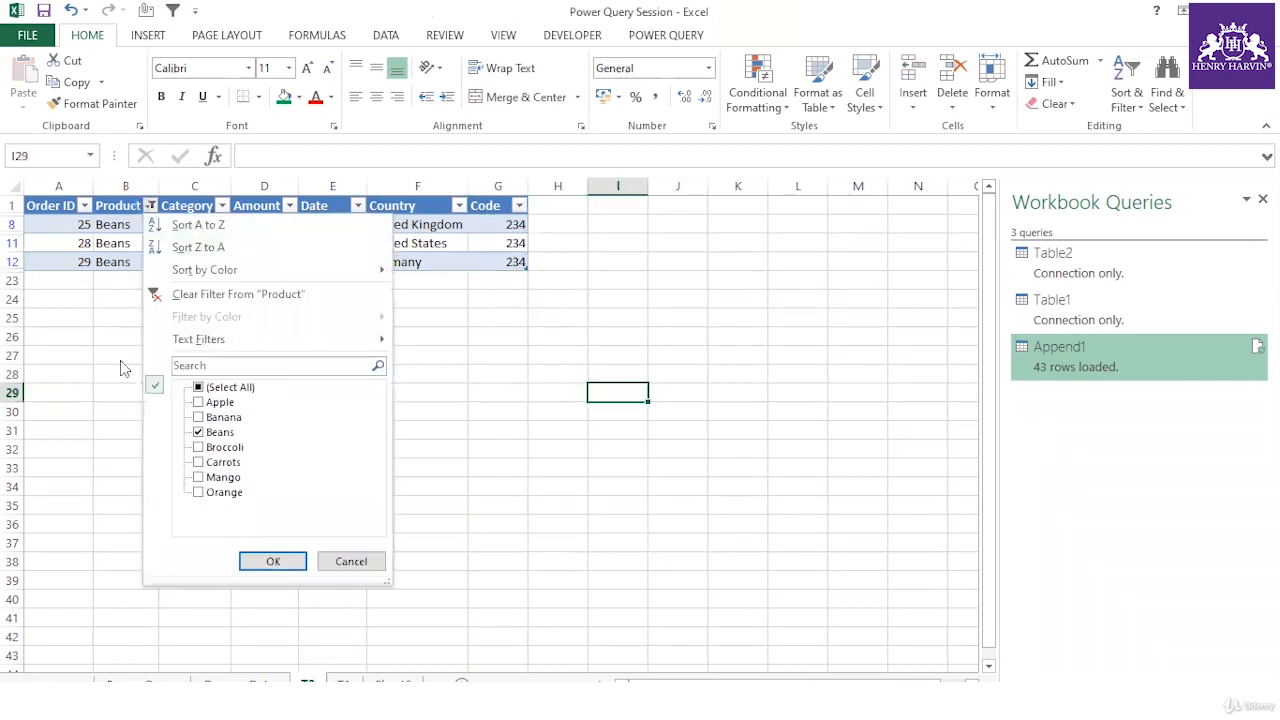
left_click(212, 432)
left_click(215, 447)
left_click(267, 555)
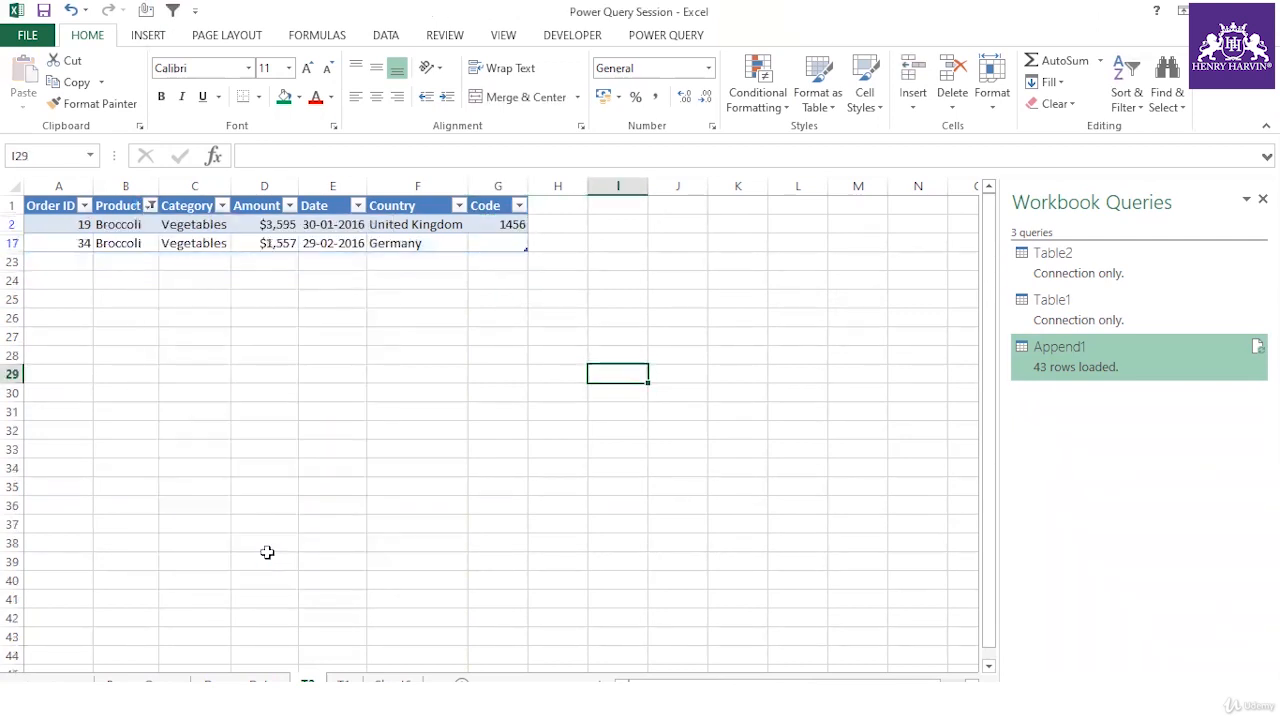
left_click(511, 248)
type("1")
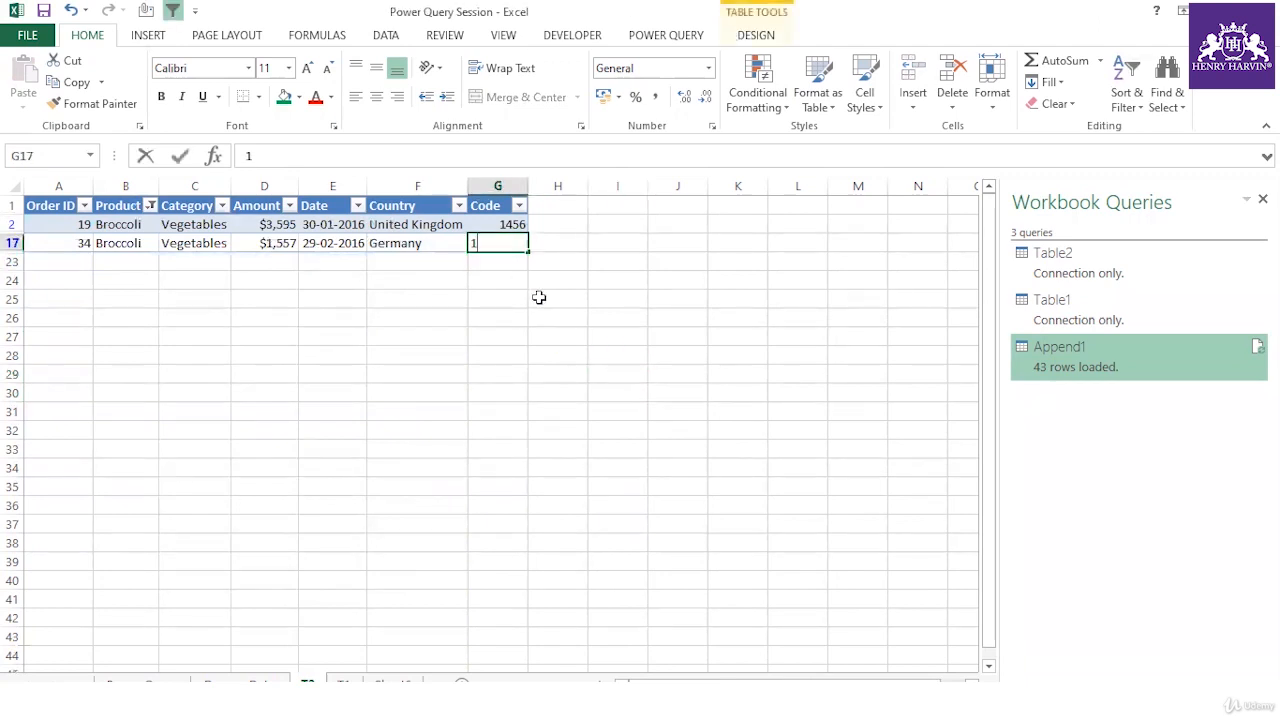
type("456")
left_click(535, 334)
Change the Product filter to show only Carrots and enter 3678 as the Code in G9 and G21
left_click(150, 205)
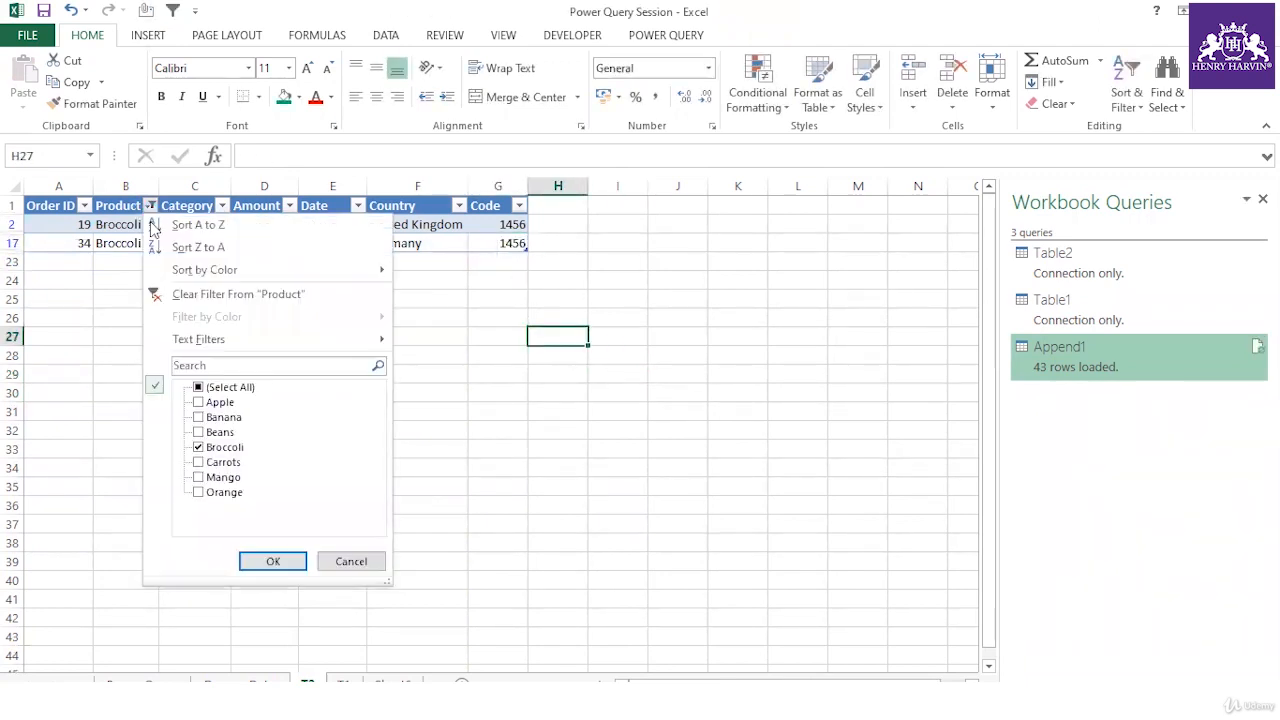
left_click(212, 447)
left_click(218, 462)
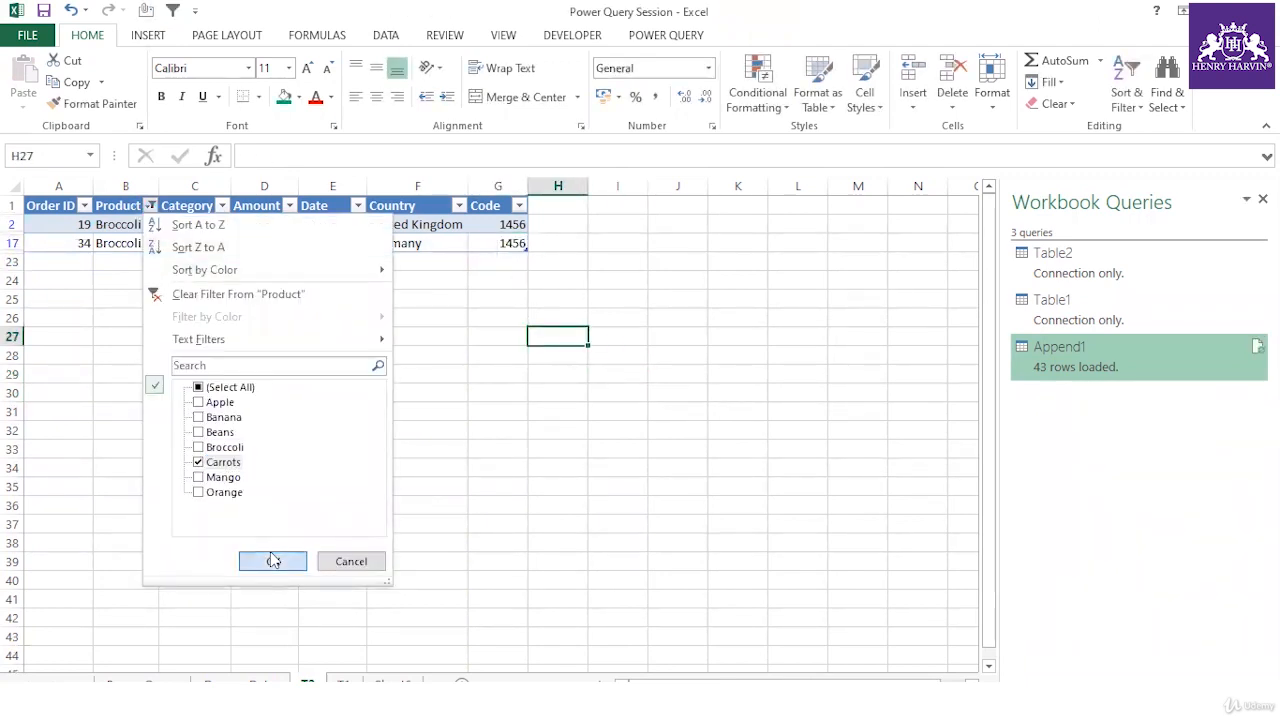
left_click(271, 561)
left_click(515, 228)
type("3")
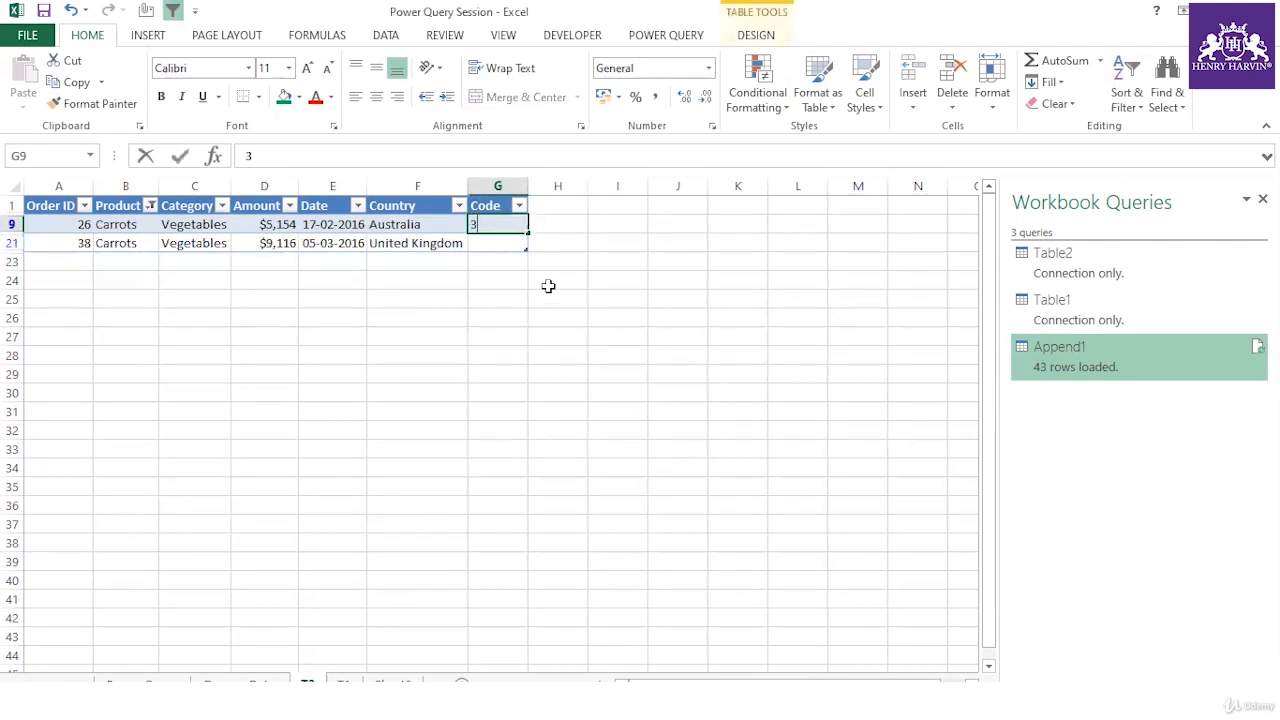
type("678")
left_click(543, 318)
left_click(514, 243)
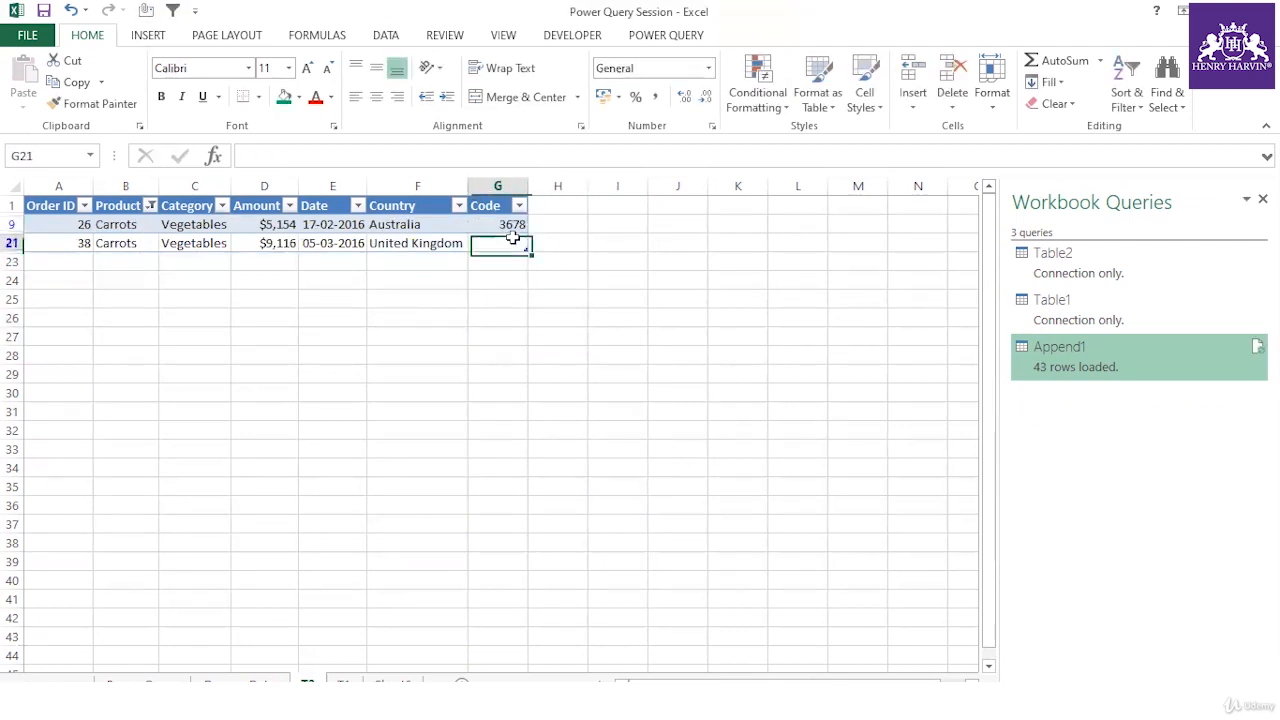
type("3678")
left_click(549, 357)
Change the Product filter to show only Mango and enter 4589 as the Code in G10 and G14
left_click(150, 205)
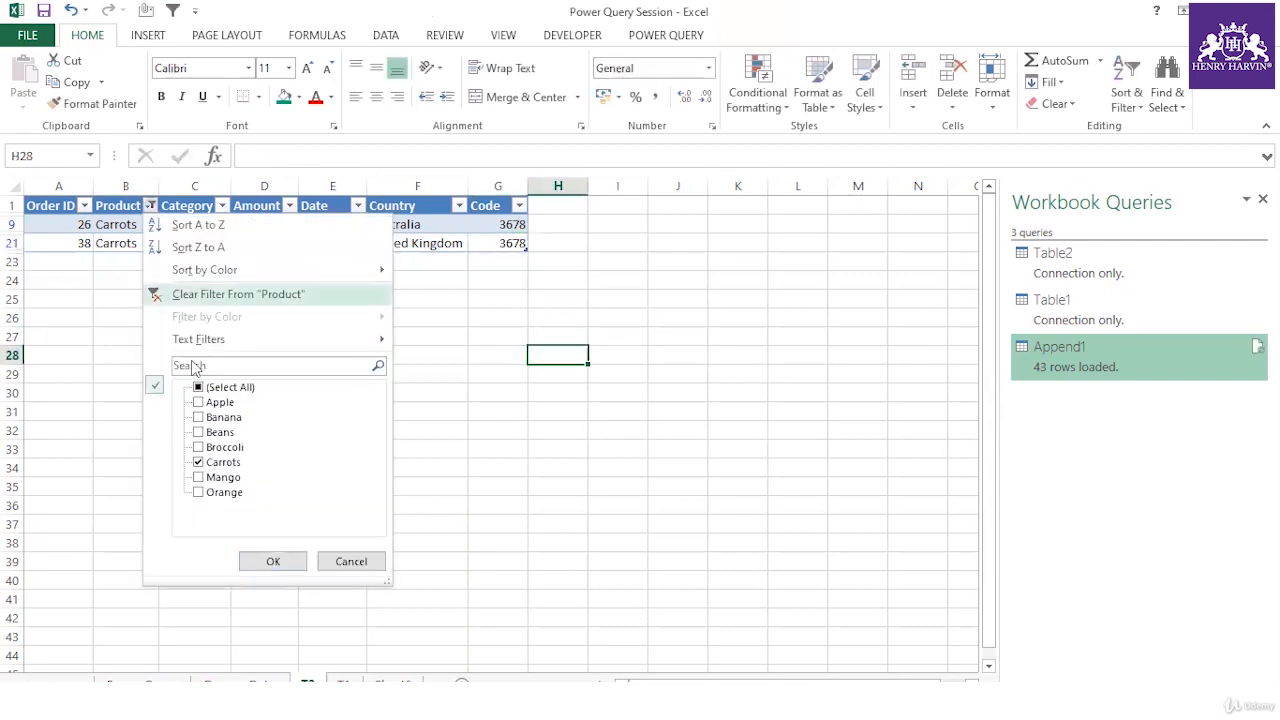
left_click(205, 462)
left_click(205, 477)
left_click(272, 562)
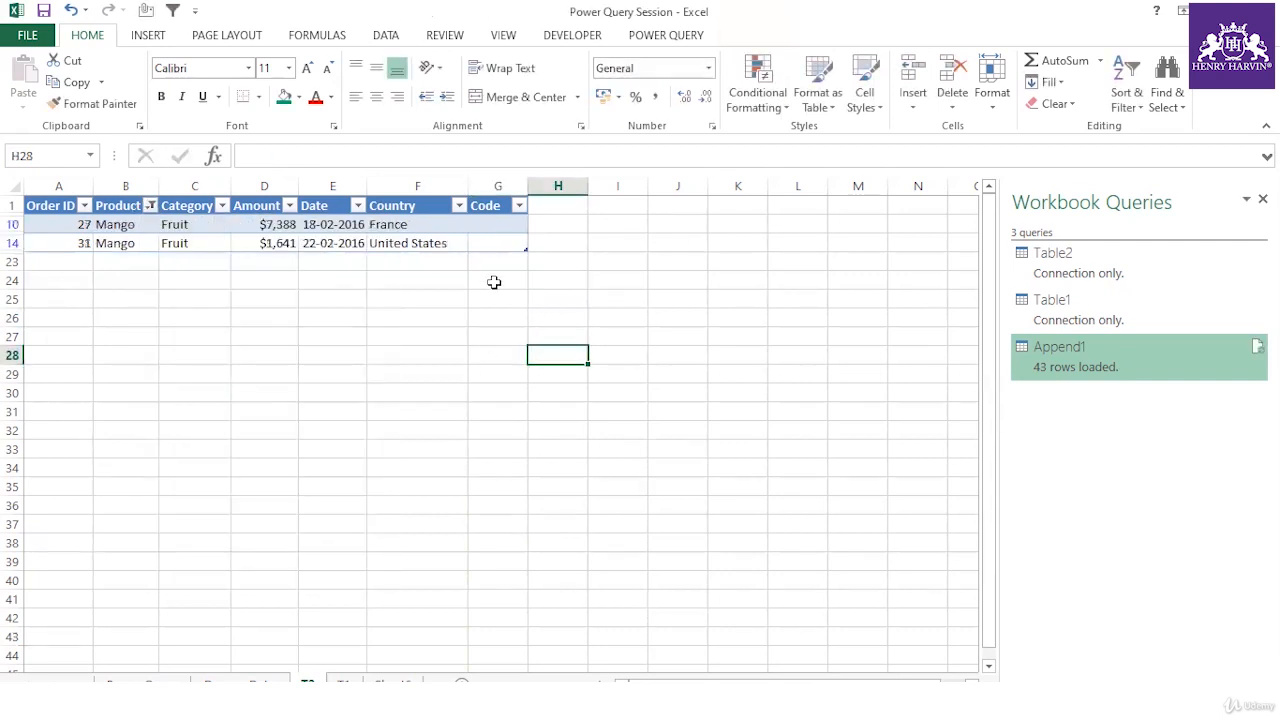
left_click(509, 223)
type("4589")
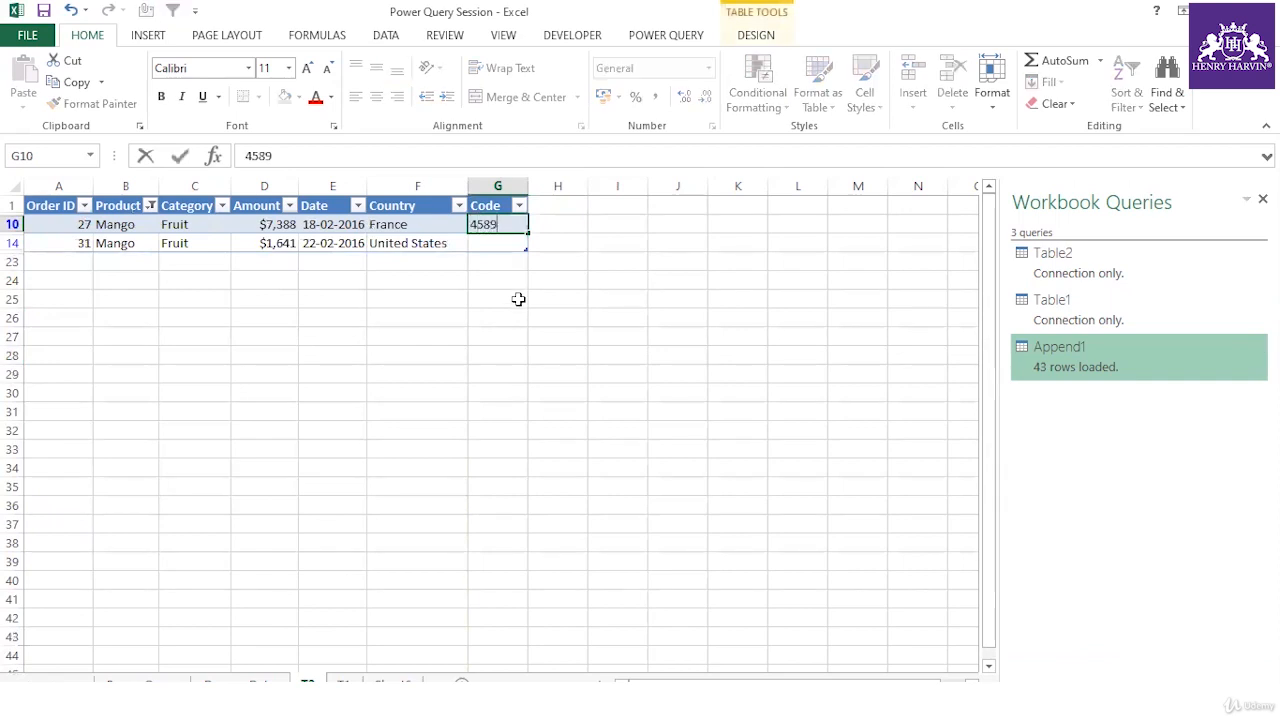
left_click(503, 243)
type("45")
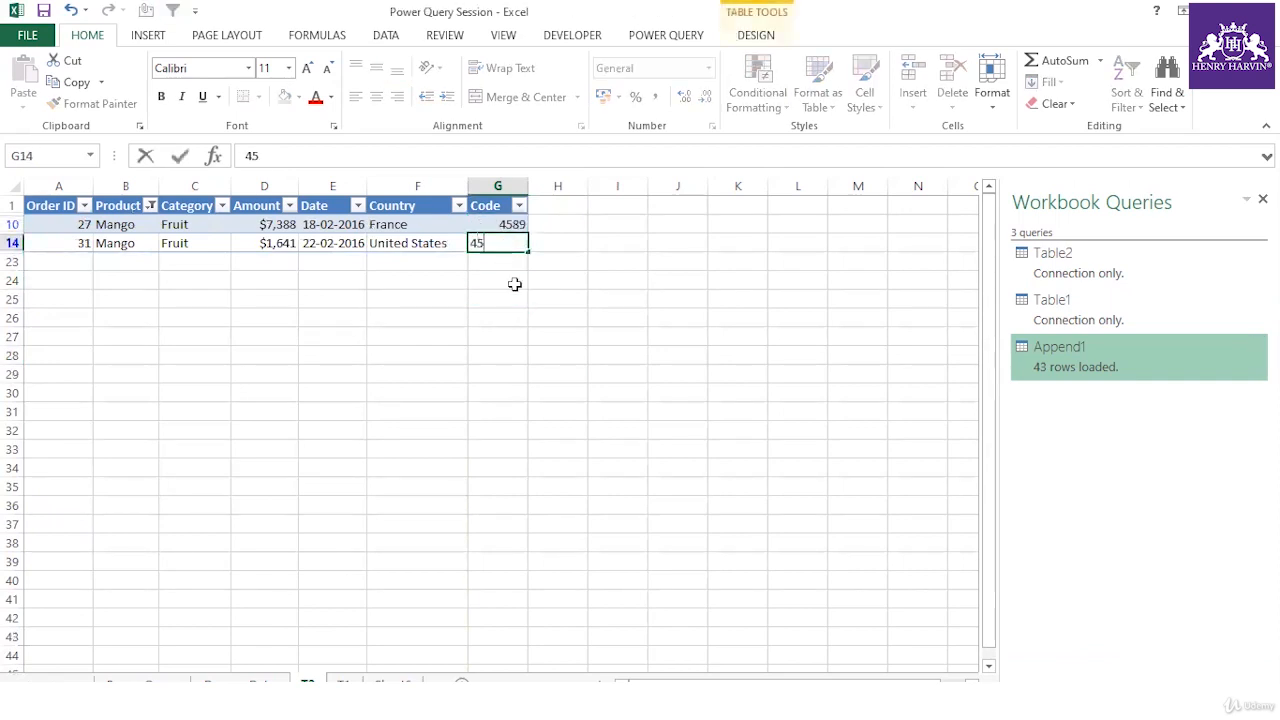
type("89")
left_click(505, 352)
Change the Product filter to show only Orange and enter 290 as the Code in G4
left_click(150, 205)
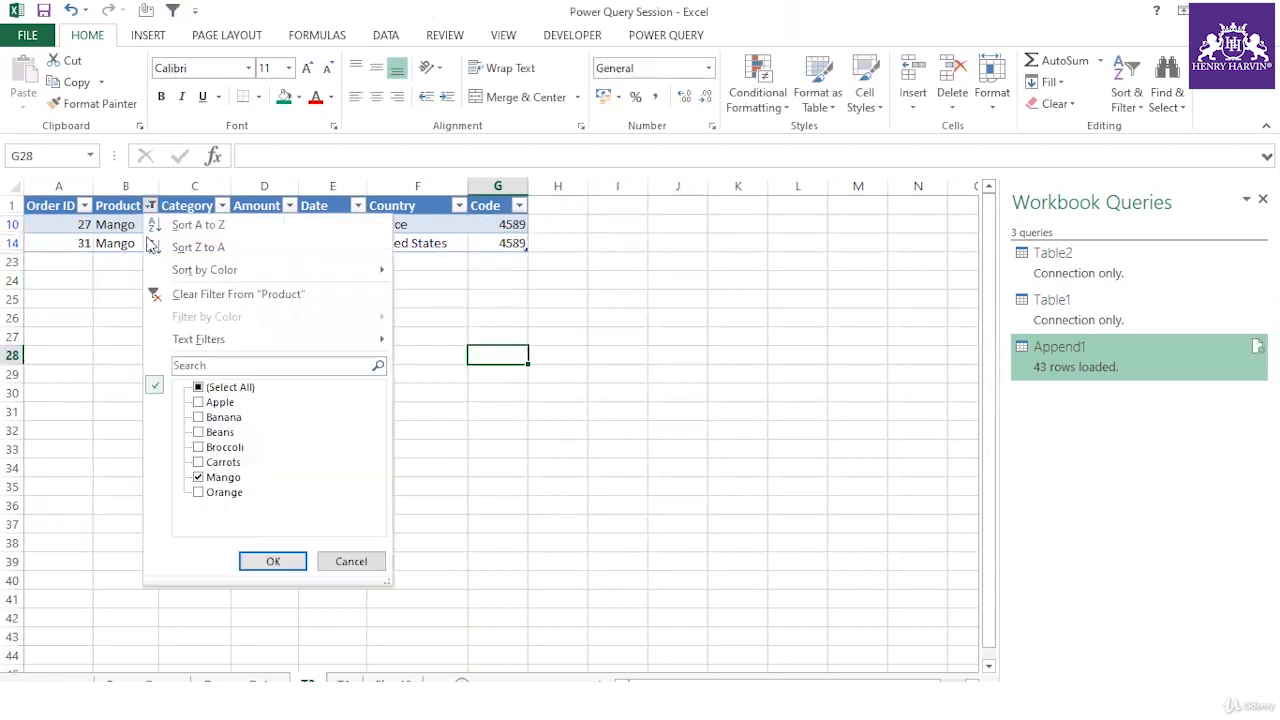
left_click(198, 477)
left_click(199, 492)
left_click(289, 562)
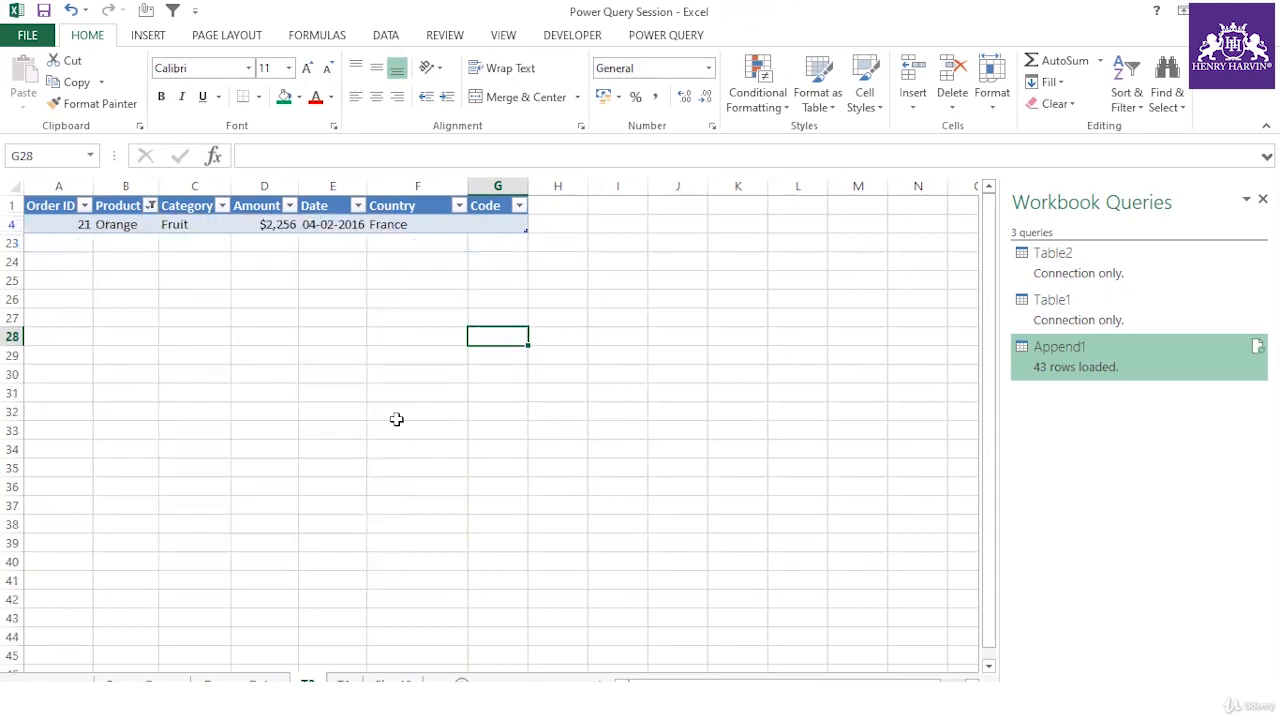
left_click(511, 226)
type("2")
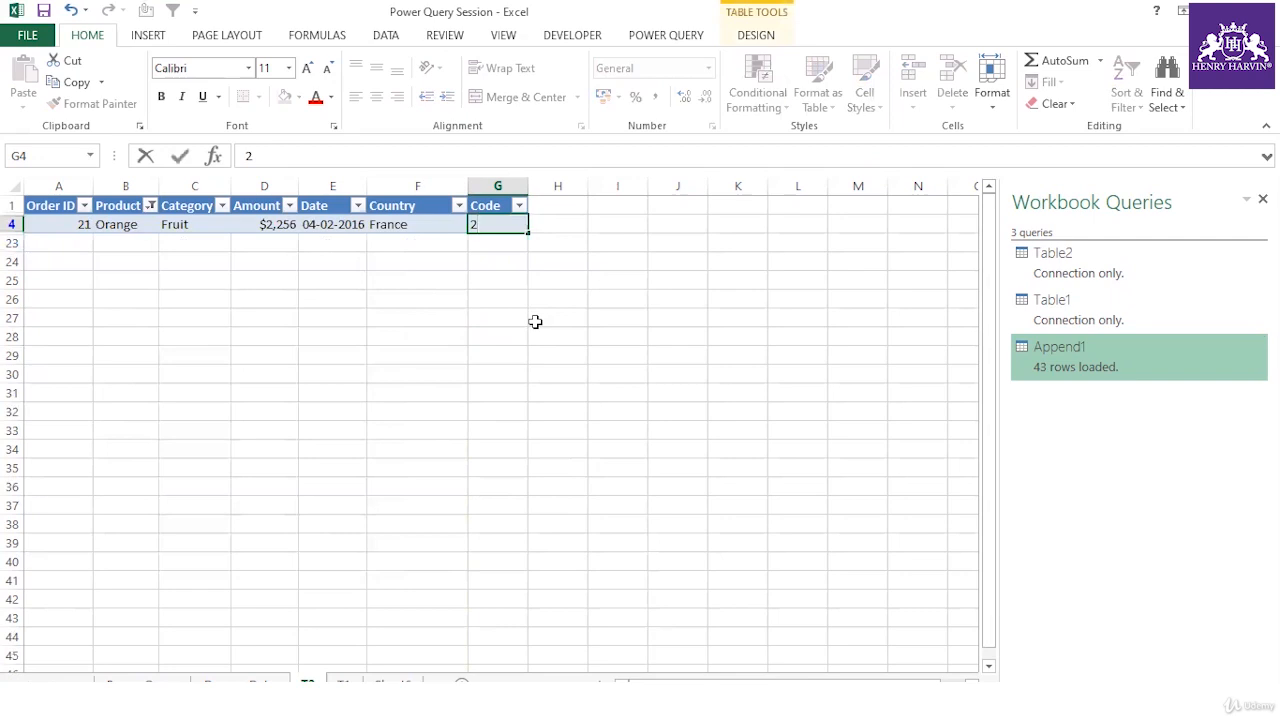
type("90")
left_click(535, 321)
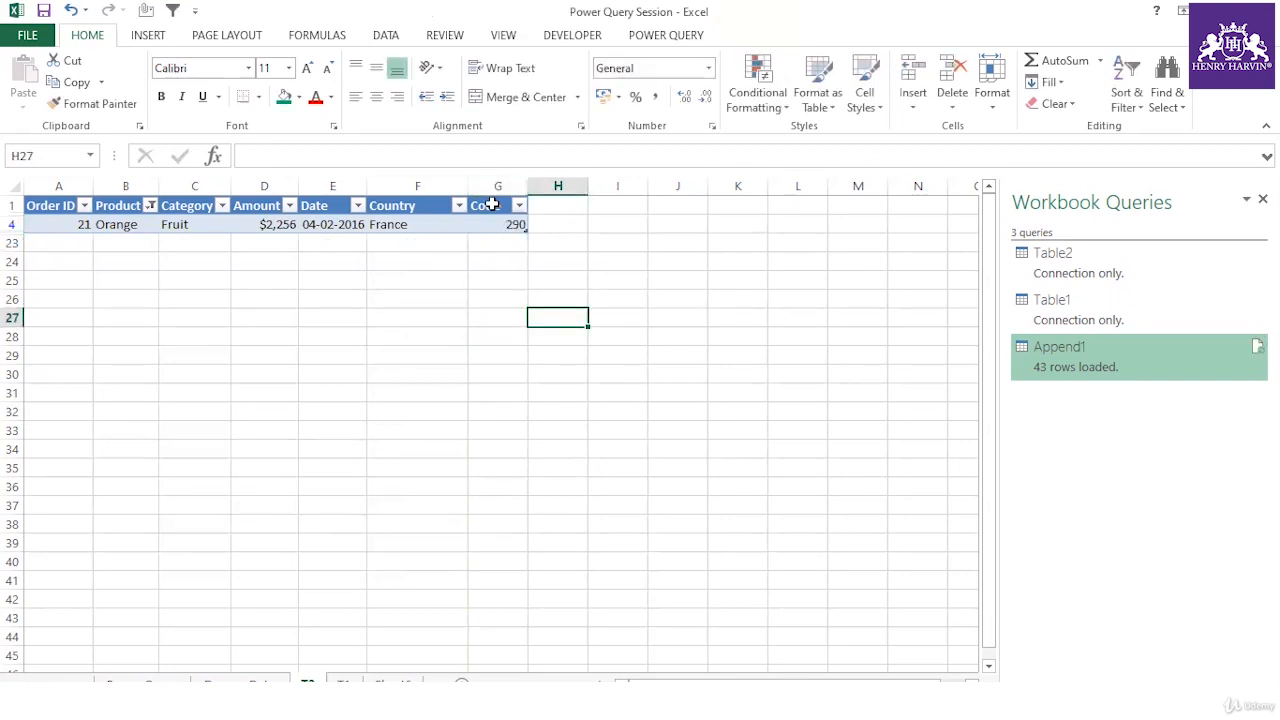
Turn off filtering on the T2 table so all rows show, and check the filled Code column
left_click(487, 205)
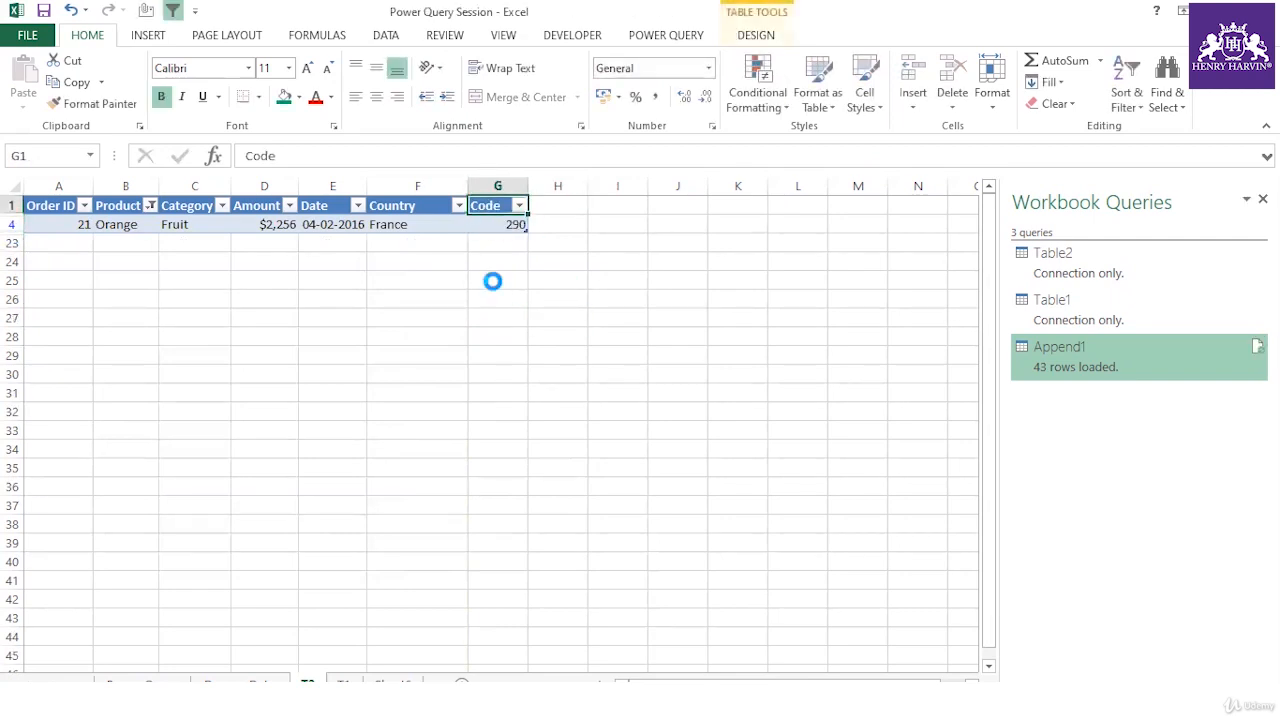
key("ctrl+shift+l")
left_click(685, 428)
left_click_drag(502, 220, 85, 599)
left_click(618, 468)
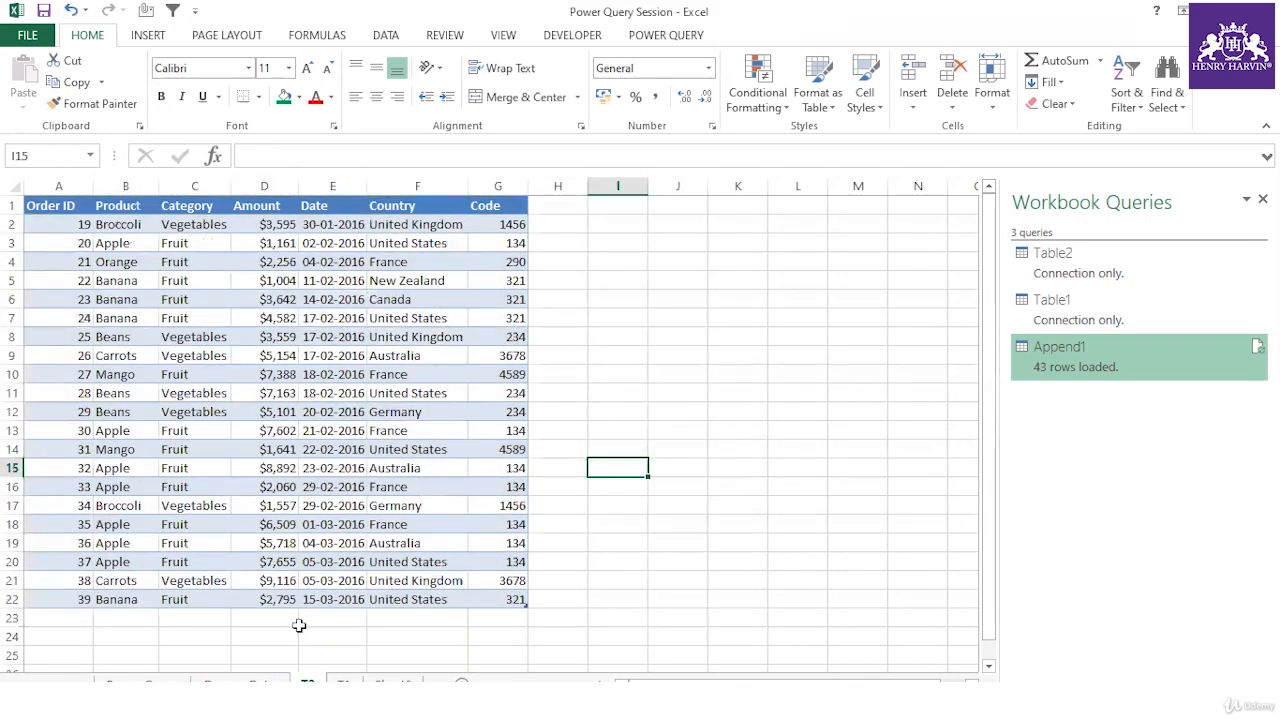
left_click(240, 386)
Compare the columns of the T1 and T2 sheets, finishing on T2
left_click(341, 682)
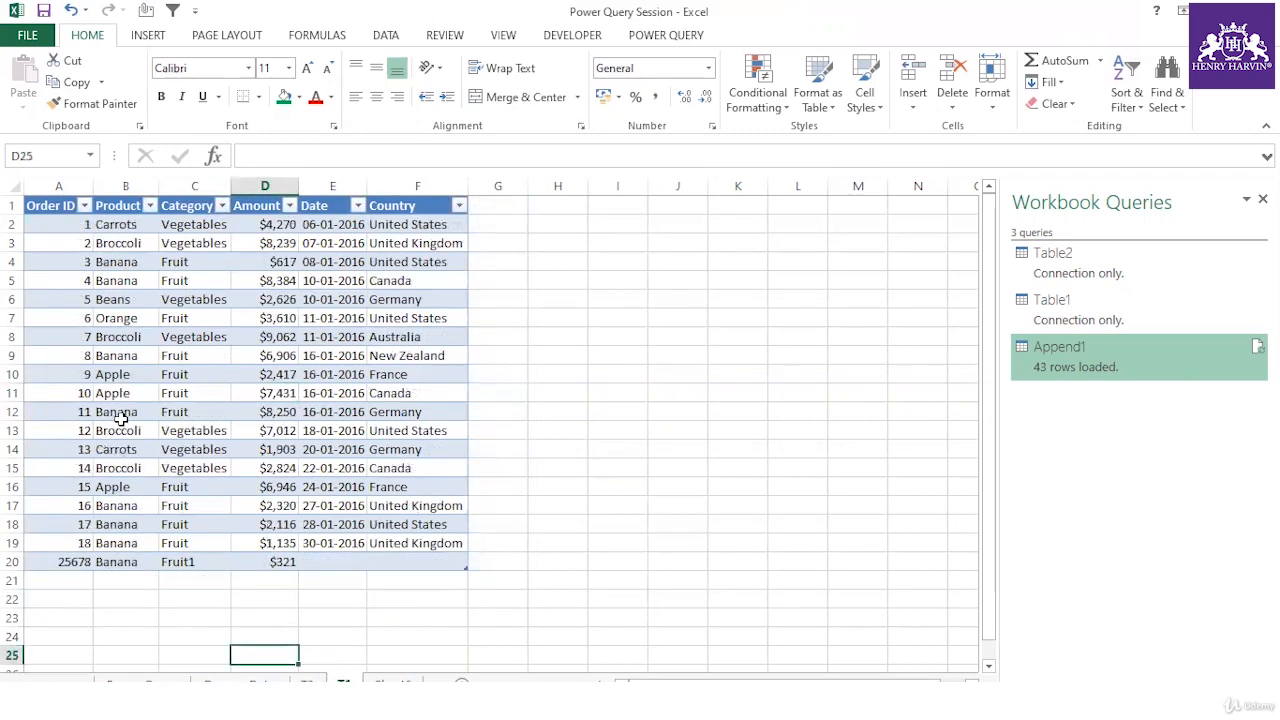
left_click(310, 682)
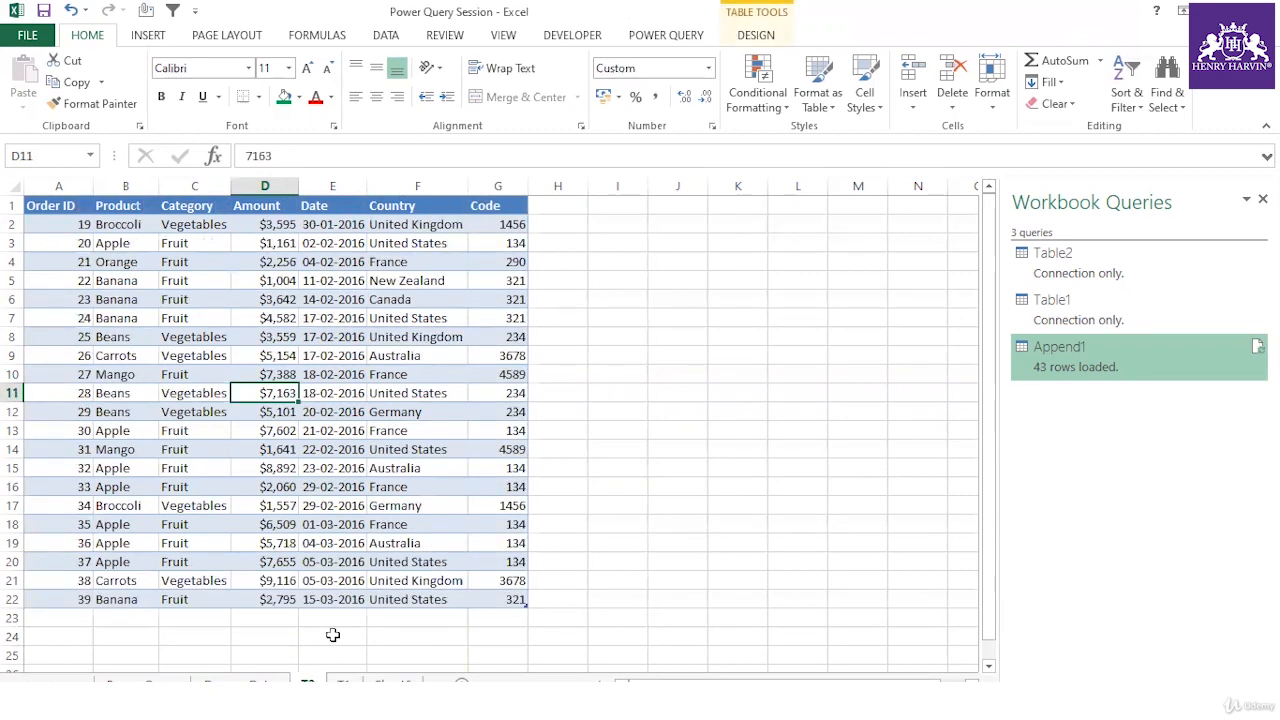
left_click(344, 682)
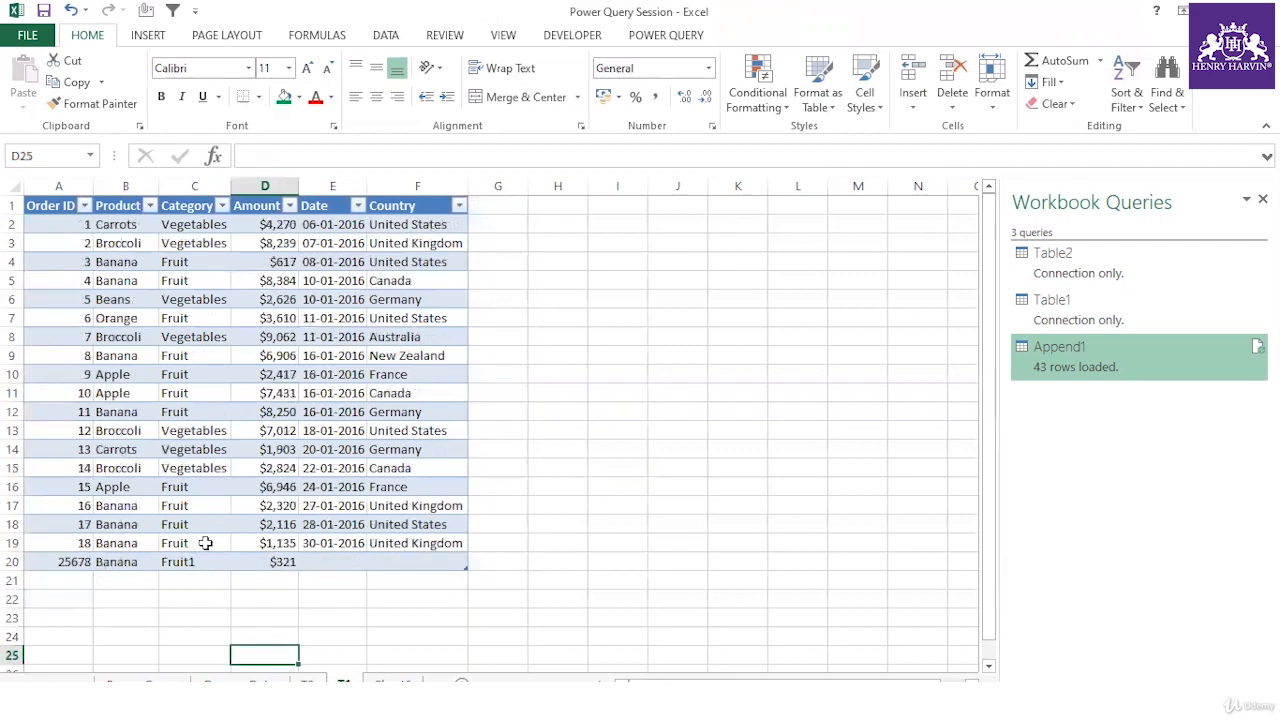
left_click(310, 682)
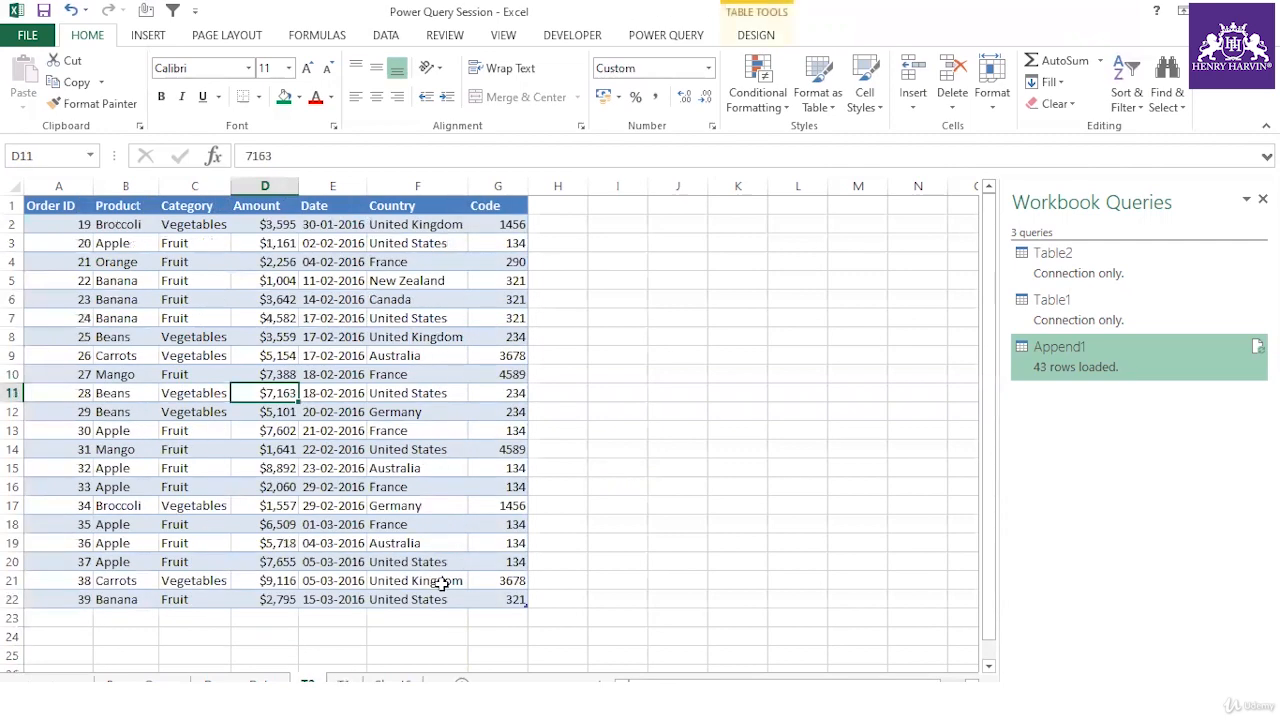
Compare the T1 table's data range with the T2 sheet's Code column
left_click(352, 681)
left_click_drag(58, 201, 443, 486)
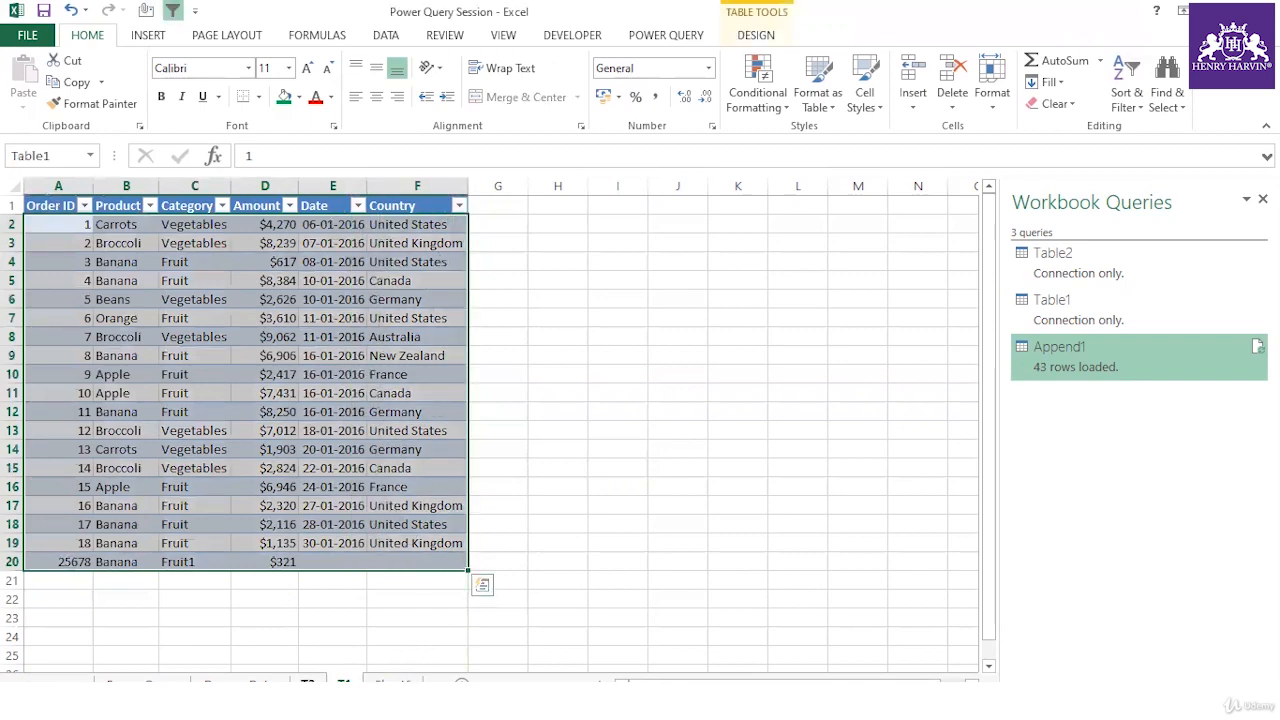
key("ctrl+Page_Up")
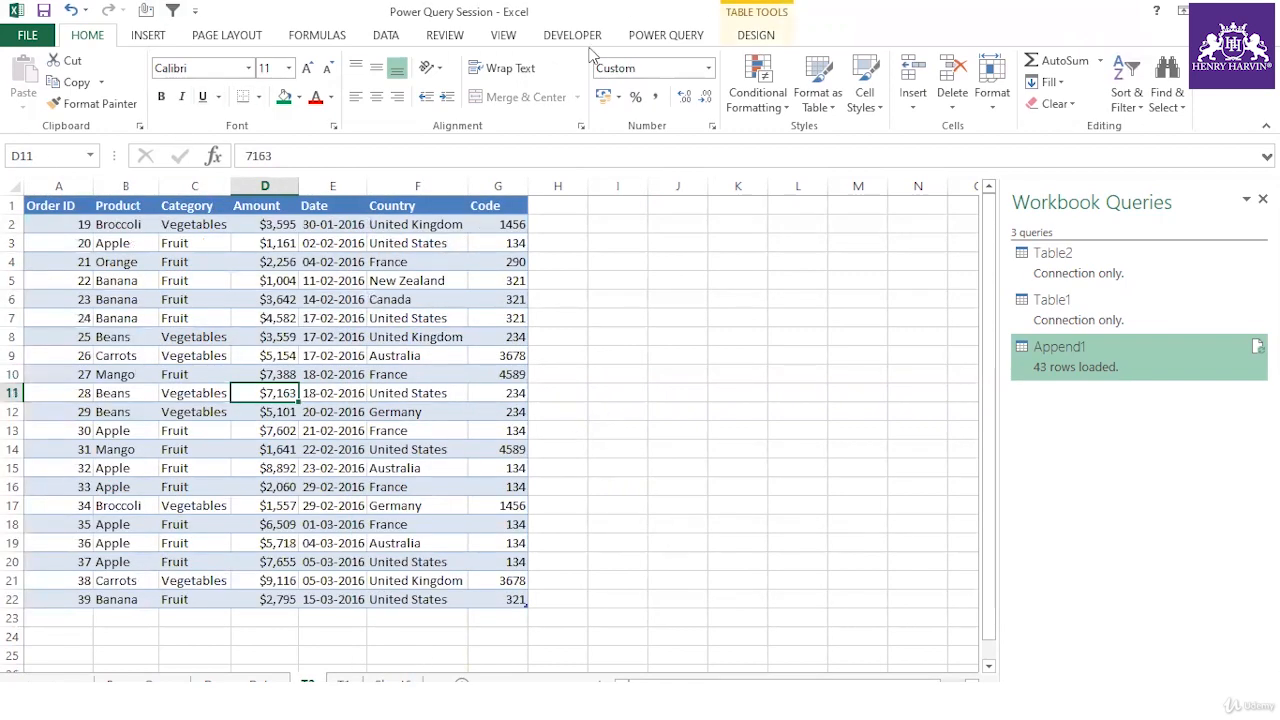
left_click(497, 205)
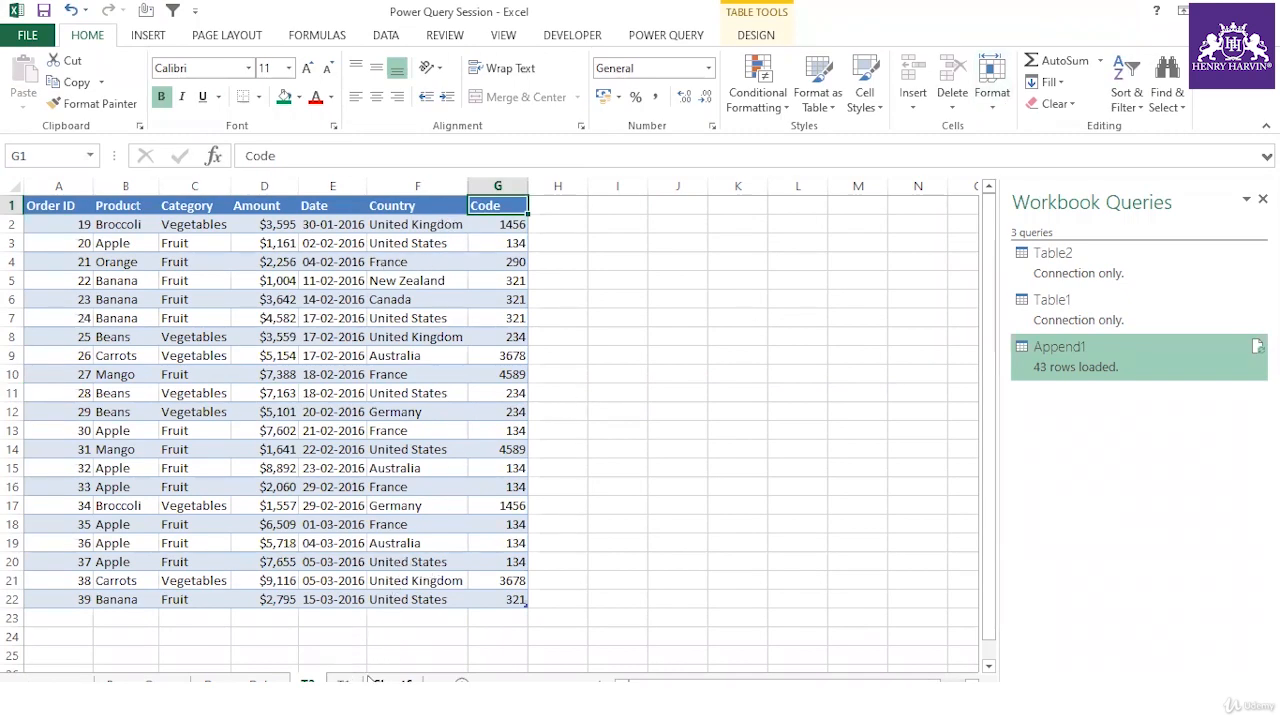
key("ctrl+Page_Down")
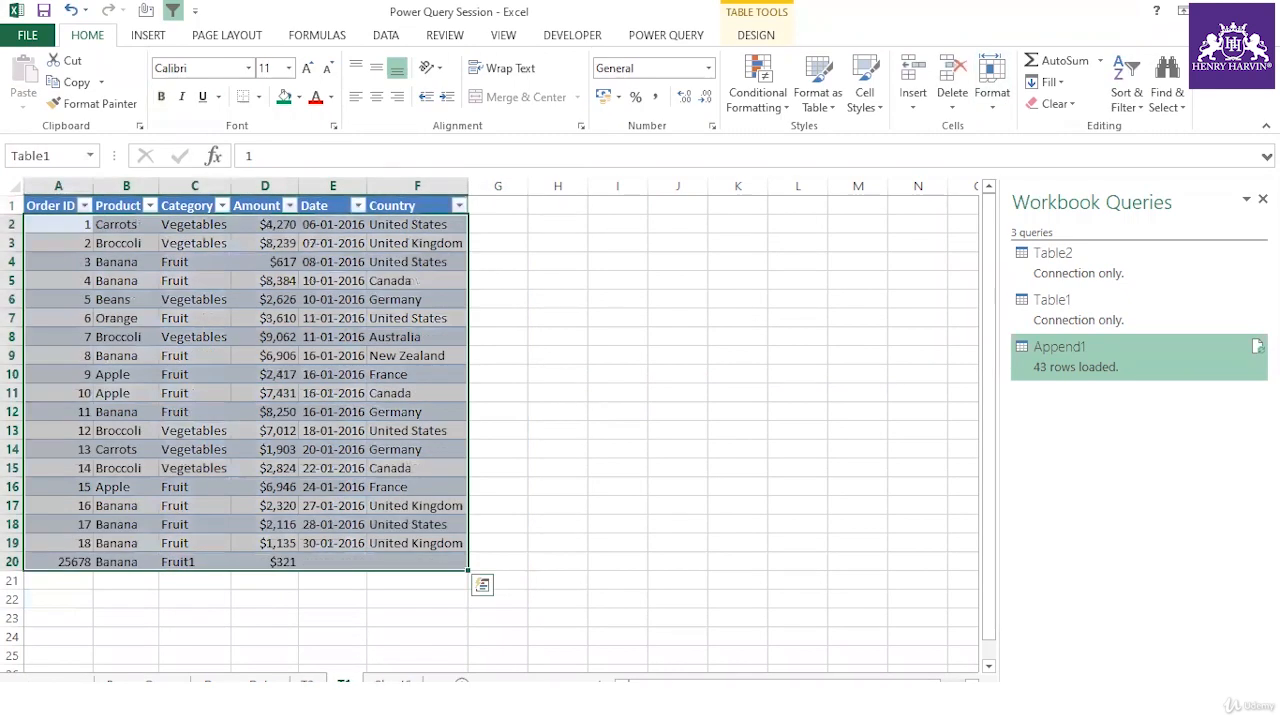
left_click(584, 372)
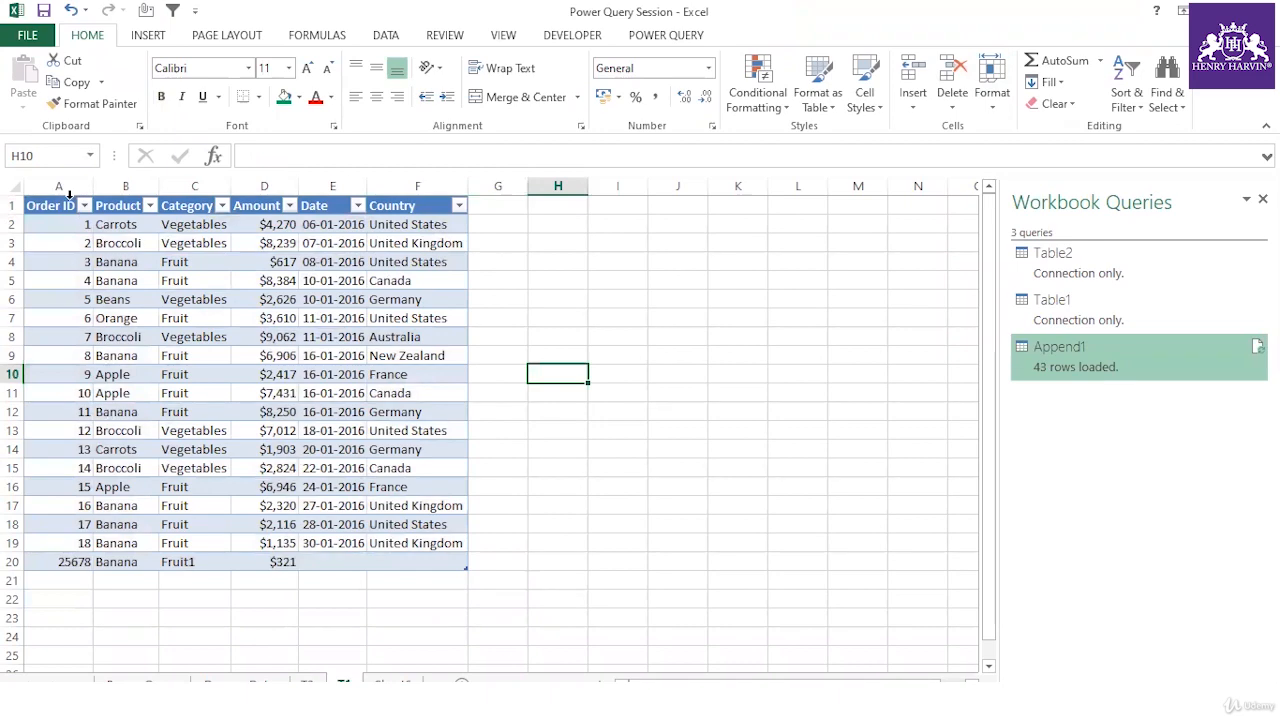
left_click_drag(66, 205, 419, 568)
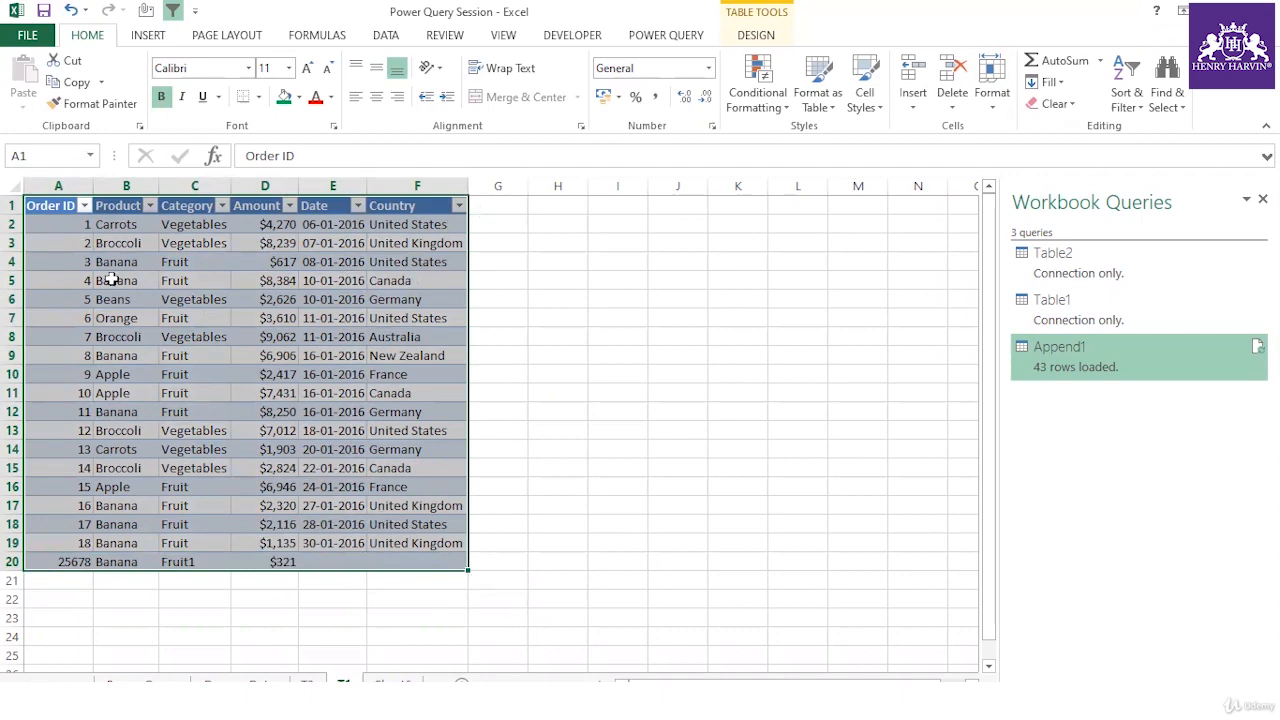
Review the Product column on T2 and the Order ID column on T1, switching between both sheets to compare their structure
left_click(308, 682)
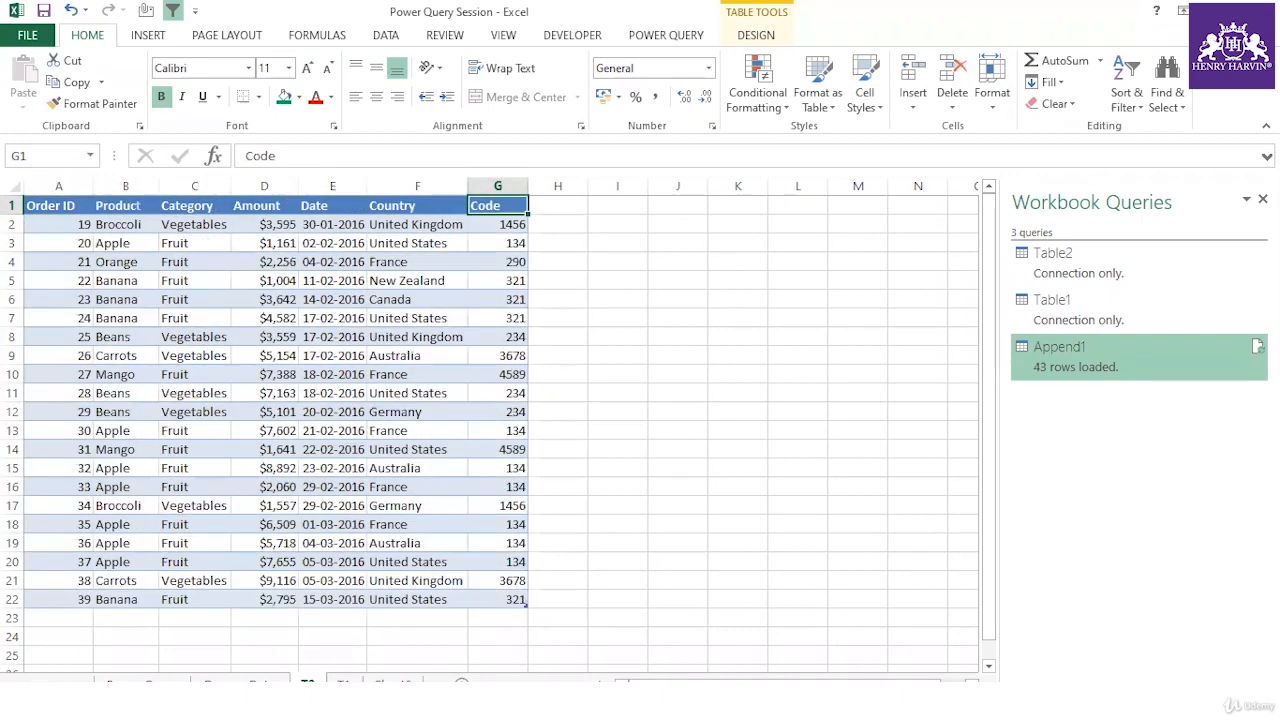
left_click_drag(130, 222, 128, 606)
left_click(715, 425)
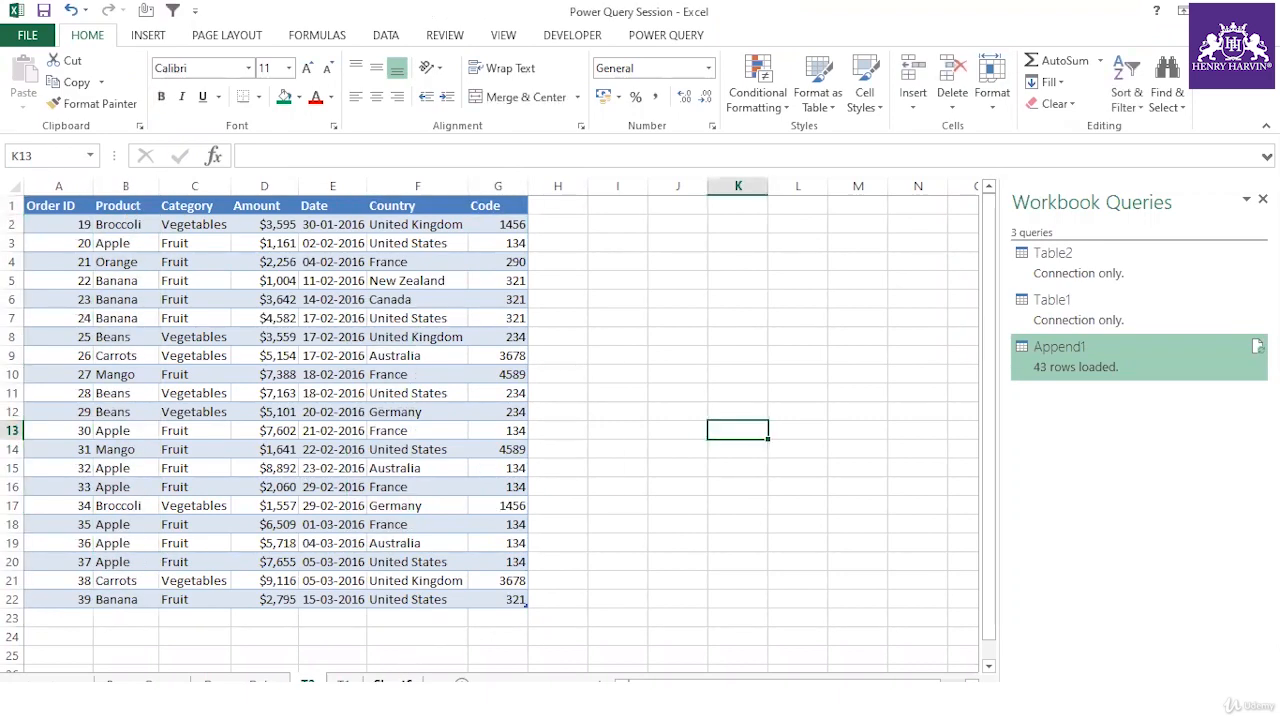
left_click(344, 682)
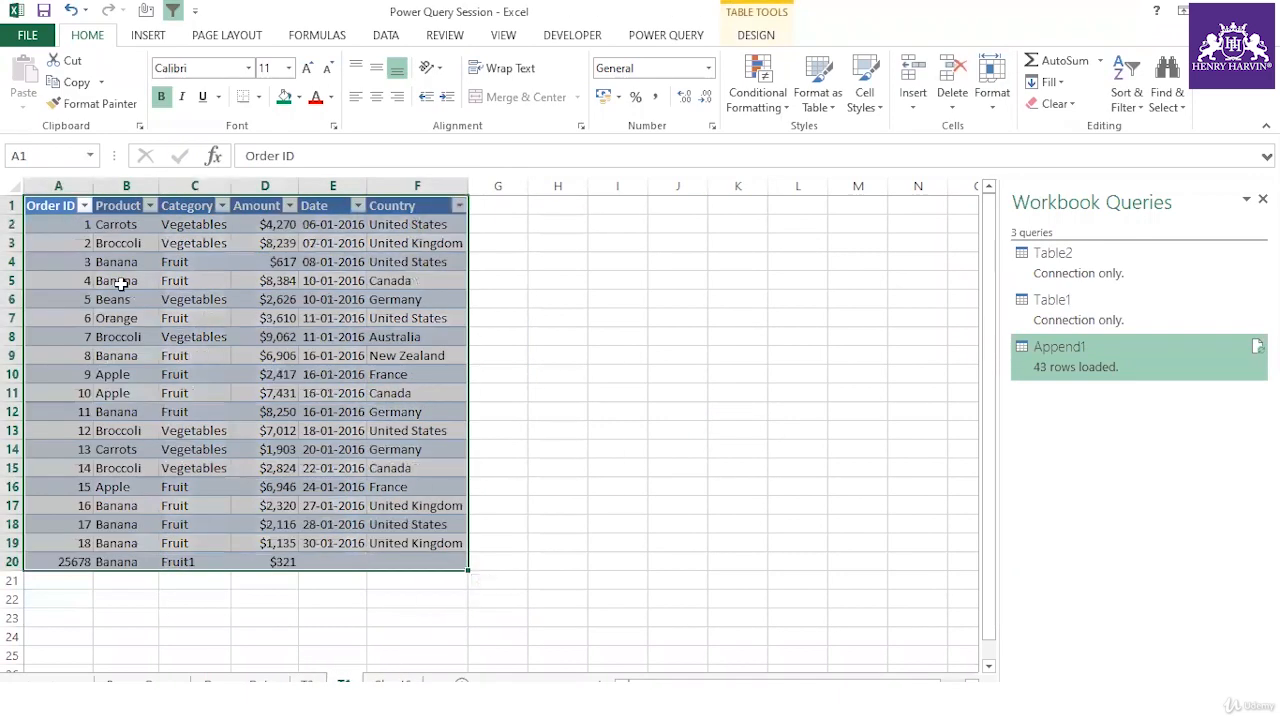
left_click(65, 199)
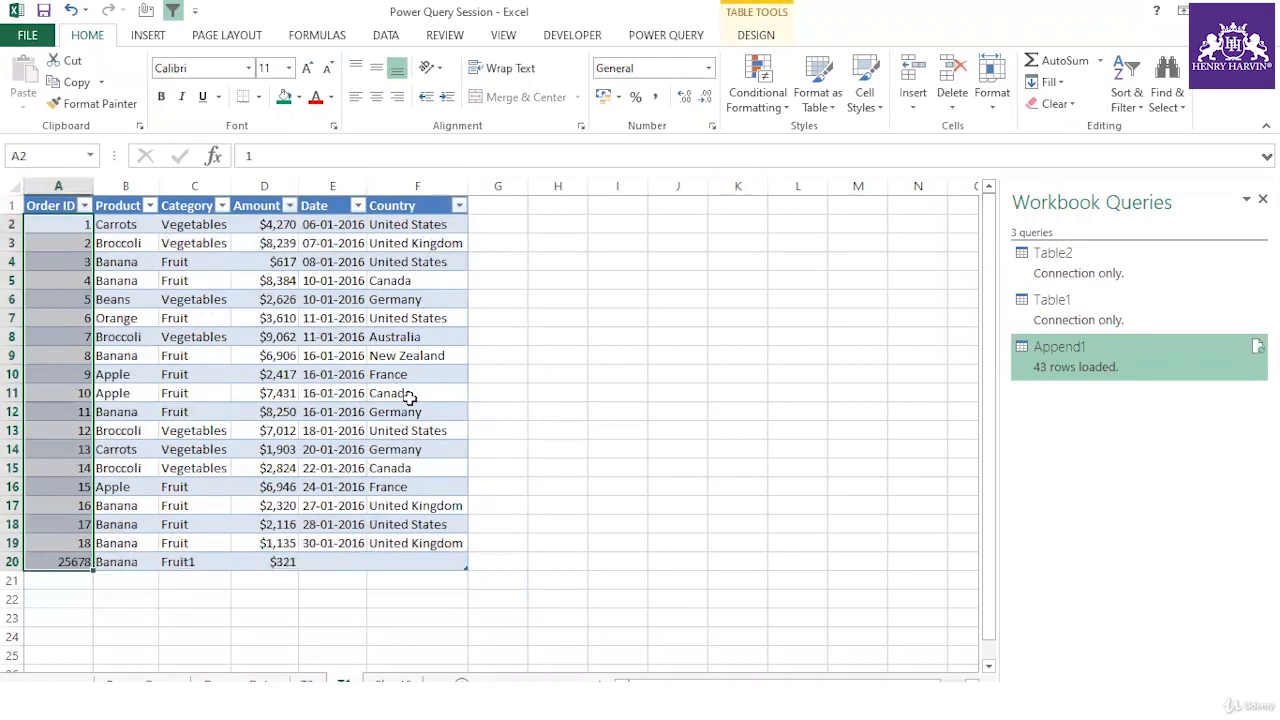
left_click(497, 392)
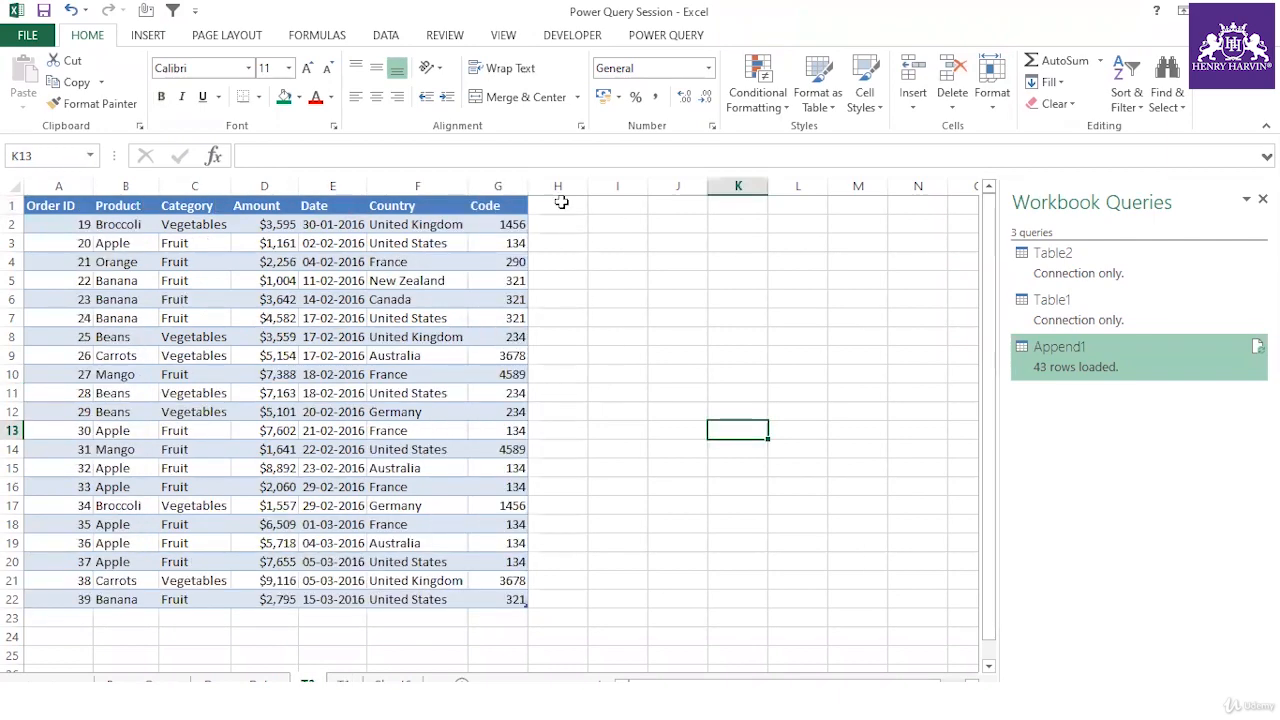
left_click(561, 202)
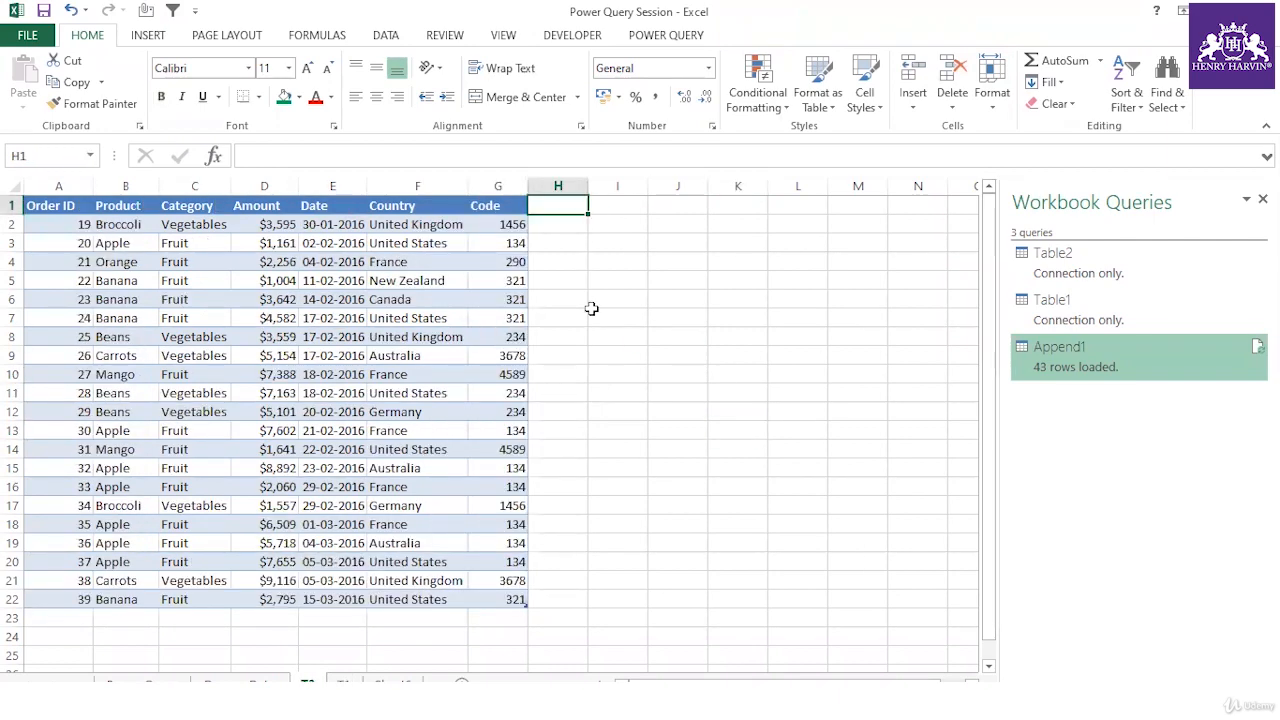
left_click(529, 189)
left_click(352, 683)
left_click(309, 684)
left_click(343, 683)
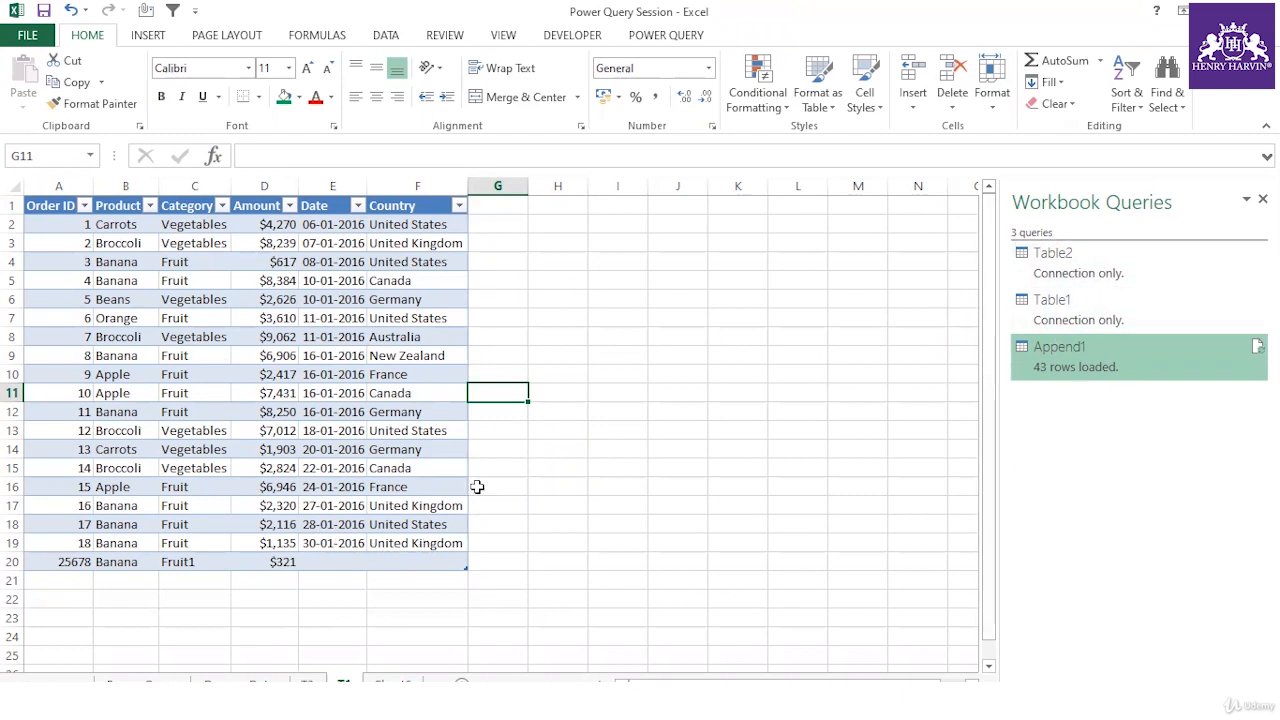
left_click(666, 37)
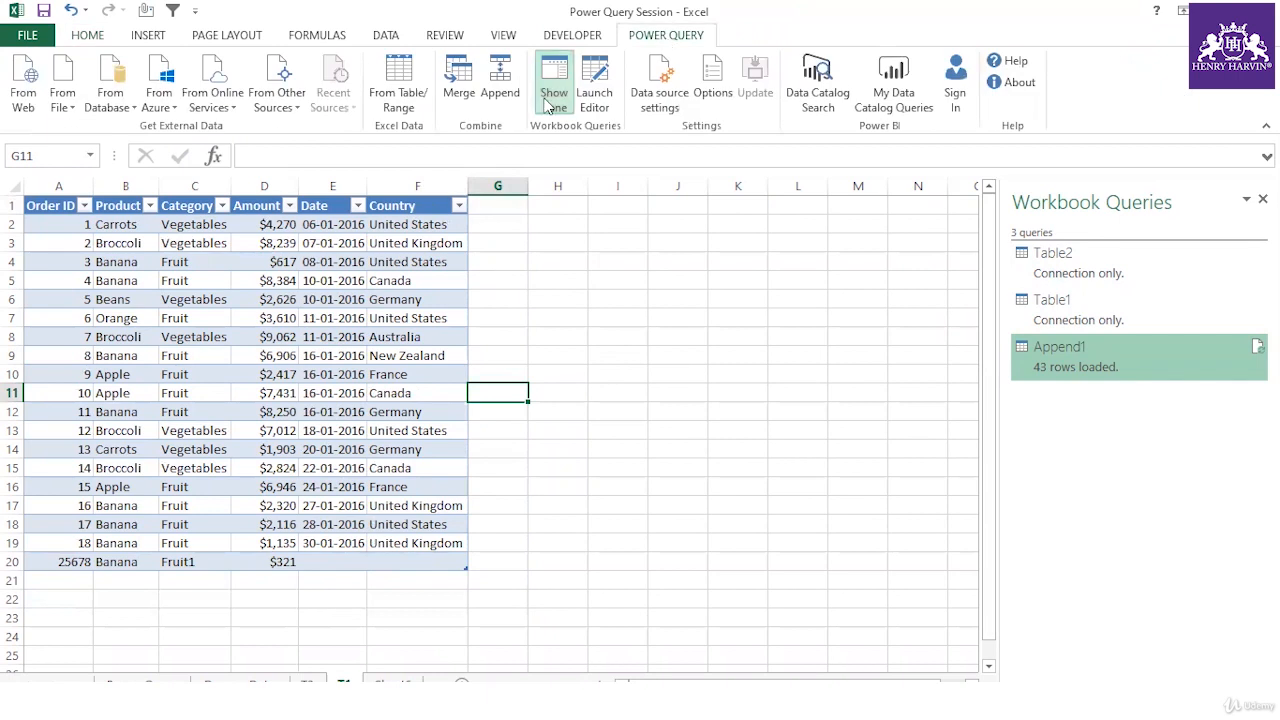
left_click(460, 95)
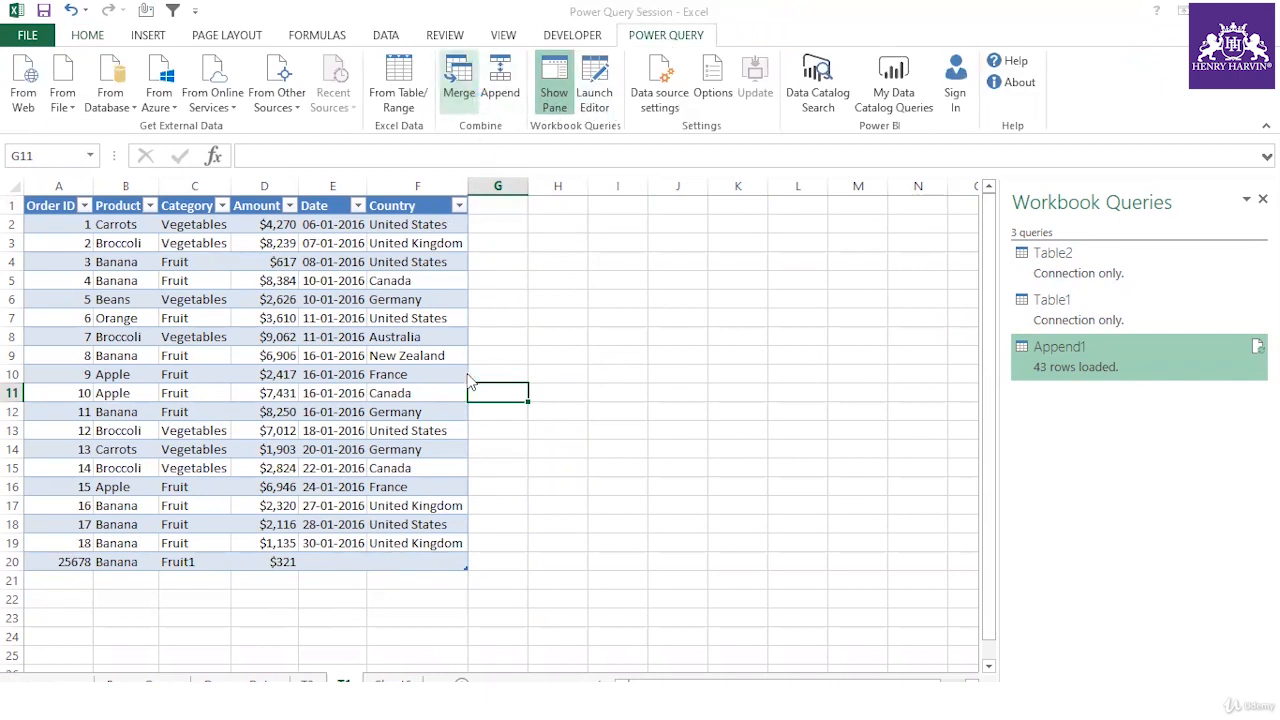
left_click(548, 185)
left_click(395, 224)
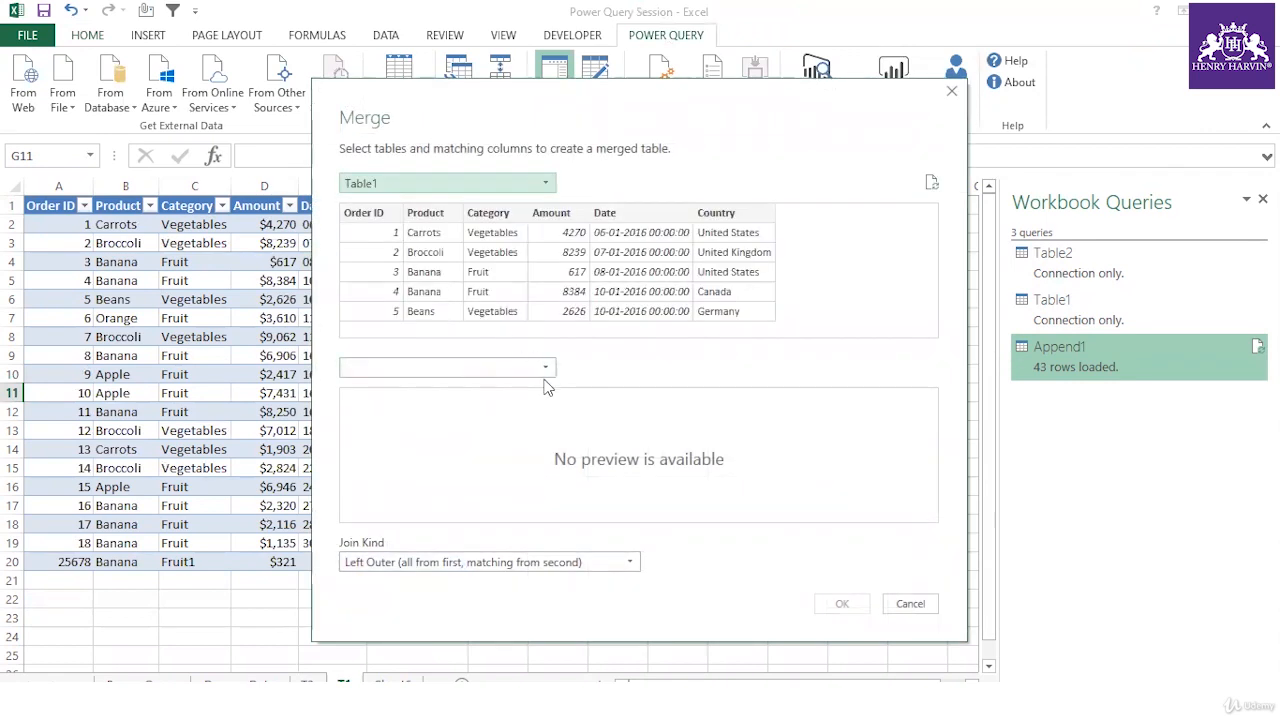
left_click(546, 369)
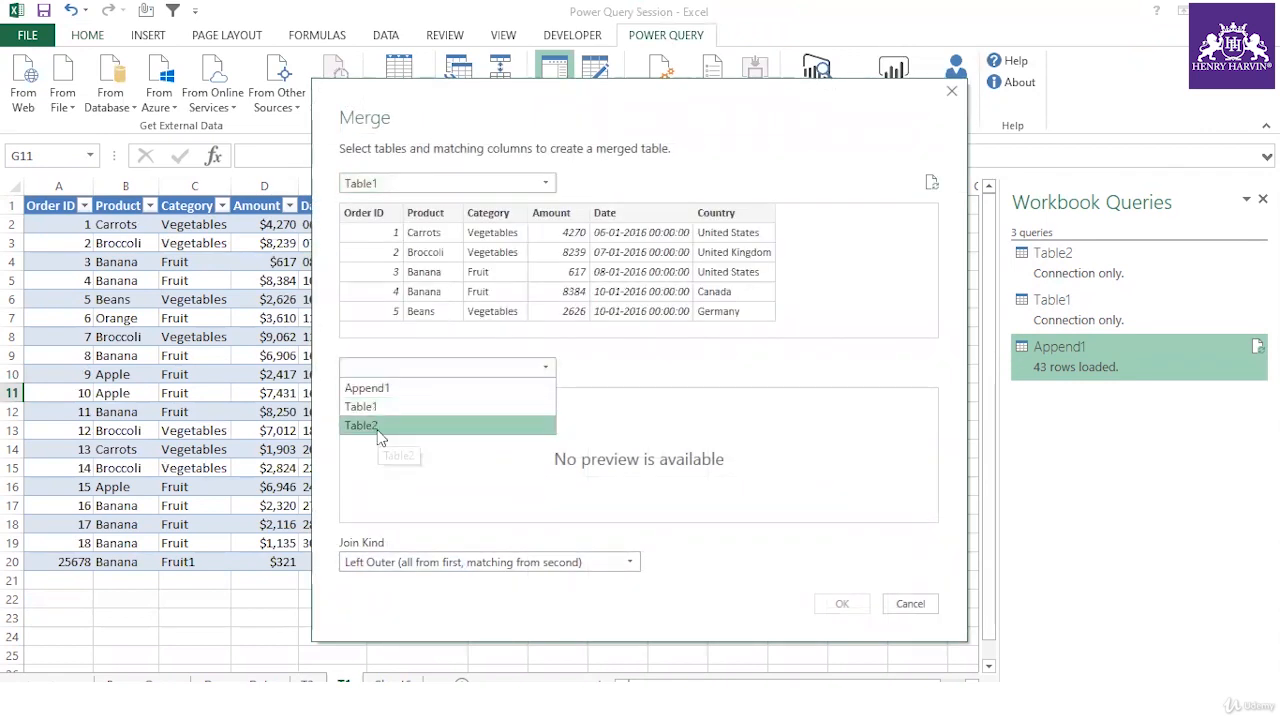
left_click(379, 426)
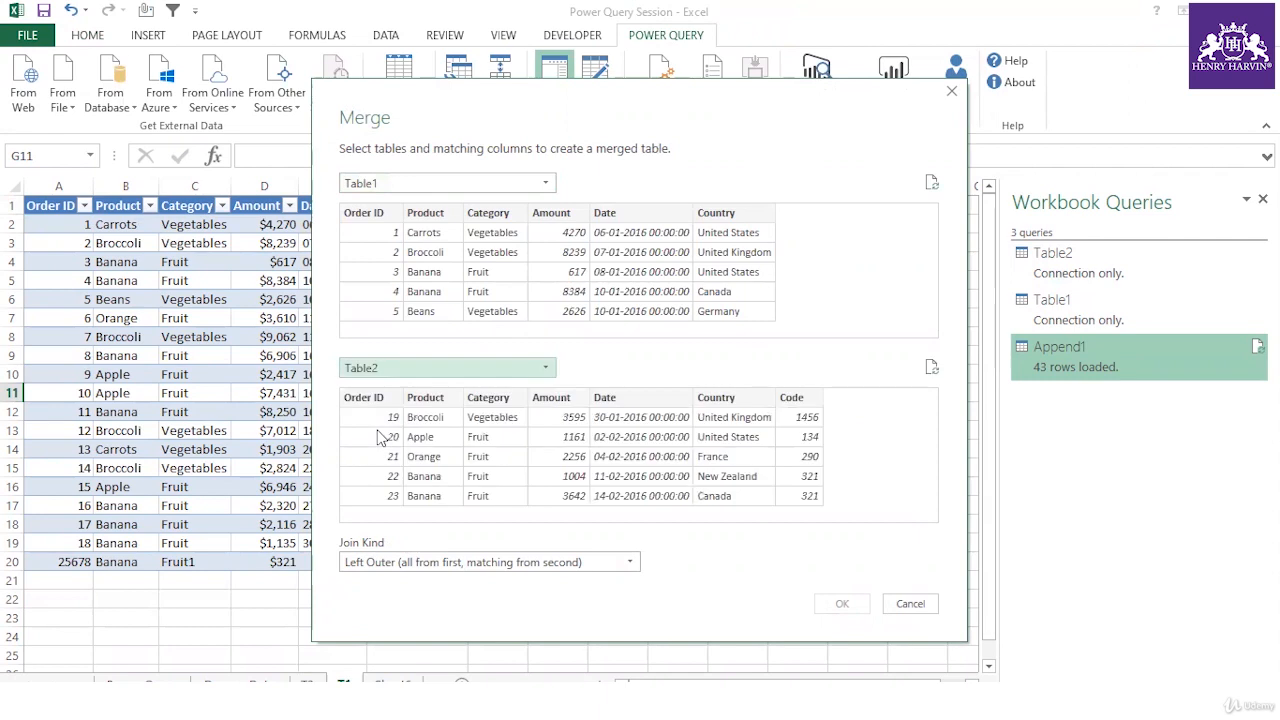
left_click(546, 184)
left_click(401, 207)
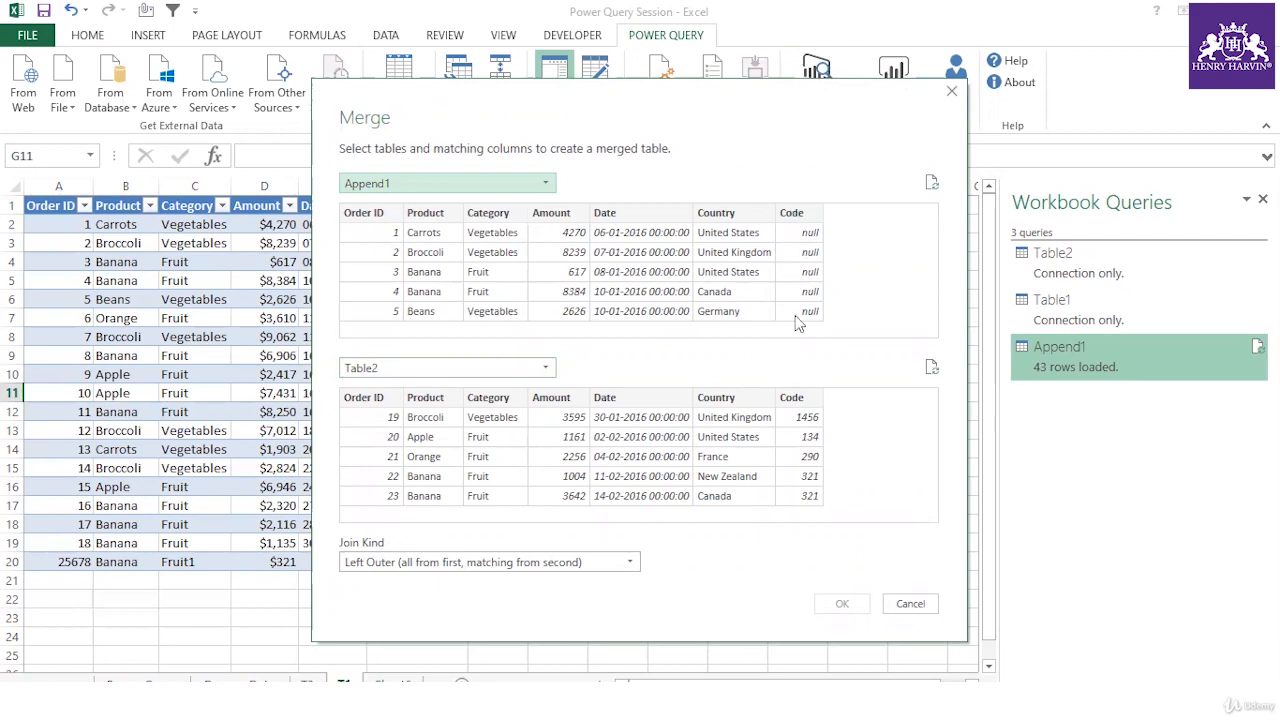
left_click(953, 95)
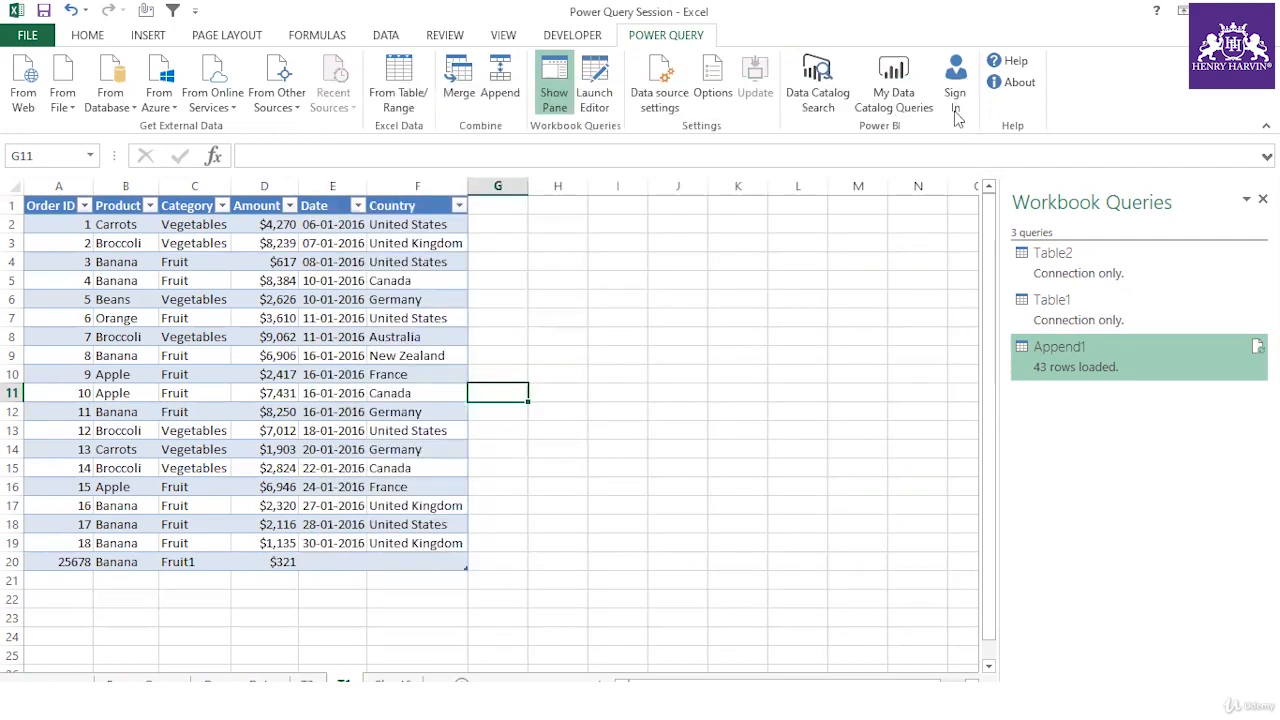
Check the T1 data rows against the appended output sheet, finishing on T1
left_click(350, 428)
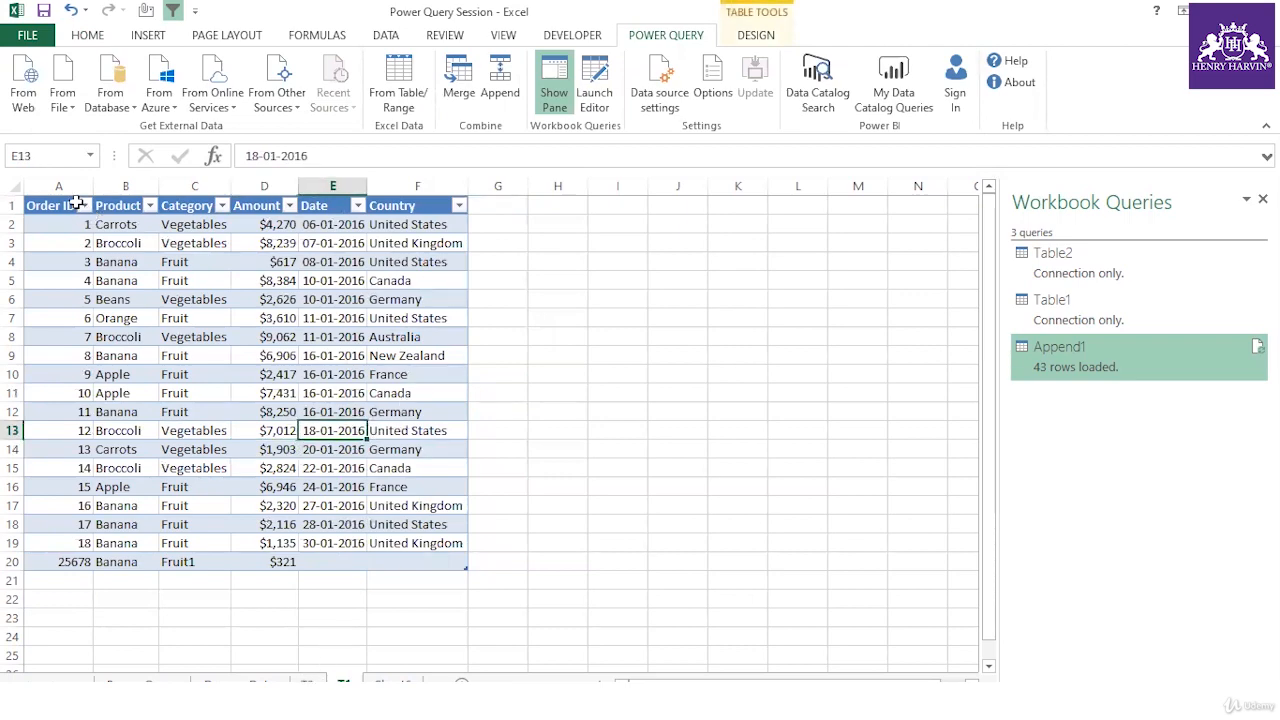
left_click_drag(70, 207, 425, 558)
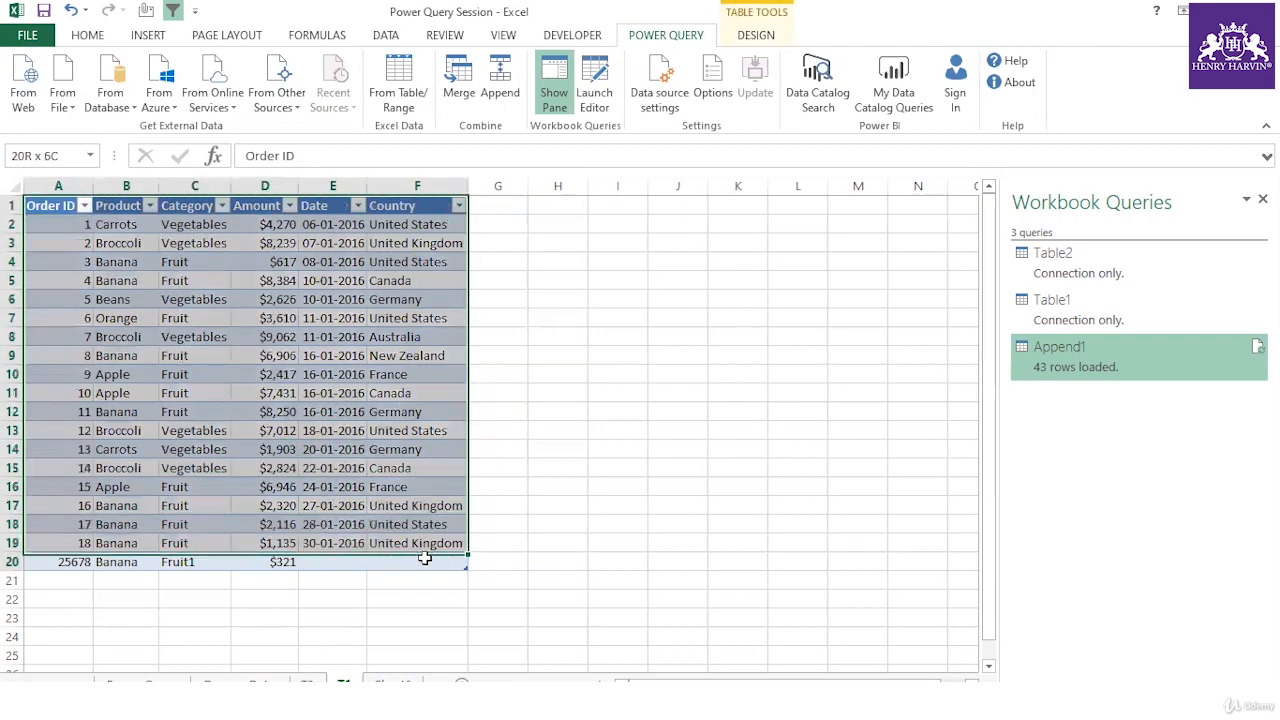
left_click(395, 682)
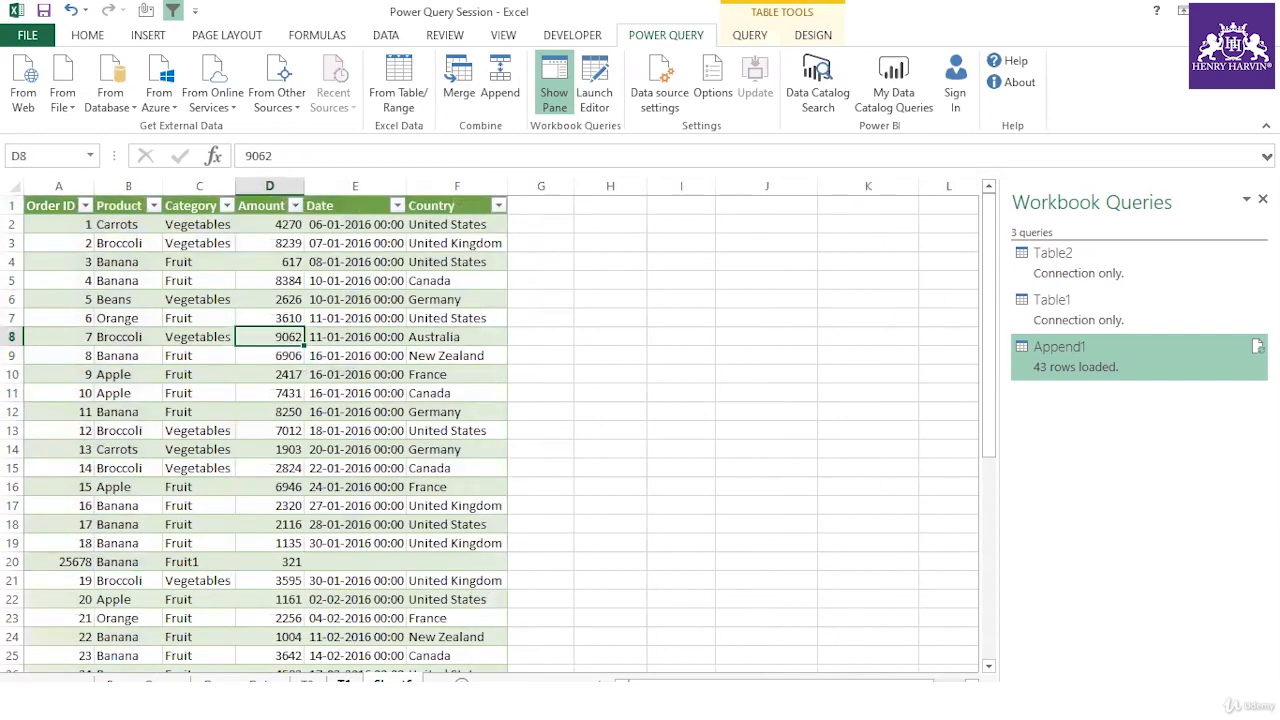
left_click(344, 682)
left_click(562, 315)
left_click(411, 329)
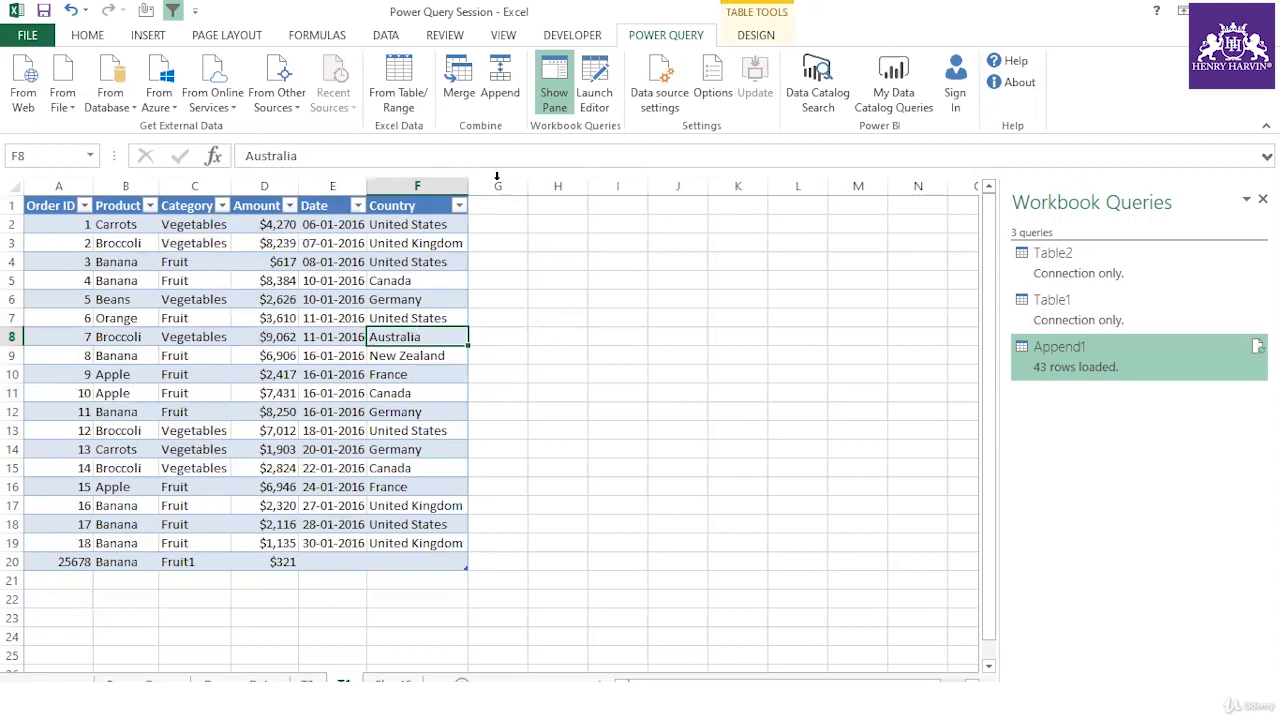
Start a merge query with Table1 as the first table and Table2 as the second
left_click(466, 100)
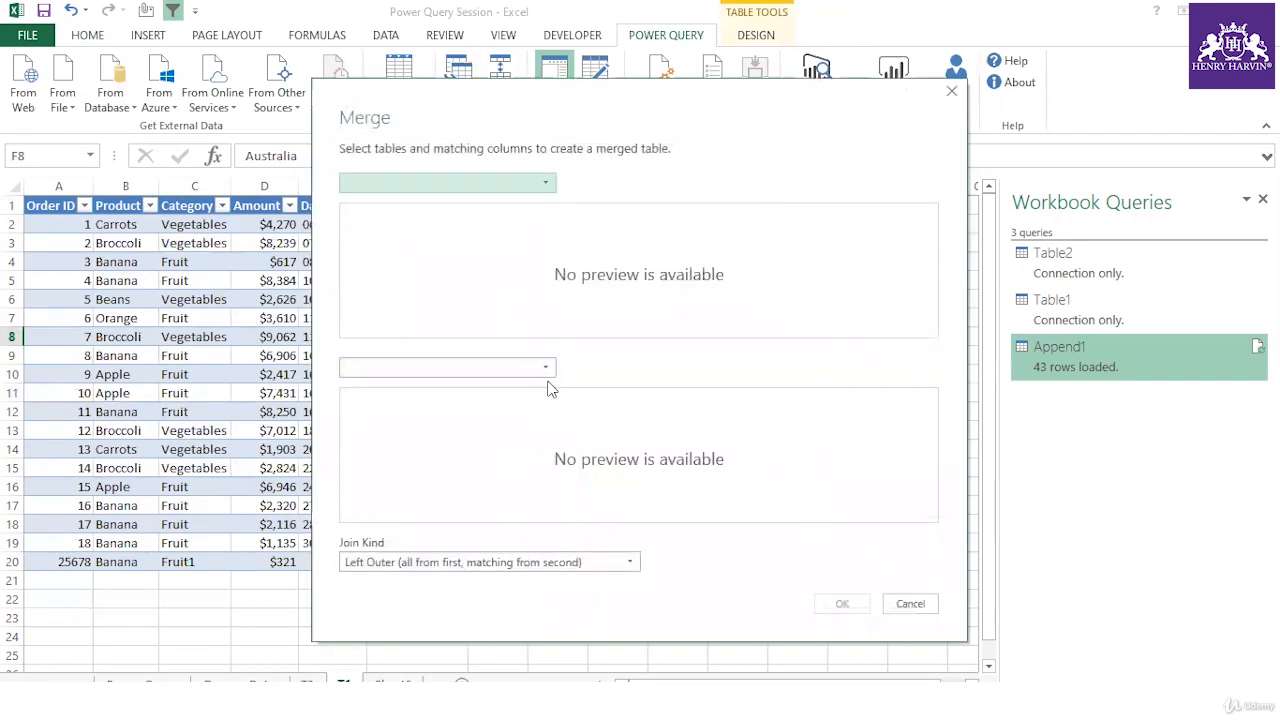
left_click(545, 185)
left_click(375, 221)
left_click(545, 368)
left_click(372, 428)
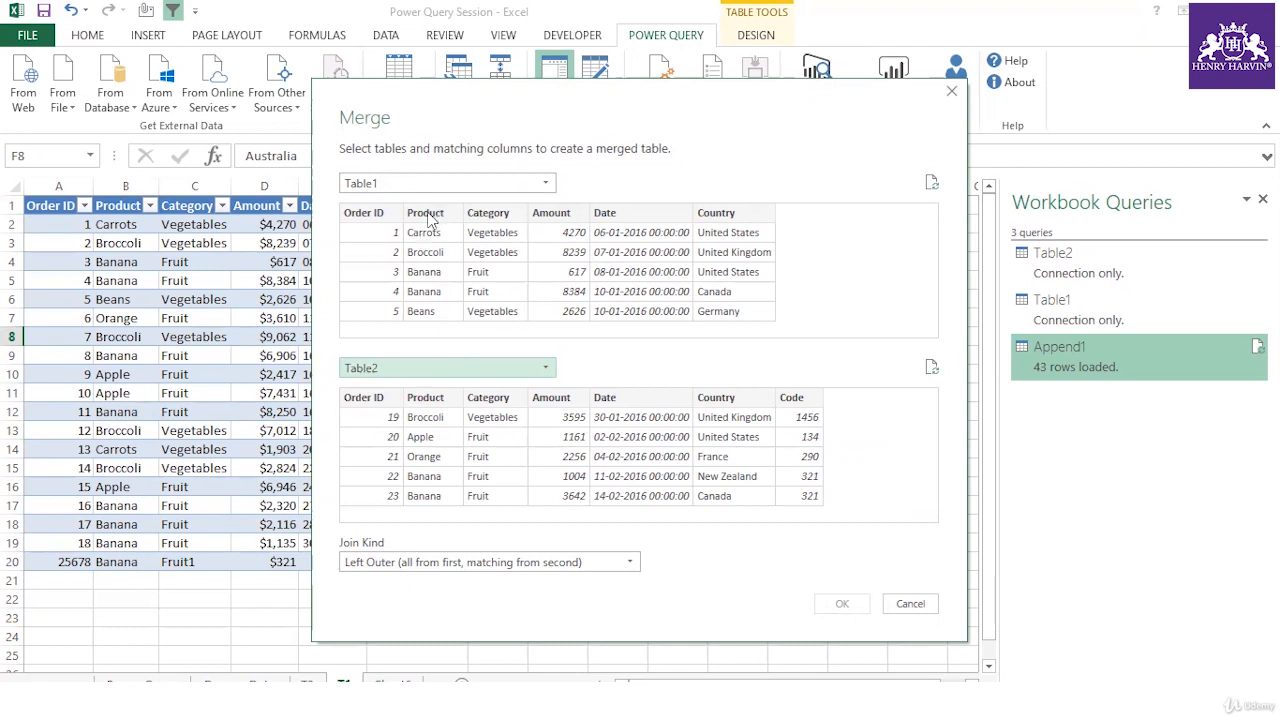
Create the merge as a Left Anti (rows only in first) join matched on the Product column of both tables
left_click(631, 563)
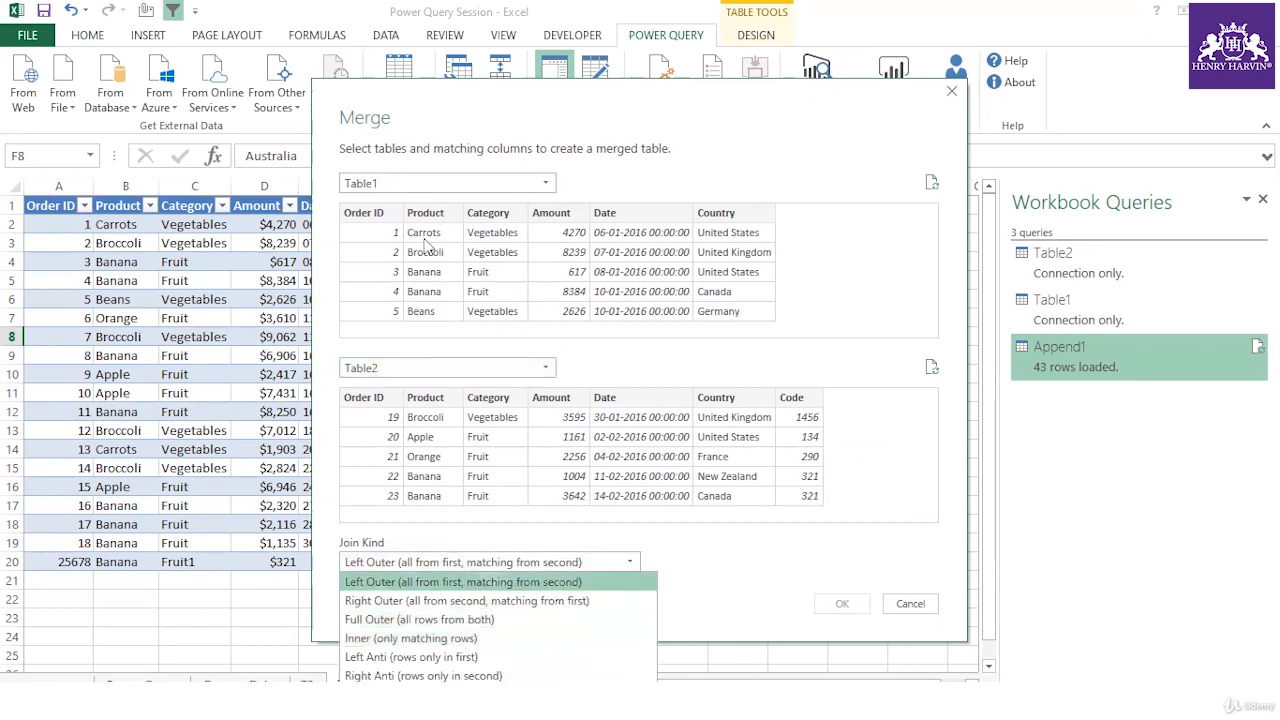
left_click(400, 657)
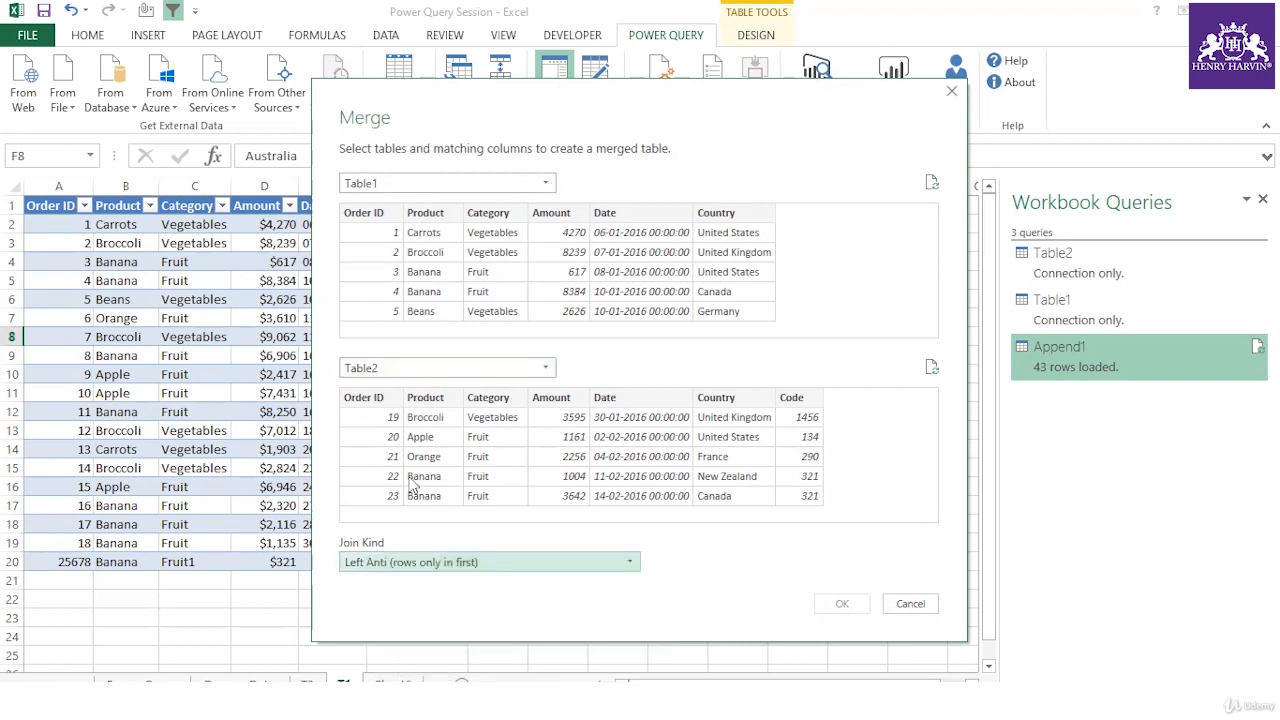
left_click(426, 213)
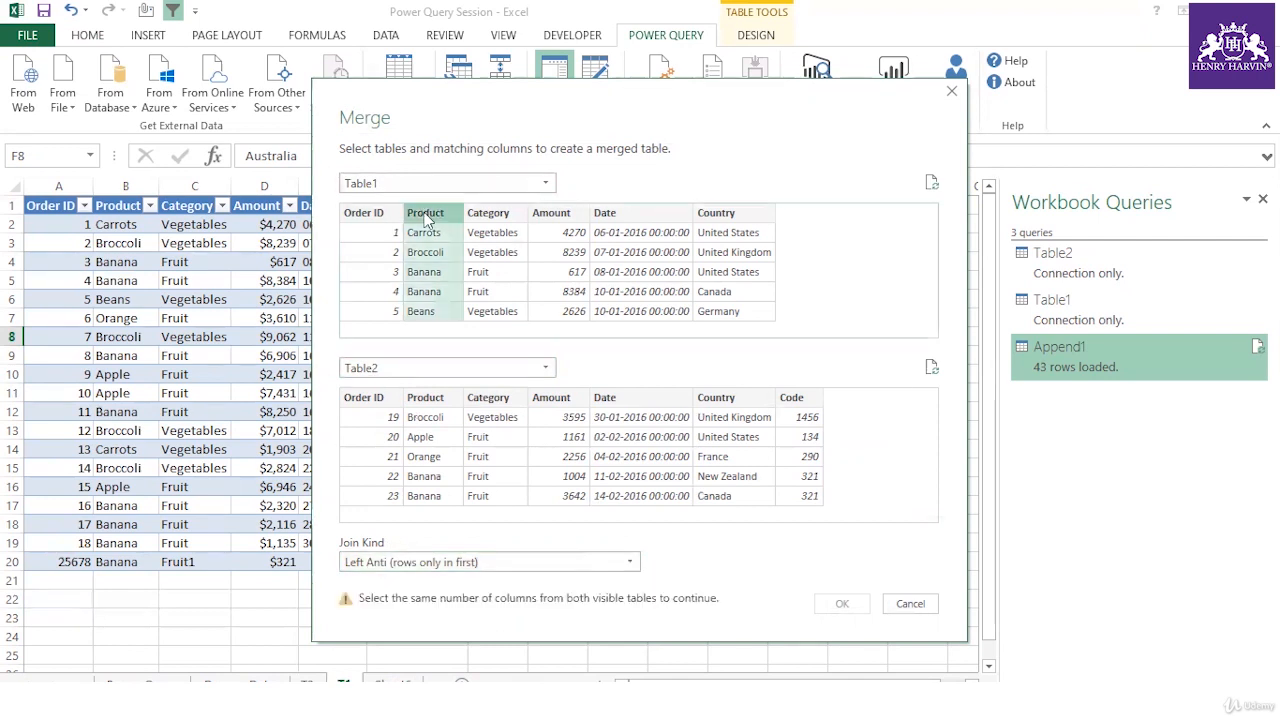
left_click(440, 400)
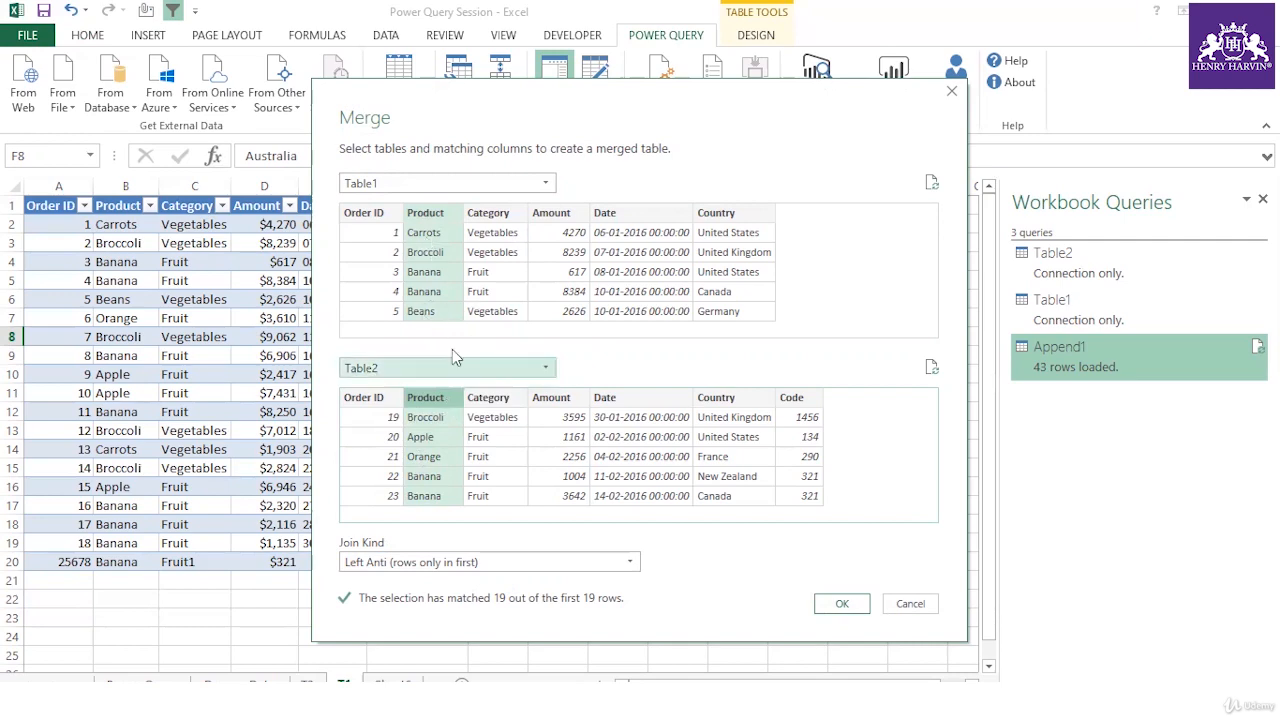
left_click(836, 605)
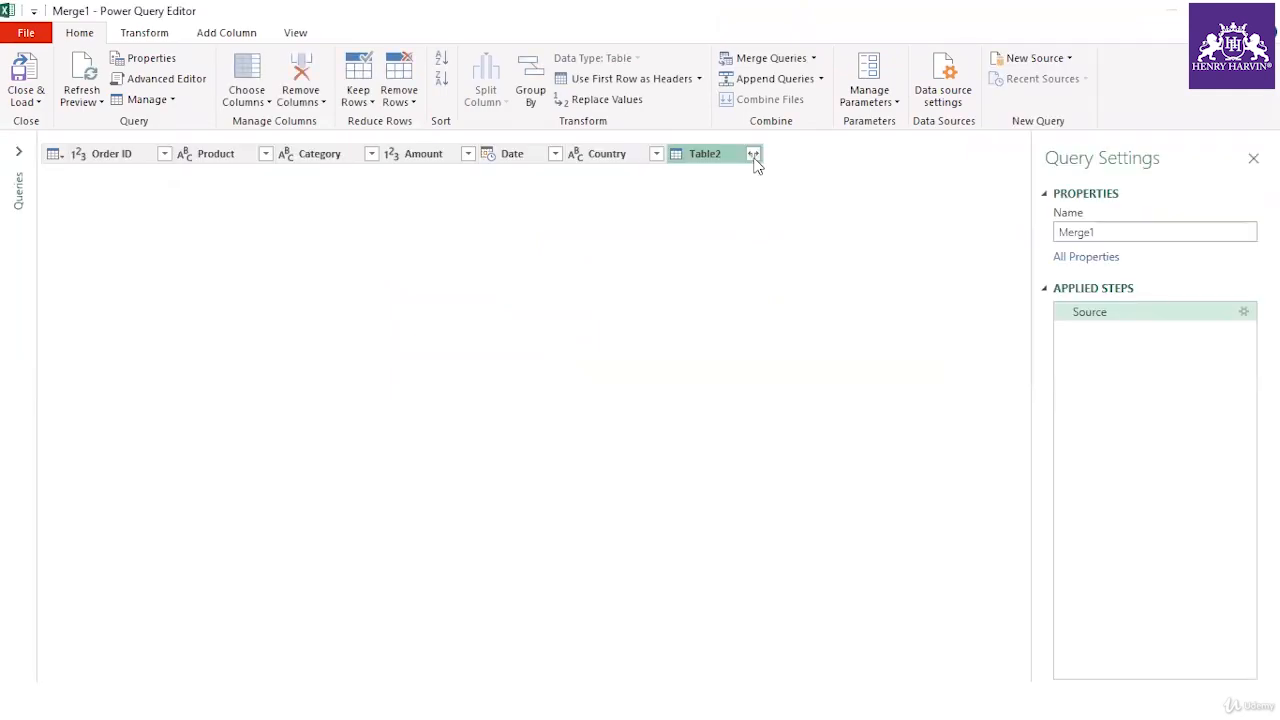
Expand all columns of the merged Table2 column without using the original column name as prefix
left_click(755, 158)
left_click(470, 390)
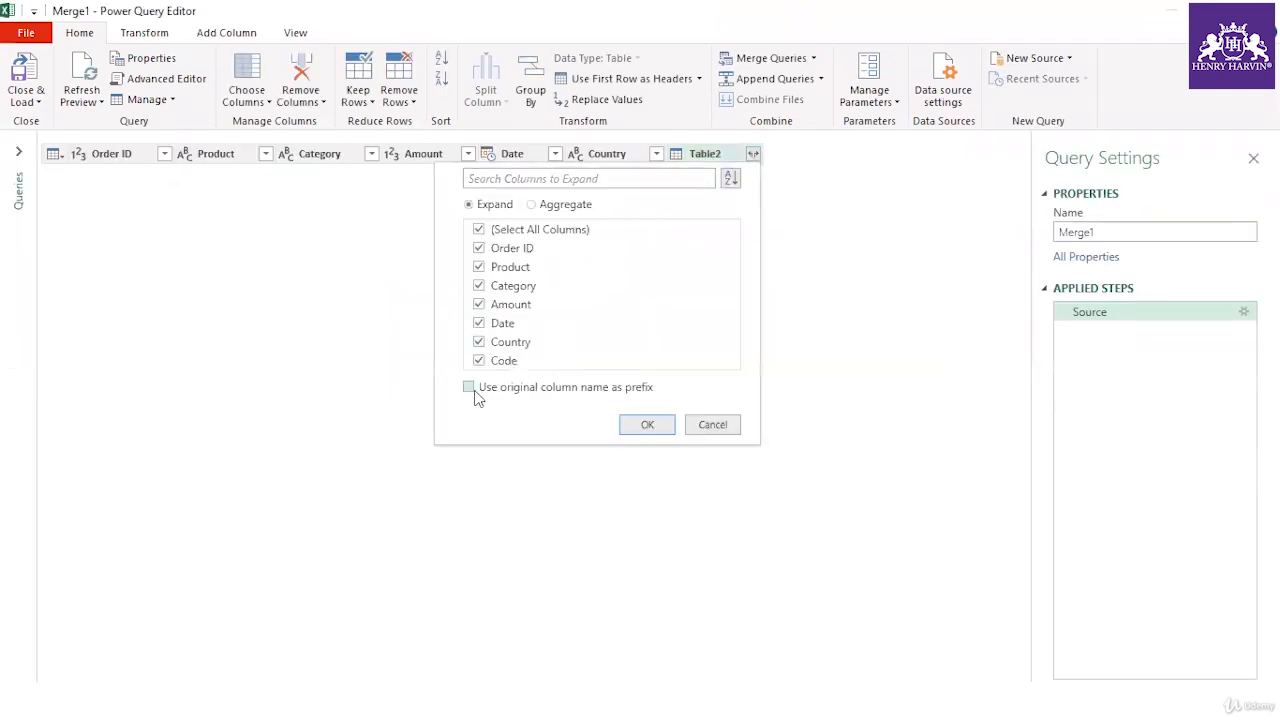
left_click(645, 426)
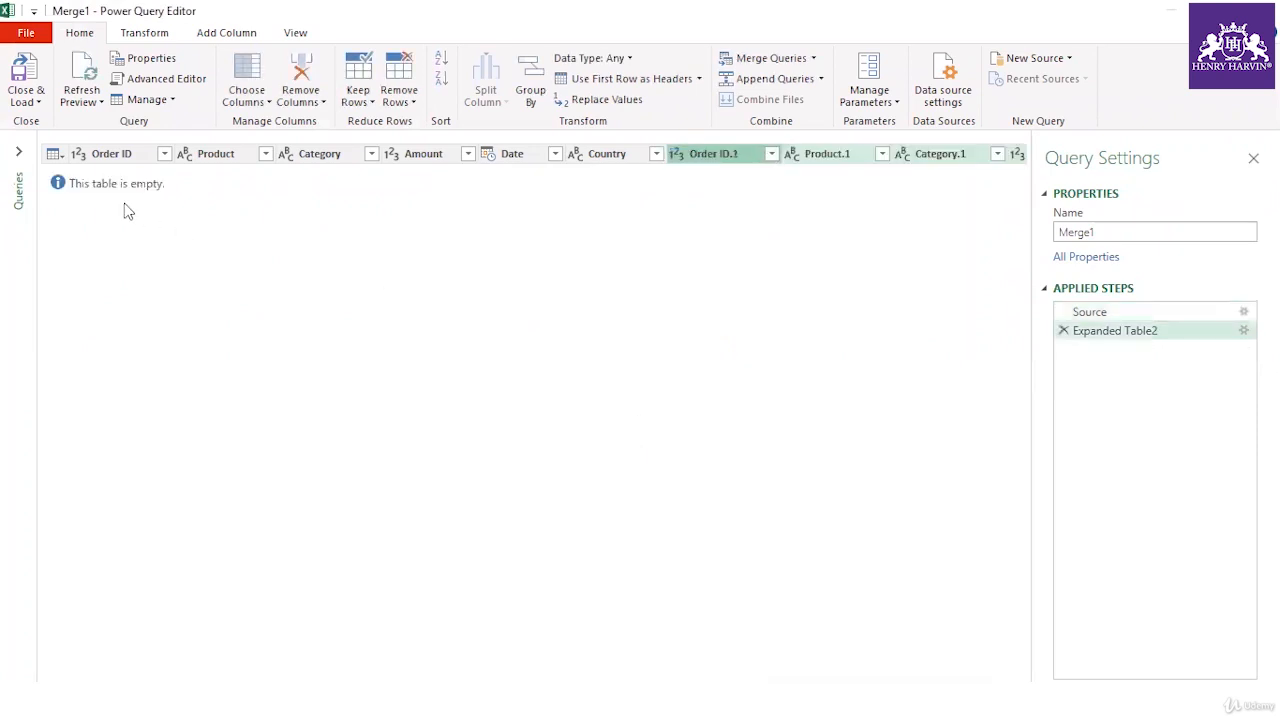
left_click(55, 154)
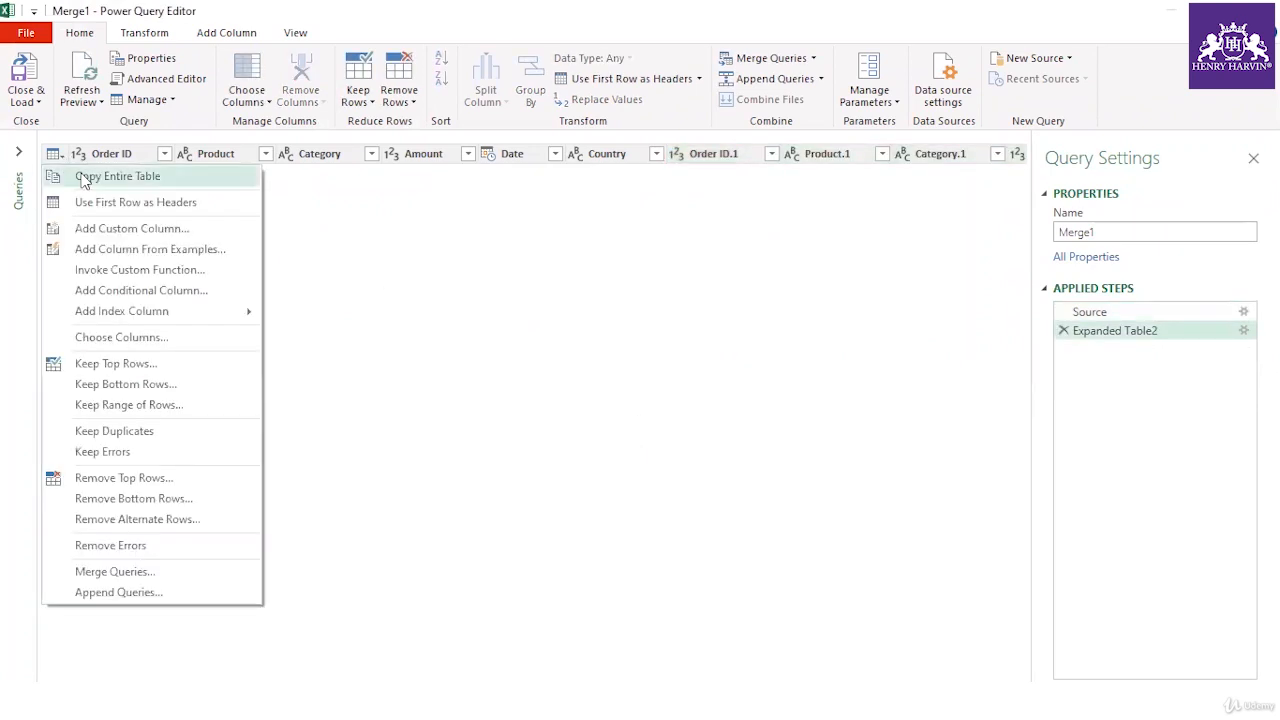
left_click(398, 258)
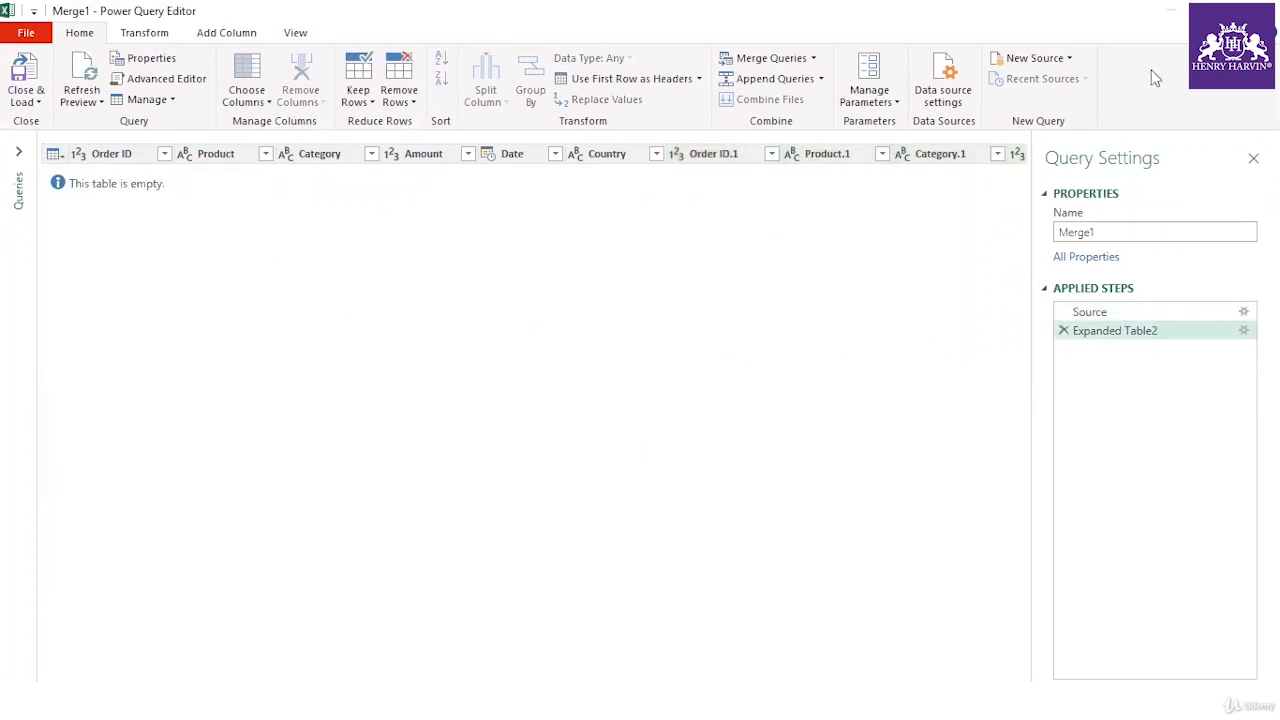
Close the Power Query Editor and discard the Left Anti merge query
left_click(1262, 8)
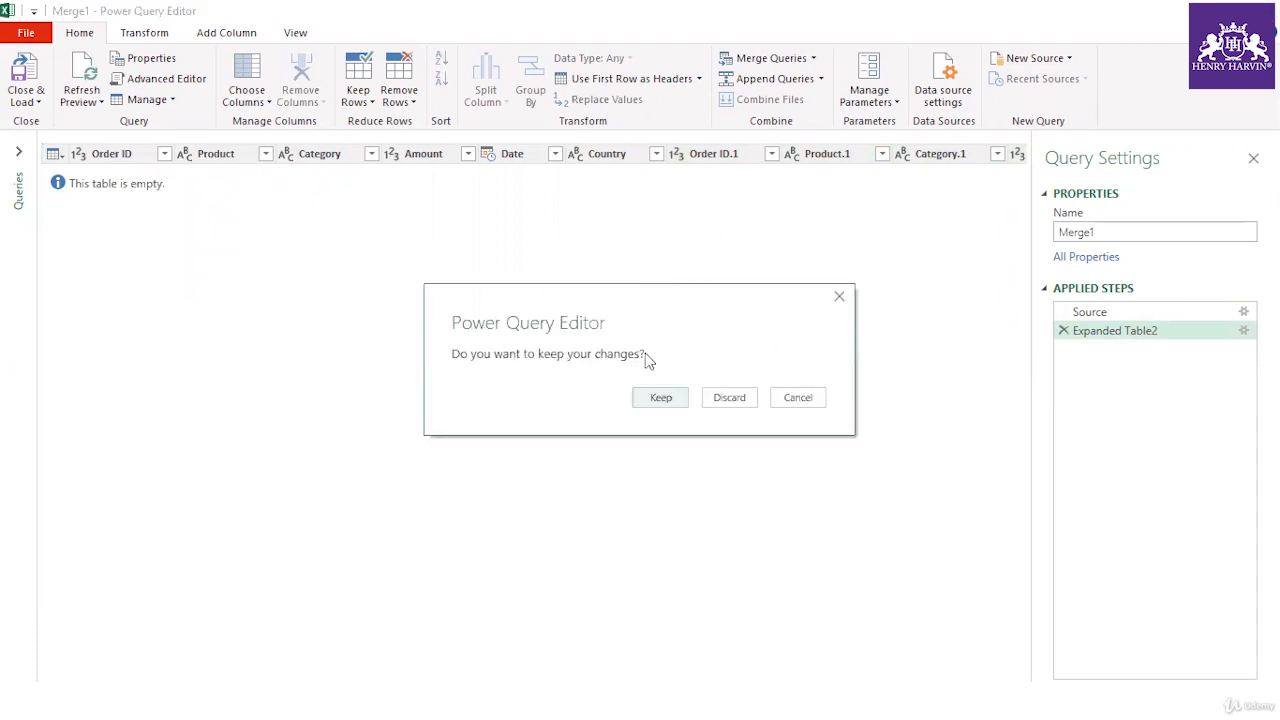
left_click(723, 402)
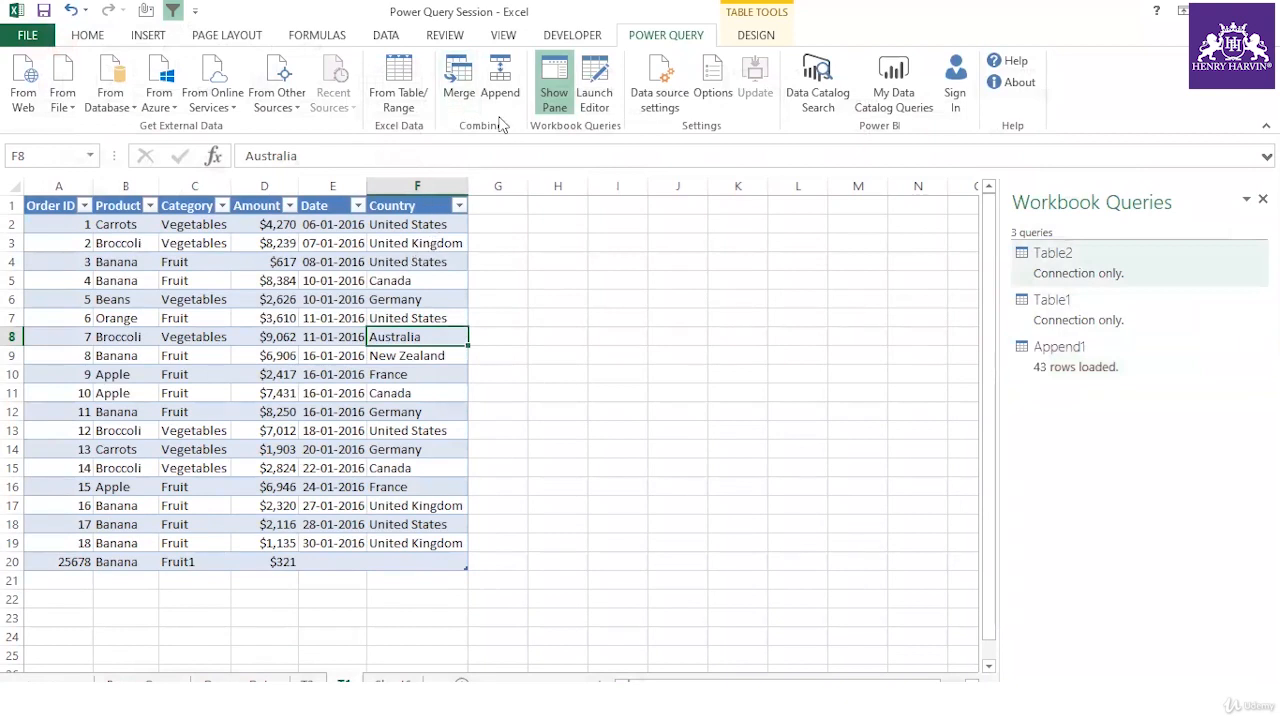
left_click(474, 104)
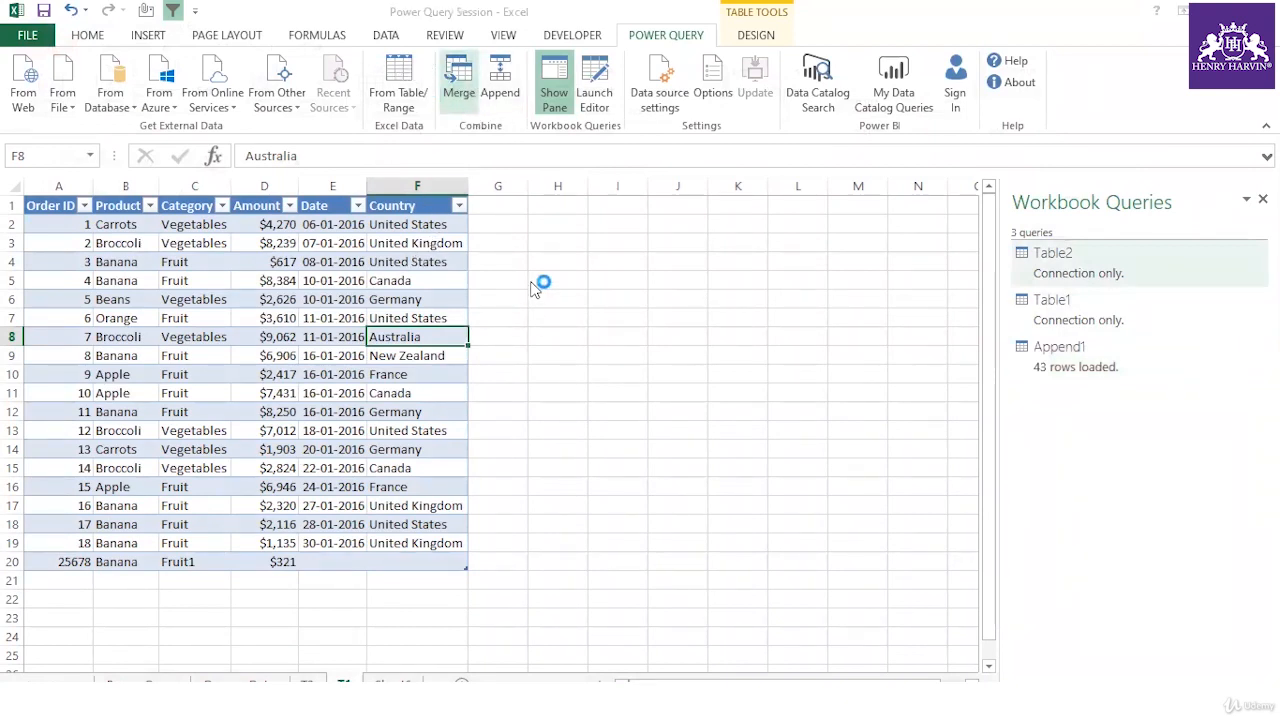
left_click(545, 183)
left_click(378, 222)
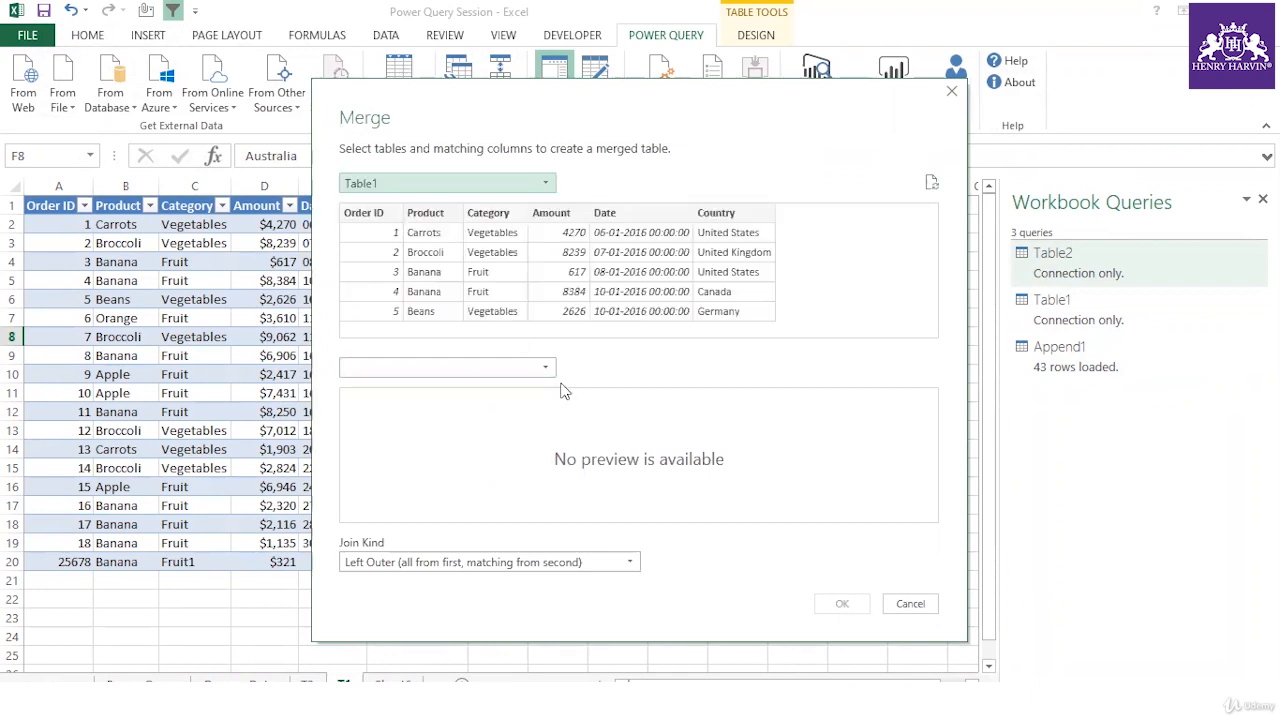
left_click(548, 368)
left_click(366, 426)
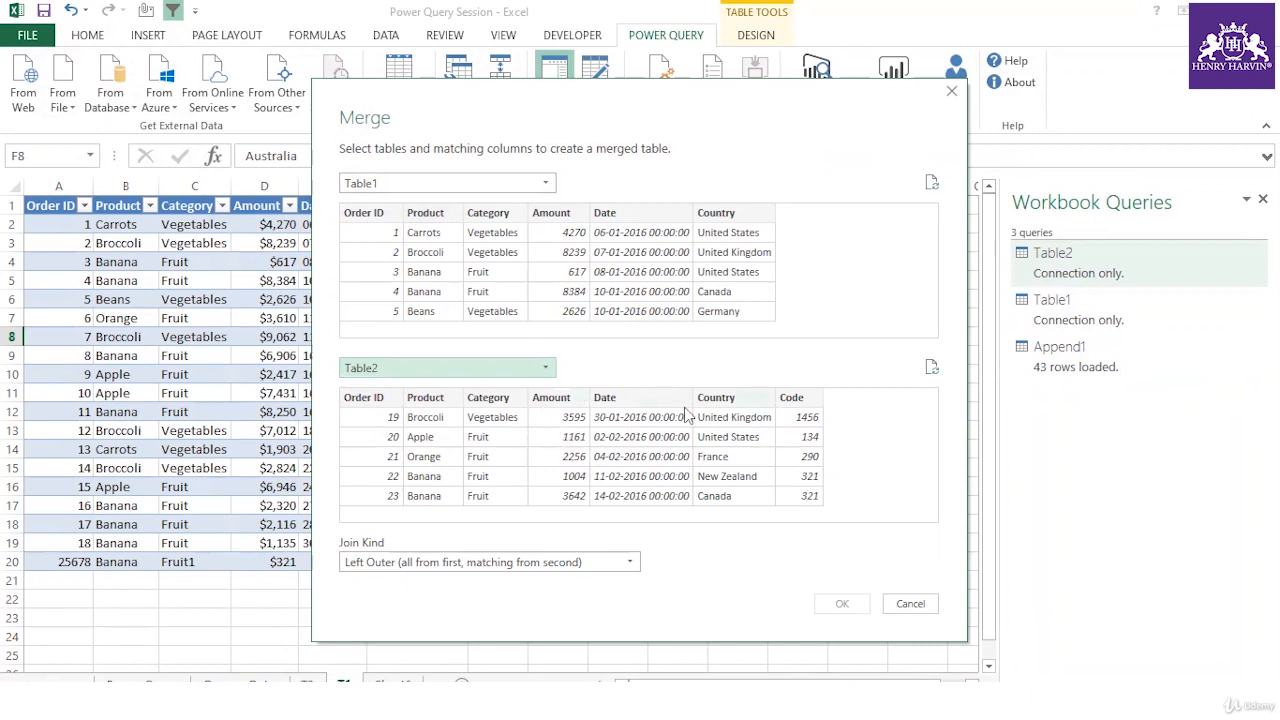
left_click(441, 222)
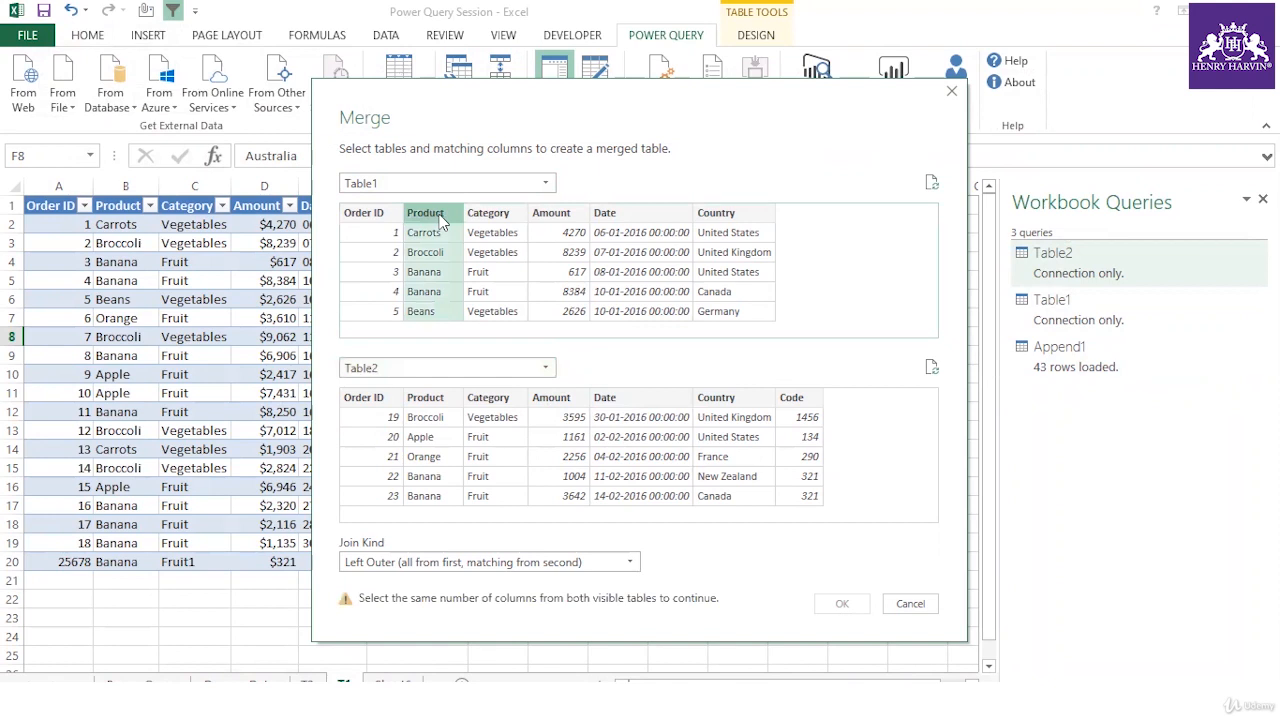
left_click(424, 399)
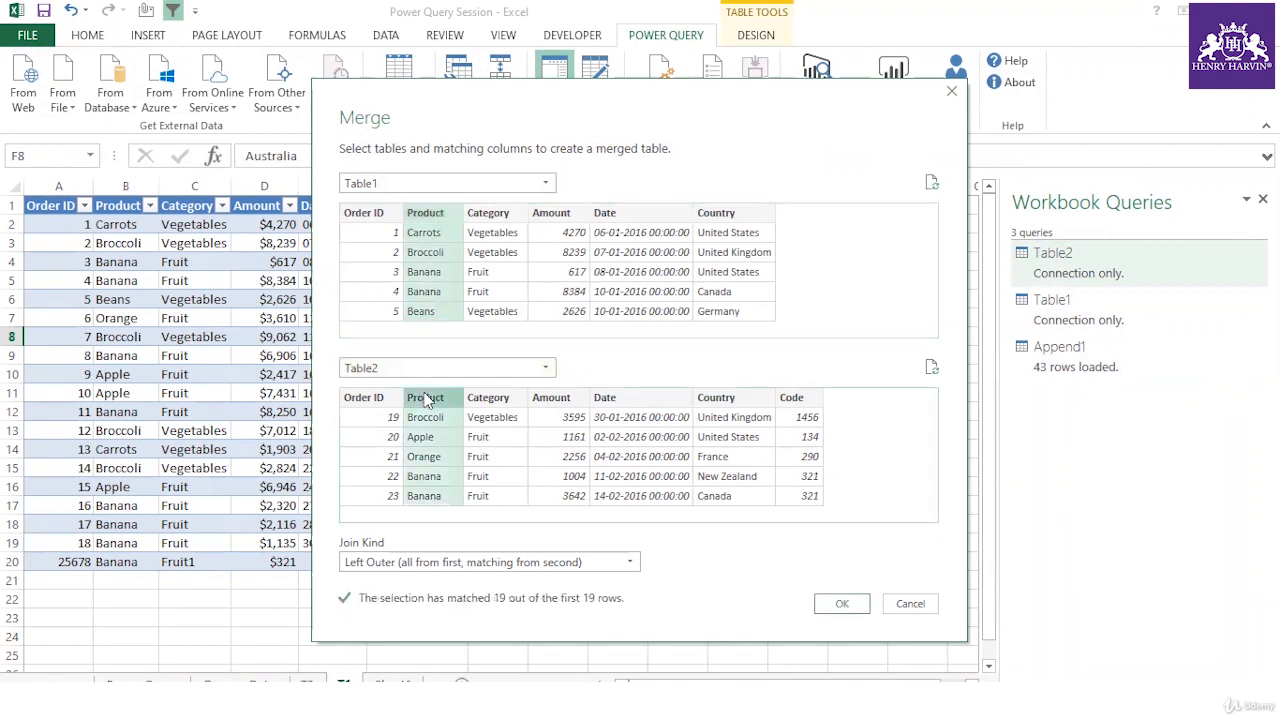
left_click(626, 563)
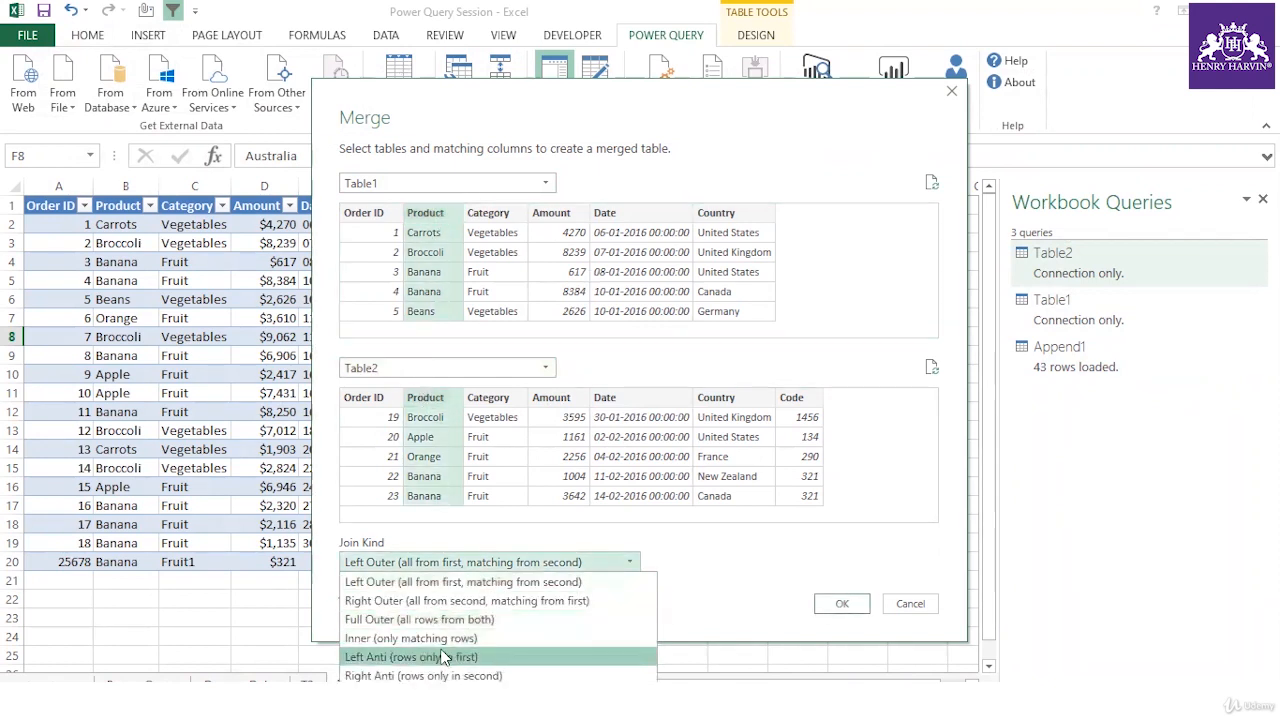
left_click(424, 586)
left_click(627, 565)
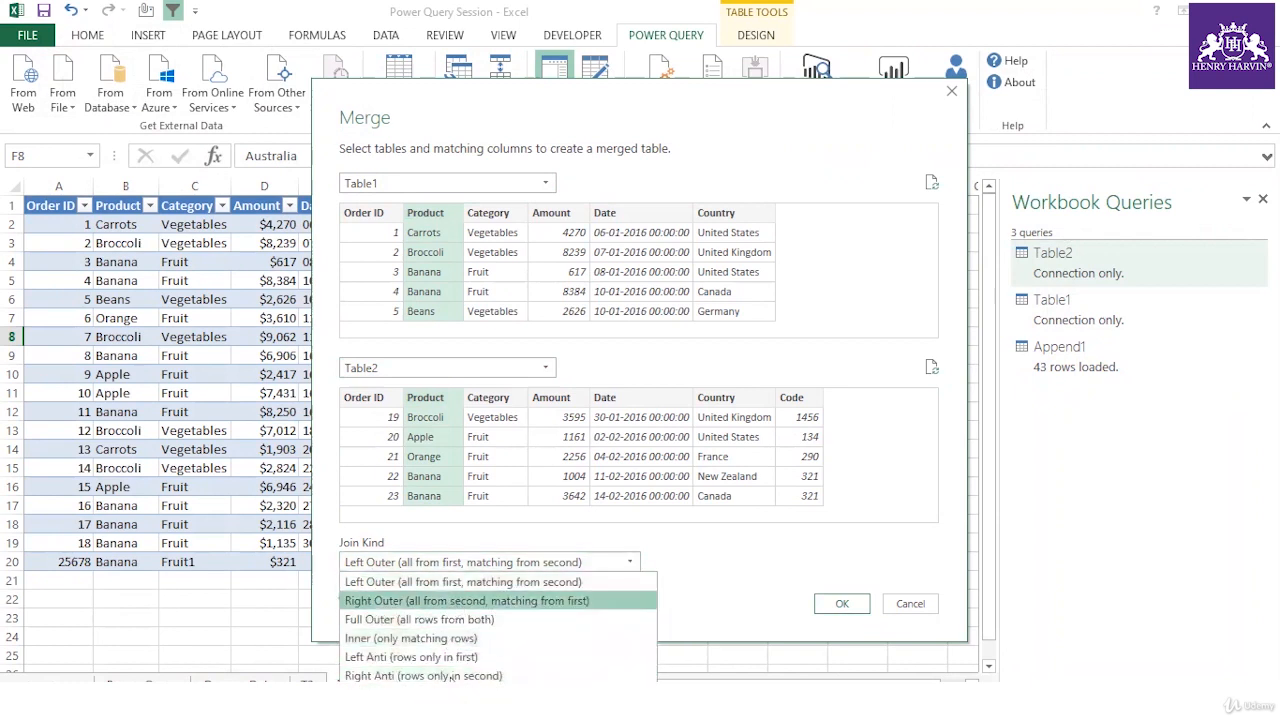
left_click(424, 586)
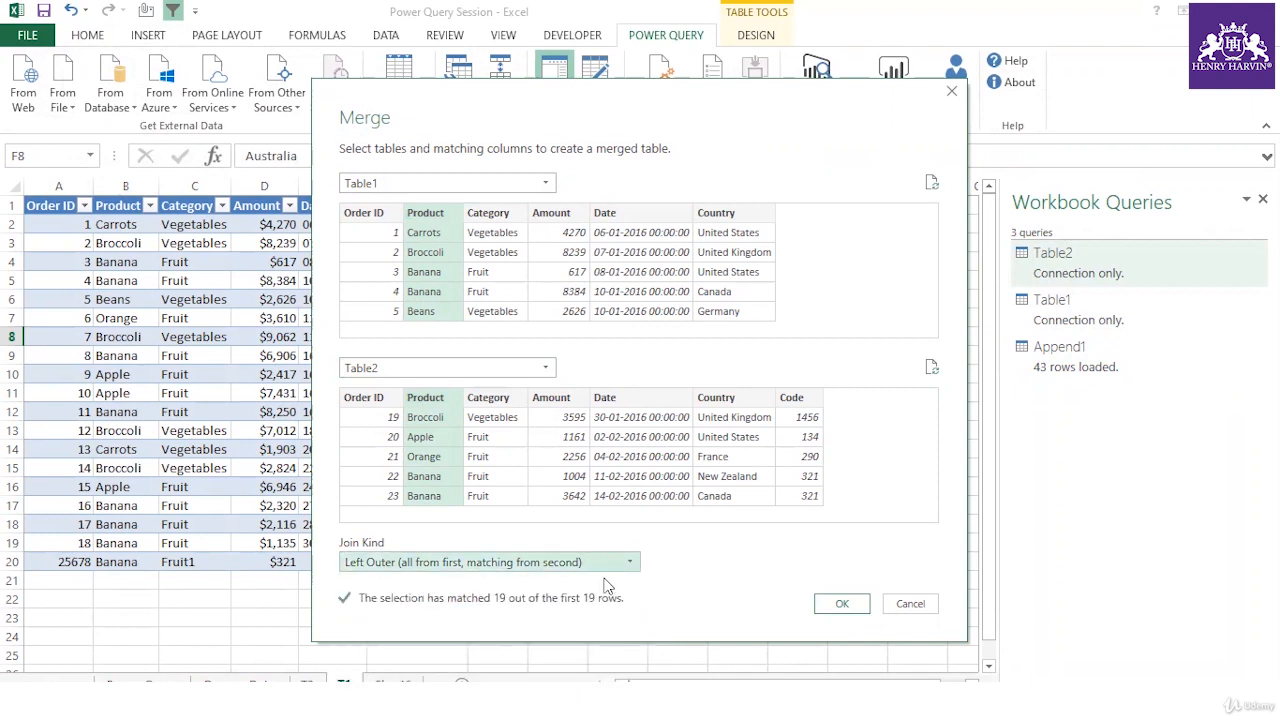
left_click(438, 214)
left_click(437, 398)
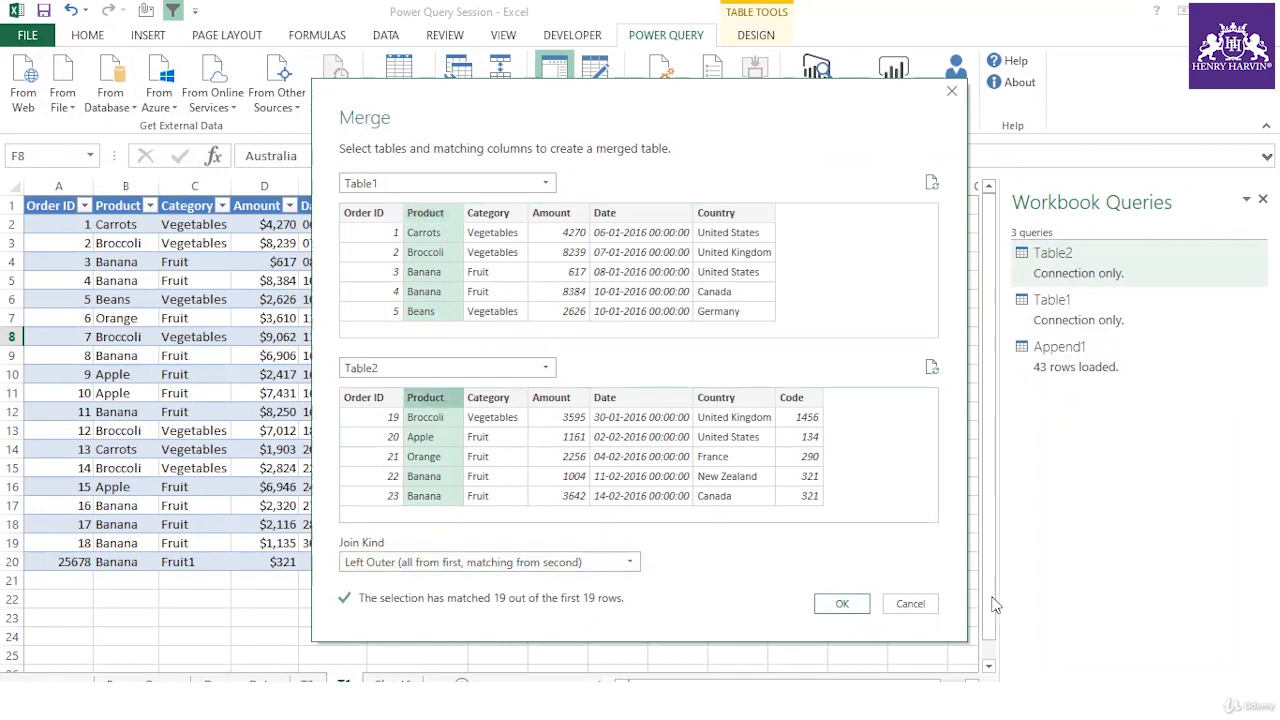
left_click(935, 605)
Set up a Left Outer merge of Table1 with Table2, matched on the Product column of both tables
left_click(464, 100)
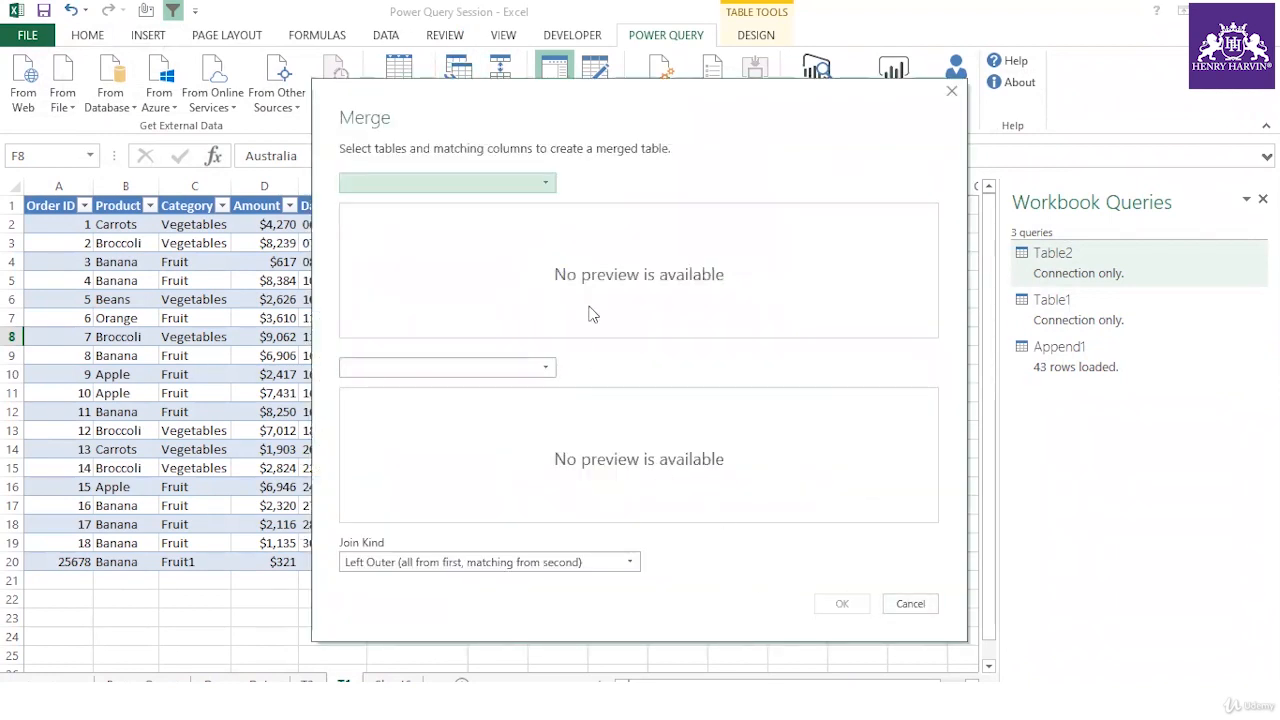
left_click(545, 183)
left_click(390, 222)
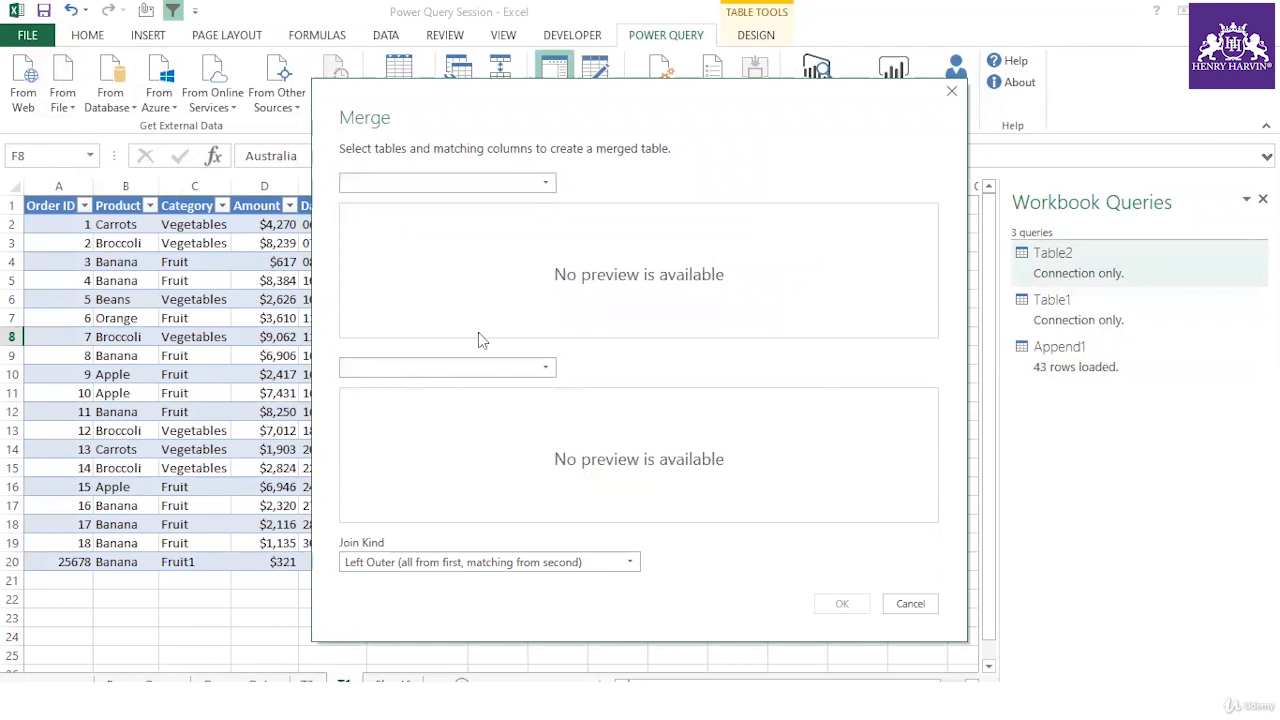
left_click(545, 368)
left_click(382, 426)
left_click(628, 563)
left_click(434, 584)
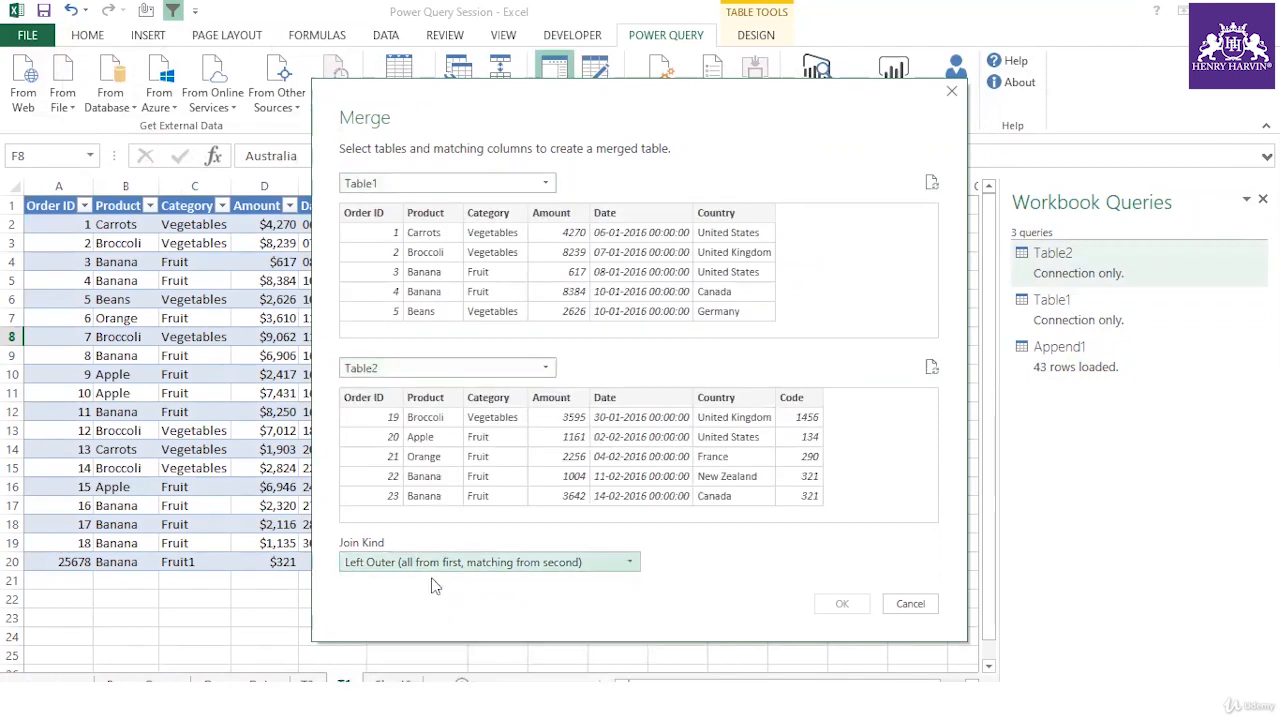
left_click(428, 220)
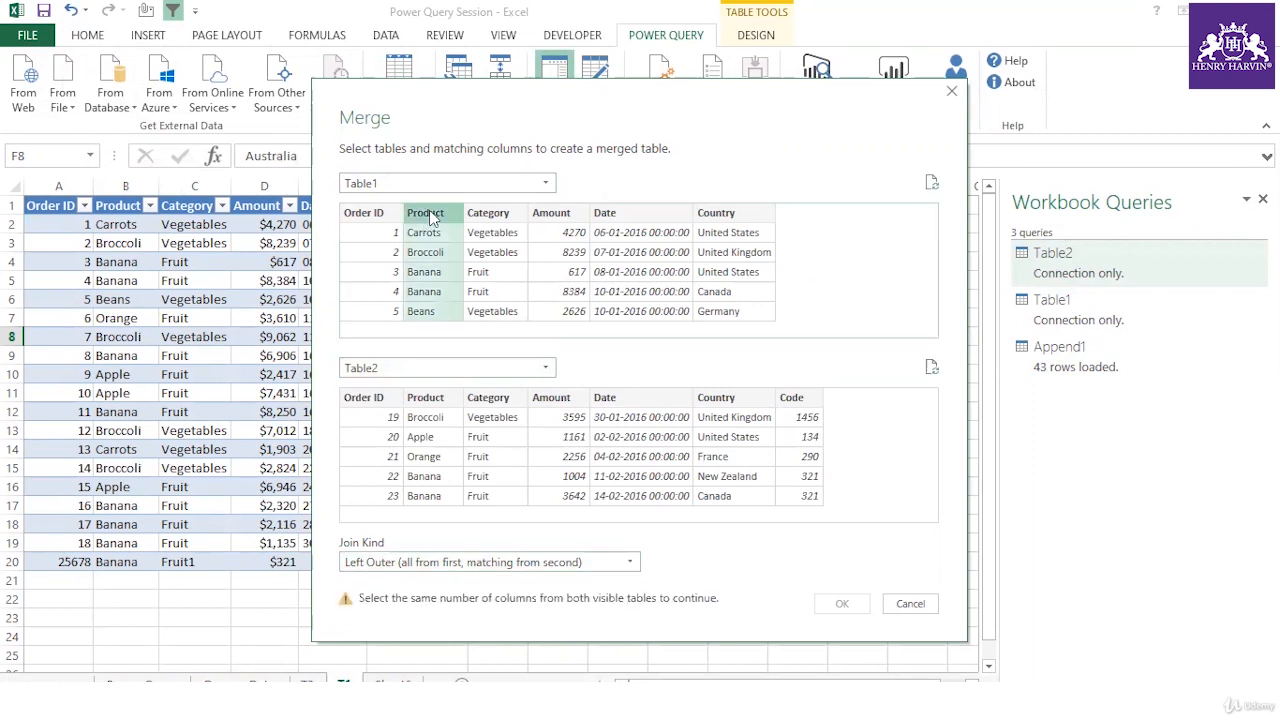
left_click(430, 400)
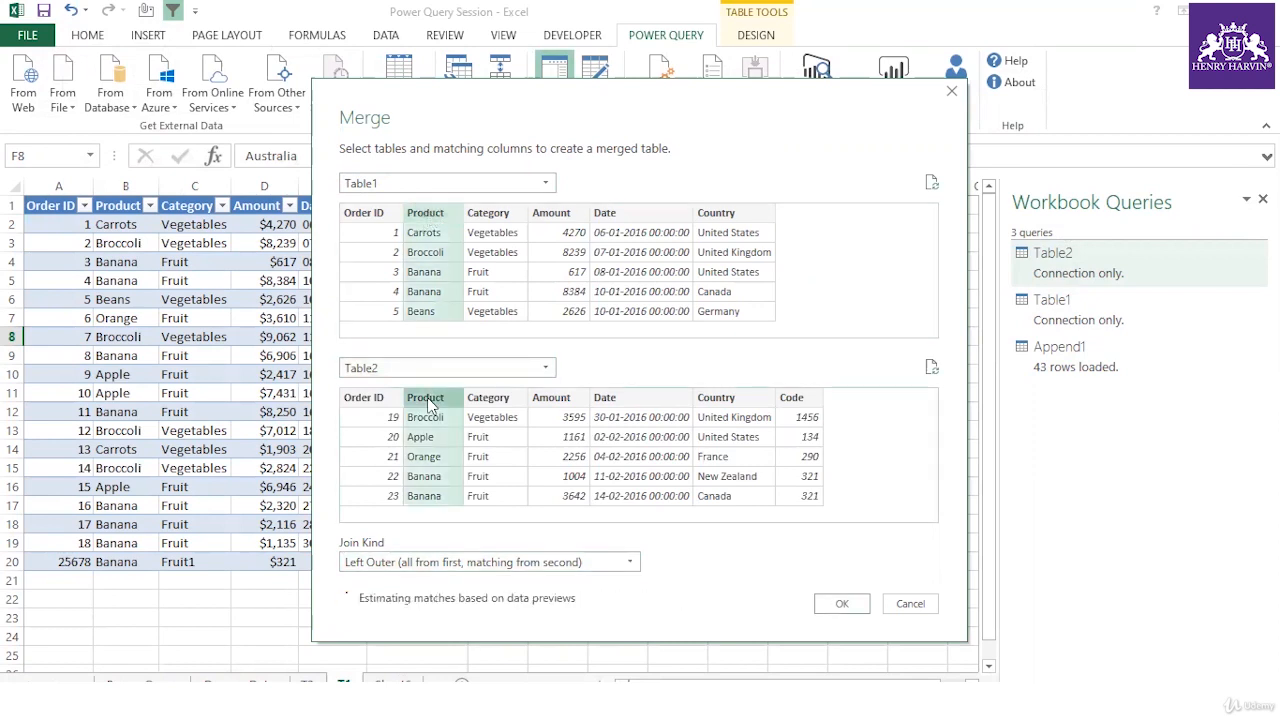
Try matching both tables on Product and Category together, and on the Category column alone
left_click(506, 214, "ctrl")
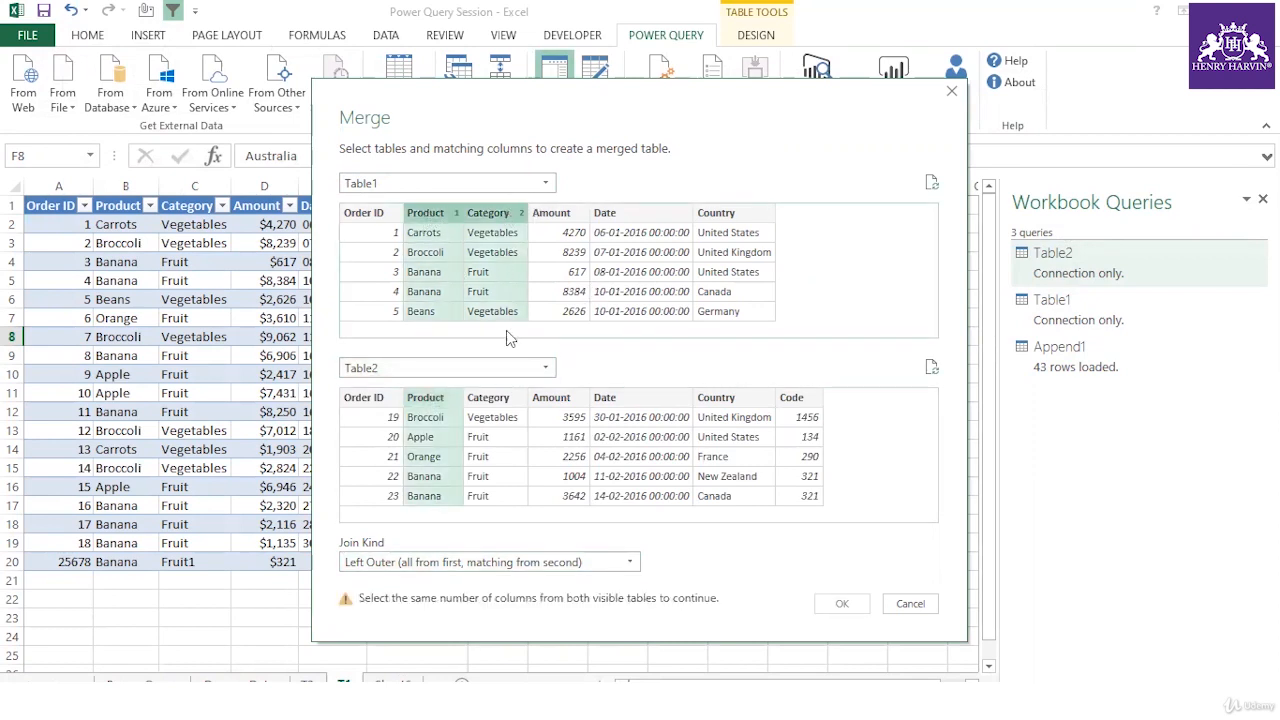
left_click(503, 398, "ctrl")
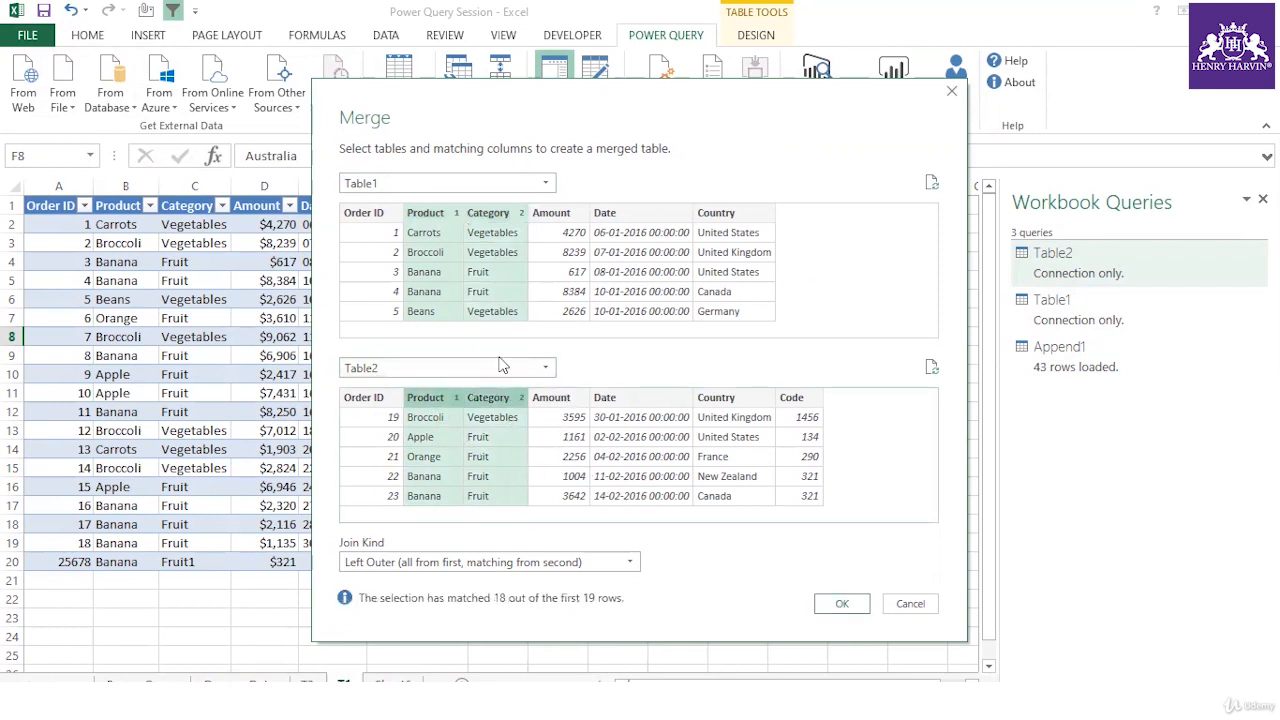
left_click(501, 216)
left_click(505, 399)
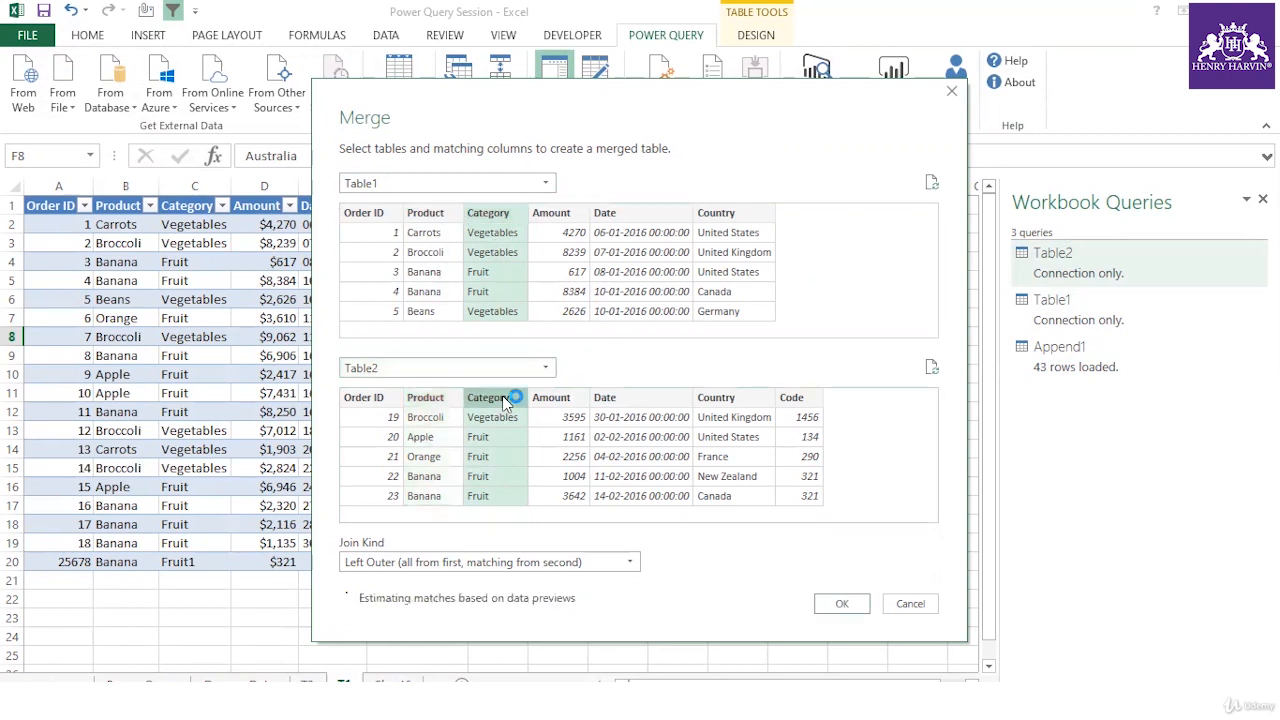
Match both tables on the Product column only and create the Left Outer merge
left_click(444, 238)
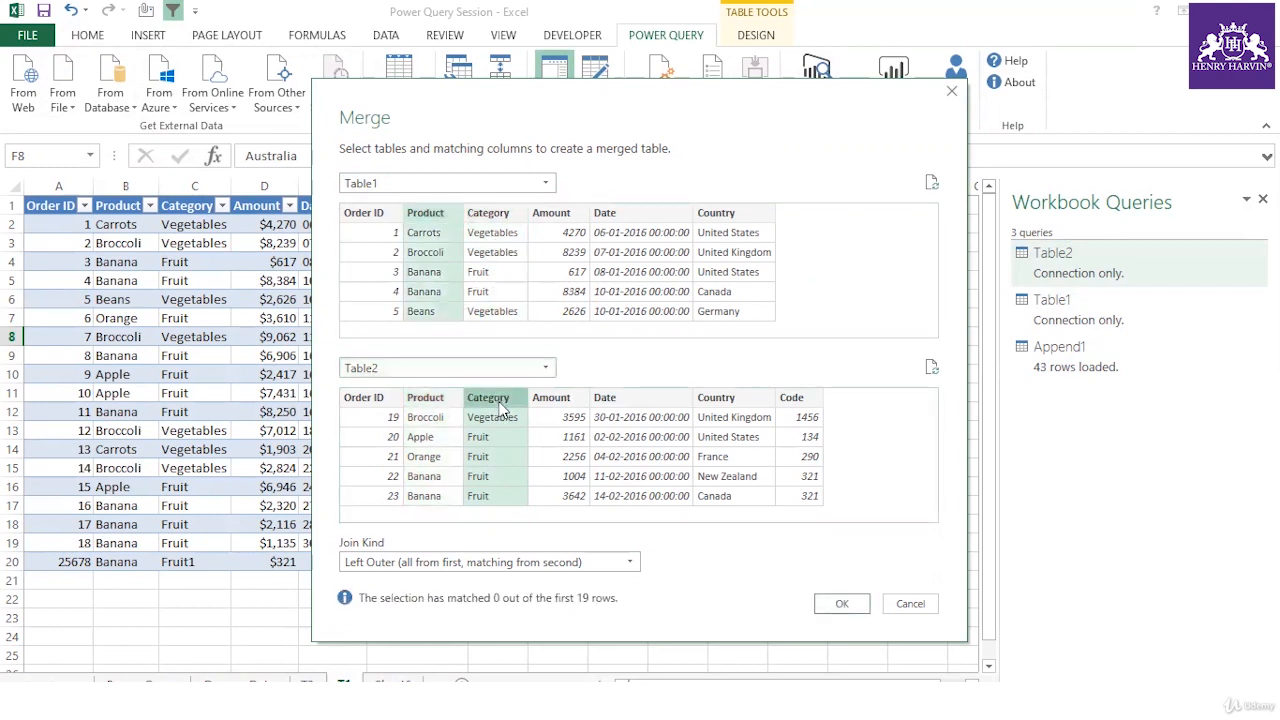
left_click(448, 403)
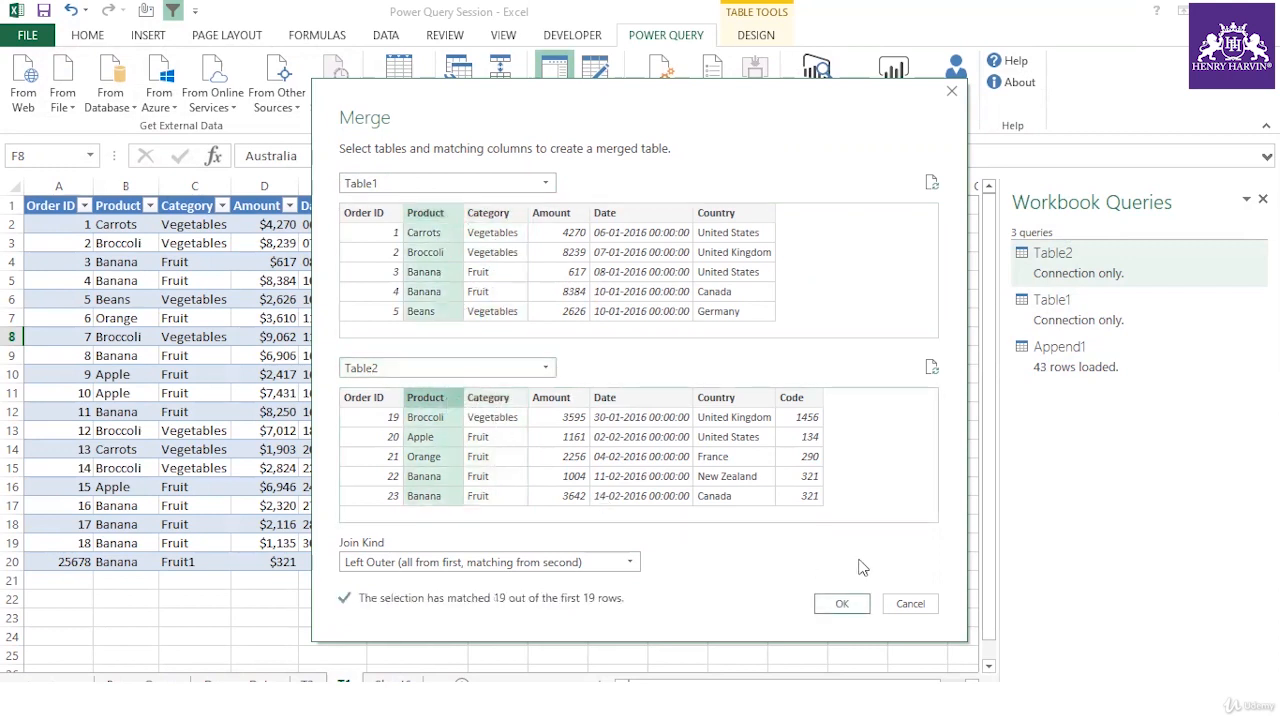
left_click(840, 605)
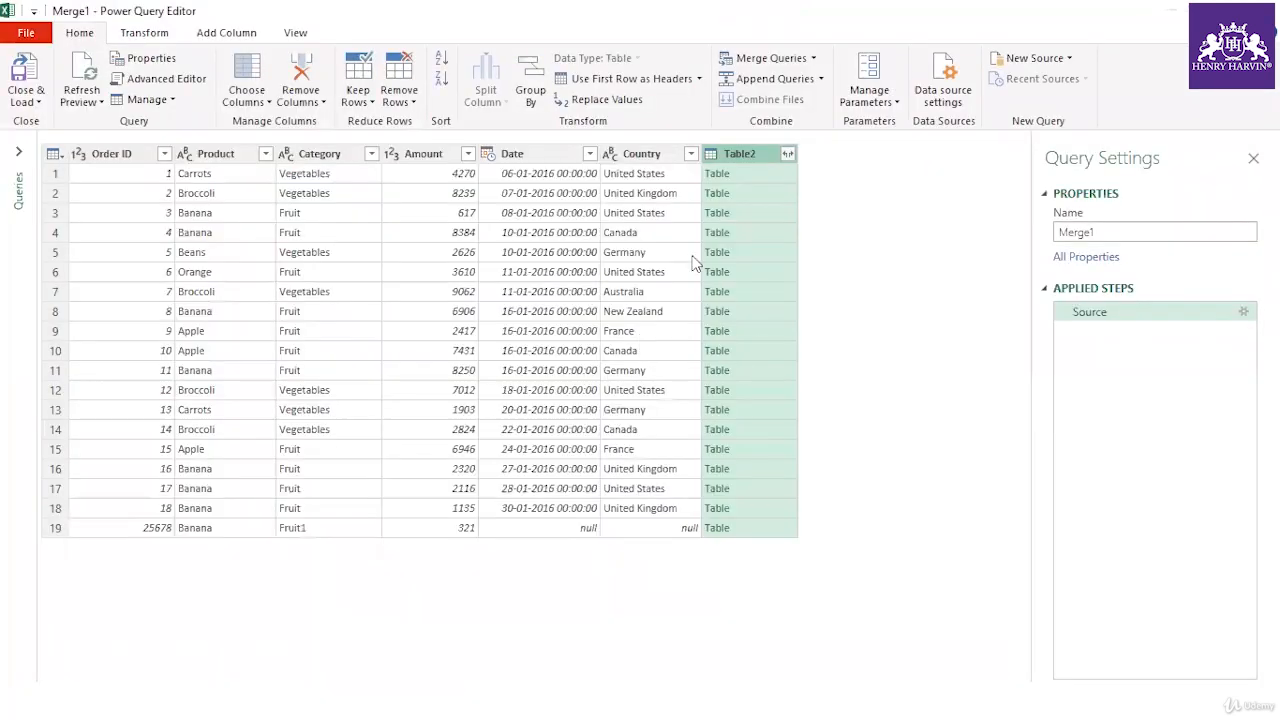
Expand all columns of the merged Table2 column with the original column name prefix turned off
left_click(788, 154)
left_click(504, 388)
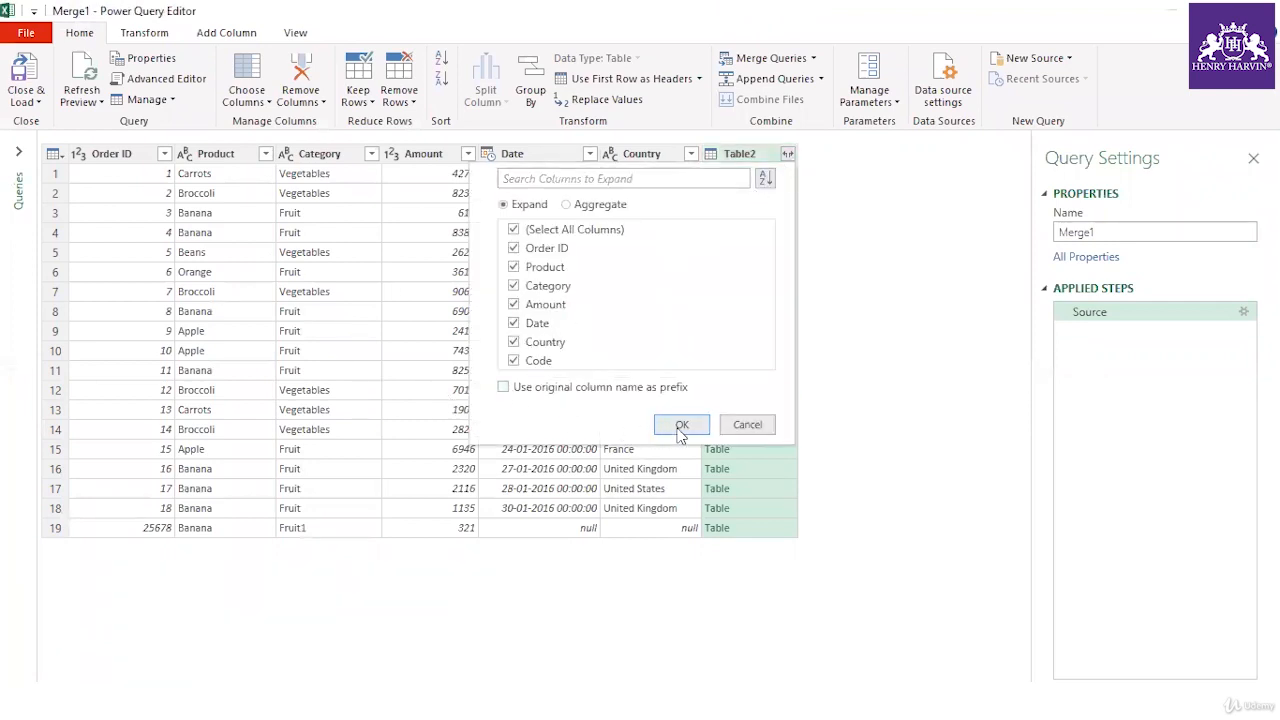
Expand the Table2 column into all of its columns without using the original column name as prefix
left_click(682, 424)
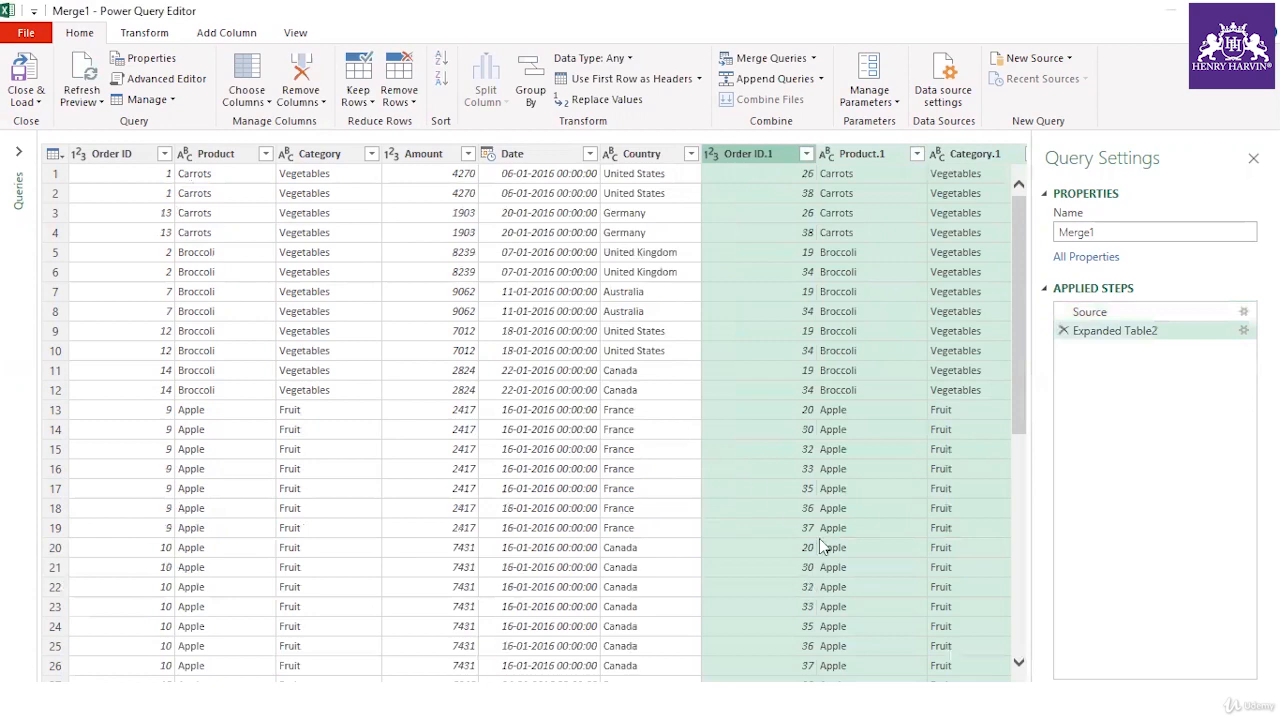
scroll(712, 497, "right", 5)
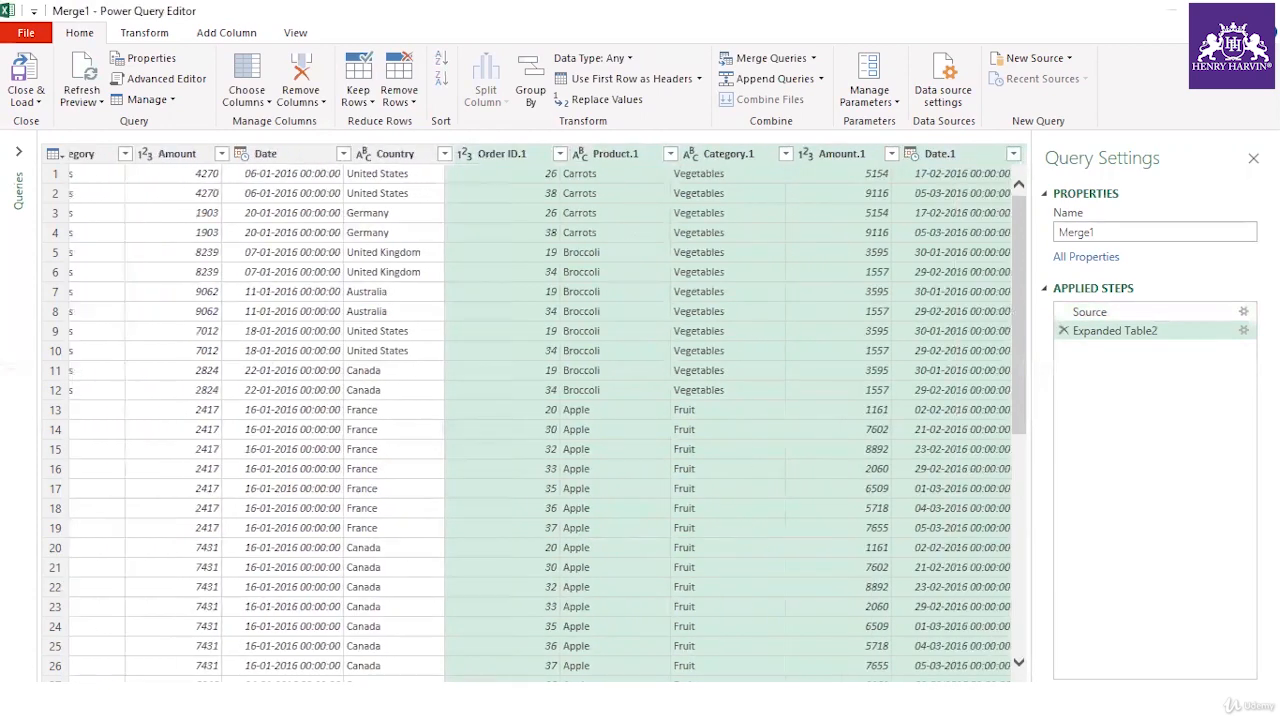
scroll(549, 413, "right", 3)
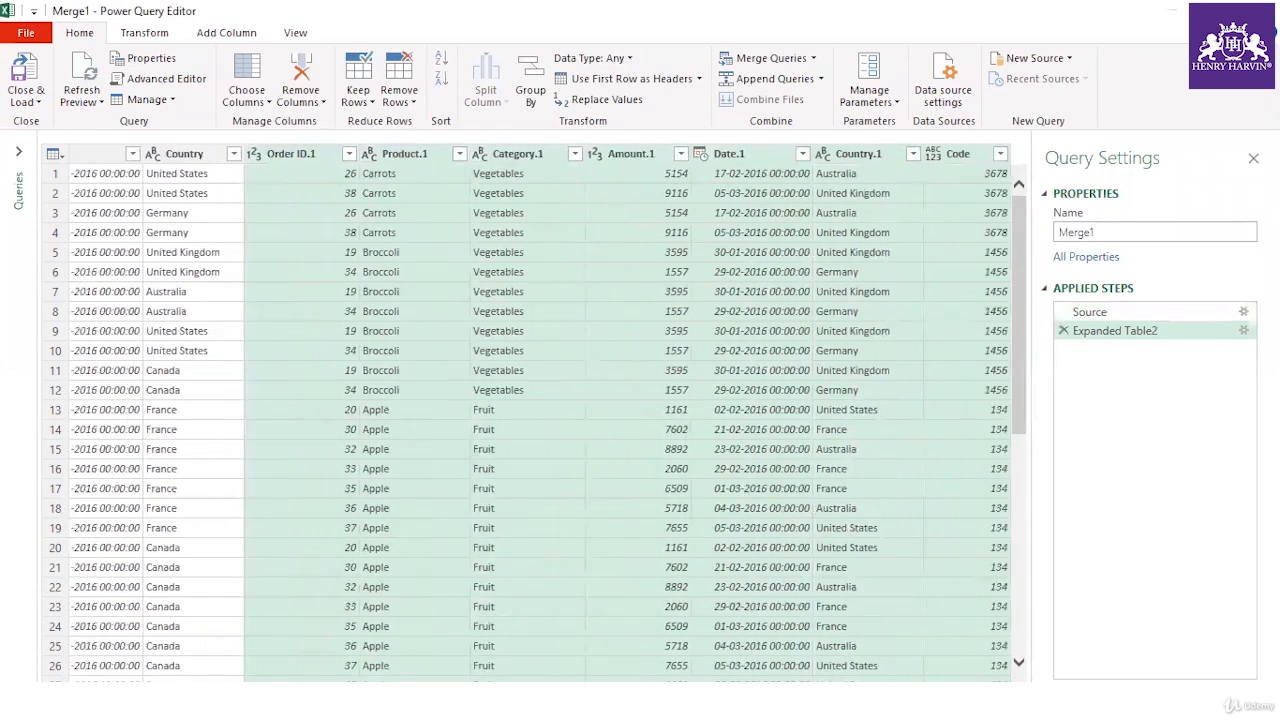
scroll(549, 413, "left", 8)
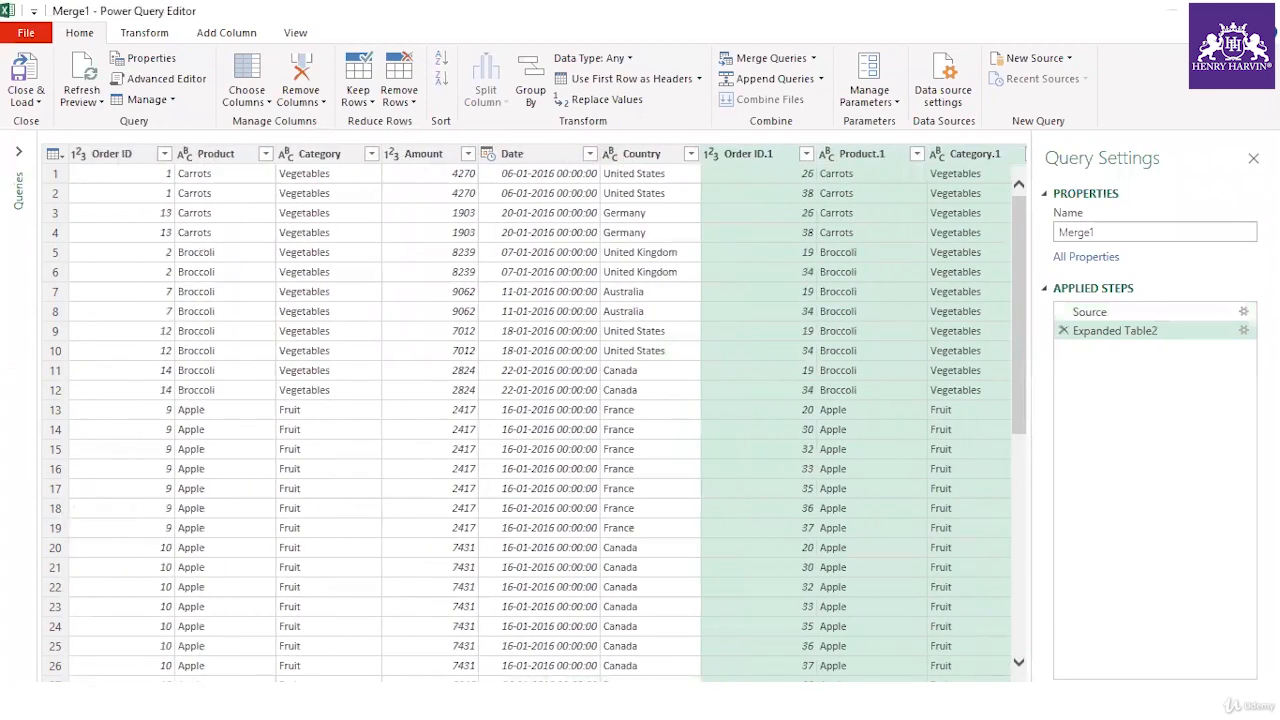
scroll(188, 410, "down", 14)
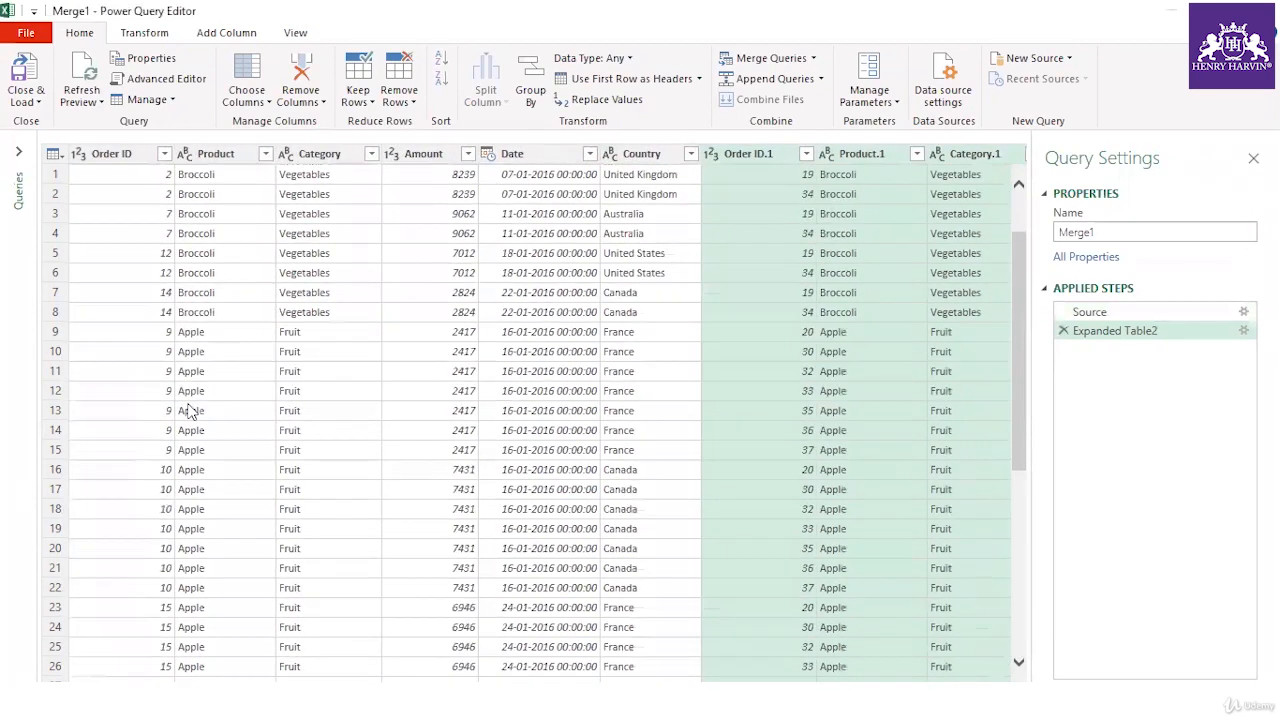
scroll(252, 515, "up", 14)
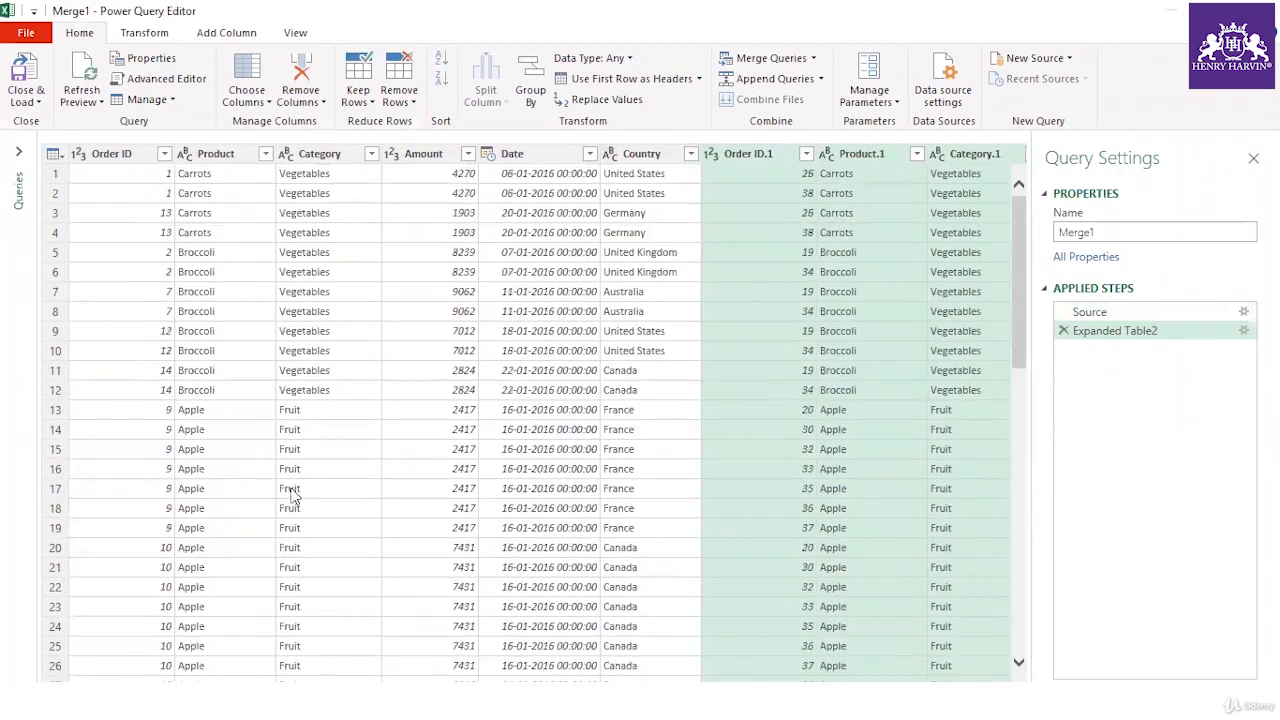
Remove the expanded Order ID.1, Product.1, Category.1, Amount.1, Date.1 and Country.1 columns from the merged query, keeping Code
scroll(546, 413, "right", 10)
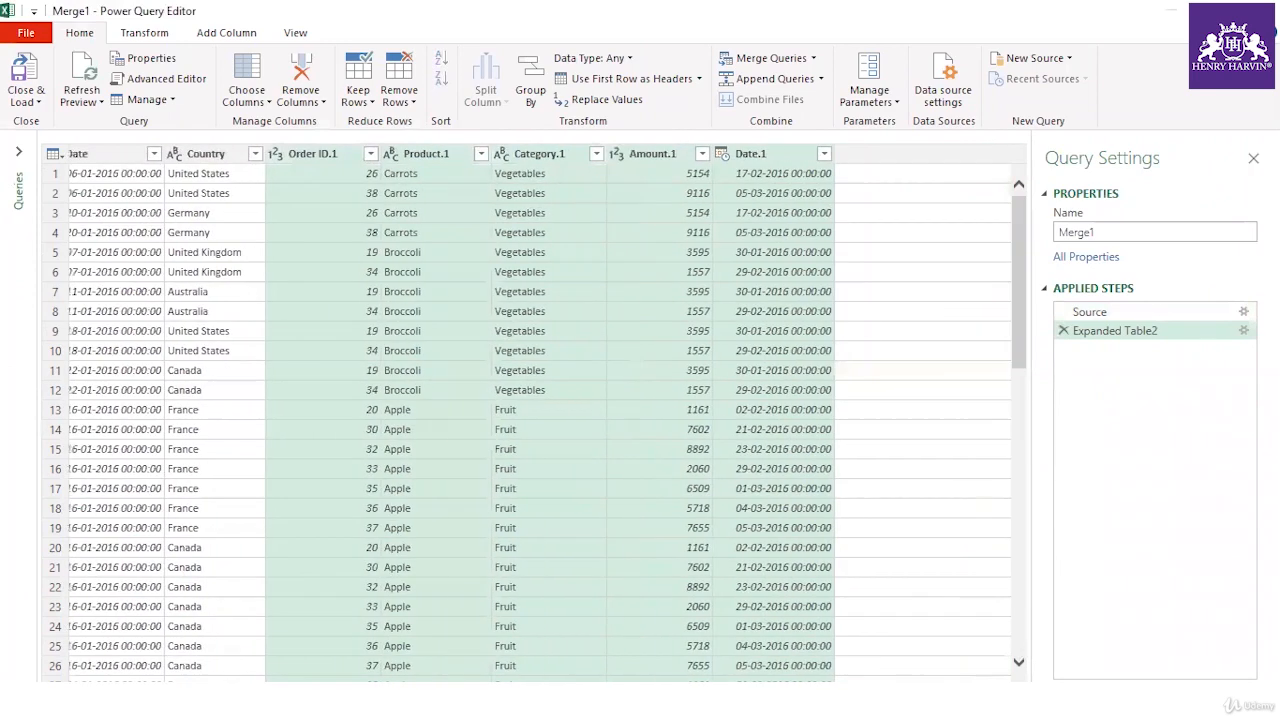
scroll(547, 412, "left", 5)
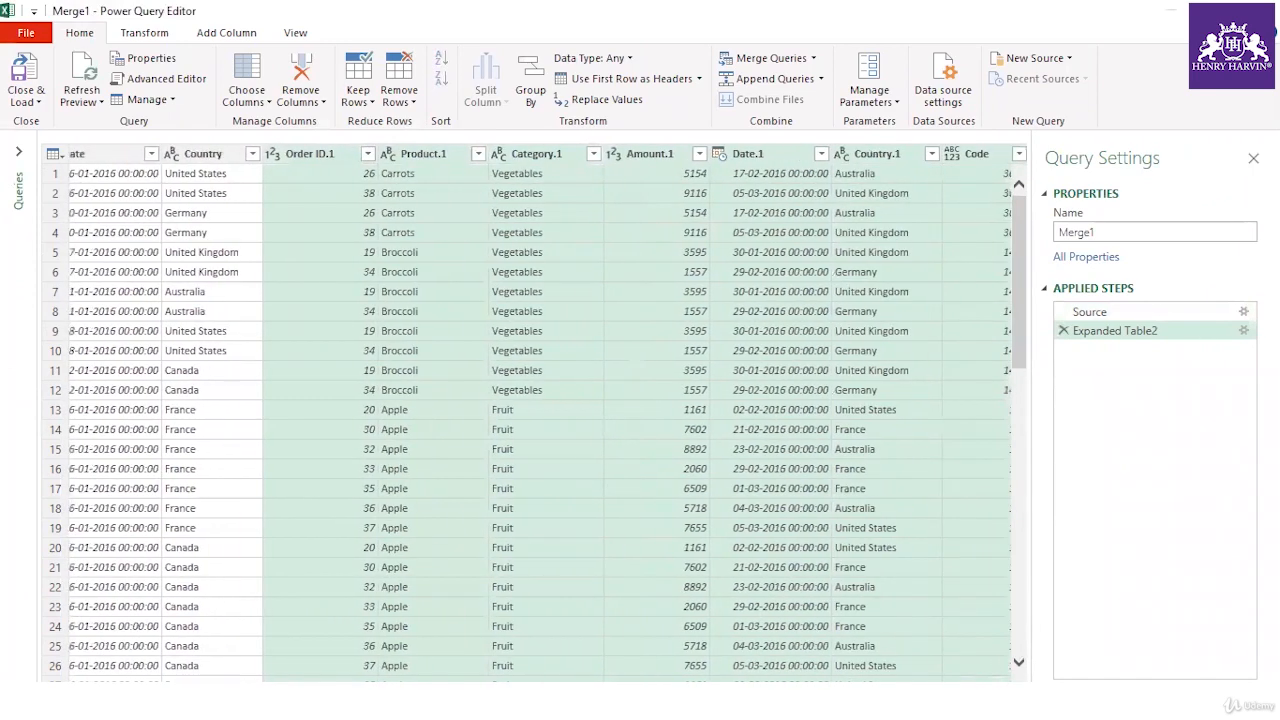
scroll(546, 413, "left", 5)
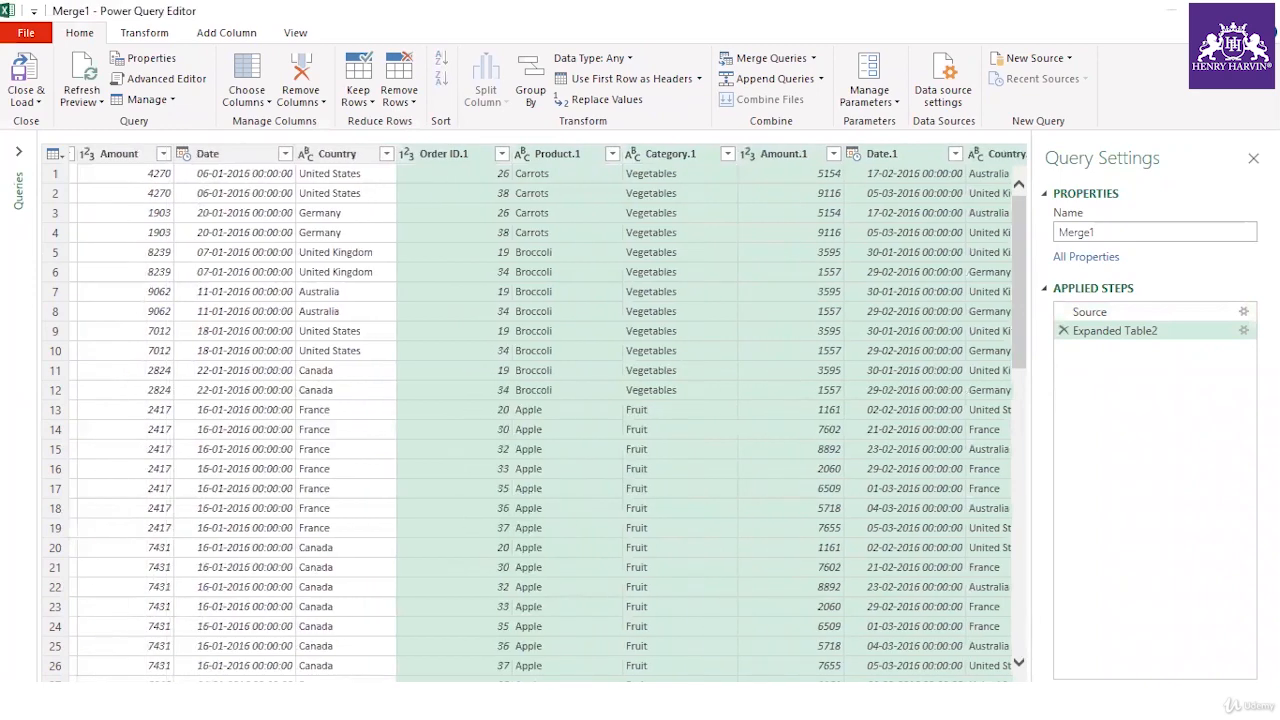
scroll(546, 413, "right", 5)
scroll(280, 288, "right", 3)
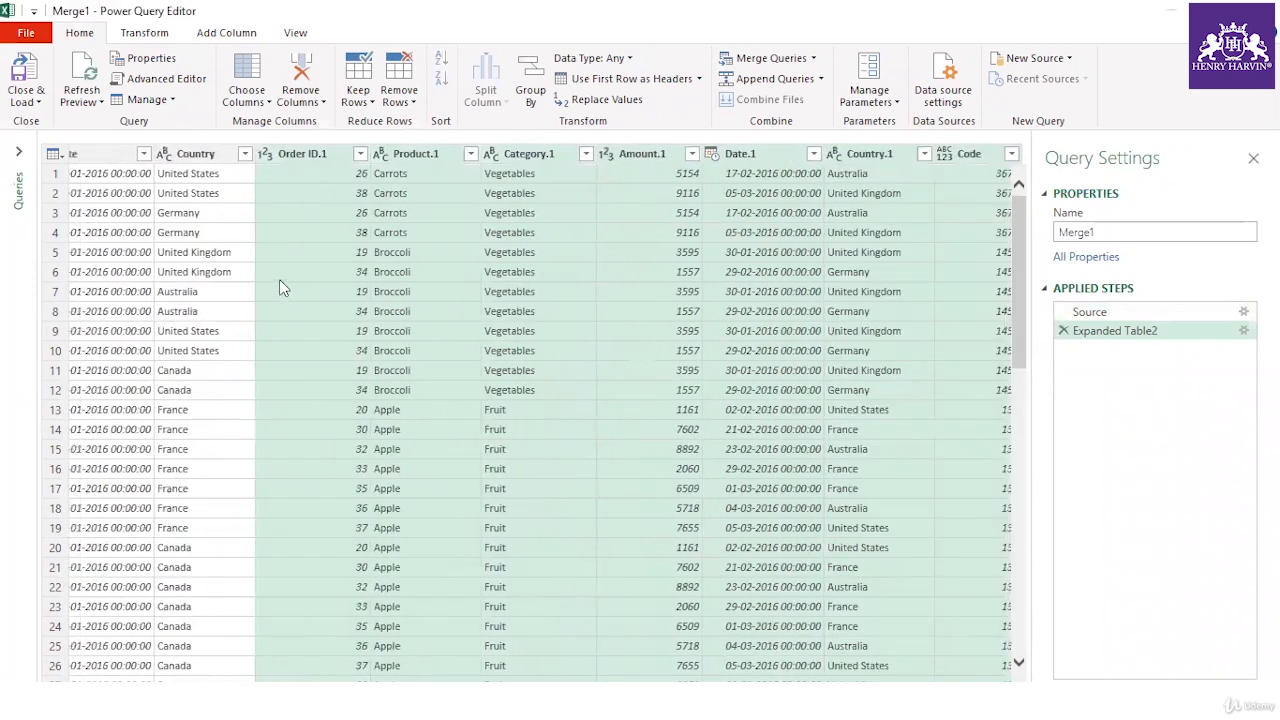
scroll(545, 412, "right", 1)
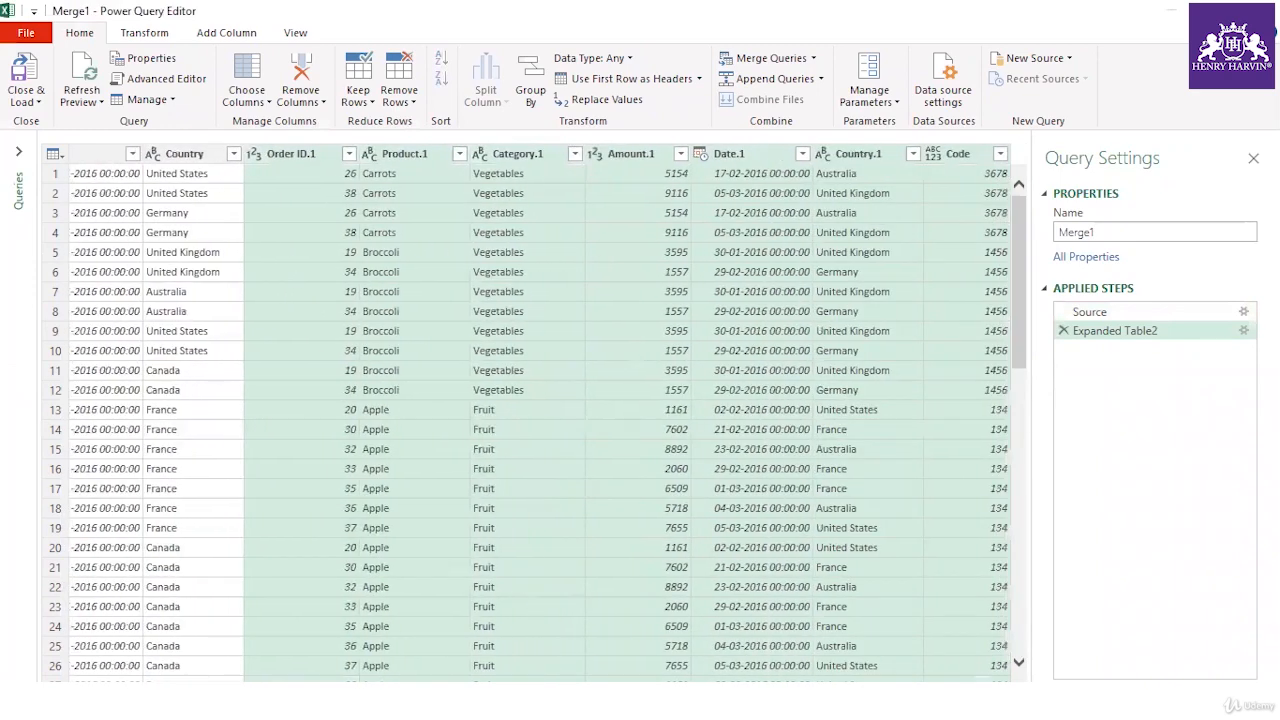
left_click(310, 157)
left_click(414, 155, "ctrl")
left_click(517, 154, "ctrl")
left_click(624, 154, "ctrl")
left_click(730, 154, "ctrl")
left_click(850, 154, "ctrl")
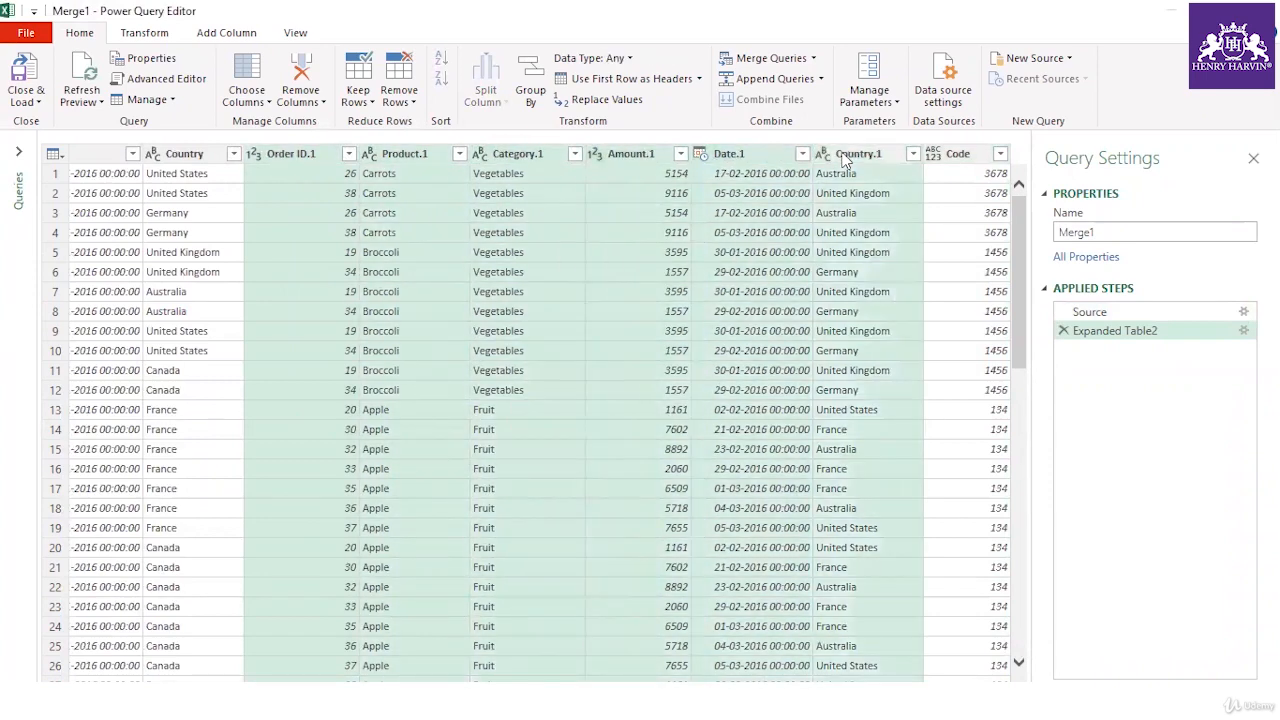
right_click(845, 155)
left_click(916, 191)
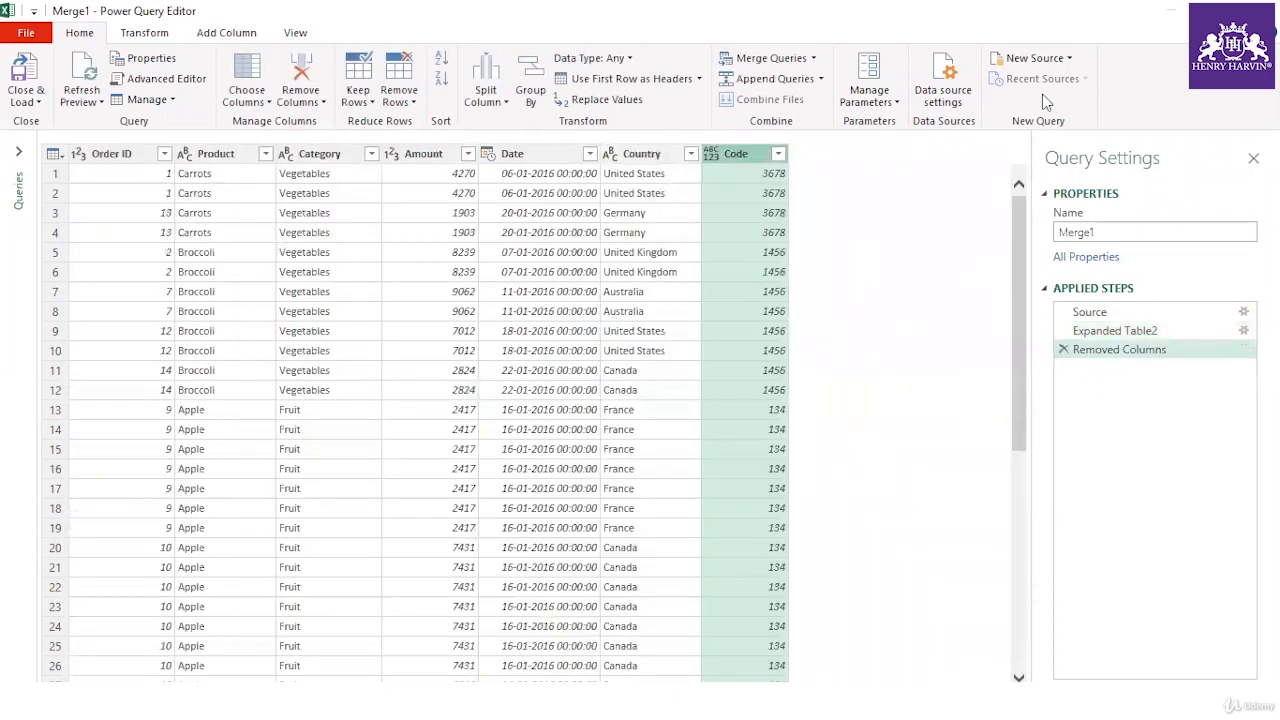
Close the query editor and keep the changes so the merged query loads into the workbook
left_click(1262, 8)
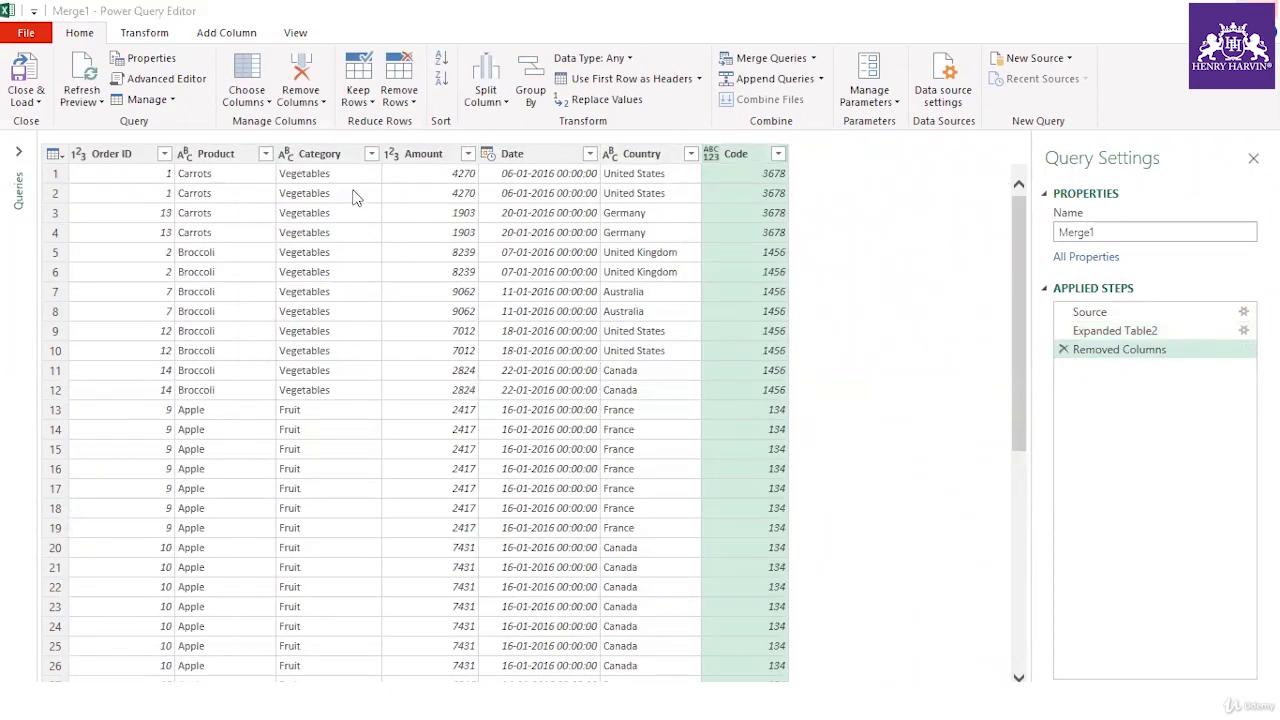
left_click(658, 398)
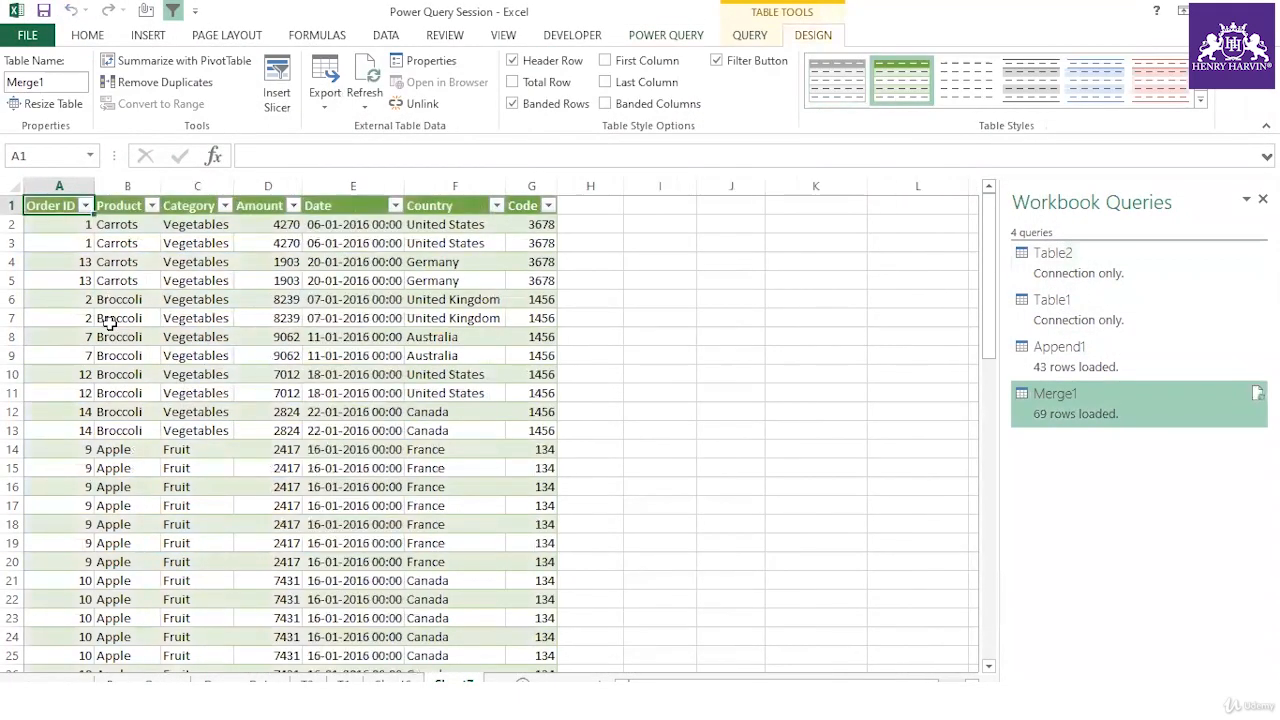
Examine the rows of the loaded Merge1 table, checking order IDs, products and codes
scroll(110, 370, "down", 10)
scroll(110, 374, "down", 7)
scroll(130, 440, "up", 17)
left_click(82, 222)
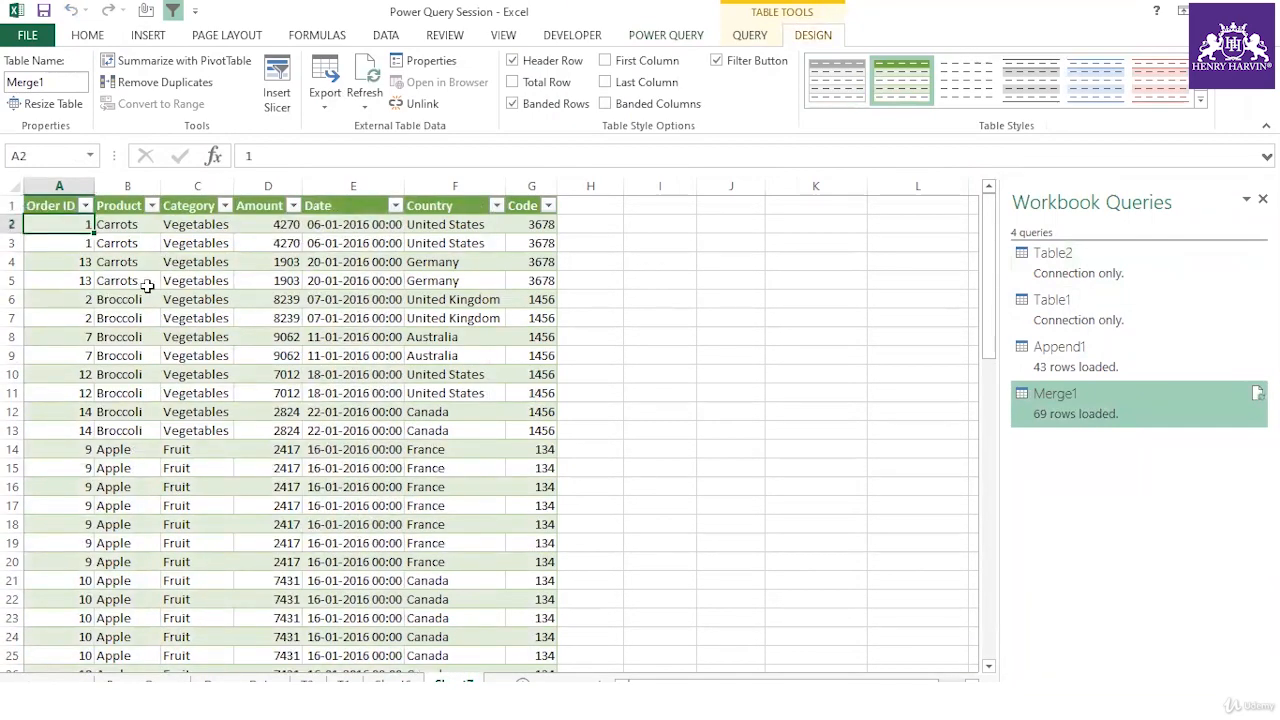
scroll(147, 286, "down", 15)
scroll(280, 460, "up", 9)
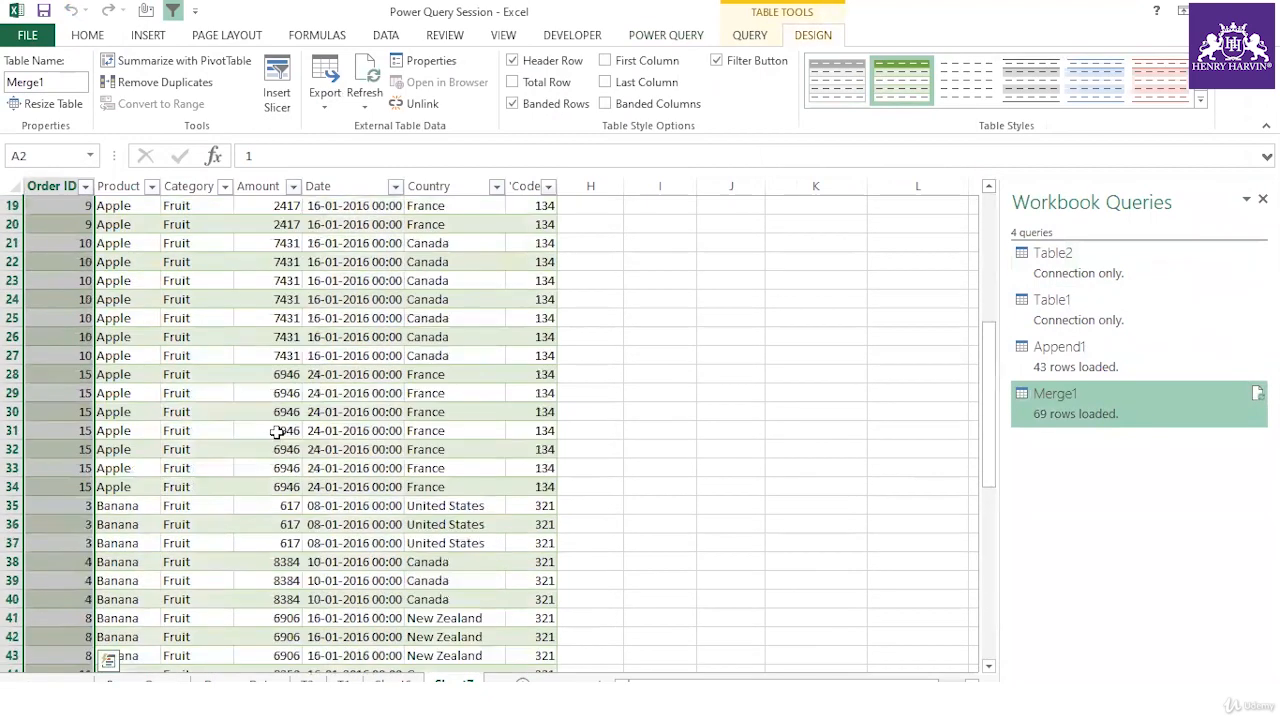
scroll(273, 440, "up", 6)
left_click(203, 355)
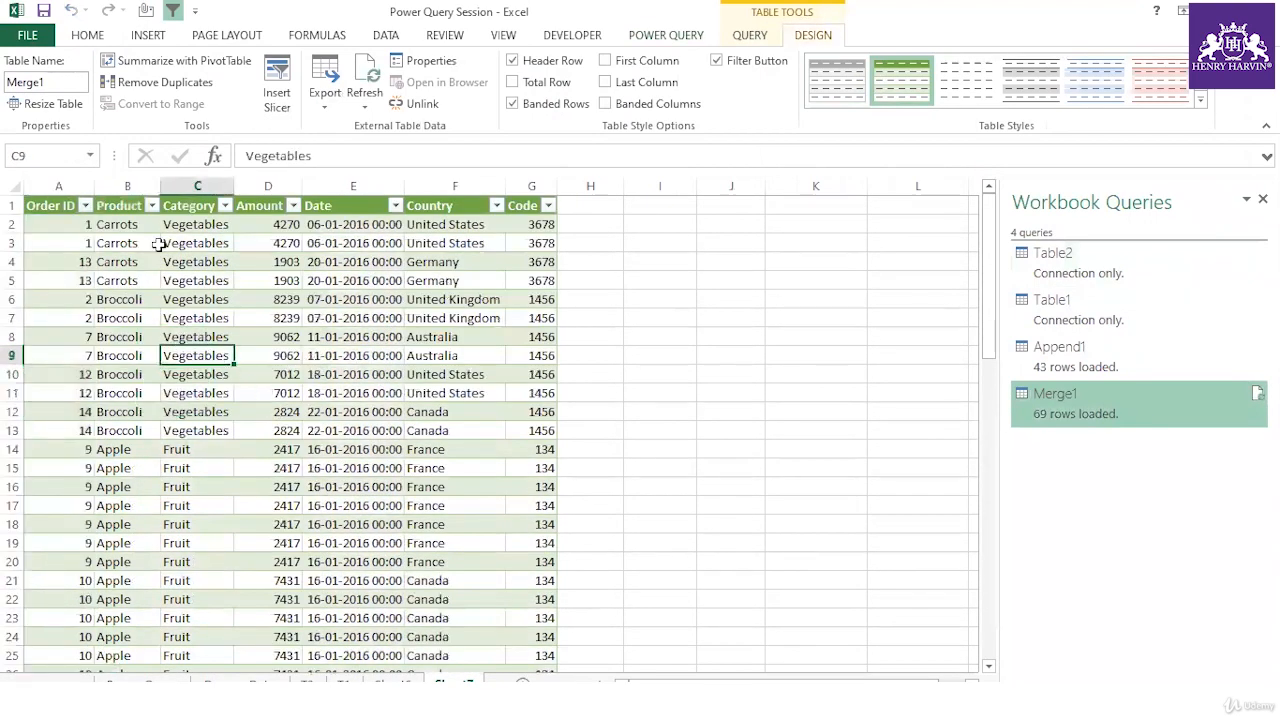
Refresh the Merge1 query twice from the workbook queries
right_click(1085, 399)
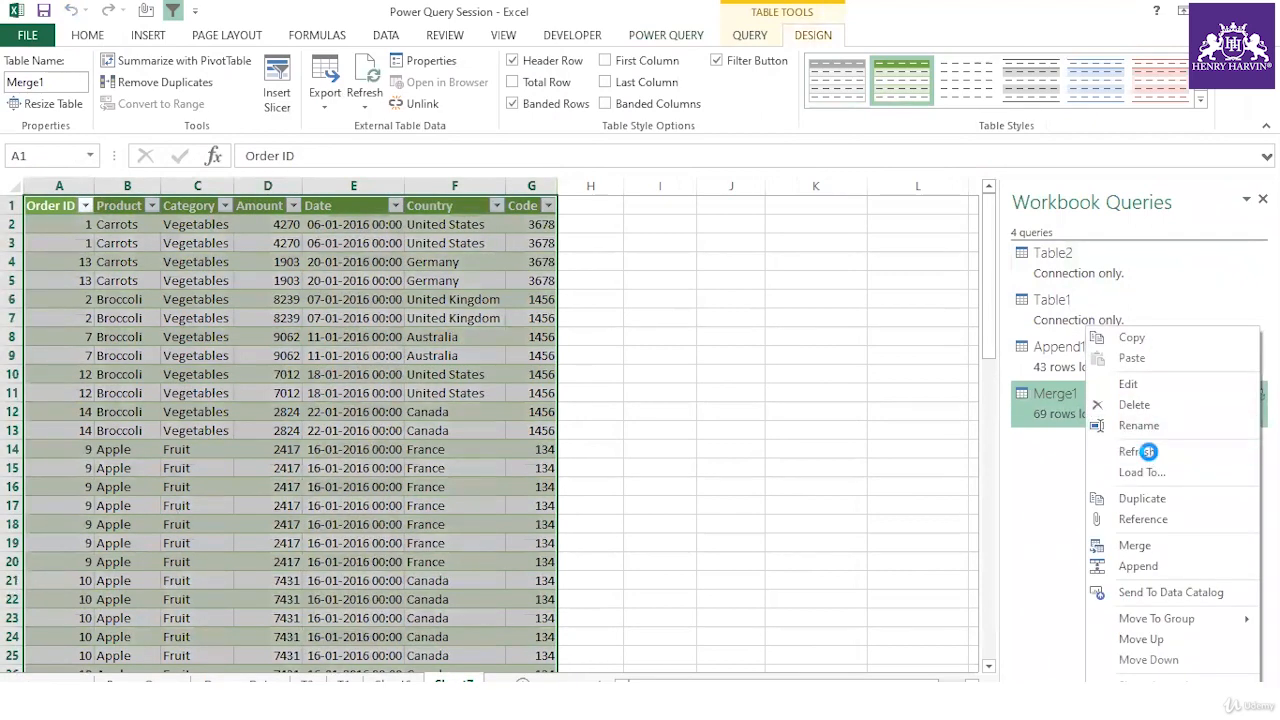
left_click(1136, 452)
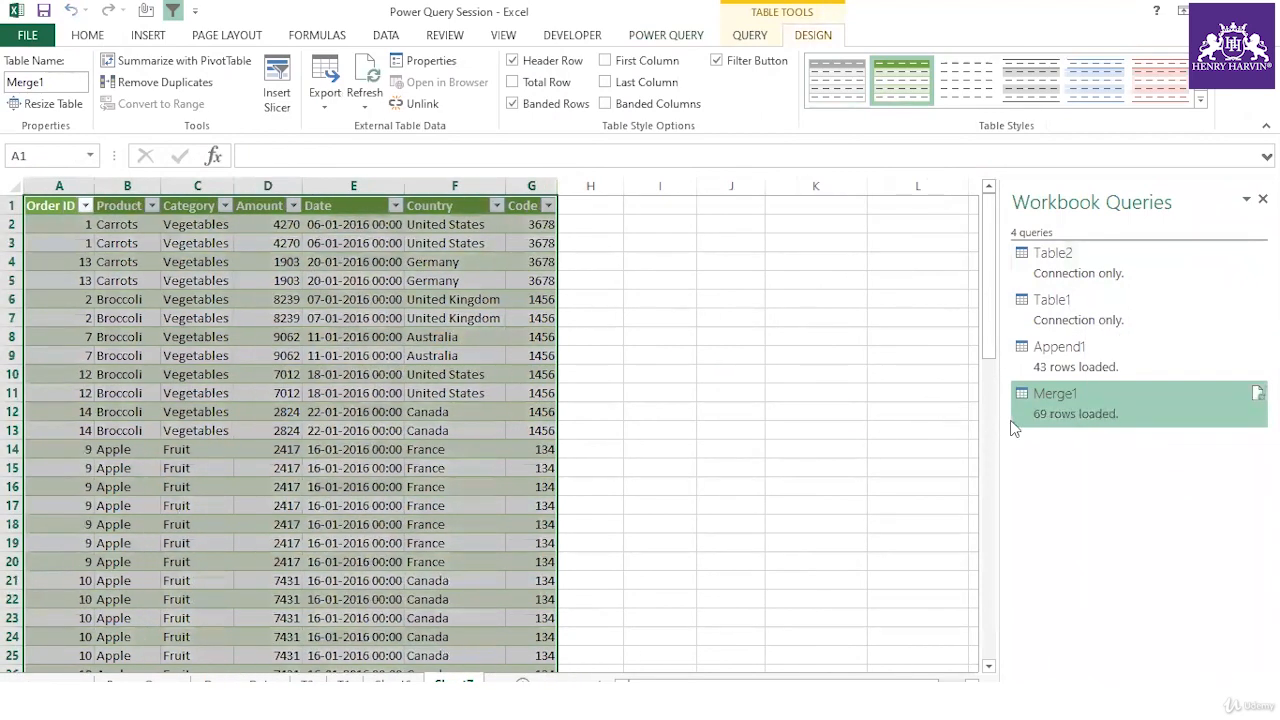
right_click(1100, 394)
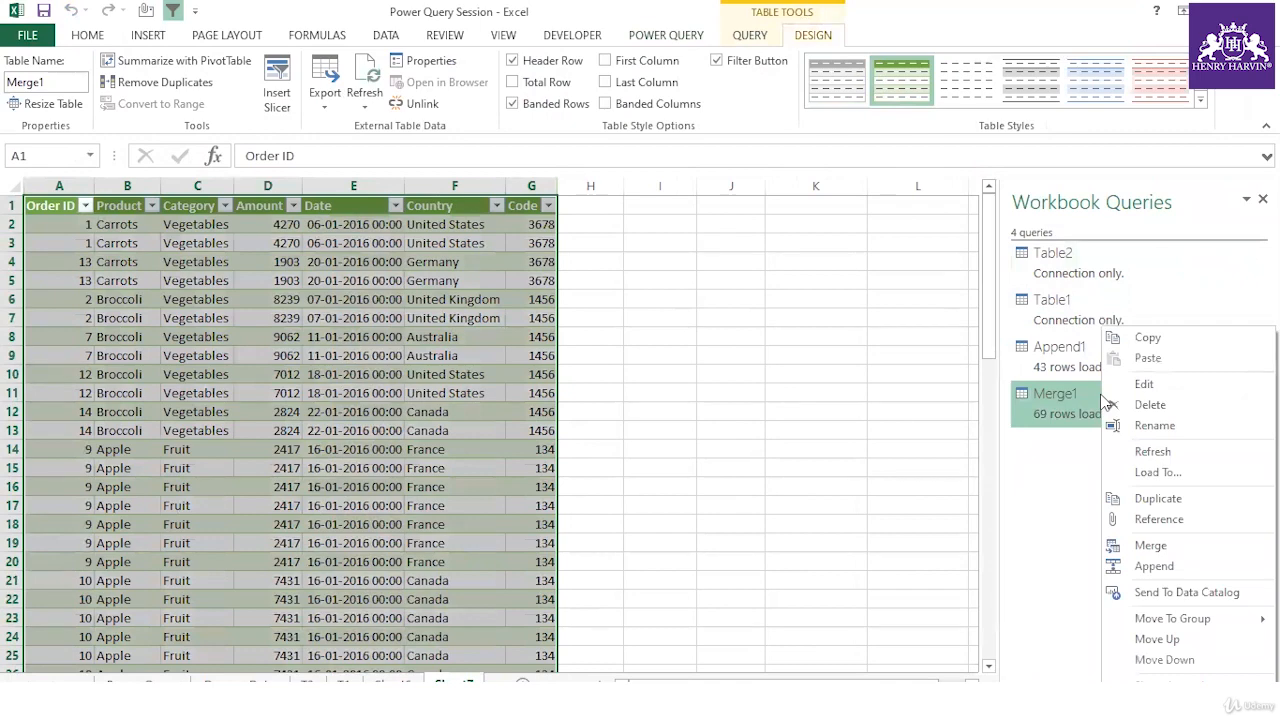
left_click(1170, 450)
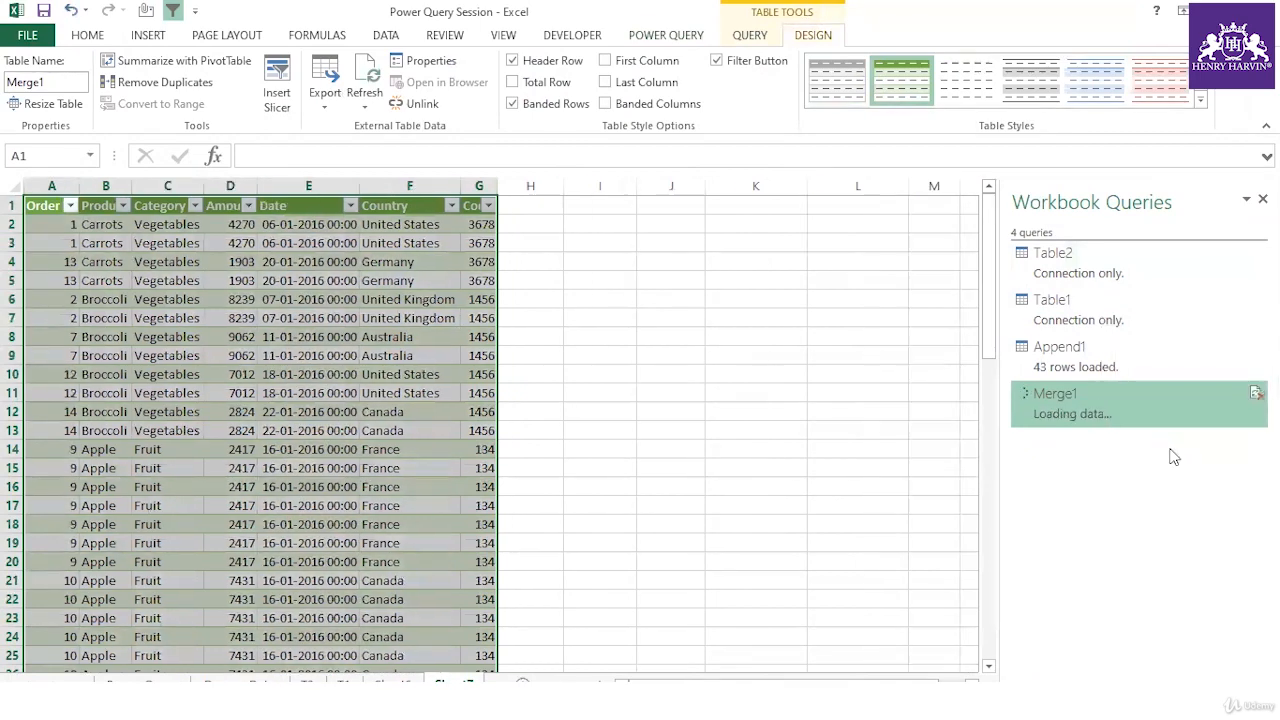
left_click(375, 340)
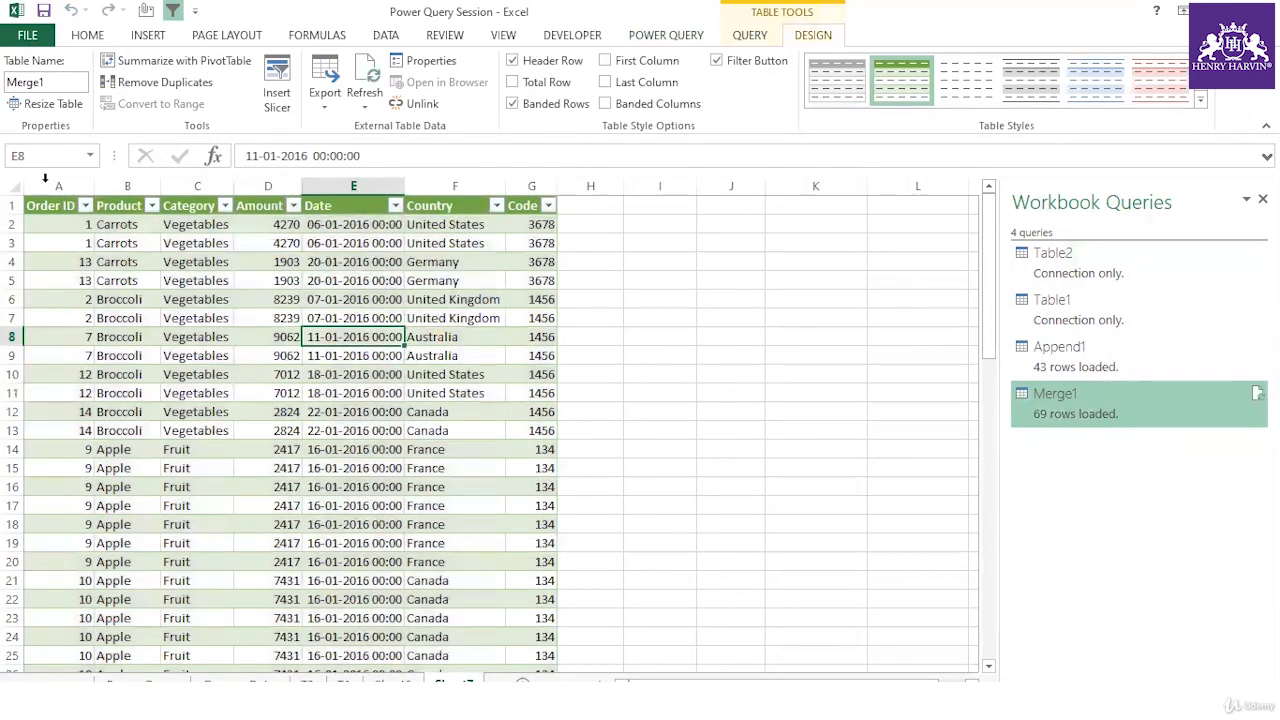
Filter the Code column to show only 134 and review the matching rows
left_click(548, 205)
left_click(597, 387)
left_click(597, 401)
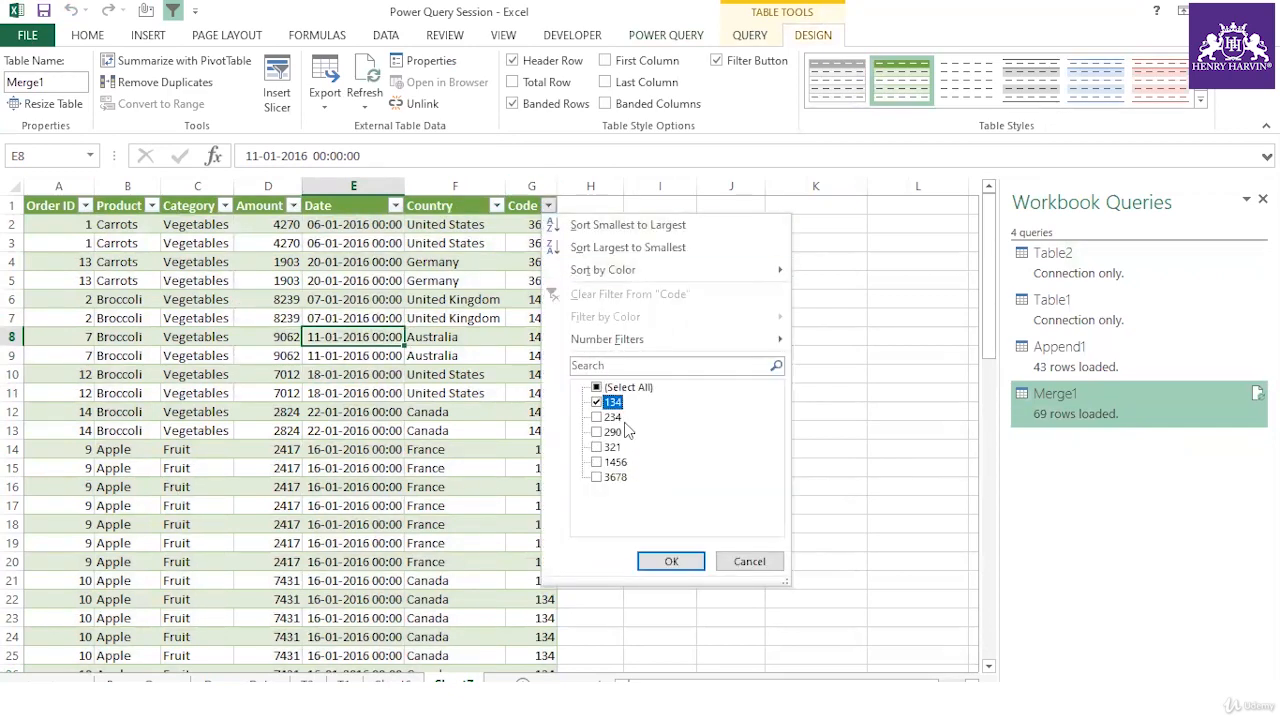
left_click(671, 561)
scroll(400, 400, "down", 4)
left_click_drag(110, 228, 182, 605)
left_click(510, 358)
Restore all codes in the Code column filter
left_click(548, 205)
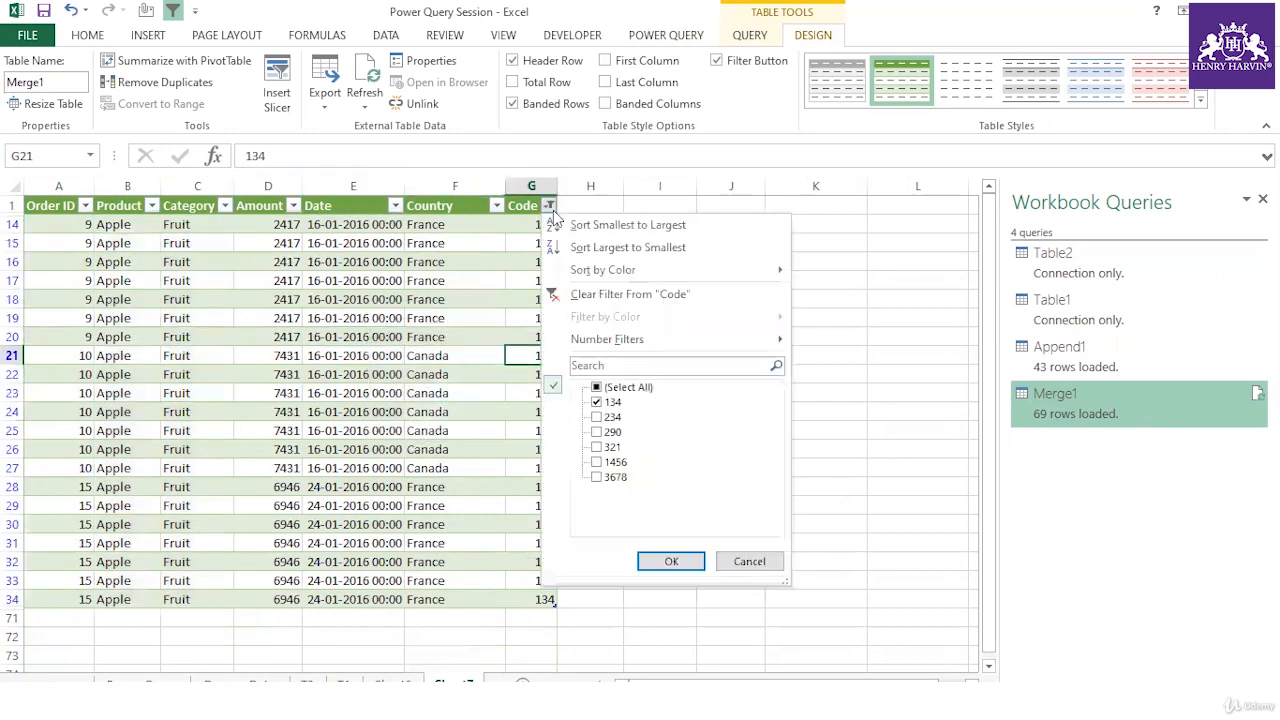
left_click(597, 387)
left_click(662, 561)
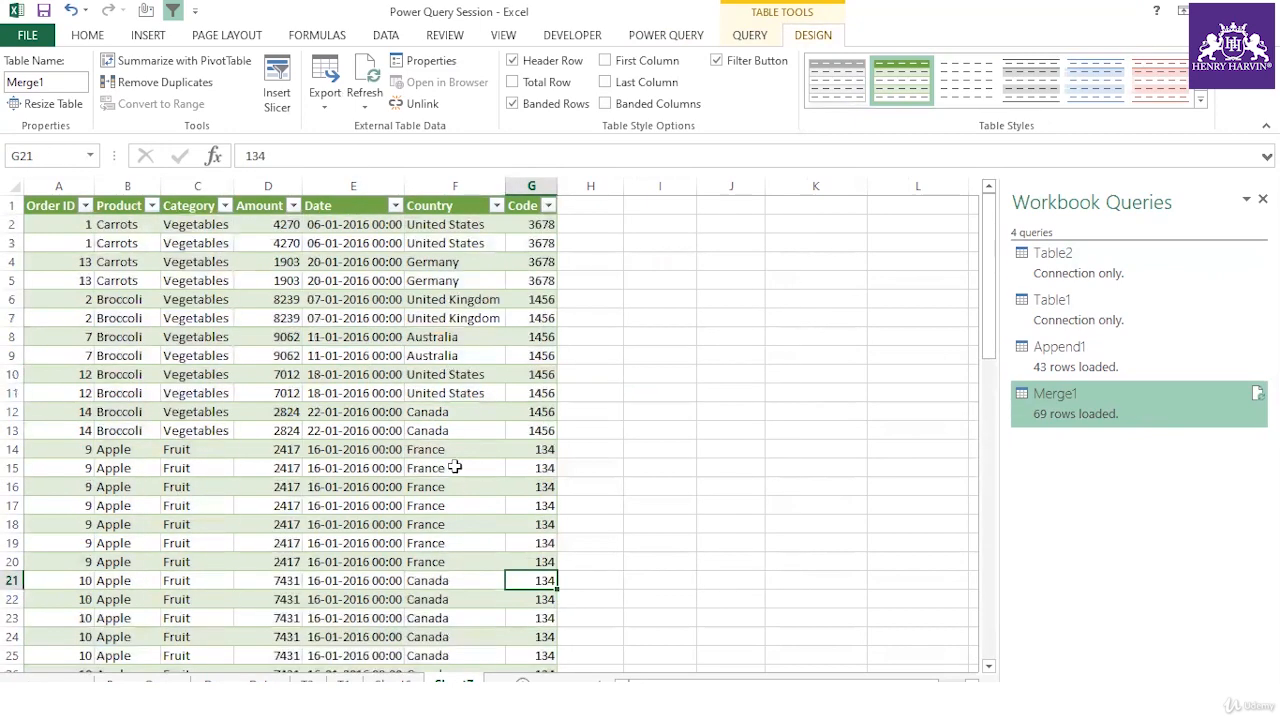
From the T1 sheet, start a new query merge with Table1 as the first table and Table2 as the second
left_click(344, 682)
left_click(271, 321)
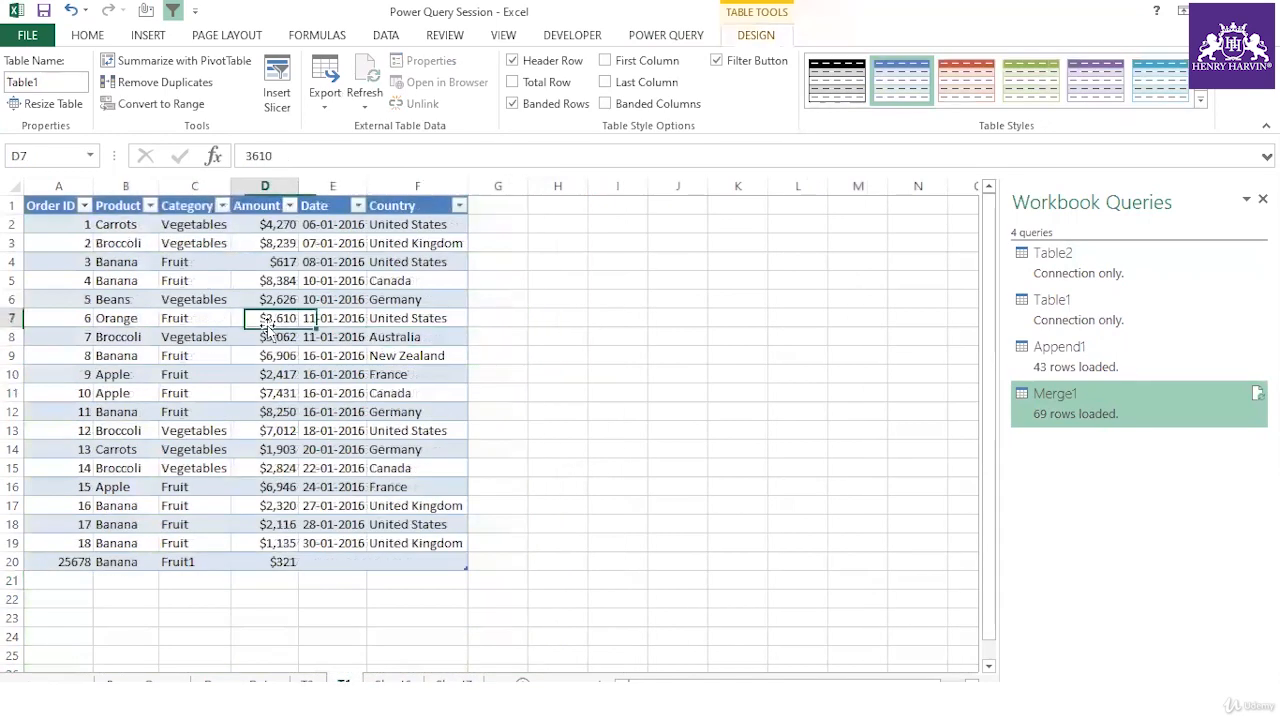
left_click(558, 355)
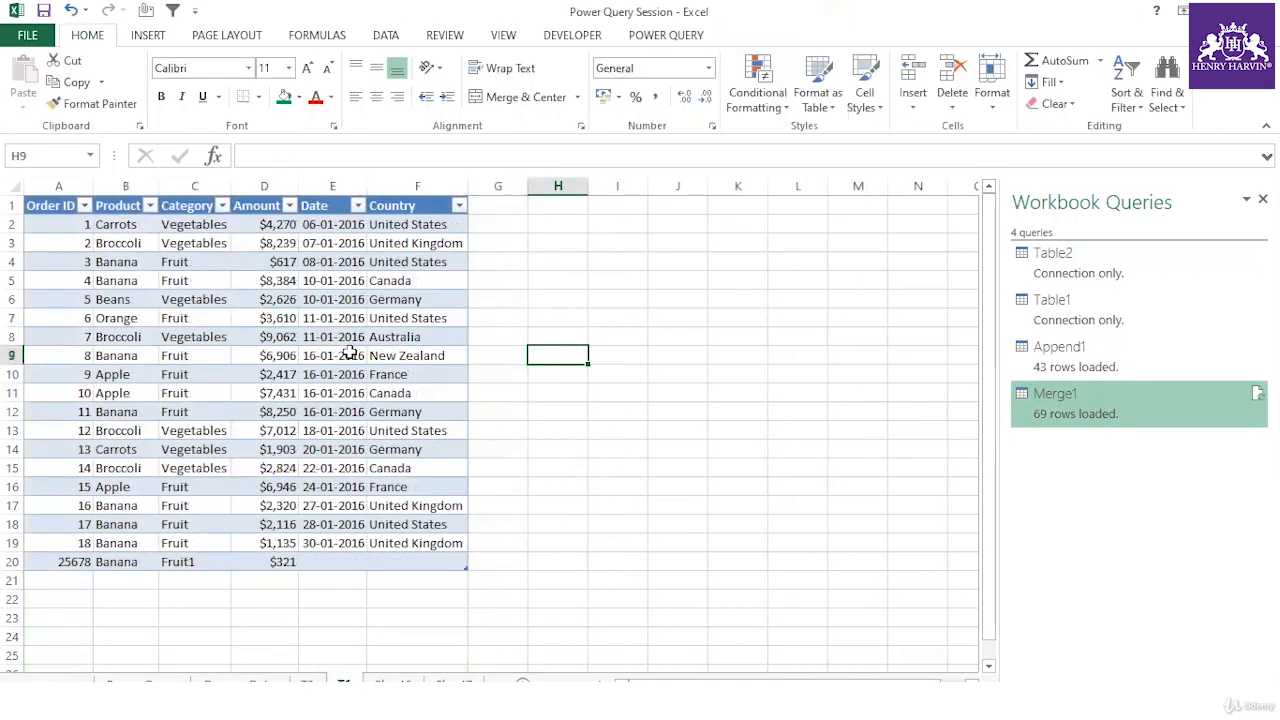
left_click(666, 35)
left_click(459, 80)
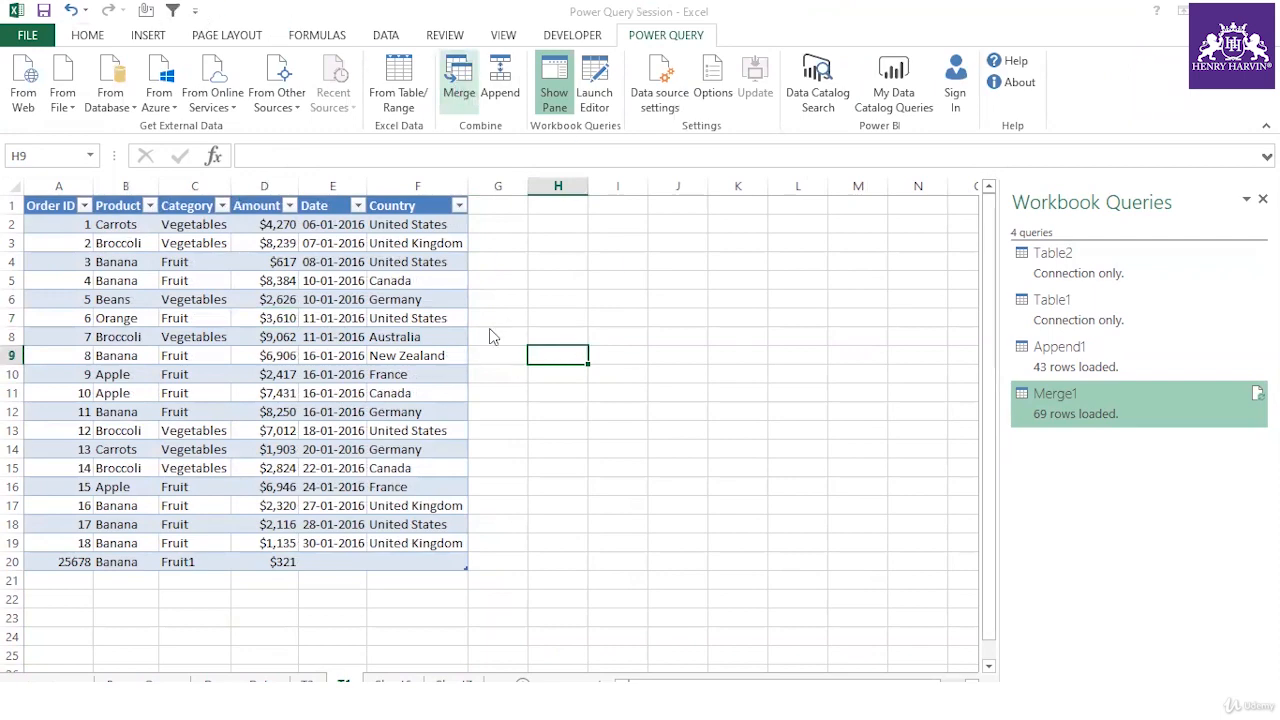
left_click(553, 187)
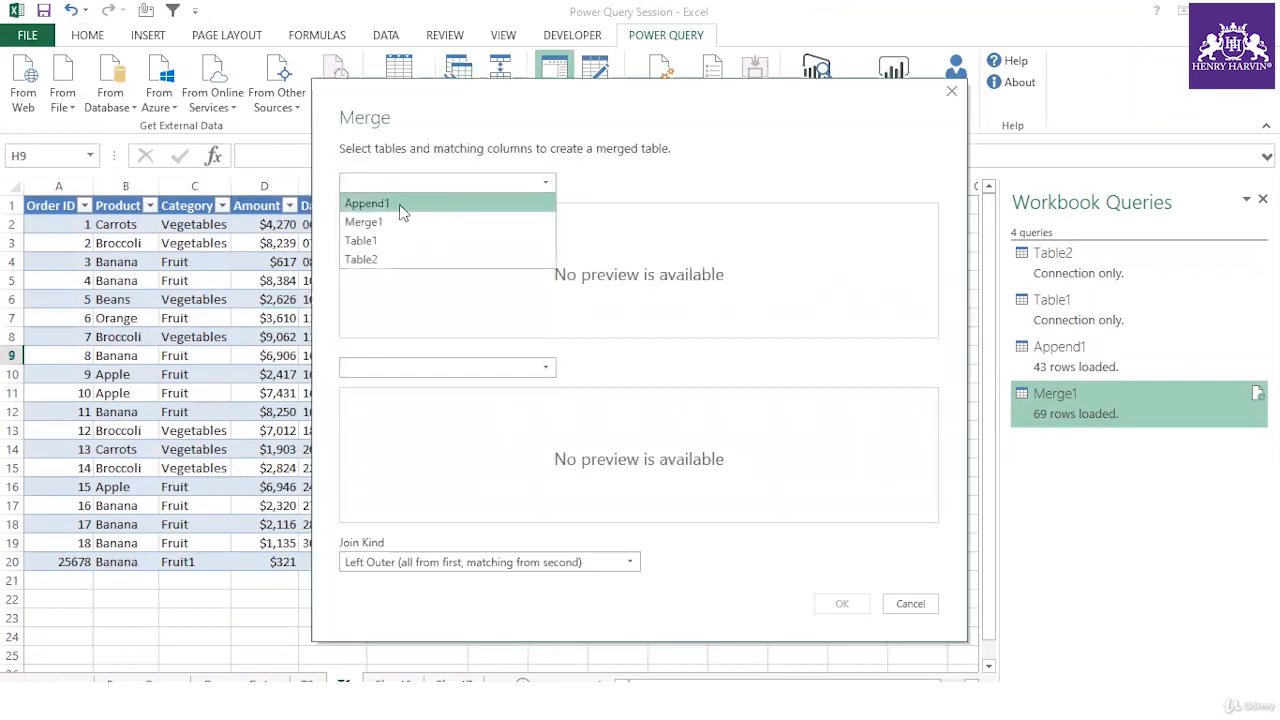
left_click(378, 240)
left_click(543, 370)
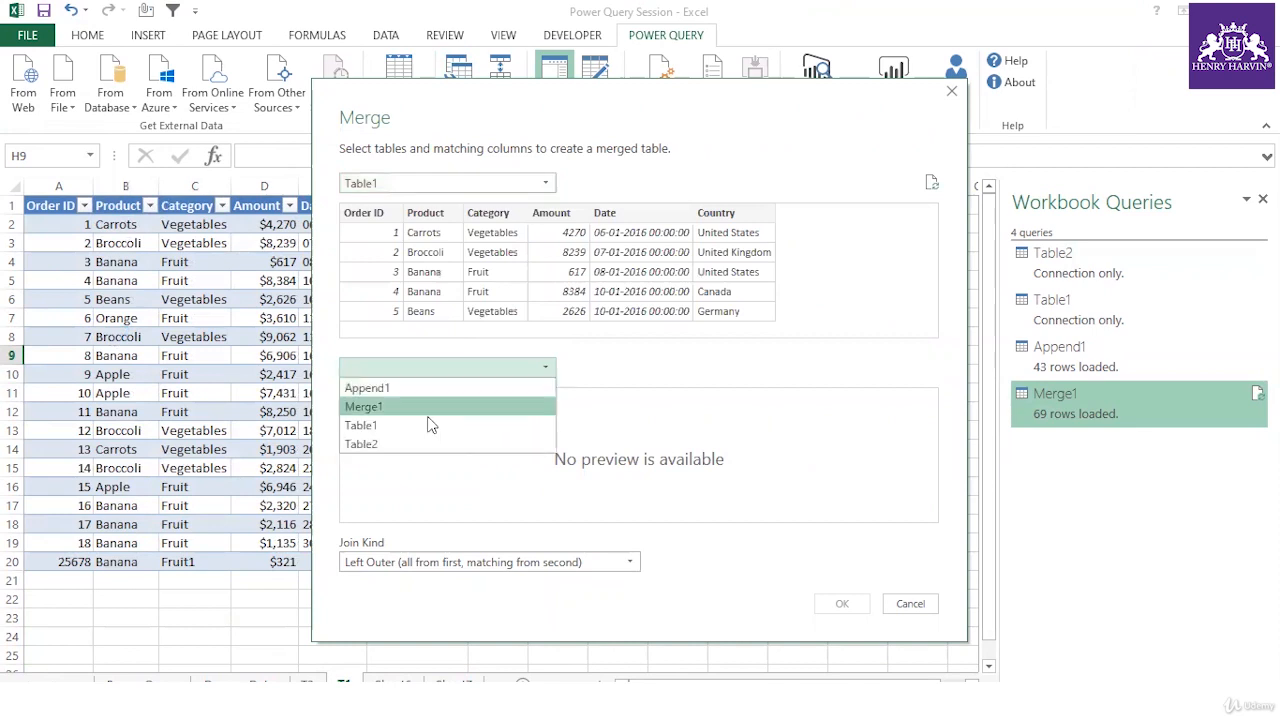
left_click(379, 440)
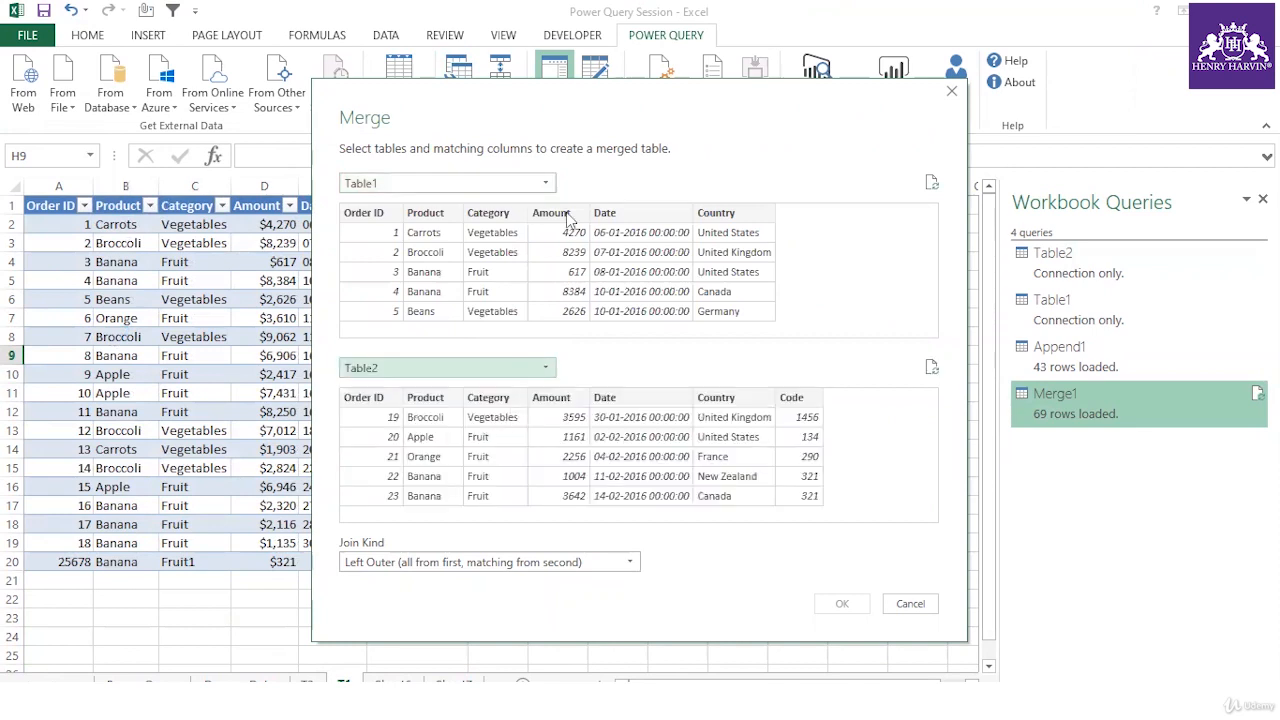
left_click(547, 183)
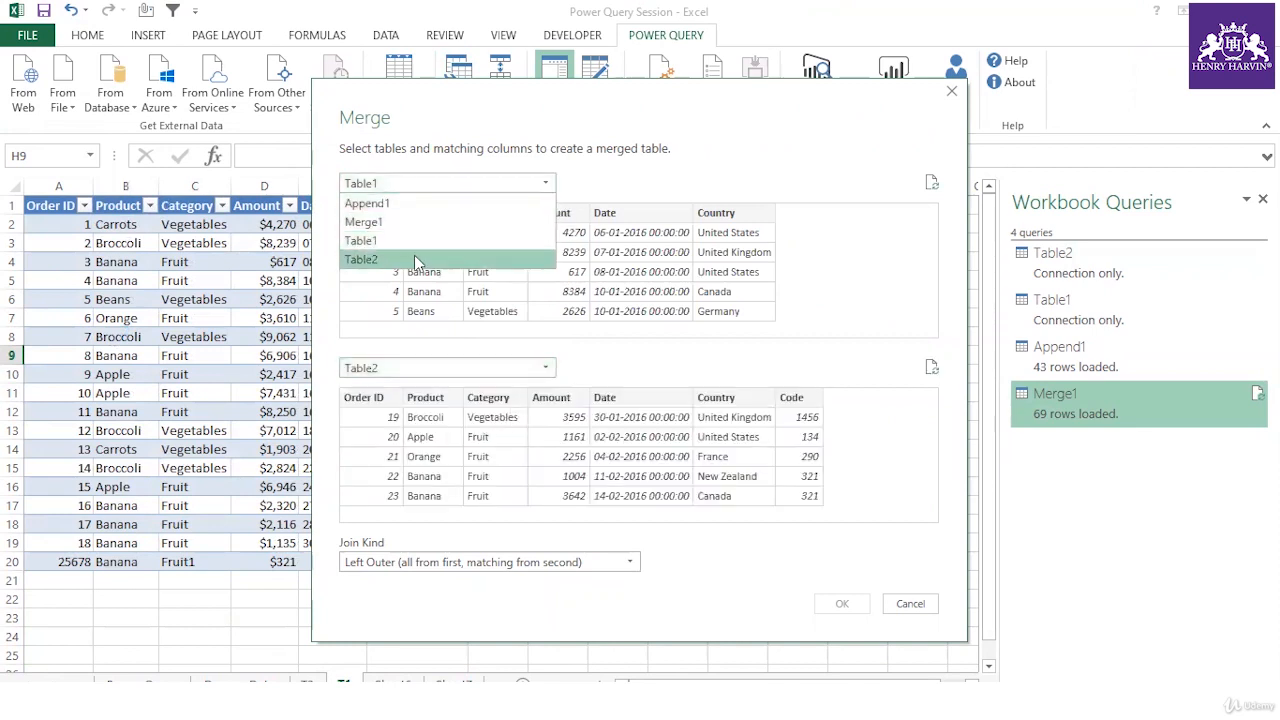
left_click(430, 259)
left_click(495, 184)
left_click(402, 240)
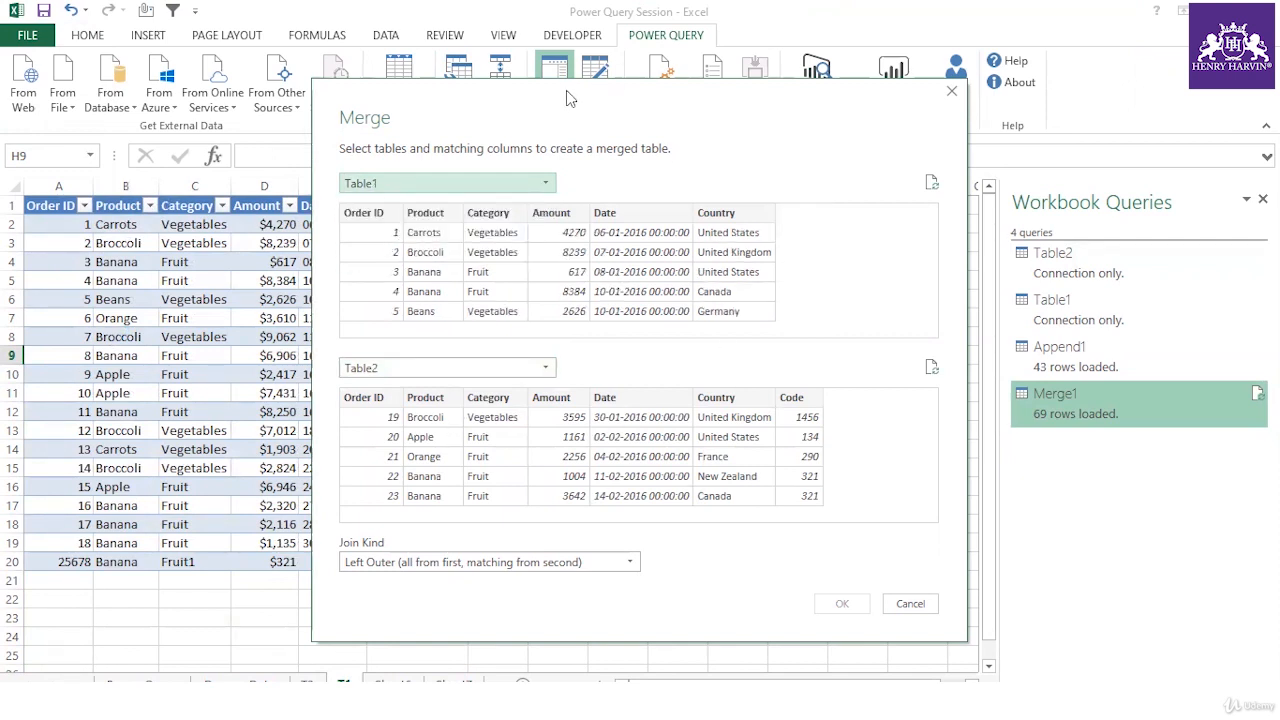
Try the Inner join kind for the merge, and switch it back to Left Outer
left_click_drag(566, 90, 430, 67)
left_click(482, 538)
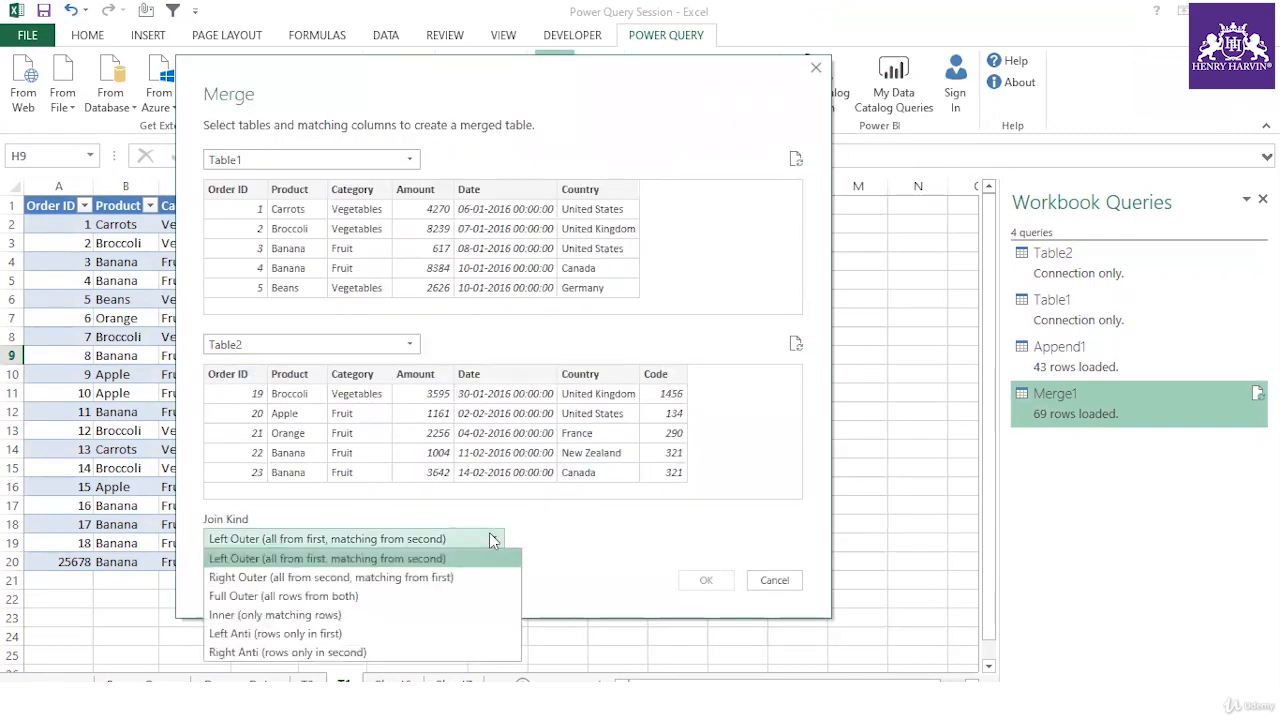
left_click(327, 622)
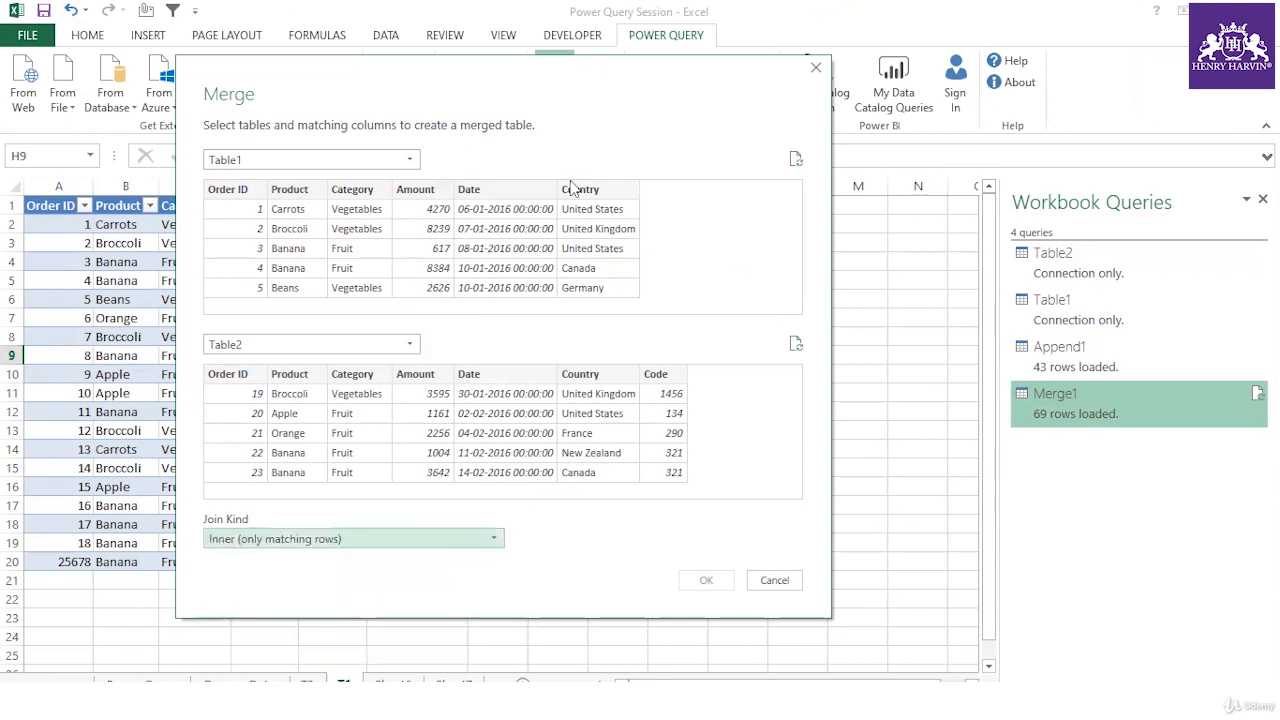
left_click_drag(362, 60, 329, 30)
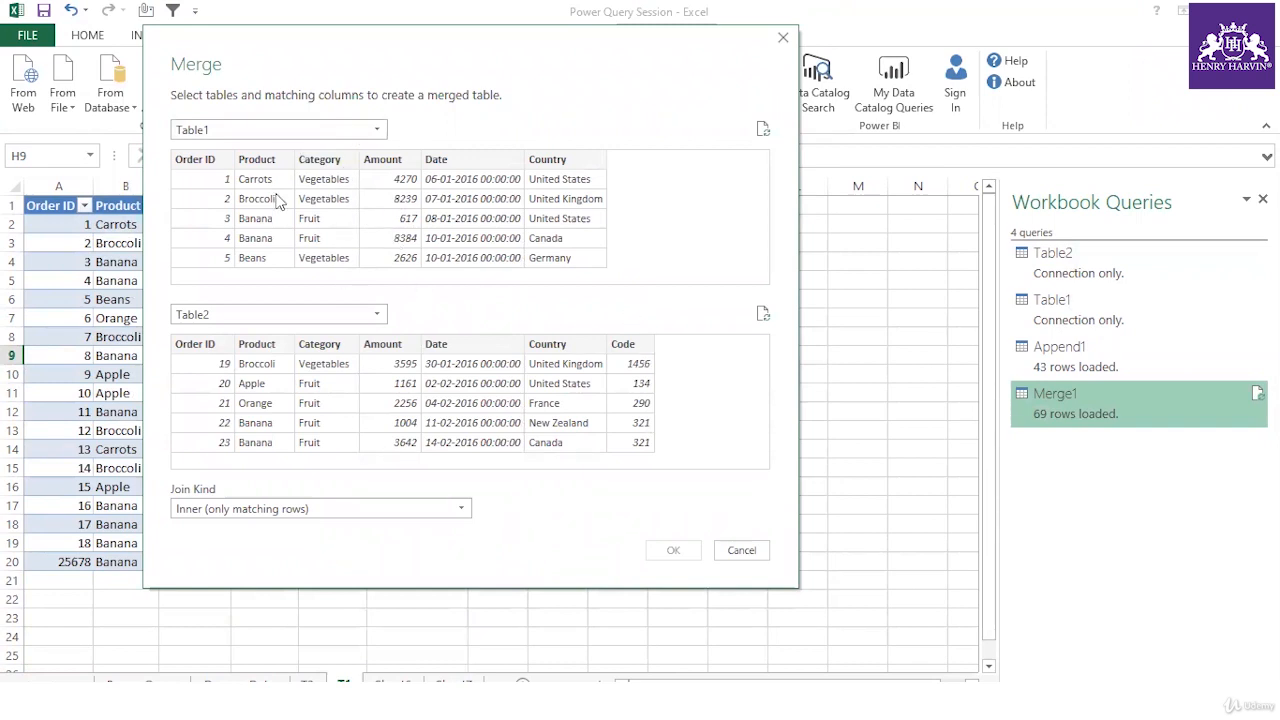
left_click(461, 510)
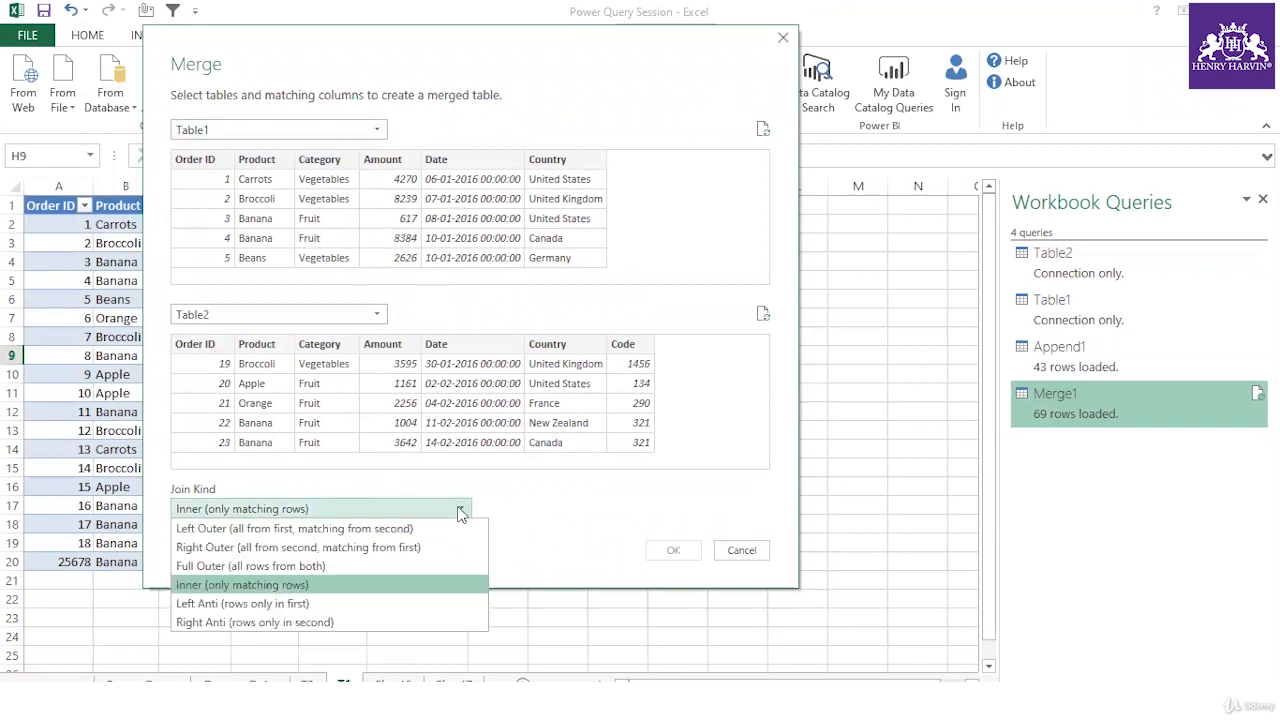
left_click(267, 531)
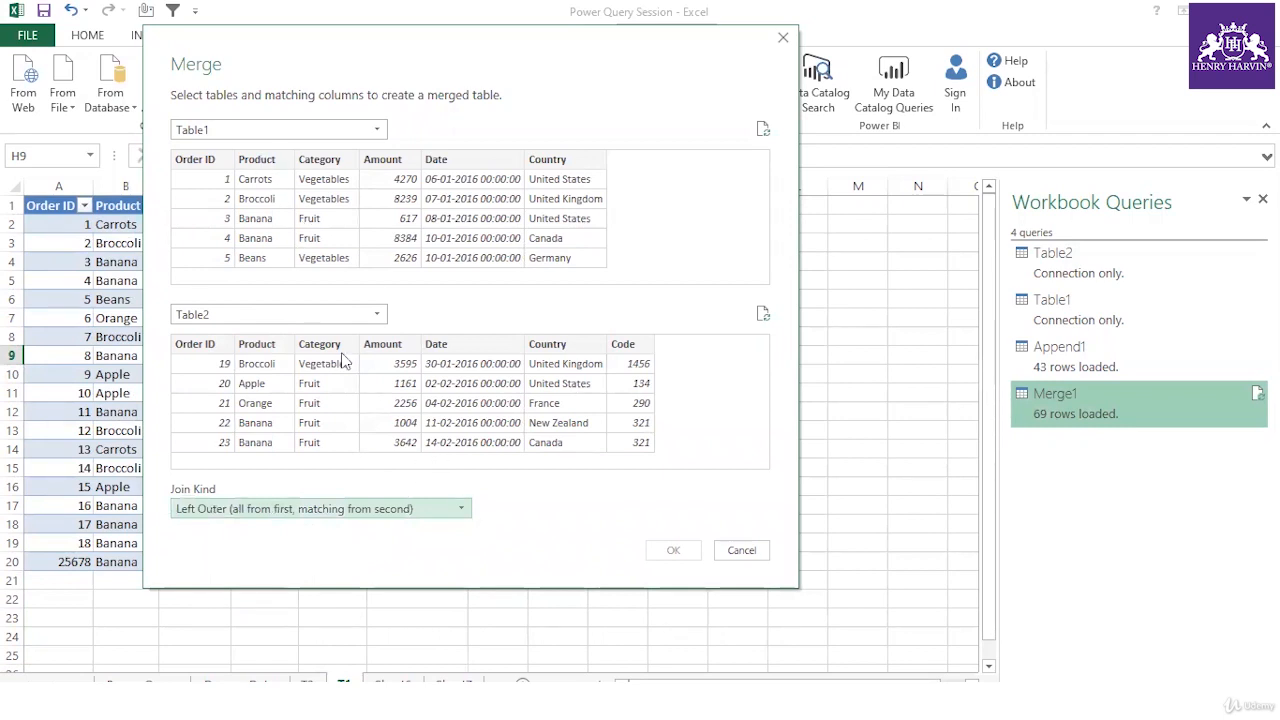
Match Table1 and Table2 on Product, trying Code as a matching column in Table2 and deselecting it
left_click(270, 170)
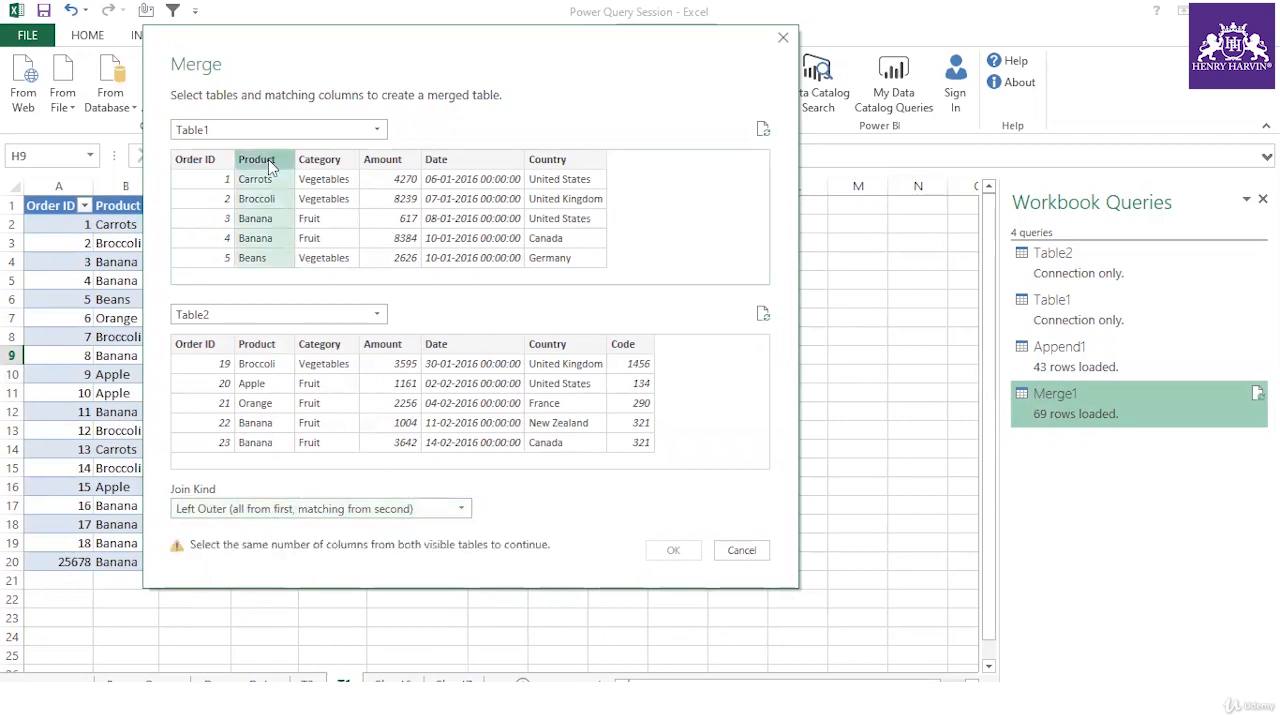
left_click(272, 350)
left_click(636, 346, "ctrl")
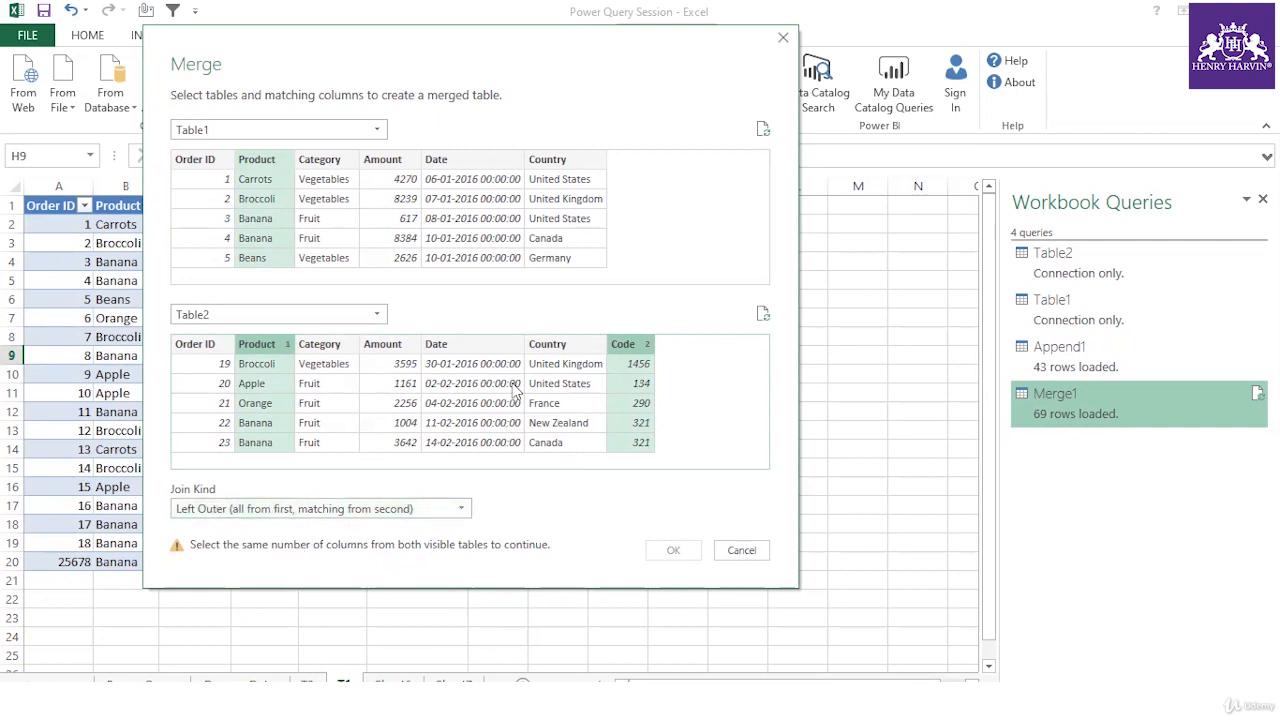
left_click(628, 345)
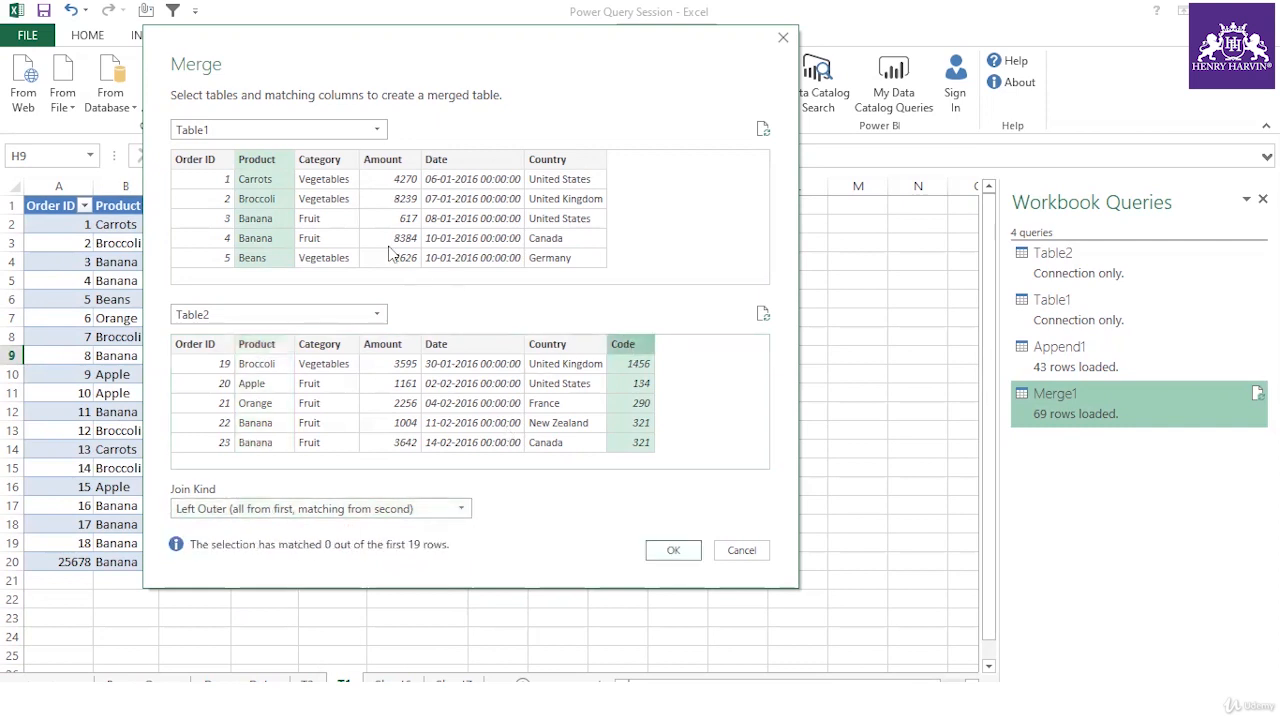
left_click(258, 347, "ctrl")
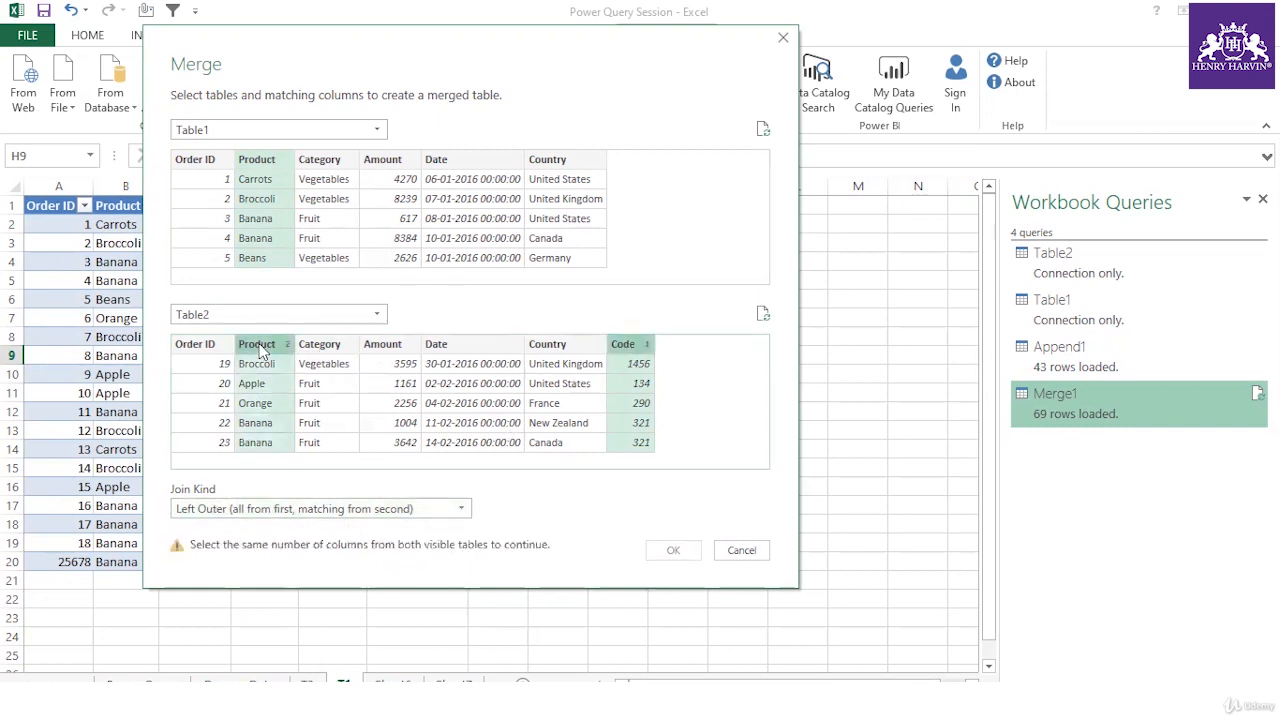
left_click(651, 348, "ctrl")
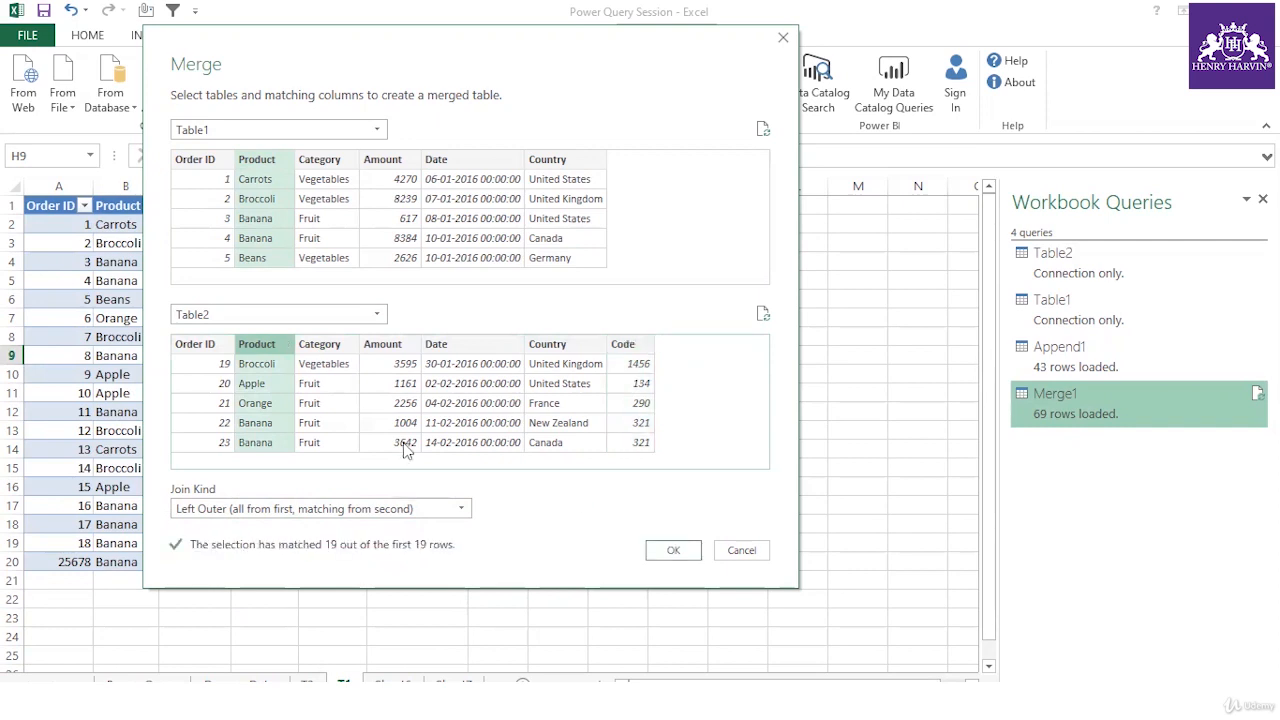
Try Date as a second matching column in Table2, and leave only Product selected
left_click(476, 352, "ctrl")
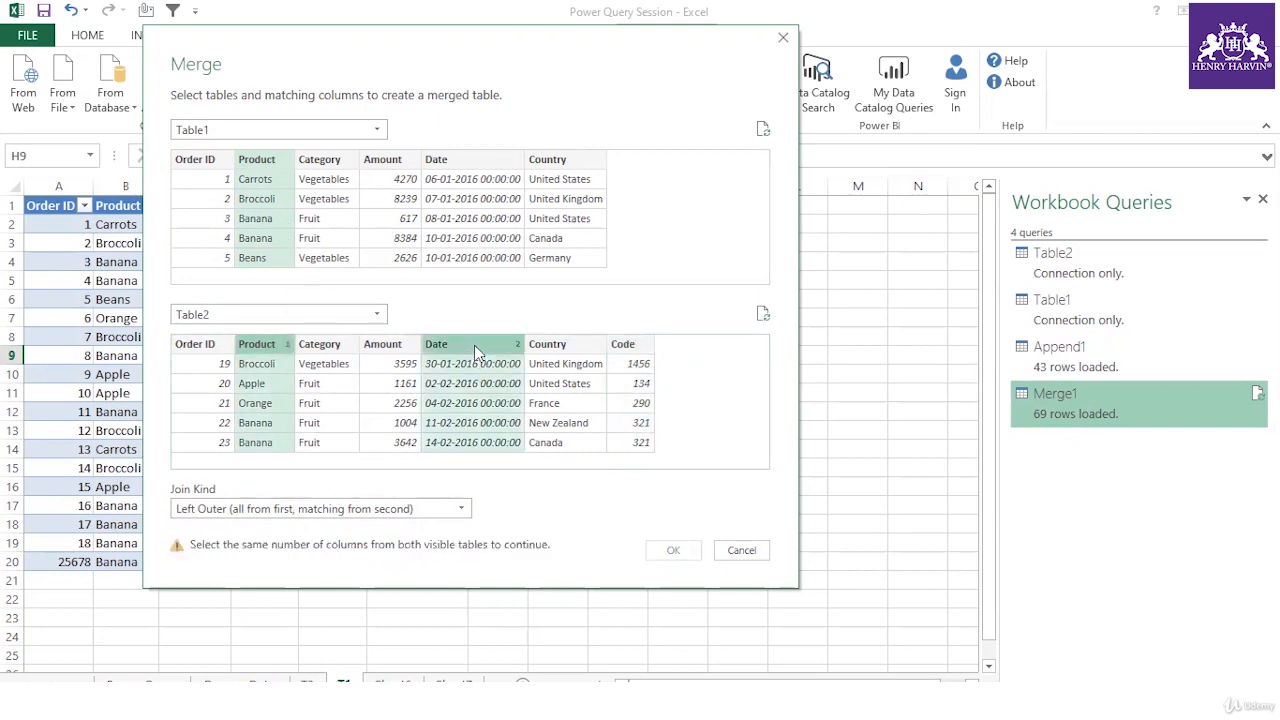
left_click(477, 352, "ctrl")
left_click(476, 352, "ctrl")
left_click(550, 350, "ctrl")
left_click(545, 350, "ctrl")
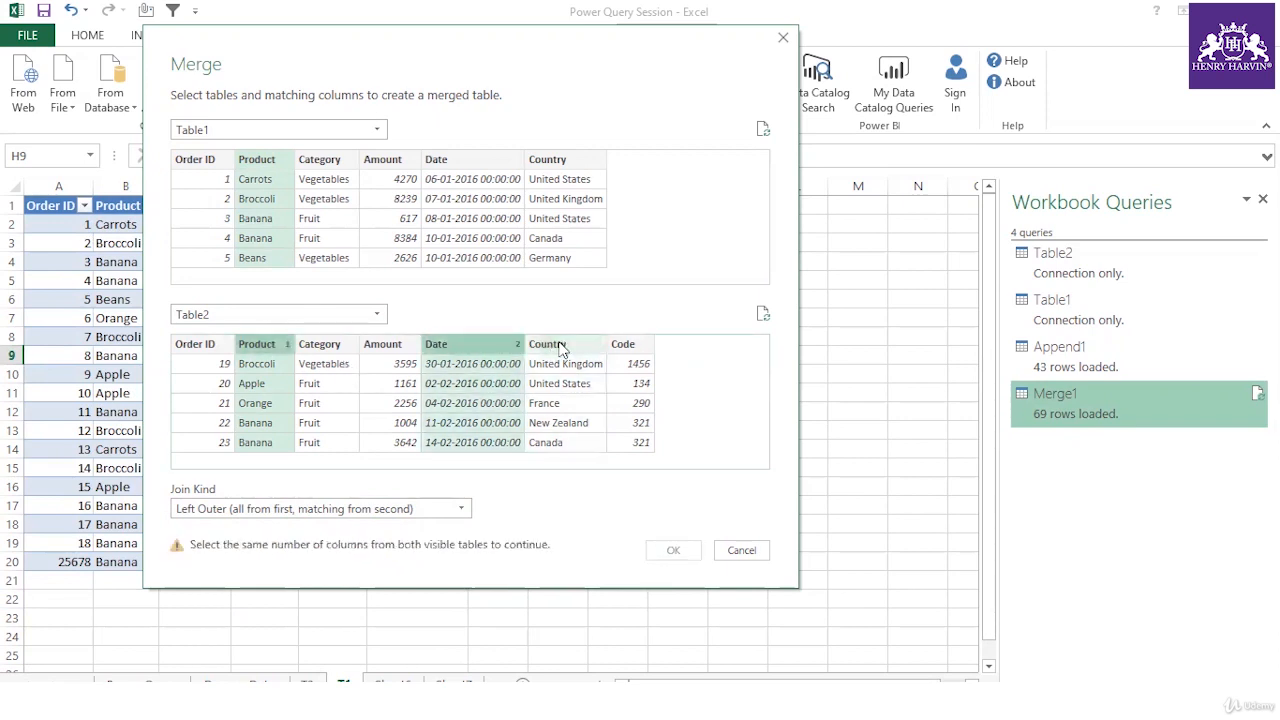
left_click(500, 349, "ctrl")
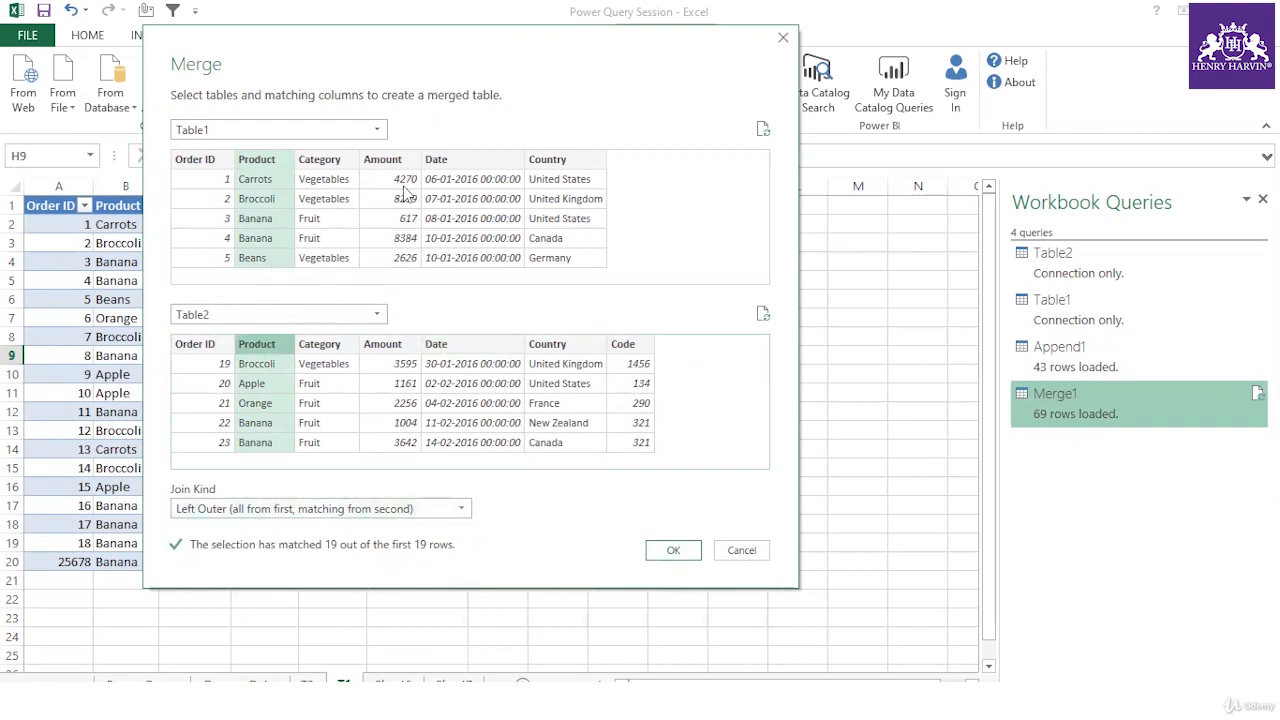
Set the join kind to Left Anti (rows only in first) and create the merge query
left_click_drag(380, 45, 358, 33)
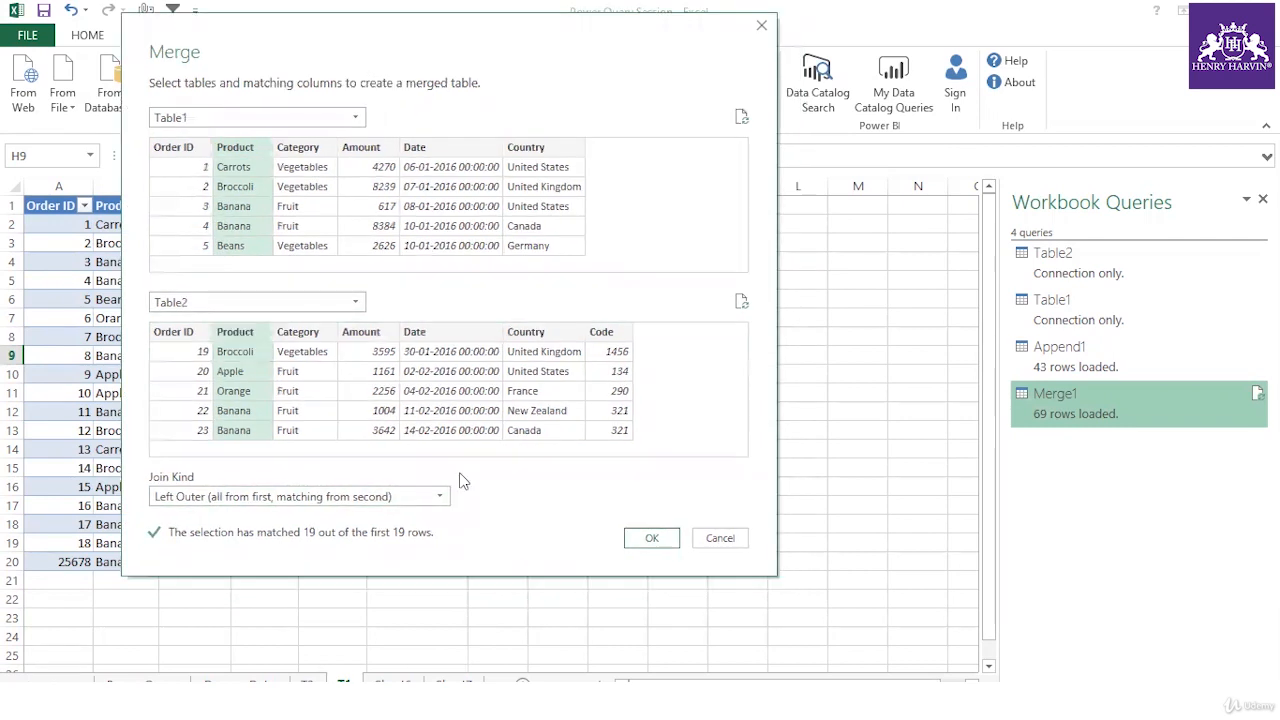
left_click(442, 498)
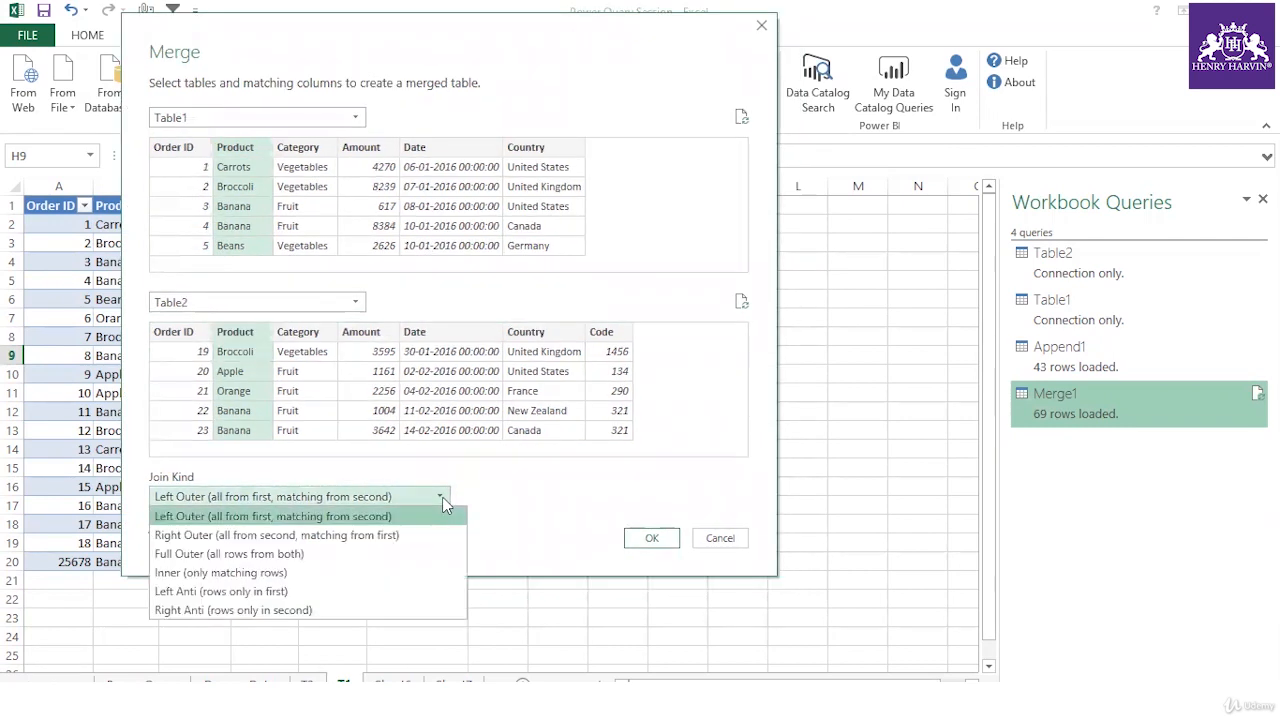
left_click(226, 596)
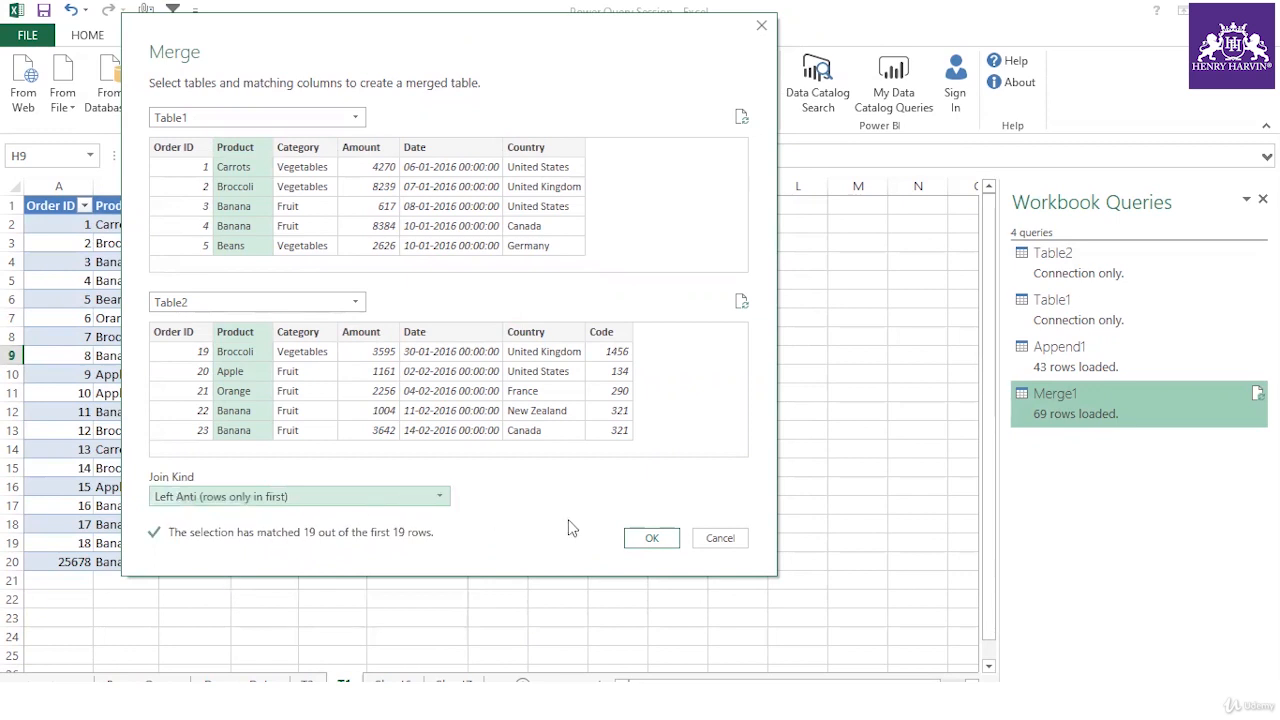
left_click(651, 540)
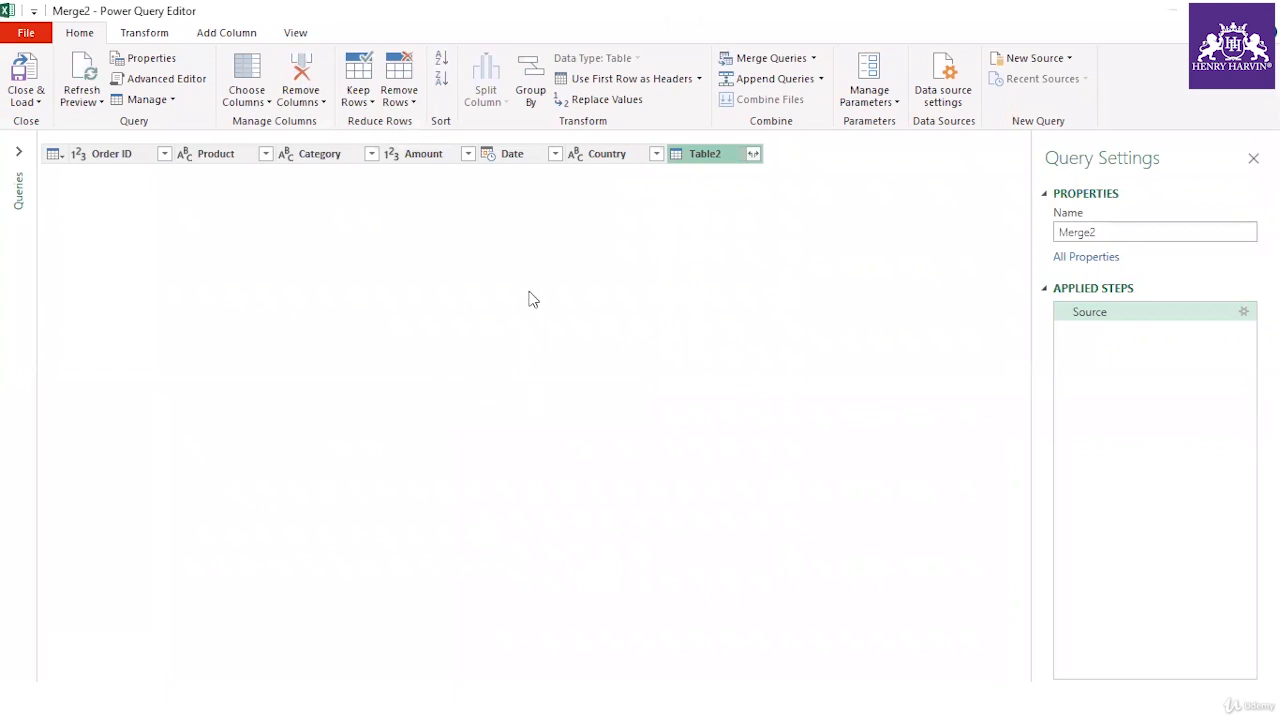
Expand all columns of the merged Table2 column without using the original column name as prefix
left_click(753, 155)
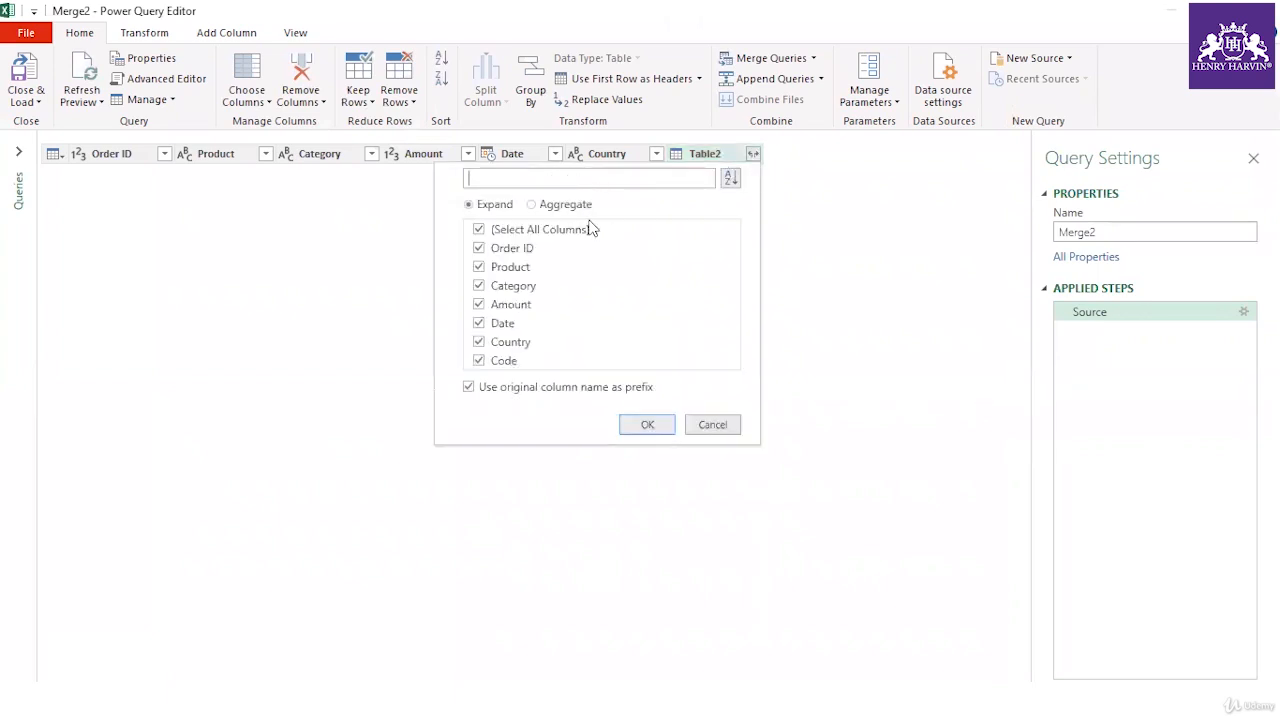
left_click(469, 388)
left_click(648, 424)
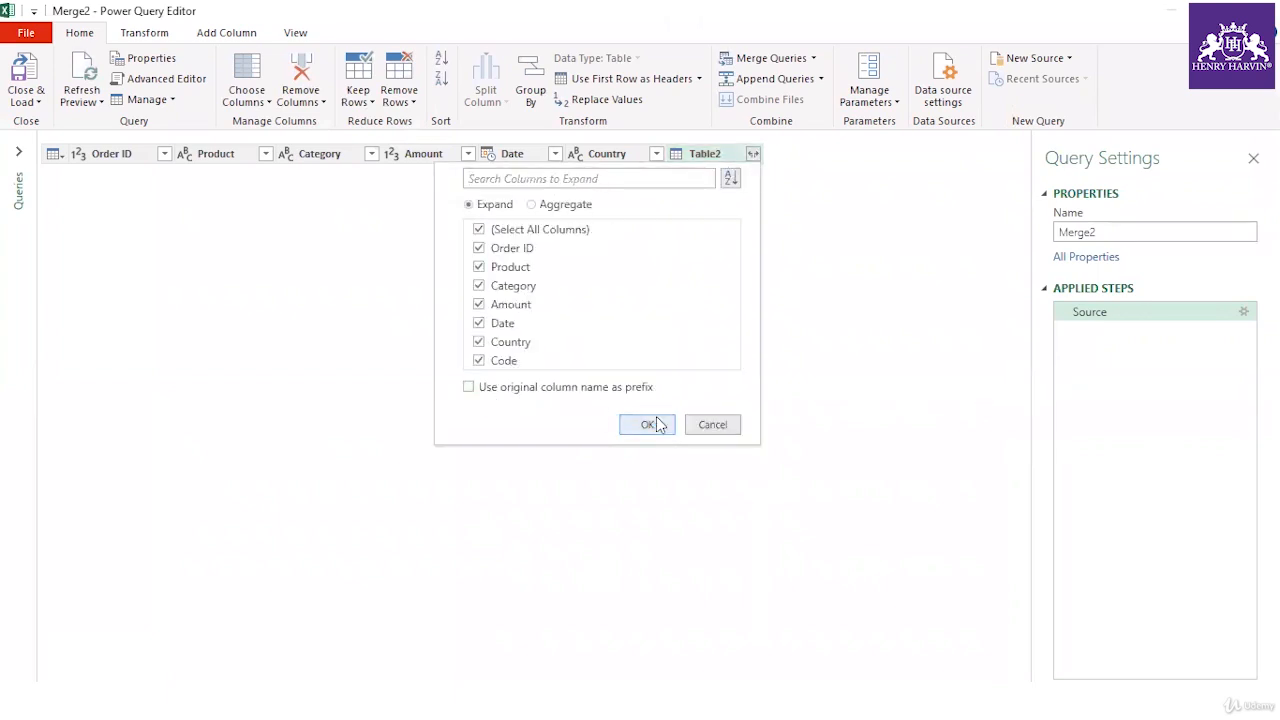
left_click(55, 154)
left_click(311, 231)
double_click(120, 156)
left_click(118, 204)
left_click(61, 157)
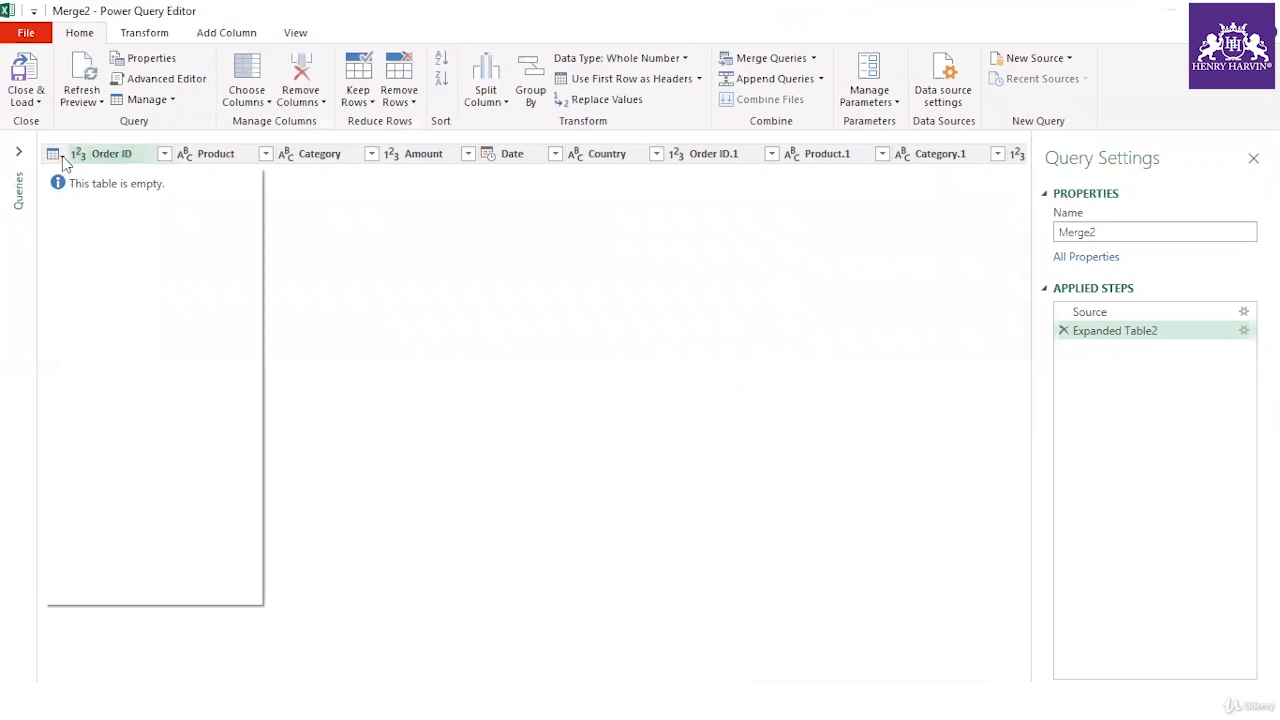
left_click(340, 387)
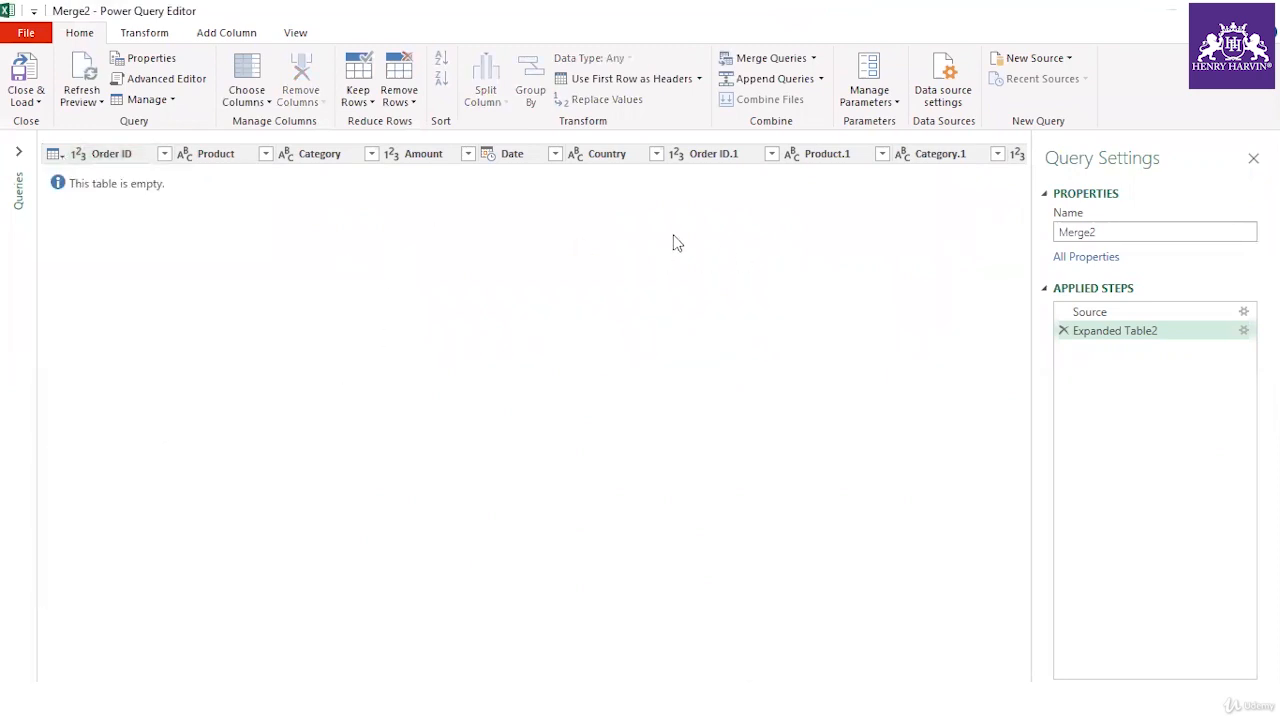
Delete the Expanded Table2 step and close the query editor, discarding the Merge2 query
left_click(1063, 331)
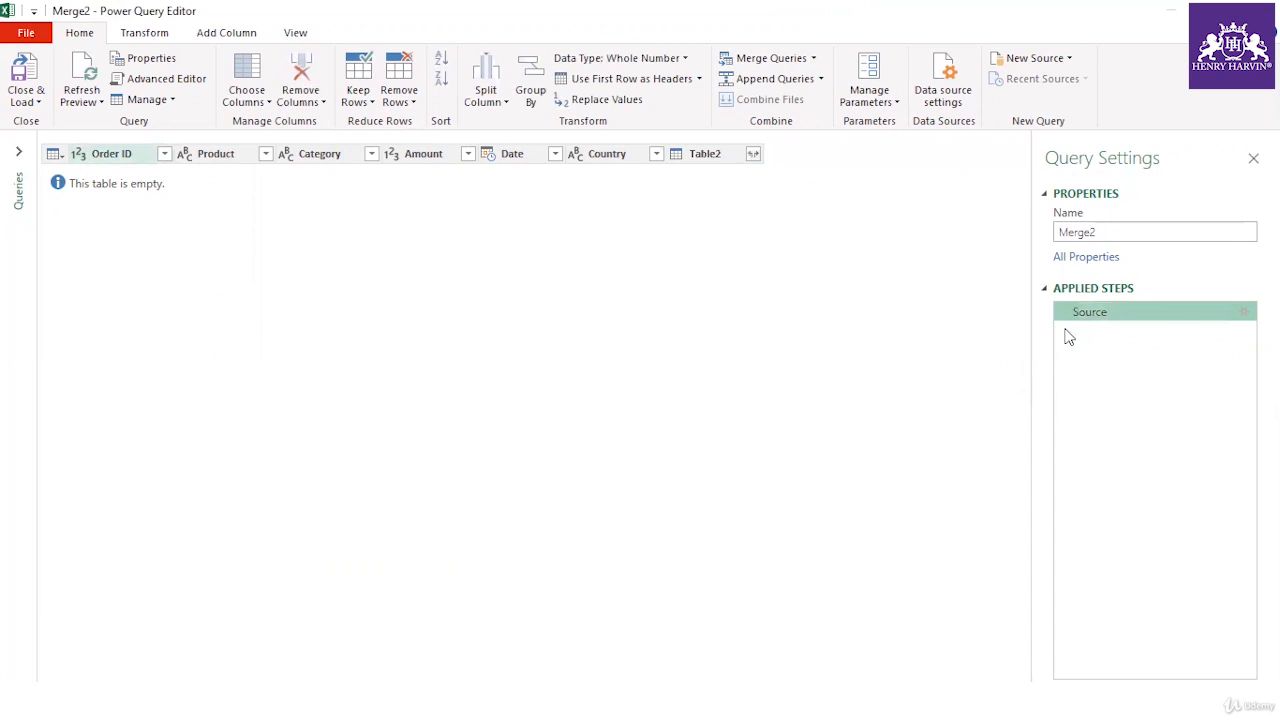
left_click(24, 196)
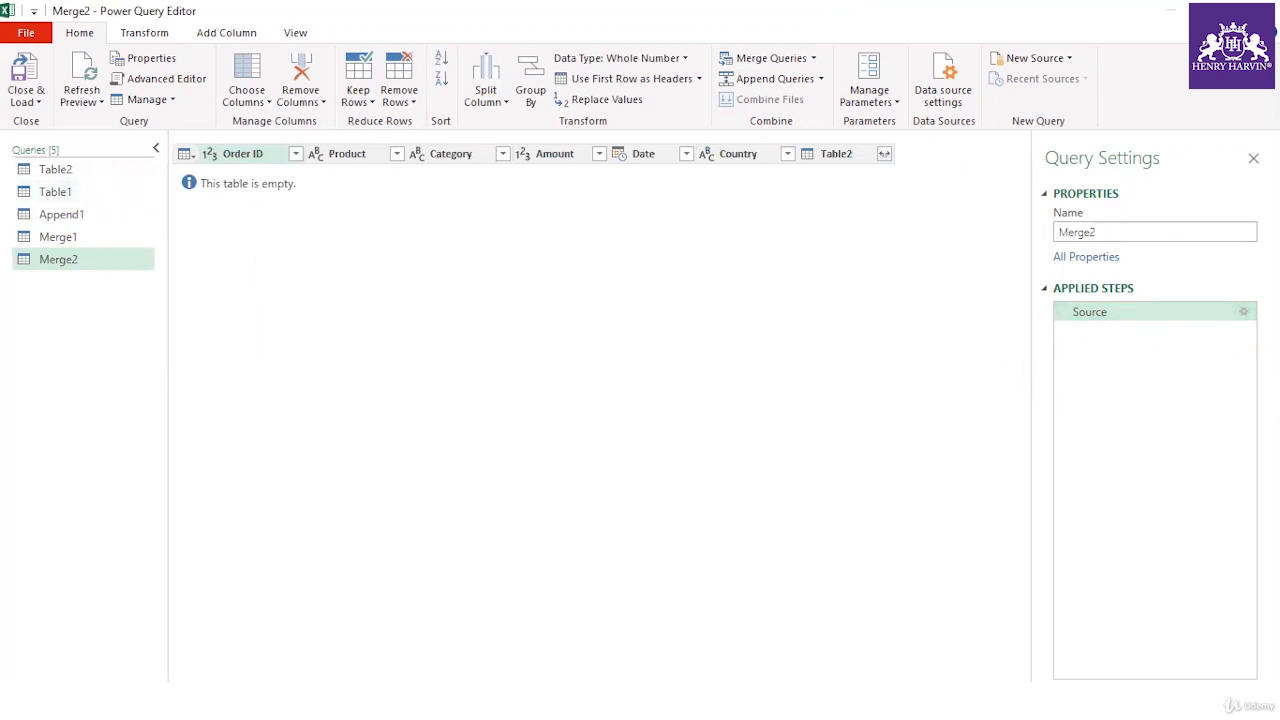
left_click(1257, 10)
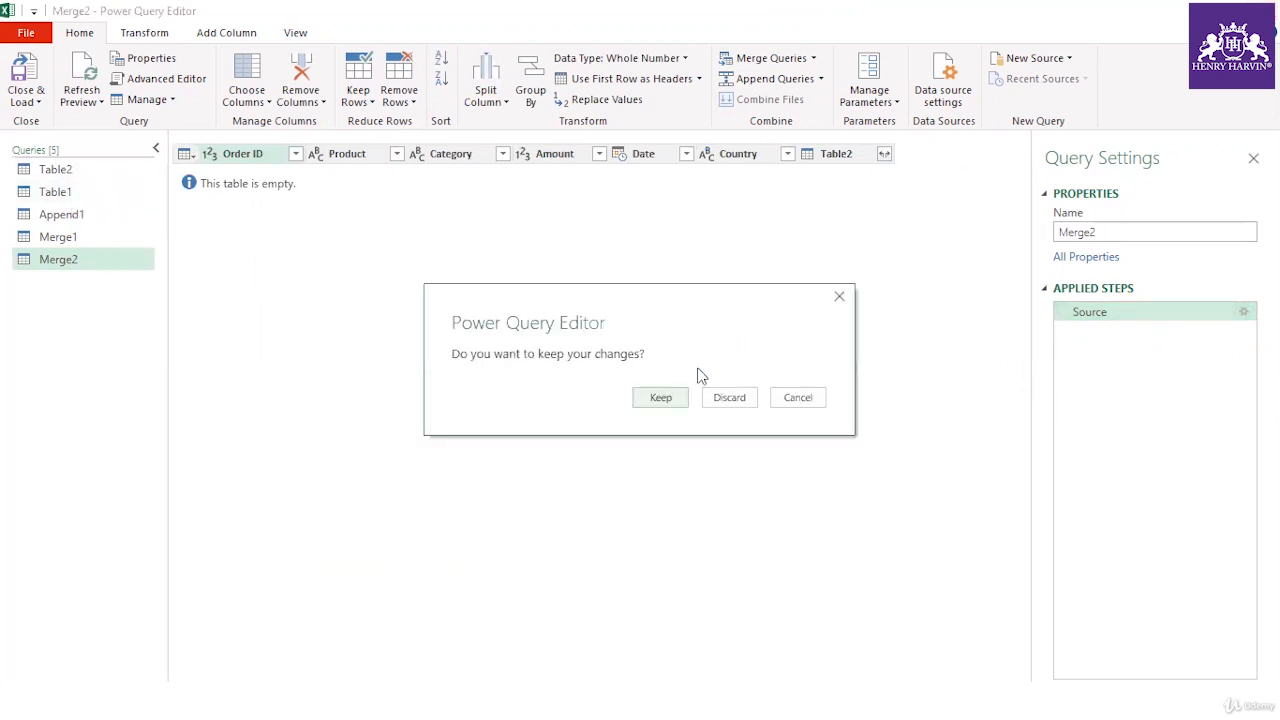
left_click(720, 404)
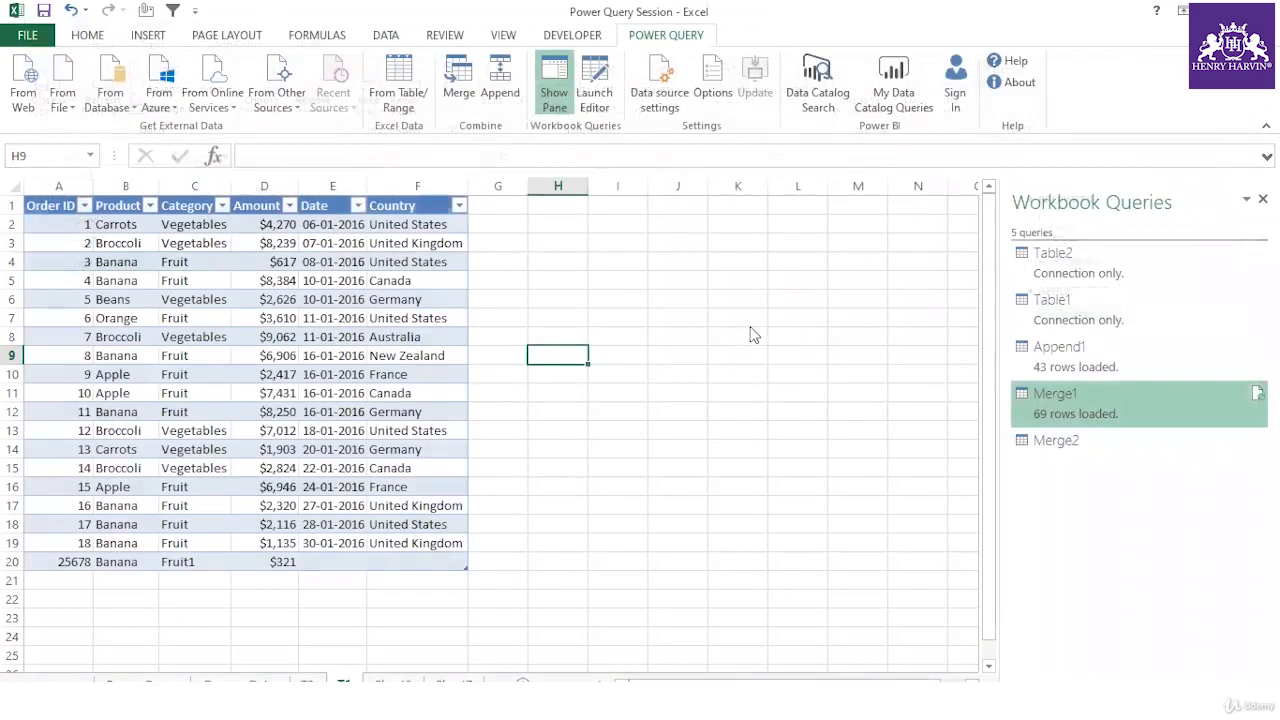
Compare the source rows on the T1 and T2 sheets, ending on T2
left_click(533, 485)
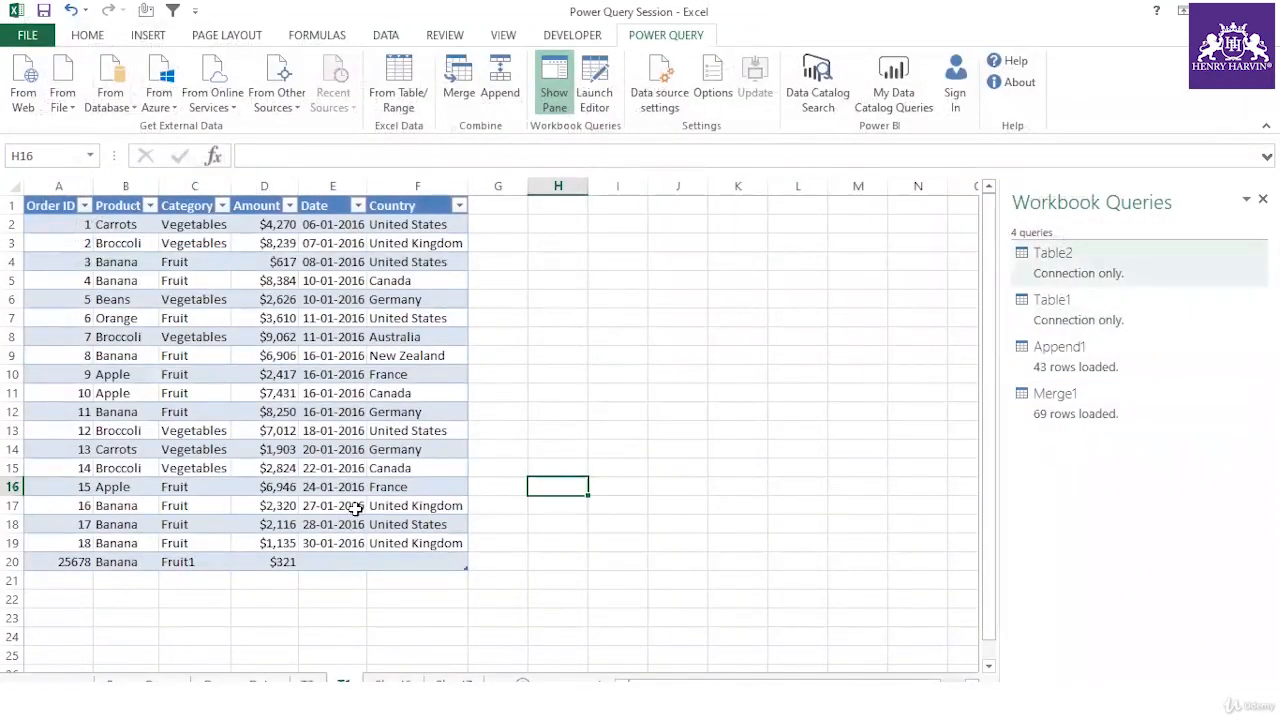
key("ctrl+Page_Up")
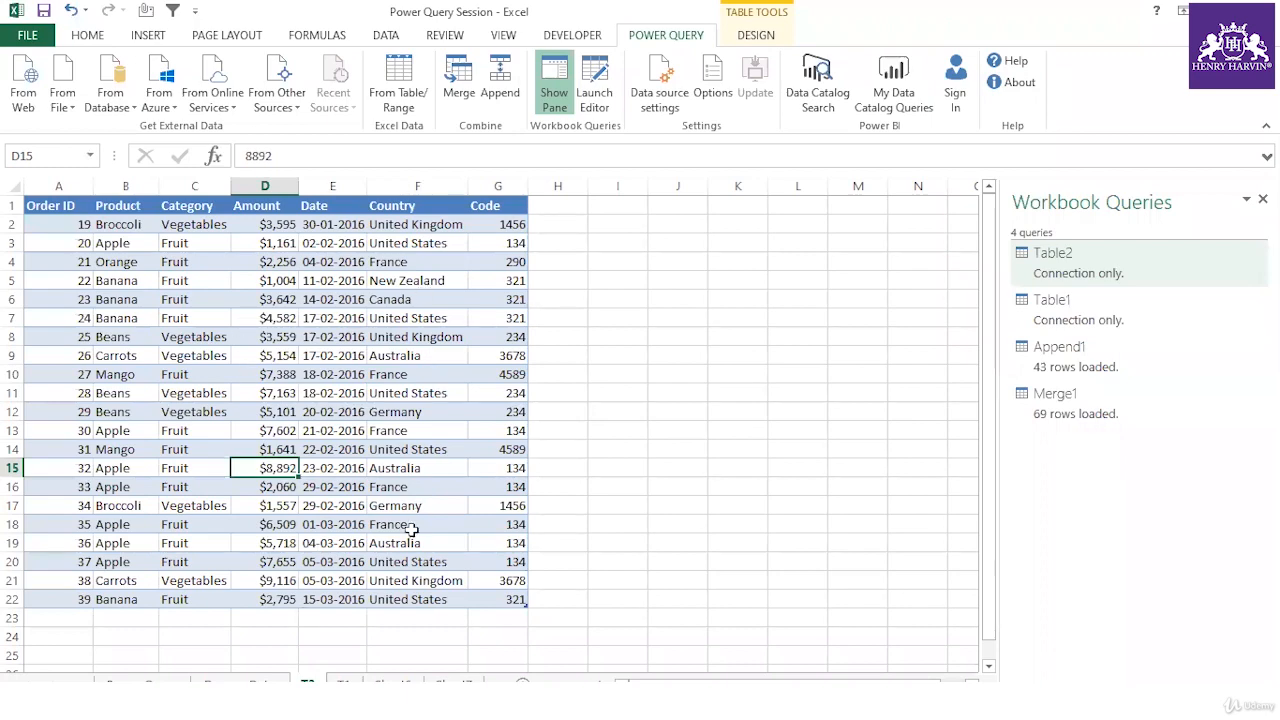
key("ctrl+Page_Down")
left_click(308, 682)
left_click(344, 682)
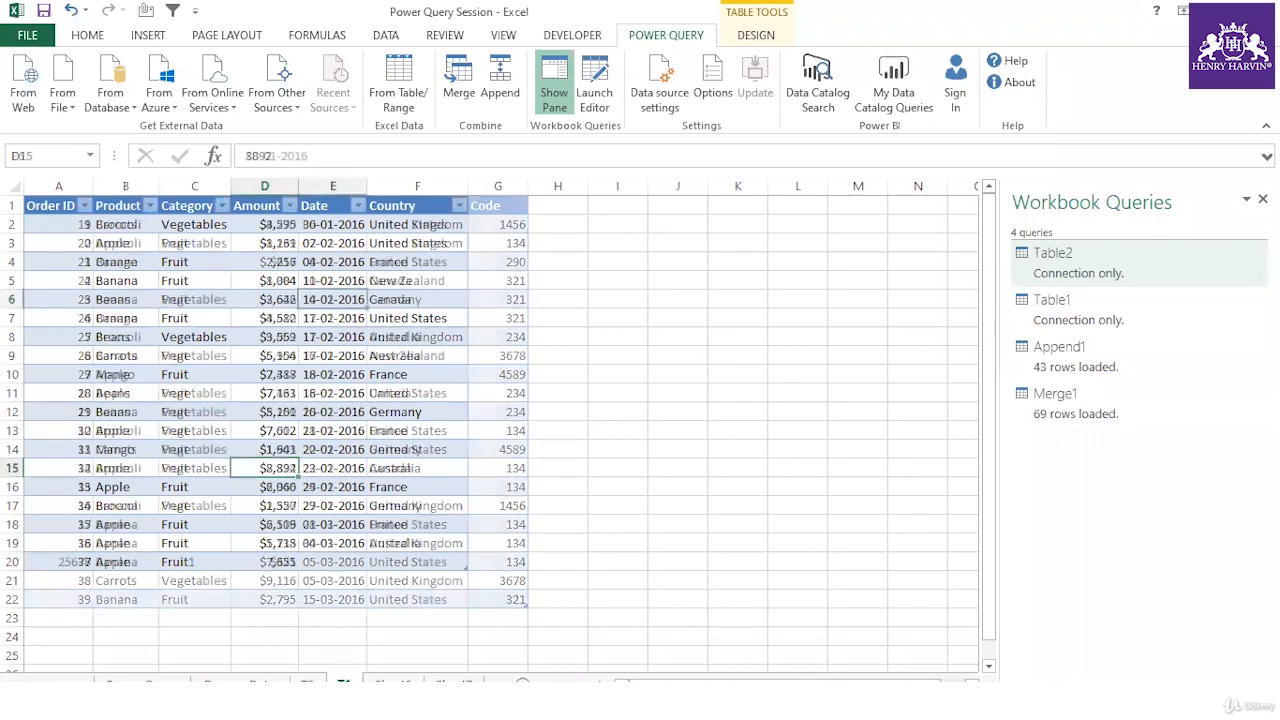
left_click(310, 682)
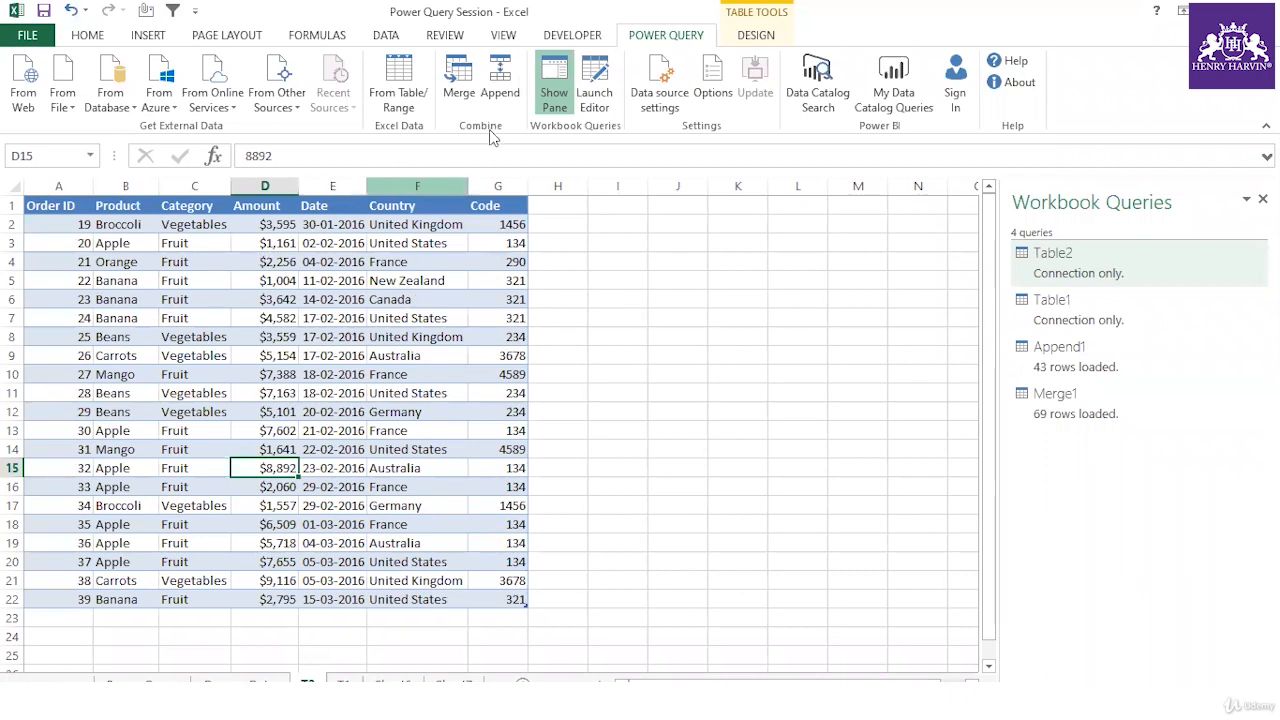
Start another query merge with Table1 as the first table and Table2 as the second
left_click(462, 90)
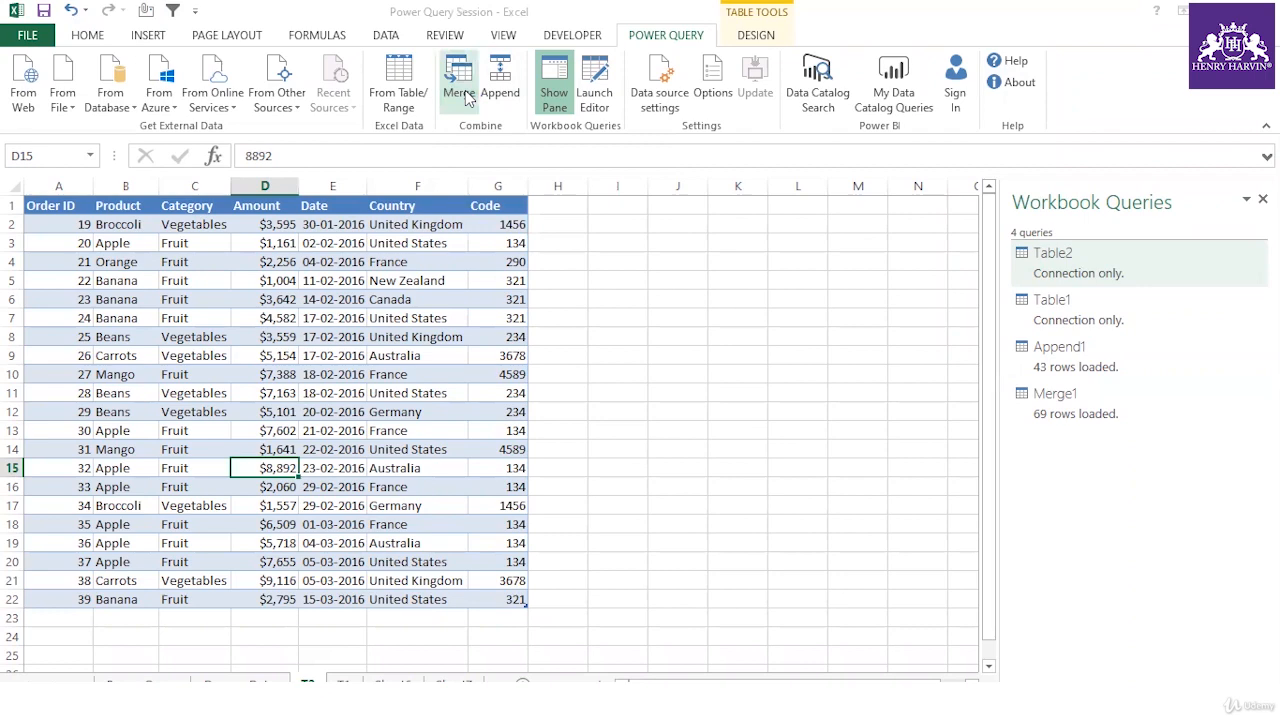
left_click(546, 190)
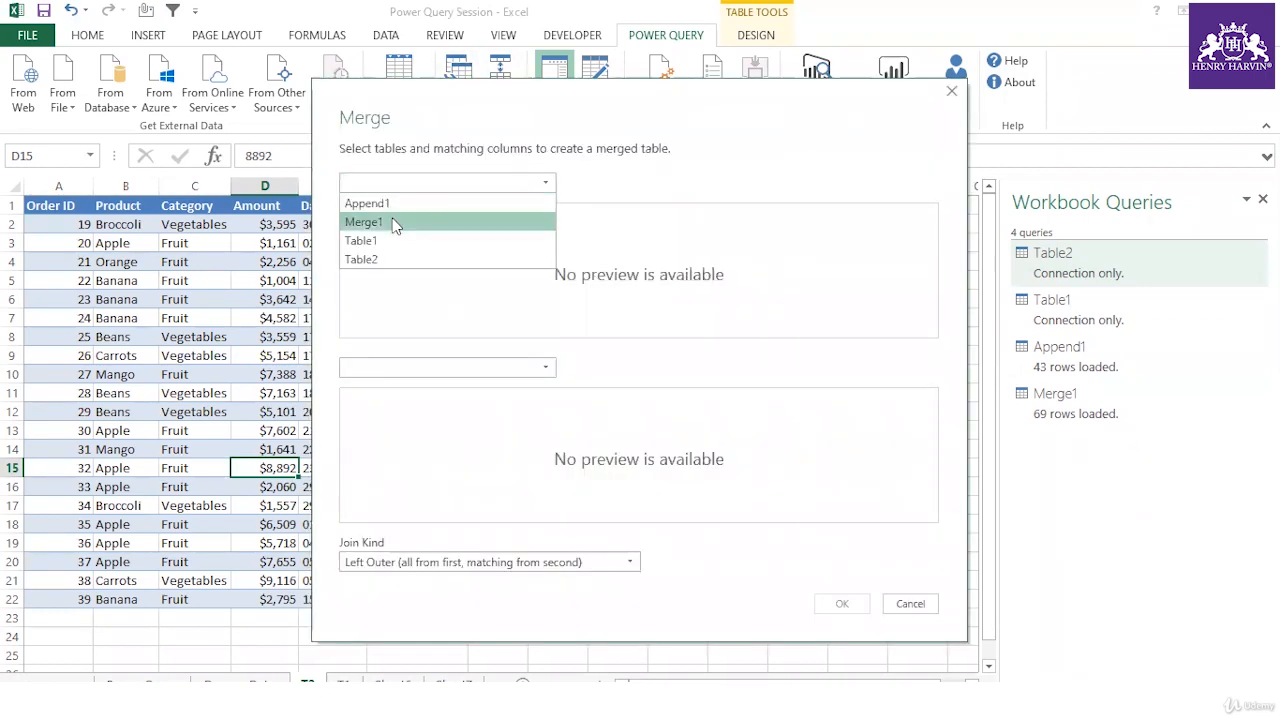
left_click(377, 242)
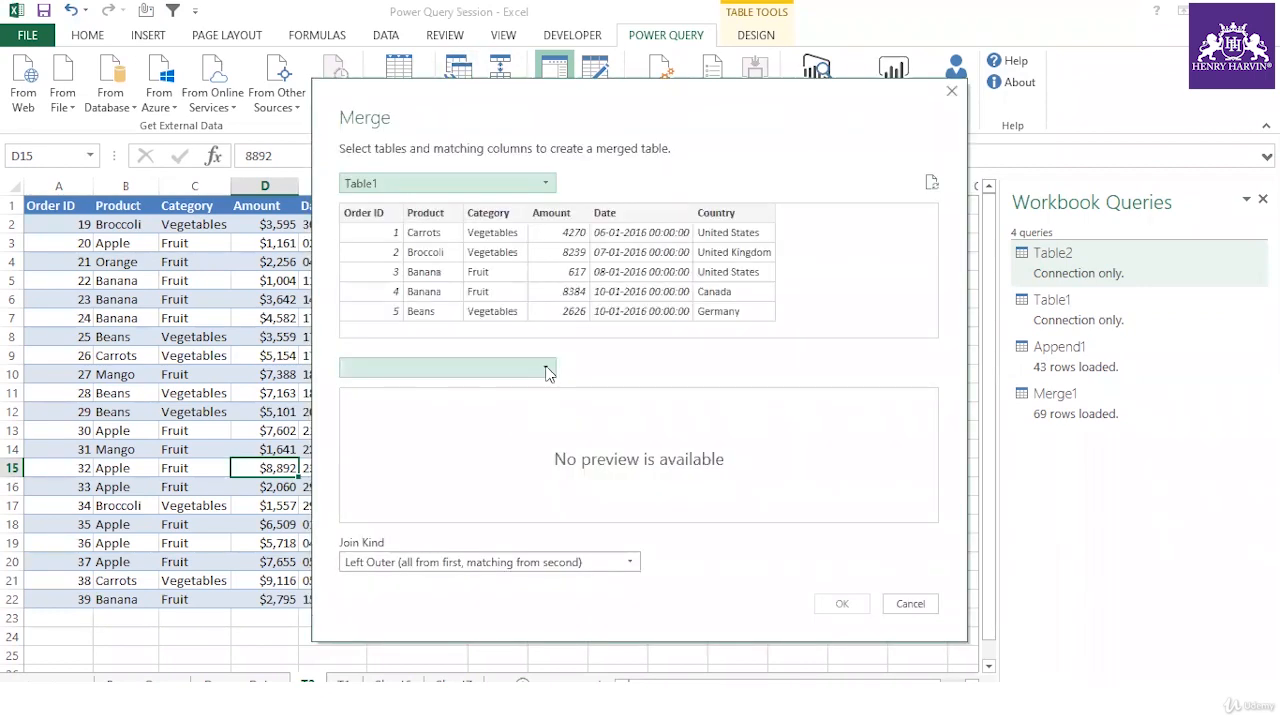
left_click(548, 373)
left_click(391, 443)
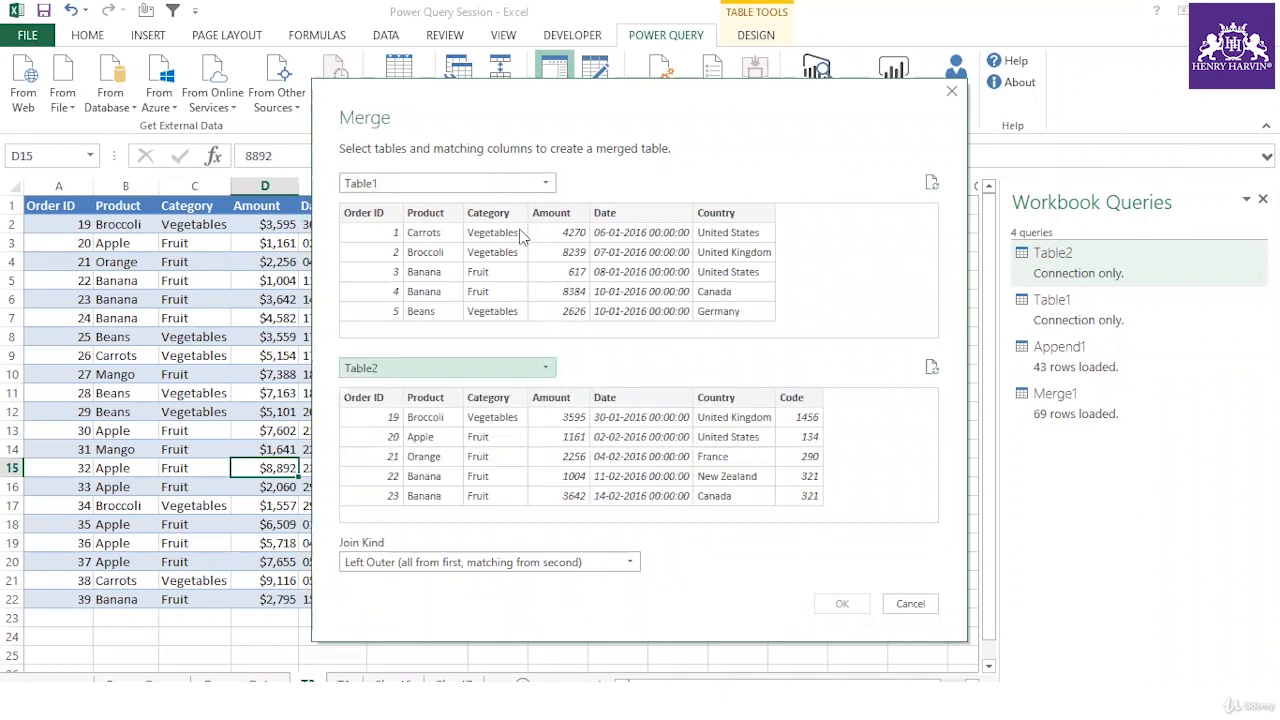
Select Product and Category, in that order, as the matching columns in both Table1 and Table2
left_click_drag(565, 95, 510, 59)
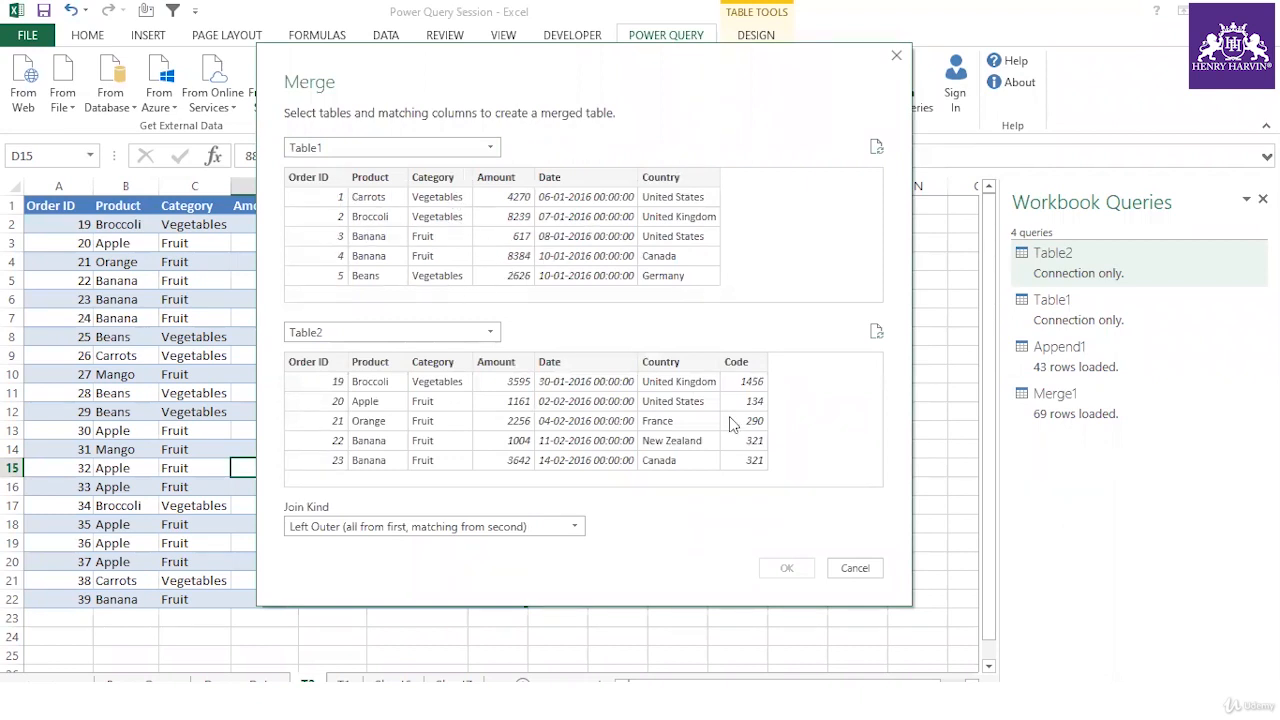
left_click(372, 178)
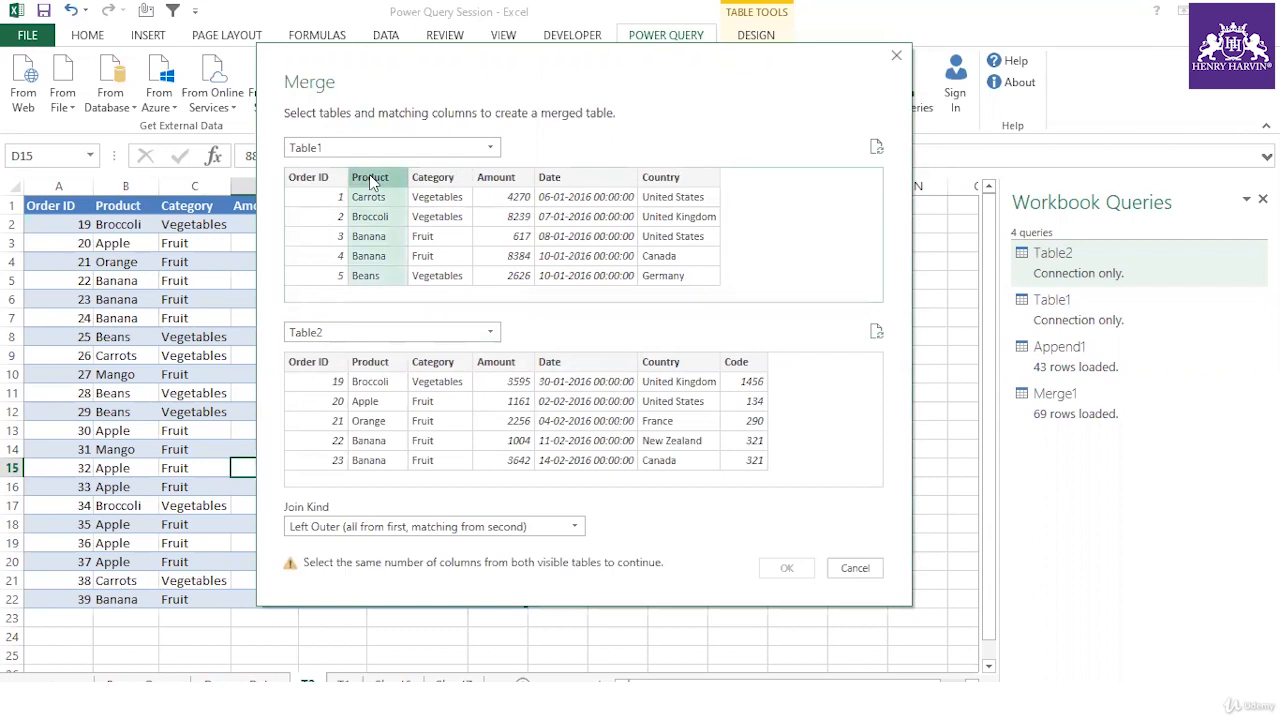
left_click(433, 178, "ctrl")
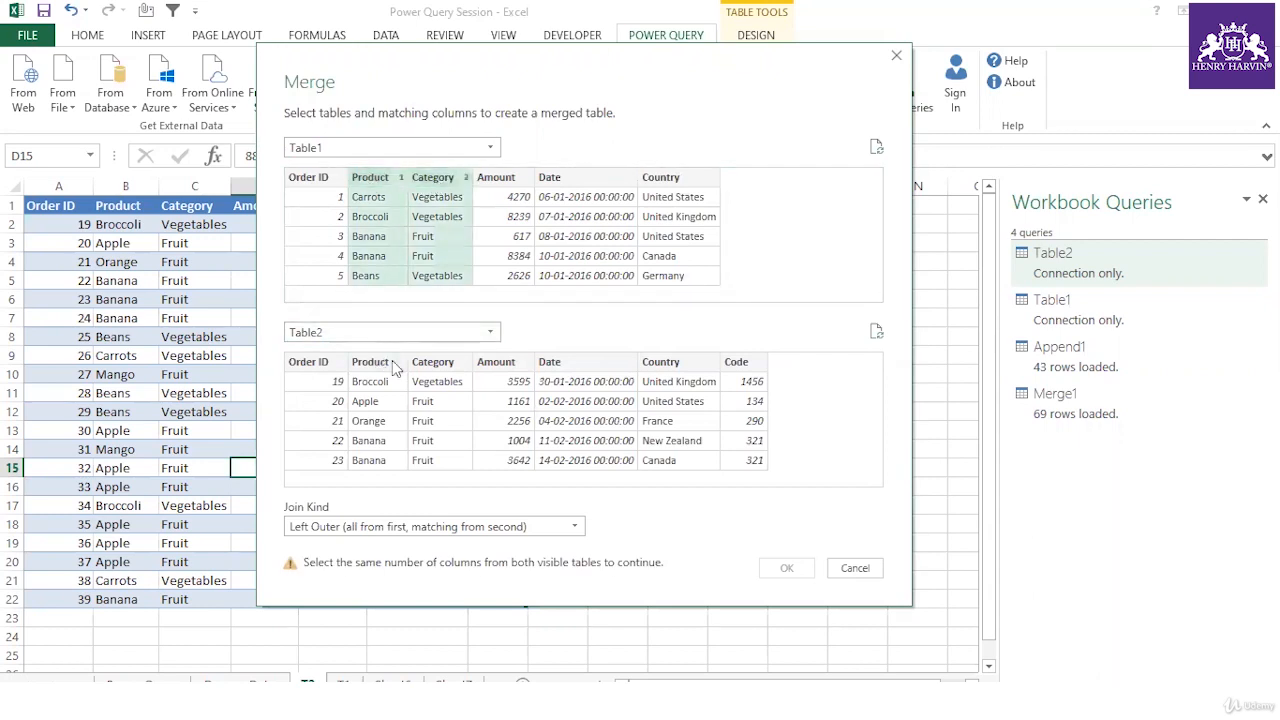
left_click(371, 362)
left_click(448, 365, "ctrl")
Set the join kind to Full Outer (all rows from both) and create the merge query
left_click(569, 530)
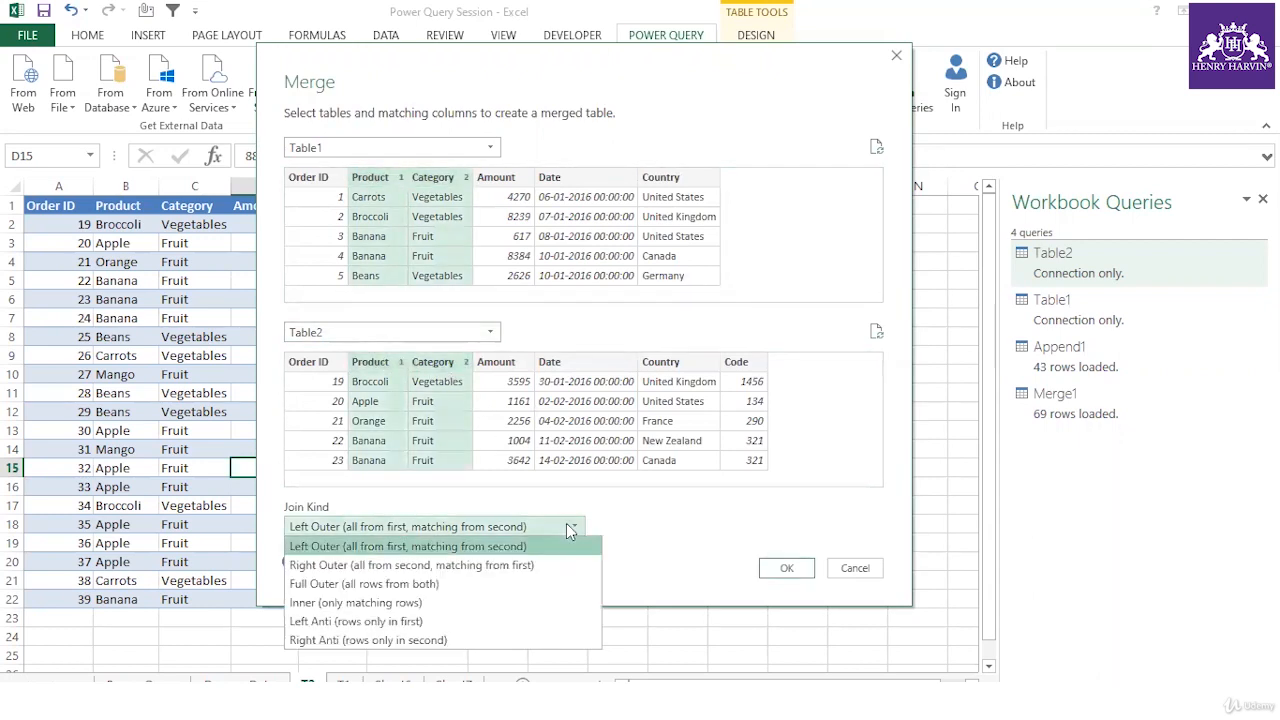
left_click(372, 586)
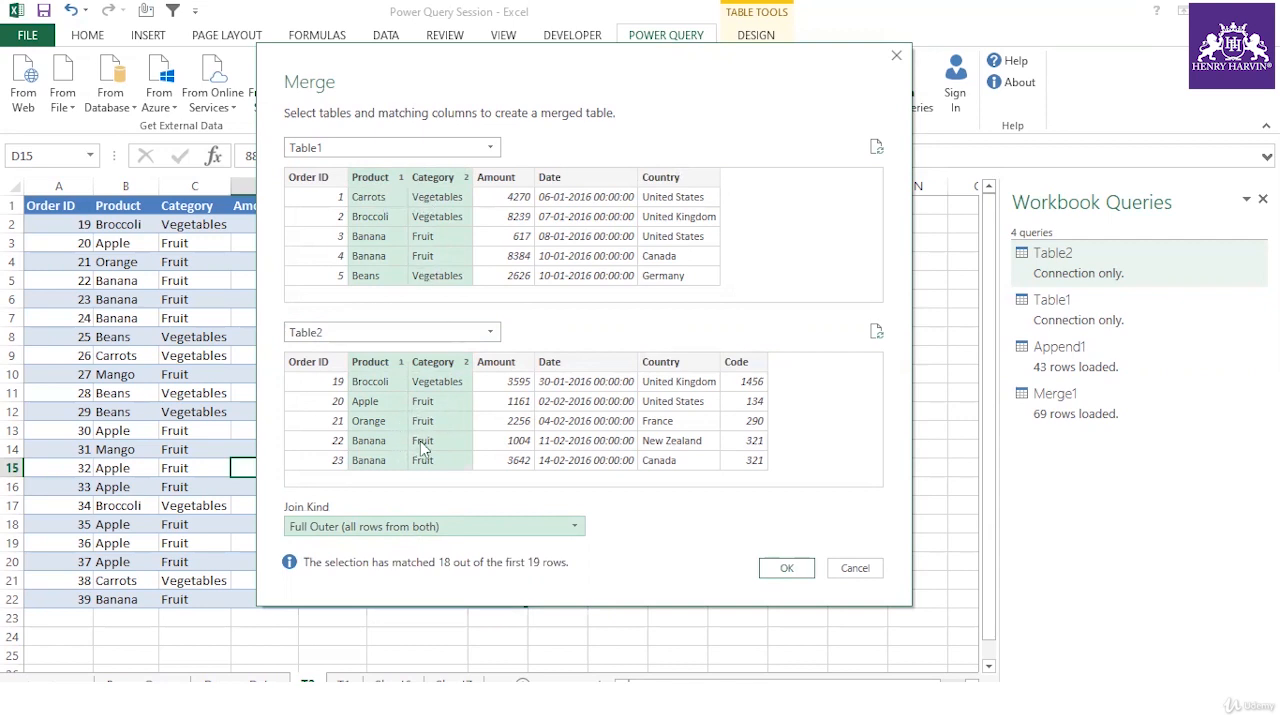
left_click(789, 569)
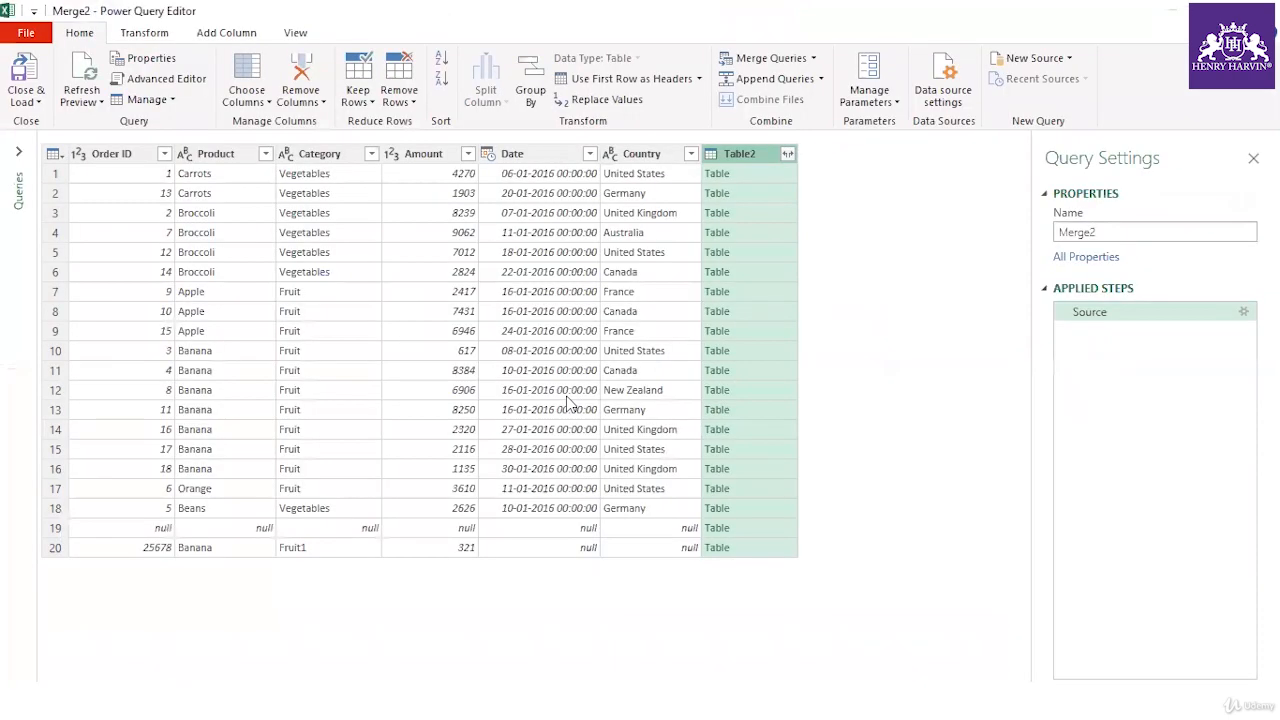
Expand all columns of the merged Table2 column without the original column name as prefix, and close the query editor keeping the changes
left_click(787, 155)
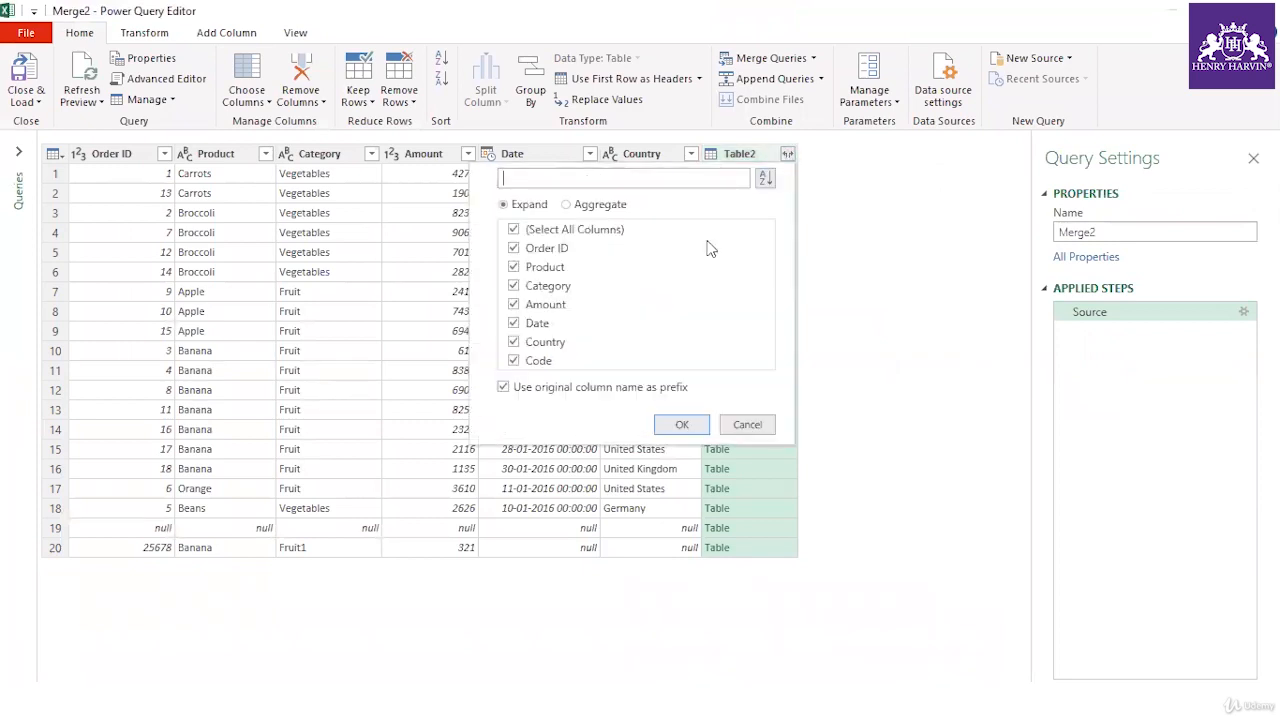
left_click(680, 426)
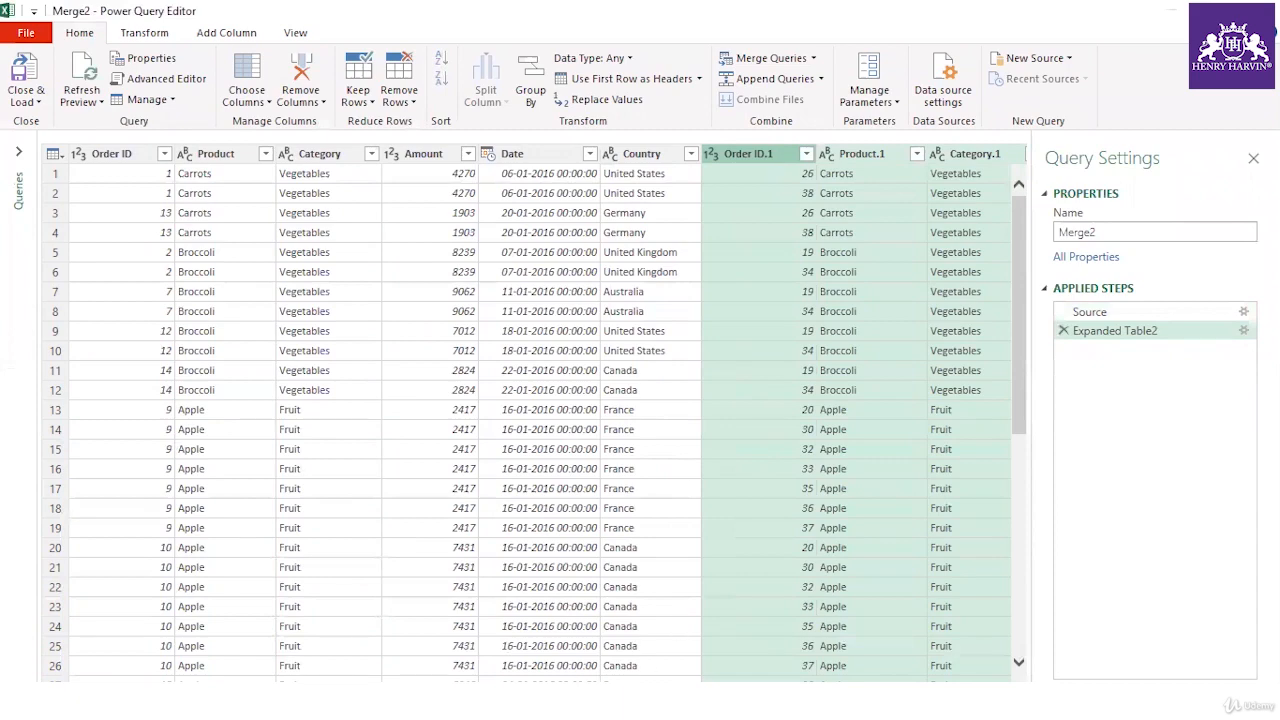
scroll(526, 413, "right", 5)
scroll(526, 413, "left", 5)
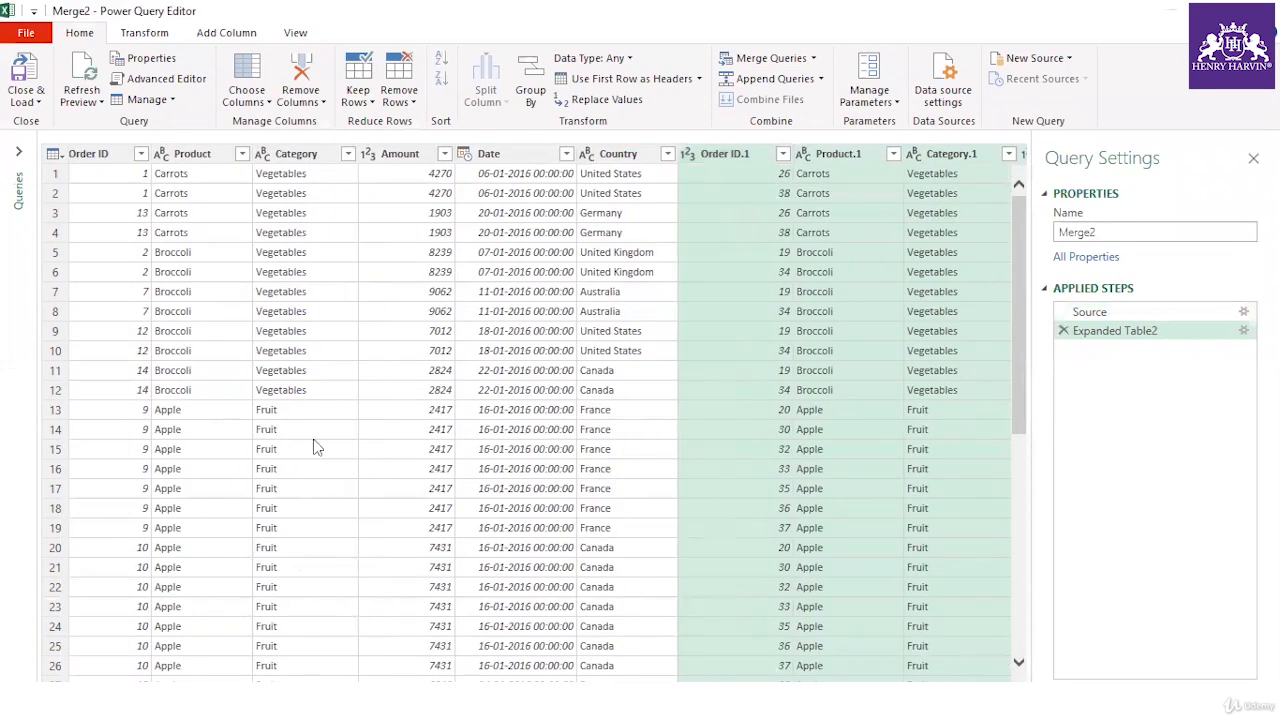
scroll(526, 413, "right", 5)
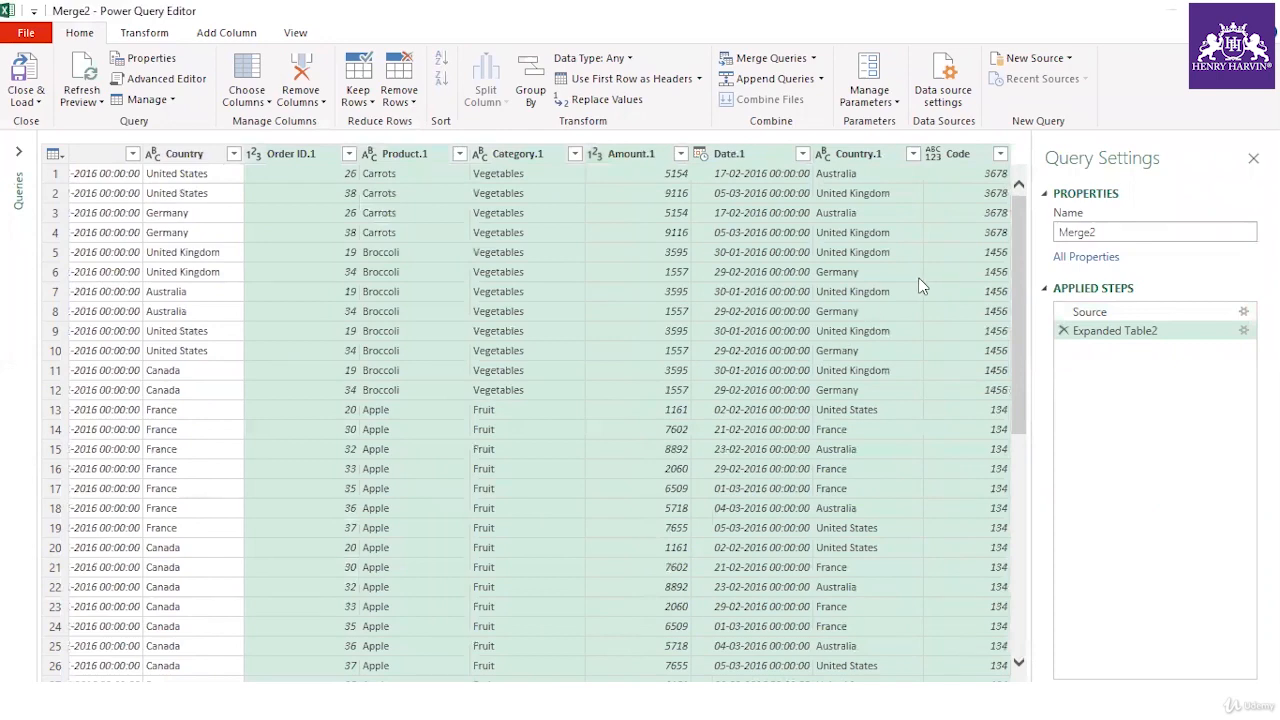
left_click(1257, 9)
left_click(660, 398)
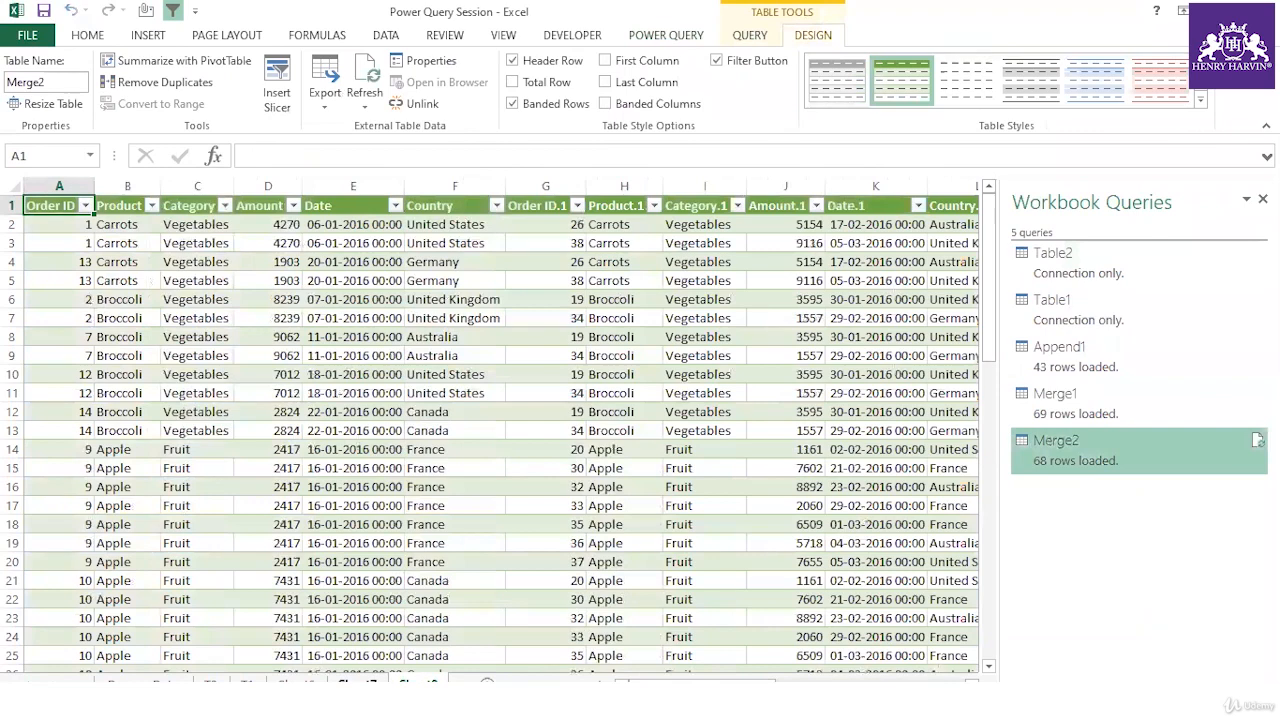
Compare the code of the Carrots rows in the Merge1 result with the matching product and category rows on the T2 sheet
left_click(357, 682)
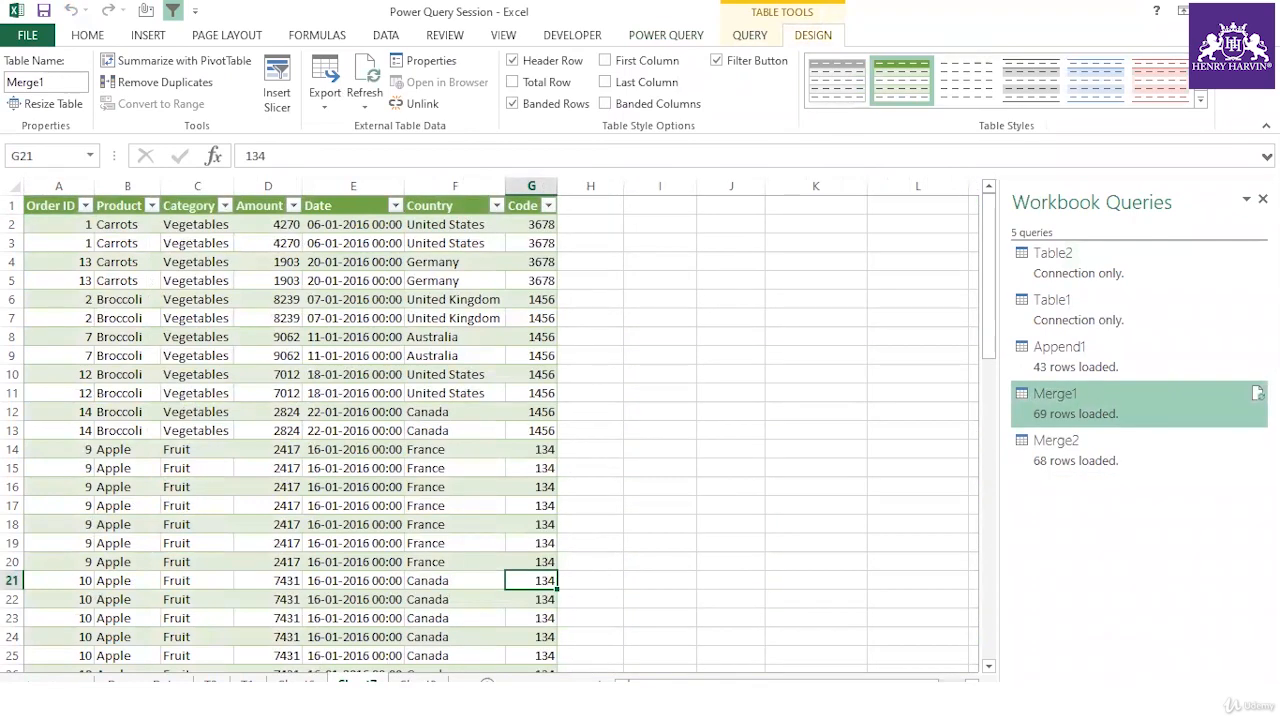
left_click_drag(125, 224, 509, 232)
left_click(540, 224)
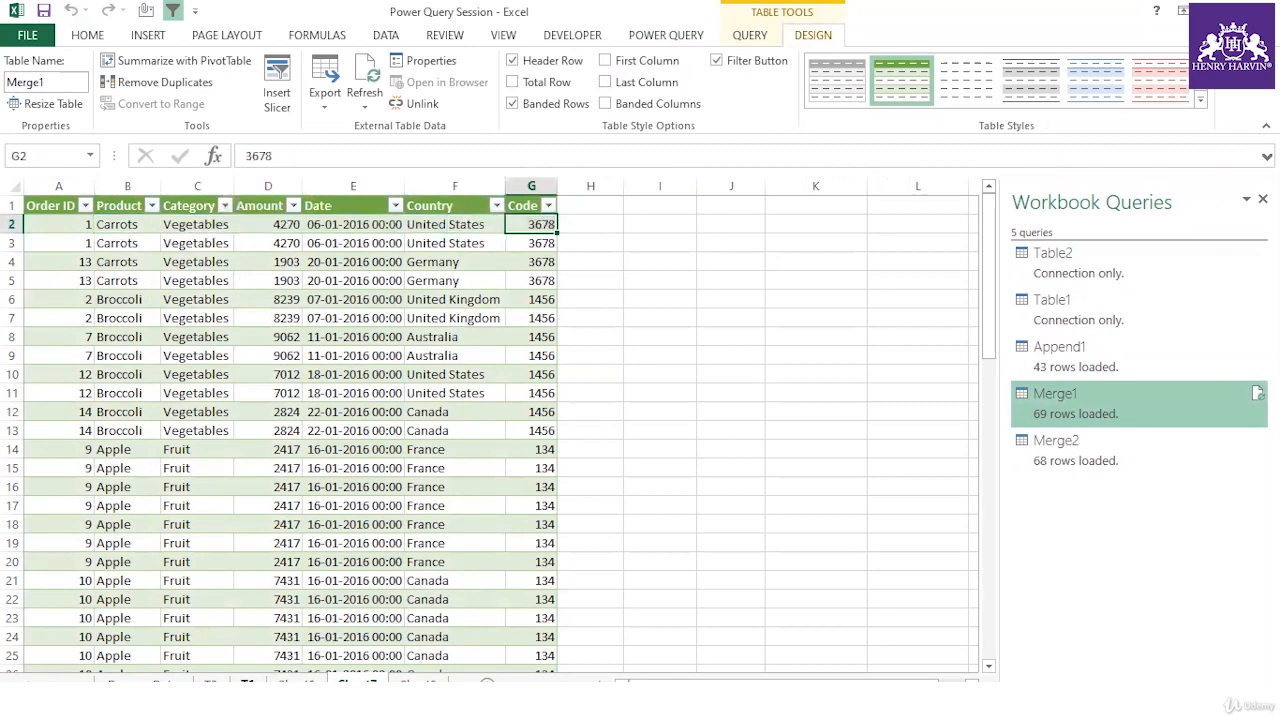
left_click(247, 682)
left_click(211, 682)
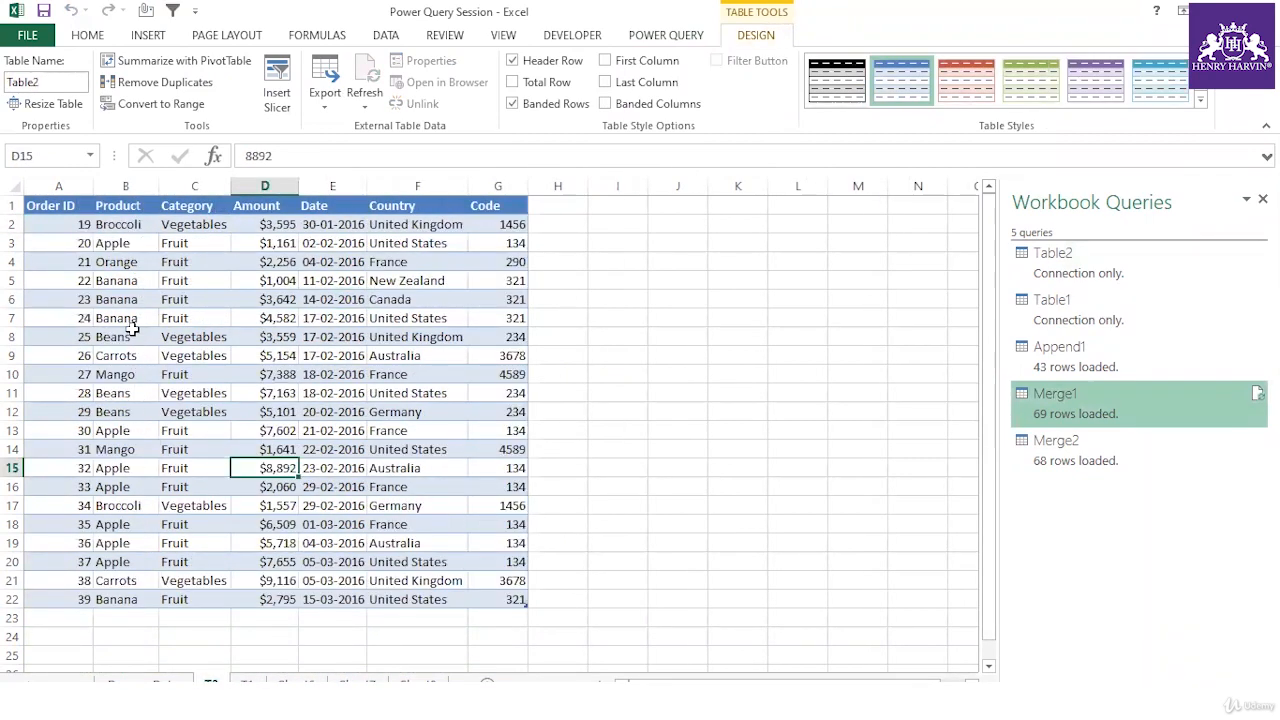
left_click_drag(128, 583, 190, 600)
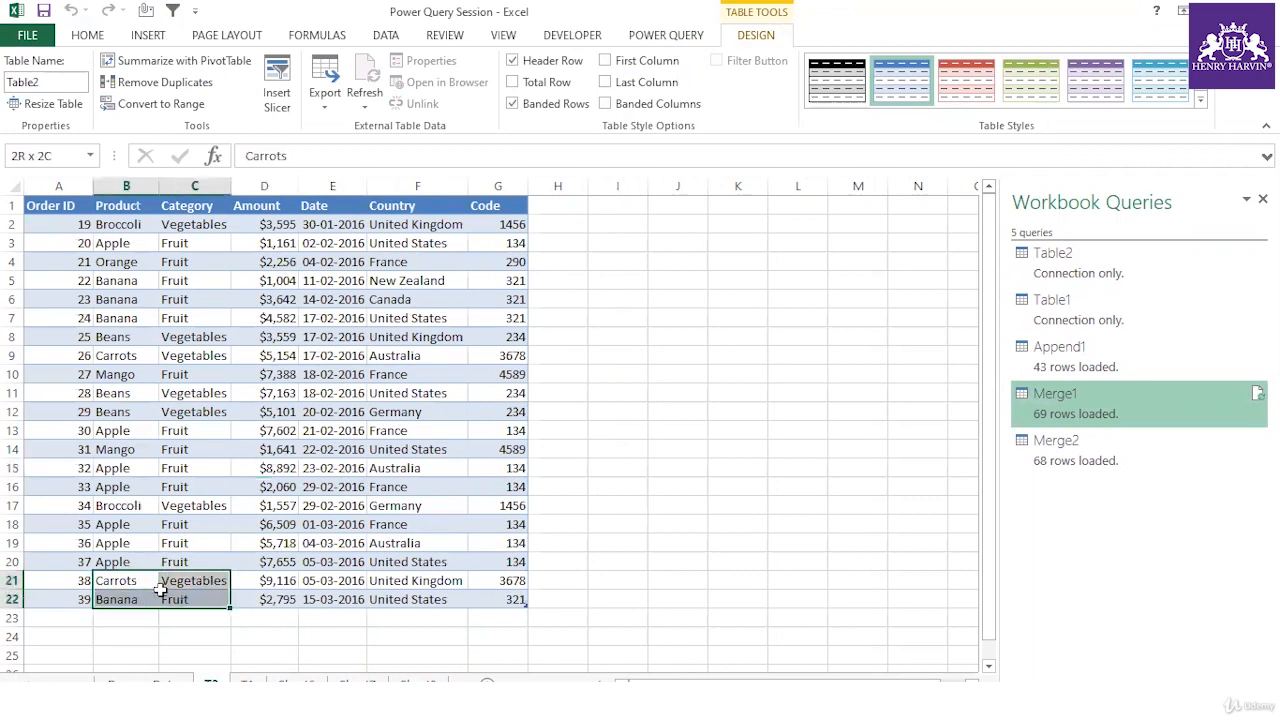
left_click(506, 583)
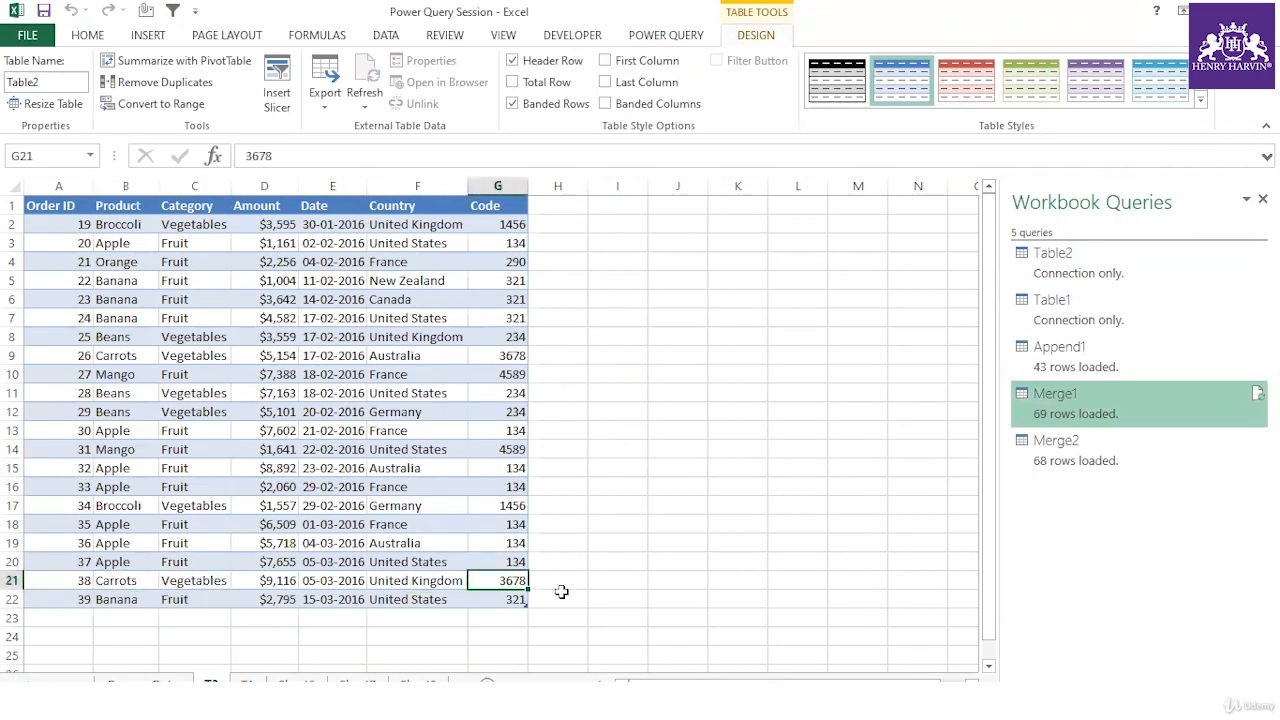
Examine the Apple rows and the repeated Beans rows with their codes in the Merge1 result
left_click(358, 682)
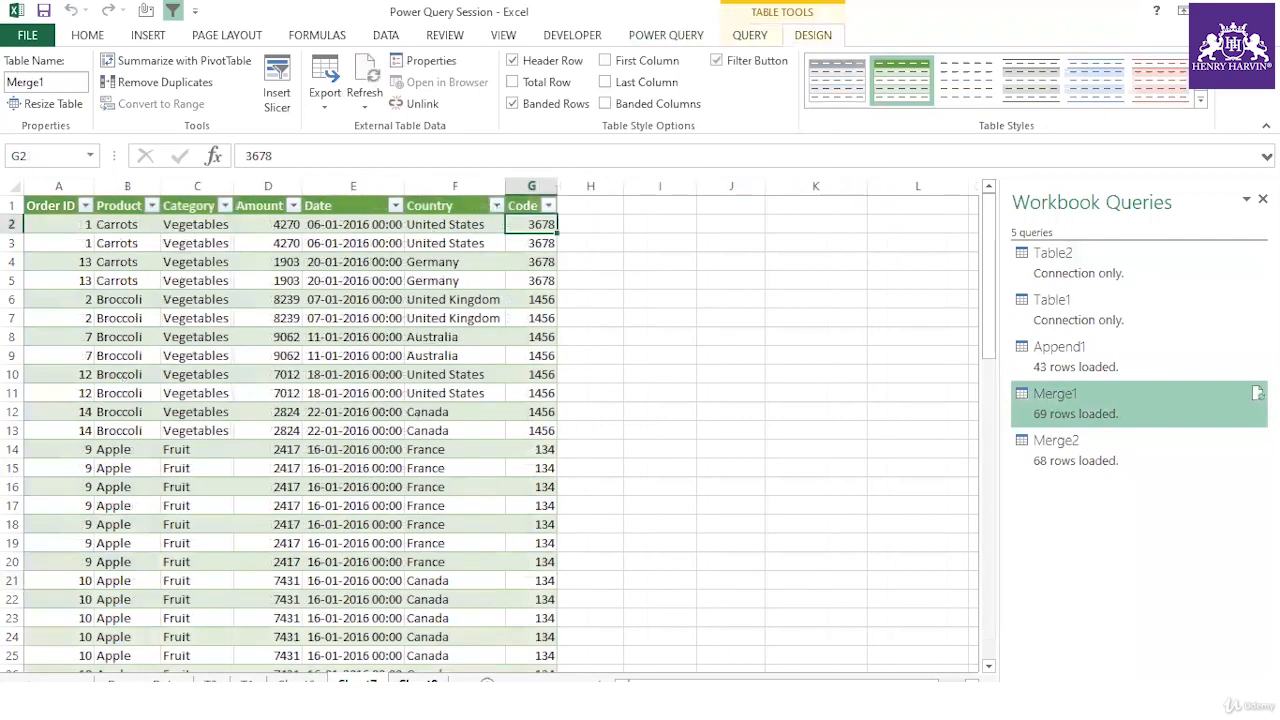
left_click_drag(128, 450, 200, 450)
left_click(526, 449)
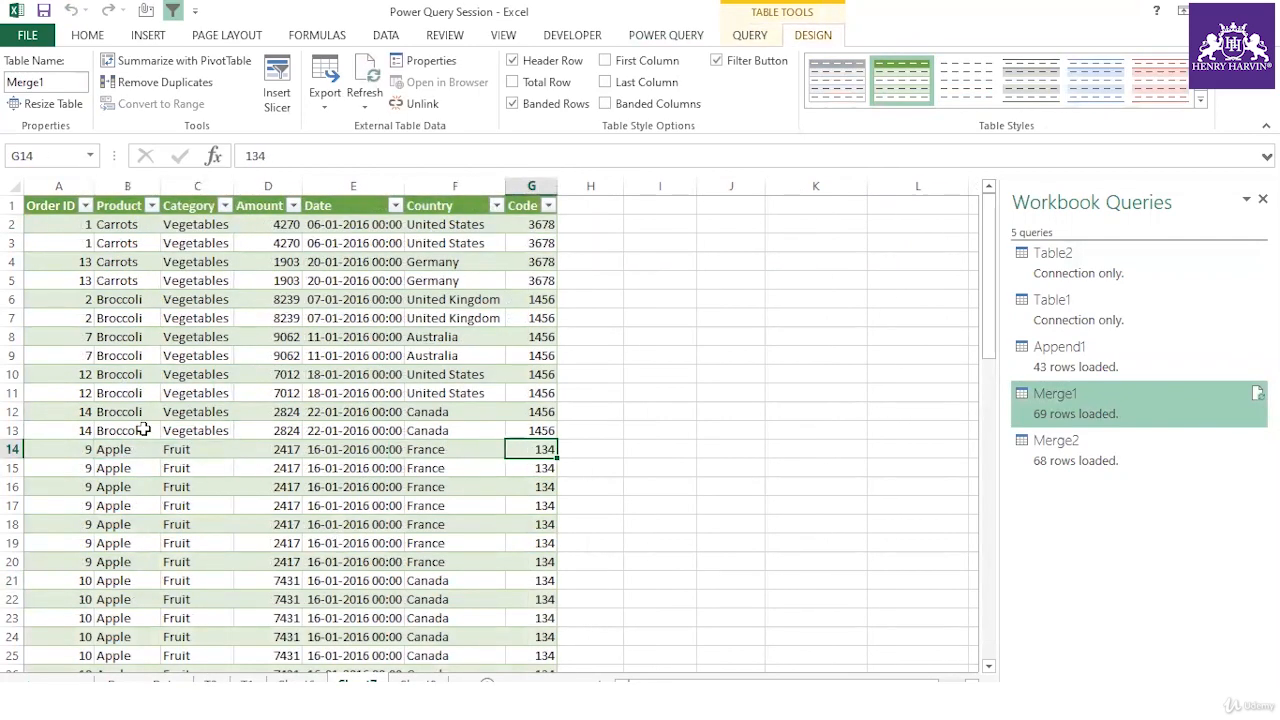
scroll(145, 430, "down", 20)
scroll(123, 371, "up", 3)
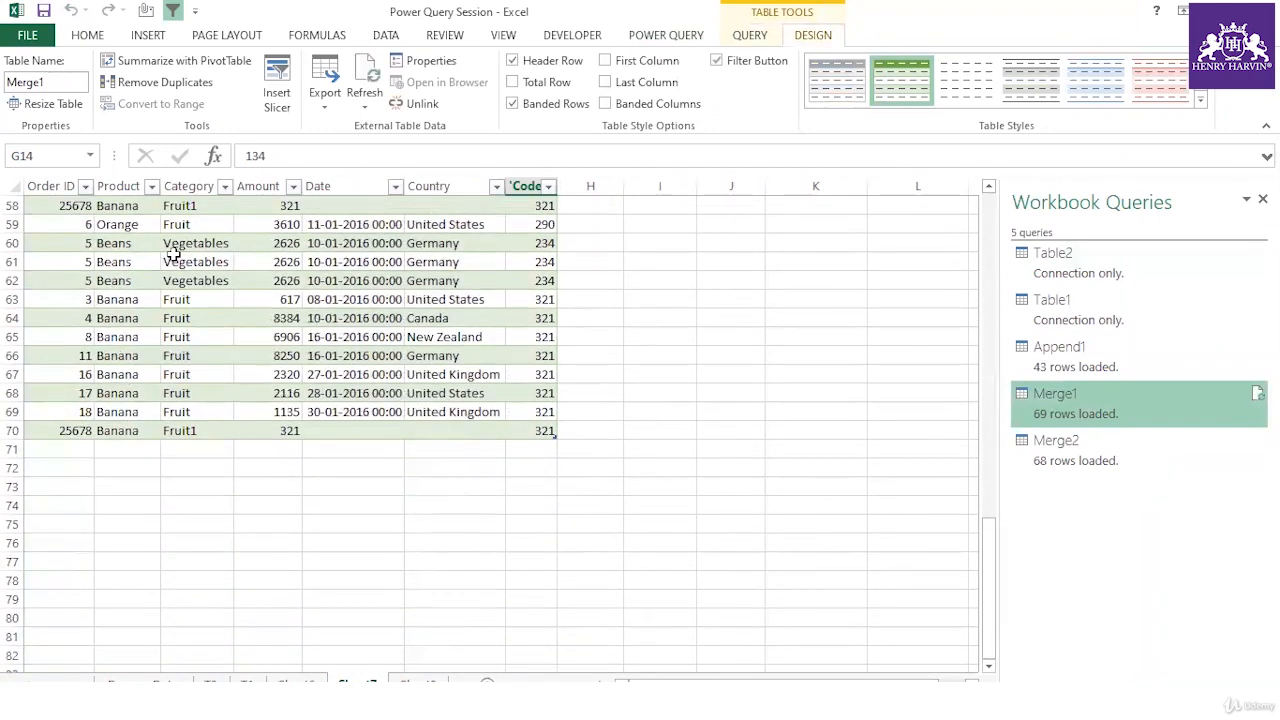
left_click_drag(126, 246, 540, 282)
left_click_drag(70, 243, 540, 284)
scroll(315, 400, "up", 1)
scroll(315, 400, "up", 4)
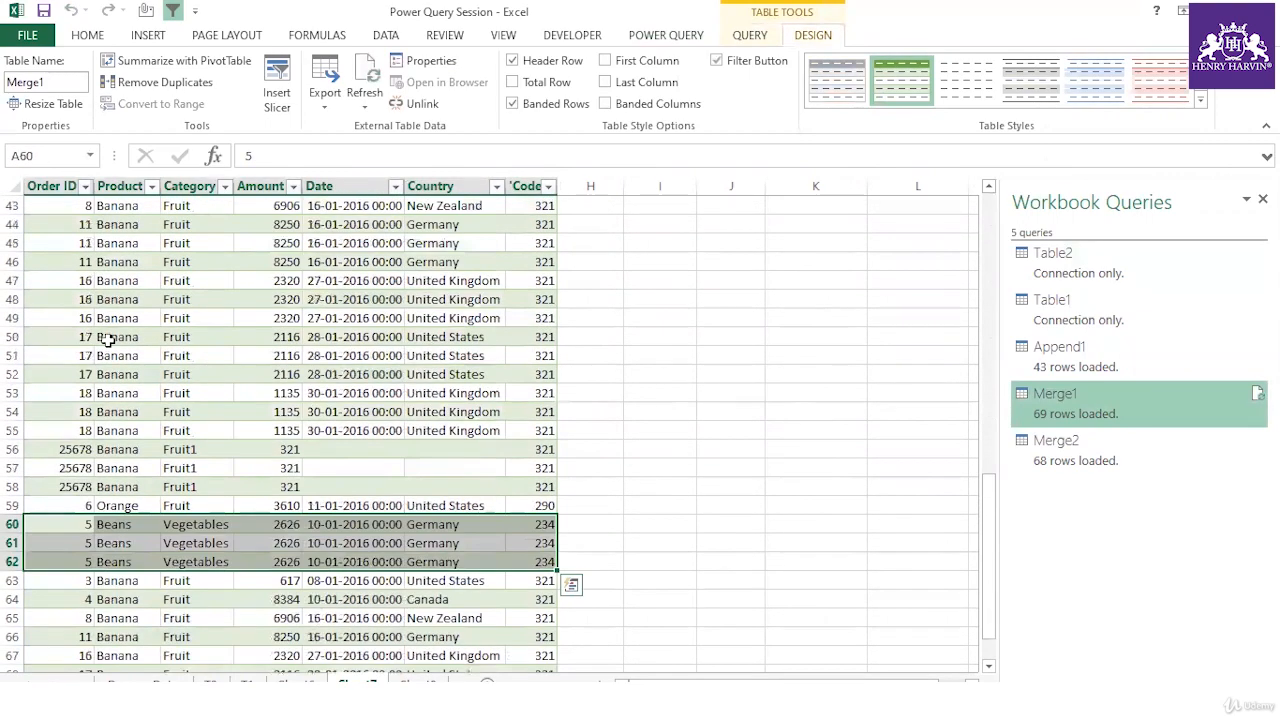
scroll(120, 343, "up", 14)
Inspect the Mango row on the T2 sheet and review the full outer join rows in the Merge2 result
left_click(215, 683)
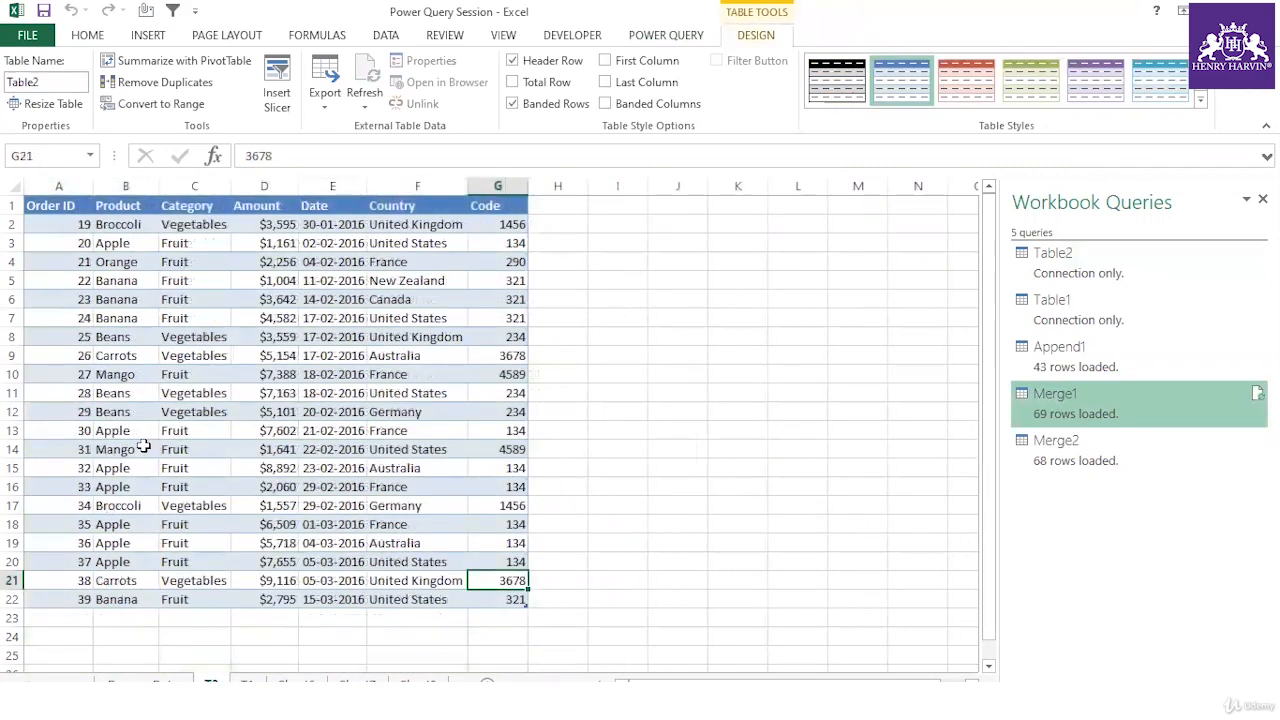
left_click_drag(134, 451, 190, 451)
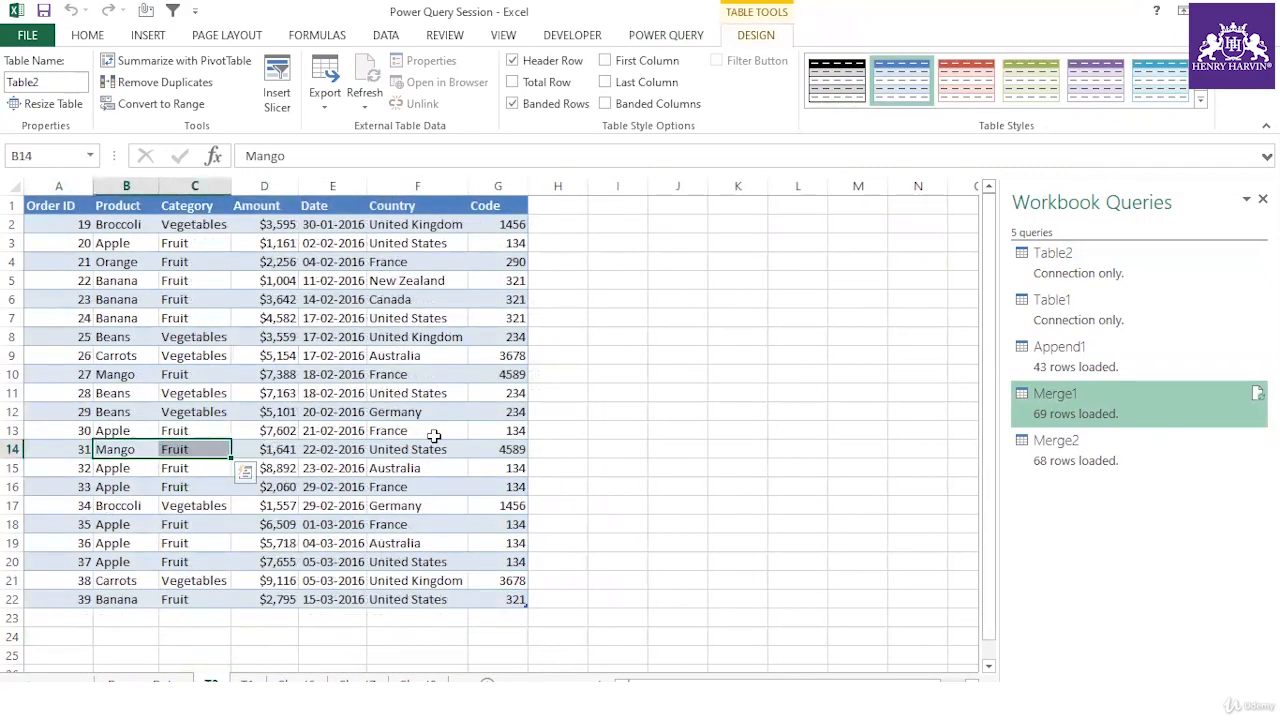
left_click(495, 450)
left_click(416, 683)
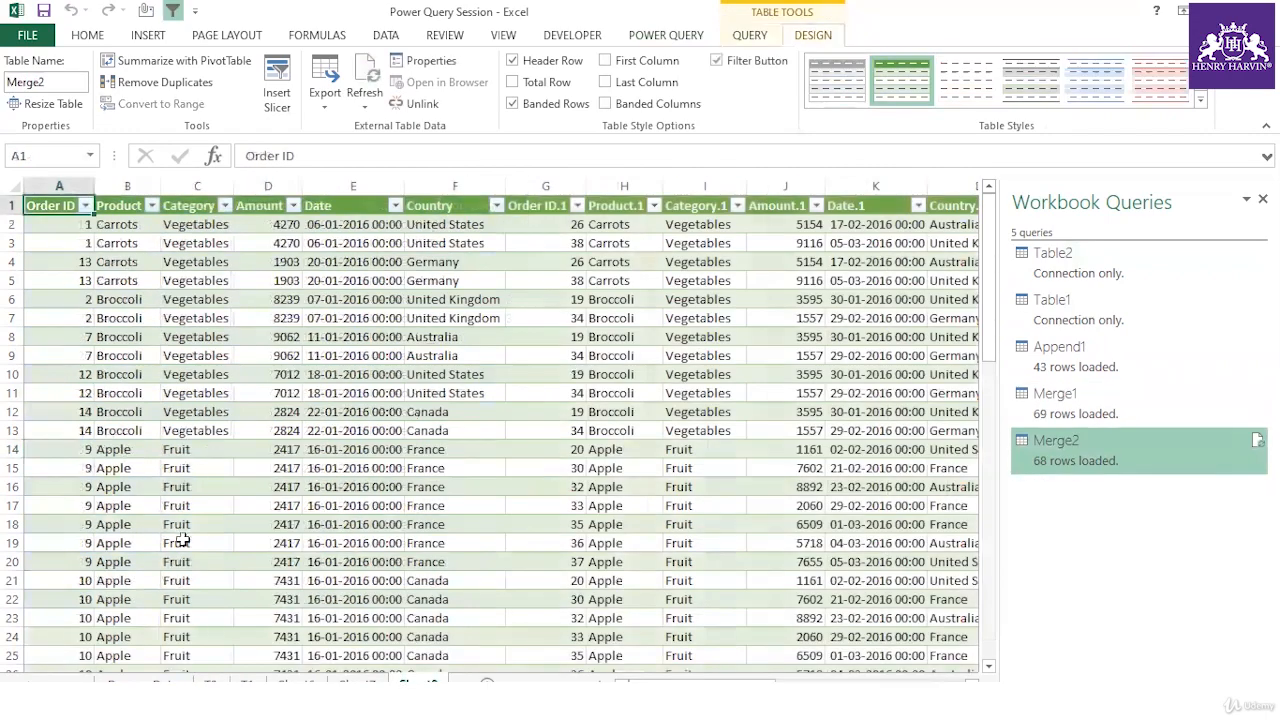
scroll(155, 518, "down", 14)
scroll(155, 518, "down", 7)
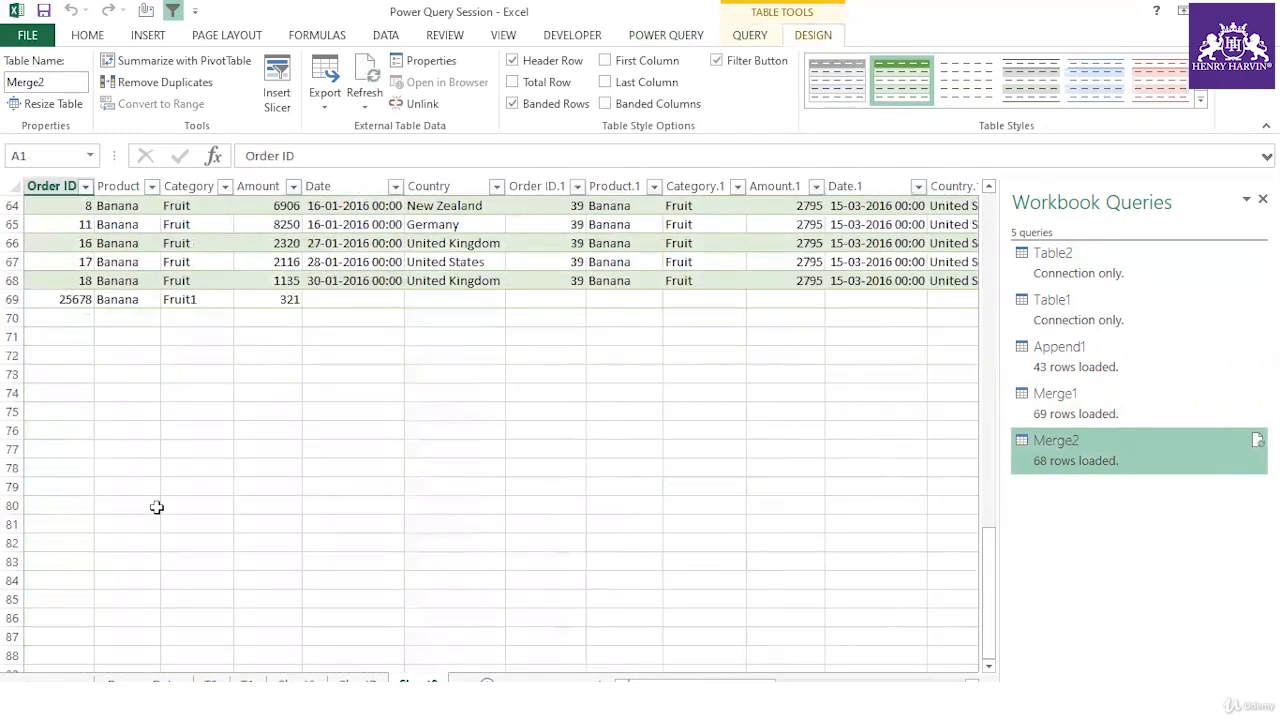
scroll(155, 510, "up", 6)
scroll(157, 498, "up", 15)
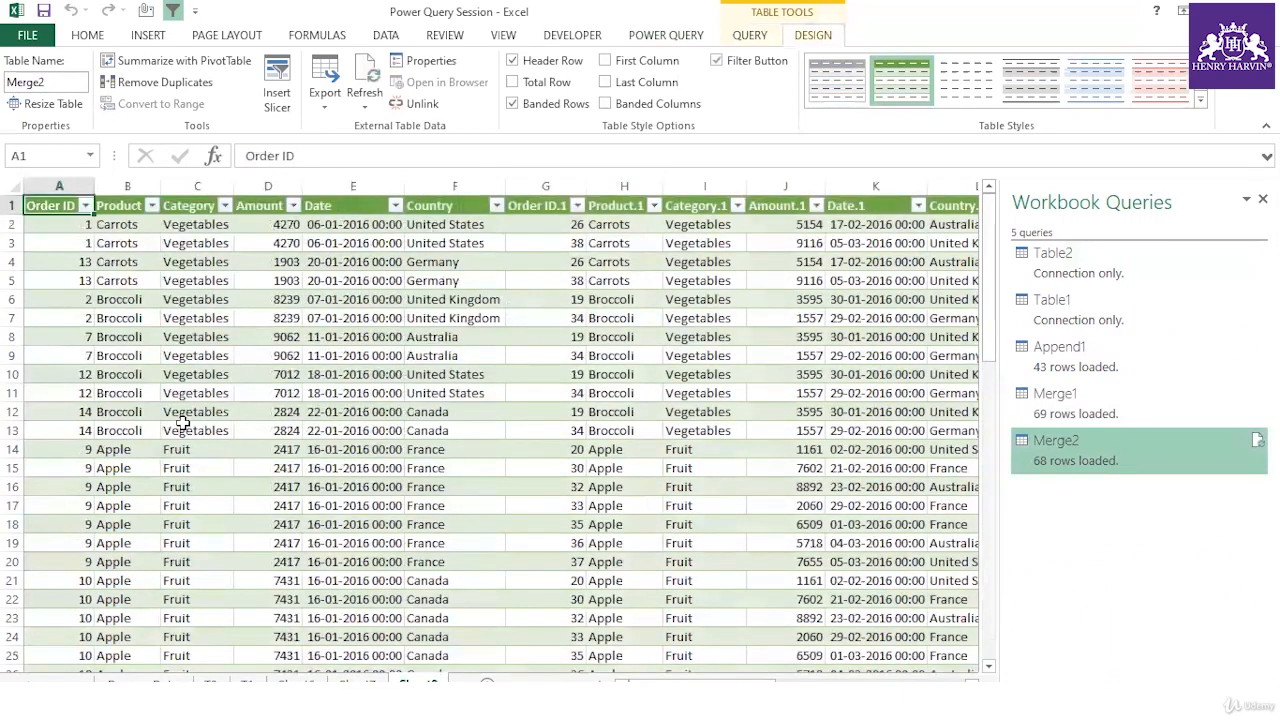
scroll(180, 424, "down", 15)
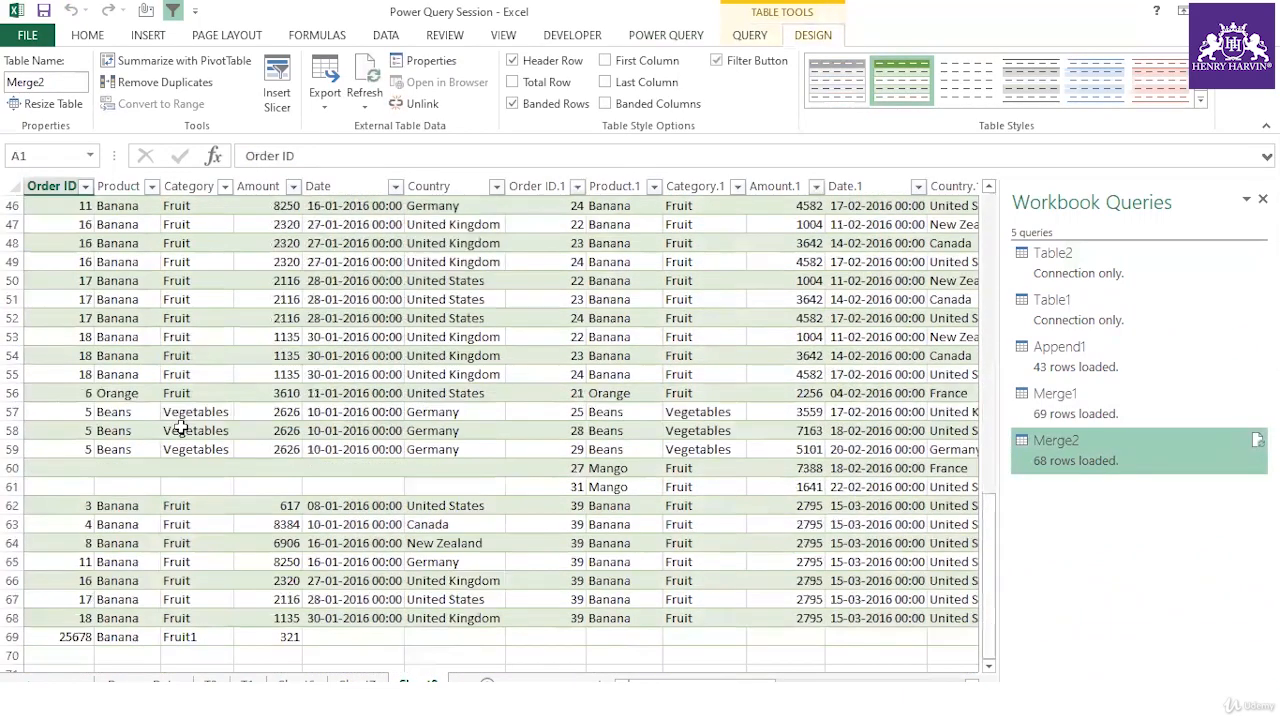
scroll(186, 506, "down", 3)
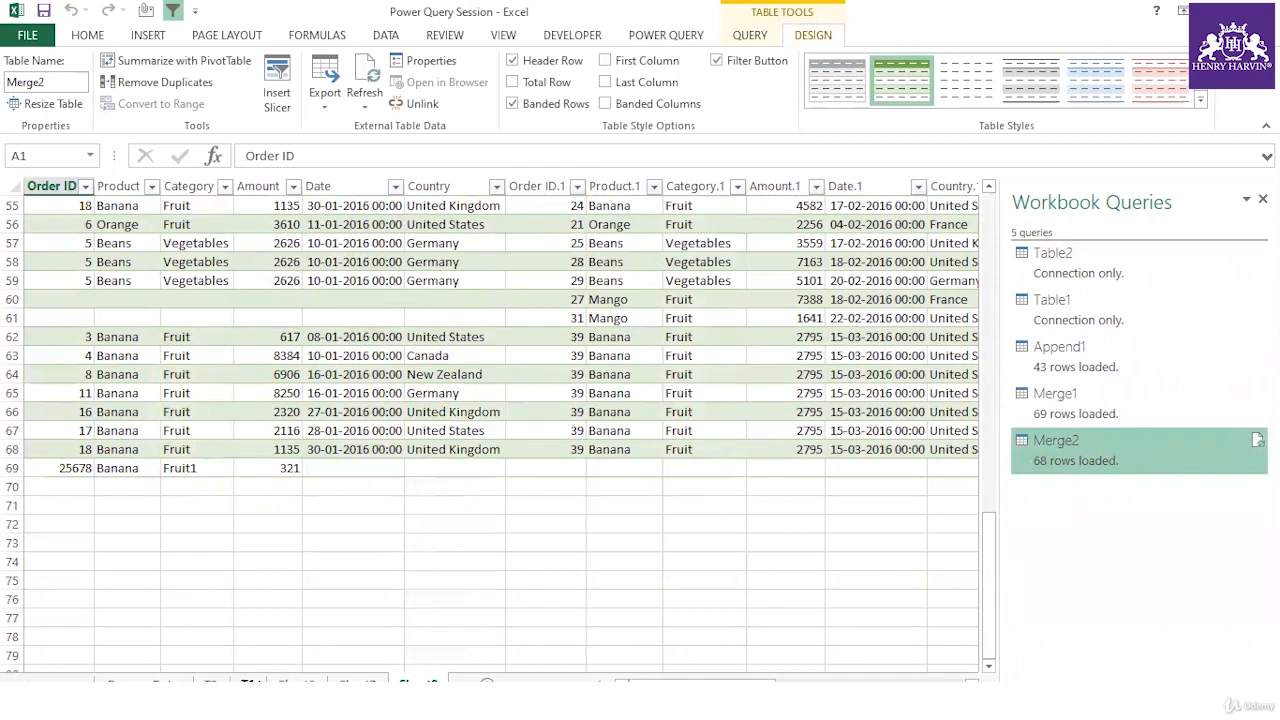
Check the distinct products in the Product filter list on the T1 sheet without filtering, and return to the T2 sheet
left_click(256, 683)
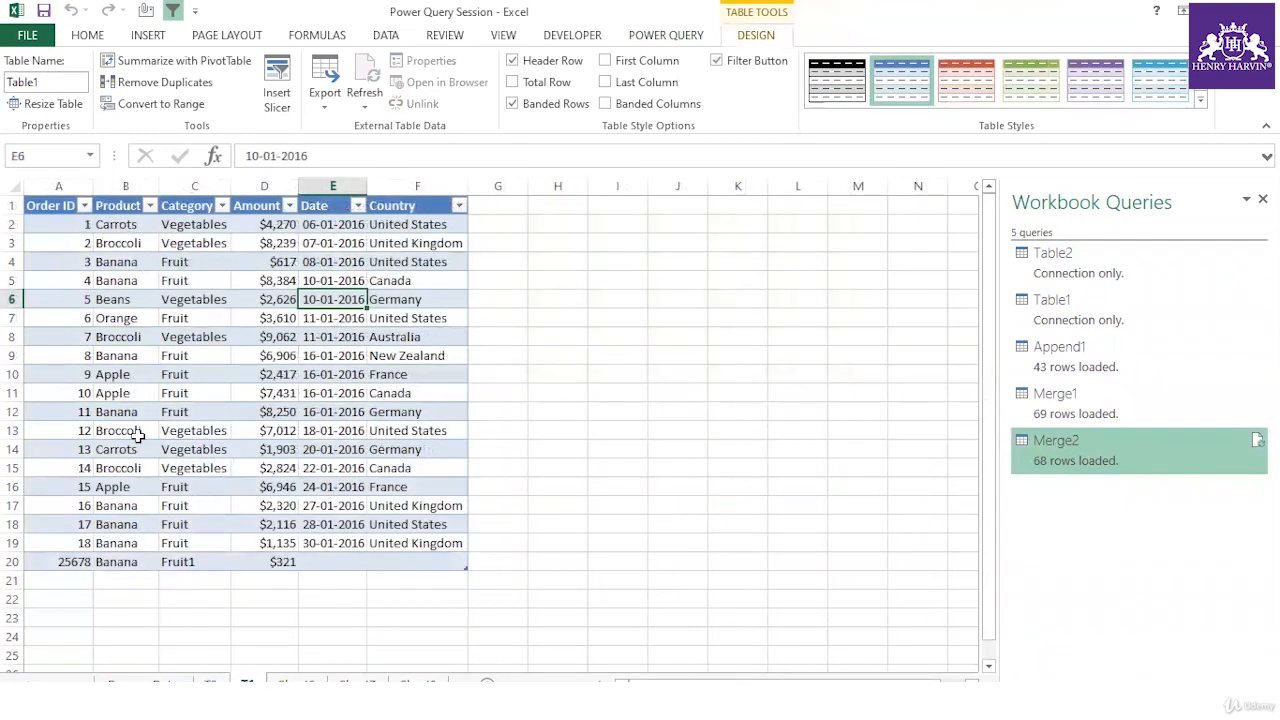
left_click(165, 207)
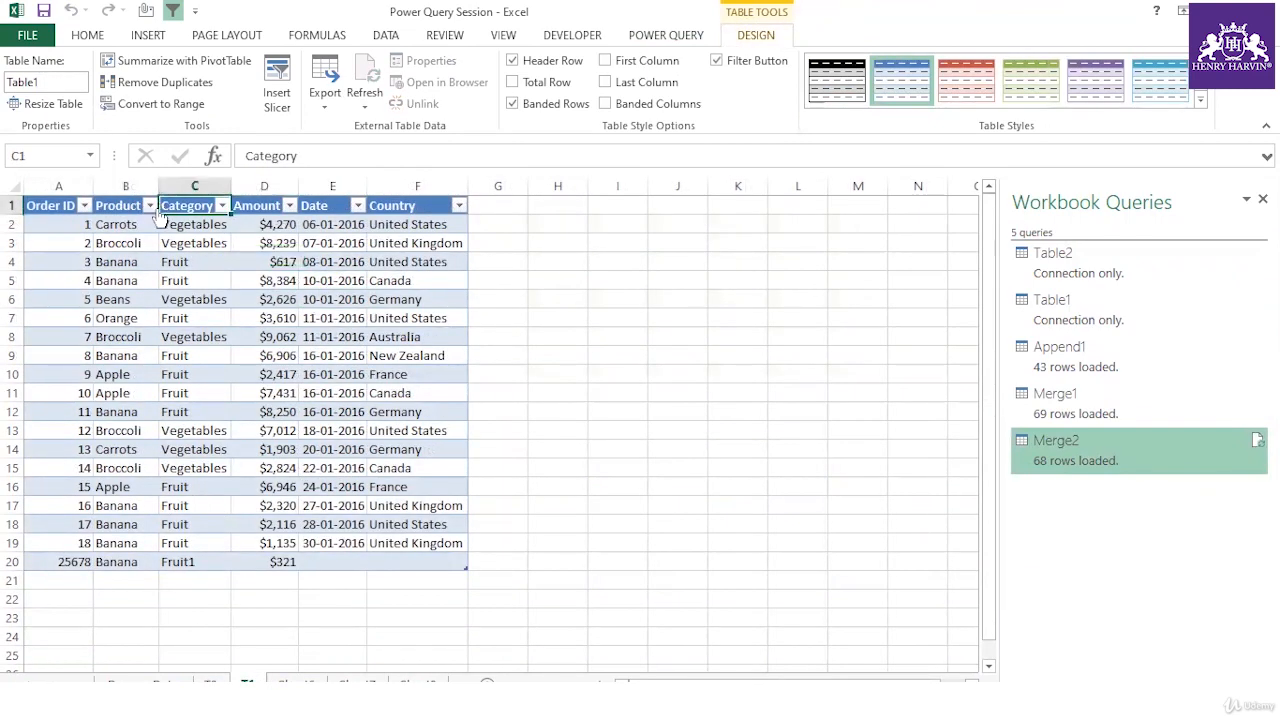
left_click(149, 205)
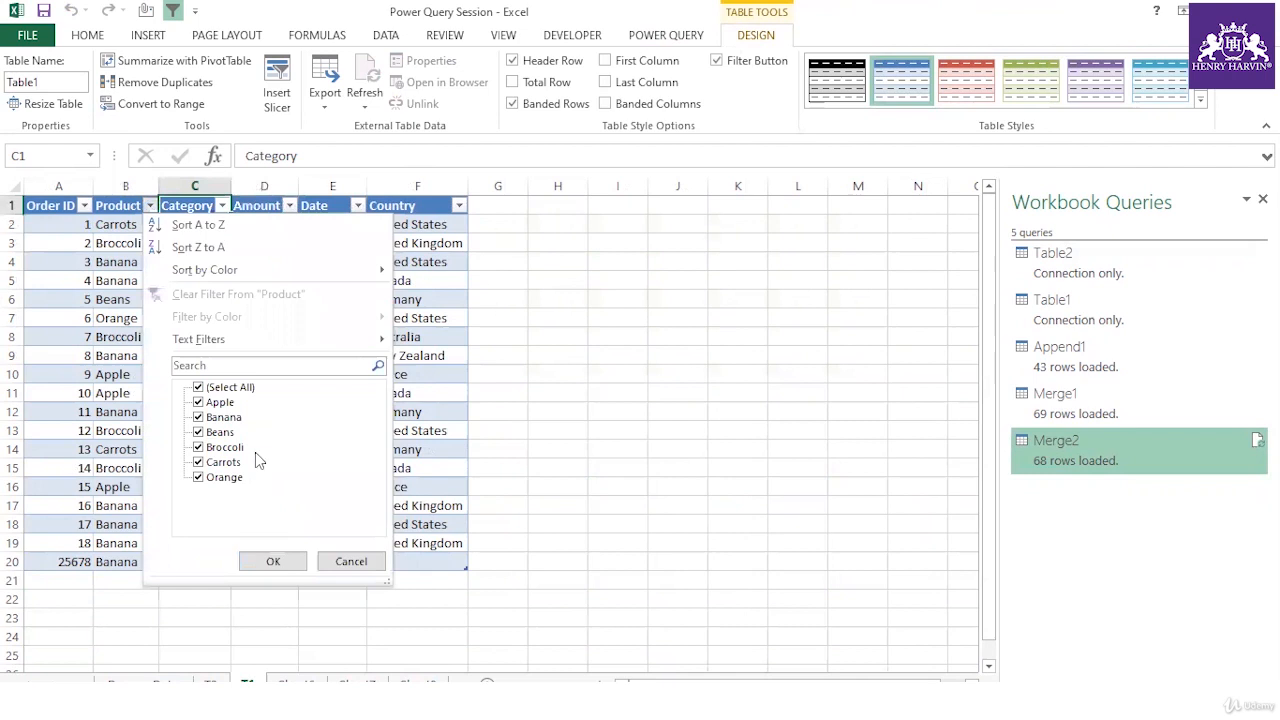
left_click(351, 561)
left_click(646, 395)
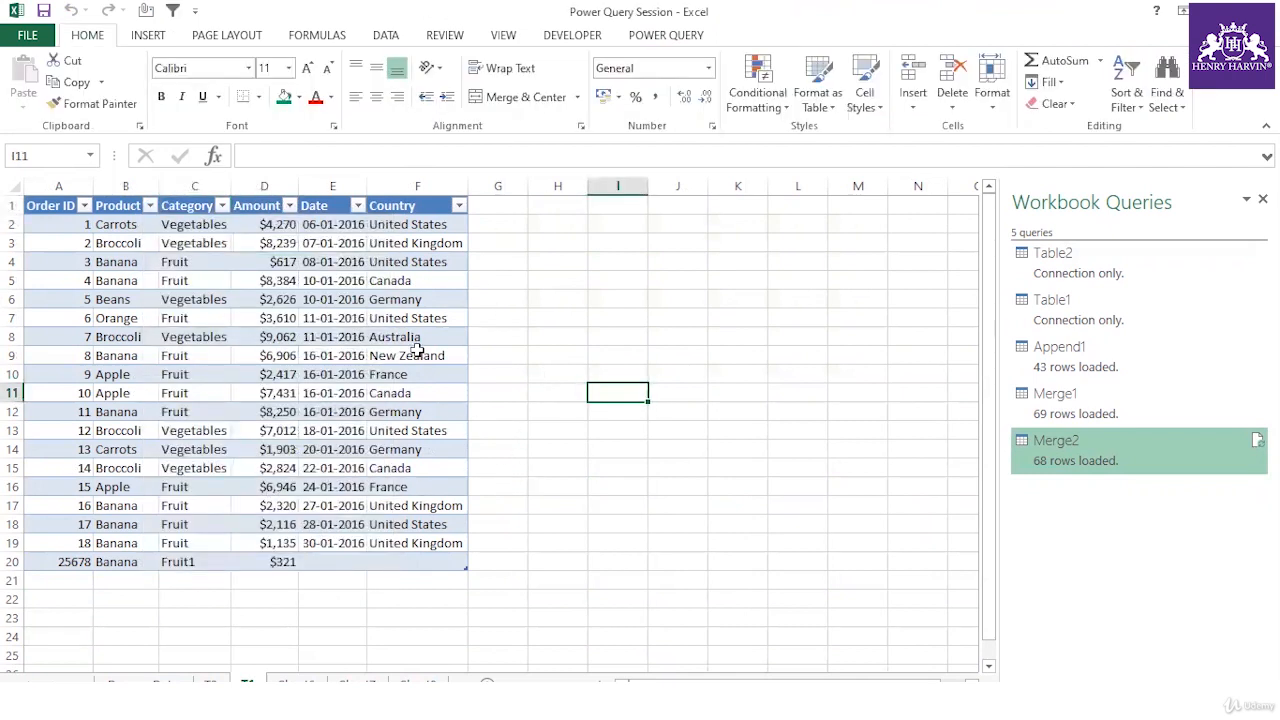
left_click(550, 446)
left_click(210, 682)
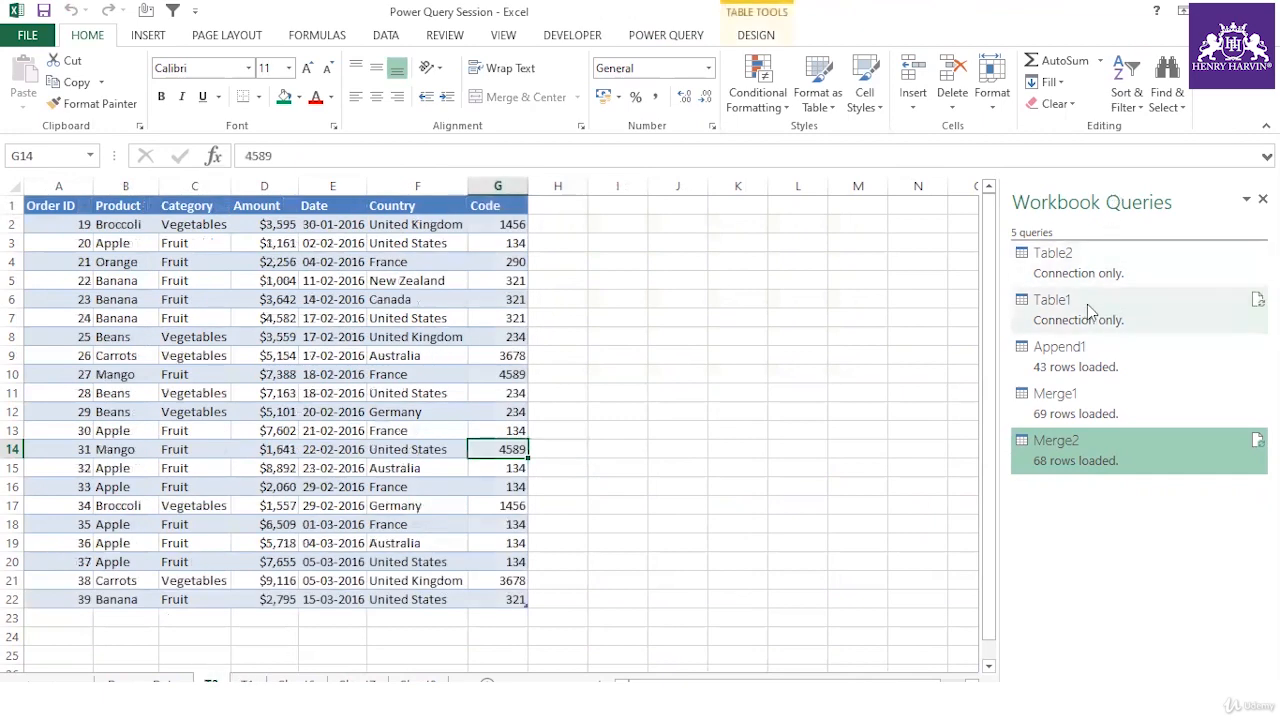
Delete the Append1 query from the workbook queries
right_click(1088, 362)
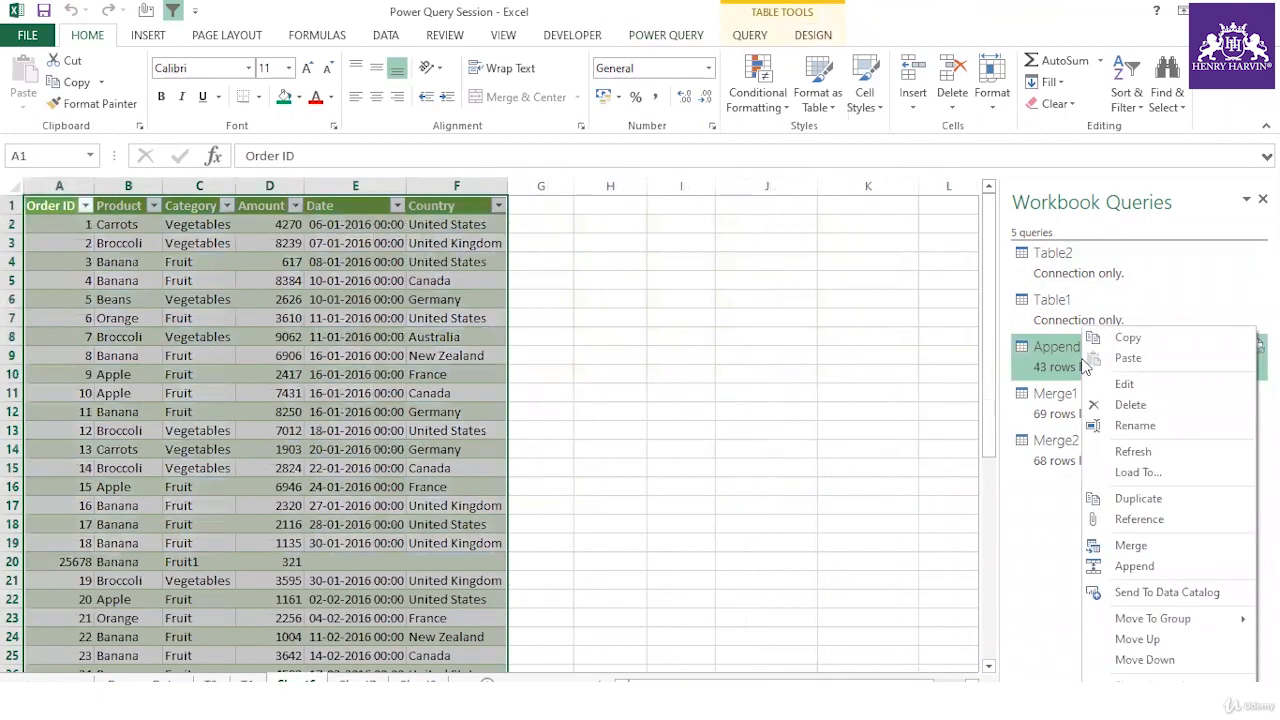
left_click(1130, 404)
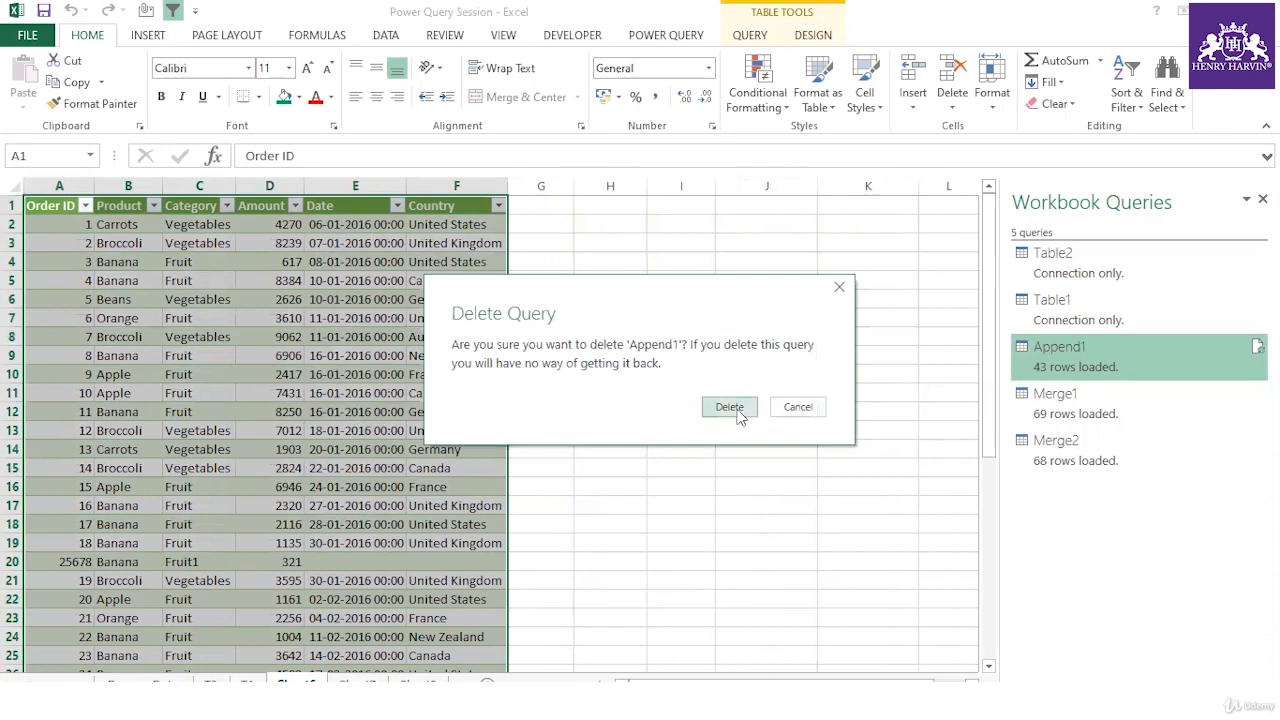
left_click(737, 411)
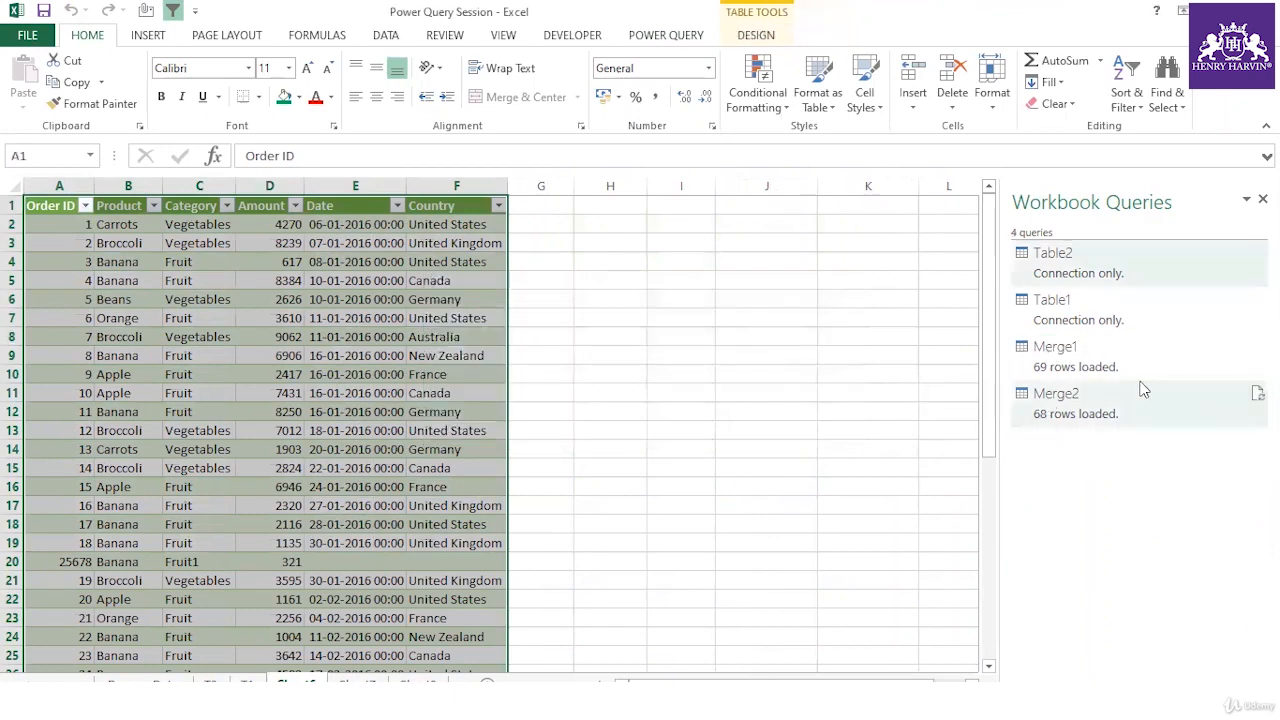
Delete the Merge1 and Merge2 queries from the workbook queries
right_click(1110, 372)
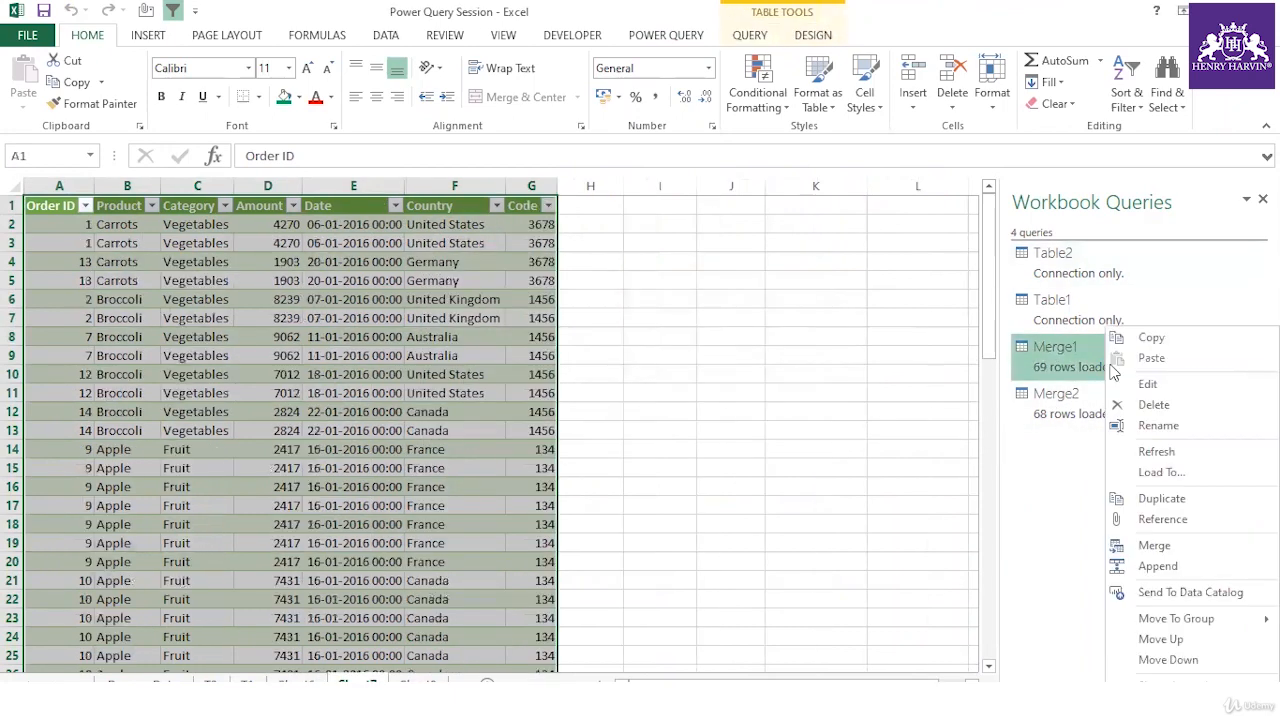
left_click(1154, 405)
left_click(728, 407)
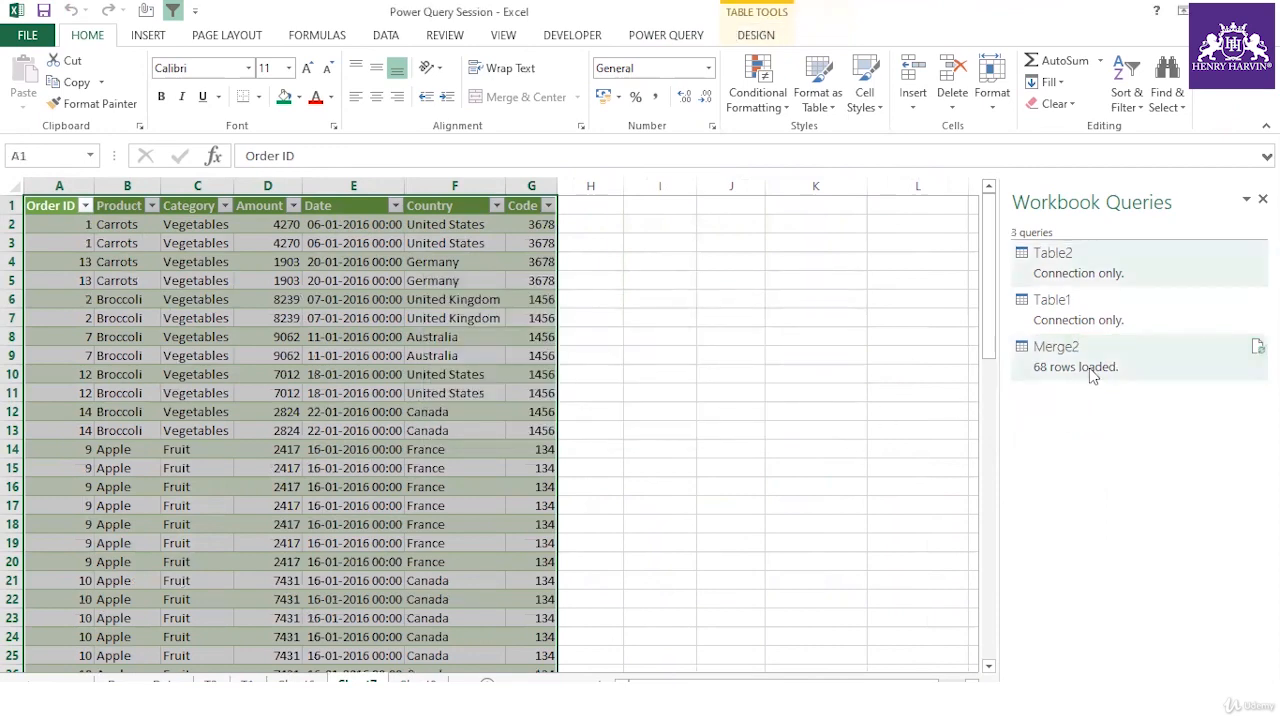
right_click(1093, 375)
left_click(1142, 407)
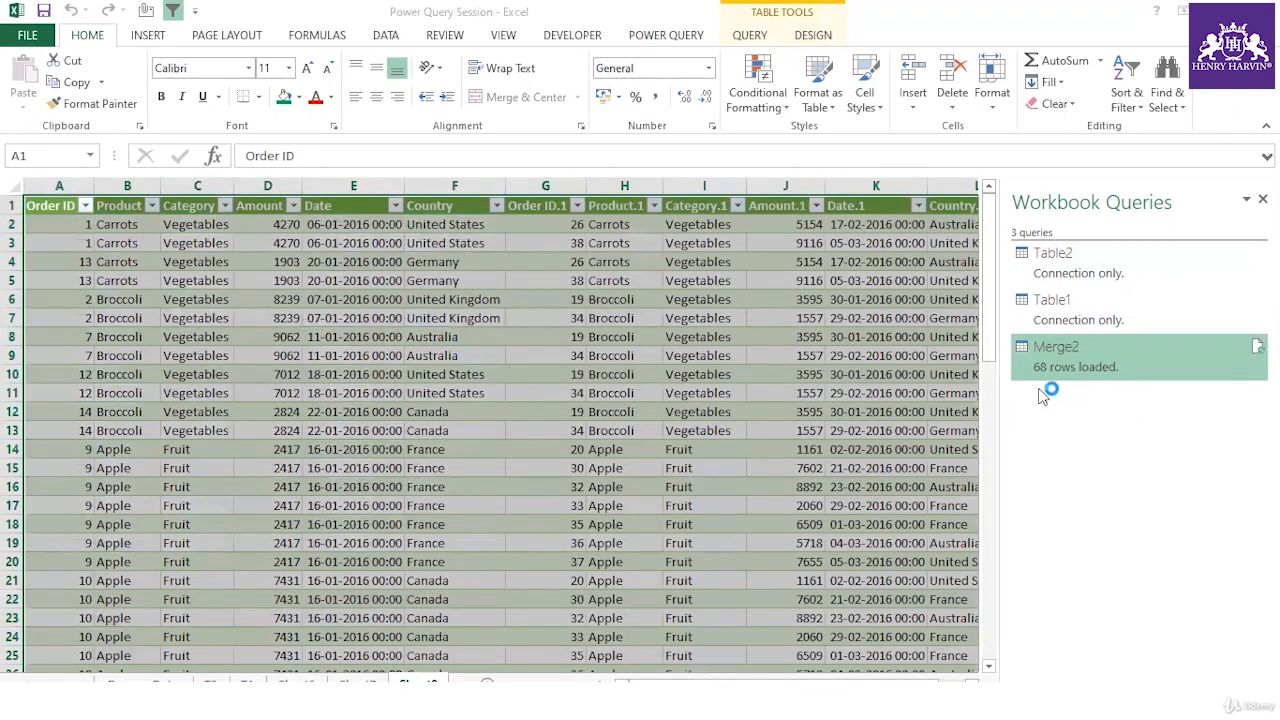
left_click(730, 407)
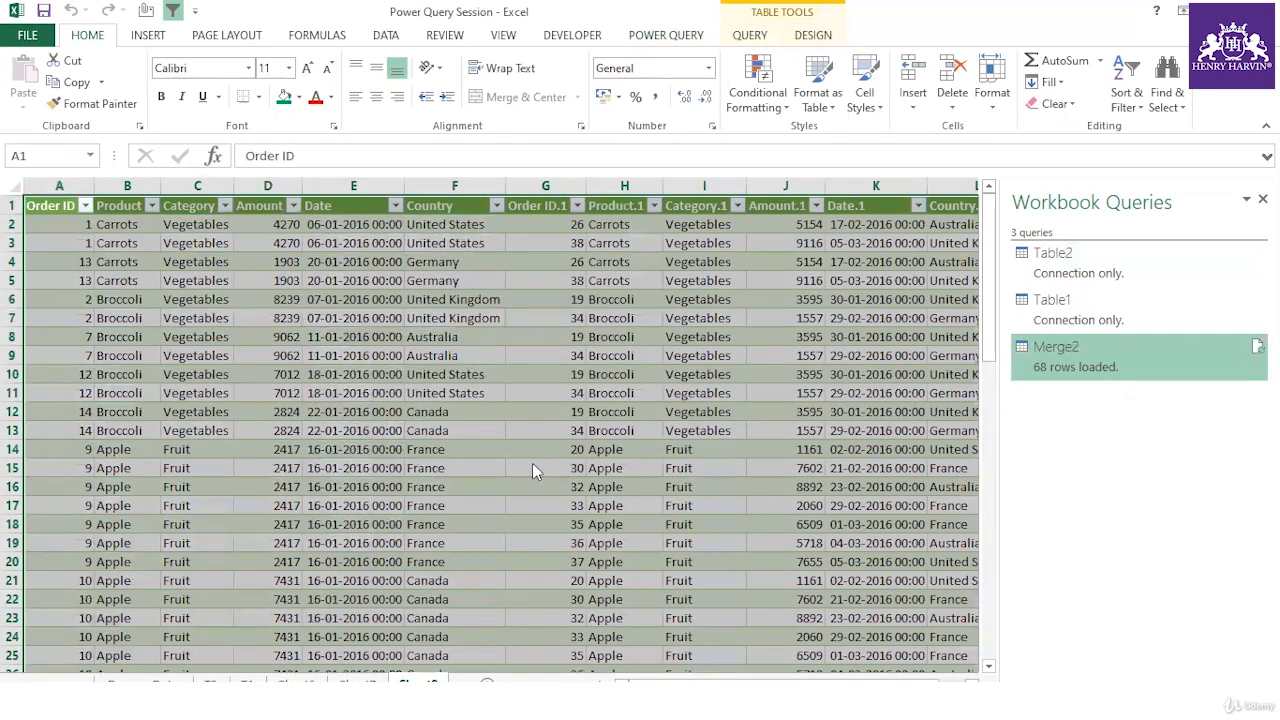
Delete the three worksheets that hold the leftover append and merge results, keeping the T1 and T2 sheets
left_click(518, 360)
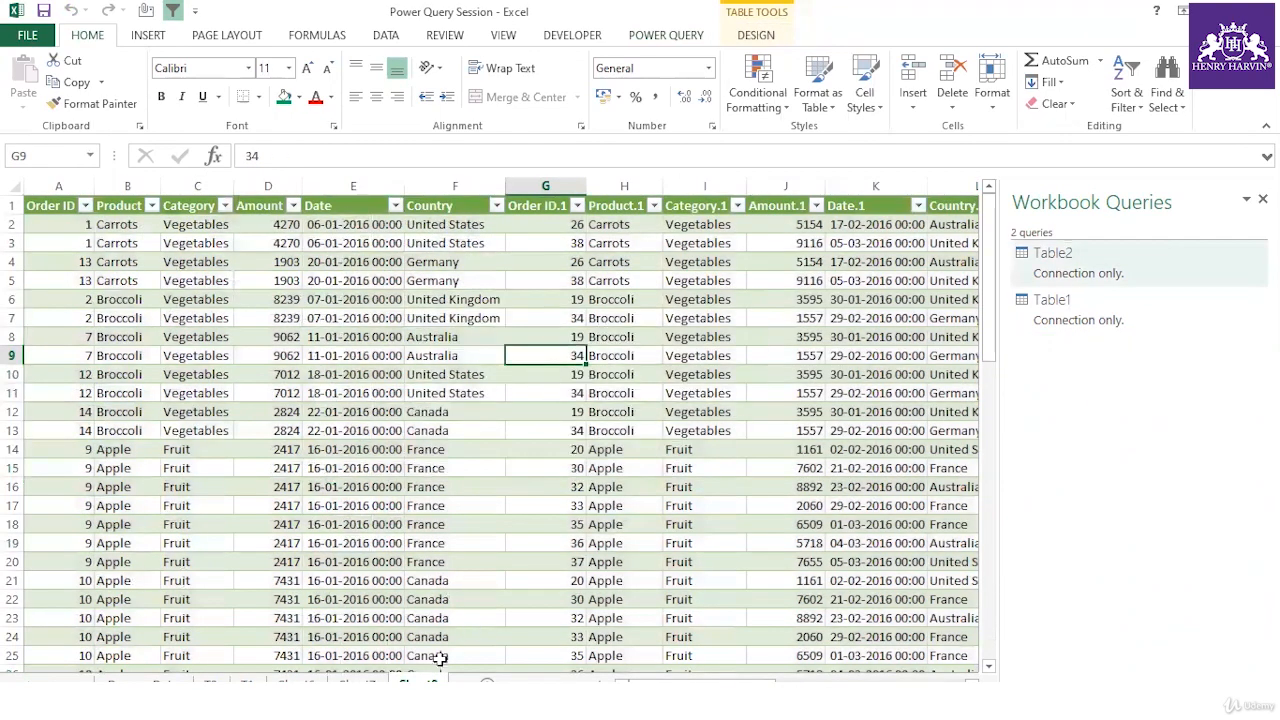
right_click(430, 683)
left_click(470, 487)
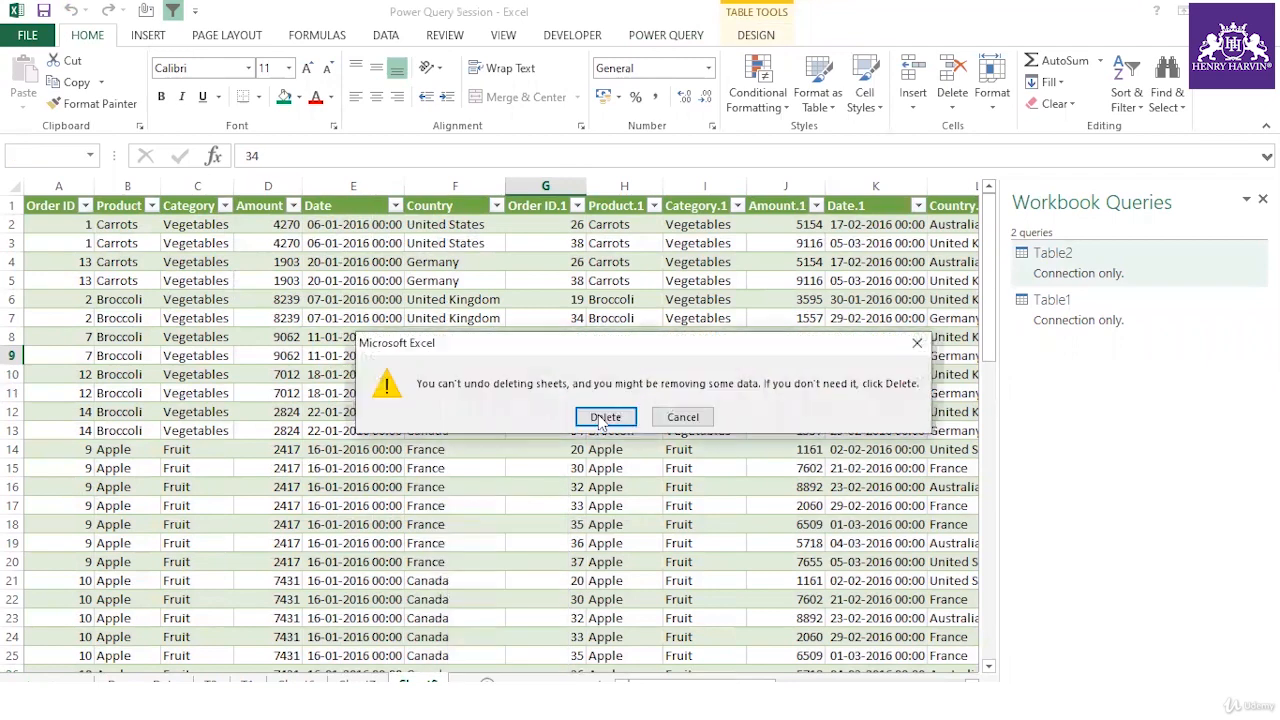
key("Return")
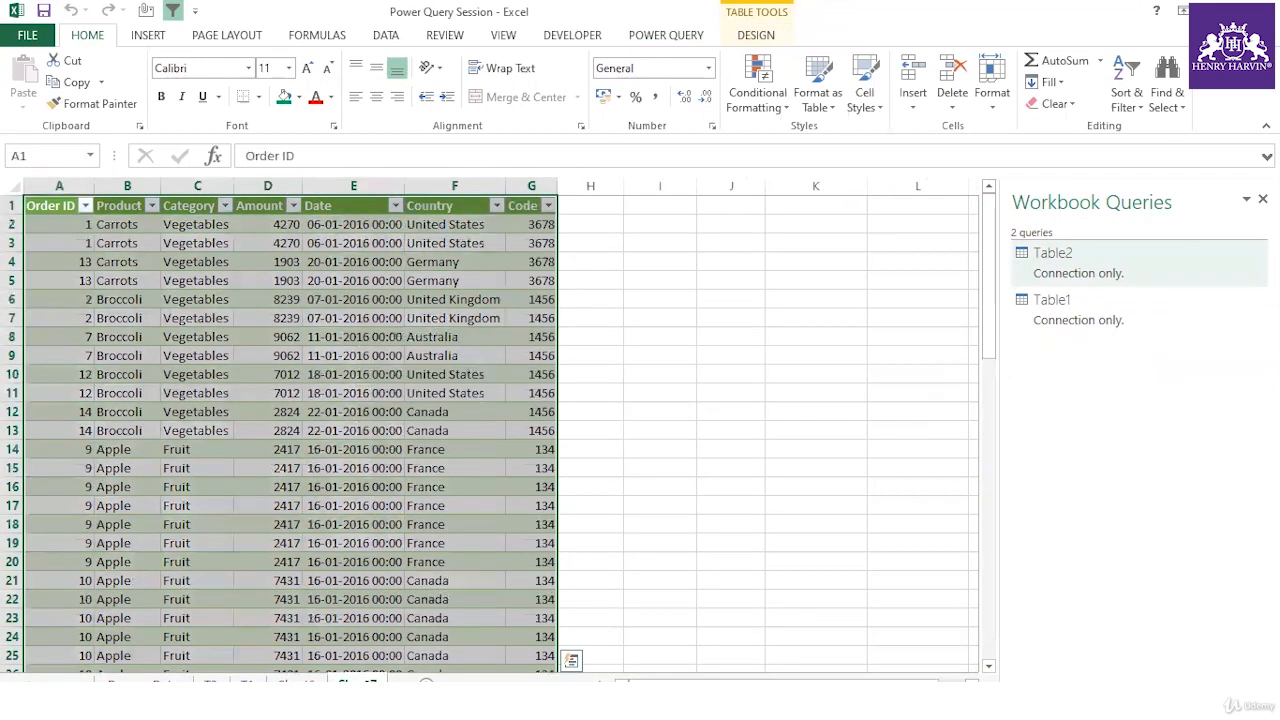
left_click(428, 543)
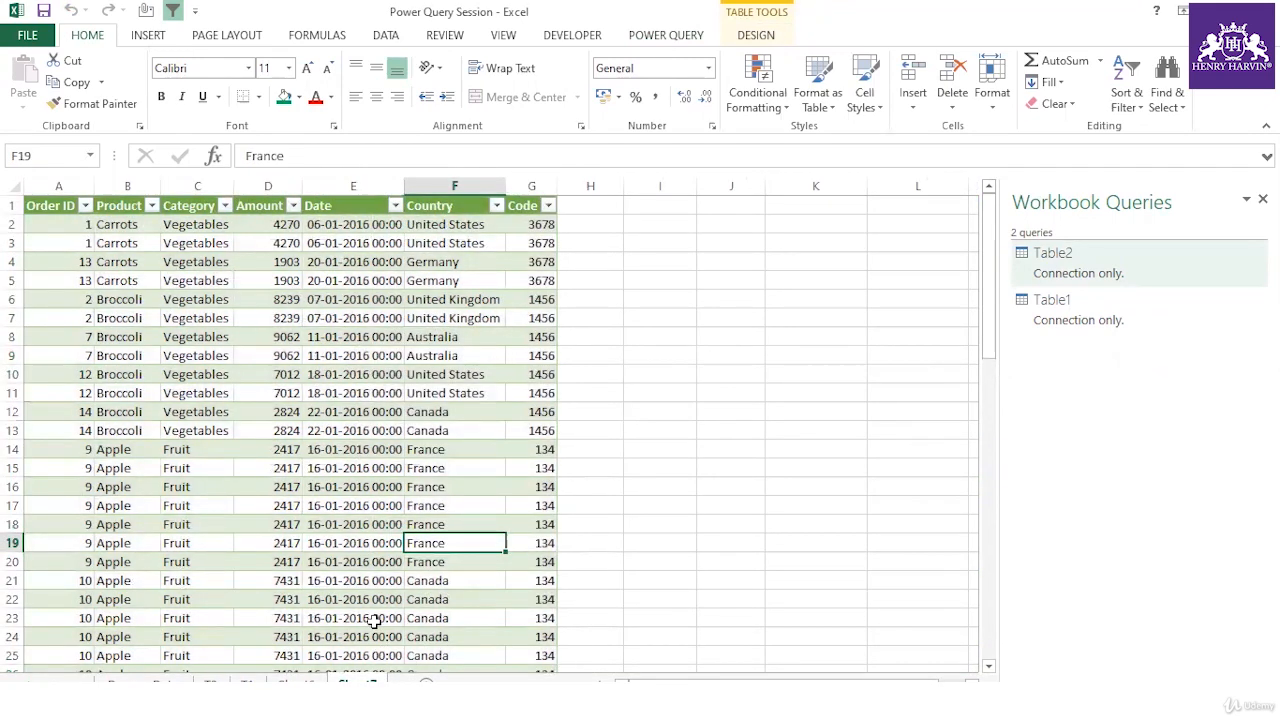
key("alt+e")
key("l")
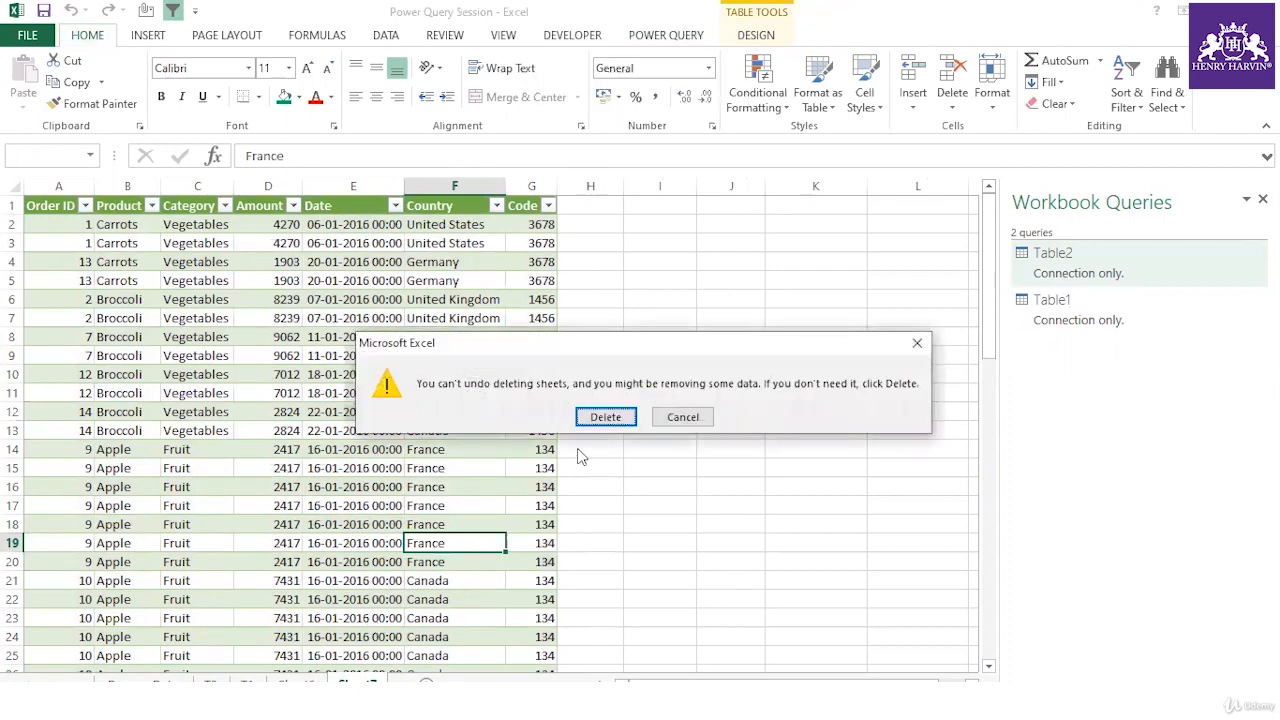
left_click(605, 417)
right_click(296, 682)
left_click(418, 490)
left_click(528, 417)
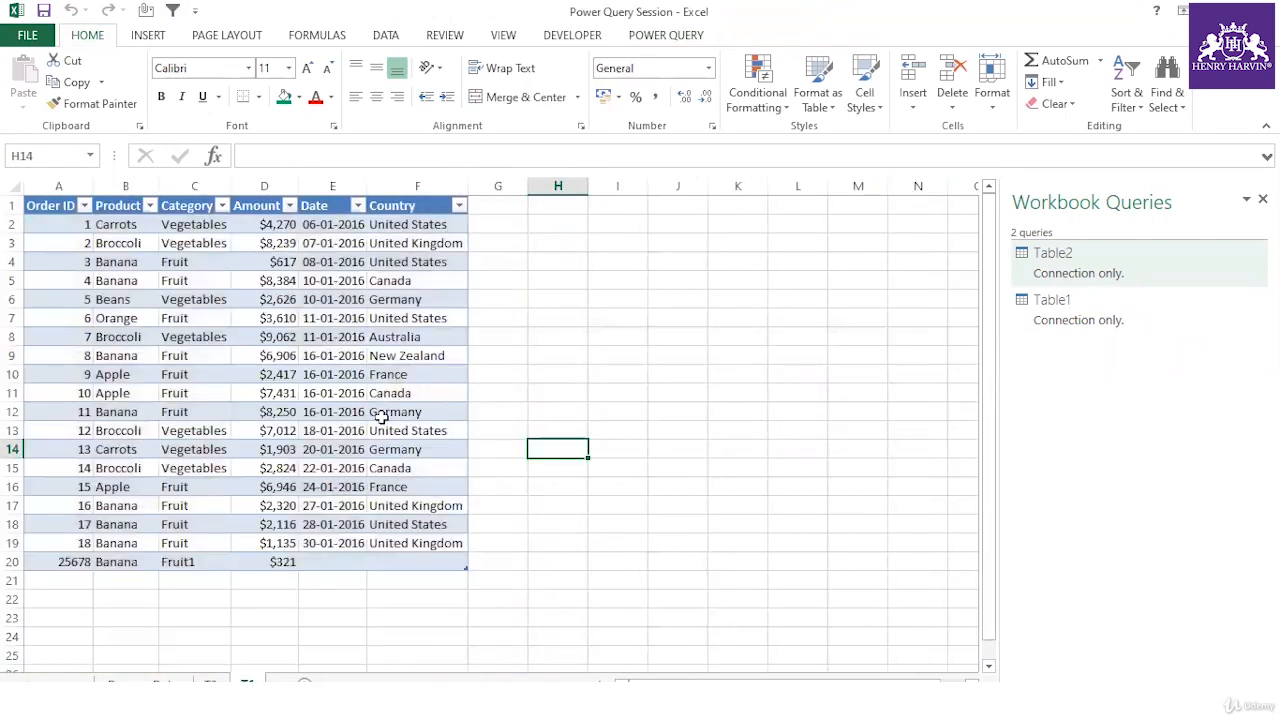
On the T2 sheet, copy the Order ID cells A6:A17 and fill them with green
left_click(211, 684)
left_click(248, 684)
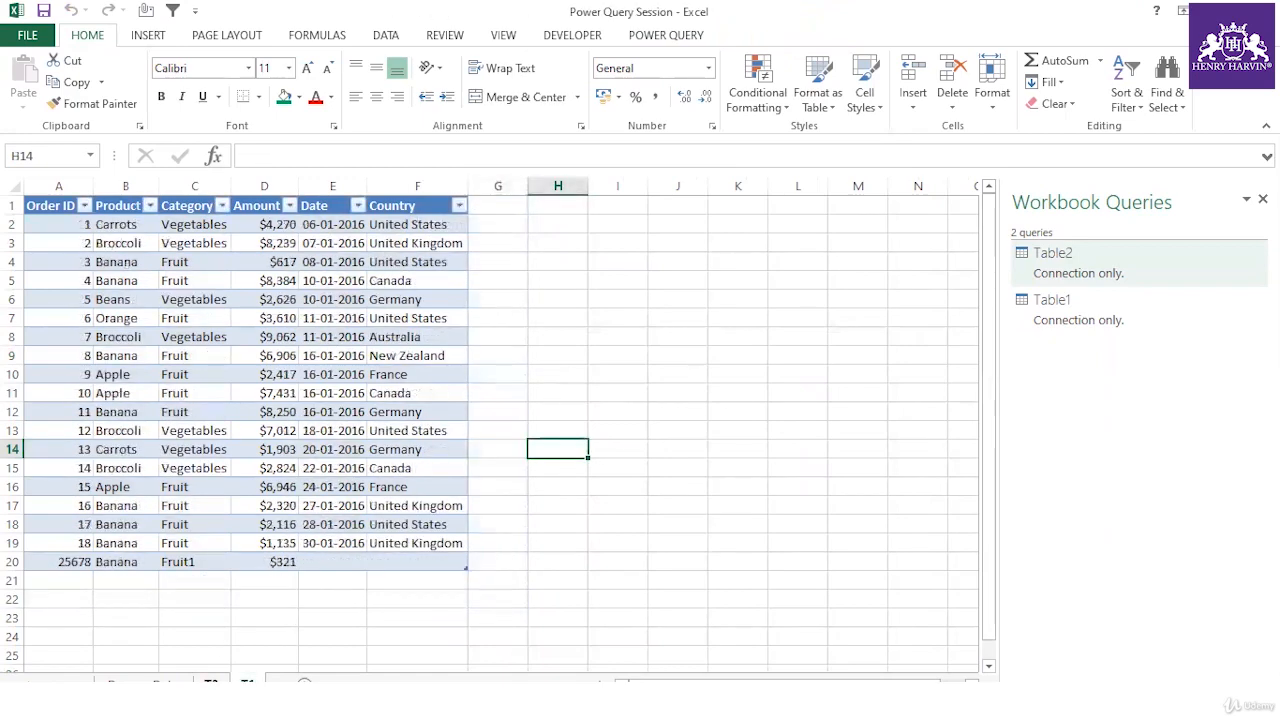
left_click(211, 684)
left_click(248, 684)
left_click(211, 684)
left_click_drag(62, 299, 72, 517)
key("ctrl+c")
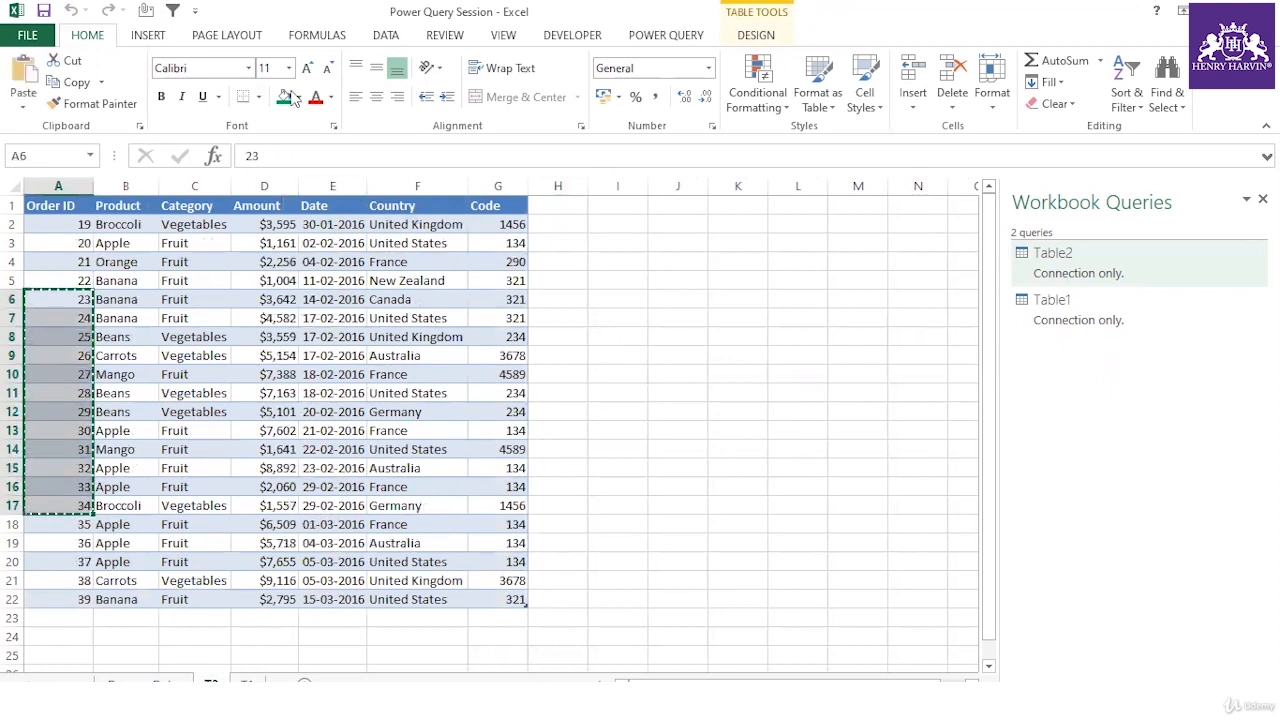
left_click(284, 96)
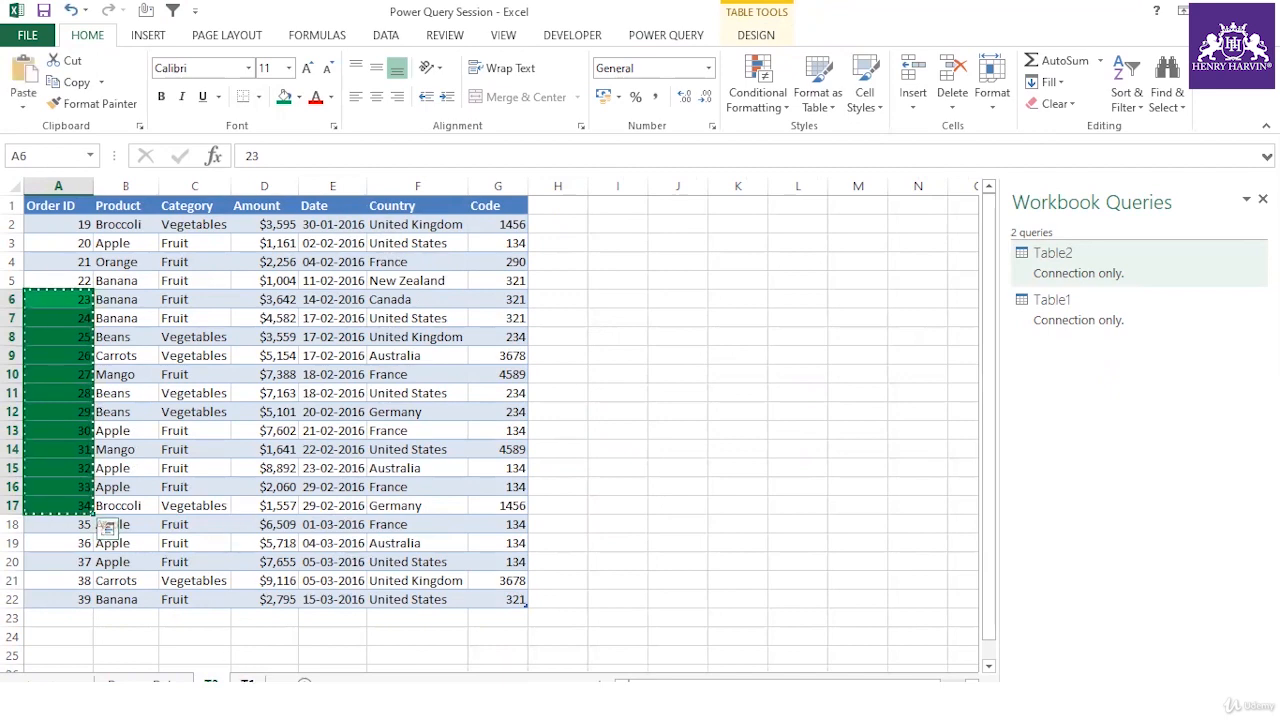
Paste the copied Order IDs over the Order ID column of the T1 sheet, starting at cell A3
left_click(247, 683)
left_click(66, 248)
key("ctrl+v")
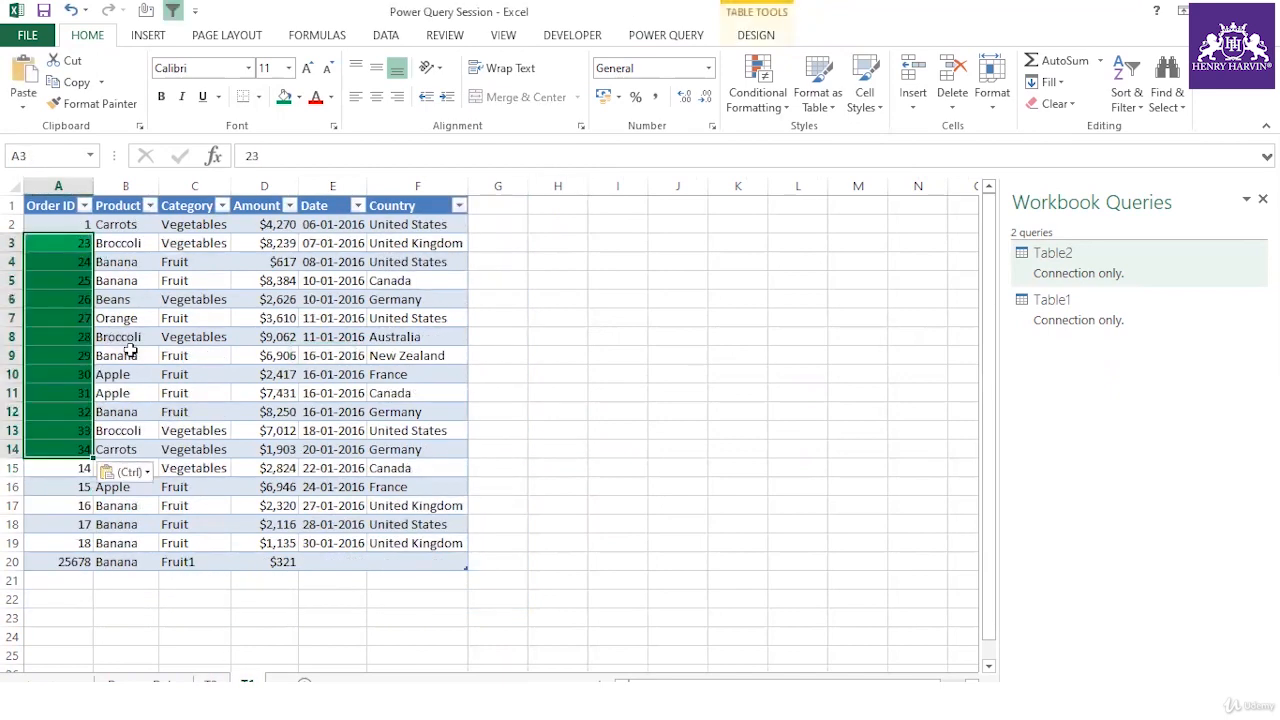
left_click(614, 429)
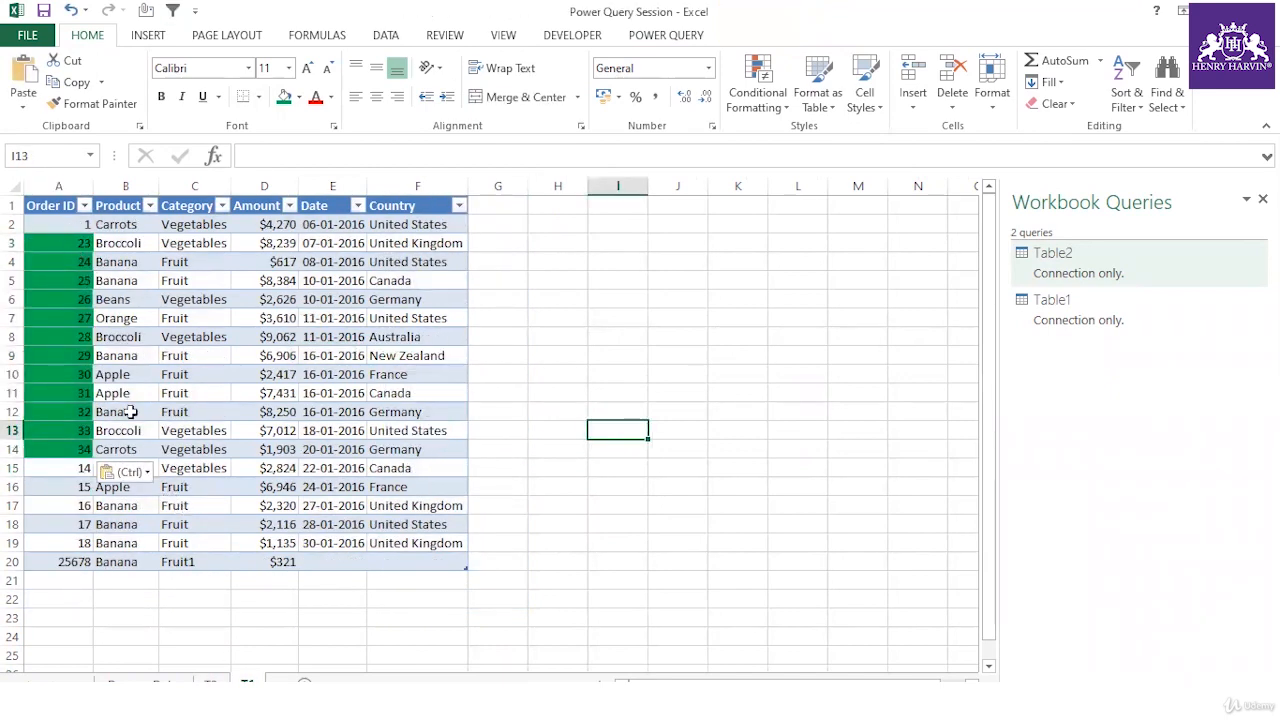
Check the table names on the T1 and T2 sheets and compare the green Order IDs shared by both tables
left_click(62, 279)
left_click(185, 299)
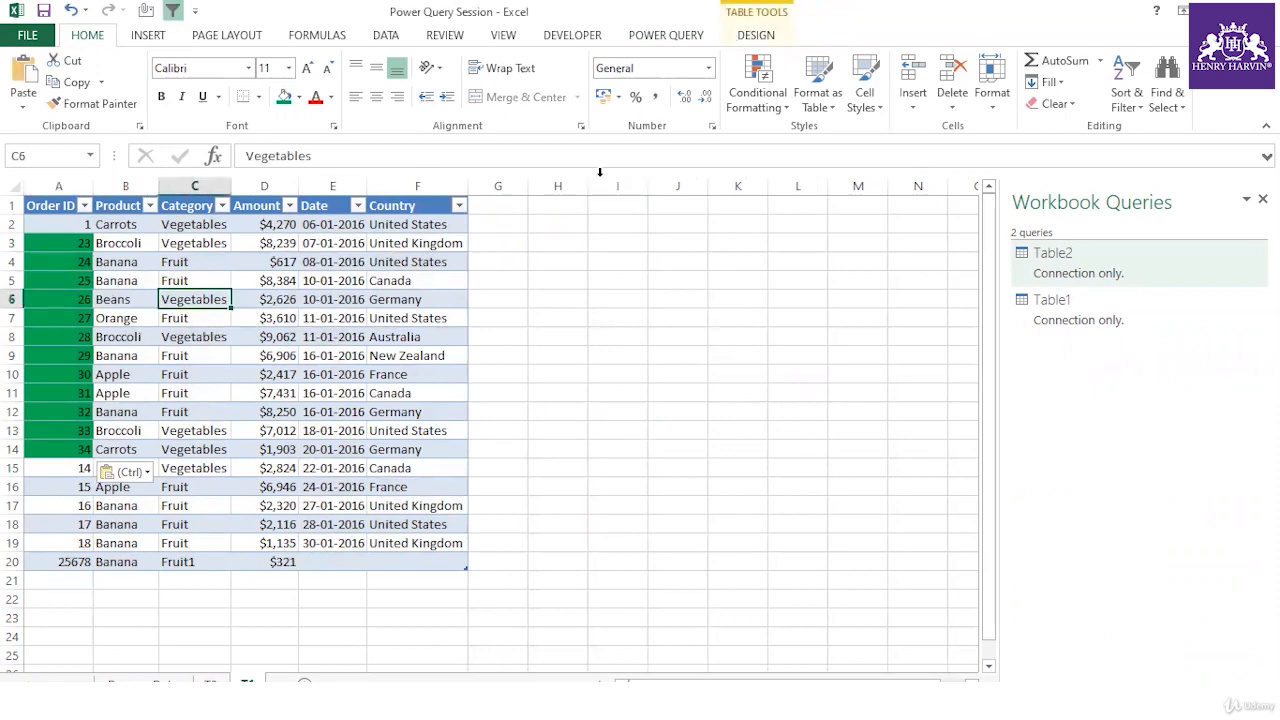
left_click(745, 38)
left_click(214, 336)
left_click(211, 682)
left_click(209, 374)
key("Escape")
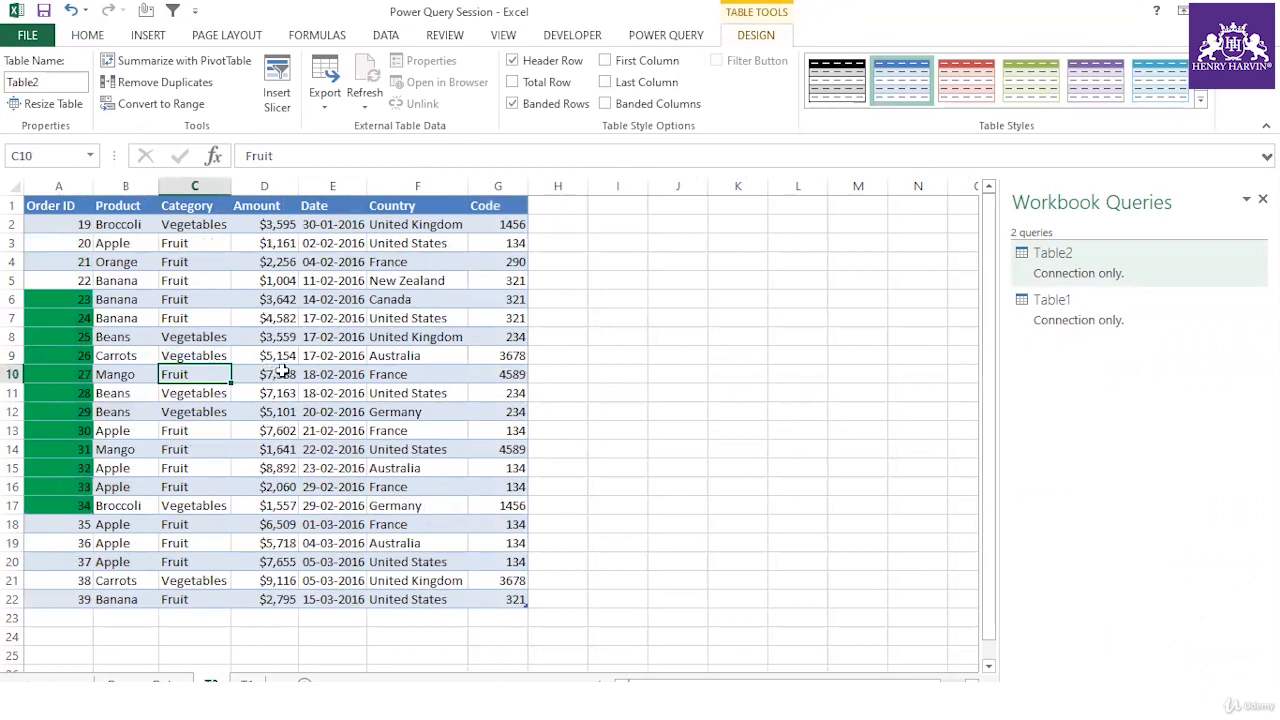
left_click(260, 373)
left_click(247, 682)
left_click(265, 243)
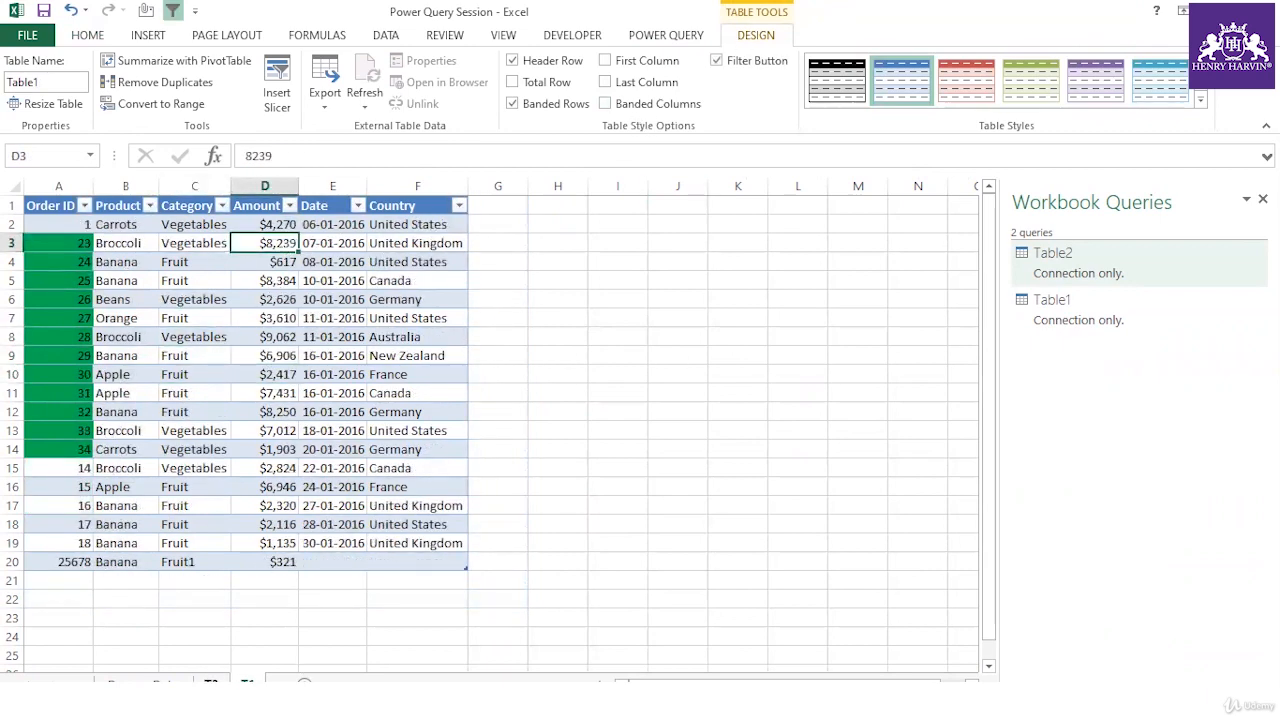
left_click(211, 682)
left_click(198, 415)
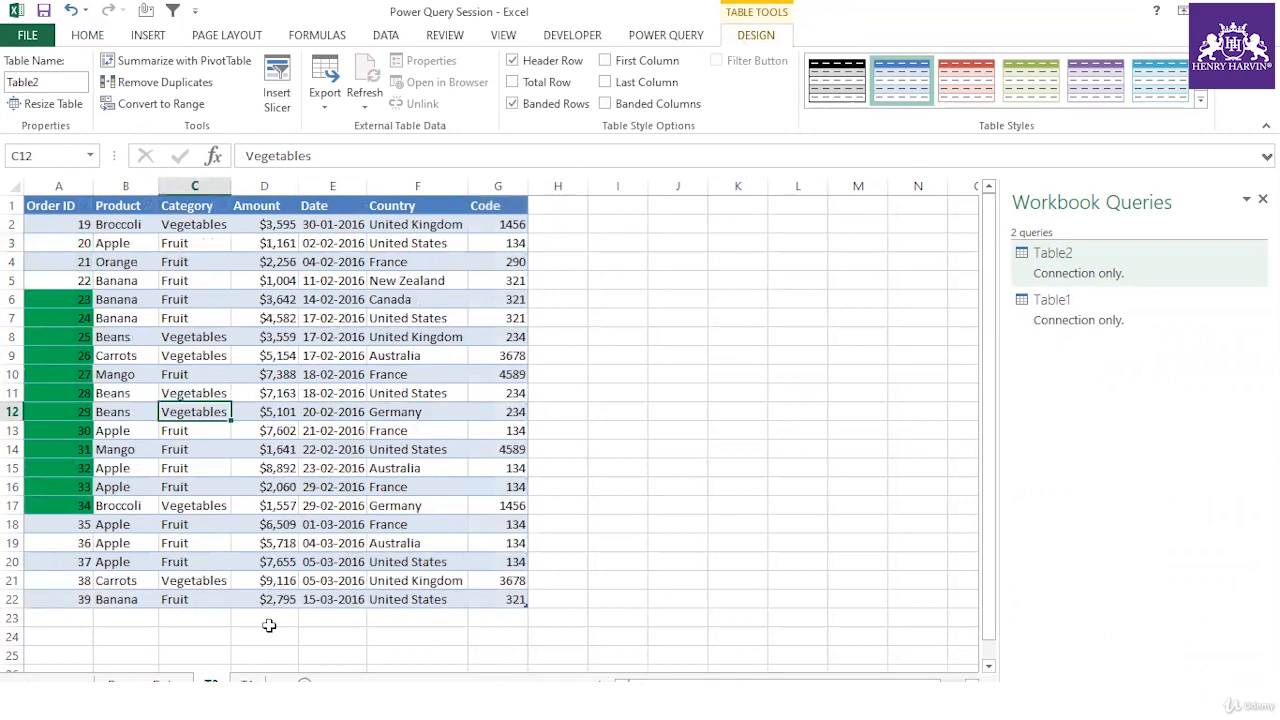
key("ctrl+Page_Down")
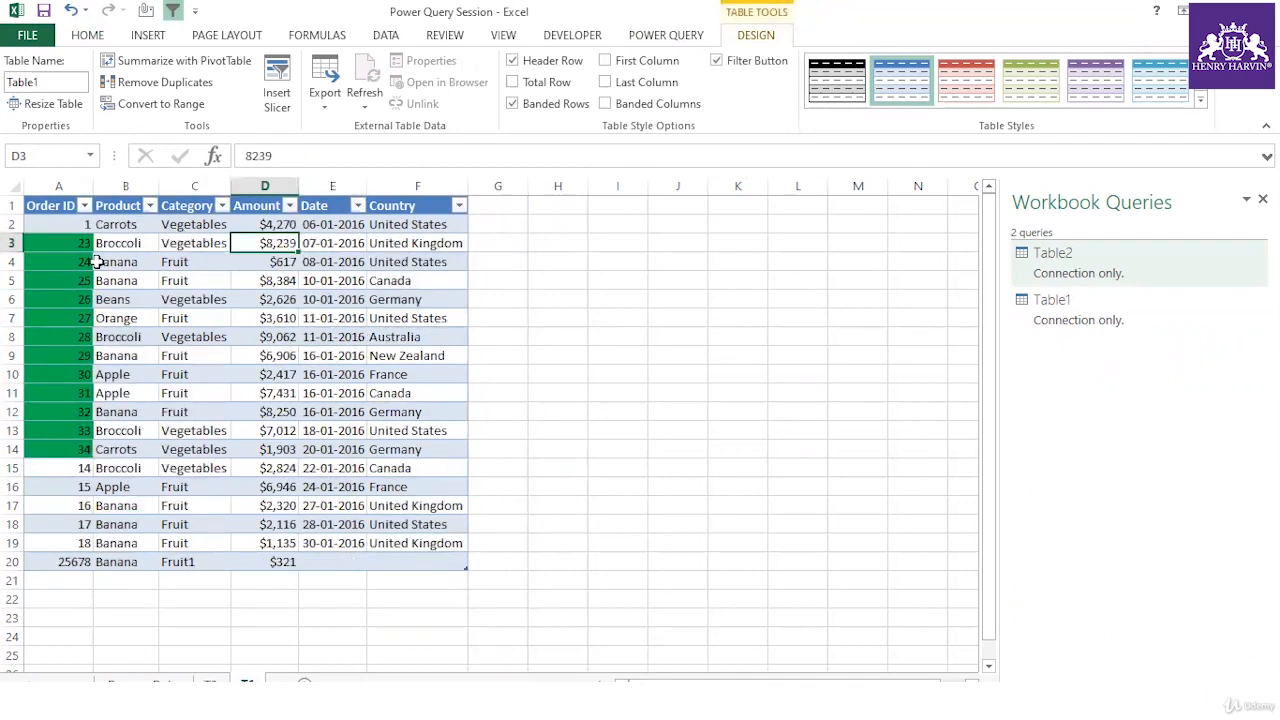
left_click_drag(63, 245, 57, 446)
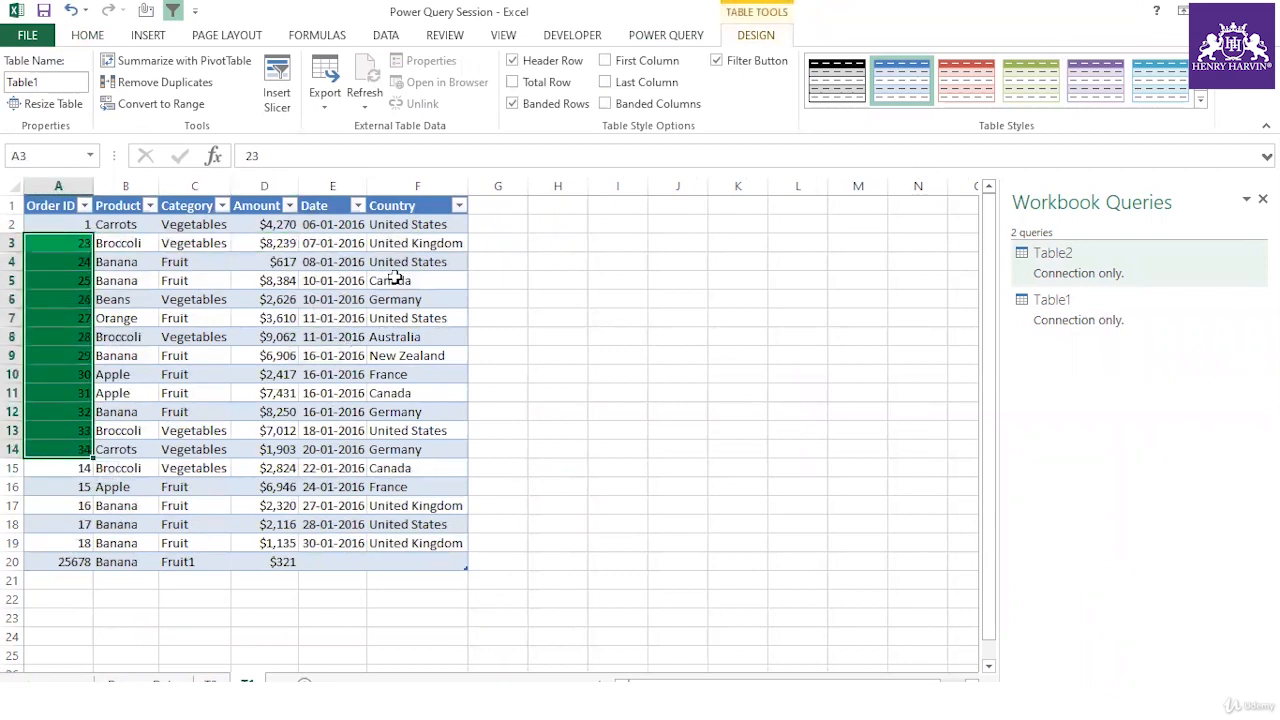
left_click(190, 317)
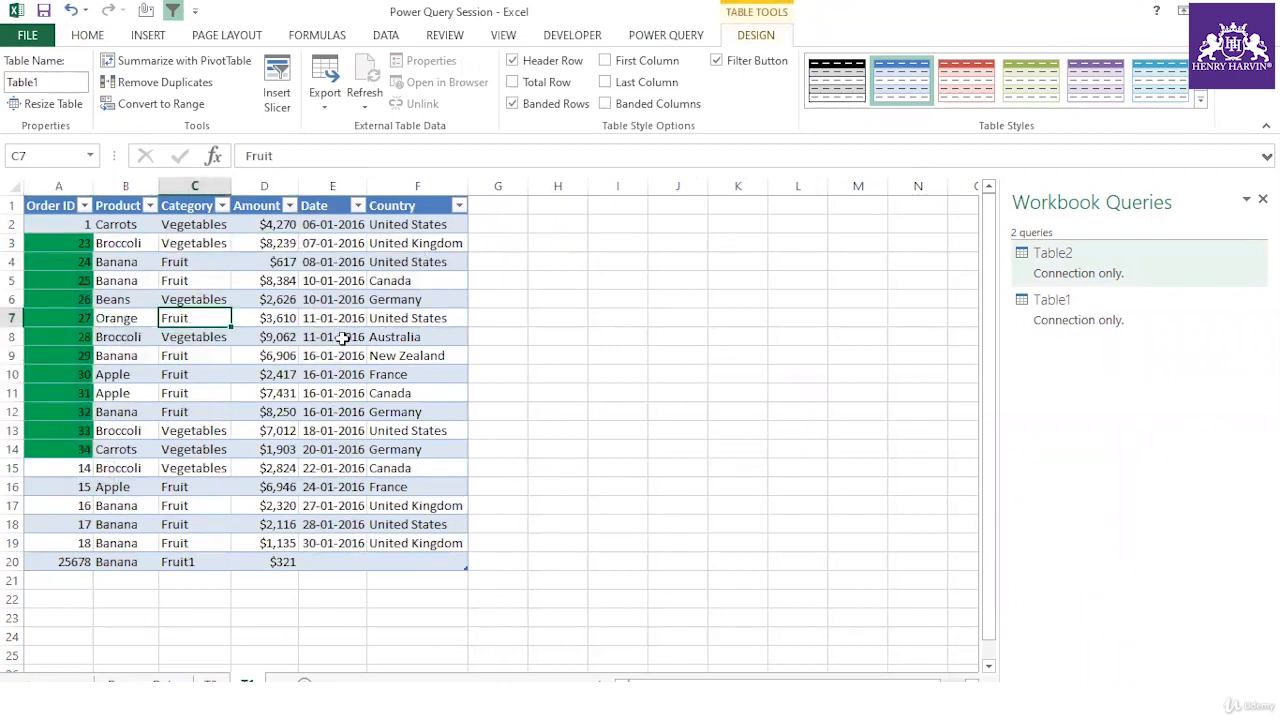
Start a Power Query merge of Table1 with Table2, matching on the Order ID column in both tables
left_click(670, 37)
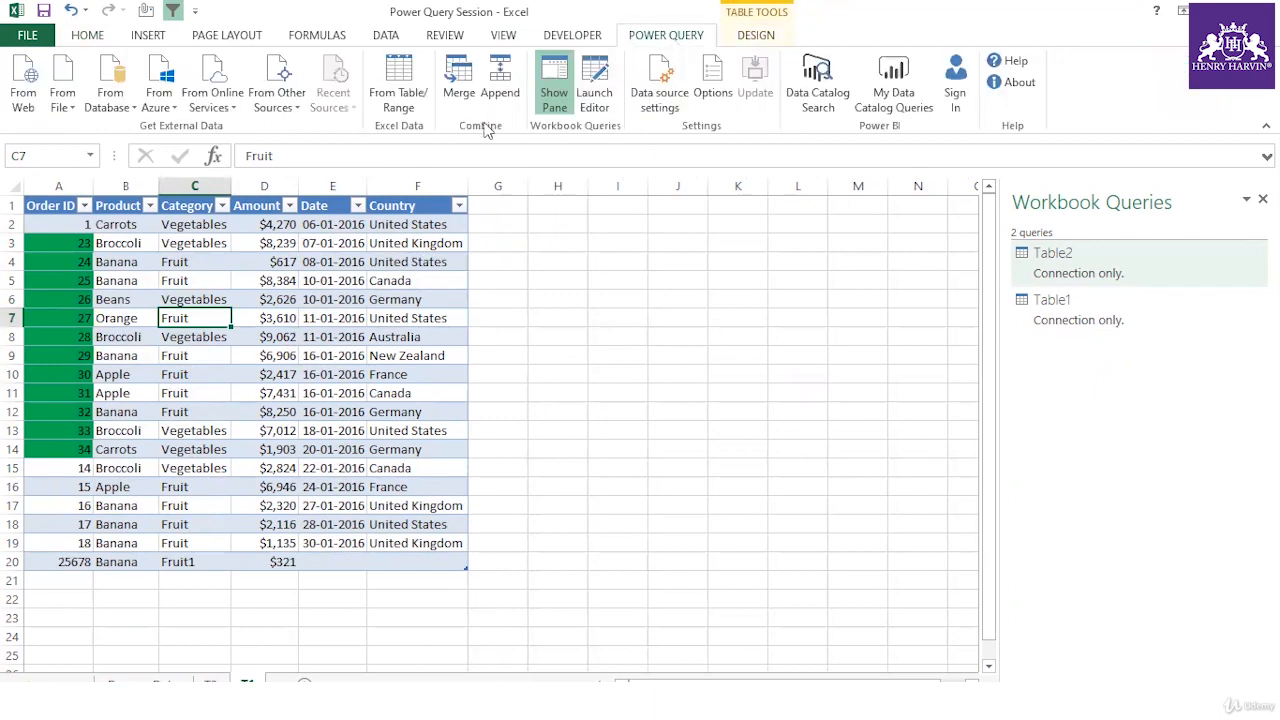
left_click(459, 90)
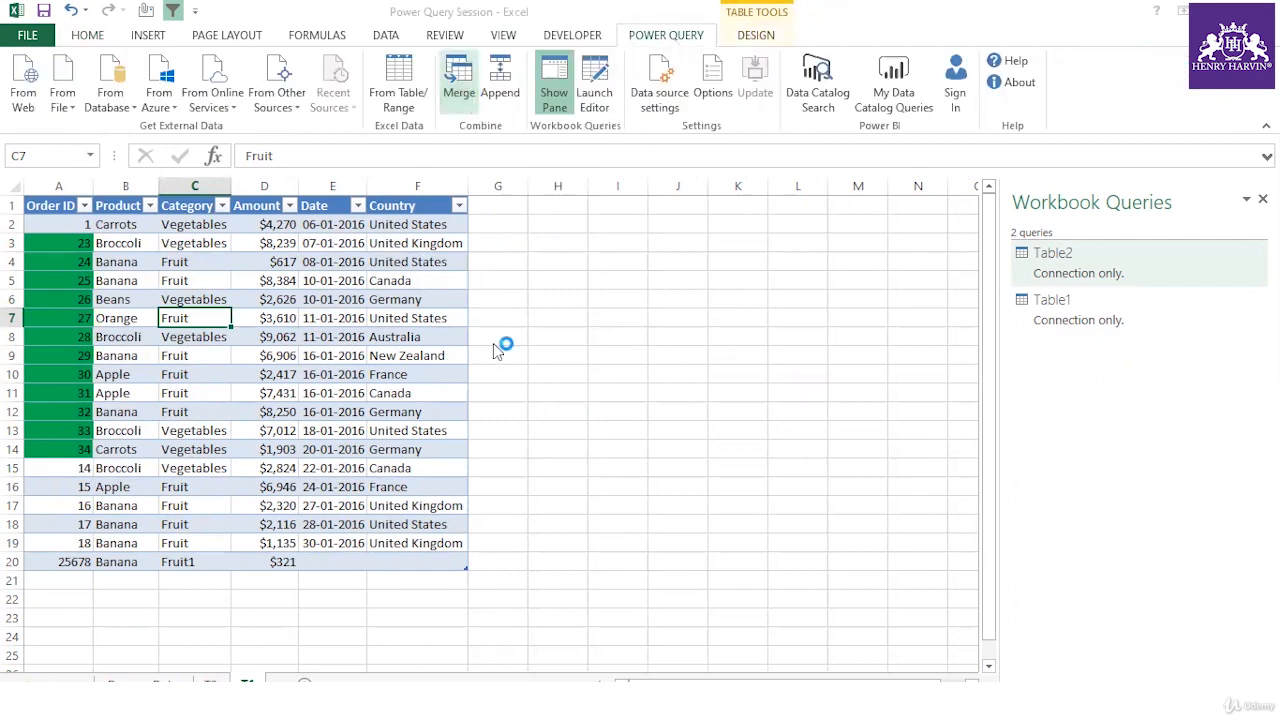
left_click(548, 186)
left_click(386, 205)
left_click(537, 366)
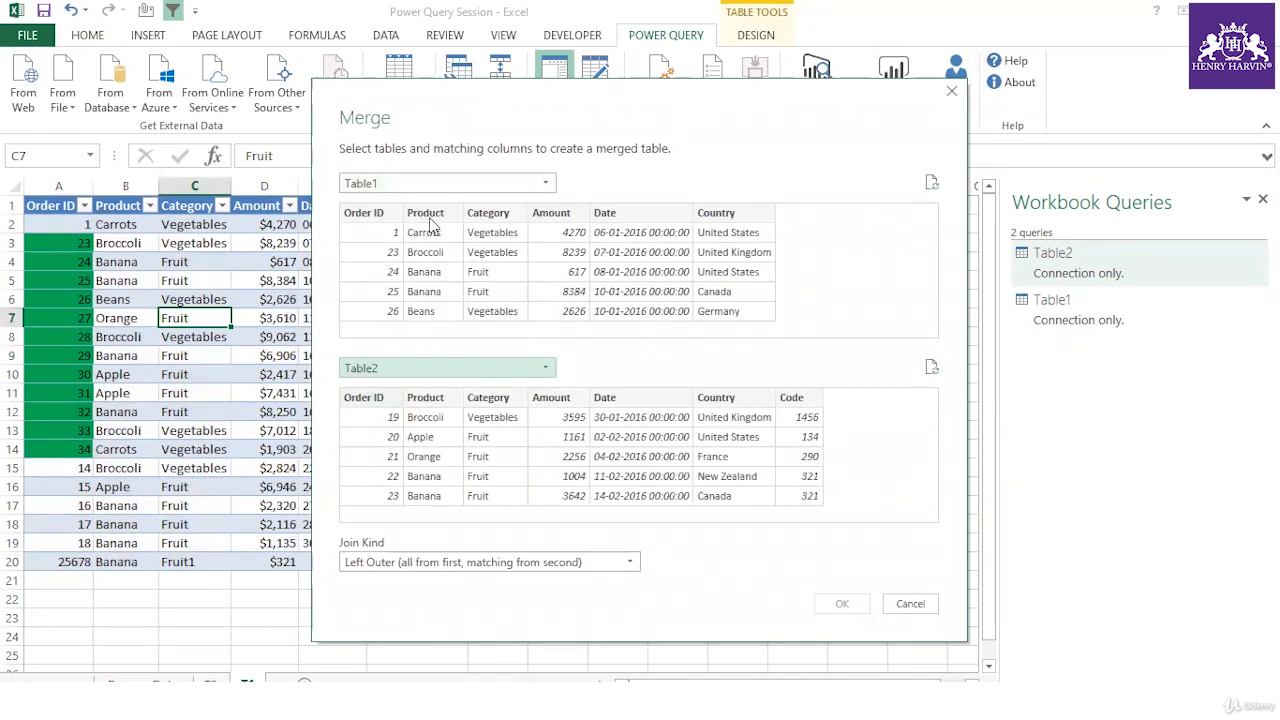
left_click(388, 216)
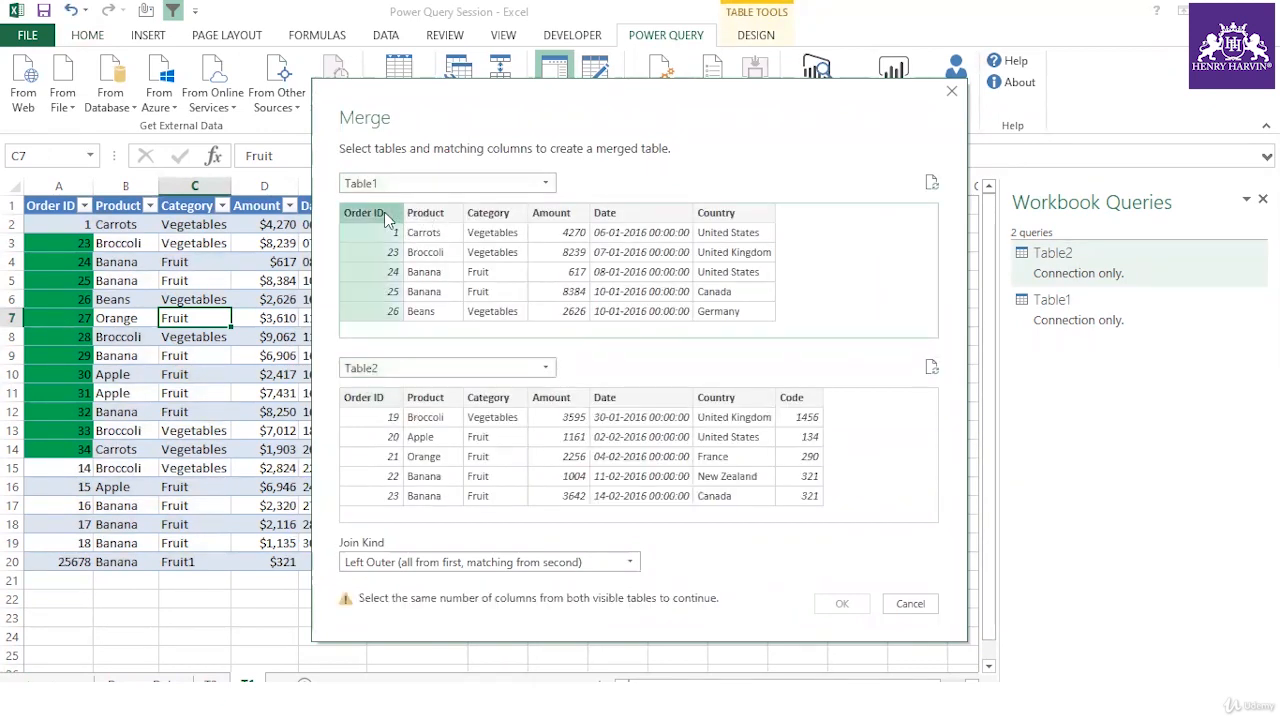
left_click(375, 398)
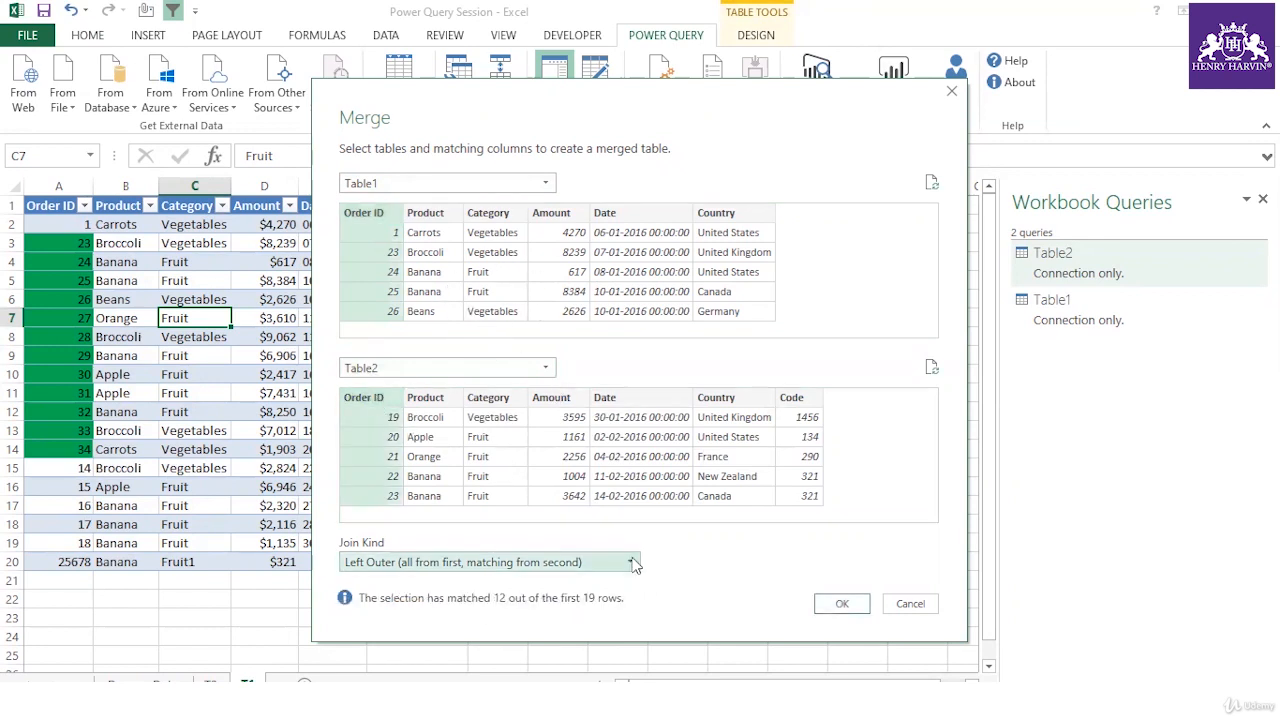
Keep the join kind as Left Outer (all from first, matching from second) and create the merged query
left_click(500, 563)
left_click(424, 586)
left_click(856, 608)
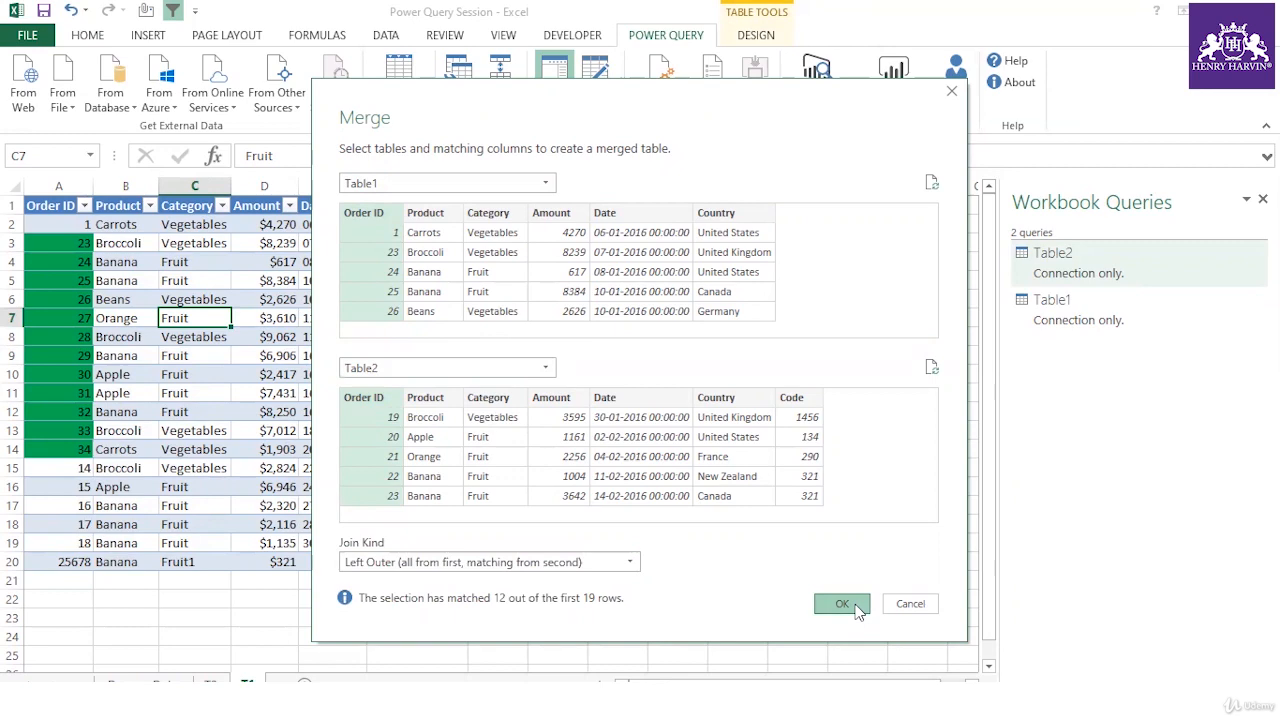
left_click(842, 604)
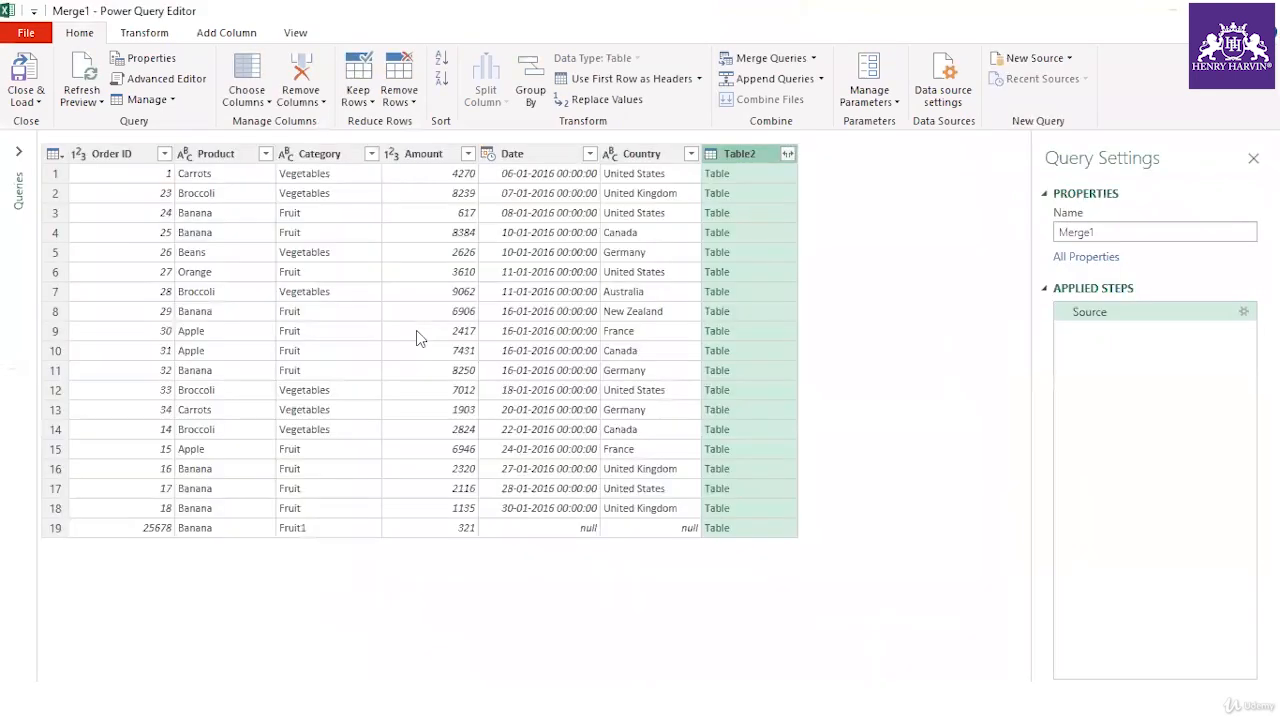
Expand the Table2 column with all its columns, without using the original column name as prefix
left_click(788, 153)
left_click(530, 388)
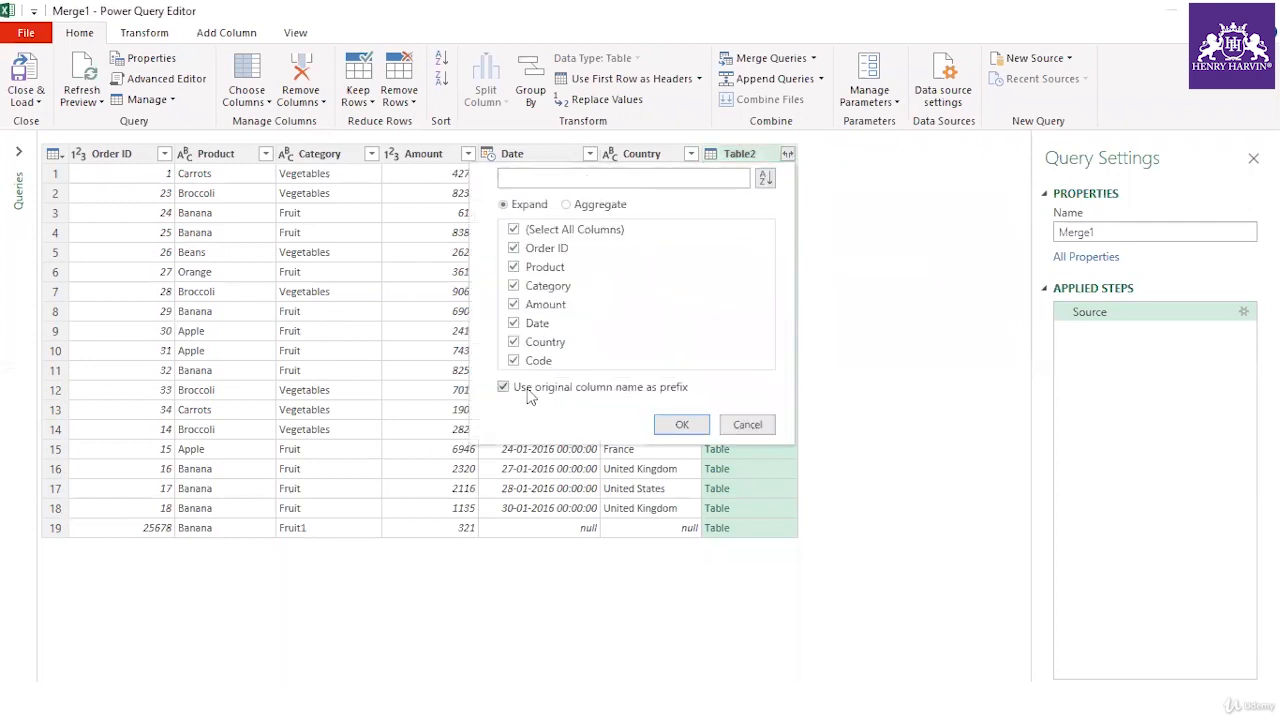
left_click(686, 429)
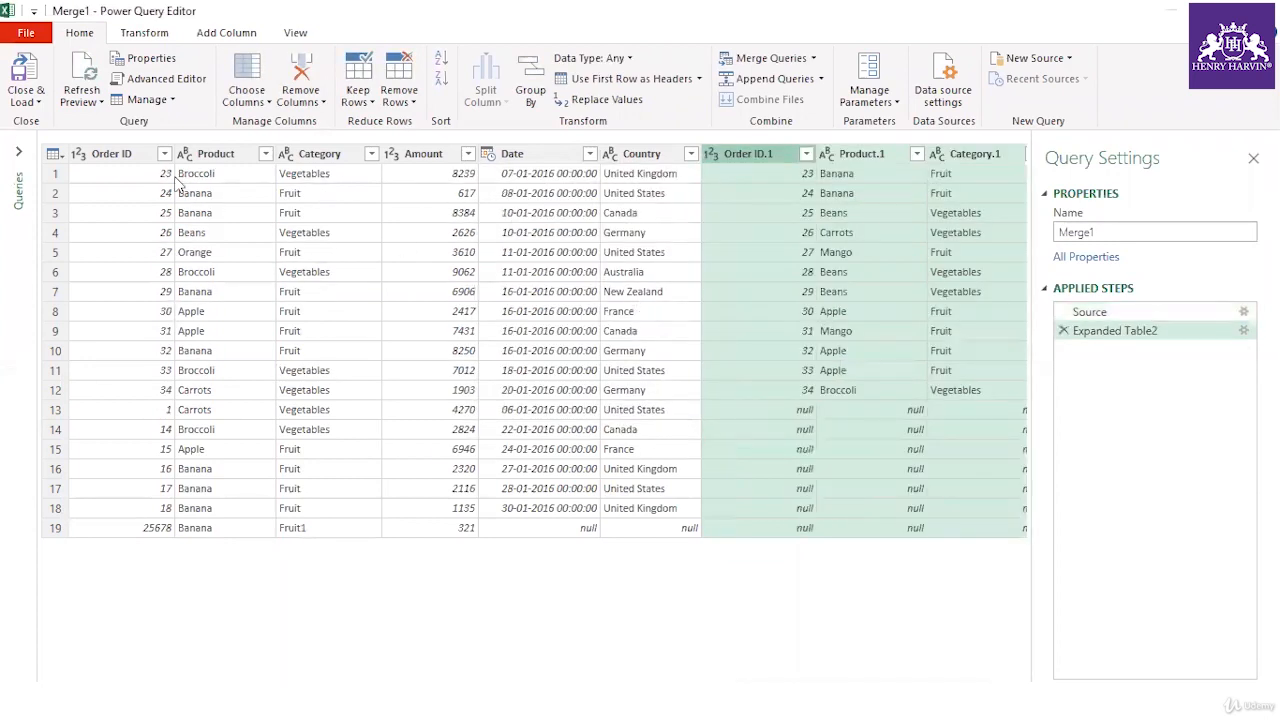
Remove the repeated Table2 columns from Order ID.1 through Country.1 from the merged query, leaving only its Code column
scroll(548, 340, "right", 10)
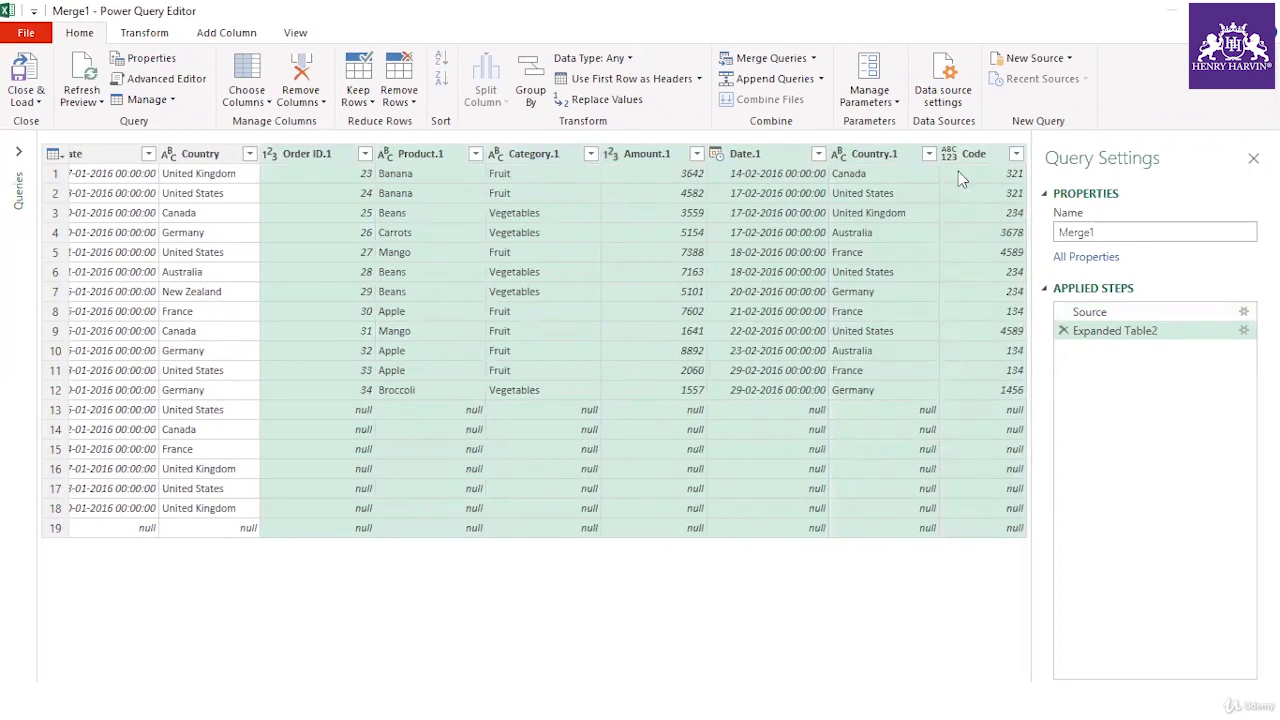
left_click(325, 155)
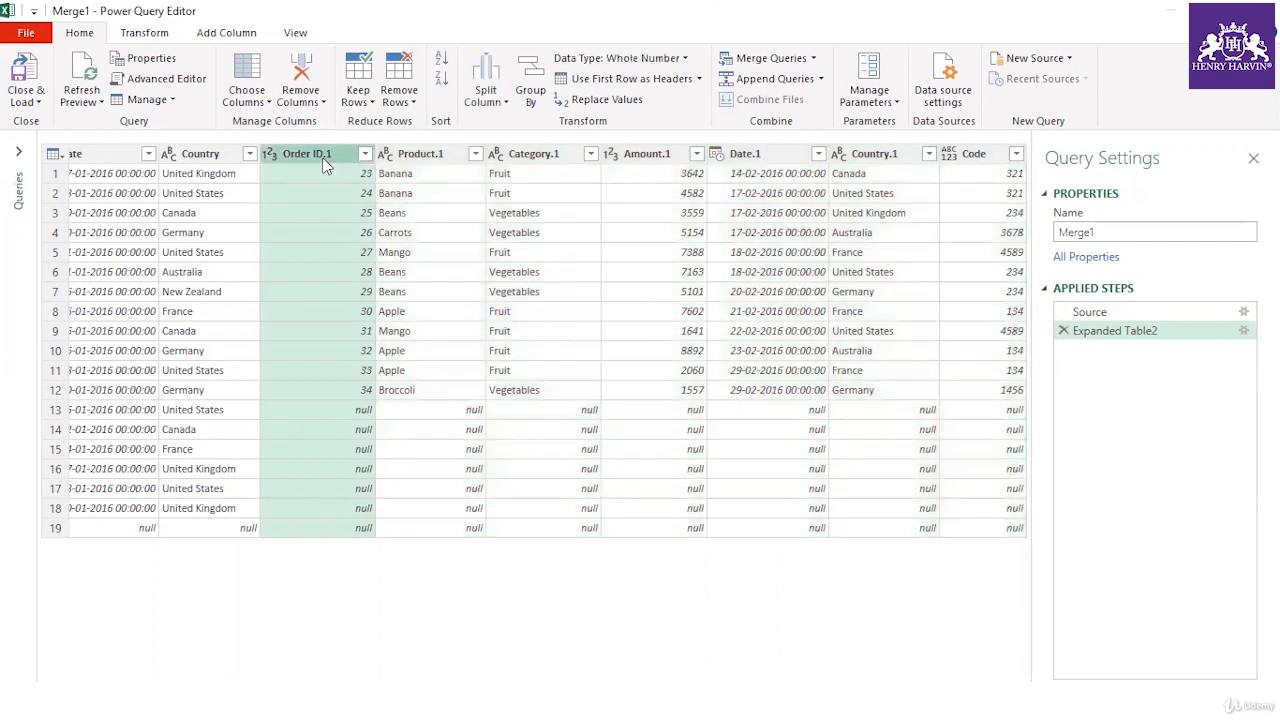
left_click(881, 156, "ctrl")
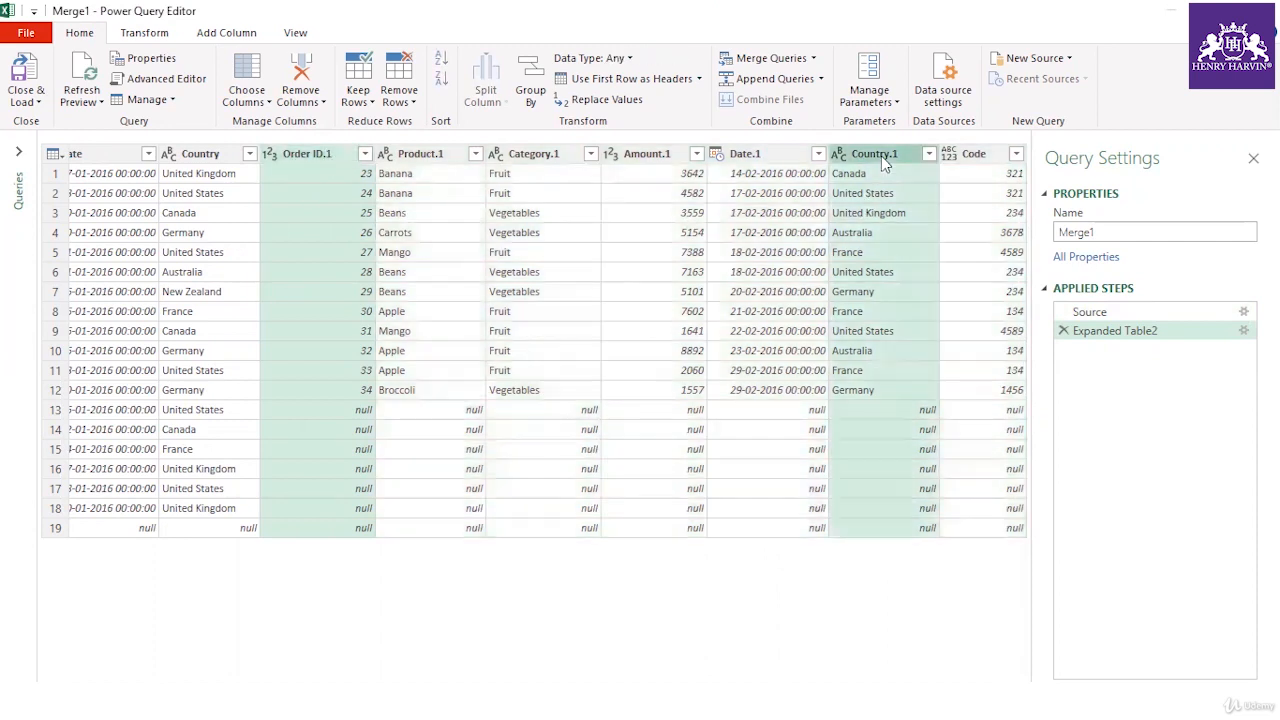
left_click(343, 157)
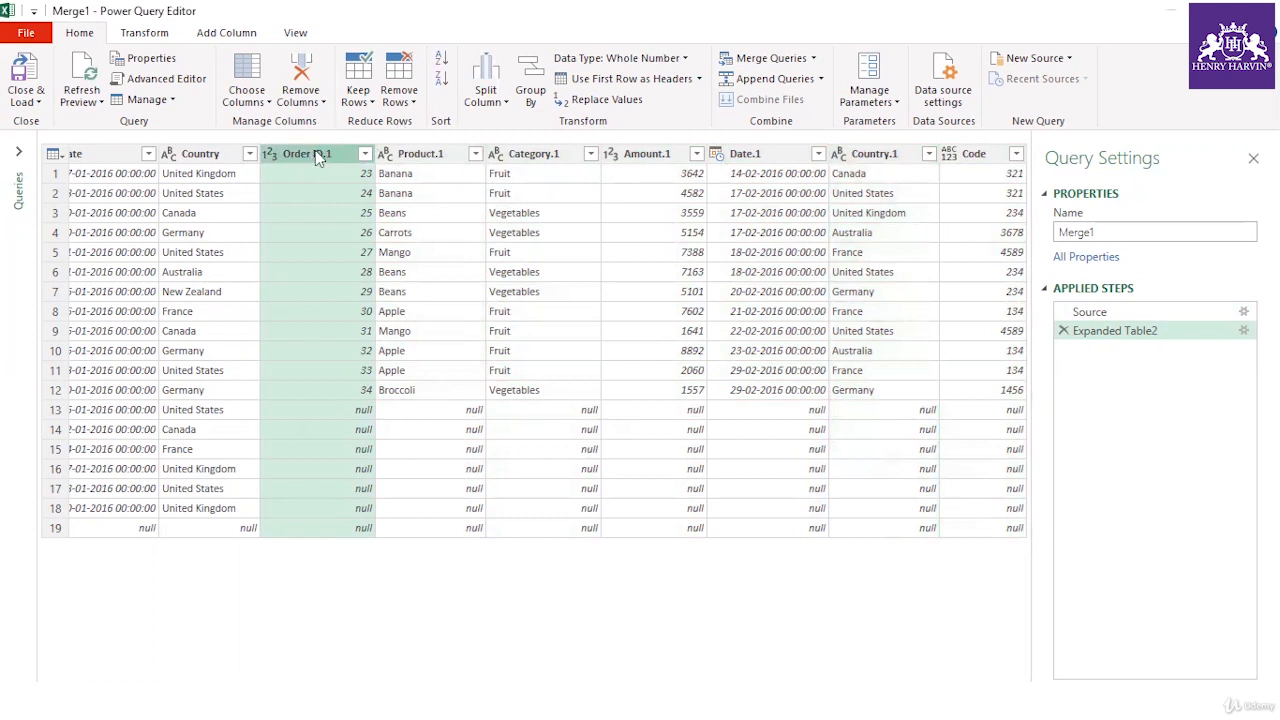
left_click(864, 156, "shift")
right_click(864, 156)
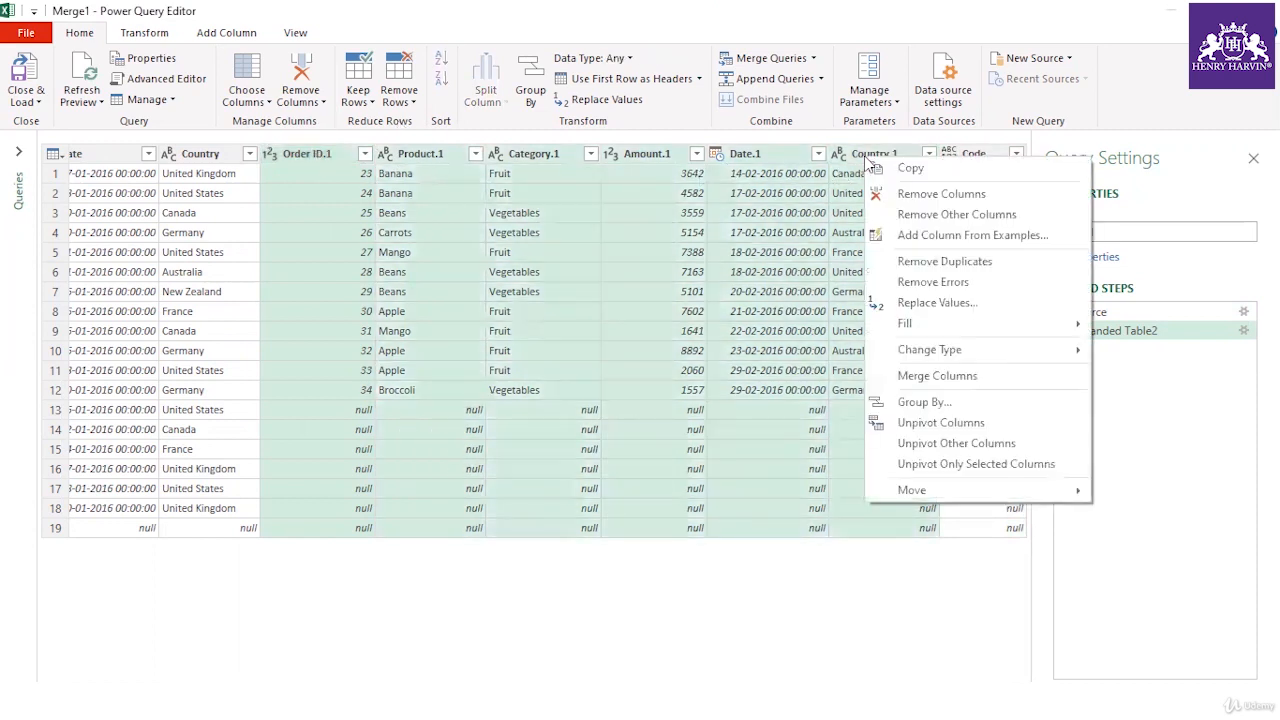
left_click(893, 193)
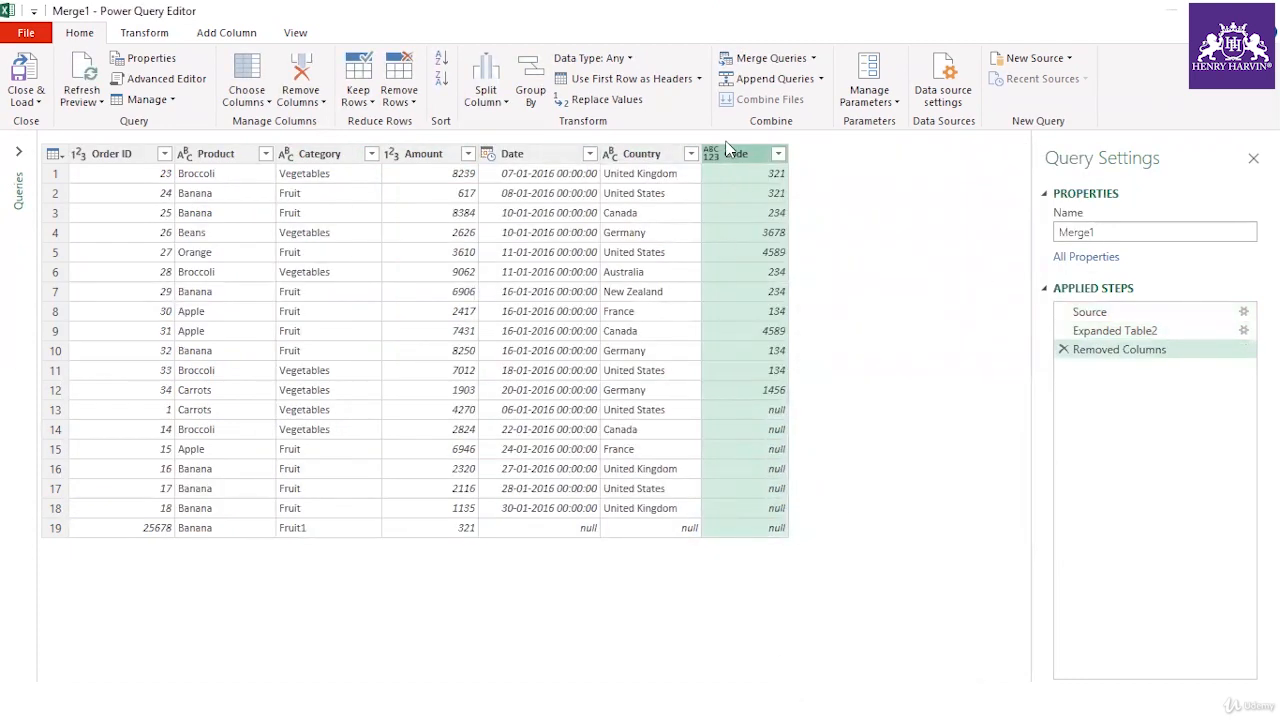
Close the query editor keeping the changes, load the merged result into a worksheet, and select the loaded table
left_click(1257, 10)
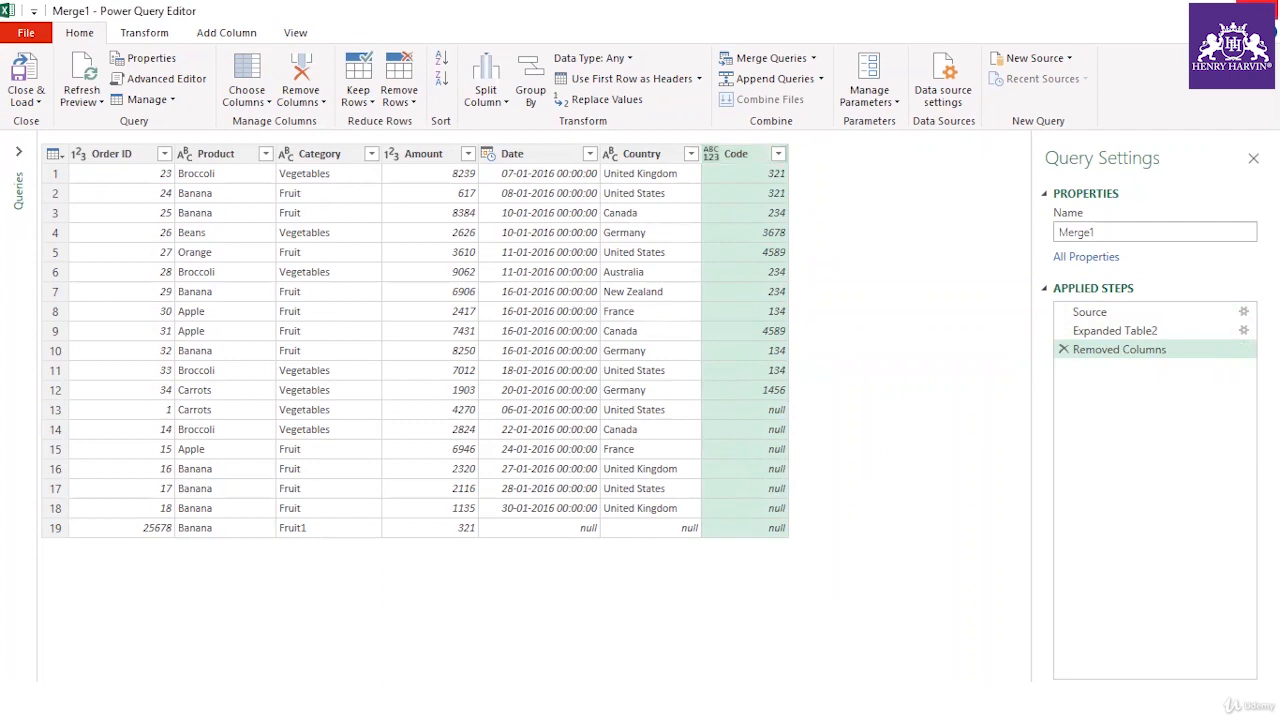
left_click(667, 398)
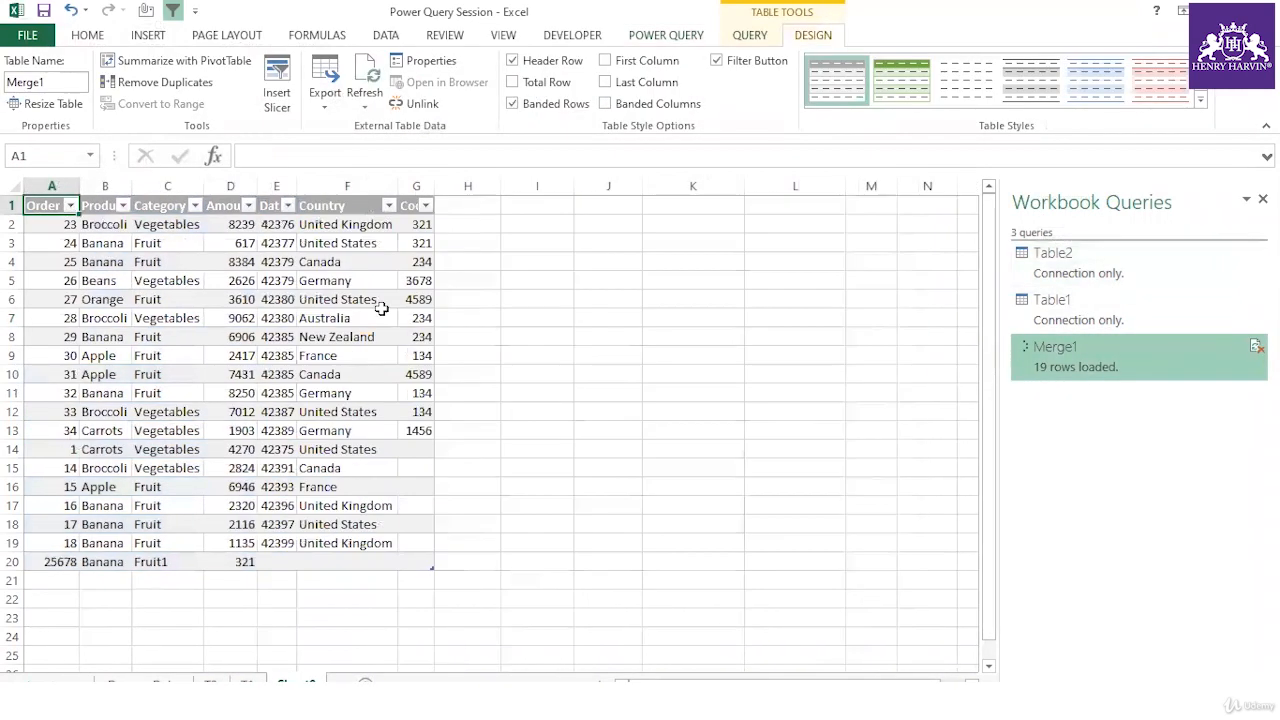
left_click_drag(58, 205, 542, 561)
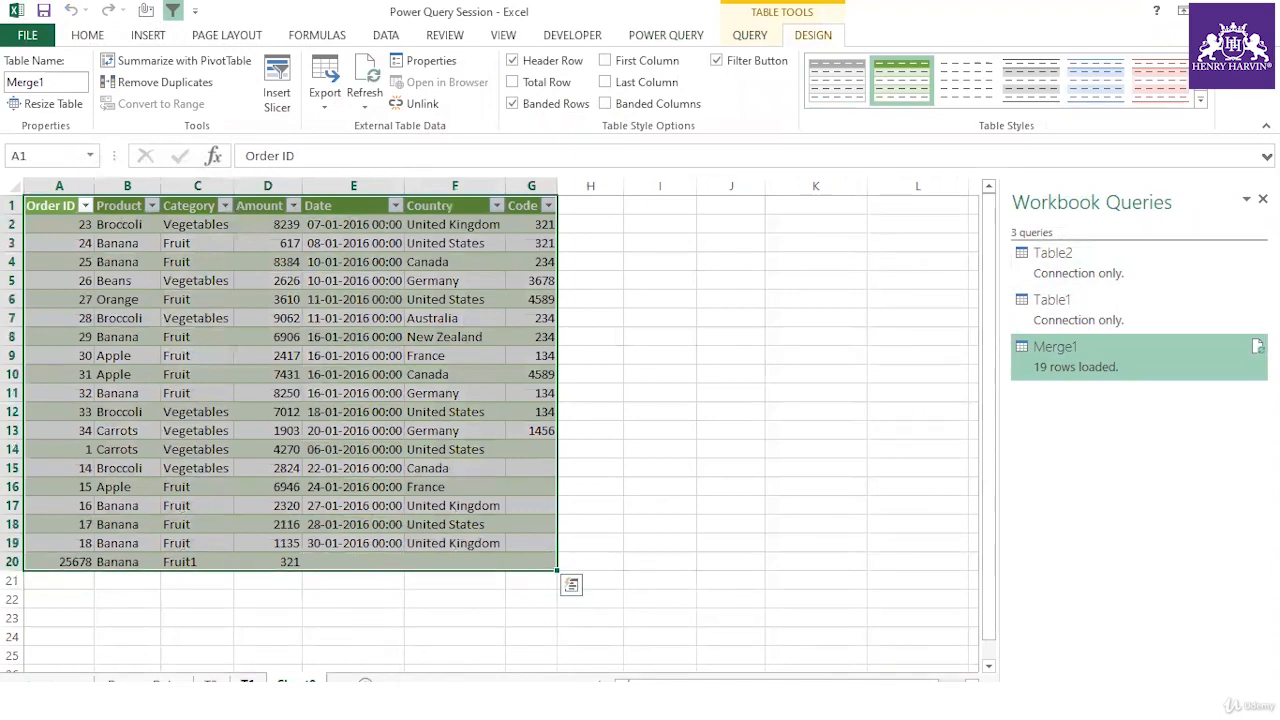
In cell G2 of the T1 sheet, begin a VLOOKUP formula with the row's Order ID as the lookup value
left_click(247, 684)
left_click(493, 222)
type("=vlo")
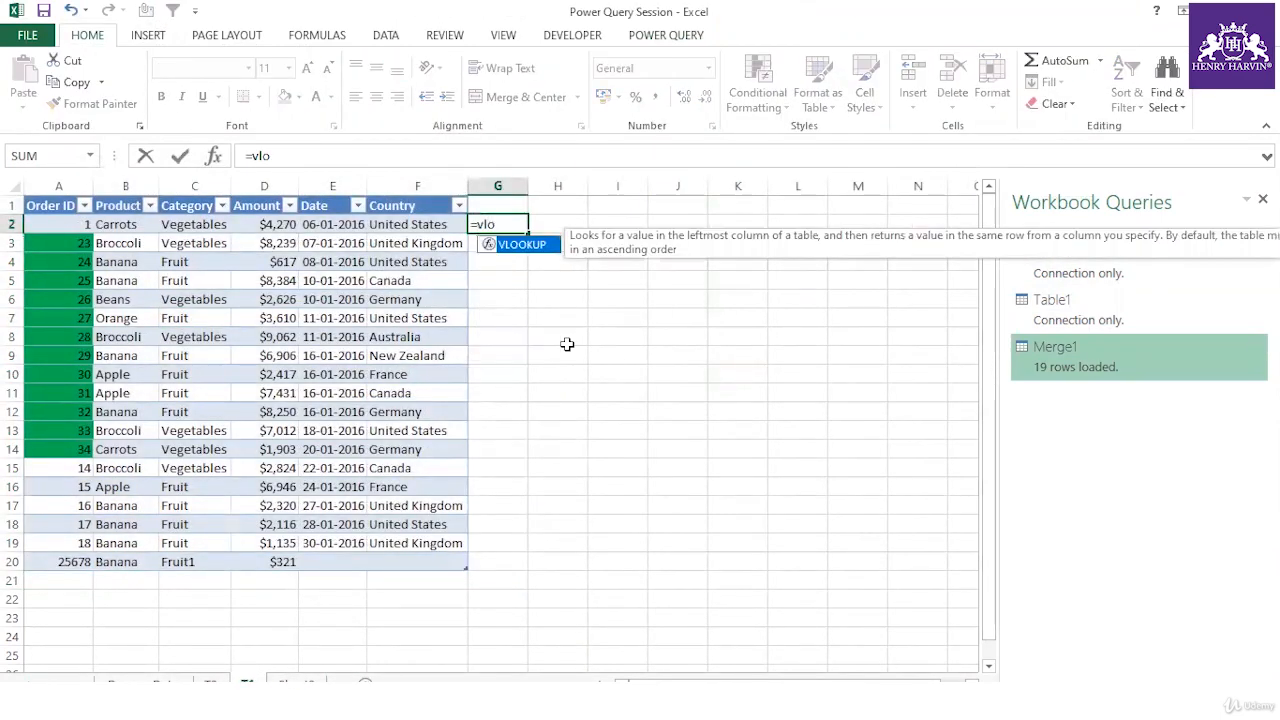
double_click(530, 246)
left_click(70, 230)
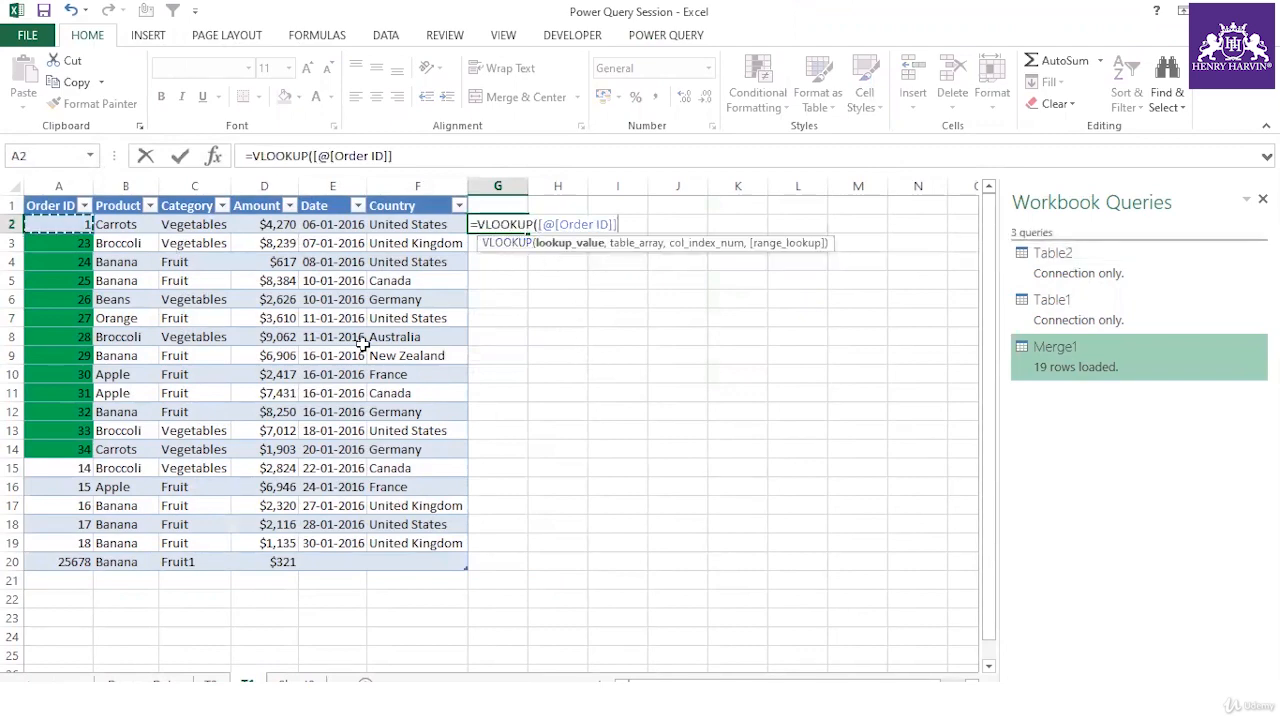
type(",")
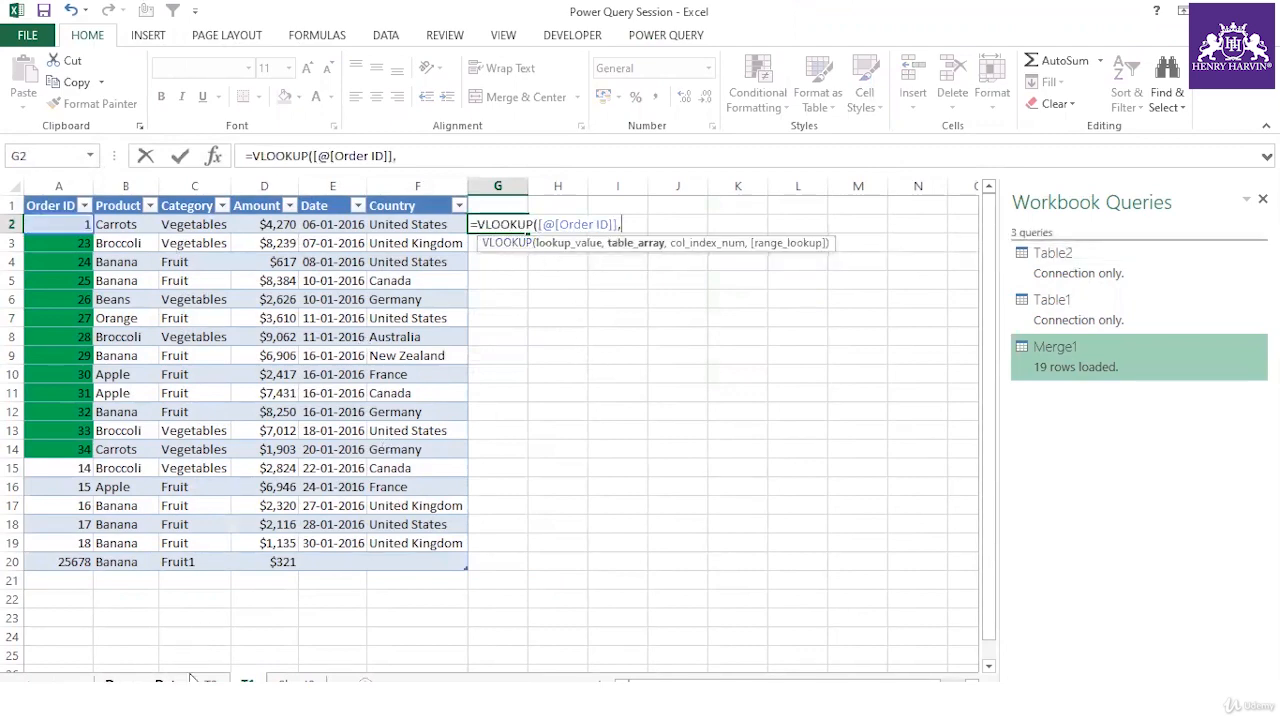
Complete the VLOOKUP with Table2 from the T2 sheet as the table array, column index 7 and range lookup 0
left_click(210, 683)
left_click_drag(71, 224, 525, 603)
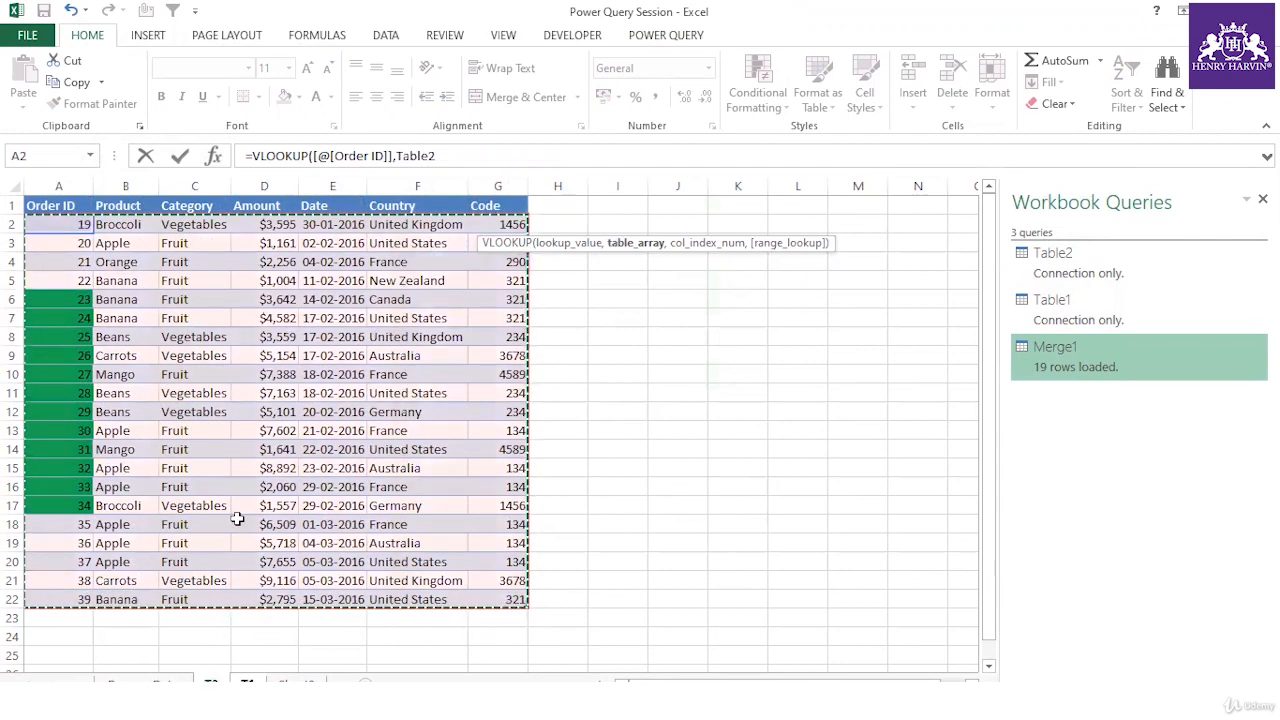
left_click(446, 155)
type(",")
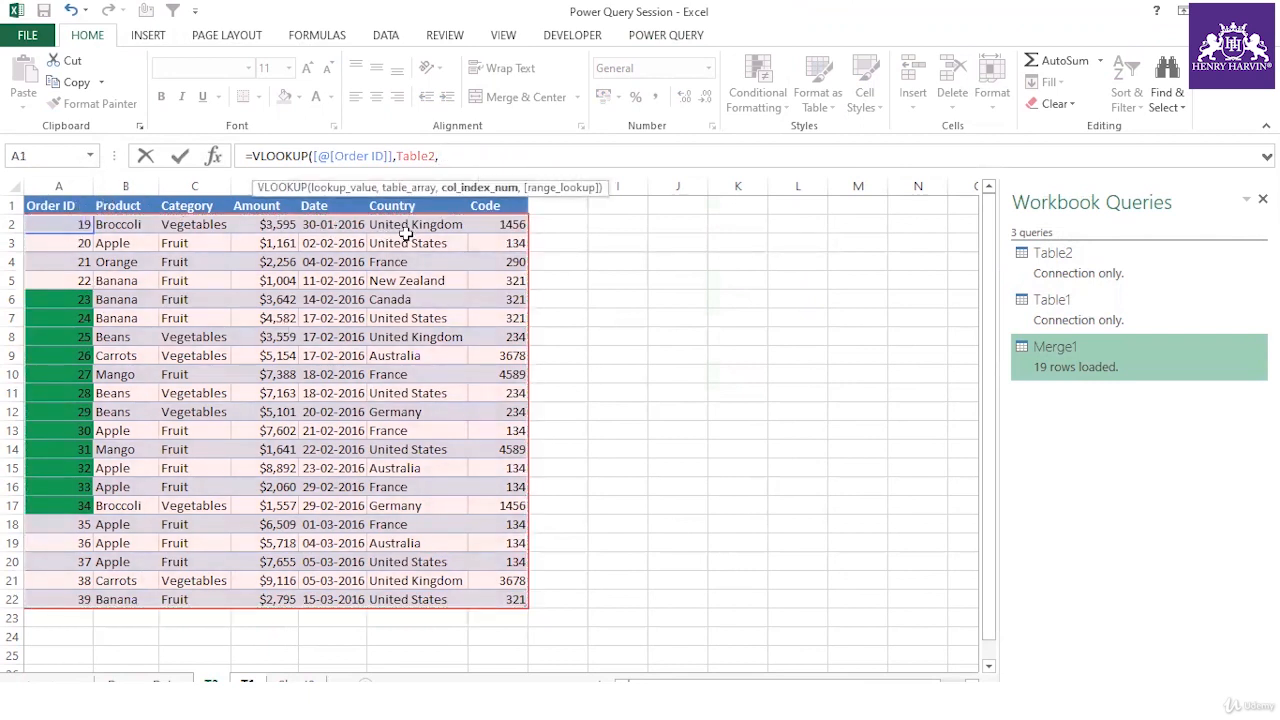
type("7,0")
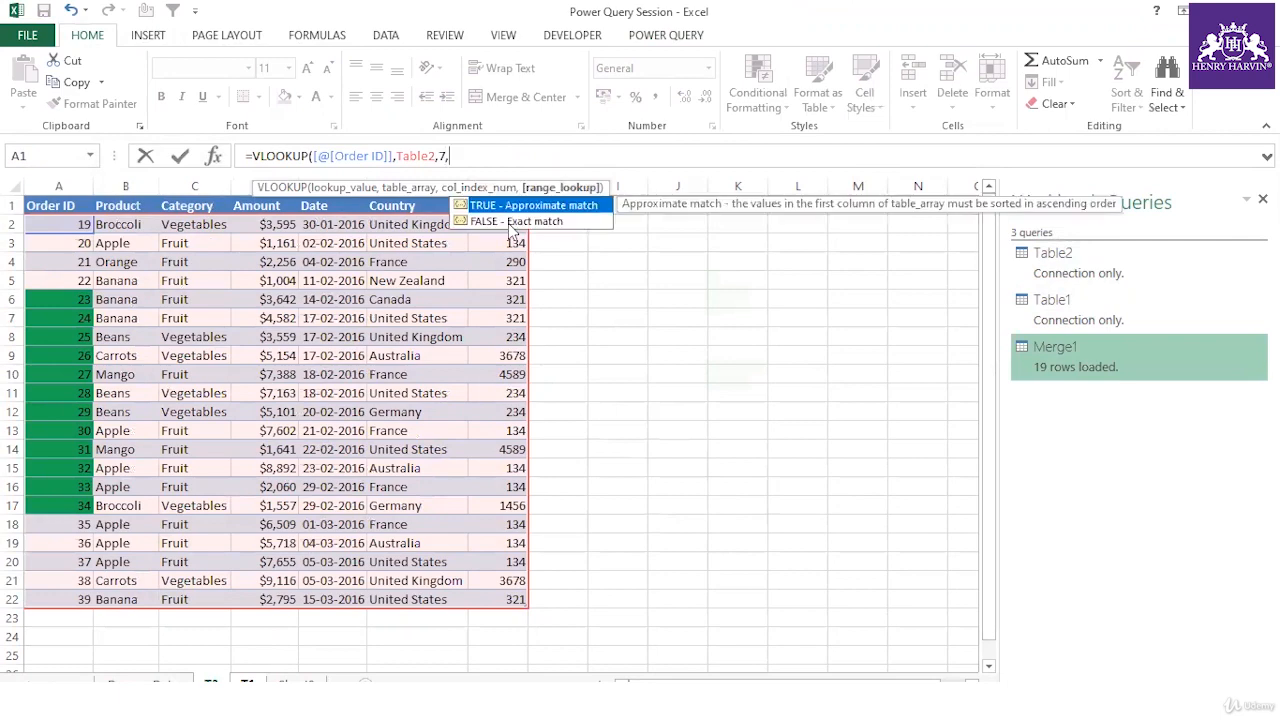
key("Return")
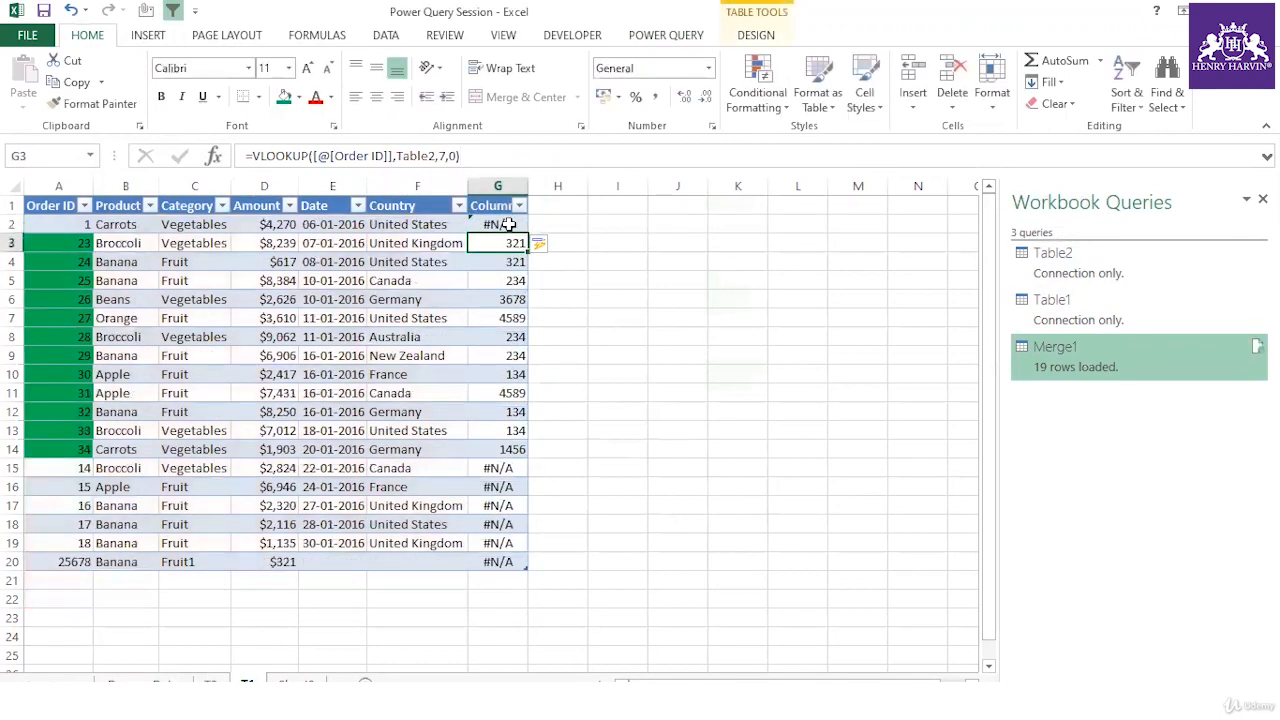
Examine the VLOOKUP results in column G of the T1 sheet for the Order IDs not highlighted in green
key("Up")
left_click(617, 318)
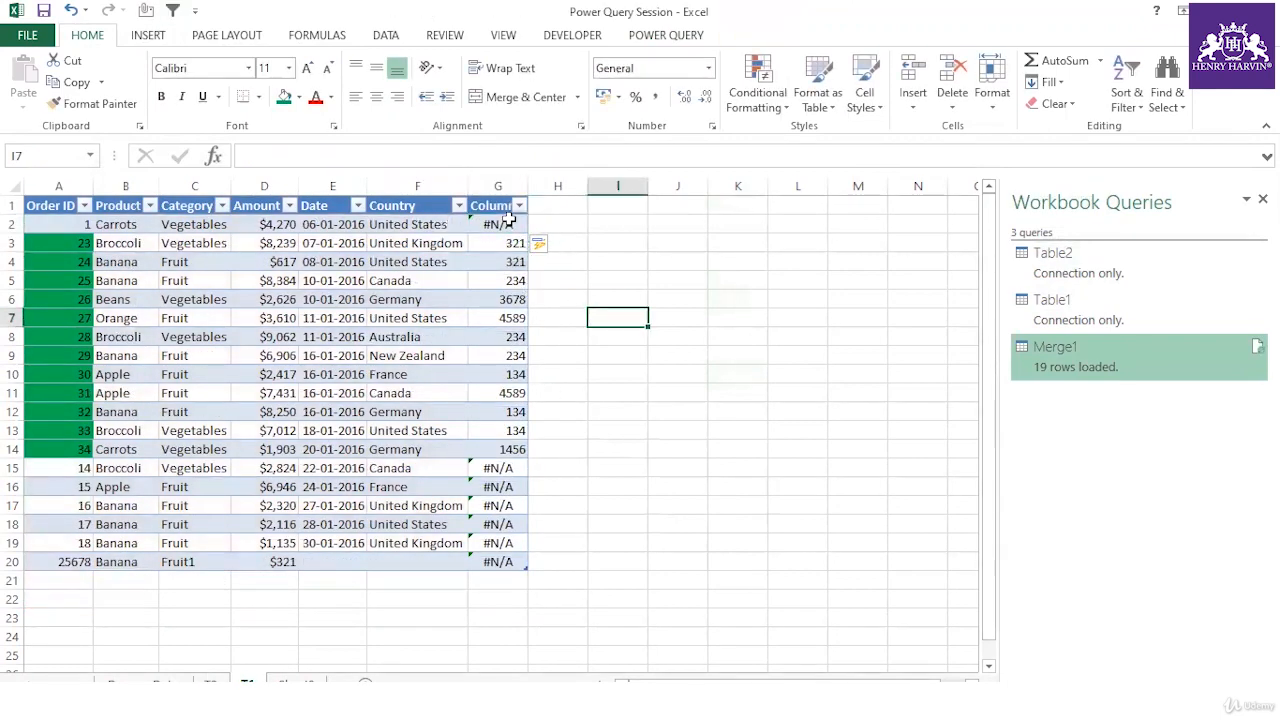
left_click(510, 222)
left_click(517, 472)
left_click(515, 487)
left_click(515, 505)
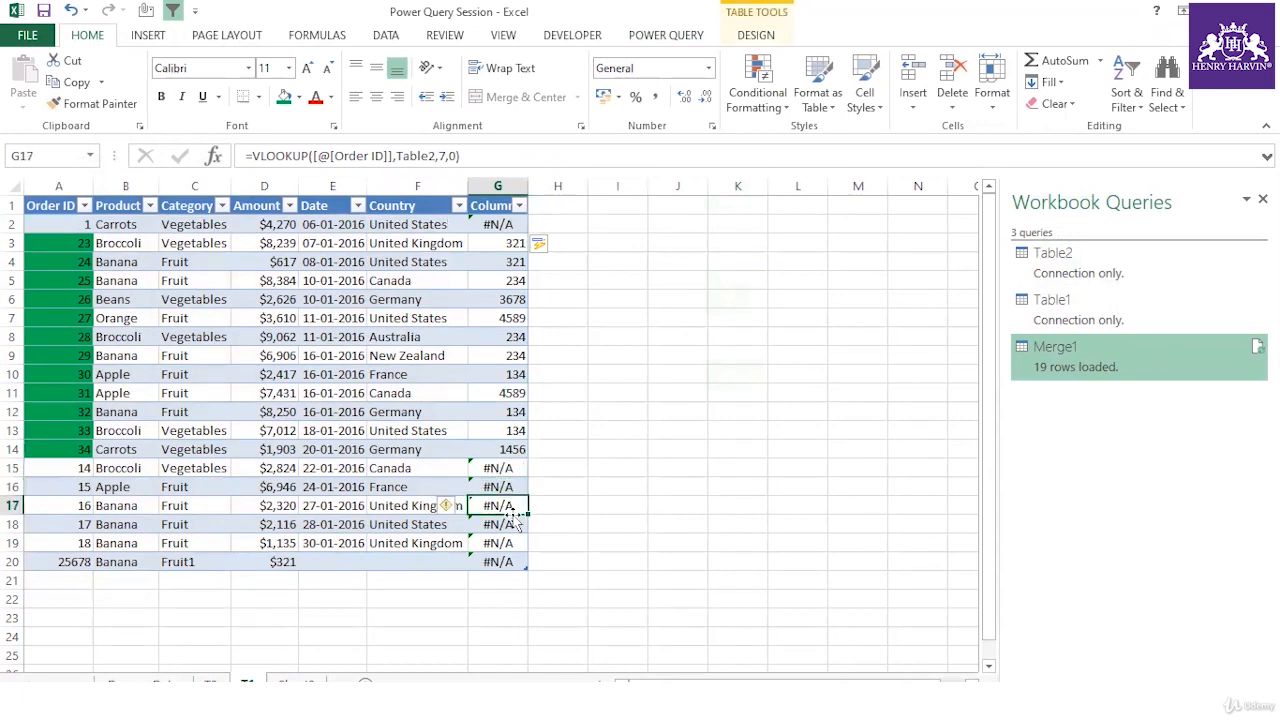
left_click(516, 524)
left_click(517, 543)
left_click(517, 561)
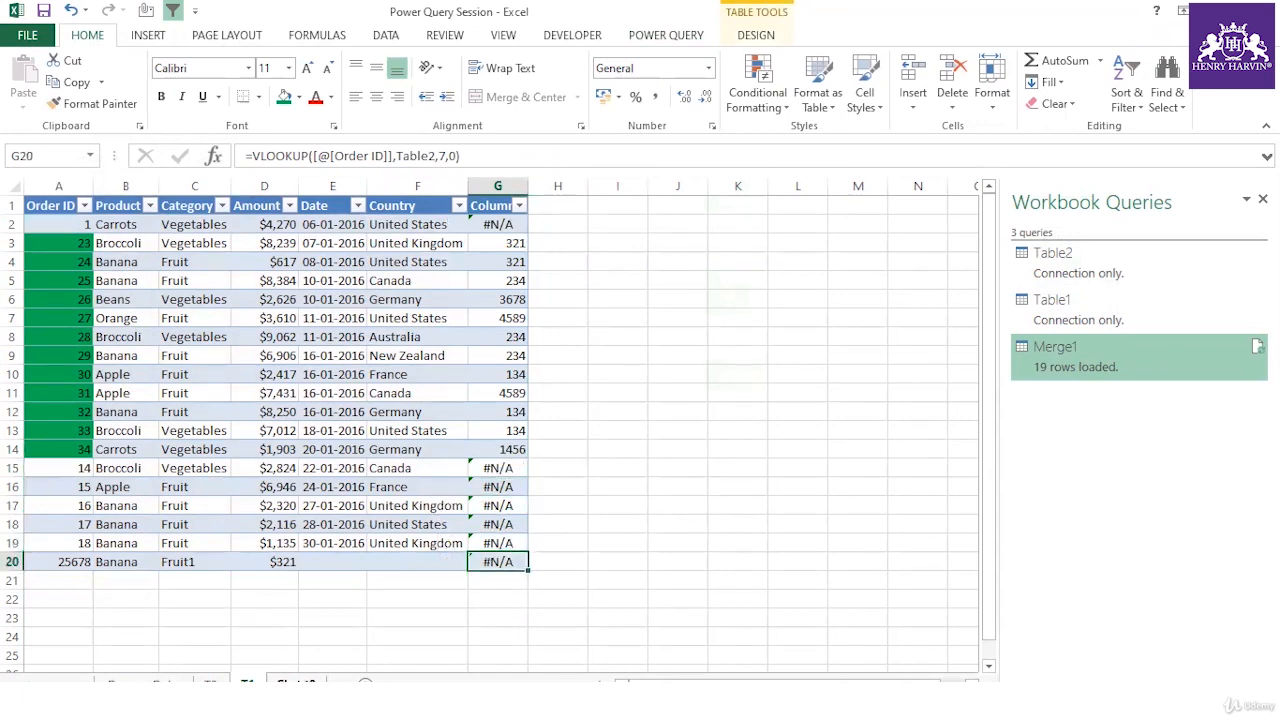
On the merged result sheet, compare the Country and Code cells in rows 14 to 20 with the VLOOKUP results
left_click(297, 682)
left_click_drag(478, 448, 466, 563)
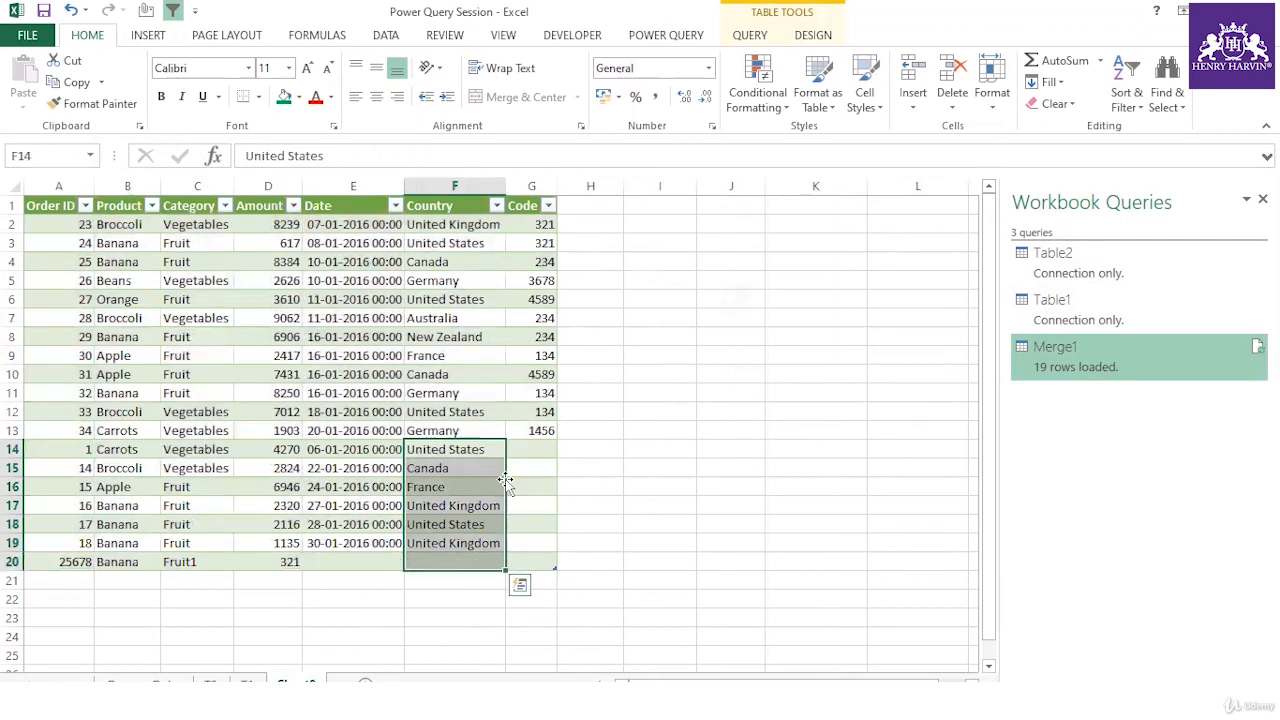
left_click_drag(523, 449, 537, 571)
left_click(651, 494)
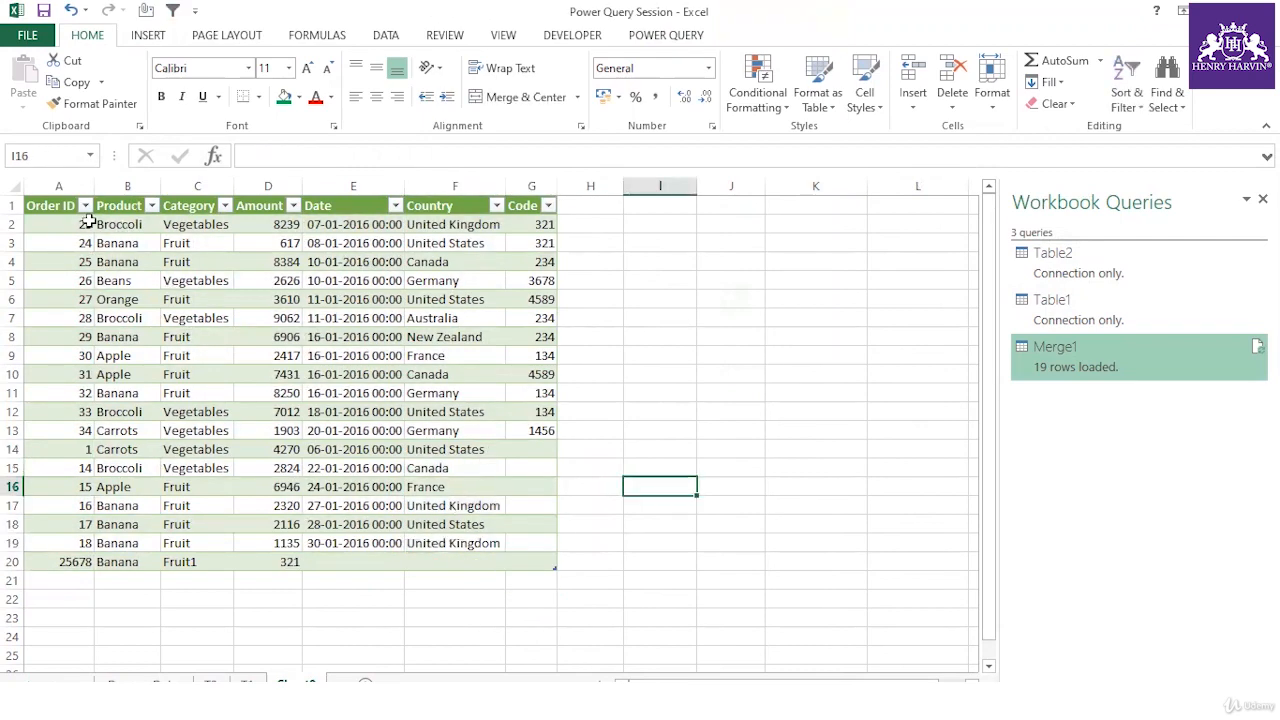
left_click_drag(70, 210, 547, 562)
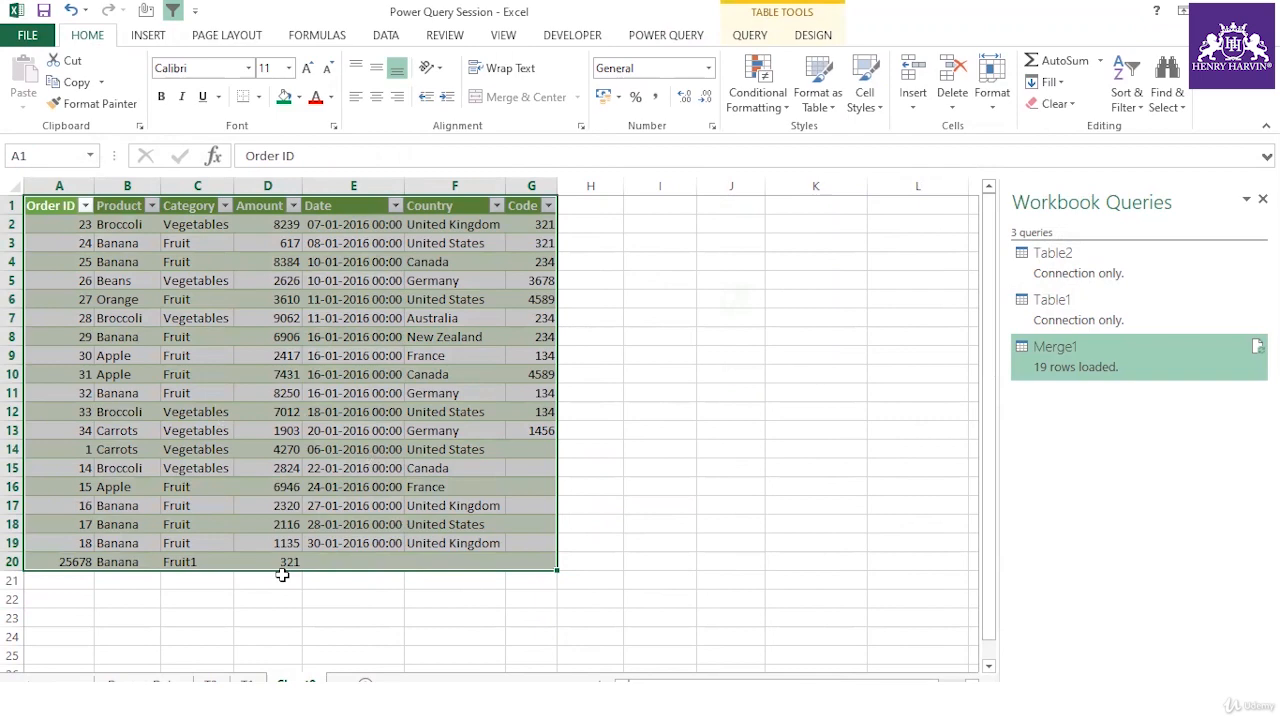
Open the Merge1 query for editing and set up a Group By on Product with a new column named Total
right_click(1104, 345)
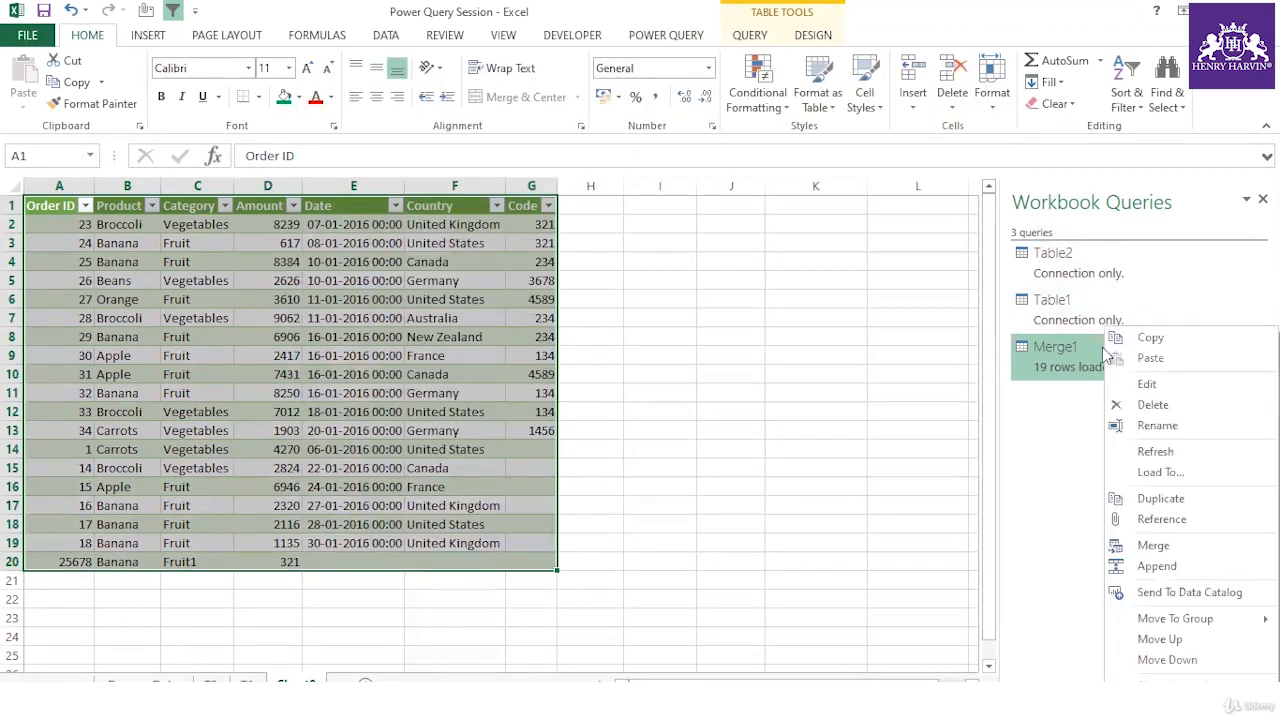
left_click(1140, 391)
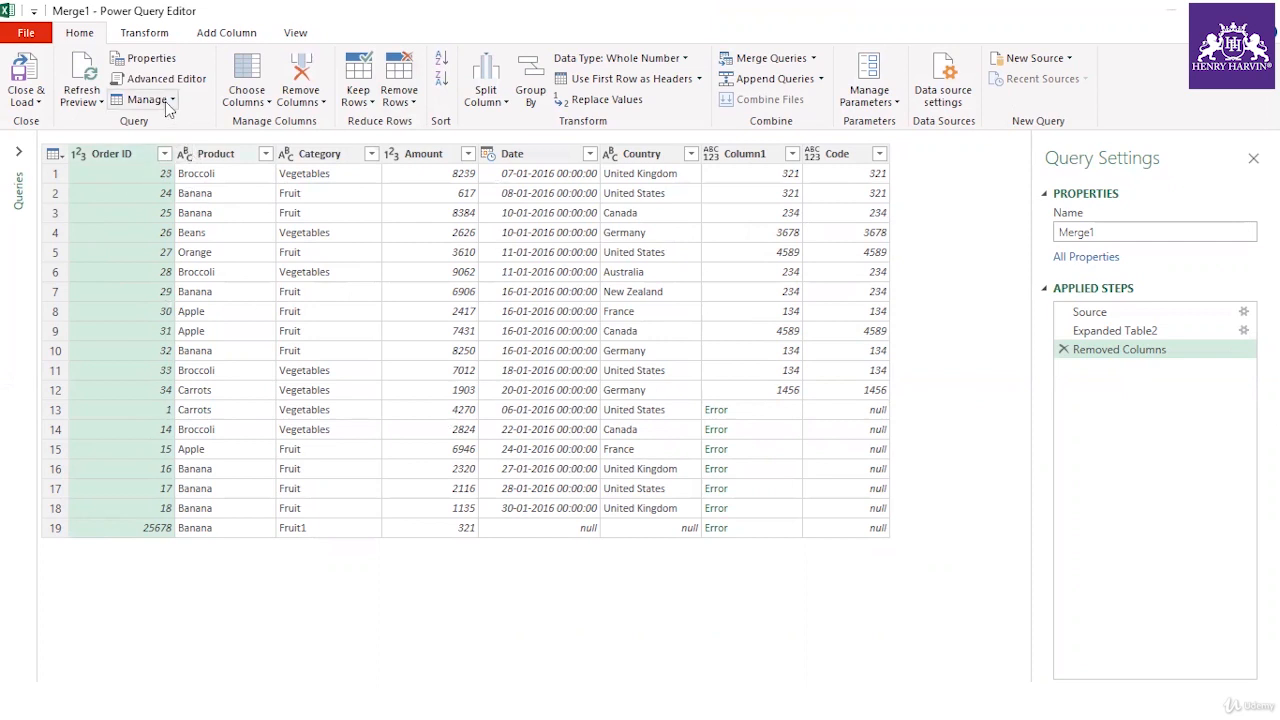
left_click(521, 101)
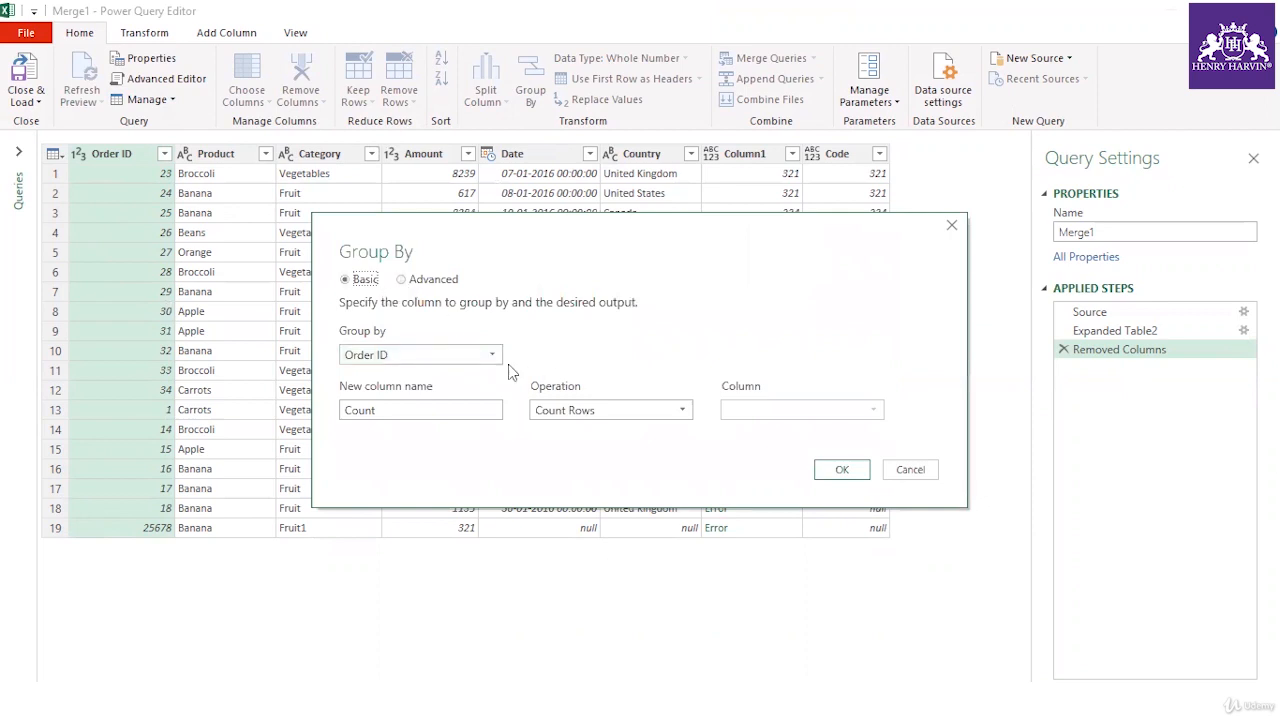
left_click(492, 354)
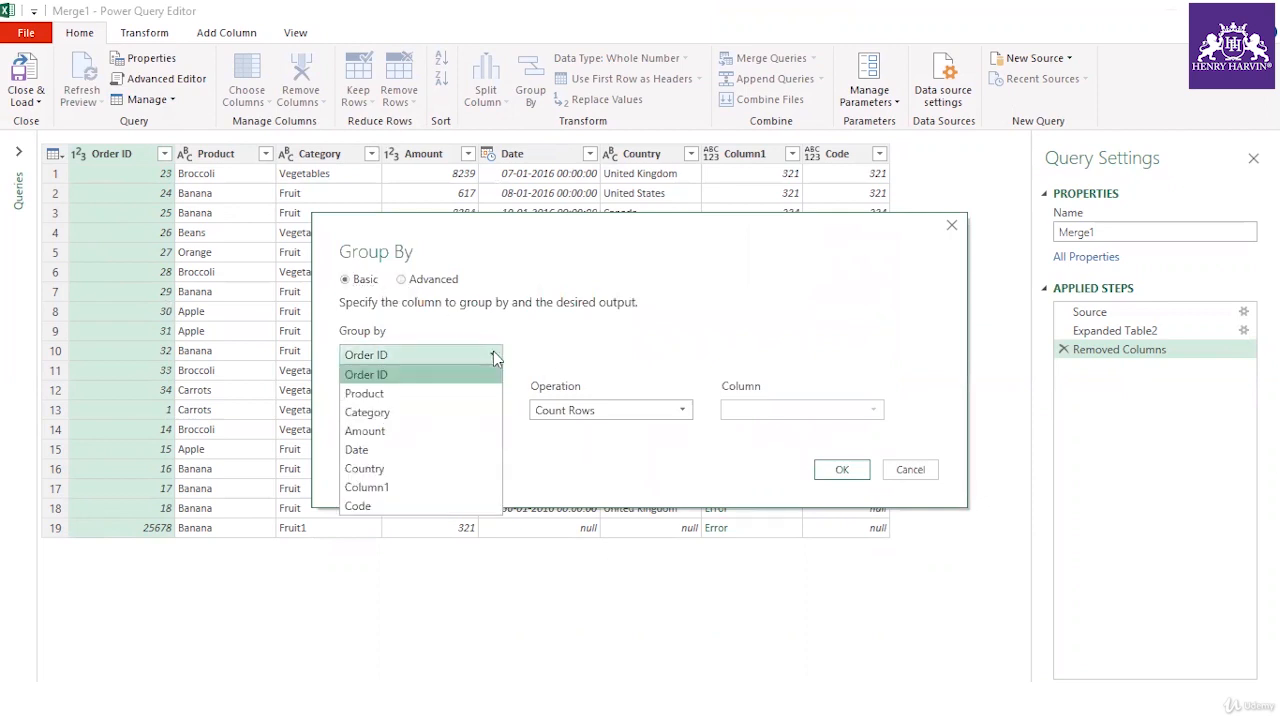
left_click(375, 393)
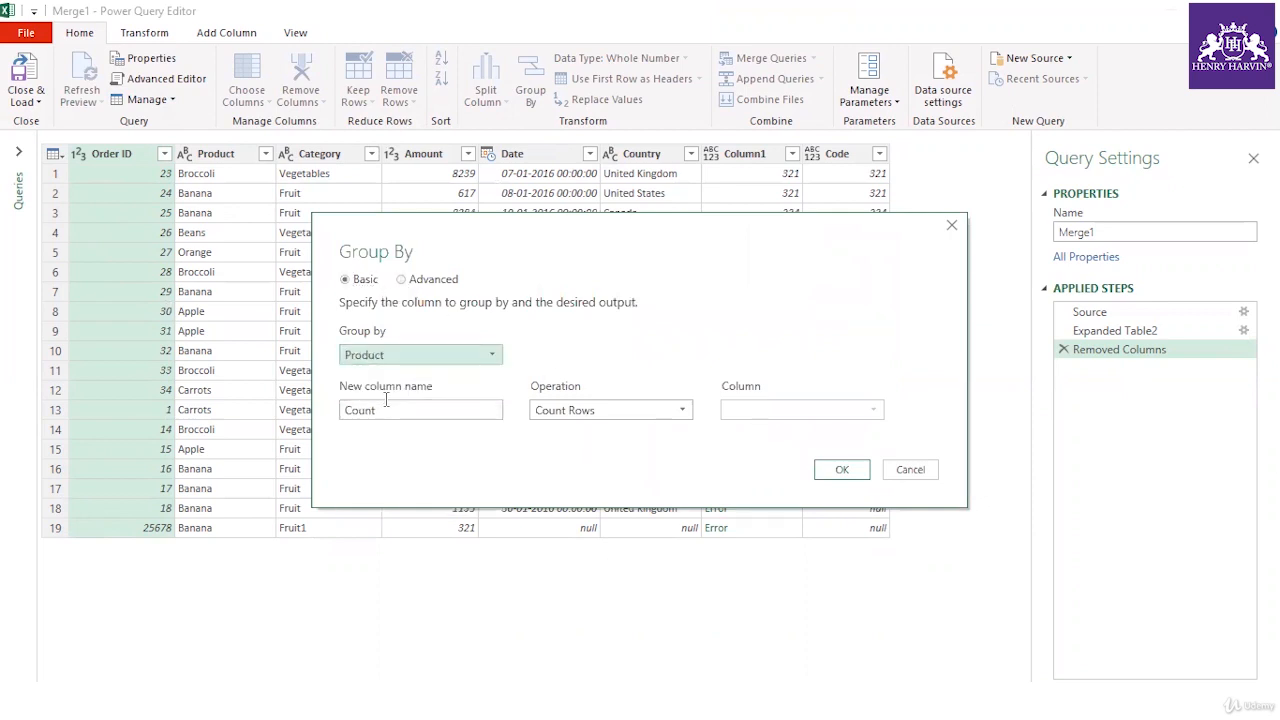
left_click(481, 412)
left_click_drag(474, 410, 322, 424)
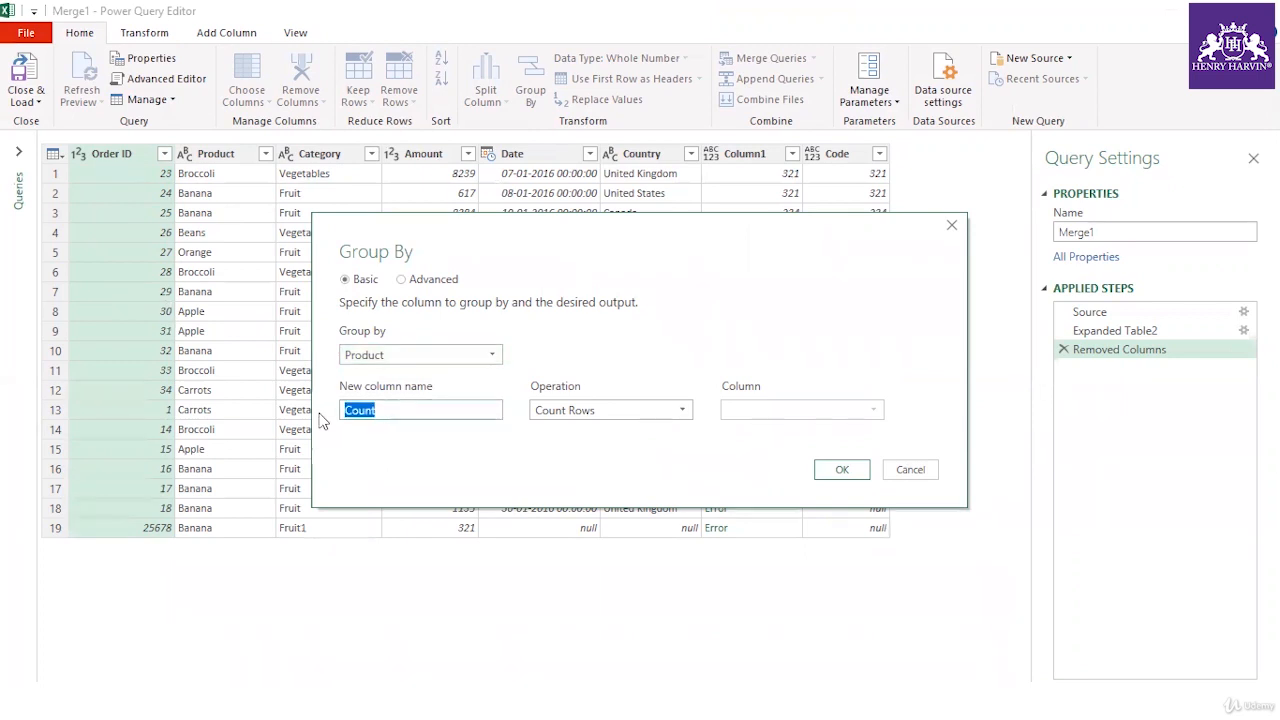
key("BackSpace")
type("Total")
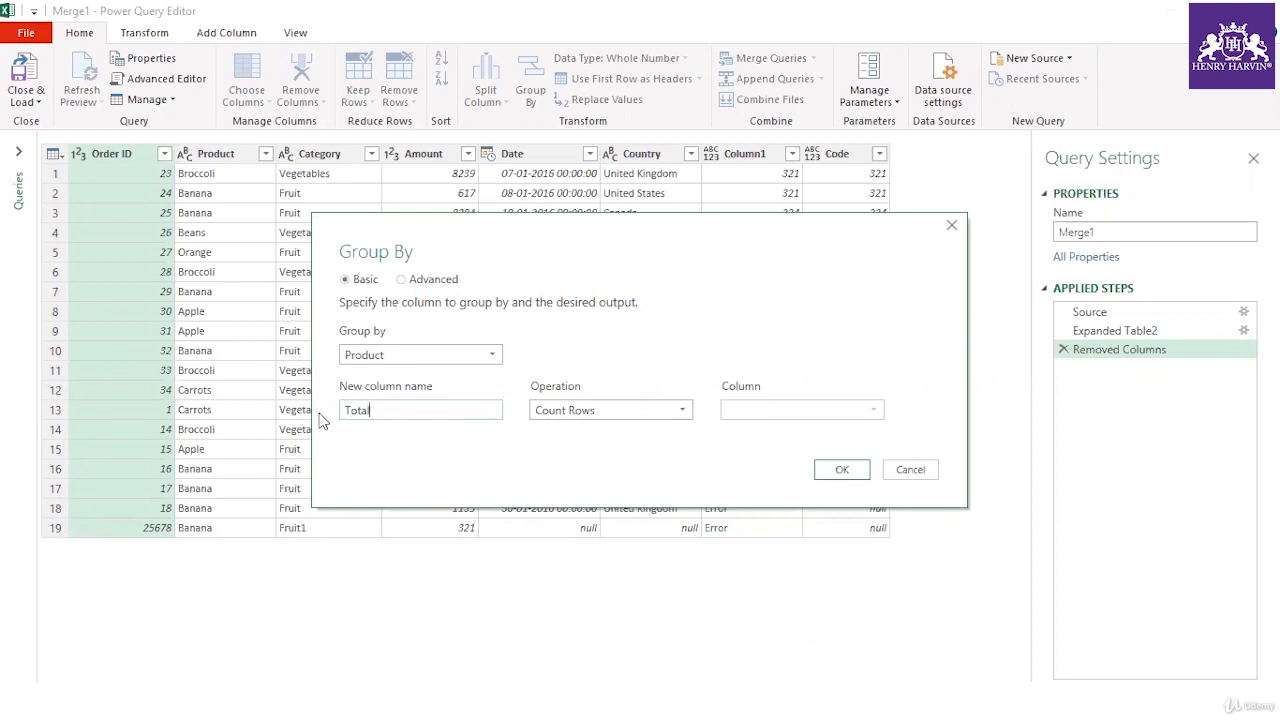
Set the Total column to sum Amount and apply the Group By on Product
left_click(681, 412)
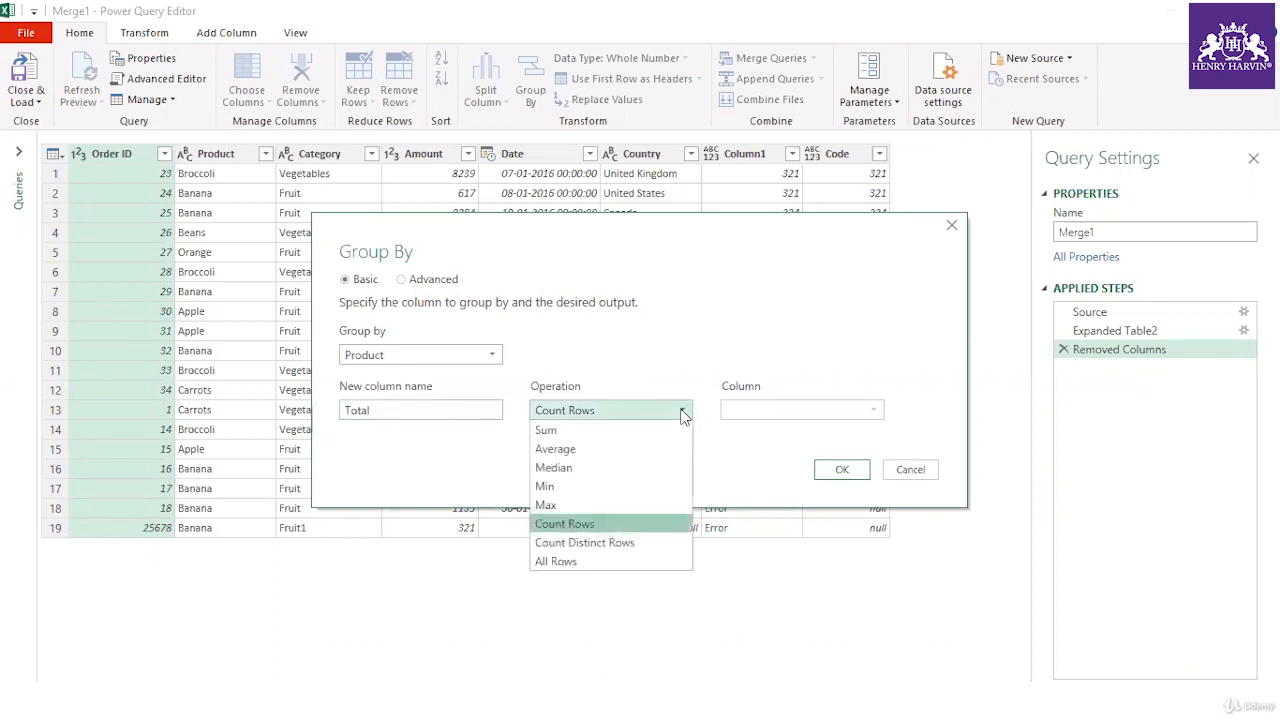
left_click(579, 433)
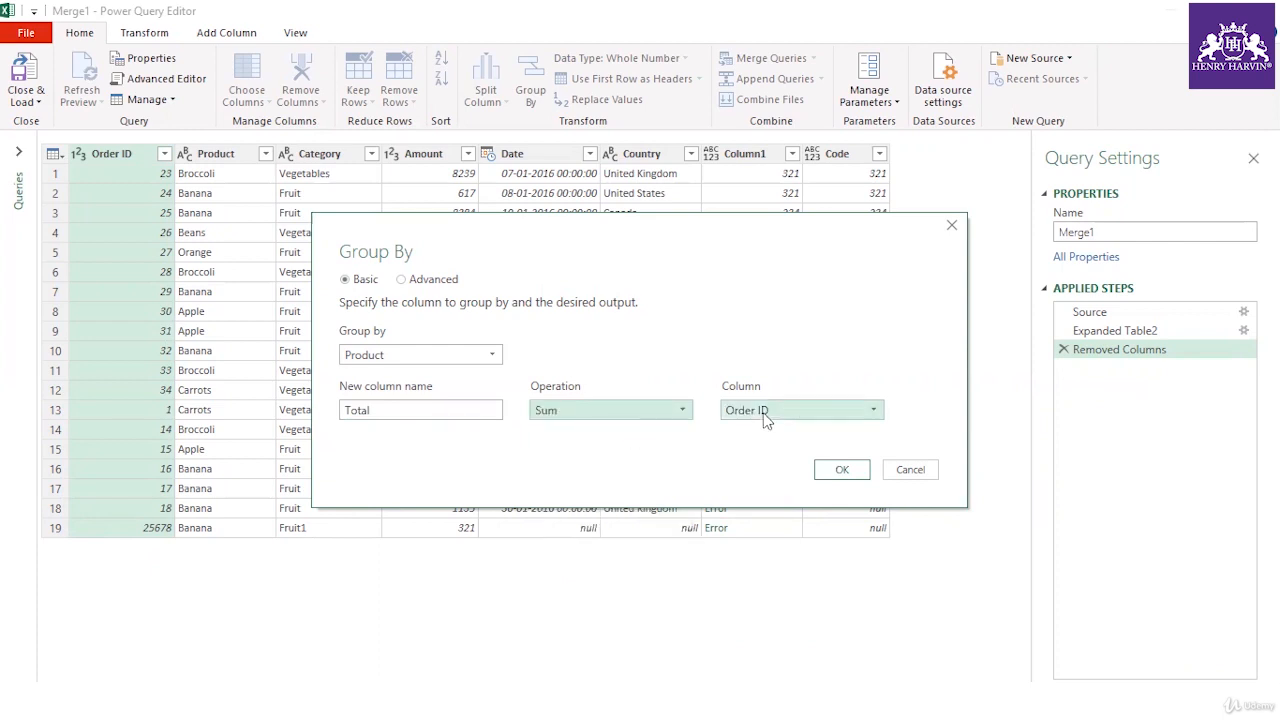
left_click(802, 412)
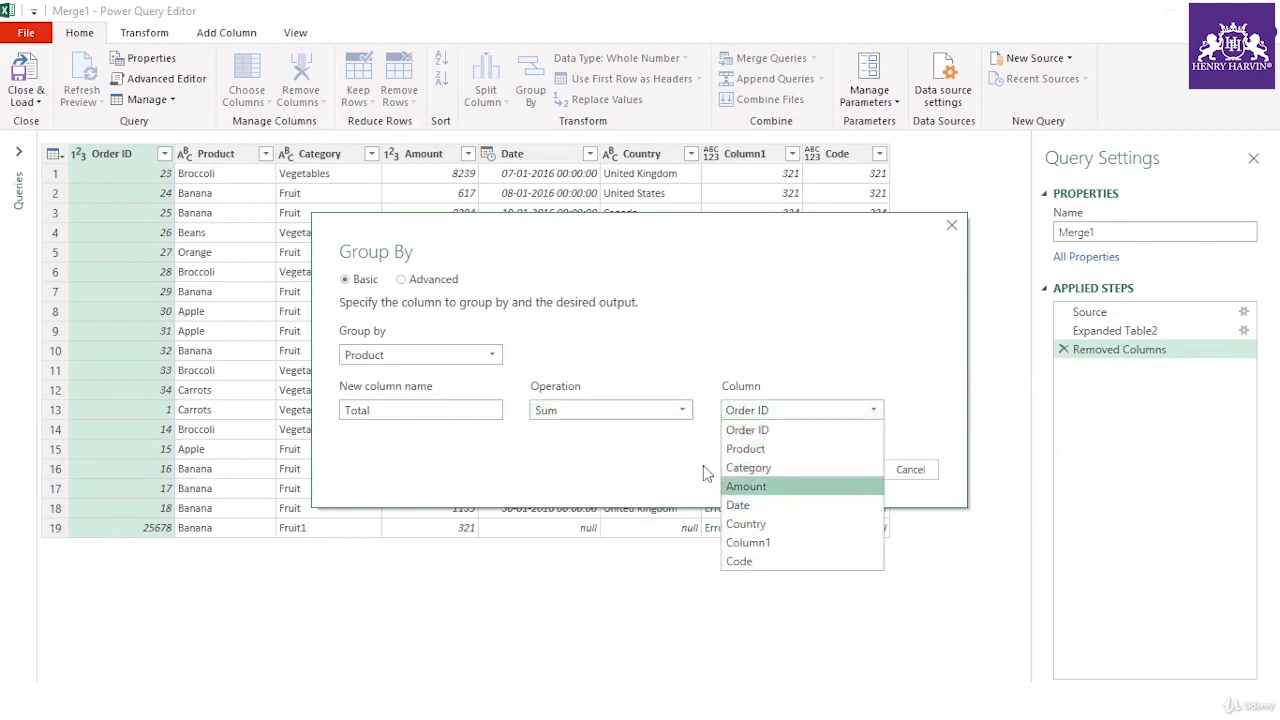
left_click(715, 334)
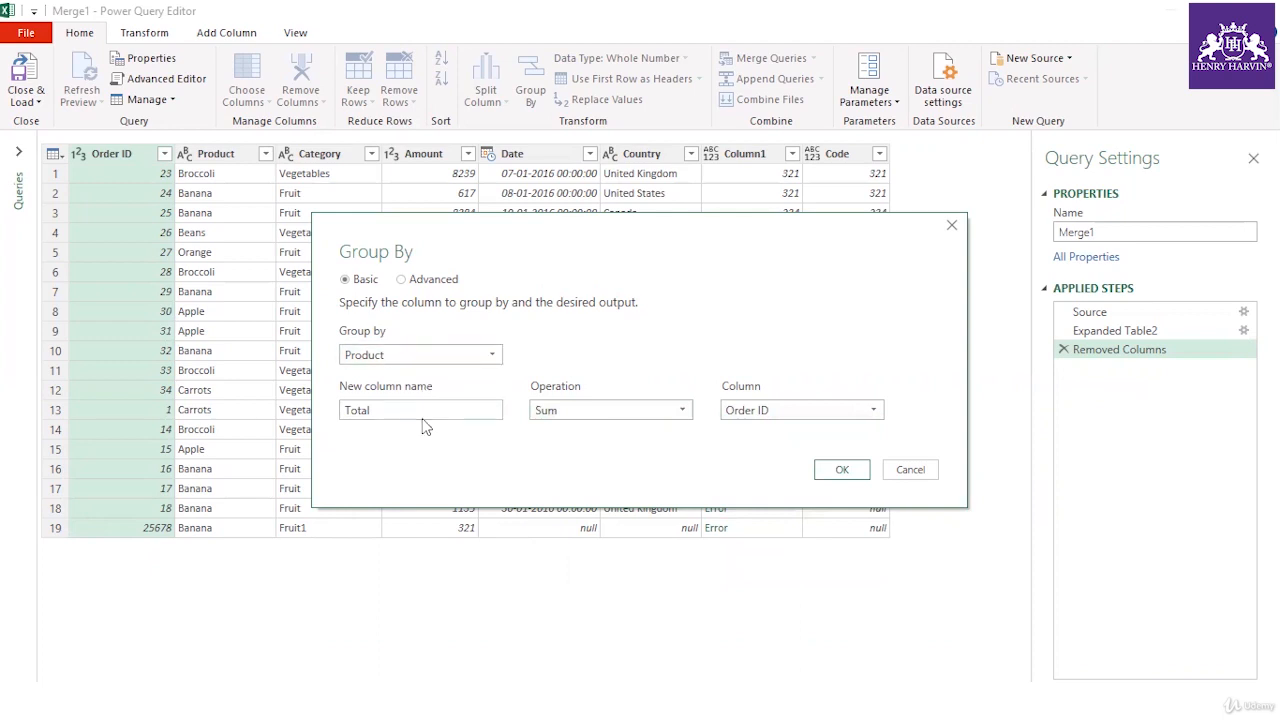
left_click(815, 418)
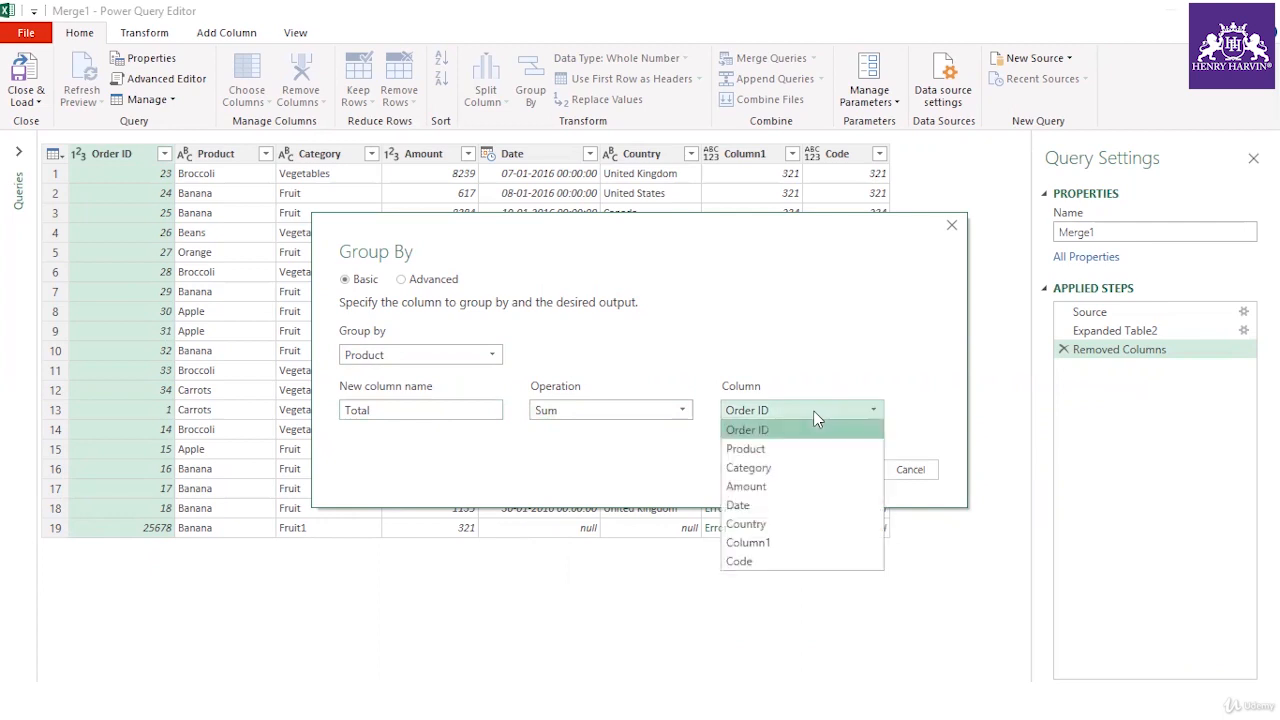
left_click(768, 487)
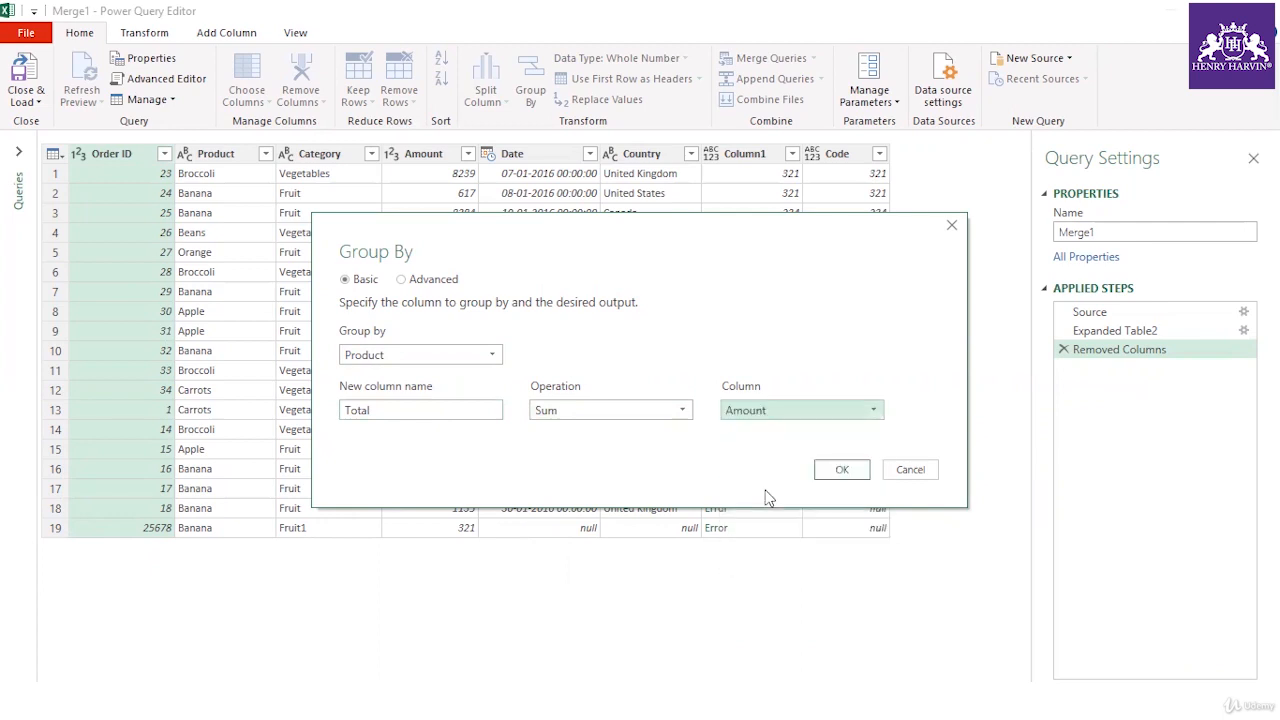
left_click(846, 477)
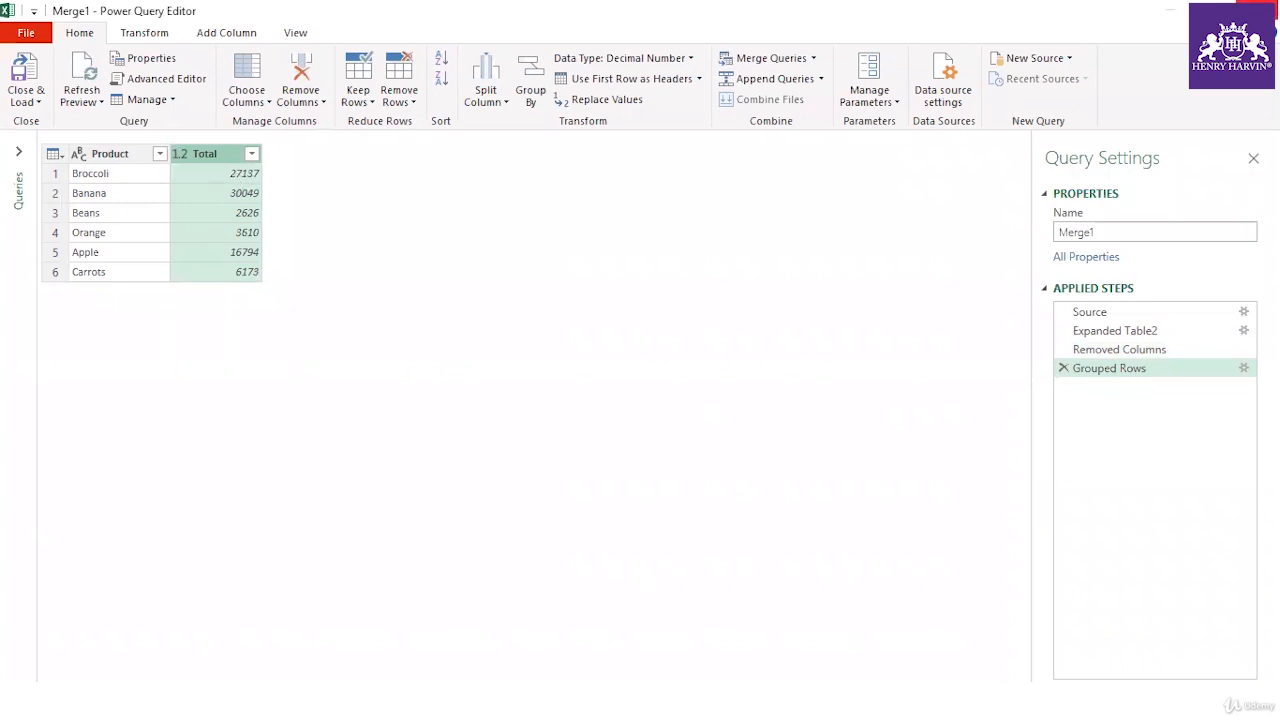
Close the query editor keeping the changes, and review the grouped Product and Total table on the result sheet
left_click(1257, 10)
left_click(651, 403)
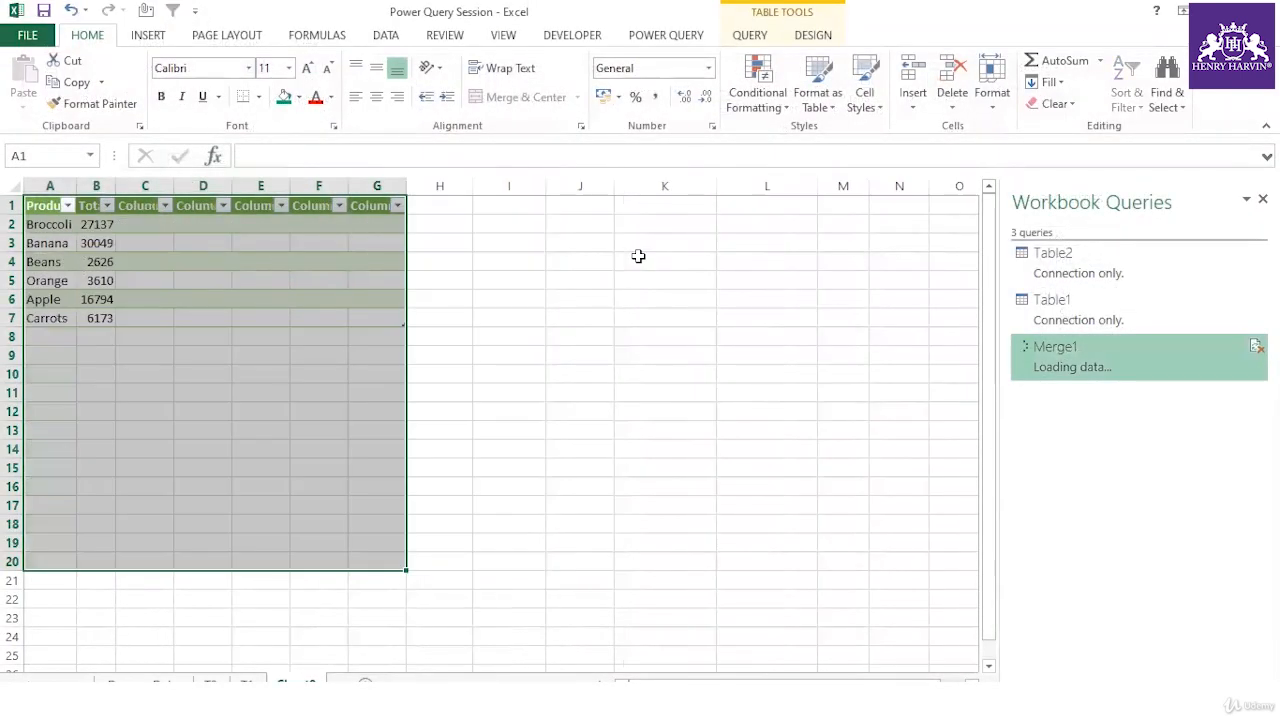
left_click(548, 322)
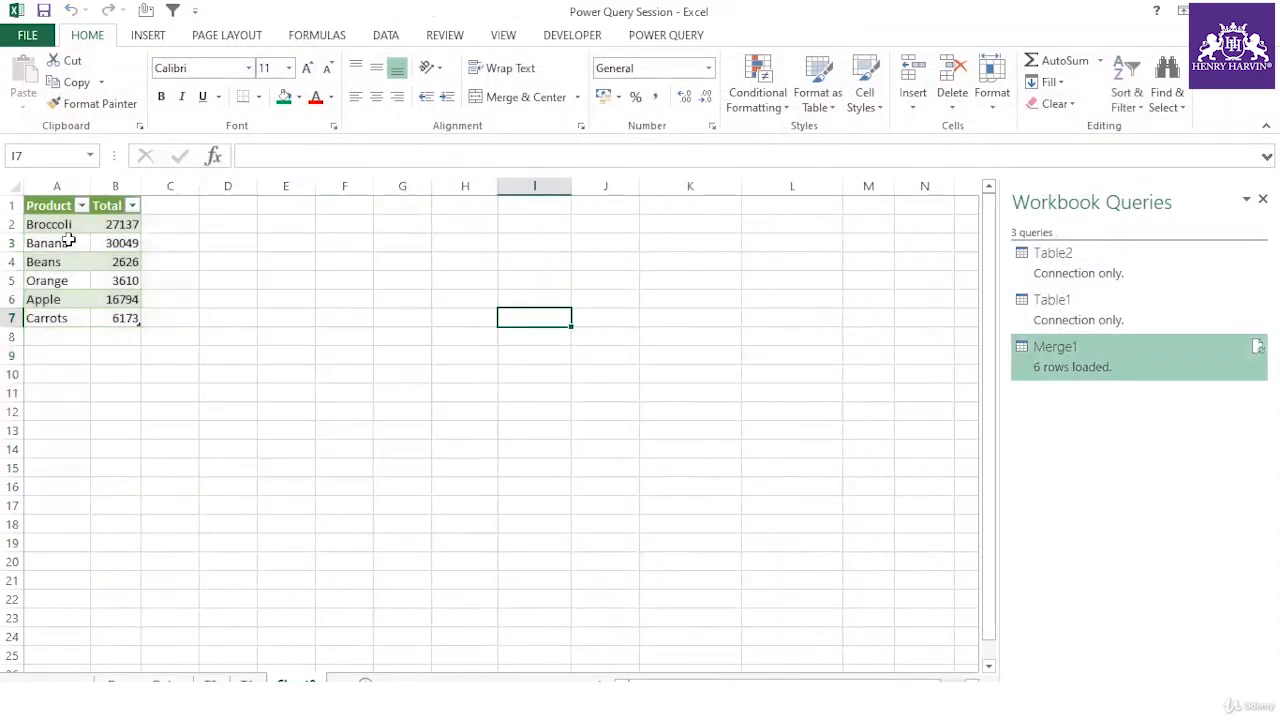
left_click(66, 224)
left_click(111, 225)
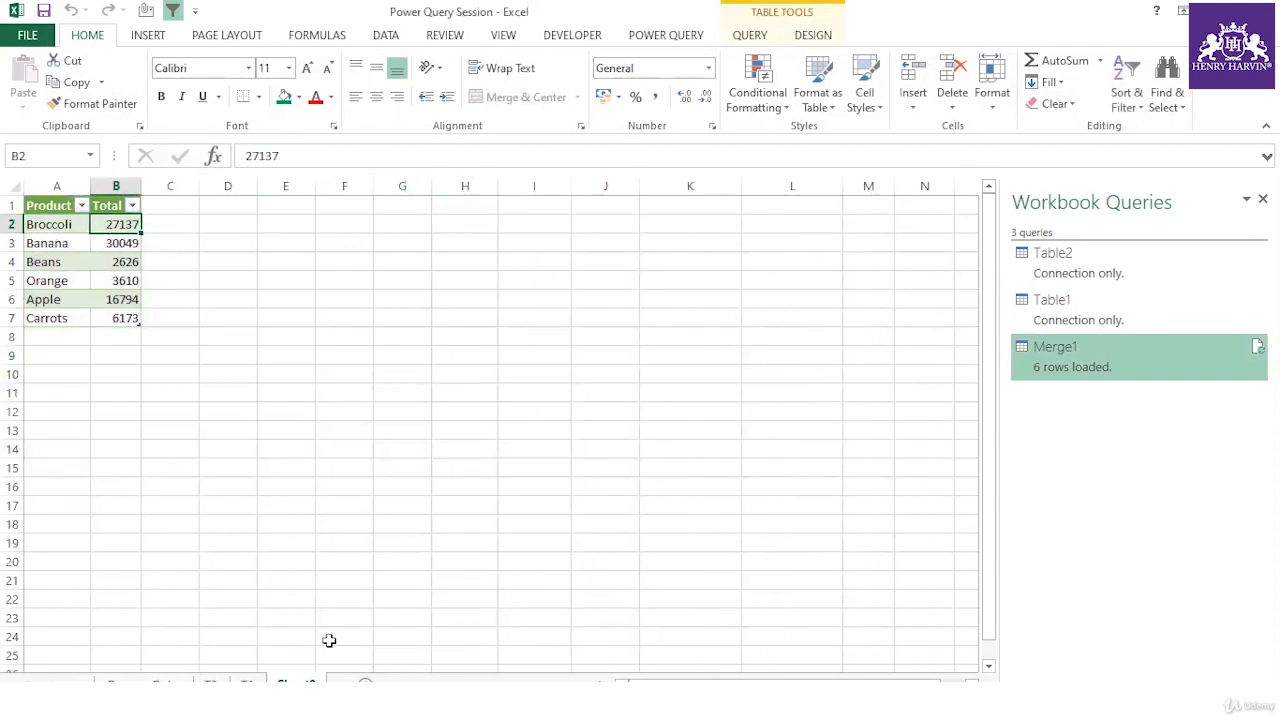
left_click(247, 682)
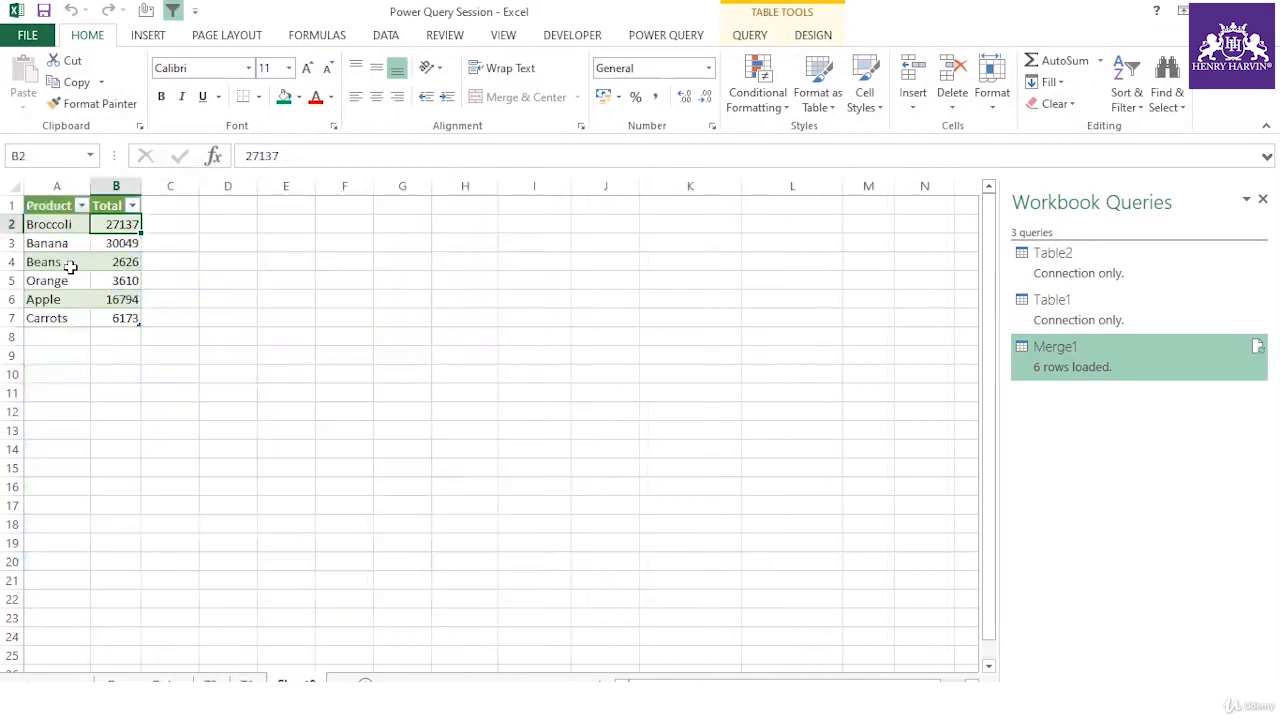
left_click_drag(55, 207, 110, 318)
left_click(68, 247)
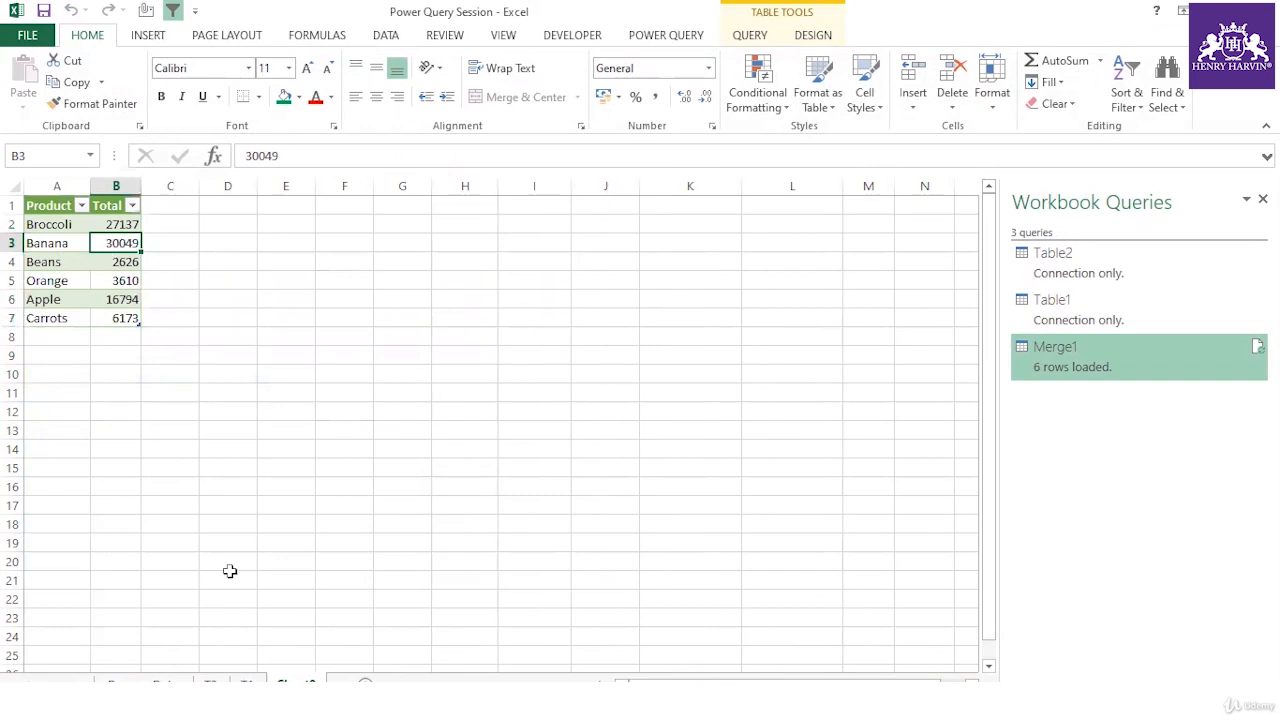
Filter Product on the T1 sheet to Broccoli, select its Amount cells for their sum and compare it with Broccoli's grouped Total
left_click(250, 682)
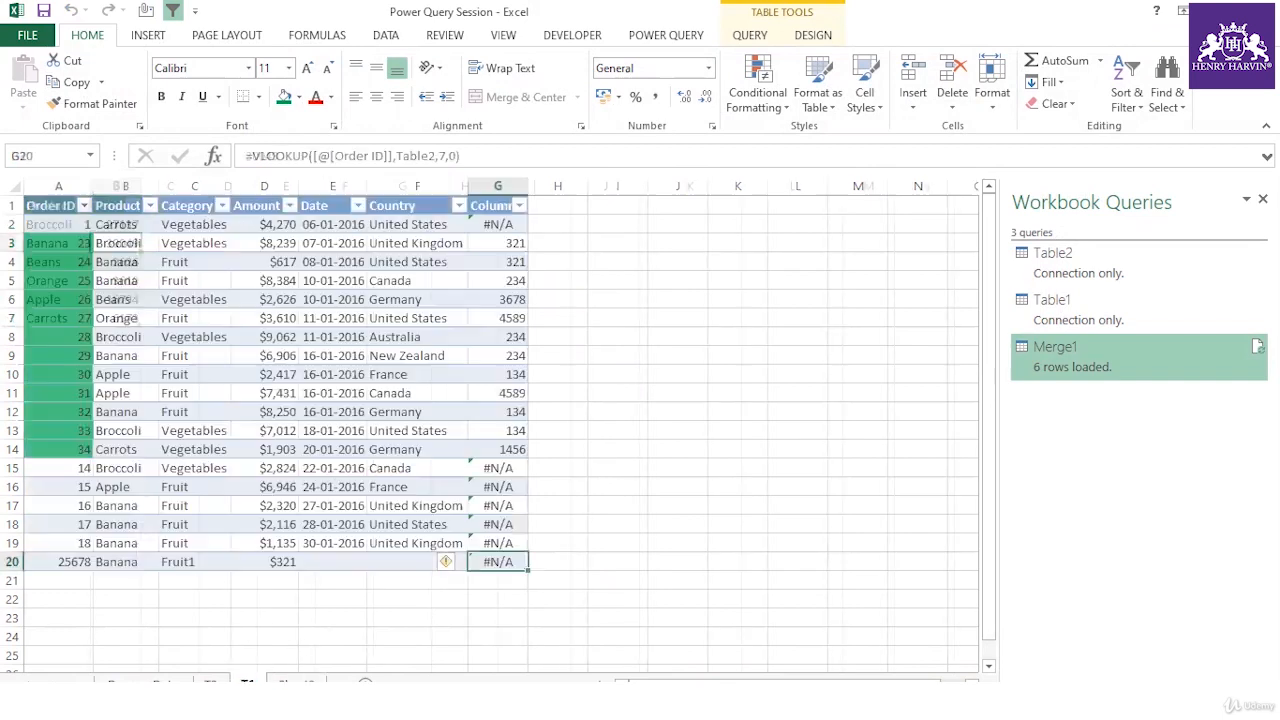
left_click(150, 205)
left_click(199, 387)
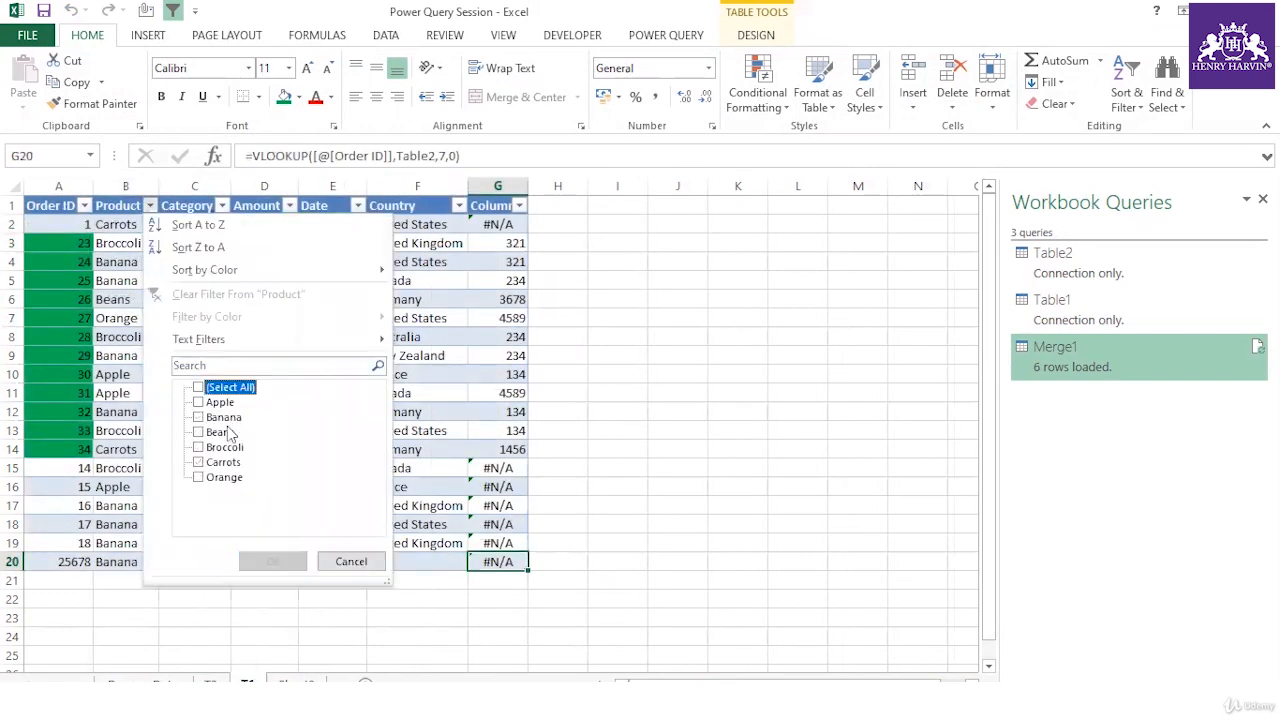
left_click(199, 447)
left_click(272, 561)
left_click_drag(276, 227, 280, 281)
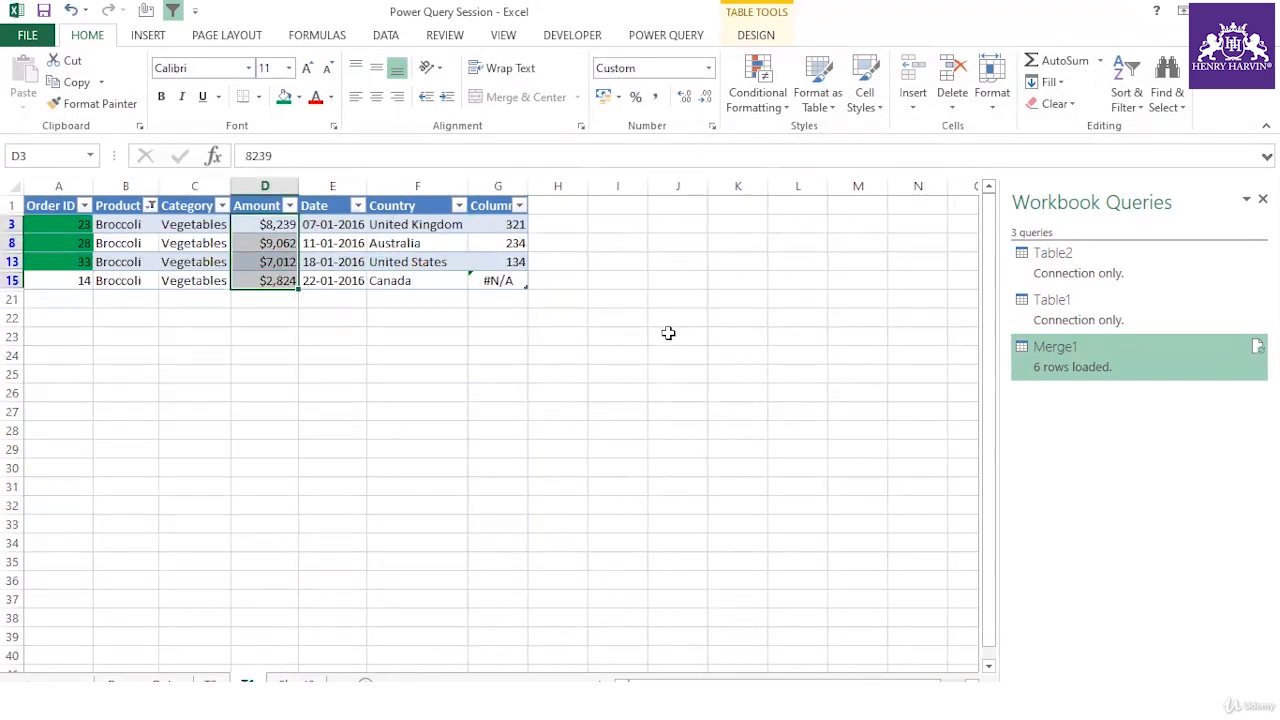
left_click(297, 682)
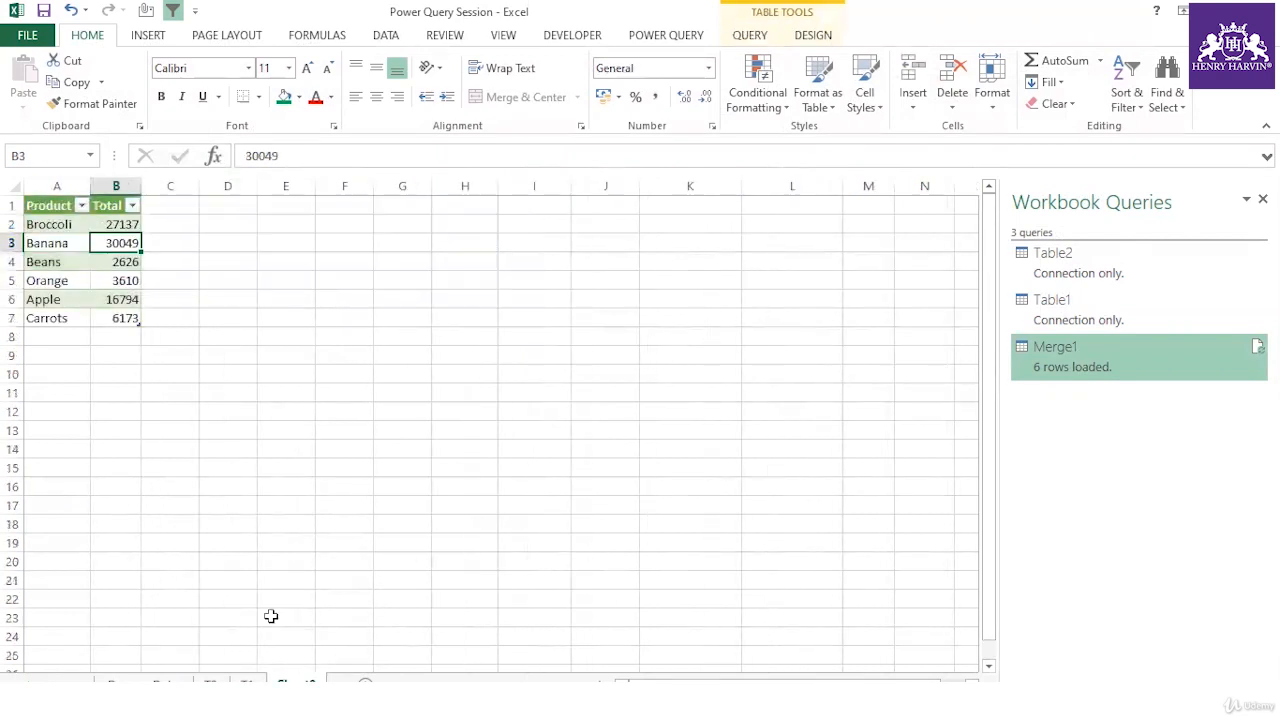
left_click(135, 228)
Filter Product on the T1 sheet to Orange only and compare its Amount with Orange's grouped Total
left_click(247, 682)
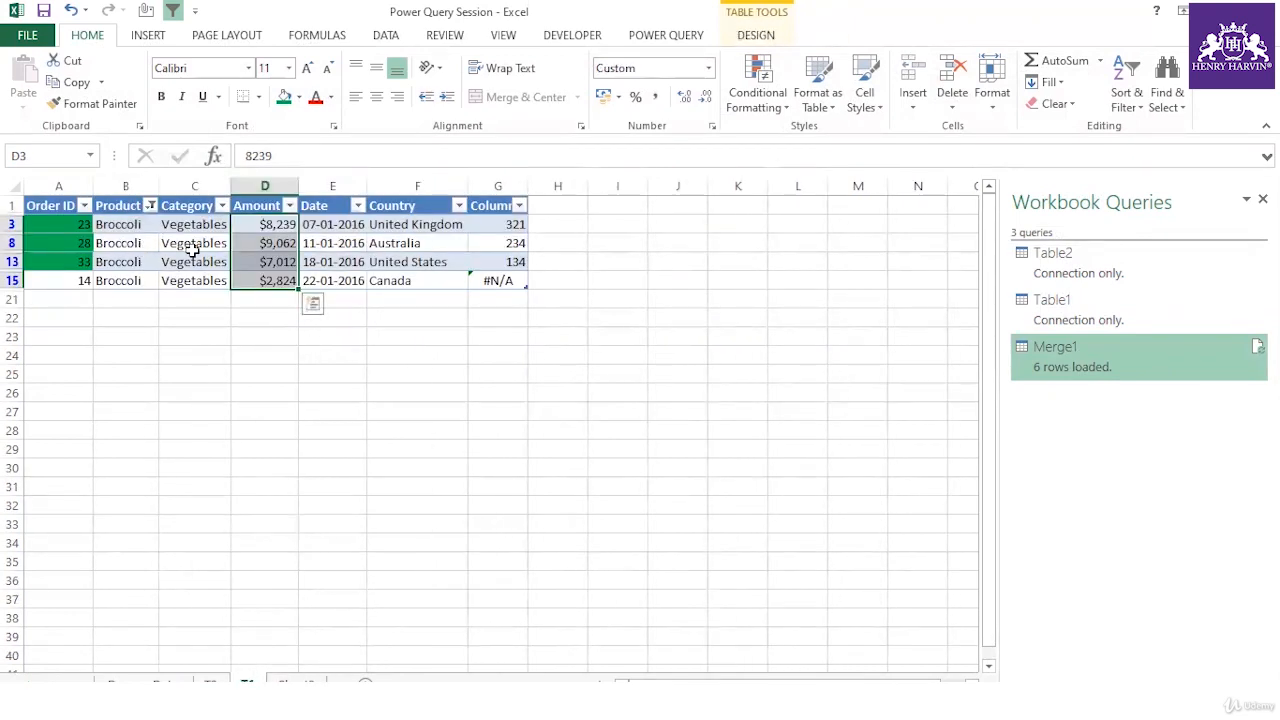
left_click(148, 205)
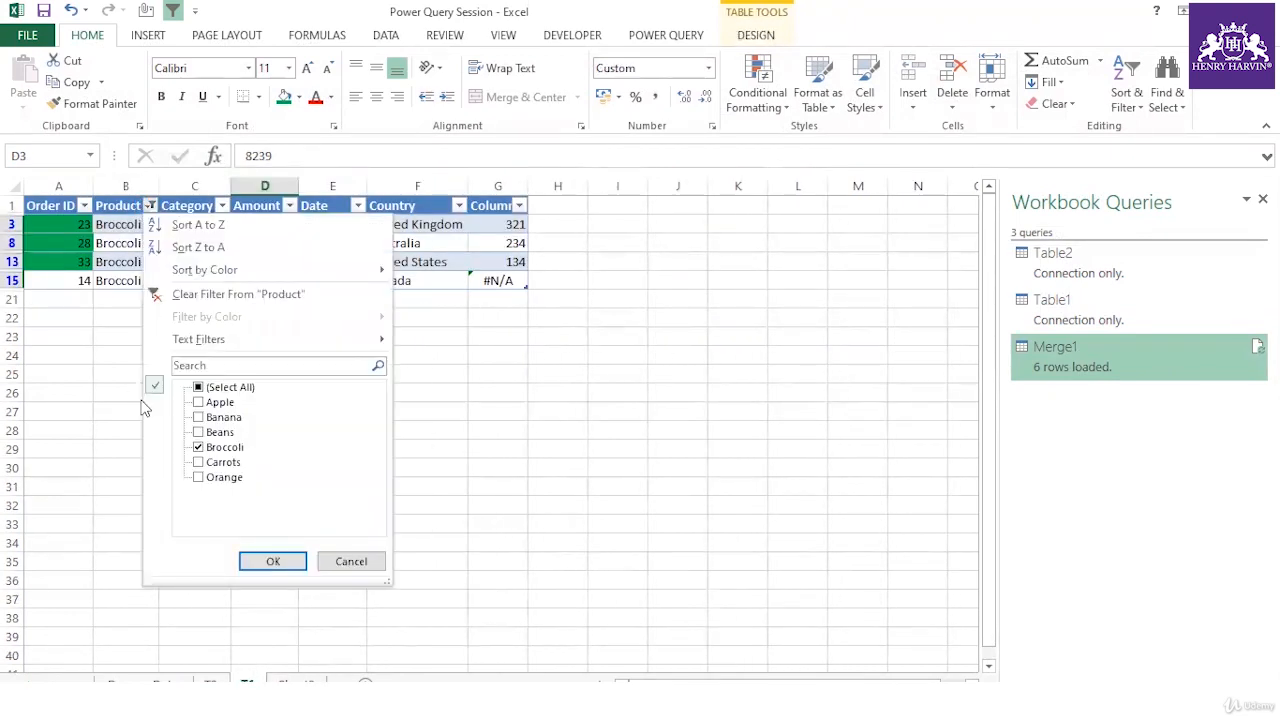
left_click(223, 449)
left_click(226, 478)
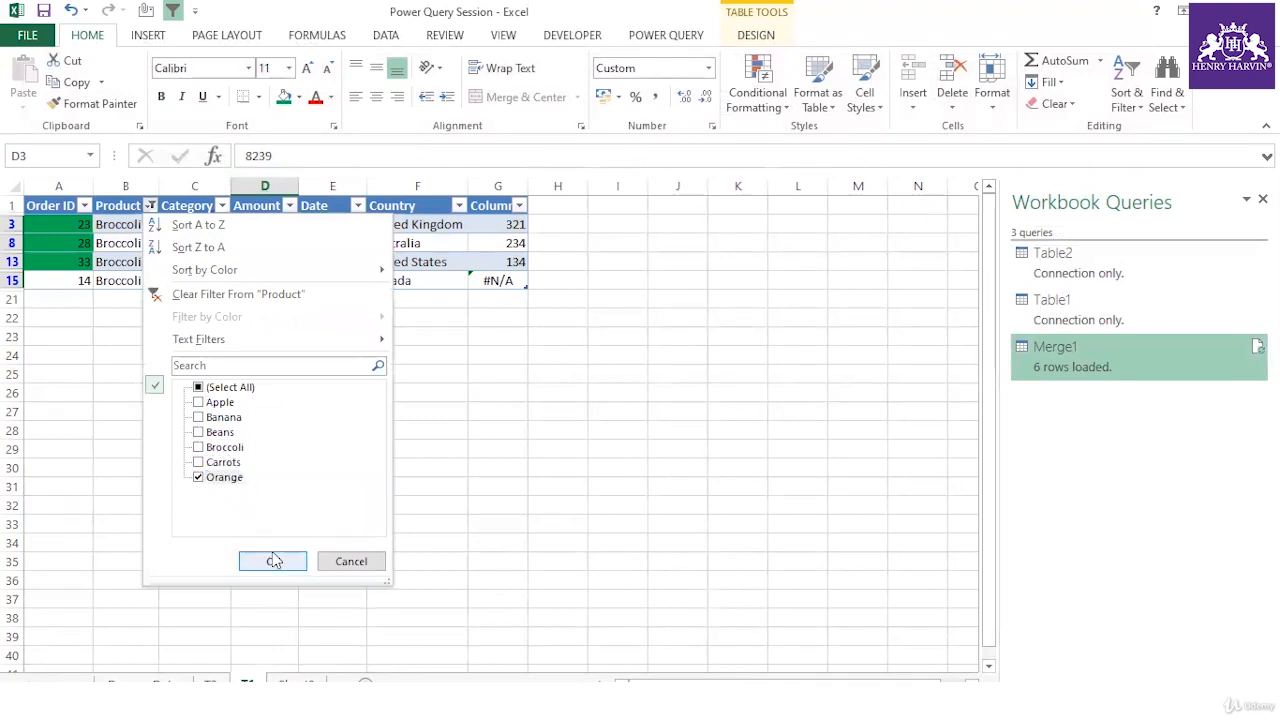
left_click(273, 561)
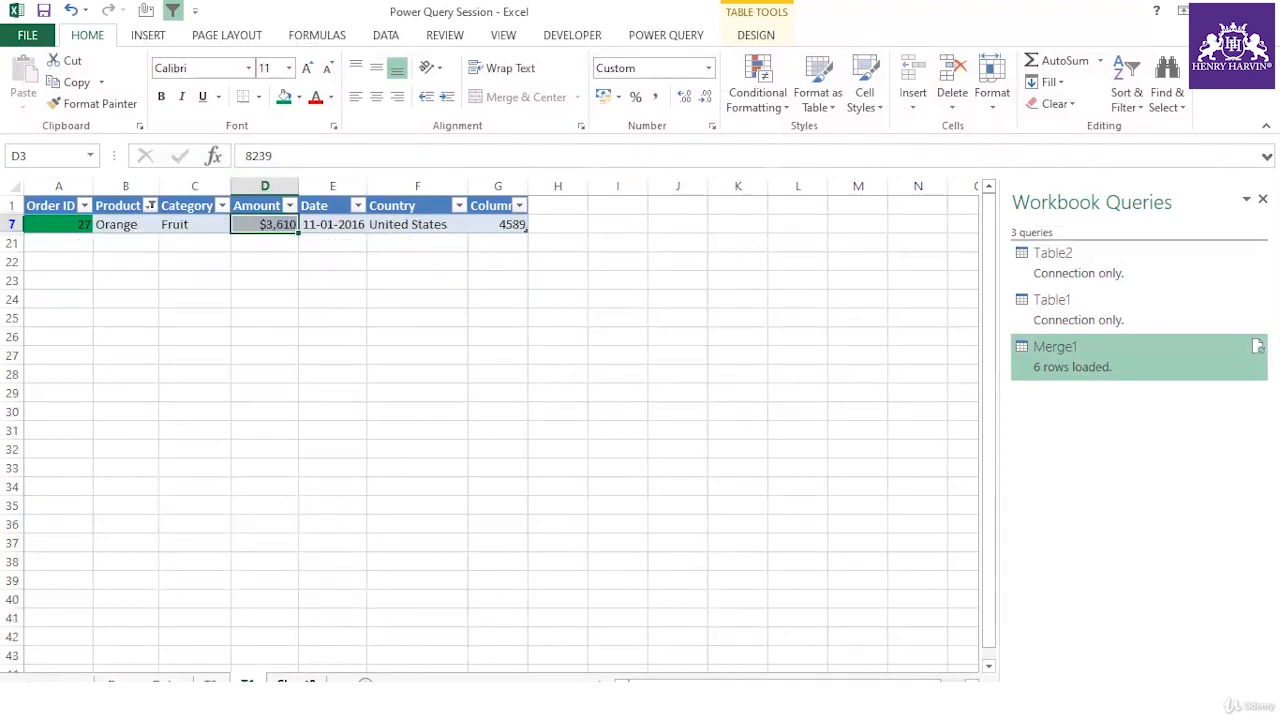
left_click(296, 683)
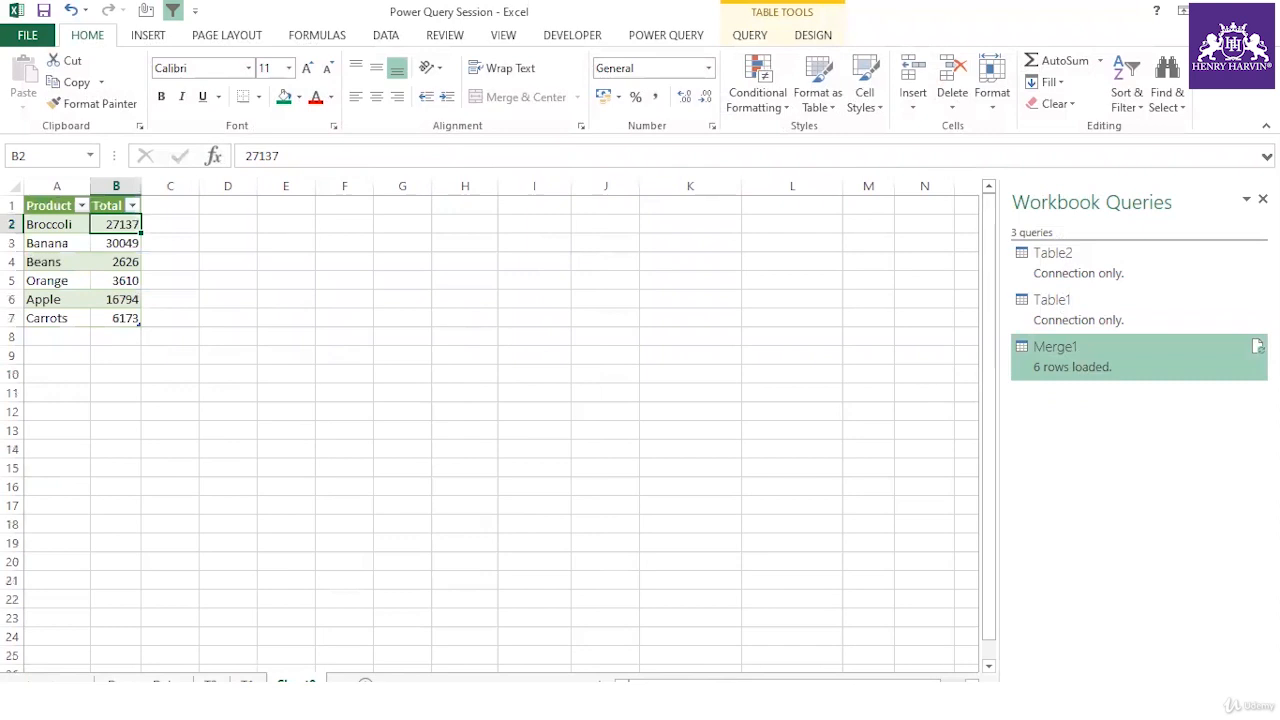
left_click(122, 278)
left_click(101, 295)
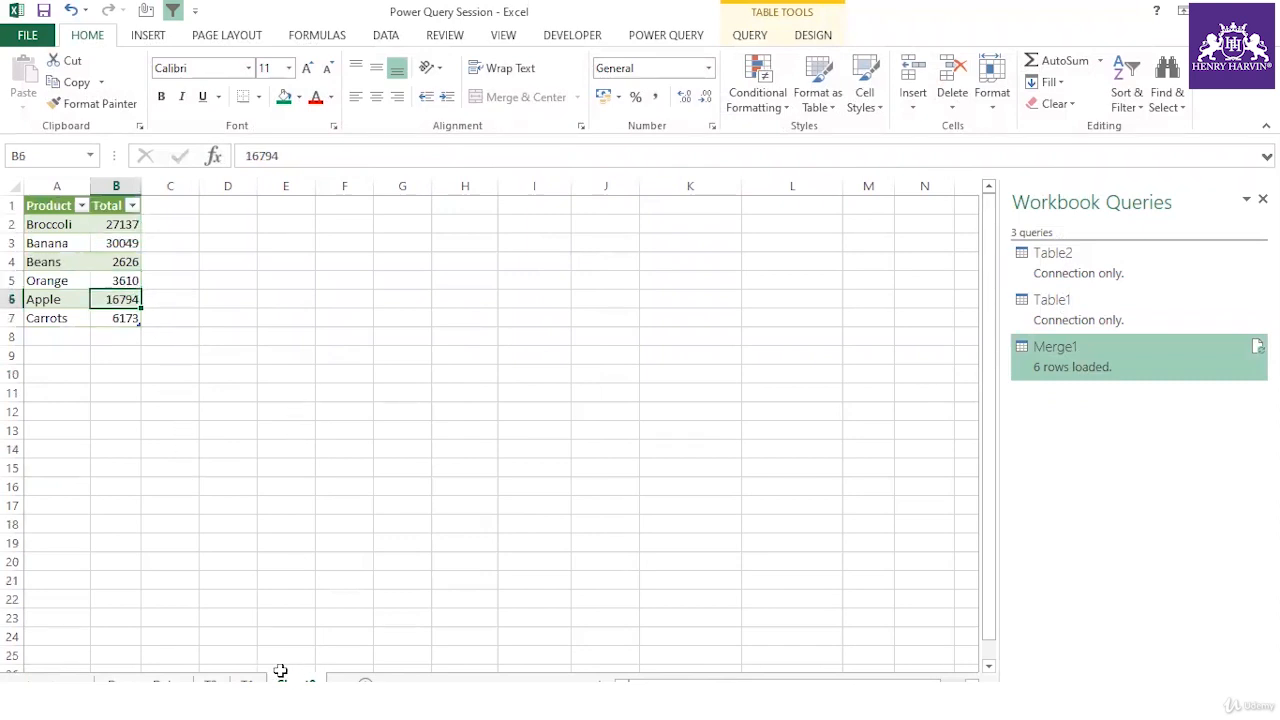
Filter Product on the T1 sheet to Apple only, select its Amount cells and compare their sum with Apple's grouped Total
left_click(247, 682)
key("ctrl+a")
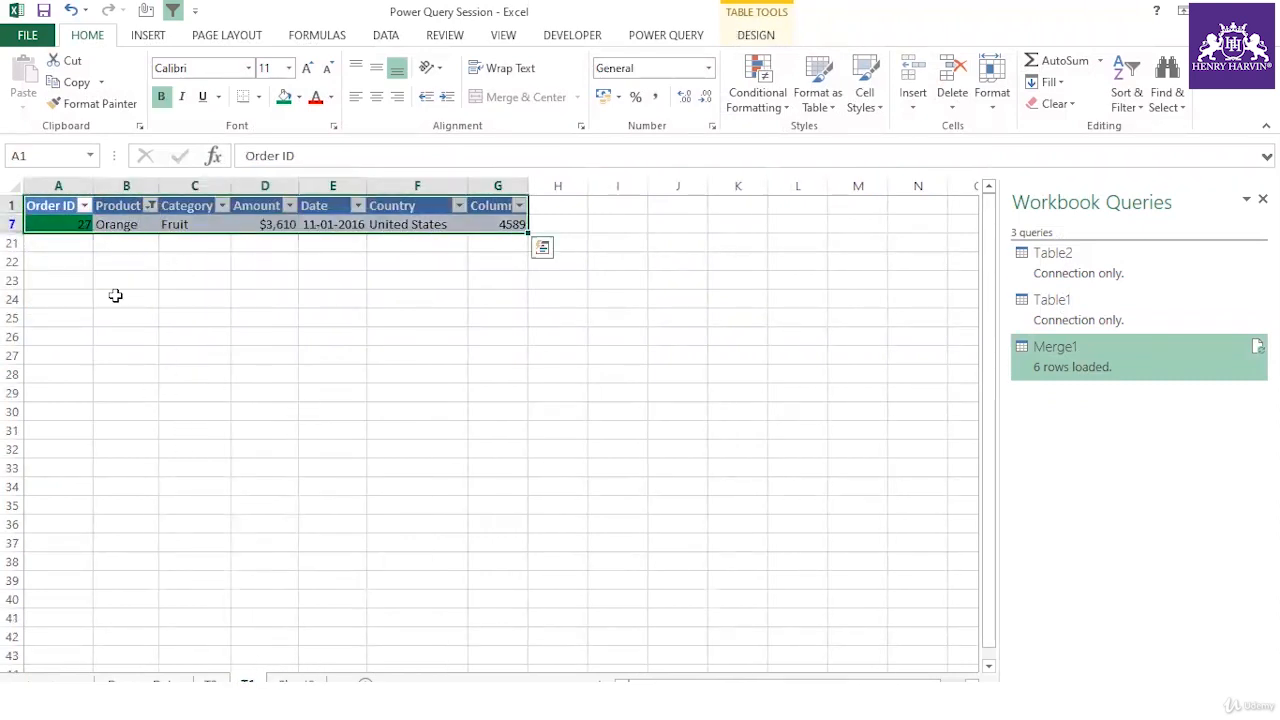
left_click(150, 206)
left_click(222, 477)
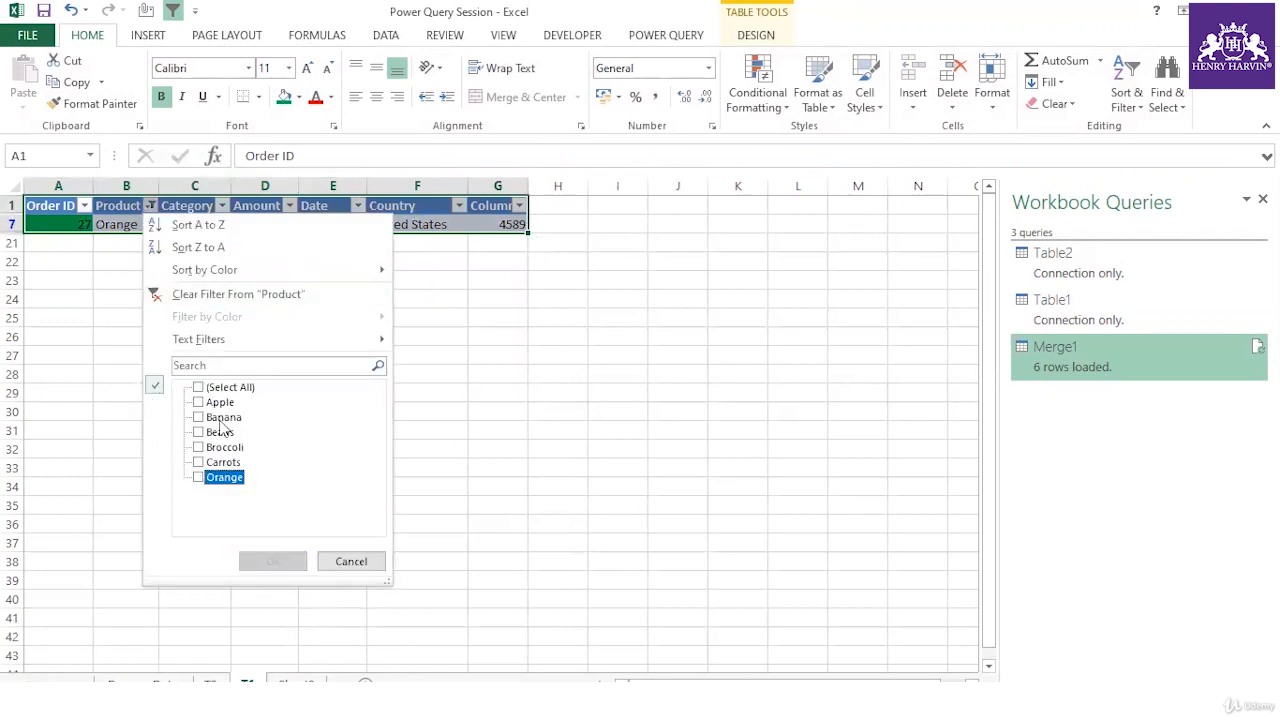
left_click(219, 402)
left_click(266, 561)
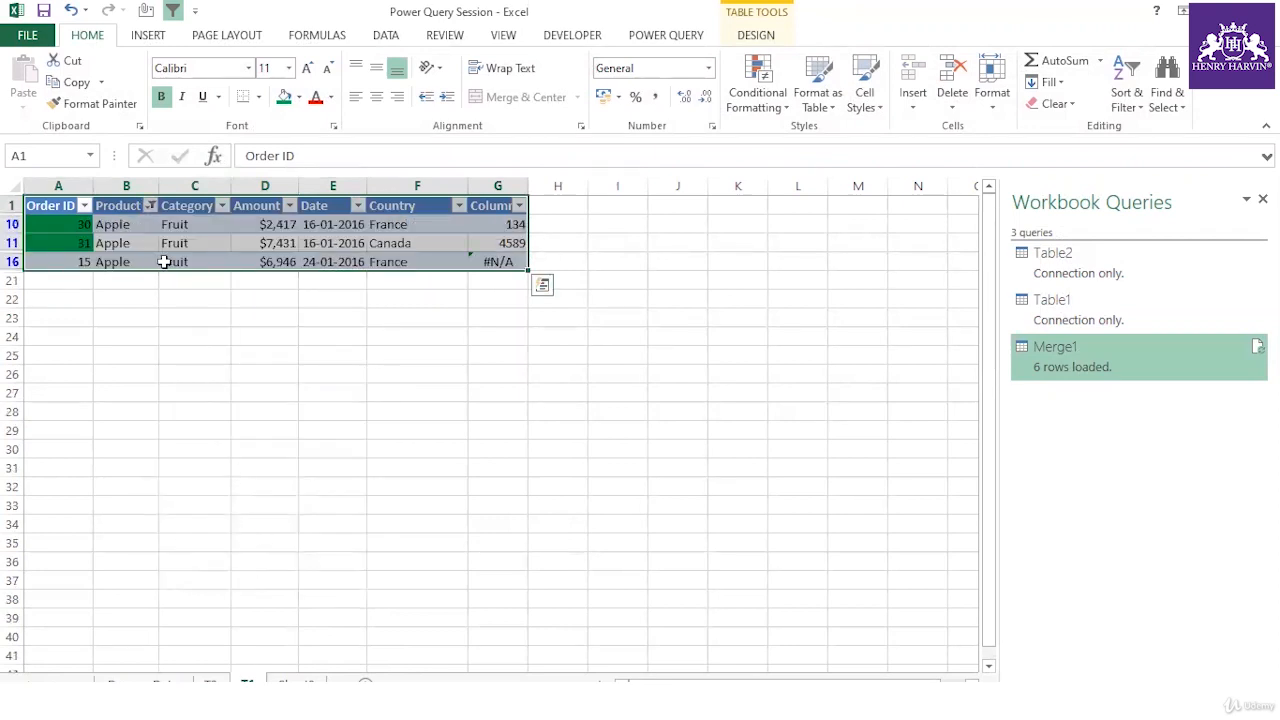
left_click_drag(276, 224, 276, 261)
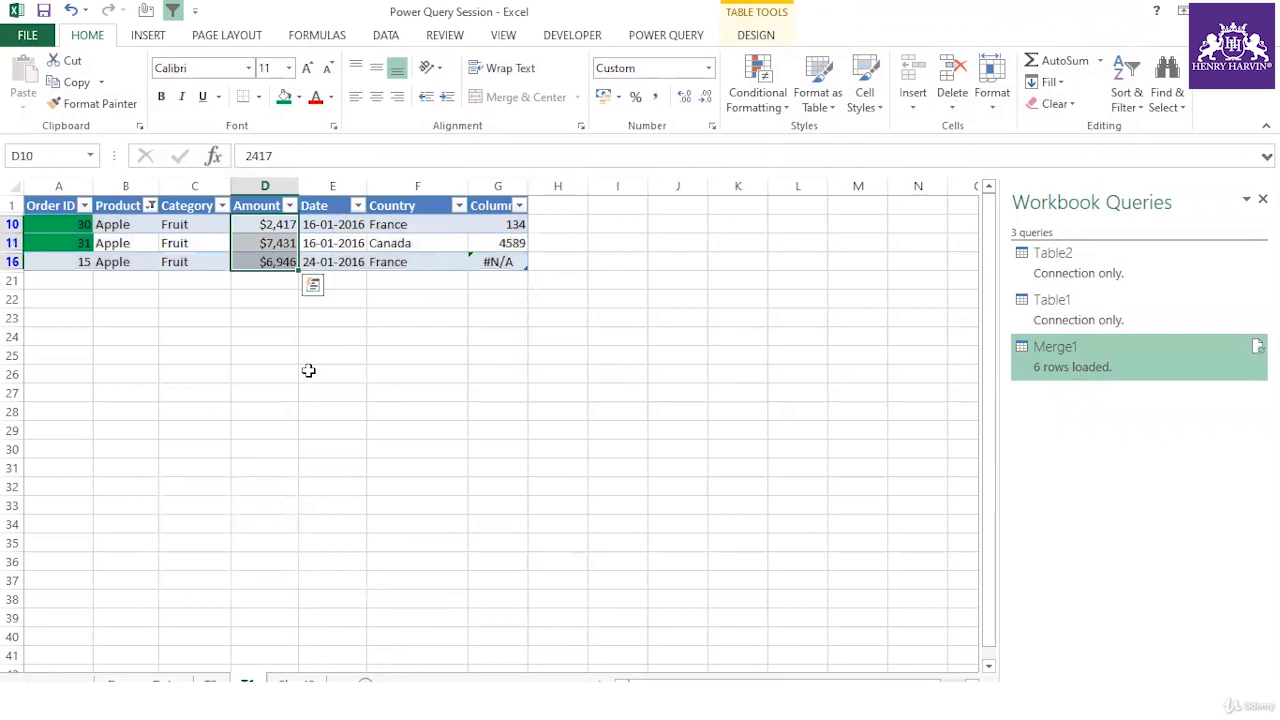
left_click(299, 680)
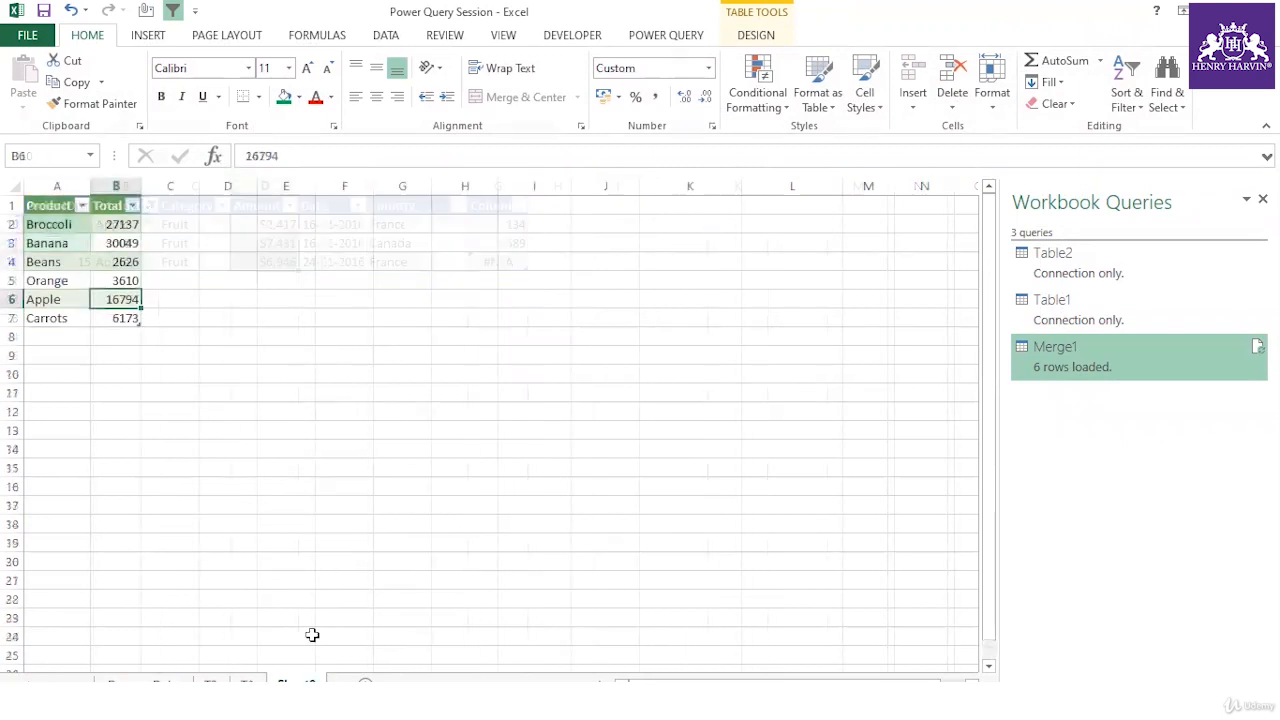
left_click(323, 466)
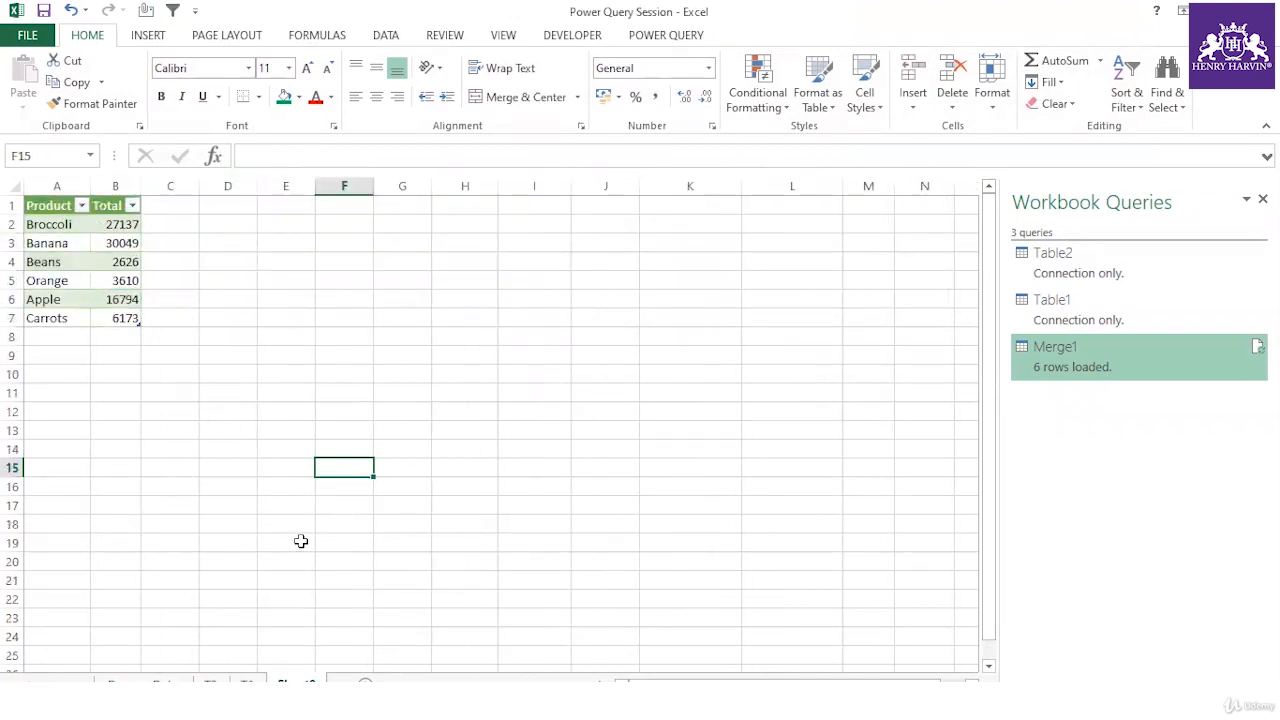
left_click(104, 275)
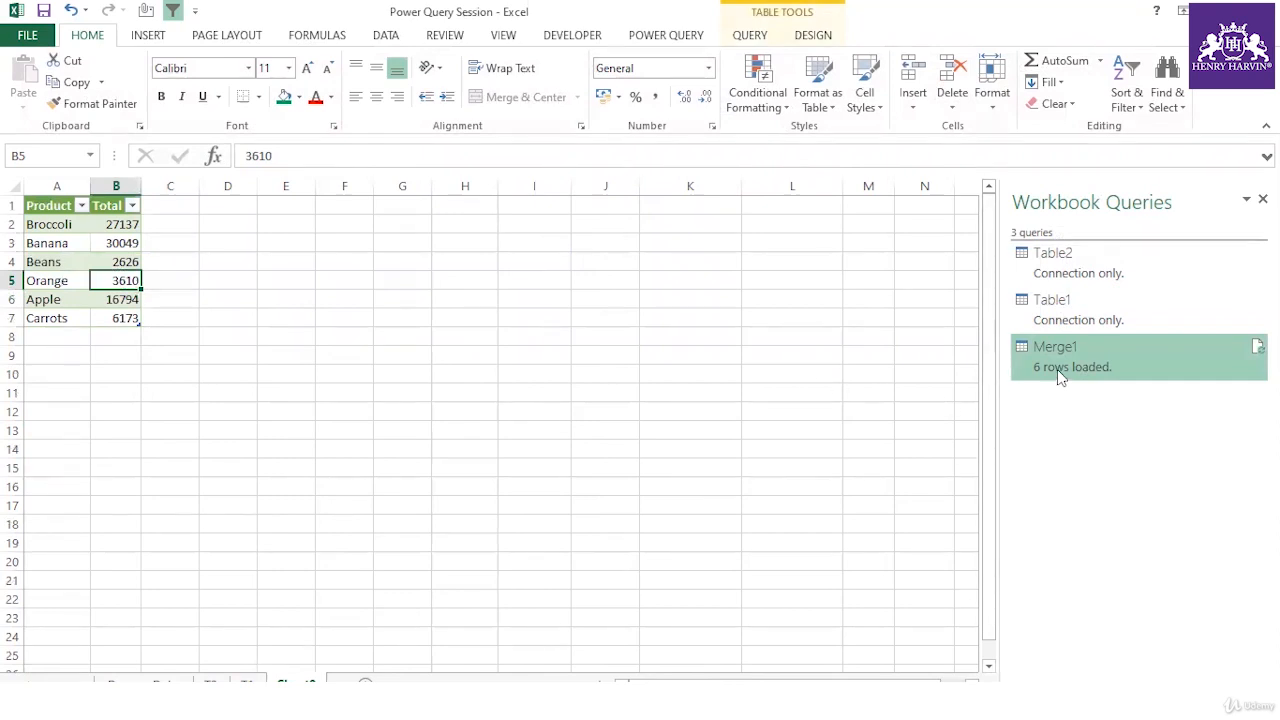
Reopen the Merge1 query for editing and delete its Grouped Rows applied step
right_click(1057, 369)
left_click(1097, 386)
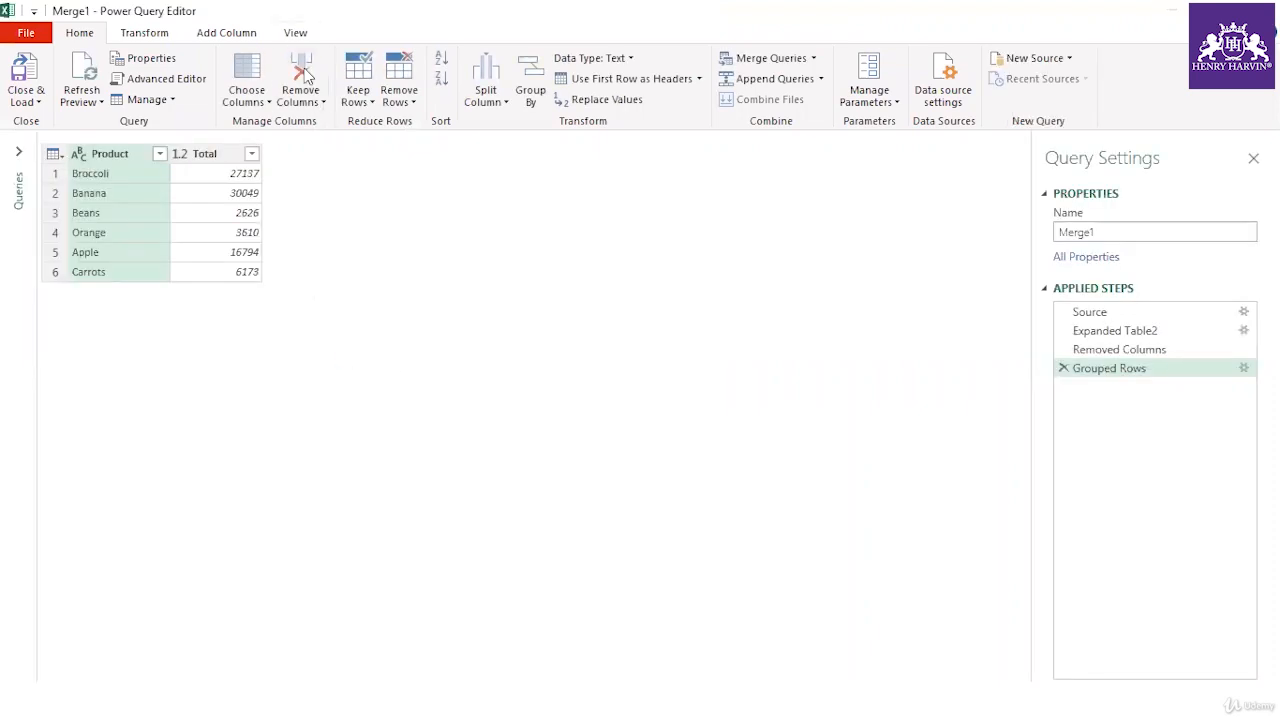
left_click(1218, 11)
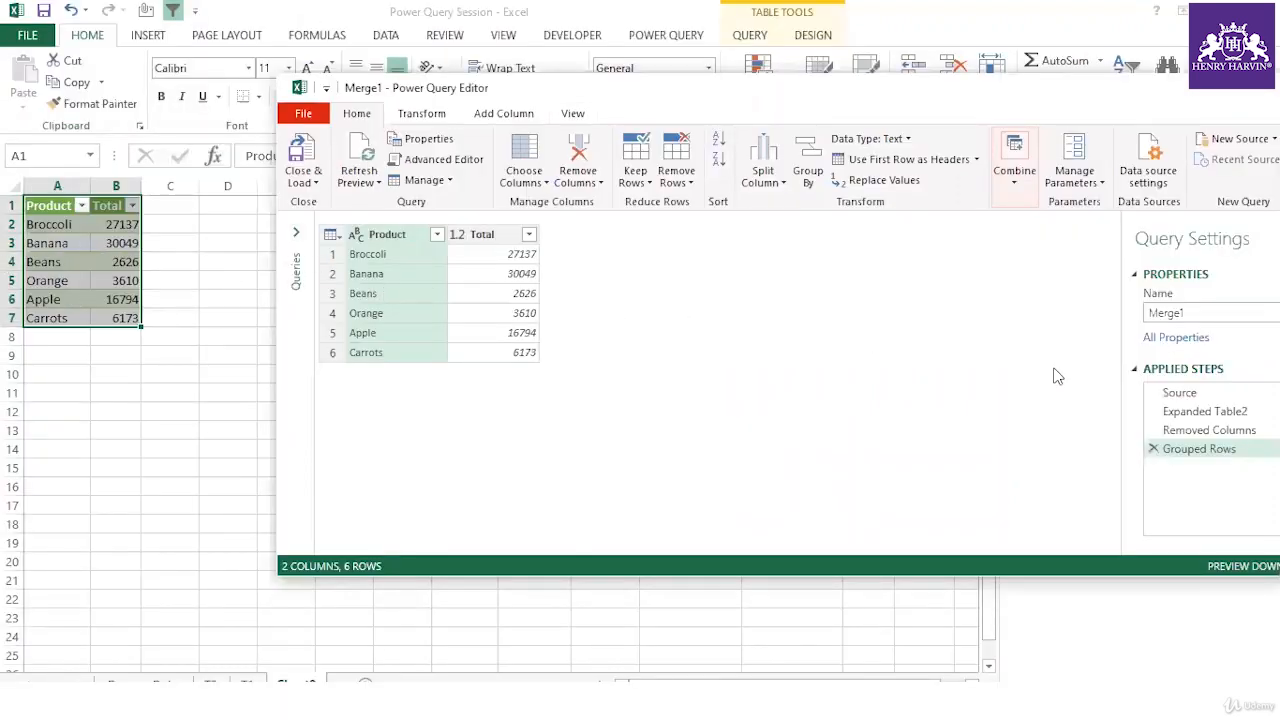
left_click(1151, 450)
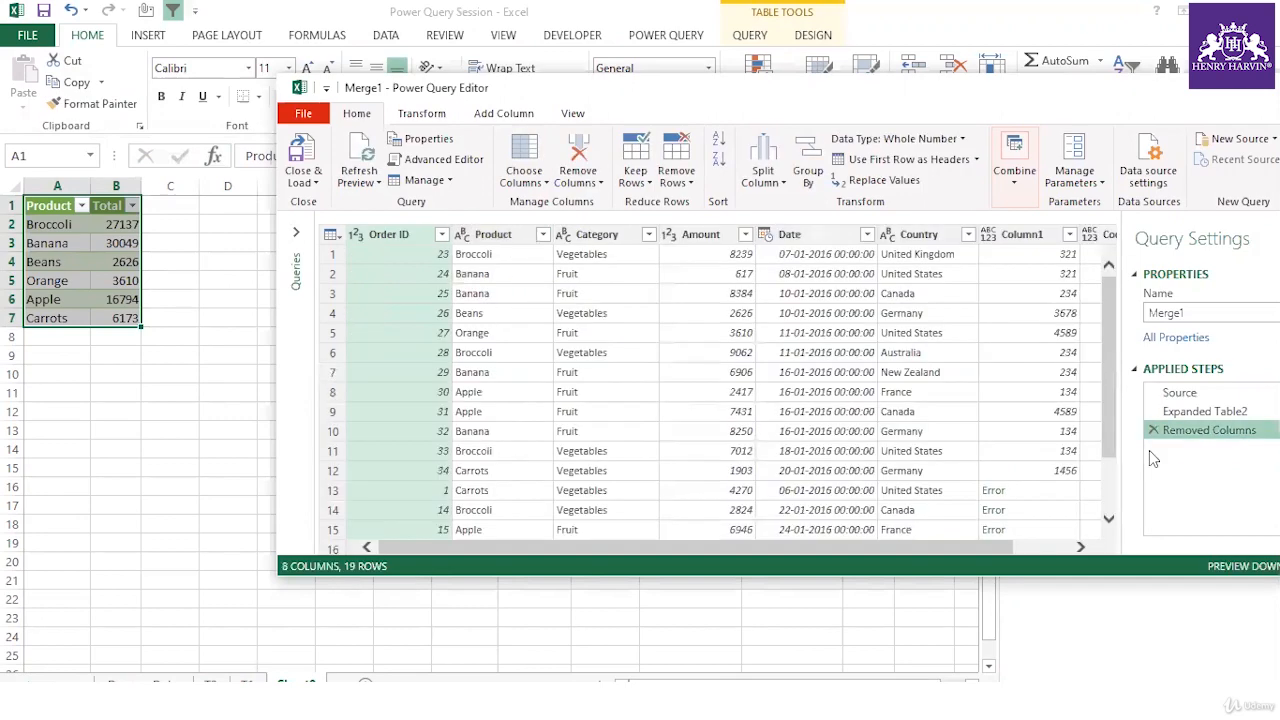
double_click(862, 100)
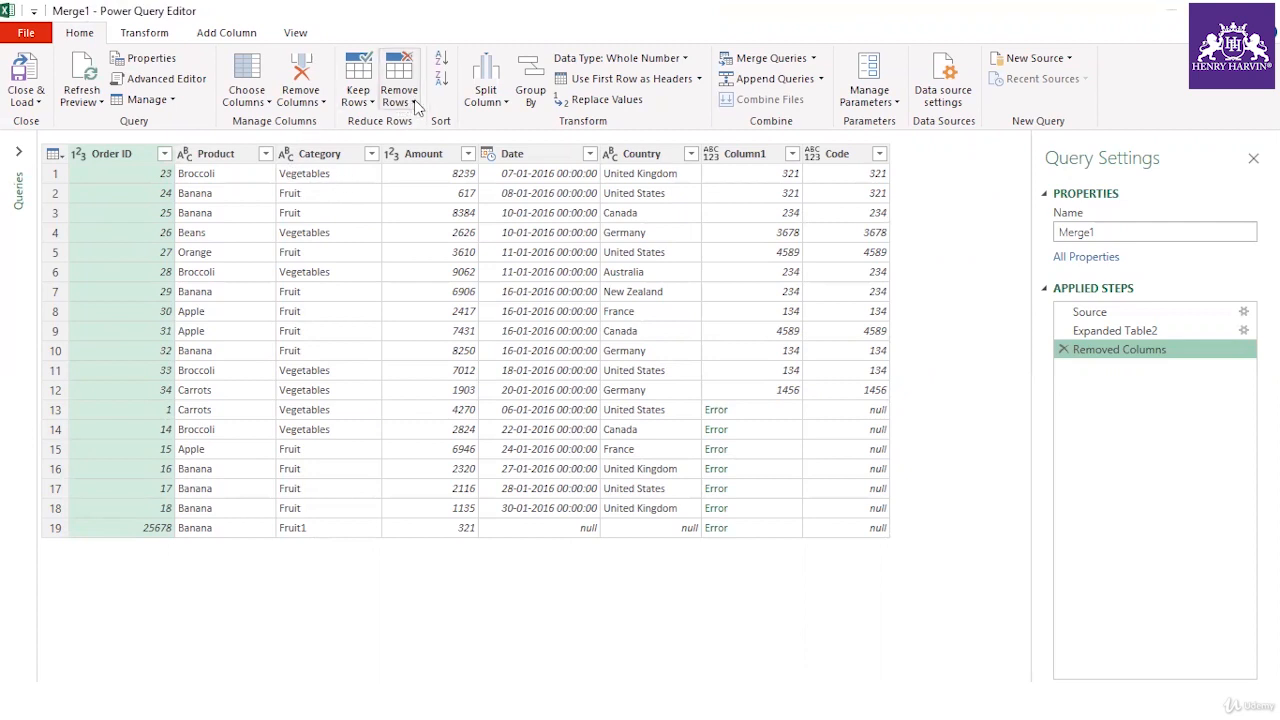
Set up an Advanced Group By on Merge1 that groups the rows by Product and Category
left_click(531, 104)
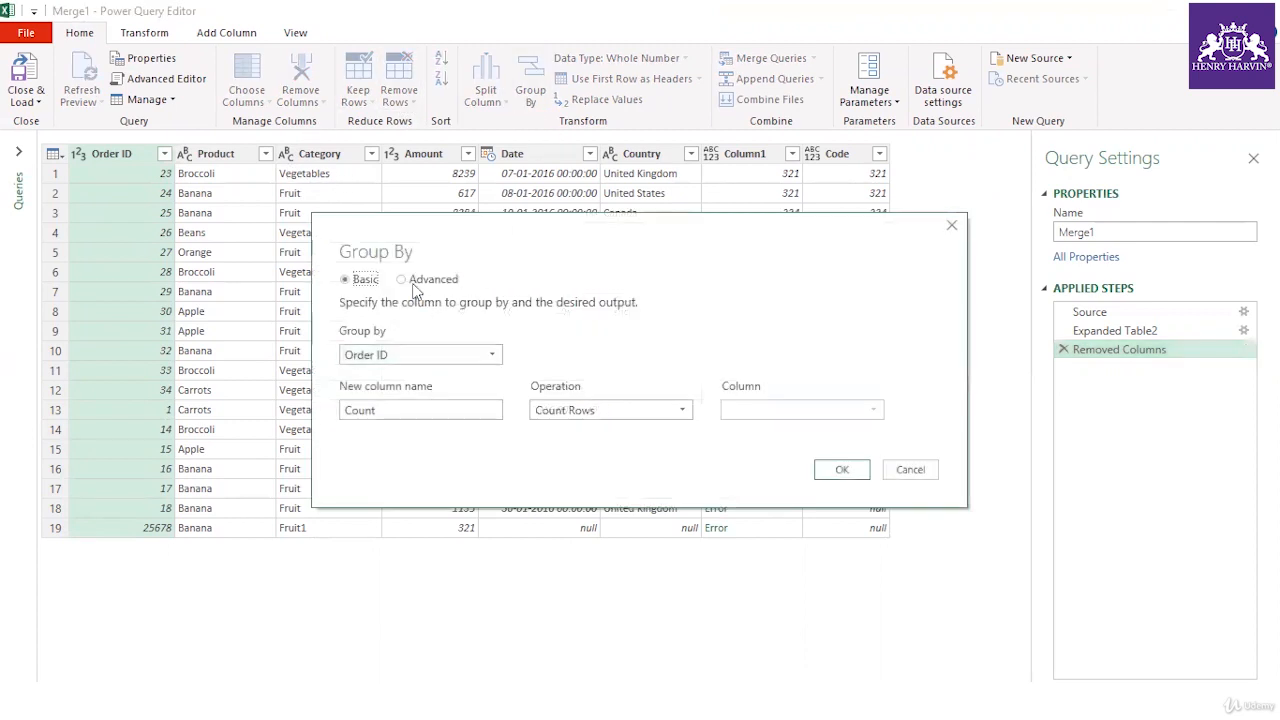
left_click(413, 283)
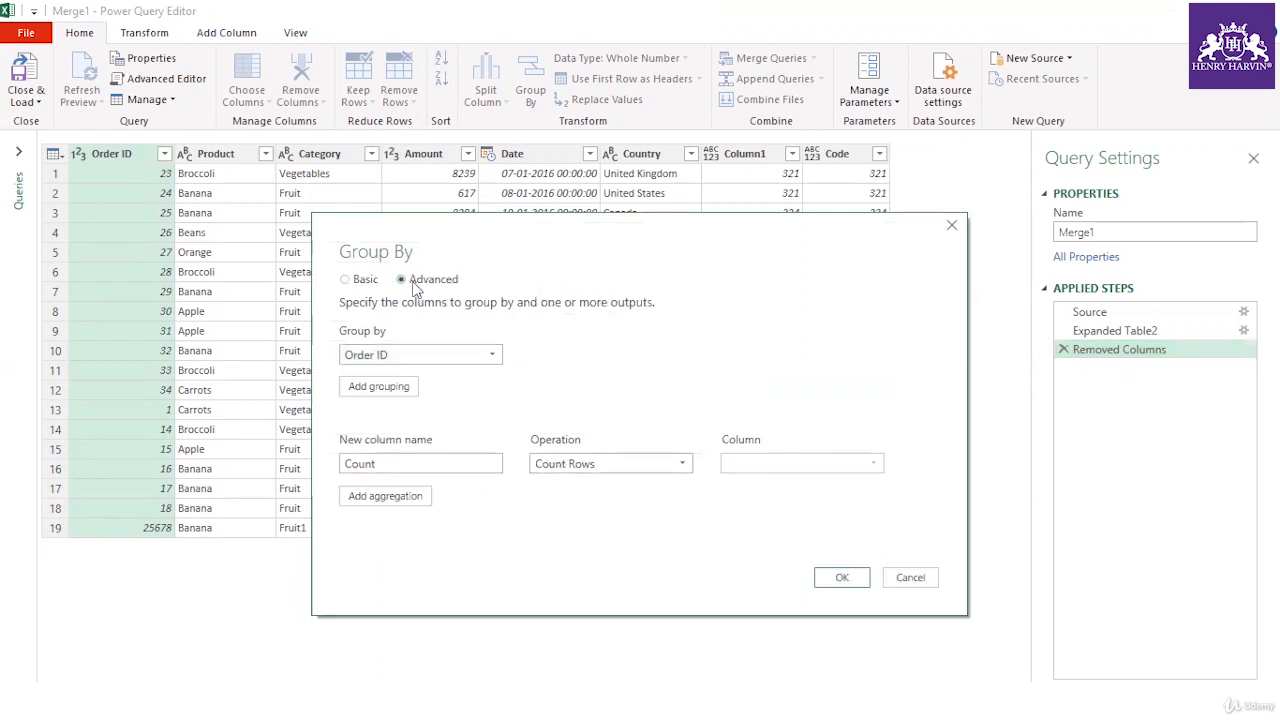
left_click(490, 356)
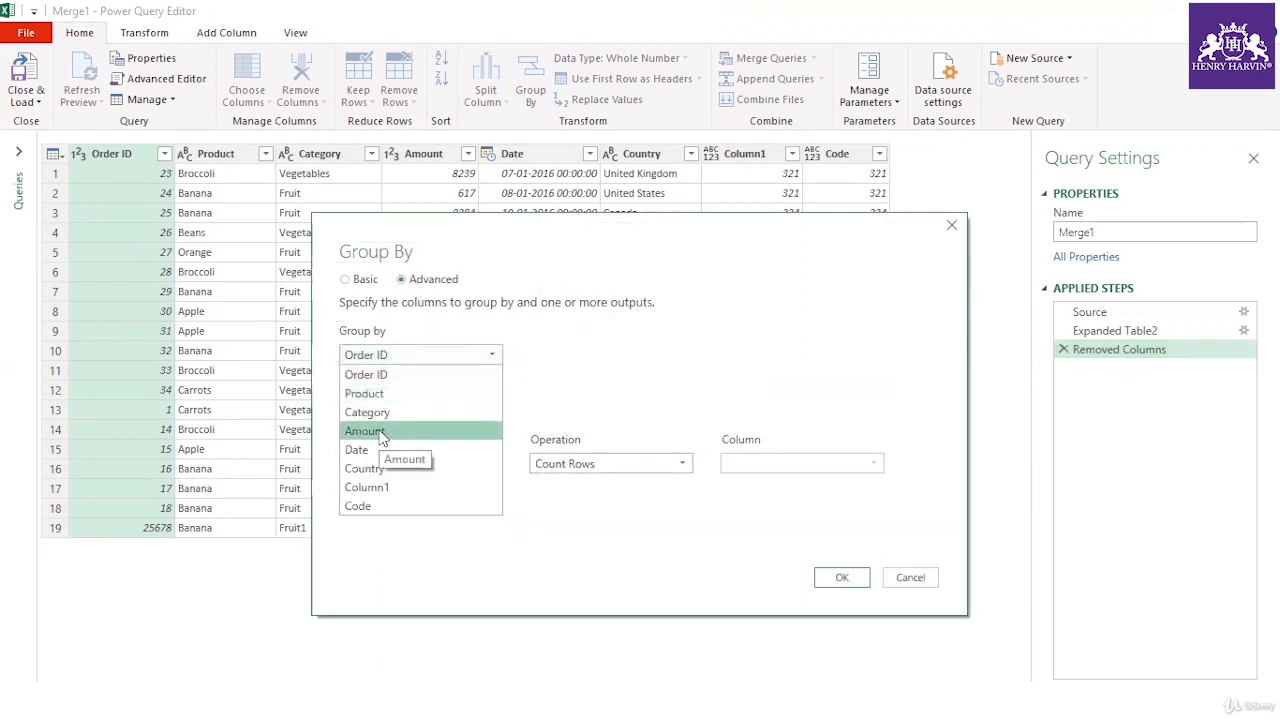
left_click(383, 393)
left_click(386, 390)
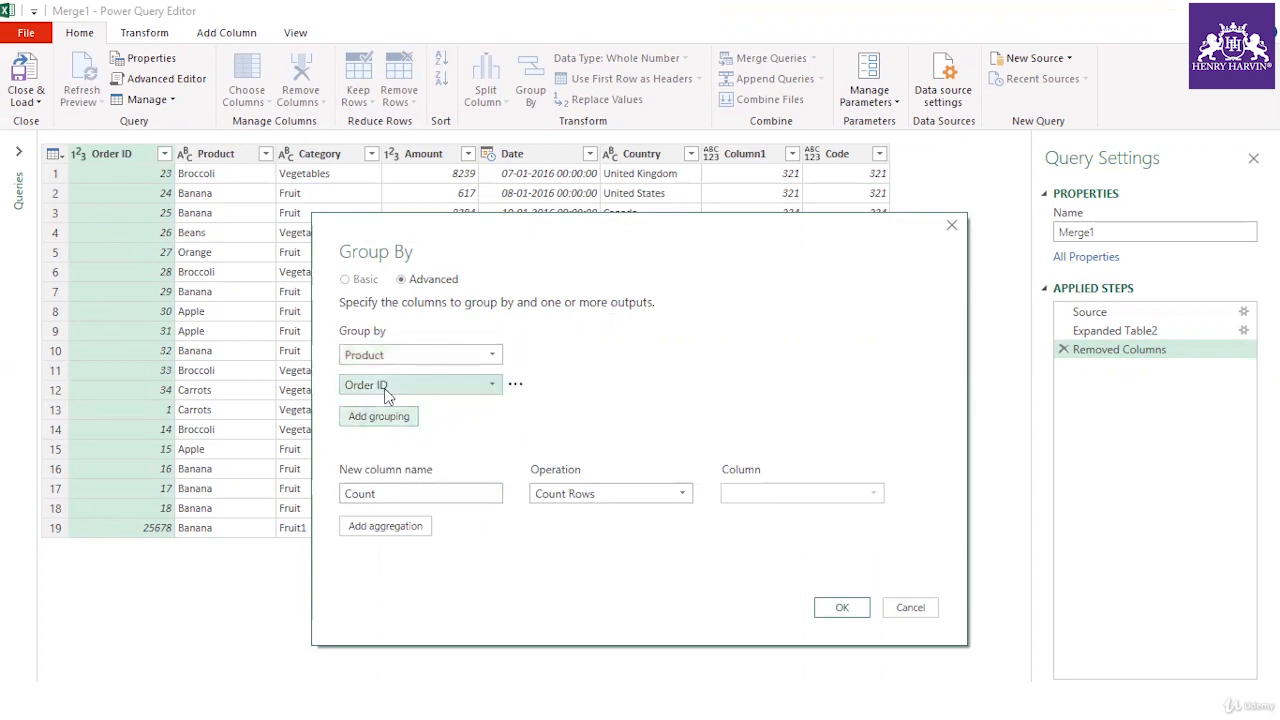
left_click(491, 384)
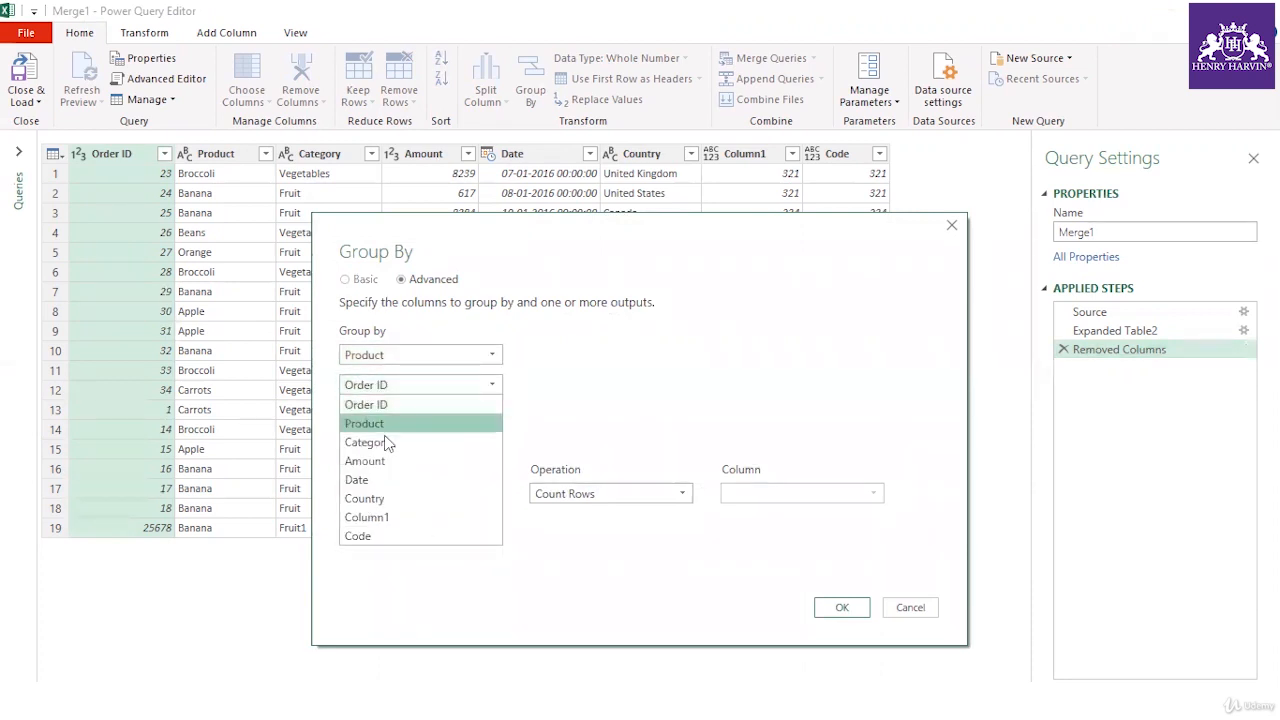
left_click(386, 442)
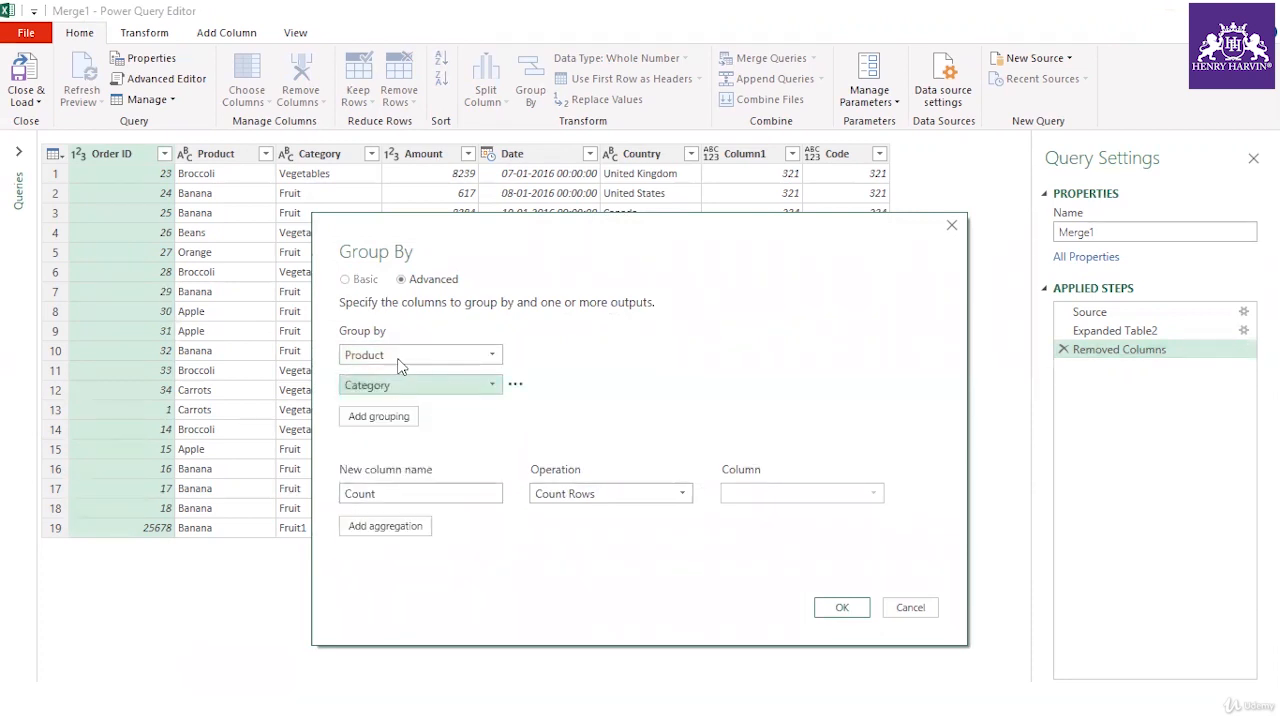
Define the aggregations Total as Sum of Amount and Total Count as Count Rows, and apply the grouping
double_click(411, 493)
type("S")
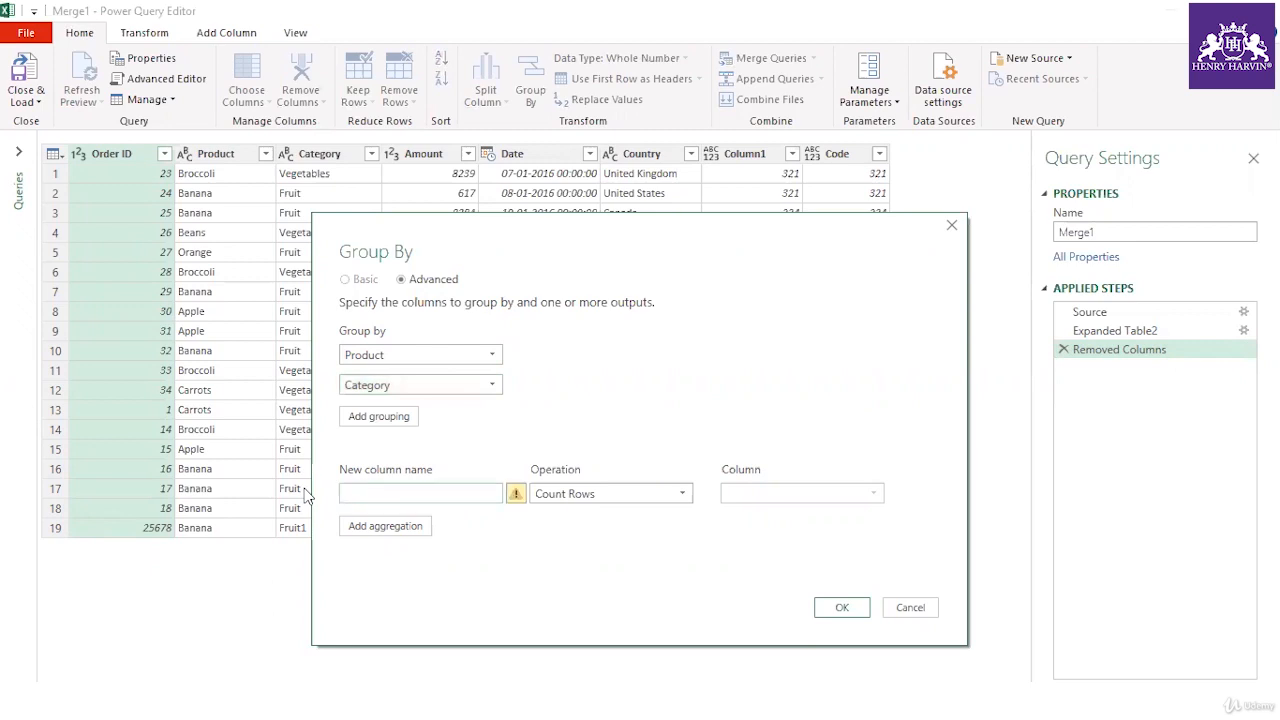
type("otal")
left_click(570, 496)
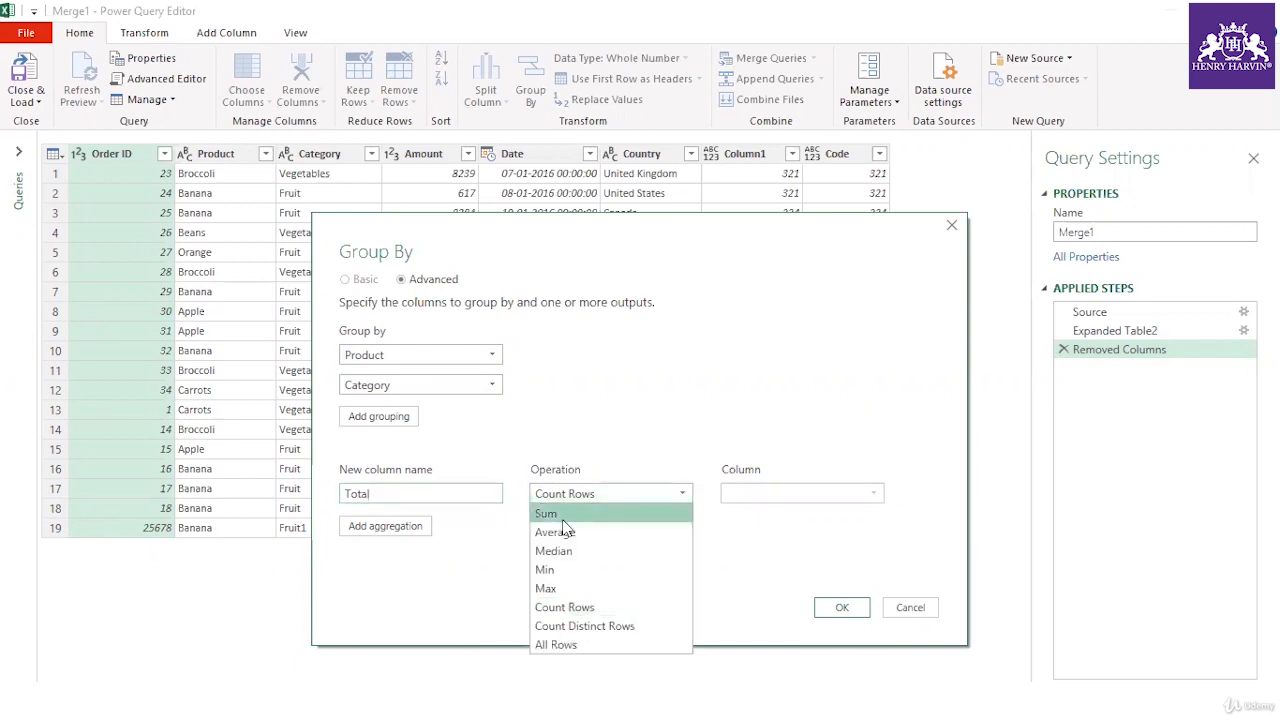
left_click(560, 515)
left_click(808, 493)
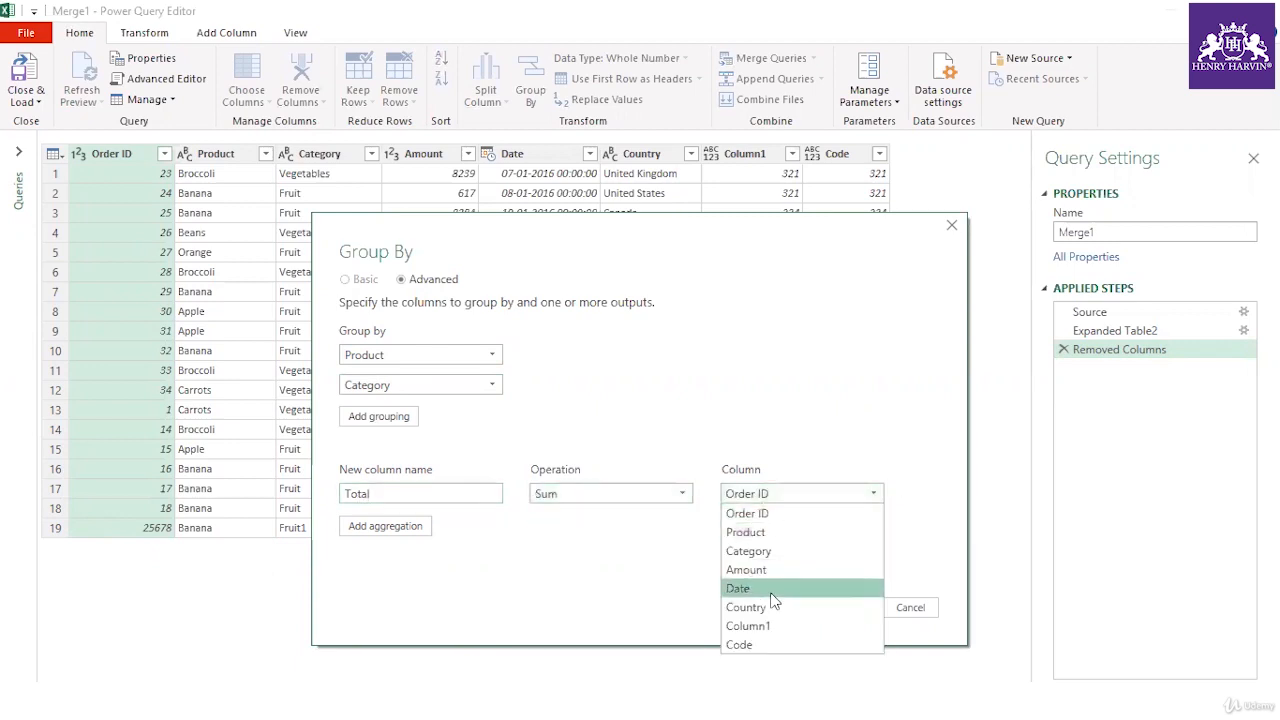
left_click(759, 566)
left_click(401, 525)
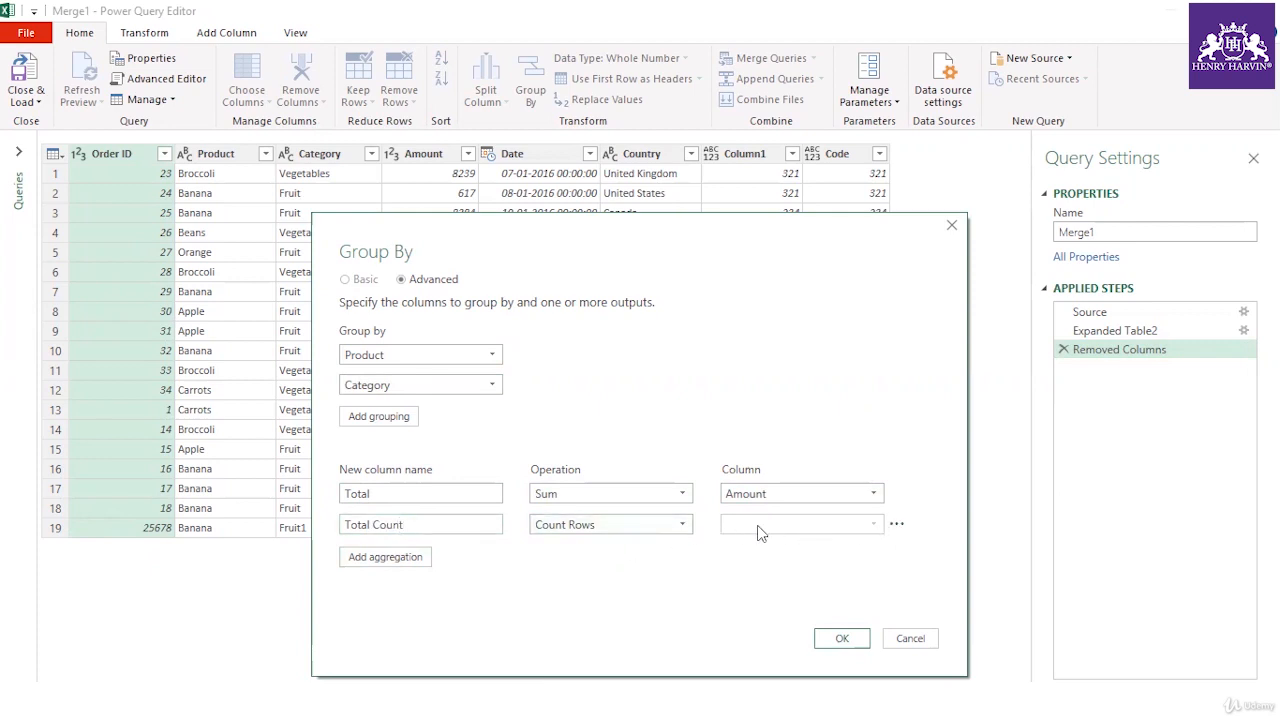
left_click(842, 638)
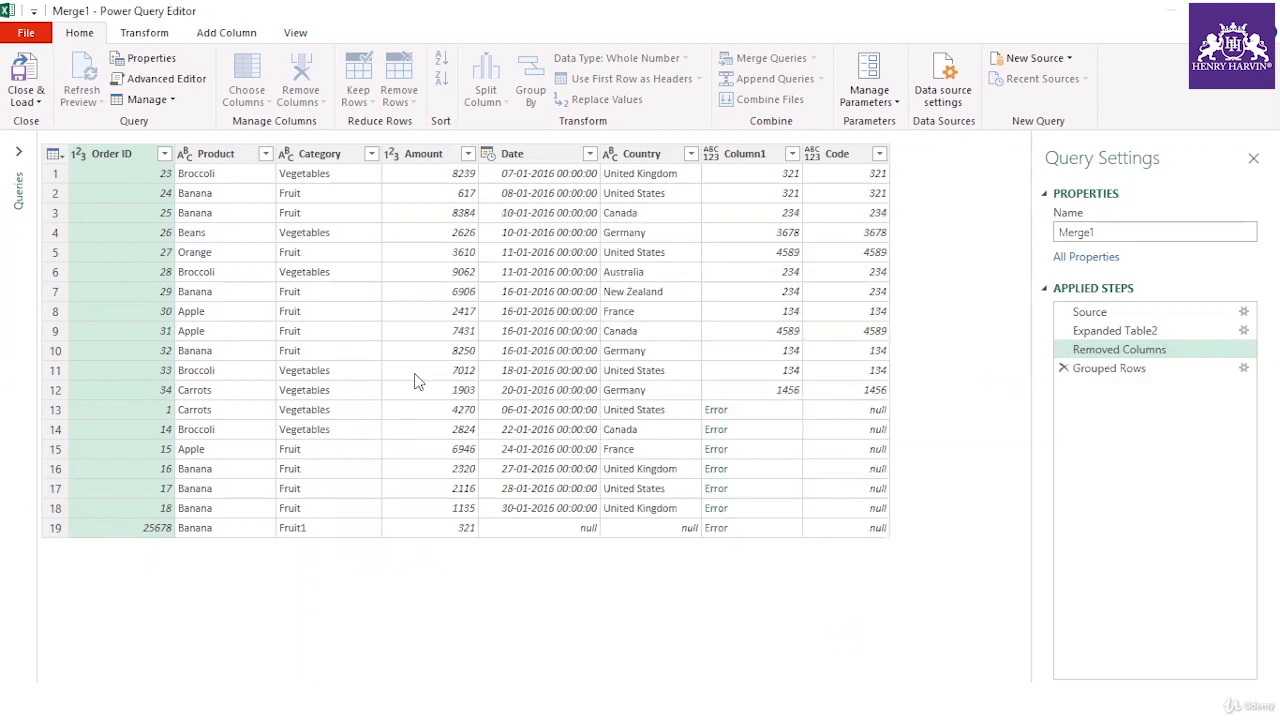
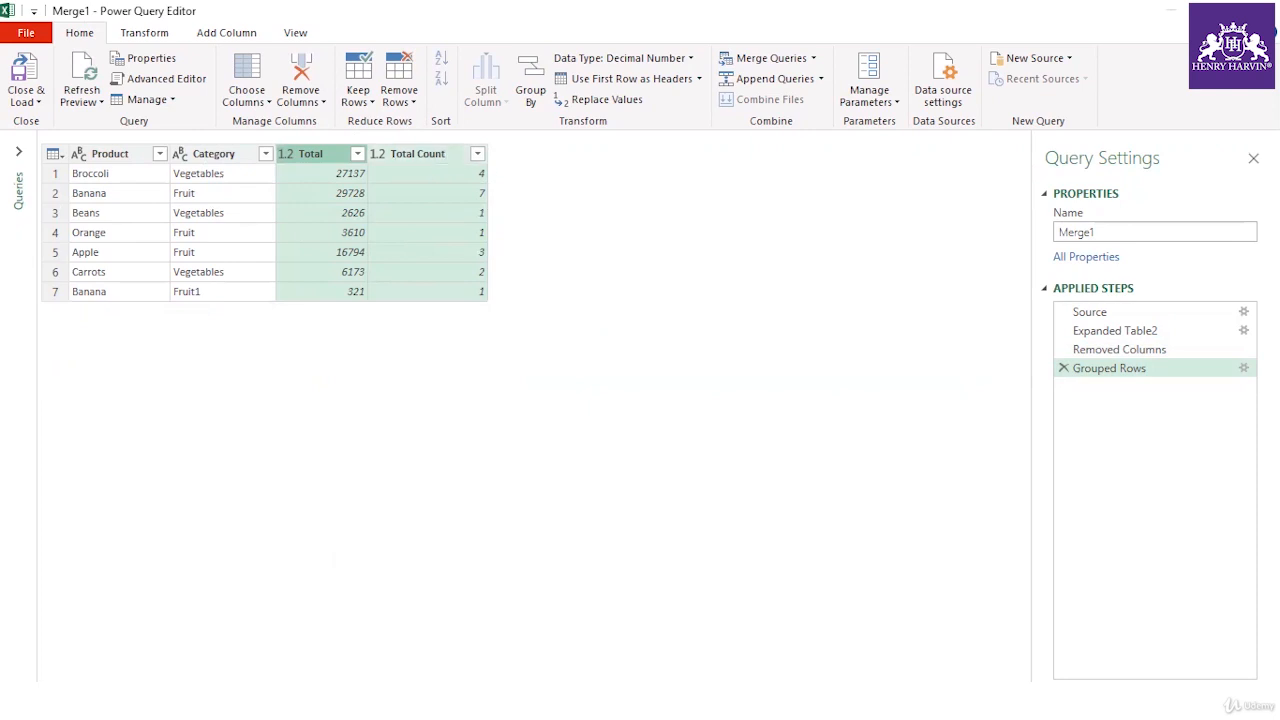
Close the query editor keeping the changes, and widen the Product, Category and Total columns of the loaded table
left_click(1262, 10)
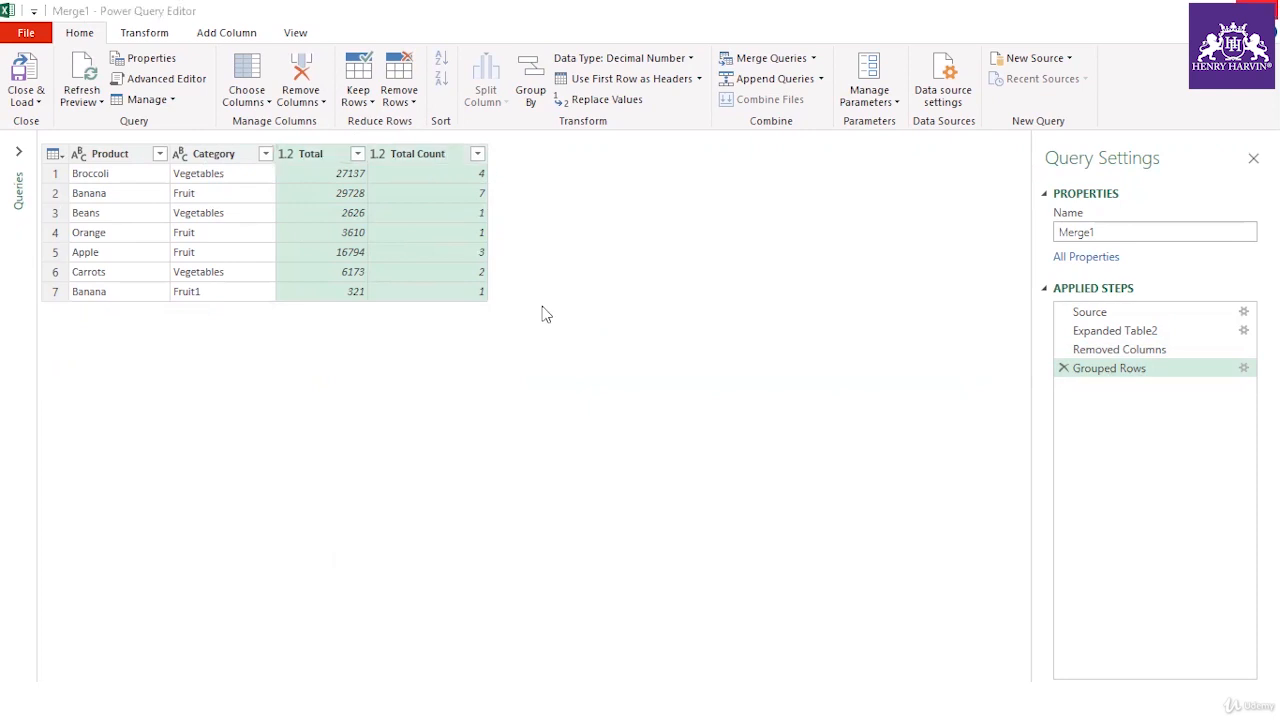
left_click(658, 400)
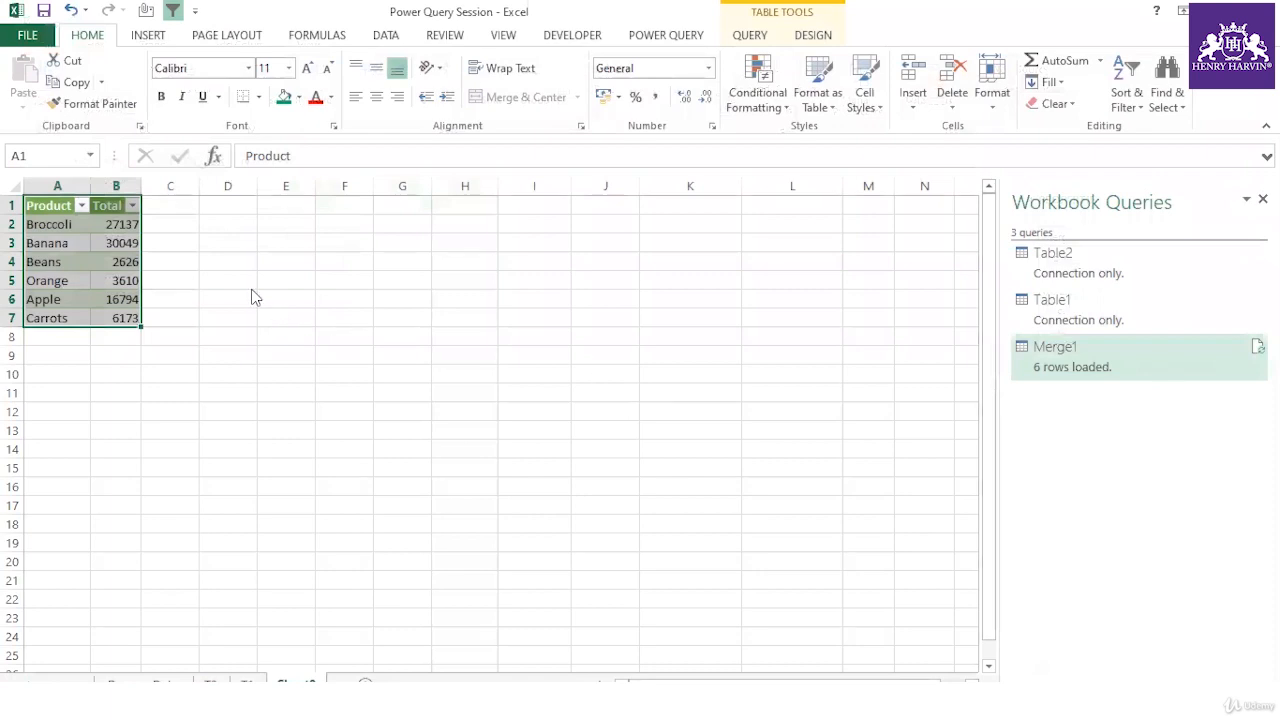
left_click(134, 408)
left_click_drag(214, 189, 248, 189)
left_click_drag(164, 188, 200, 188)
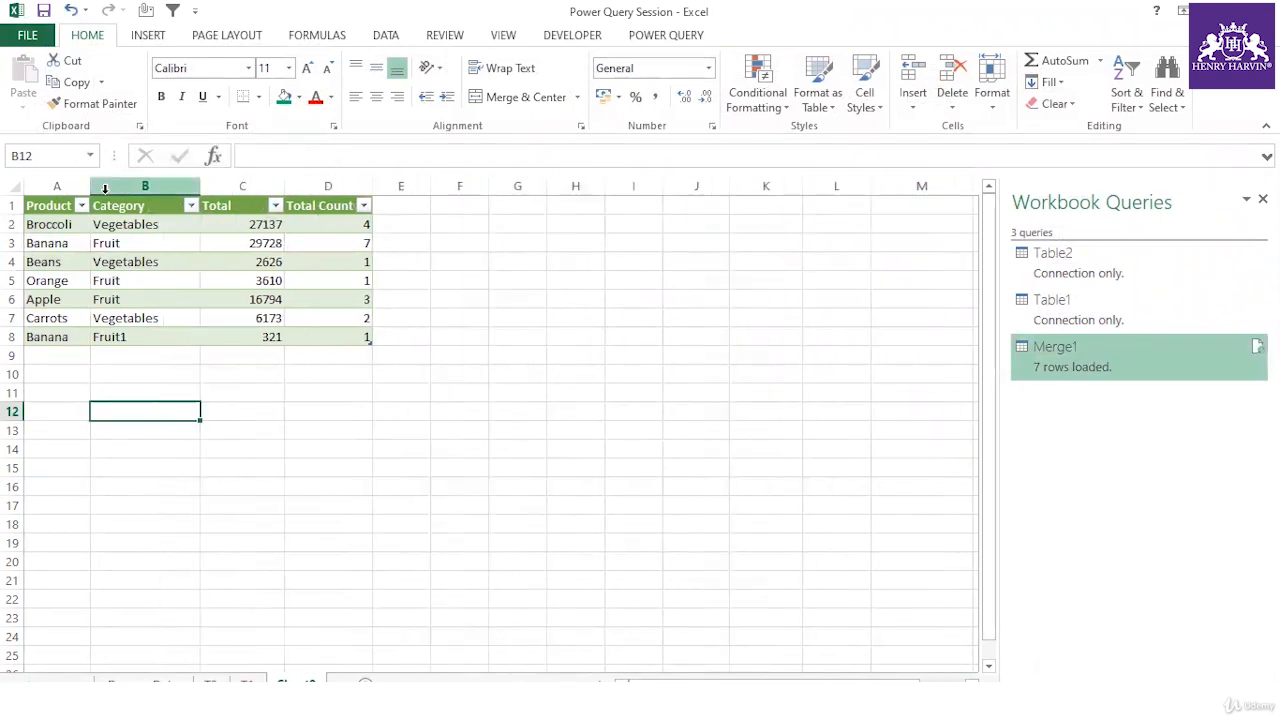
left_click_drag(88, 188, 126, 188)
left_click_drag(64, 220, 134, 334)
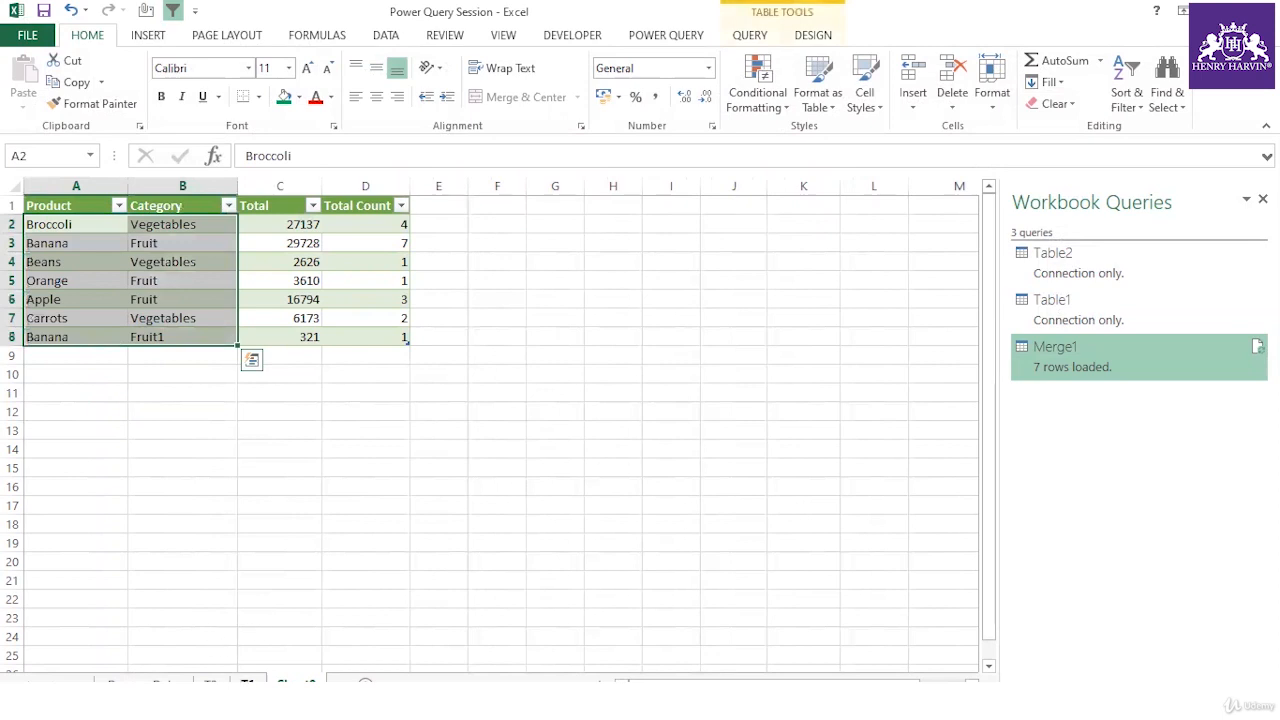
Turn off the table filter on the T1 sheet to show all its rows
left_click(246, 683)
left_click(279, 198)
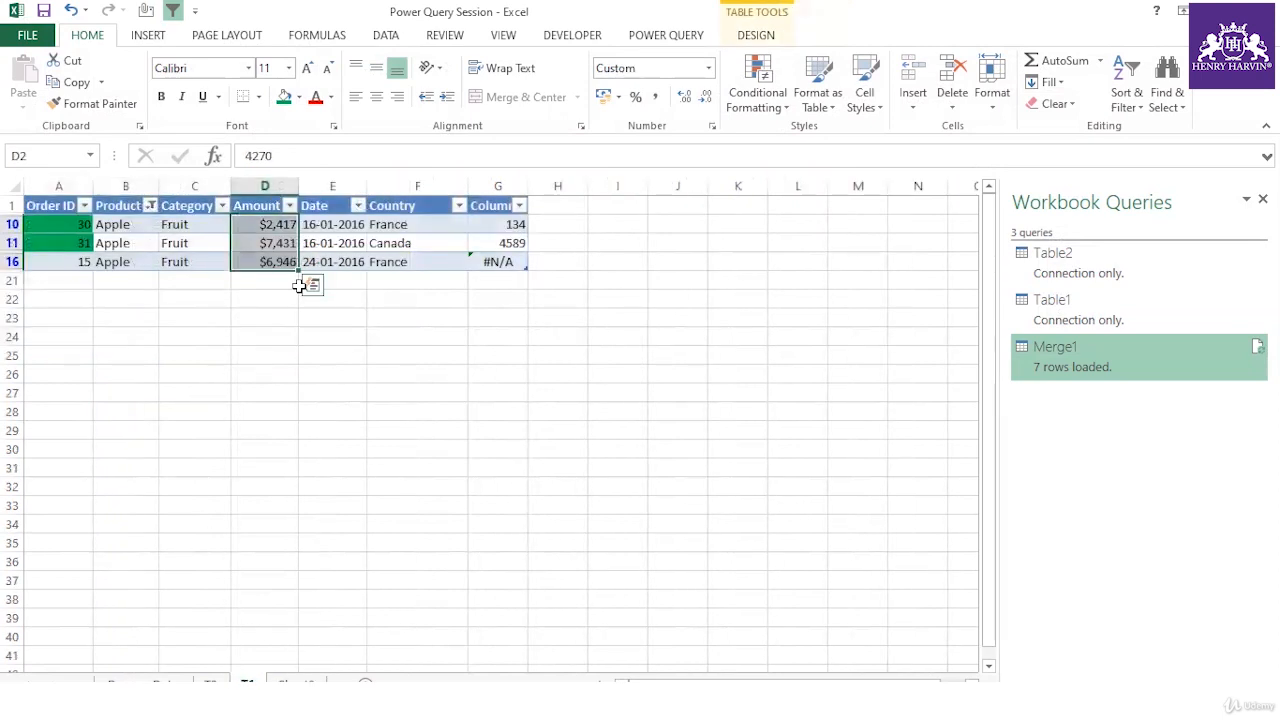
key("ctrl+shift+l")
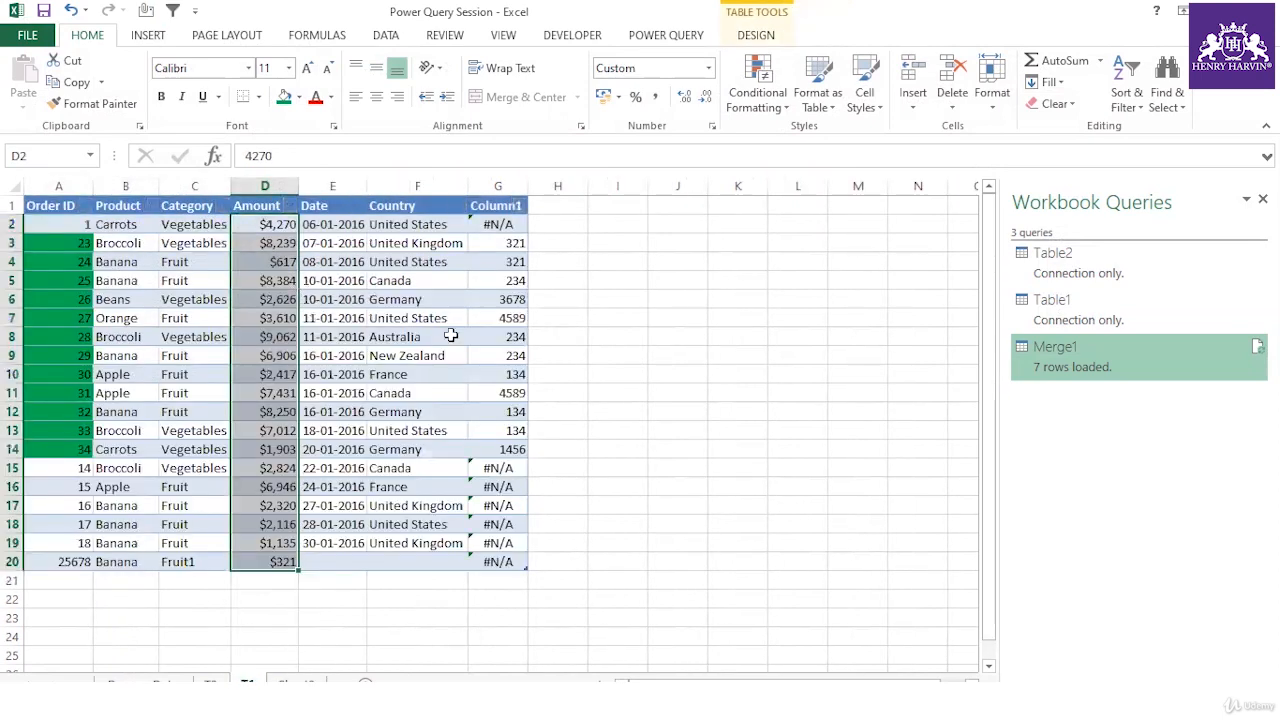
left_click(420, 337)
Copy T1's Product and Category columns (B1:C20) and paste them as values at A1 of a new sheet
left_click_drag(112, 208, 210, 556)
key("ctrl+c")
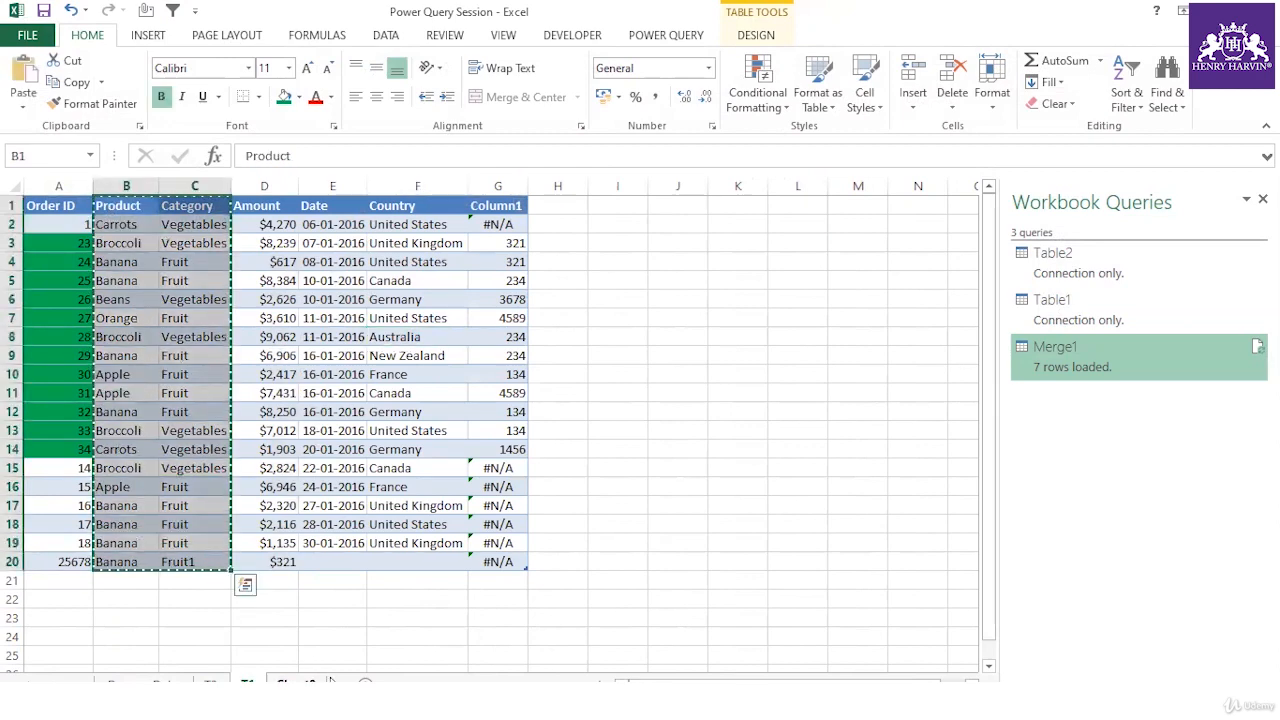
key("shift+F11")
right_click(63, 207)
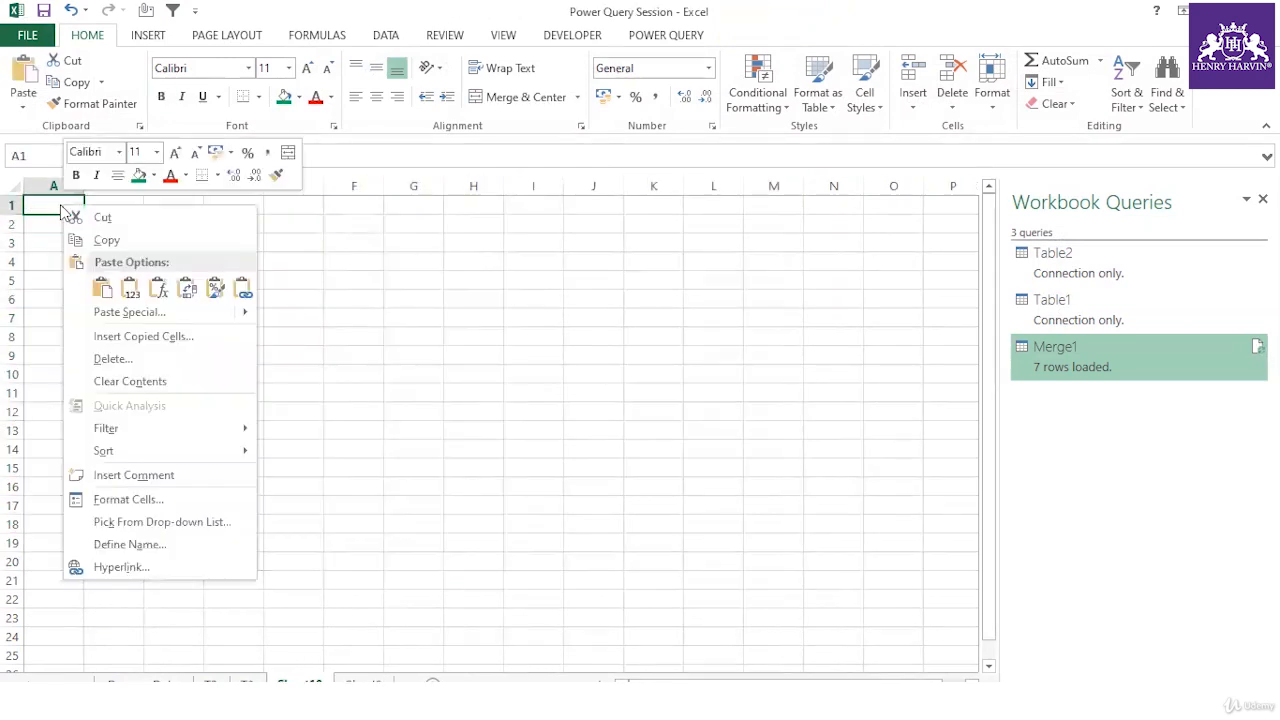
left_click(134, 290)
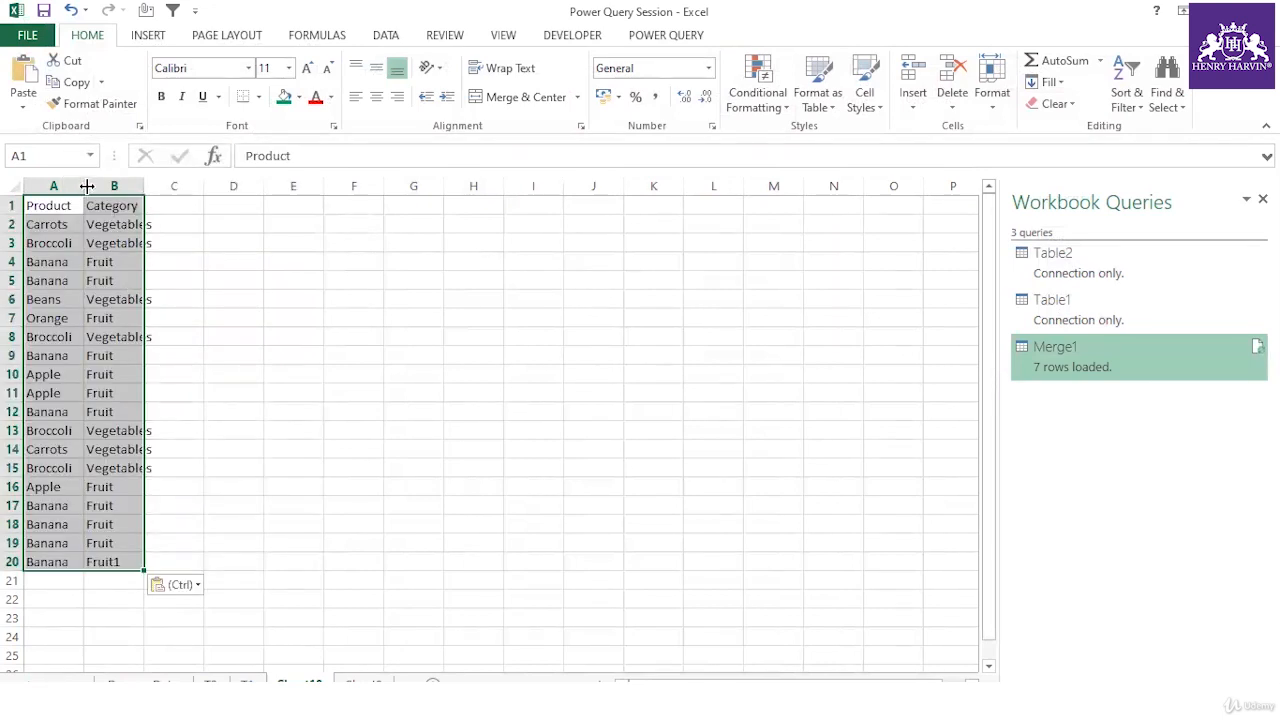
Remove duplicates from the pasted list across Columns A and B, and fit the Category column to its contents
left_click(404, 38)
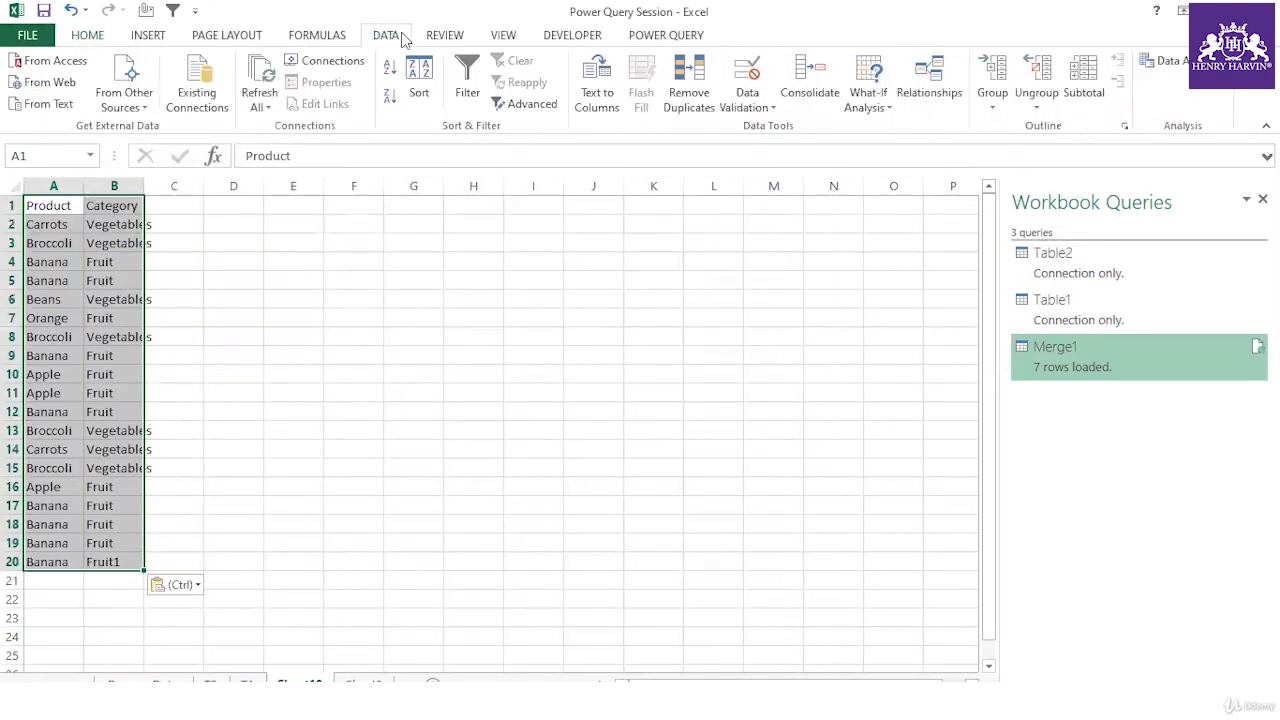
left_click(686, 100)
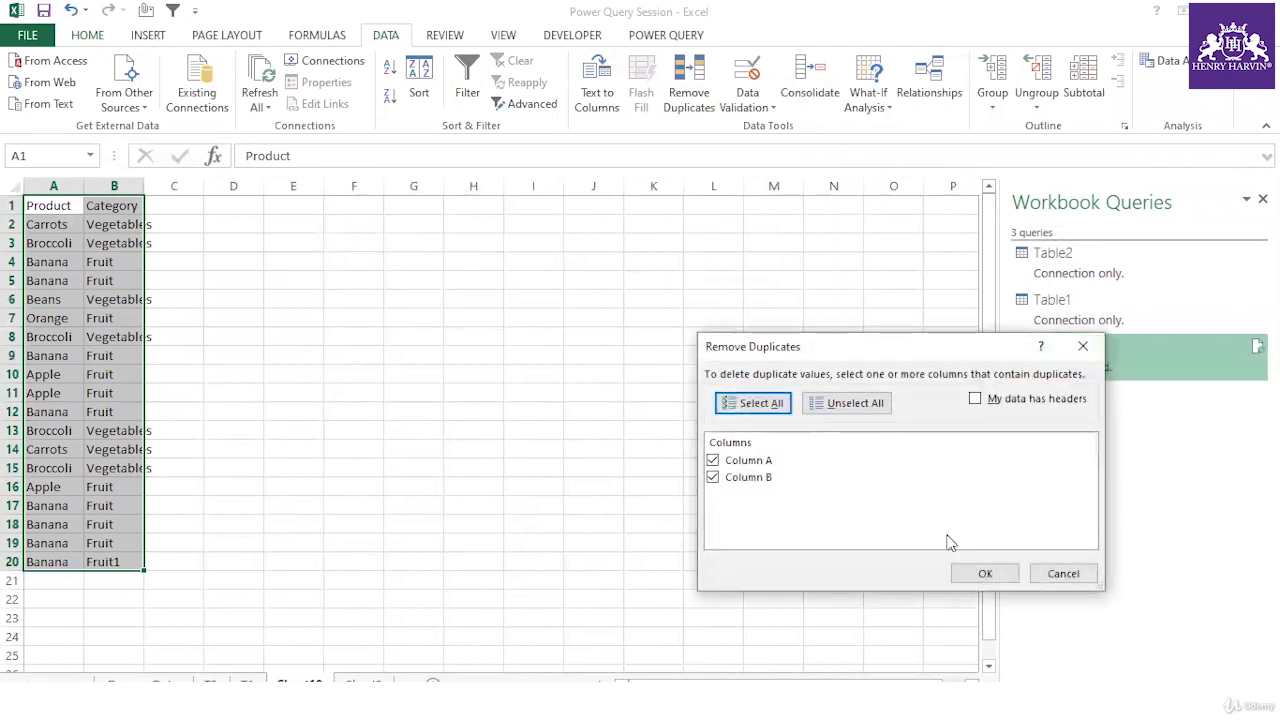
left_click(984, 569)
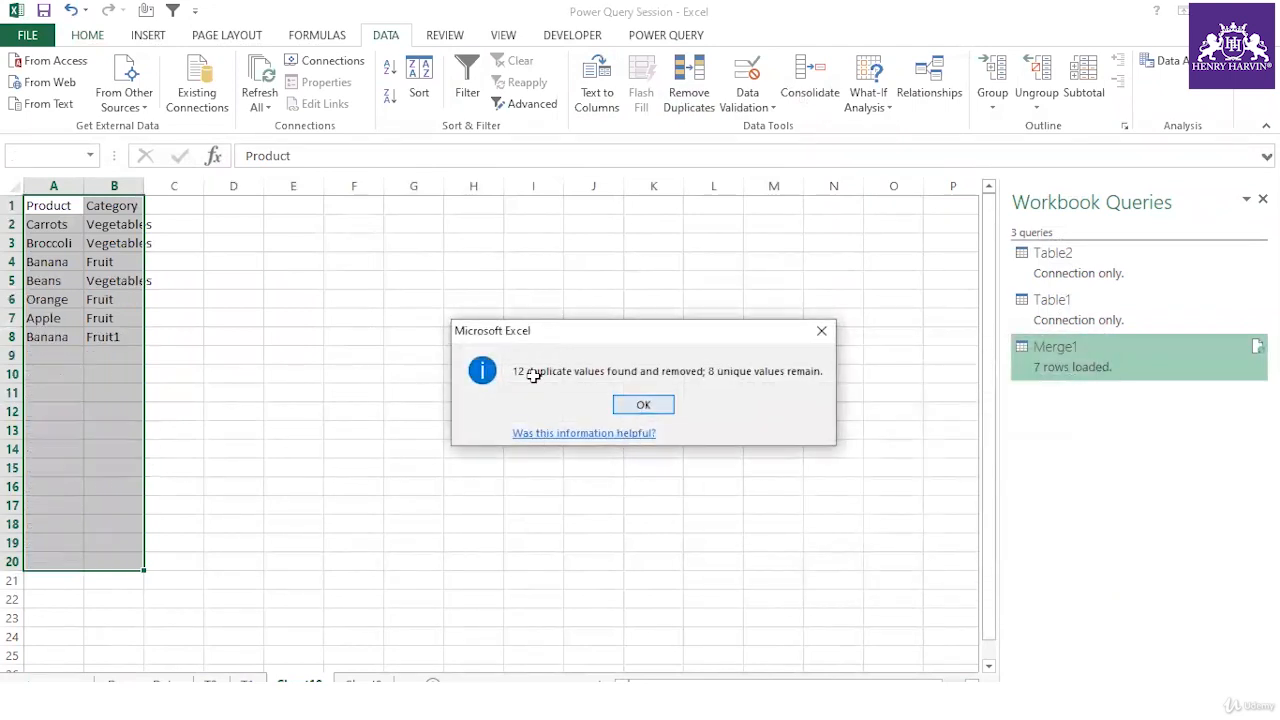
left_click(643, 404)
left_click(344, 342)
double_click(144, 186)
Copy the deduplicated Product and Category list (A1:B8) and switch to the sheet with the grouped Merge1 table
left_click_drag(63, 200, 126, 337)
key("ctrl+c")
left_click(363, 683)
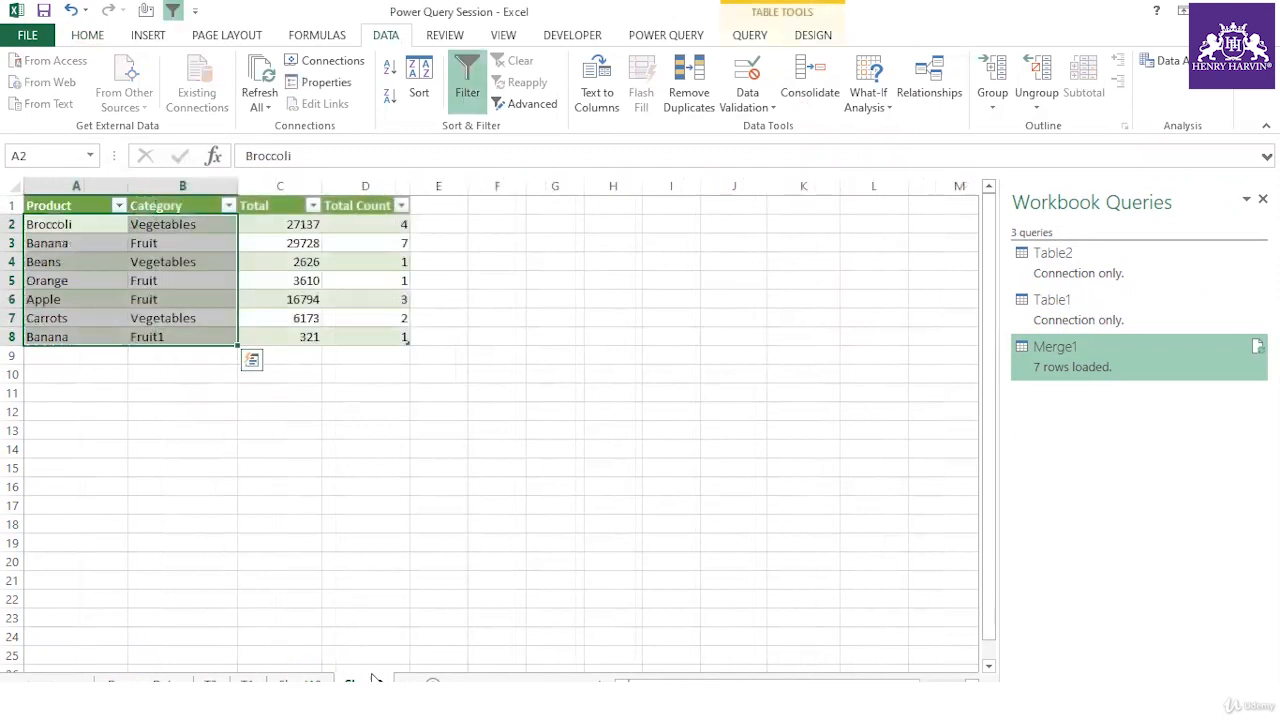
left_click(491, 224)
key("ctrl+v")
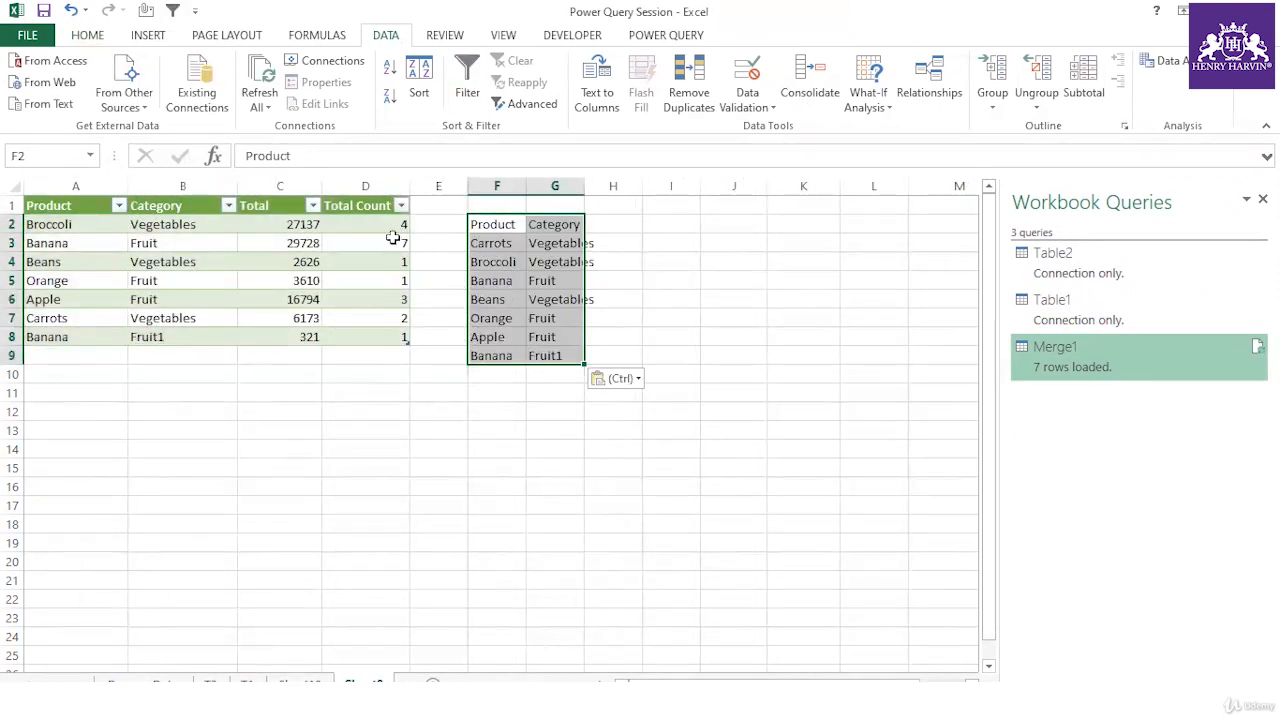
key("ctrl+z")
Paste the copied list at F1 beside the grouped table, fit its Category column and compare the Product–Category pairs
left_click(491, 206)
key("ctrl+v")
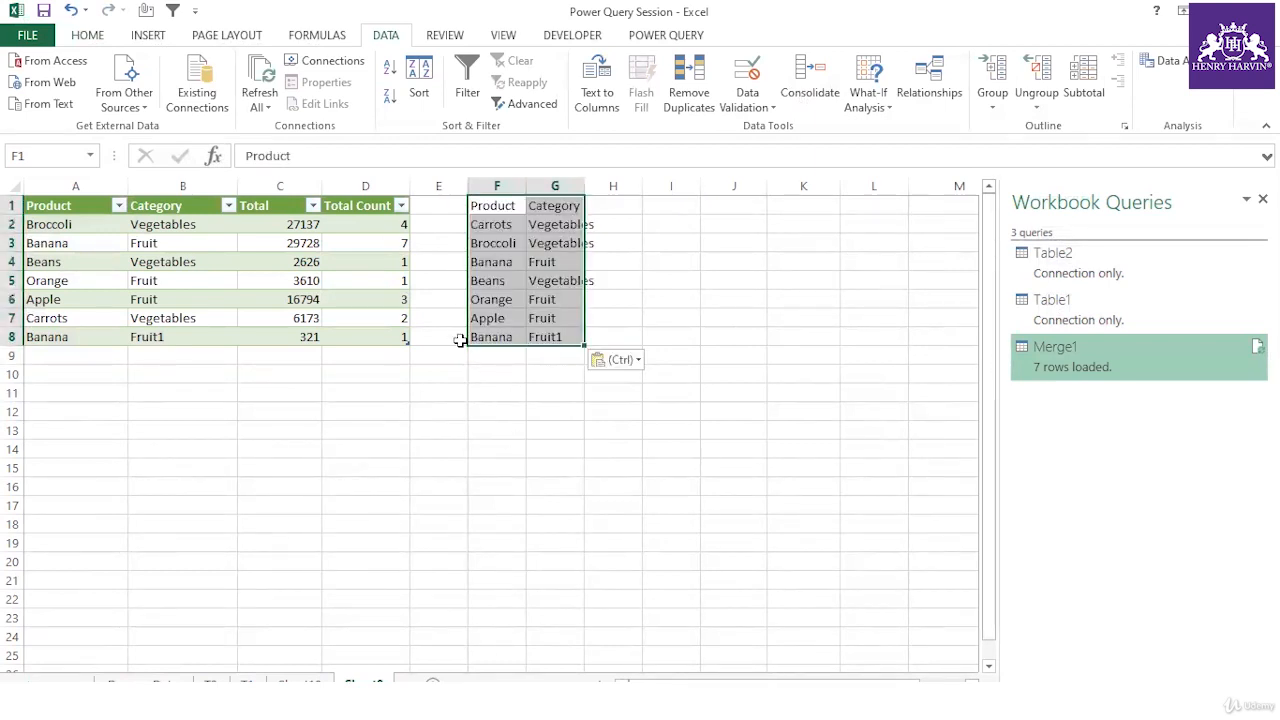
double_click(578, 185)
double_click(578, 185)
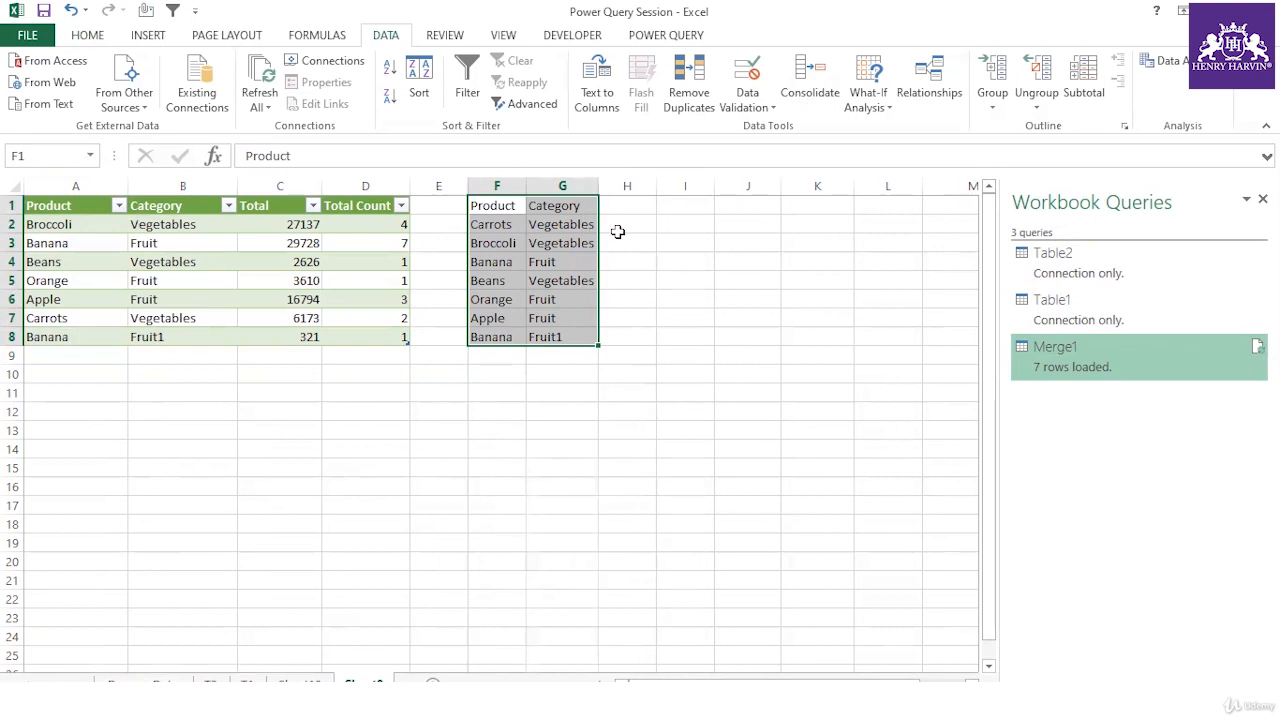
left_click(618, 226)
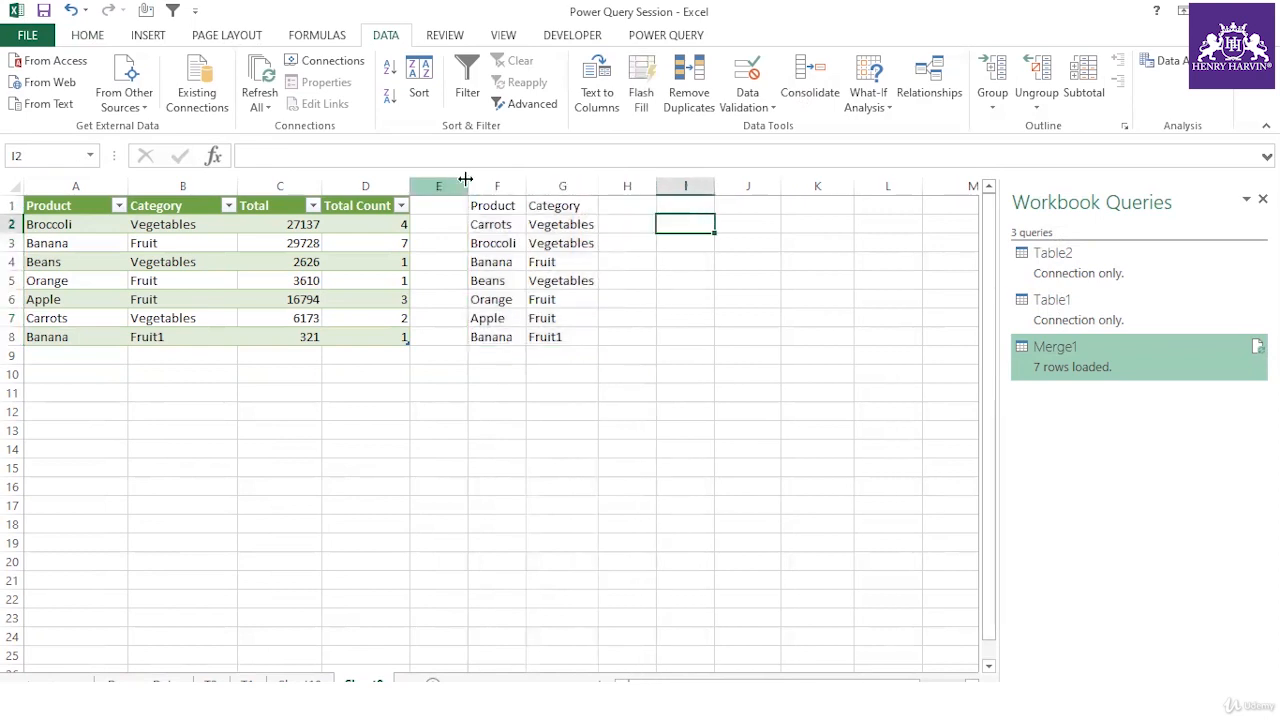
Clear the contents of columns F and G beside the grouped table
left_click_drag(512, 185, 557, 190)
key("Delete")
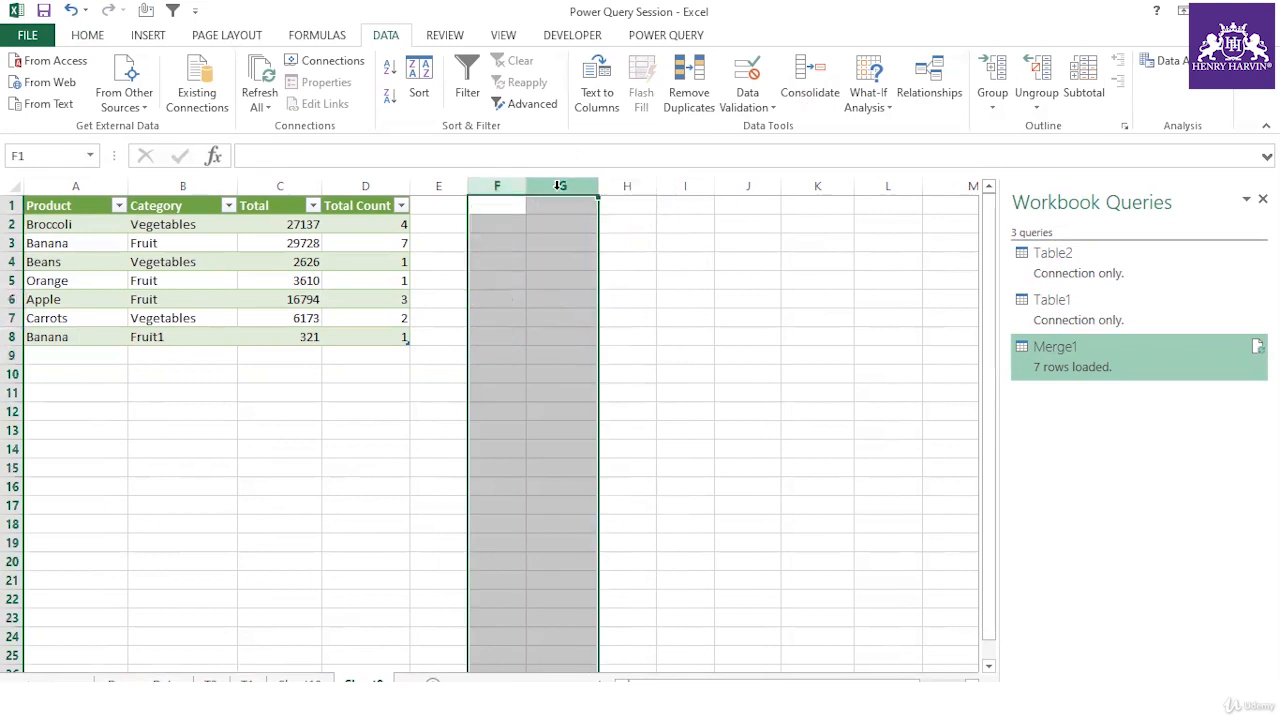
left_click(572, 371)
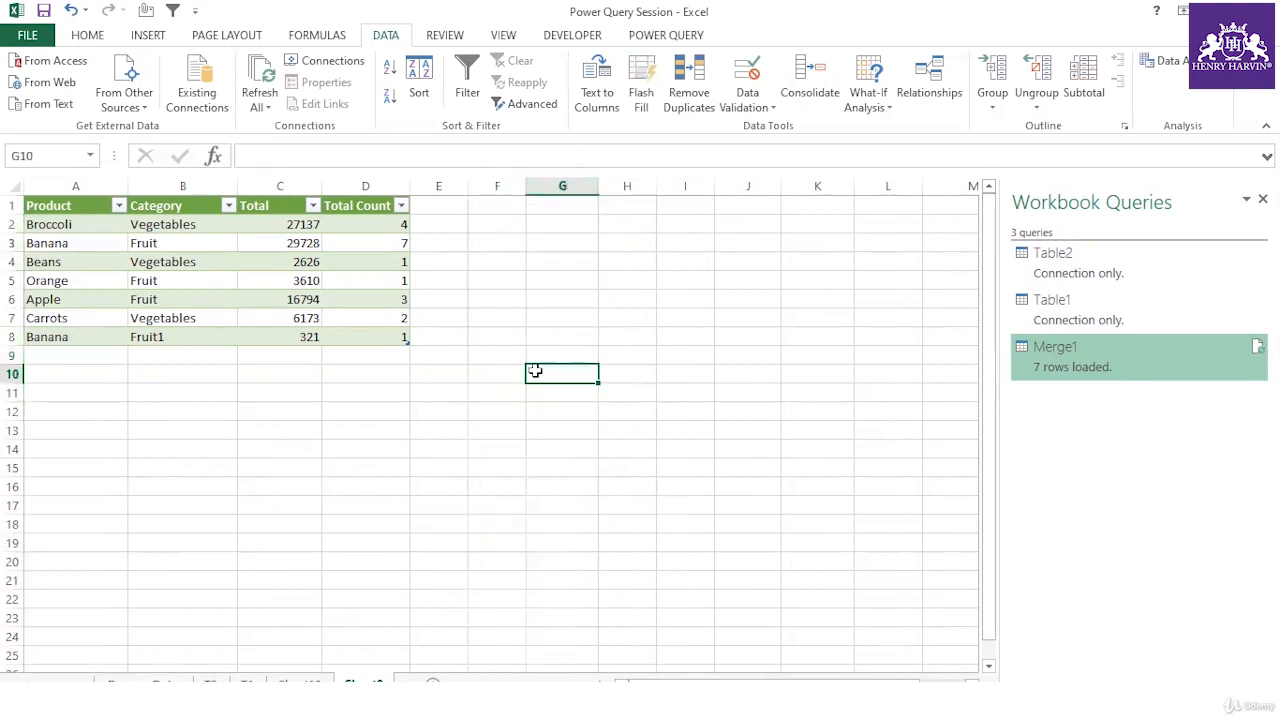
left_click(196, 261)
left_click_drag(100, 224, 387, 336)
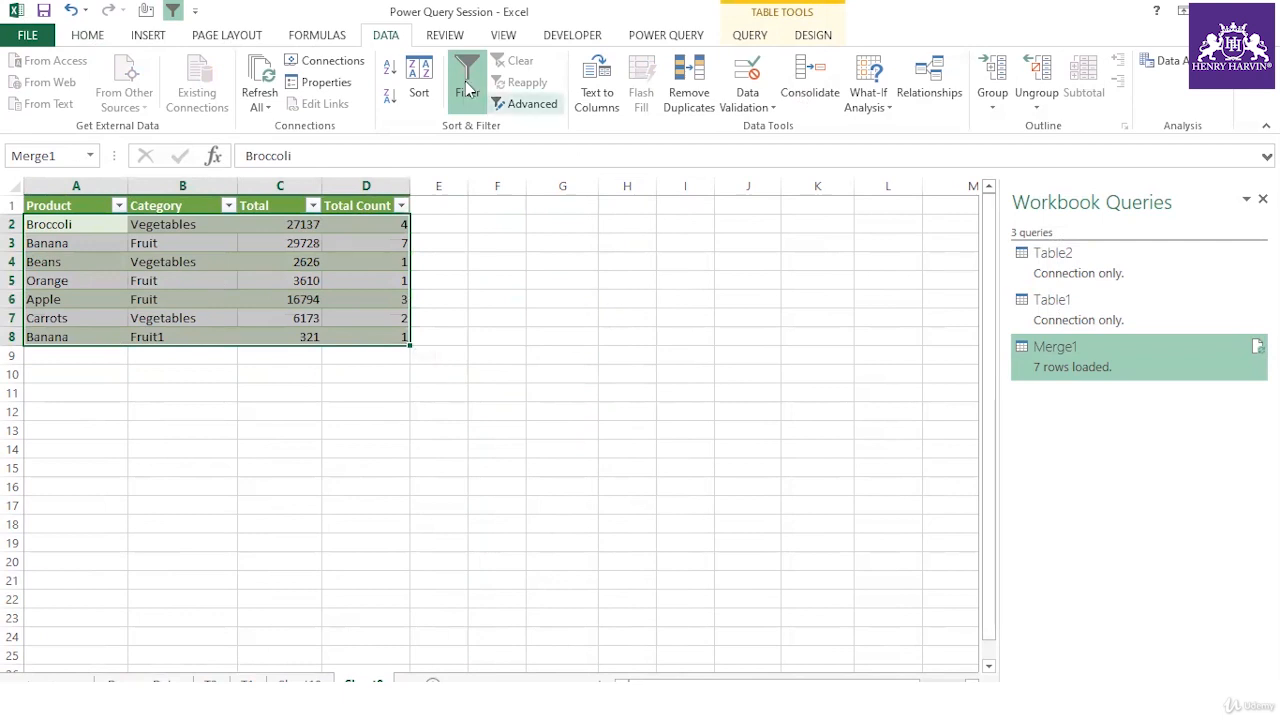
left_click(666, 35)
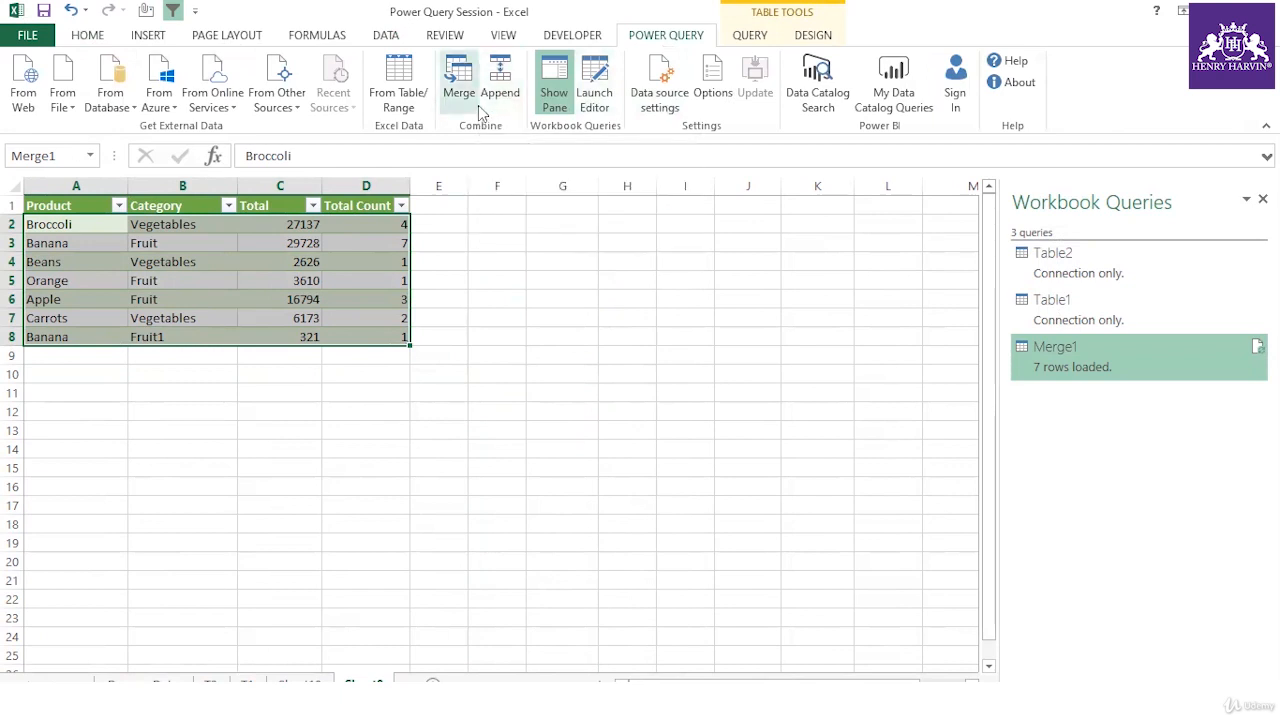
left_click(366, 430)
left_click(324, 337)
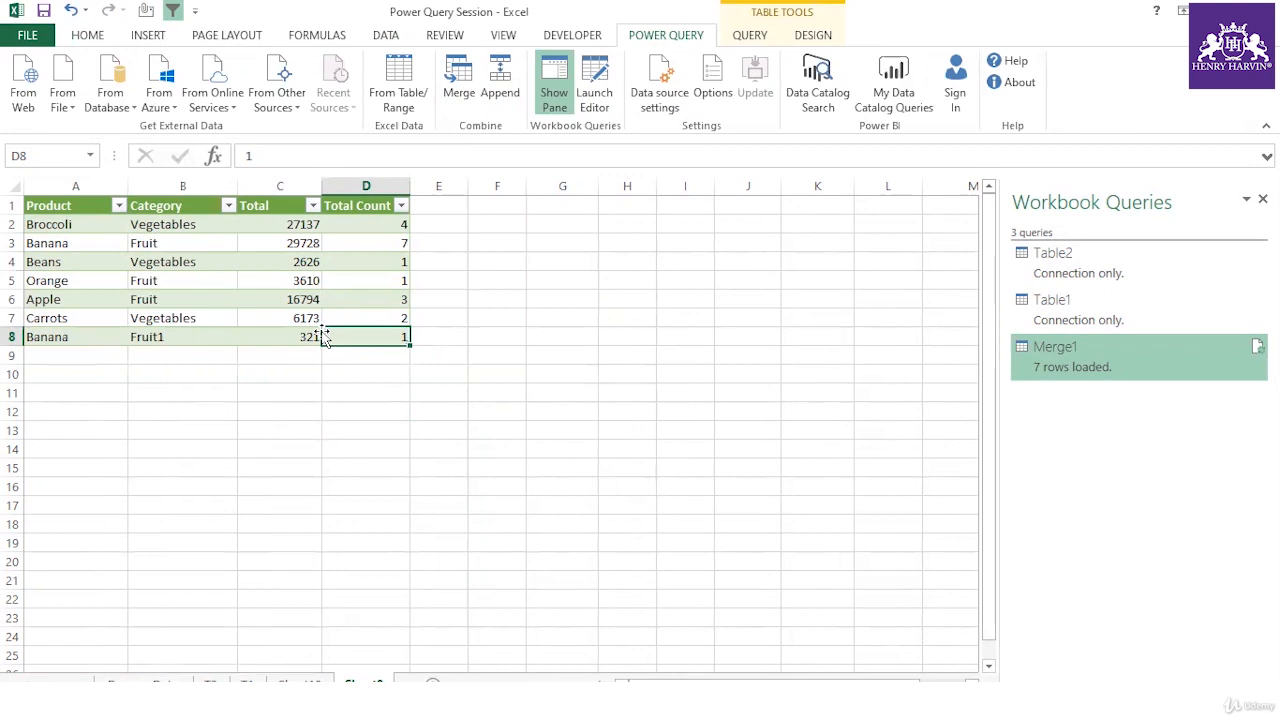
left_click(740, 318)
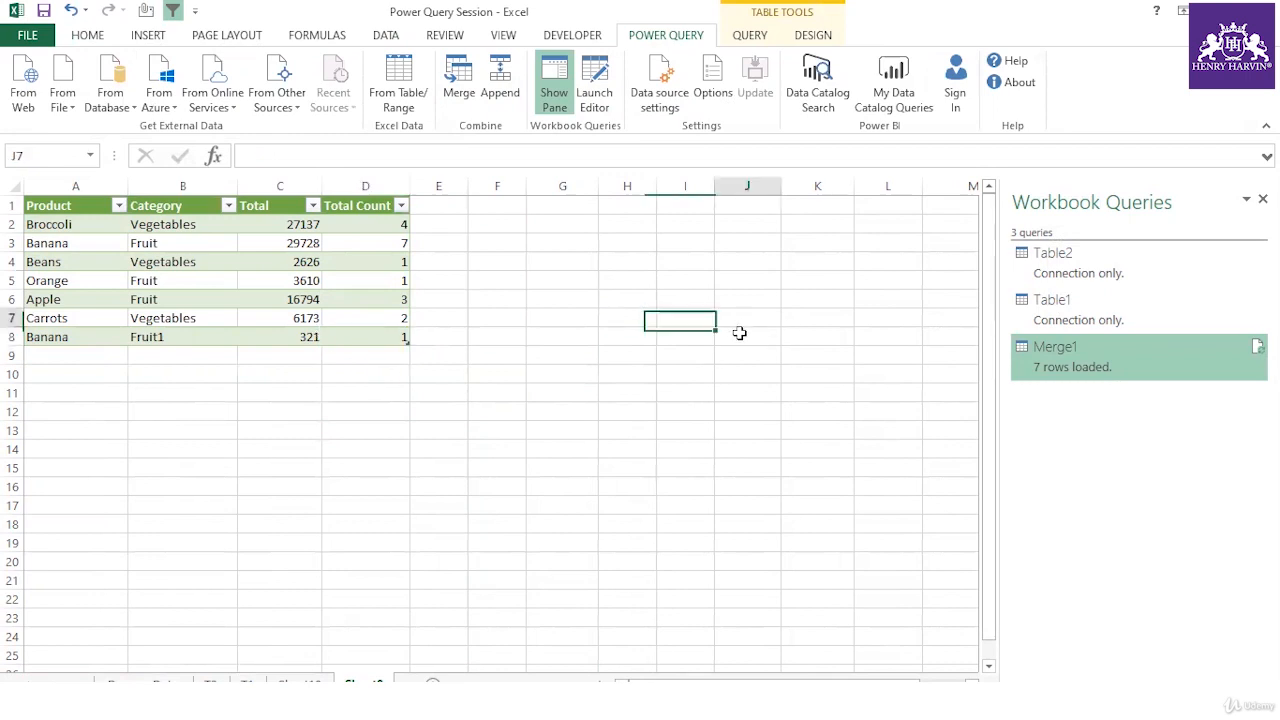
type("=lo")
type("ok")
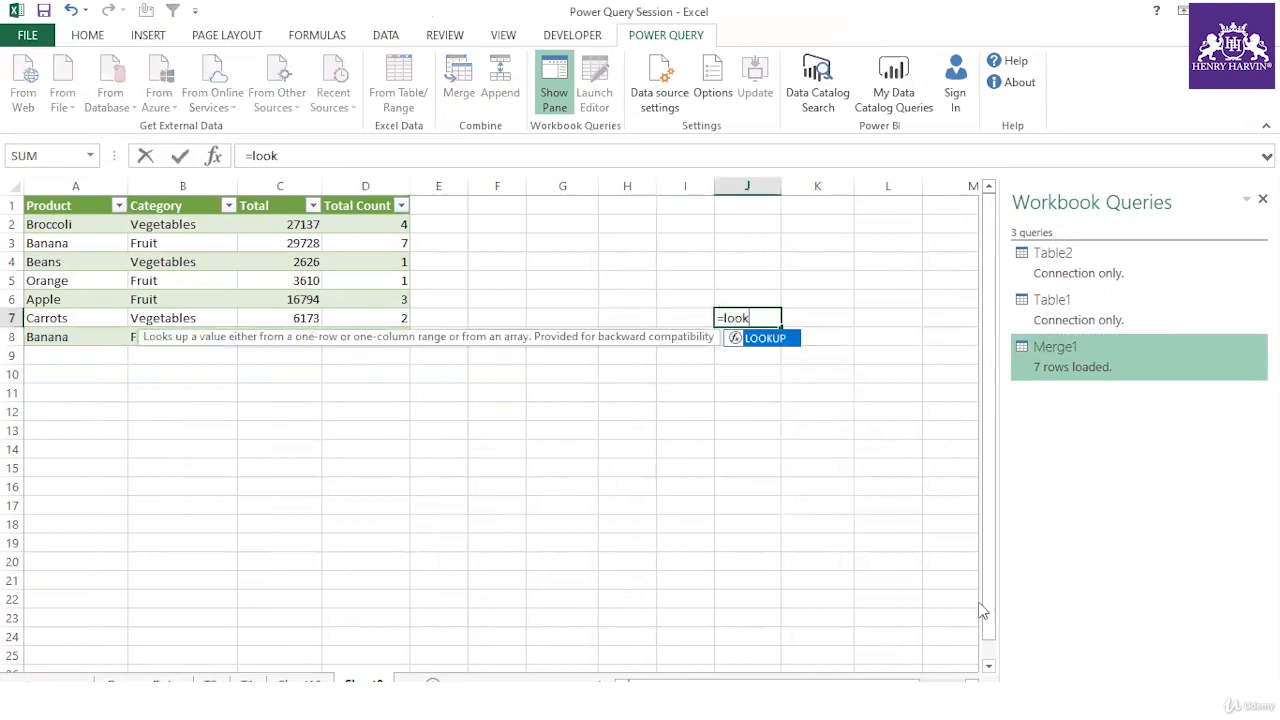
double_click(784, 342)
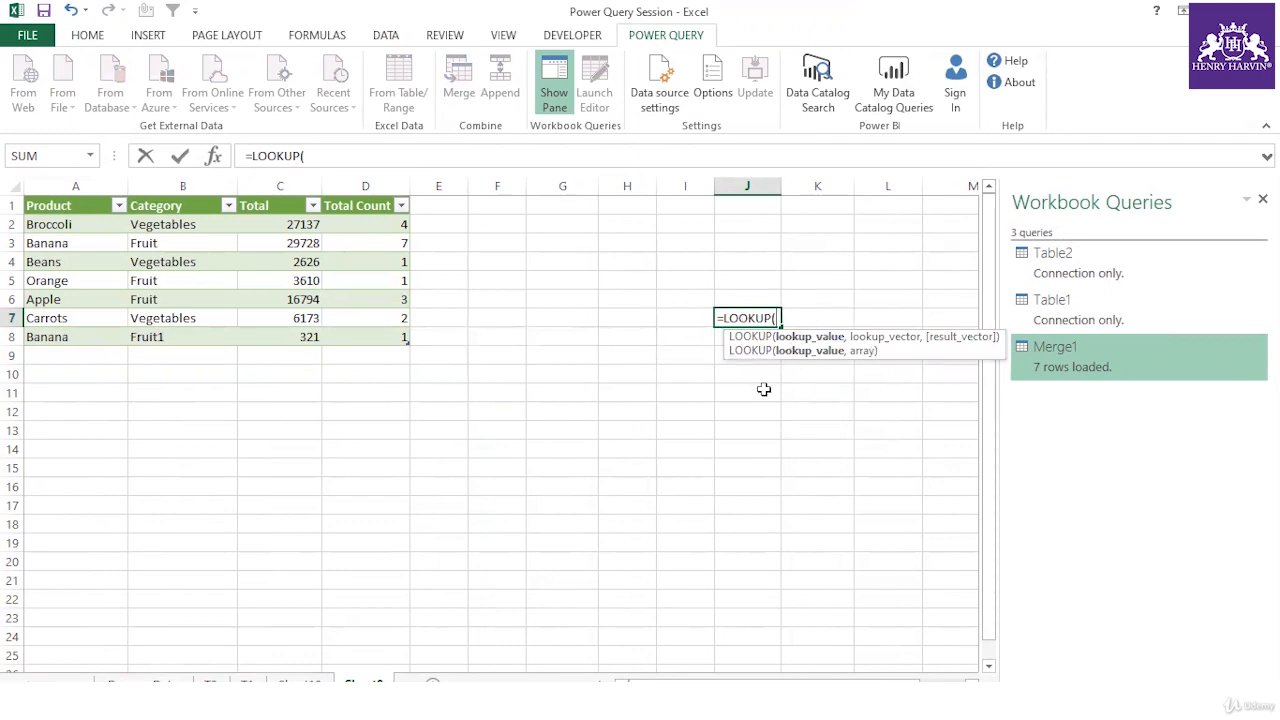
left_click(650, 355)
key("Escape")
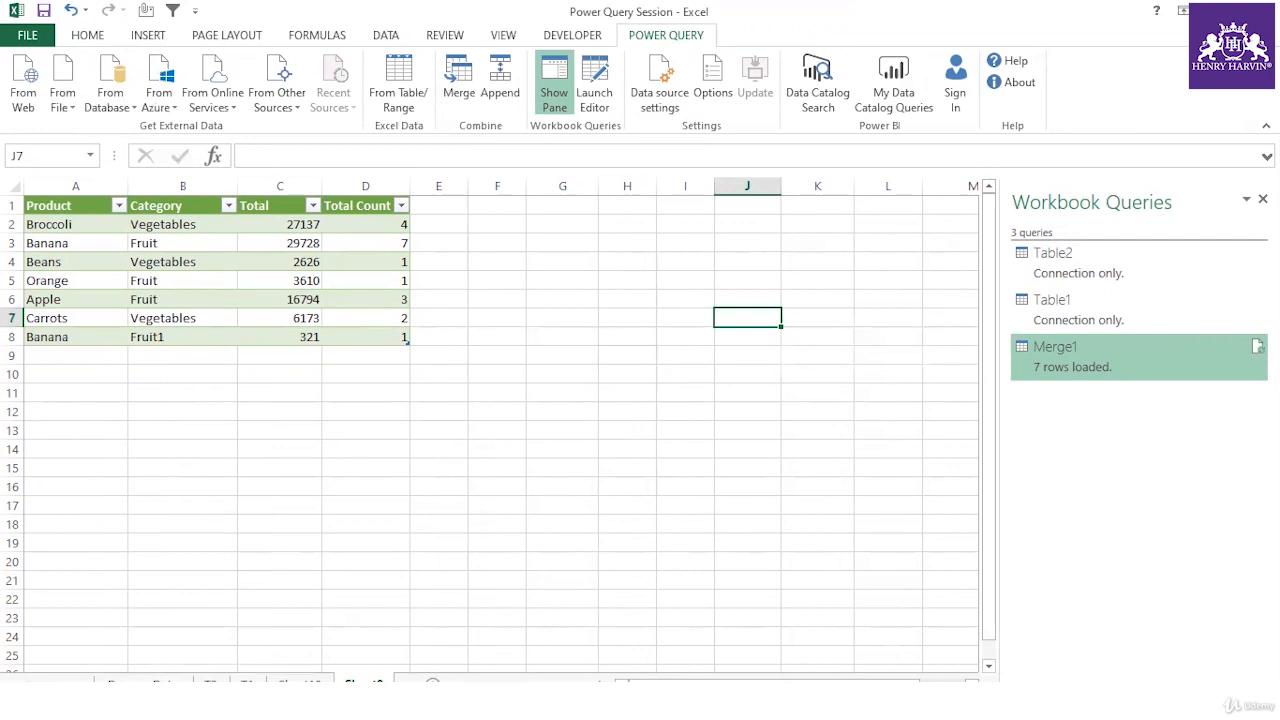
Switch to File Explorer and copy the path of the Data folder that holds the Division 1 to Division 5 files
left_click(520, 610)
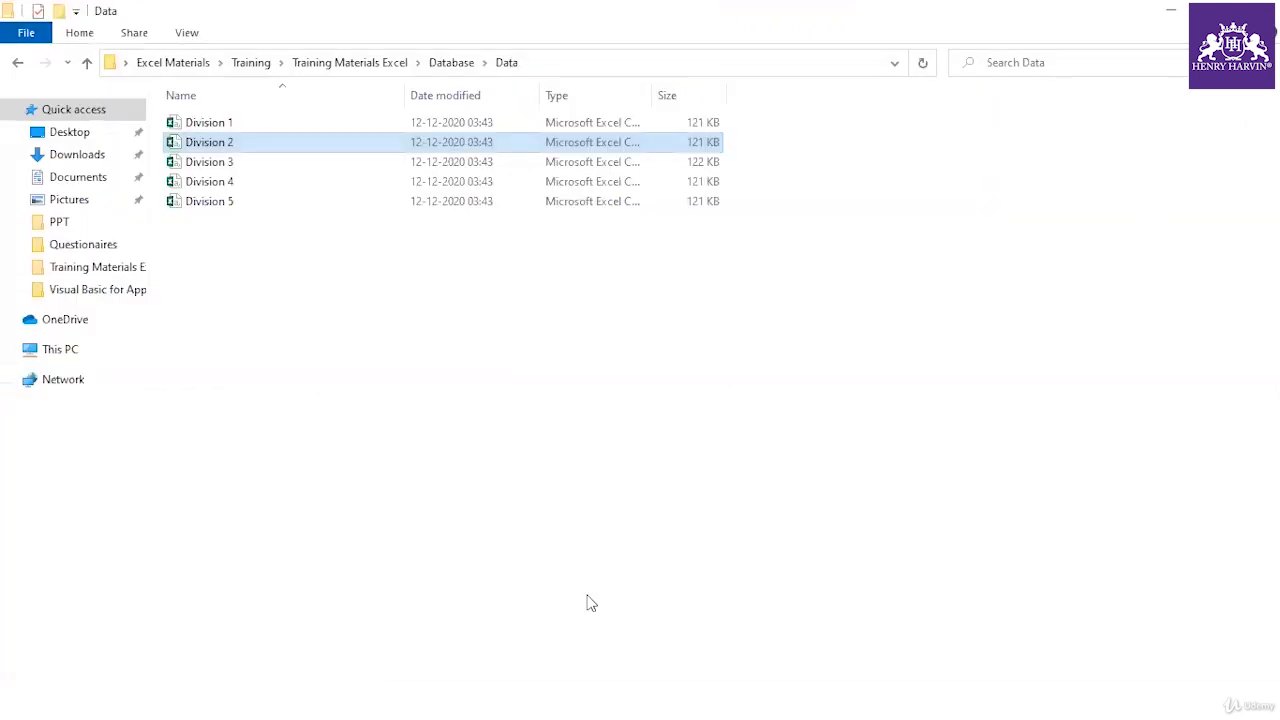
left_click(368, 344)
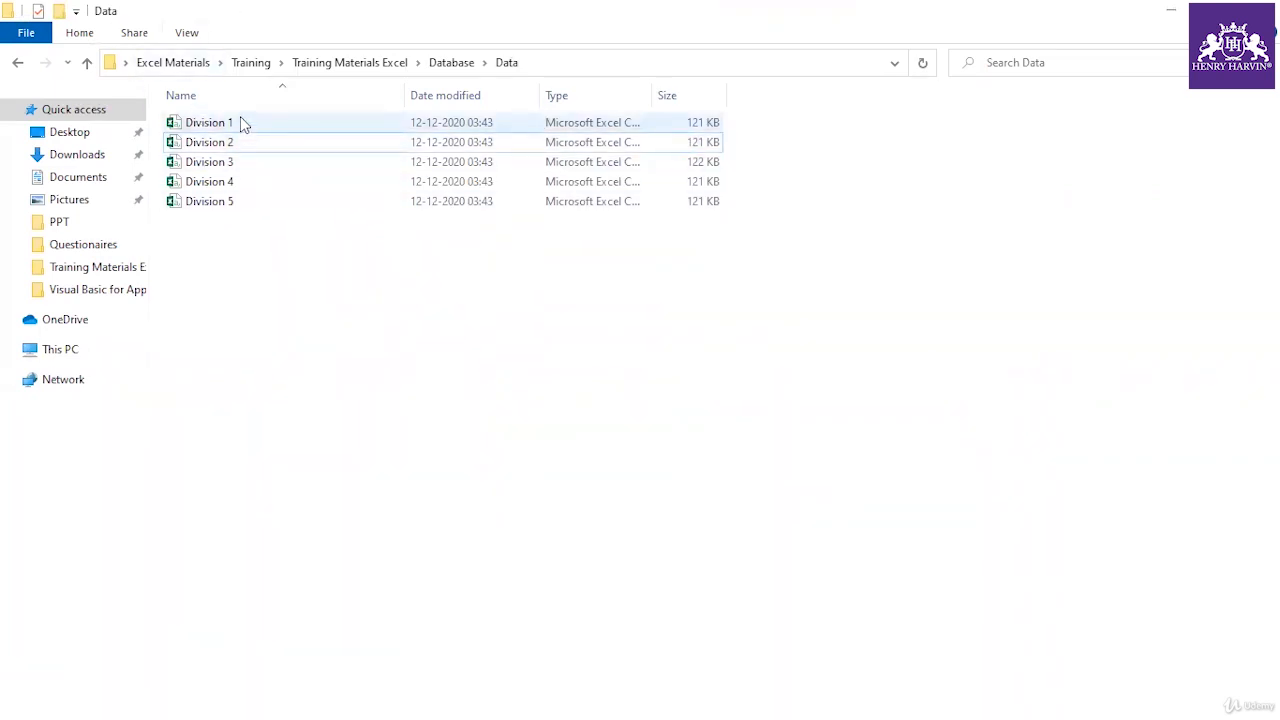
left_click(622, 60)
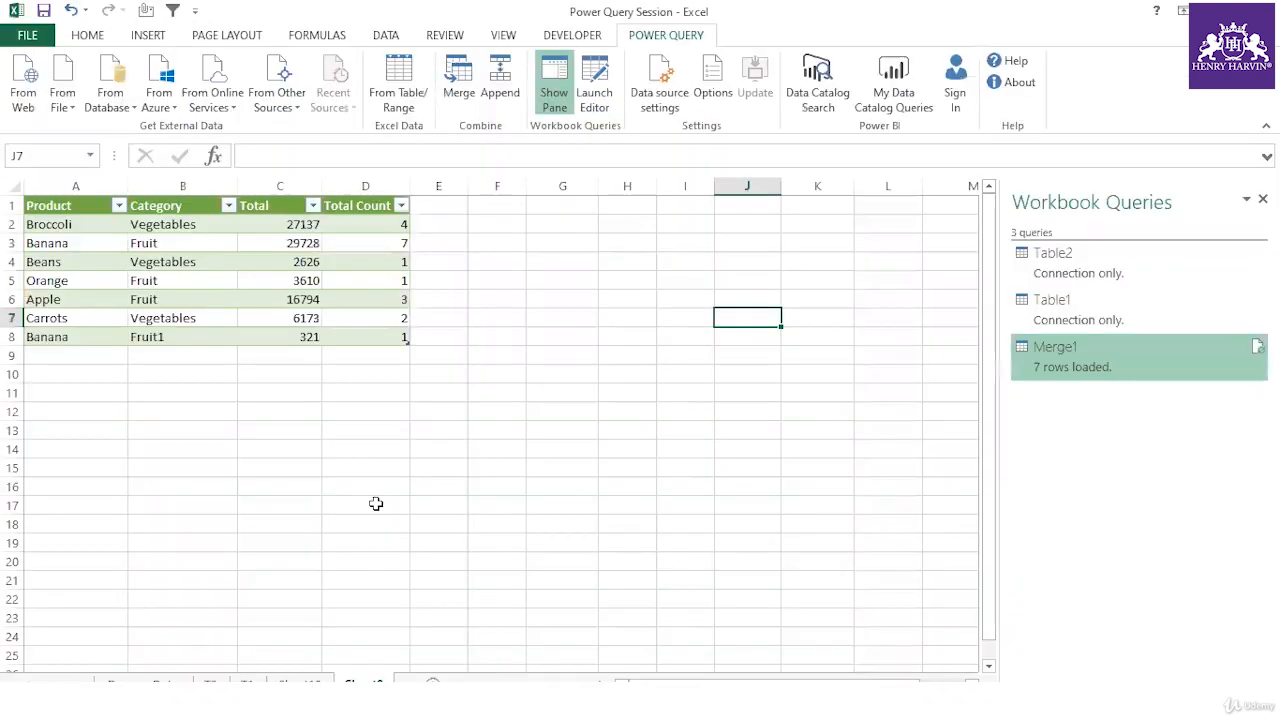
Add a new worksheet in the Power Query Session workbook and start a folder import using the copied Database\Data path
left_click(432, 683)
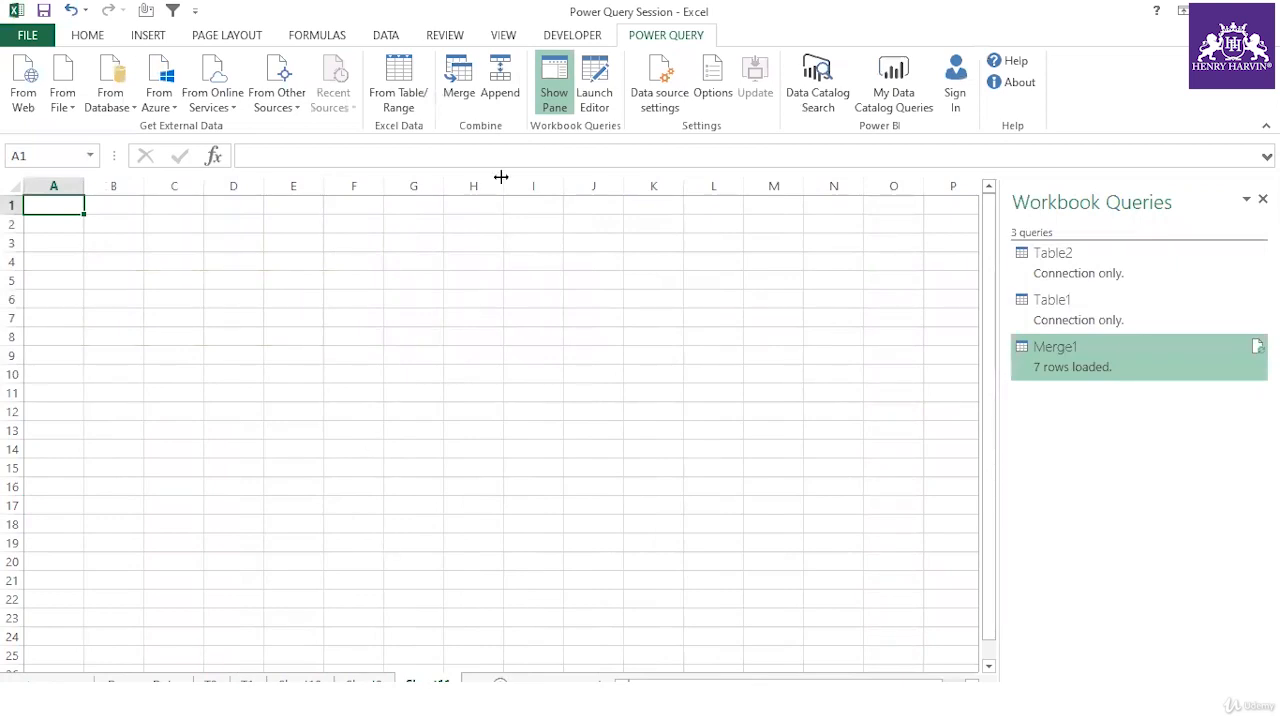
left_click(280, 105)
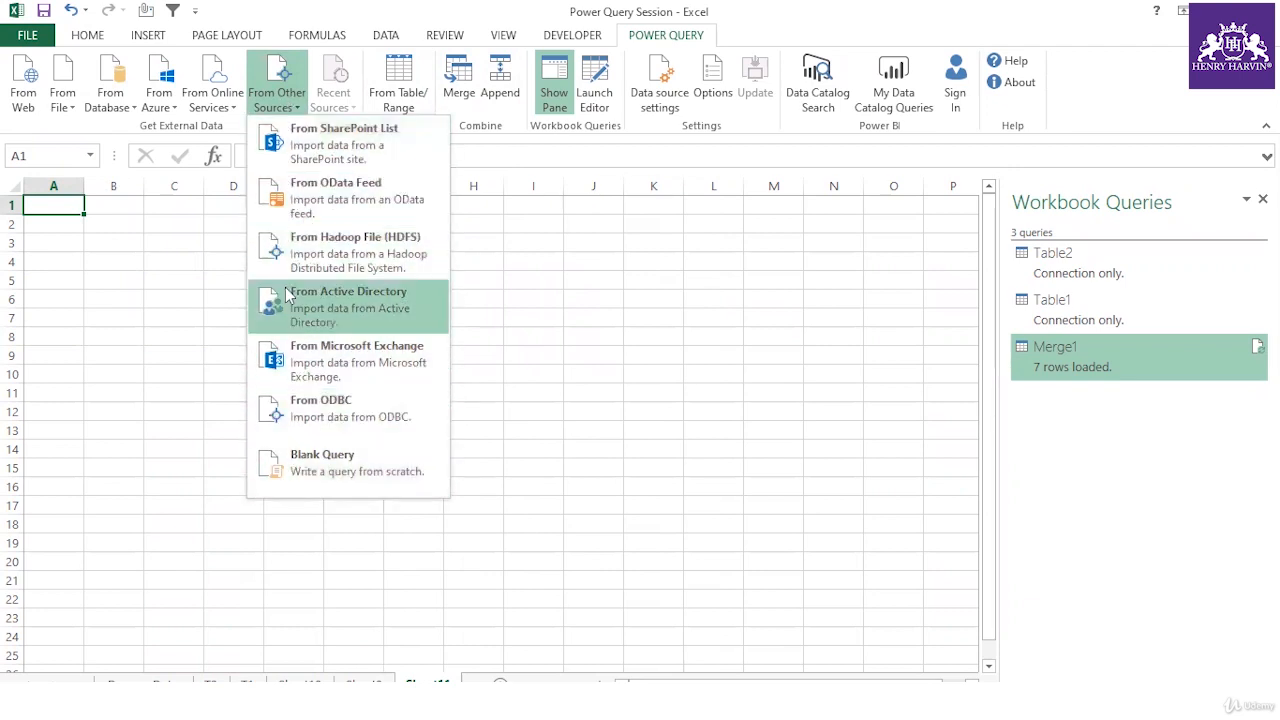
left_click(70, 104)
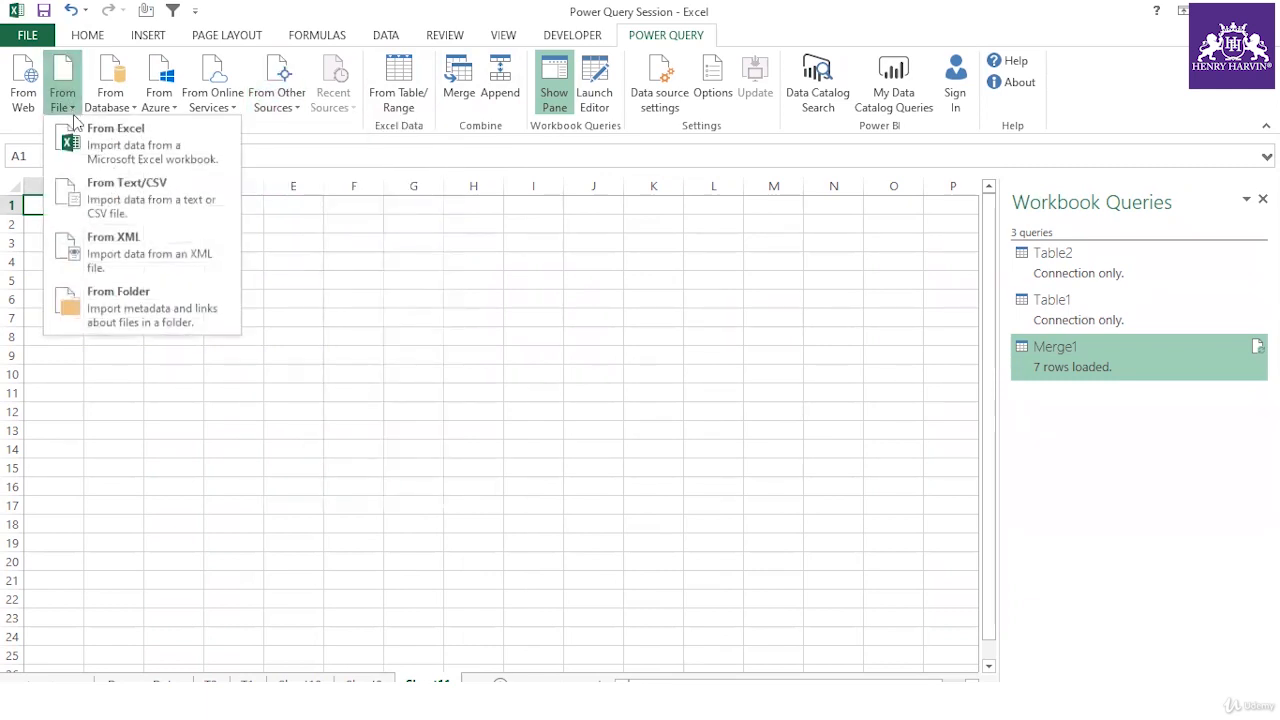
left_click(148, 316)
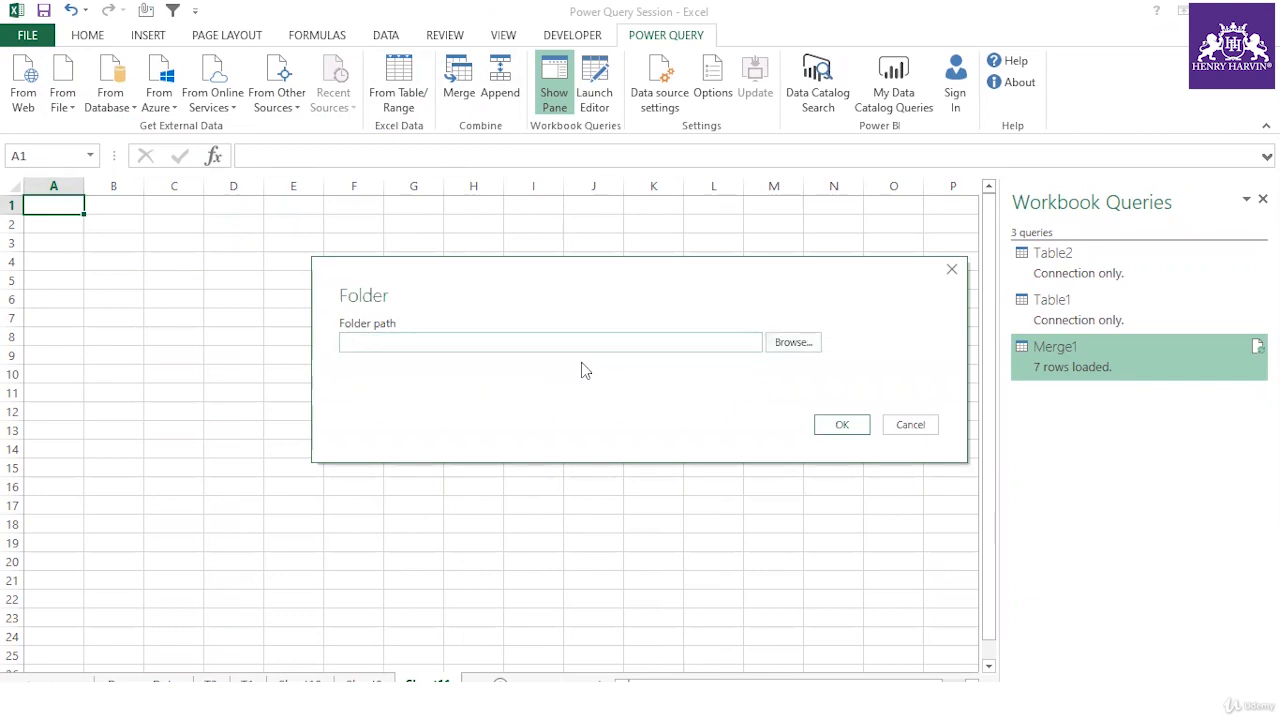
key("ctrl+v")
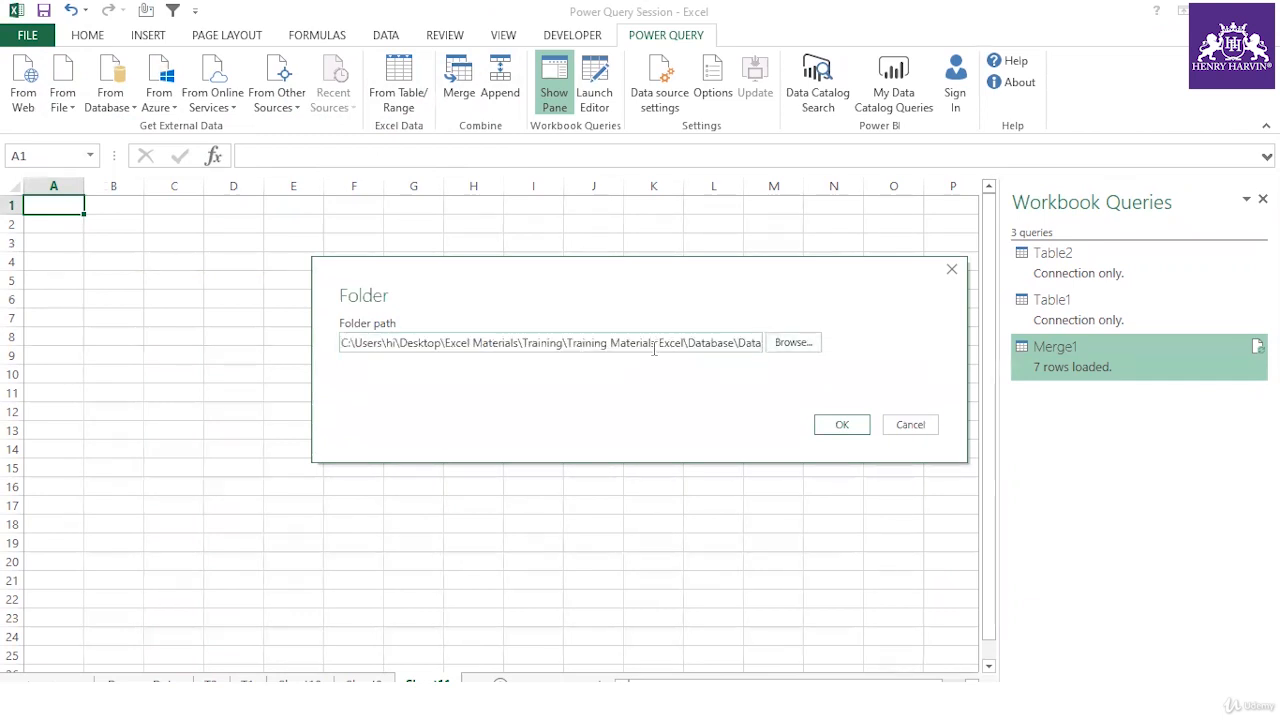
left_click_drag(609, 343, 761, 345)
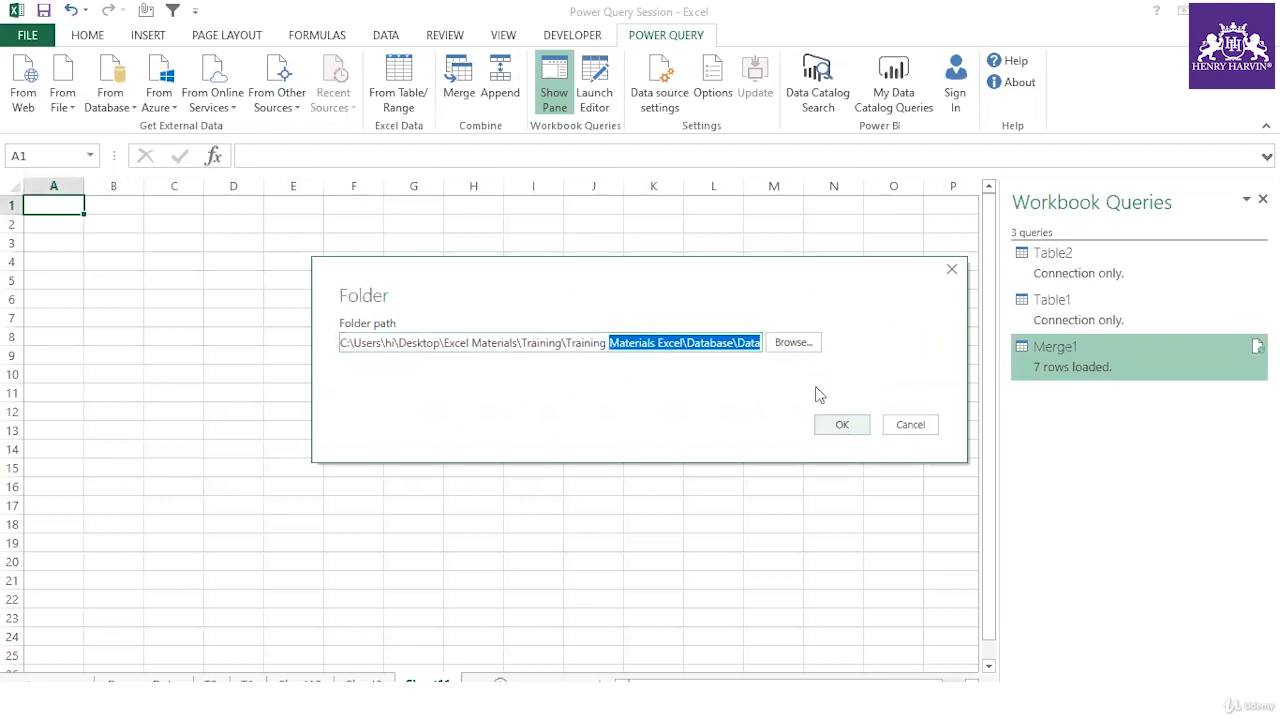
left_click(842, 428)
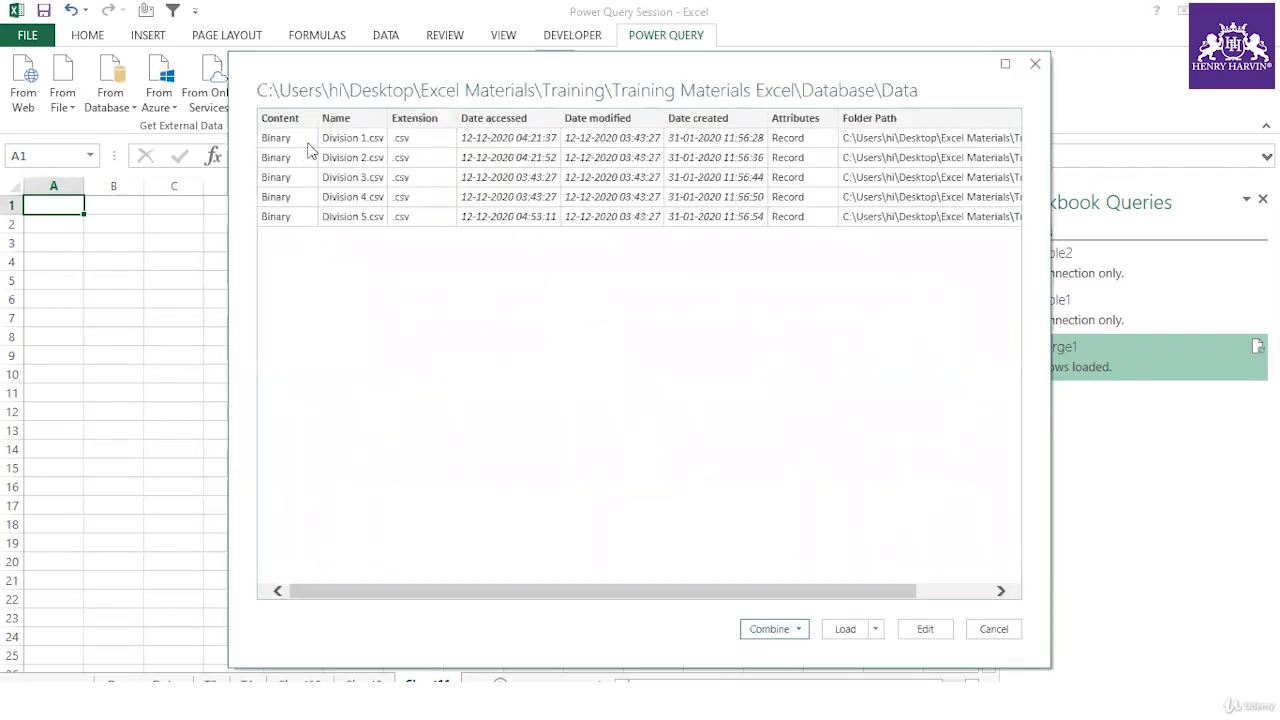
Combine and load the folder's Division CSV files, with First file as the example and Comma as the delimiter
left_click(802, 630)
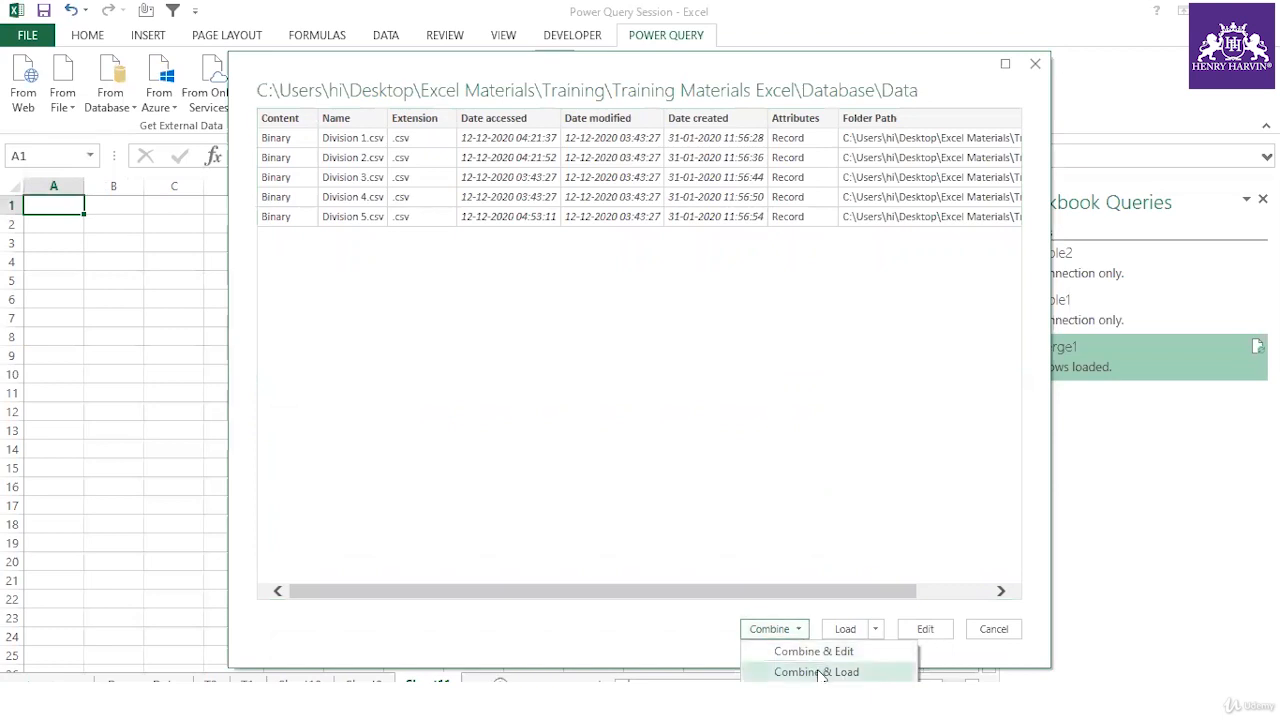
left_click(816, 672)
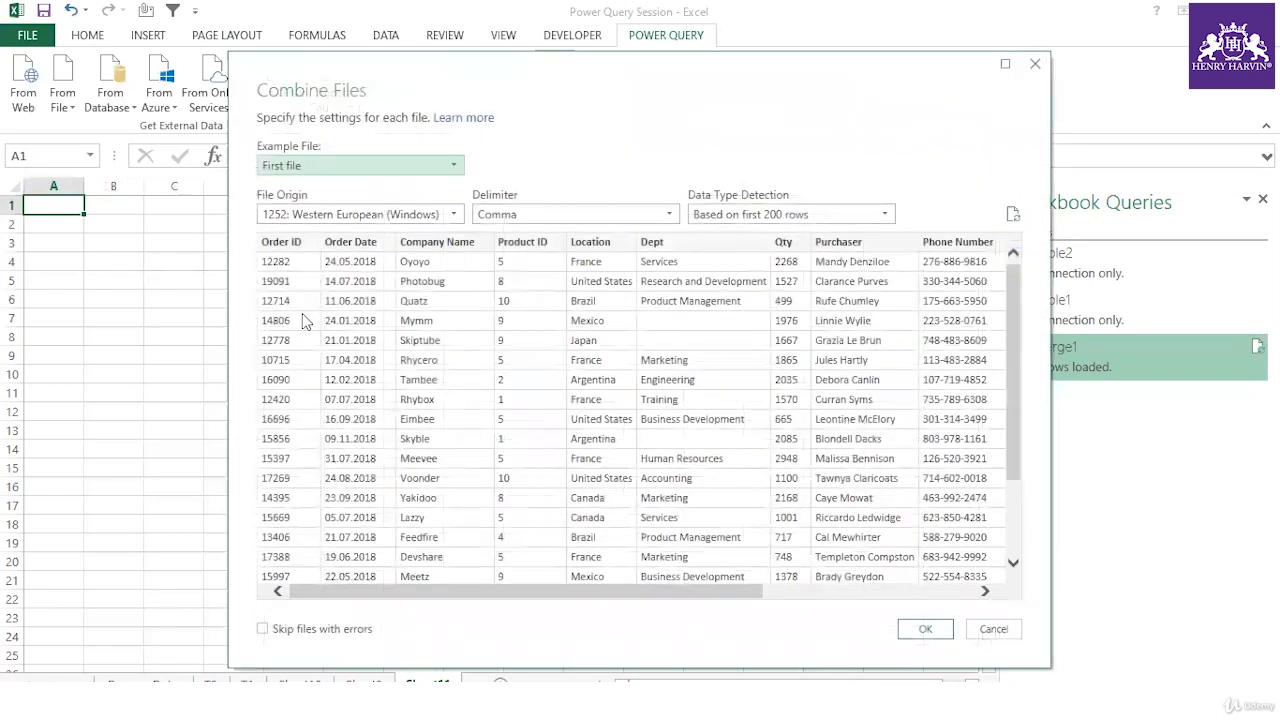
double_click(516, 70)
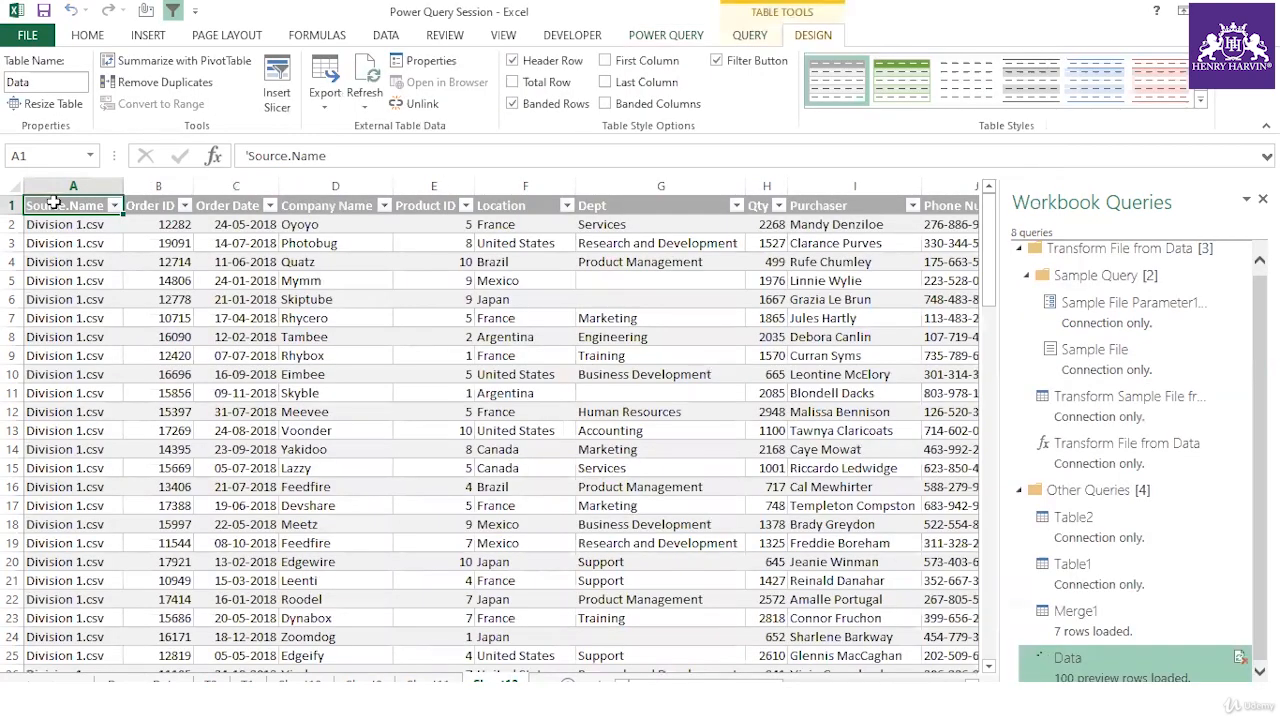
Check the Source.Name entries in the loaded Data table and close the Workbook Queries pane
scroll(120, 392, "down", 18)
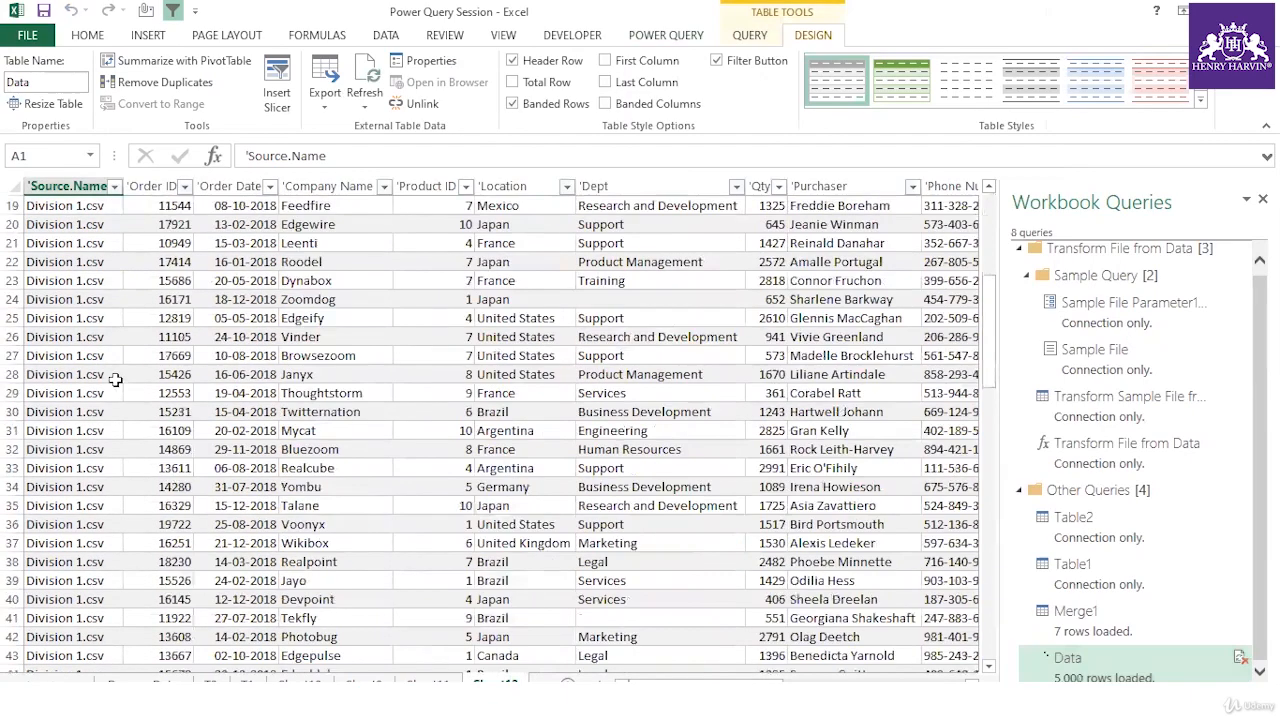
scroll(120, 392, "down", 7)
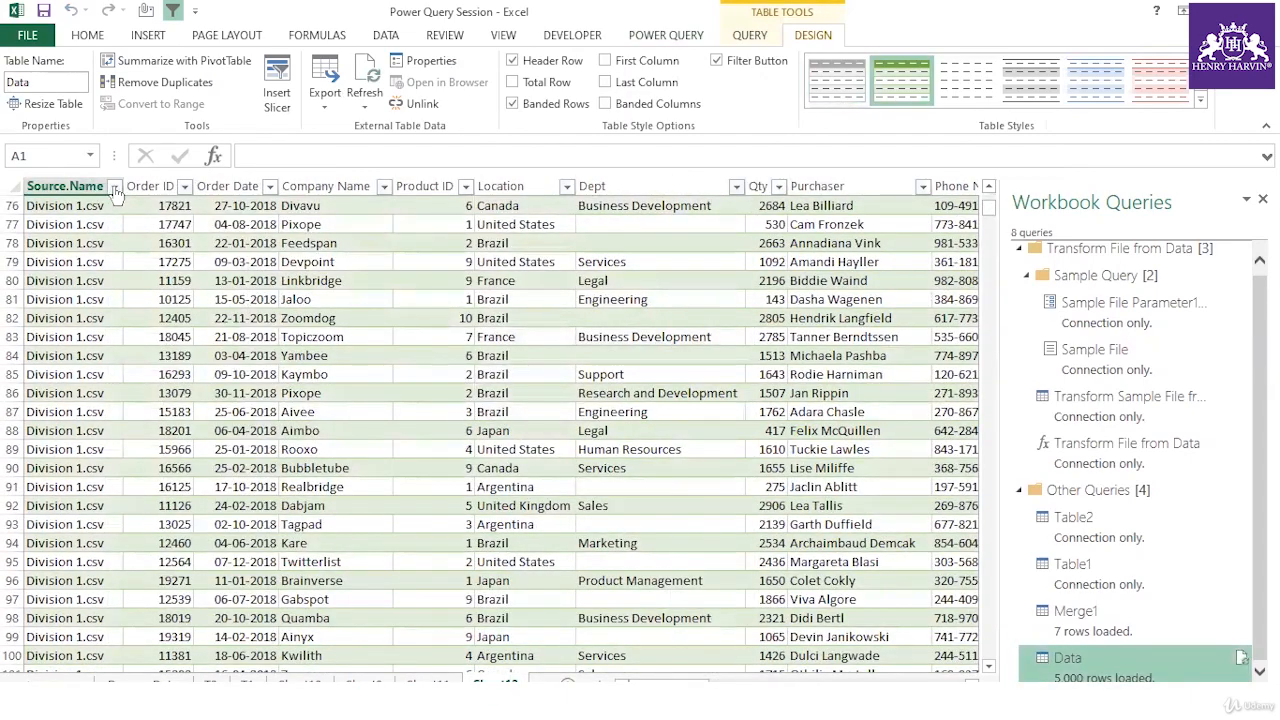
left_click(114, 186)
left_click(425, 405)
scroll(420, 395, "up", 17)
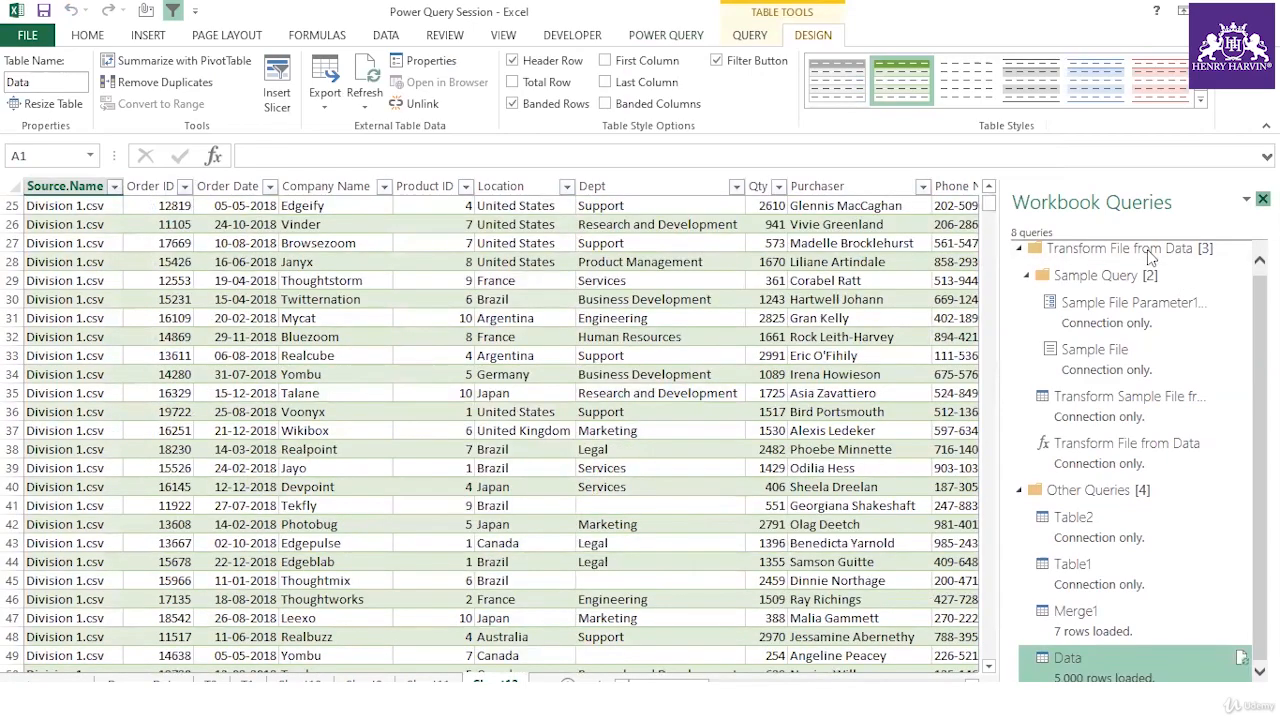
left_click(1262, 199)
left_click(622, 356)
scroll(689, 412, "up", 8)
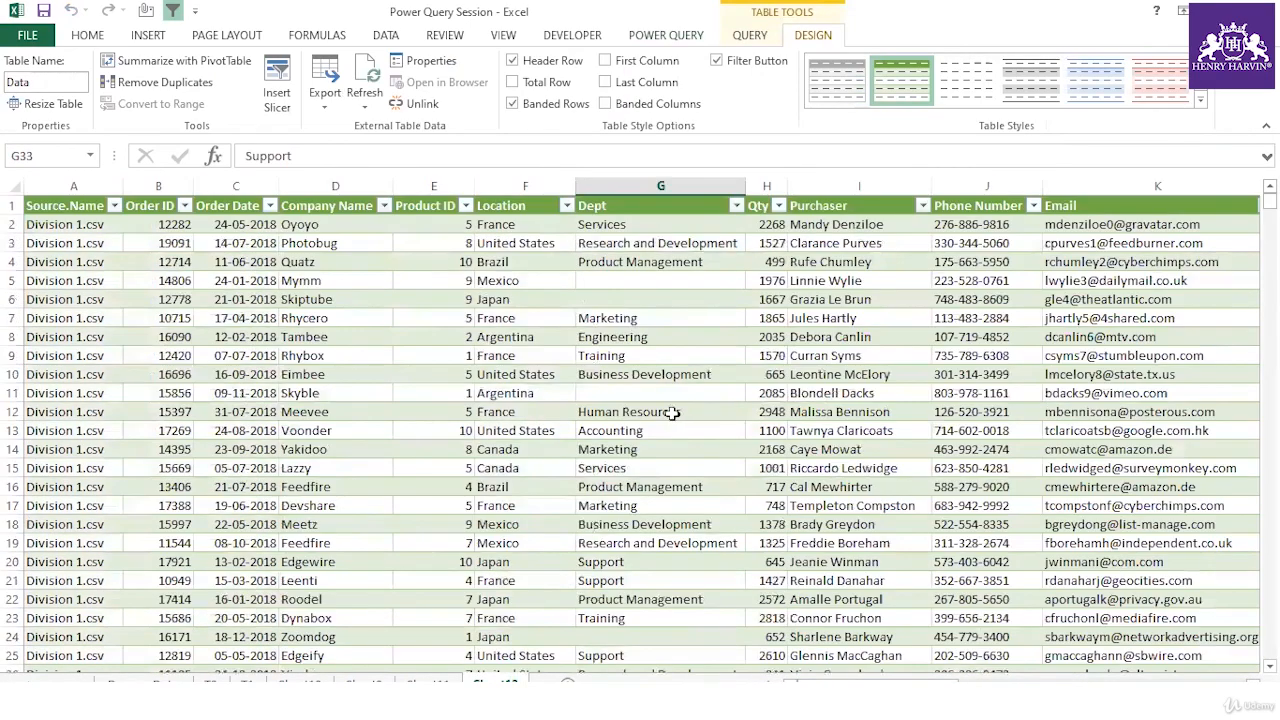
Examine the Source.Name column of the combined table through to its last row to see which files were included
scroll(340, 405, "down", 20)
scroll(387, 411, "down", 20)
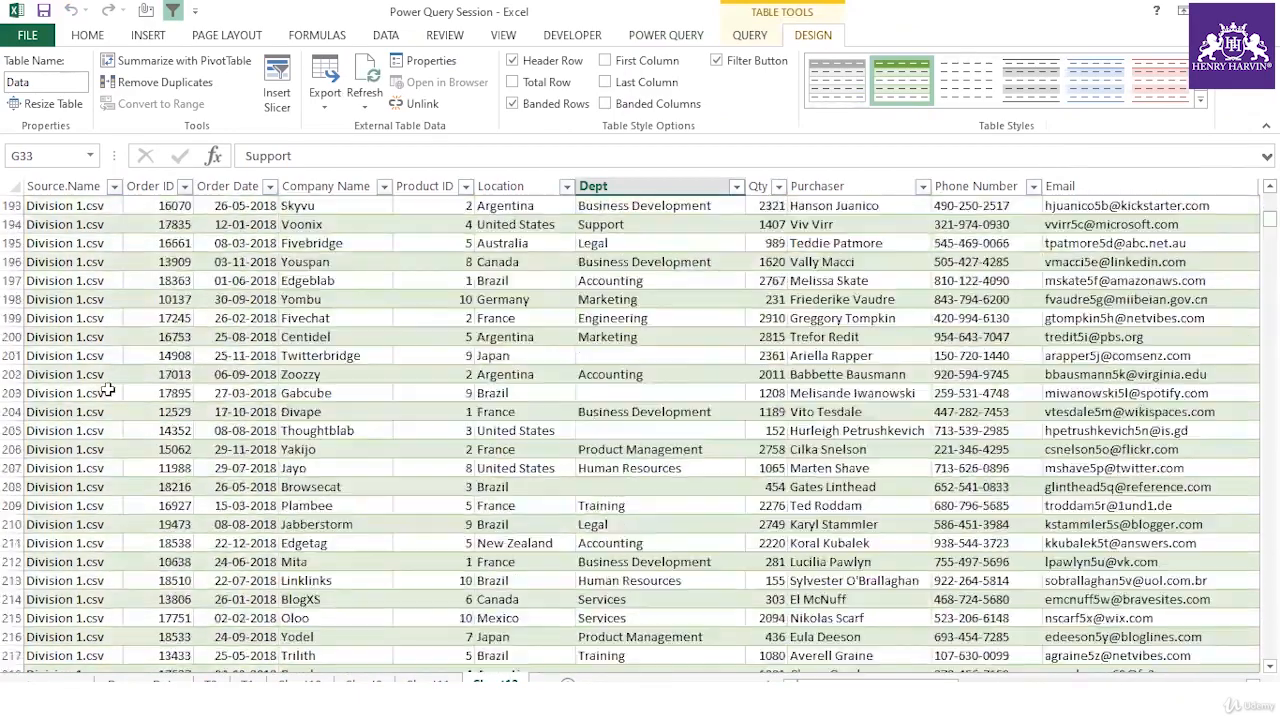
scroll(107, 390, "down", 16)
left_click(100, 412)
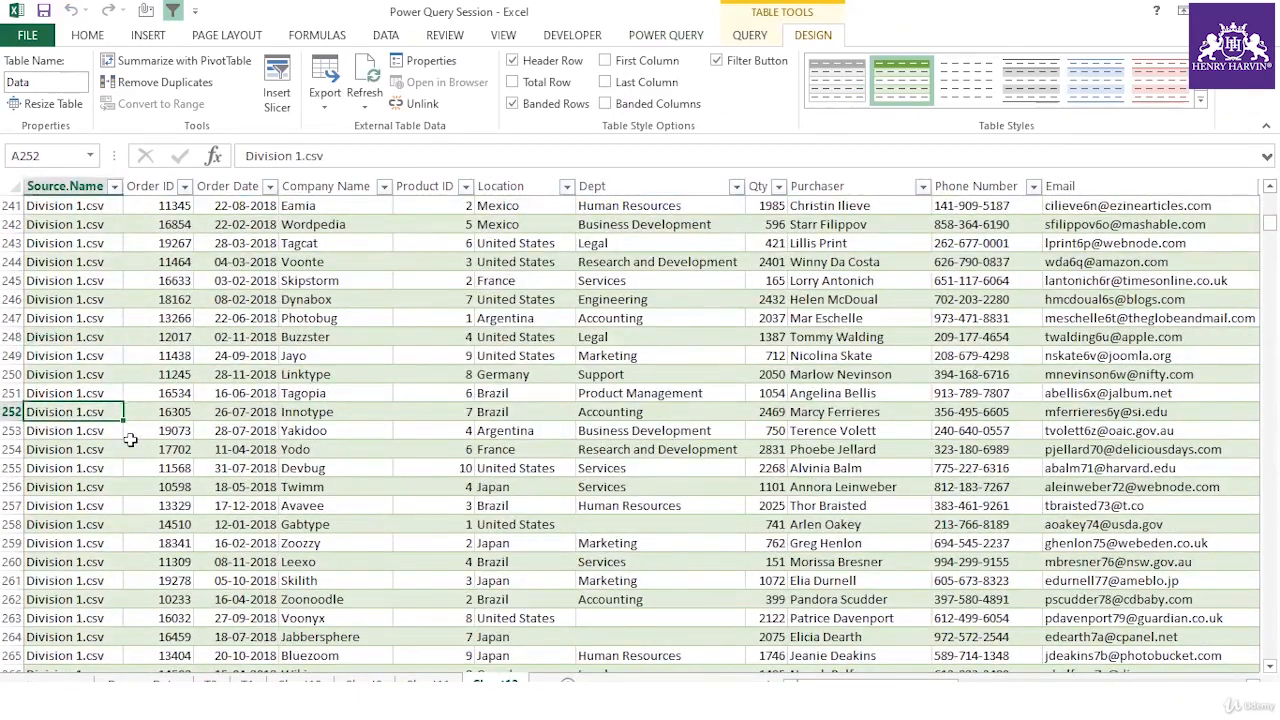
key("ctrl+shift+Down")
scroll(130, 440, "down", 6)
left_click(80, 430)
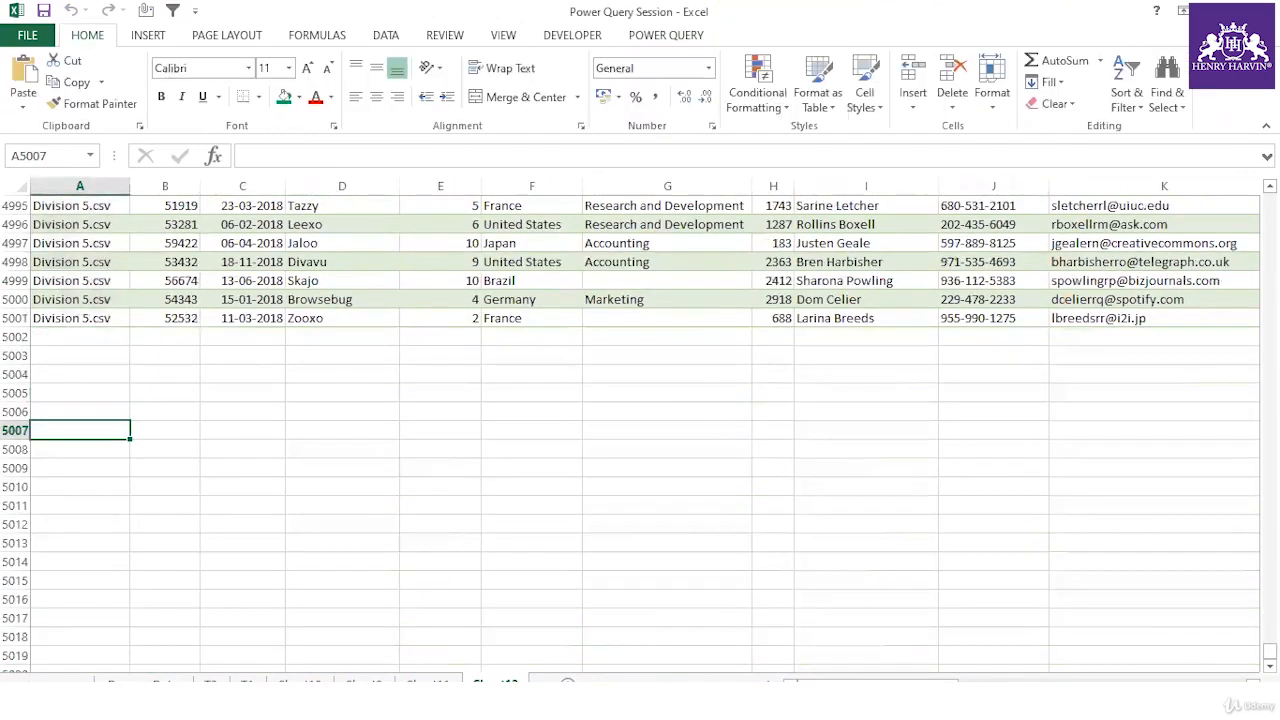
left_click(85, 318)
left_click_drag(1270, 651, 1229, 169)
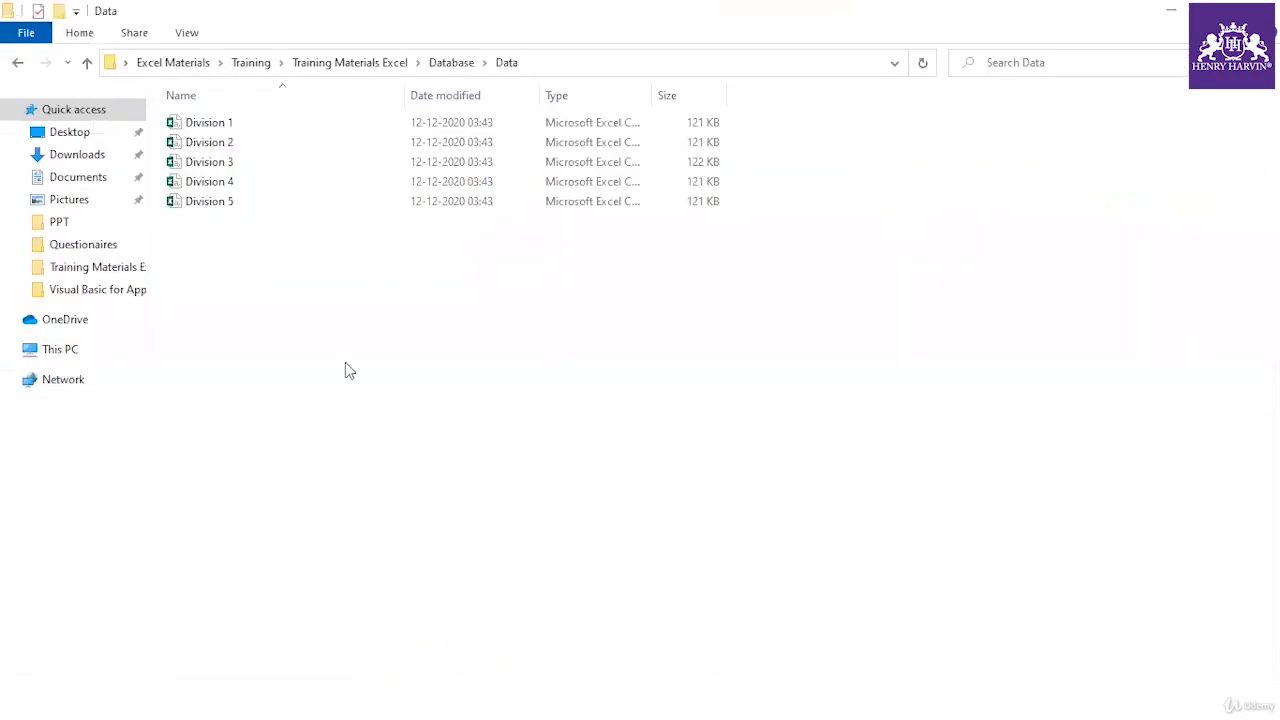
Open all the Division files from the Data folder and check how far the Order ID column extends in Division 1 and Division 5
key("ctrl+a")
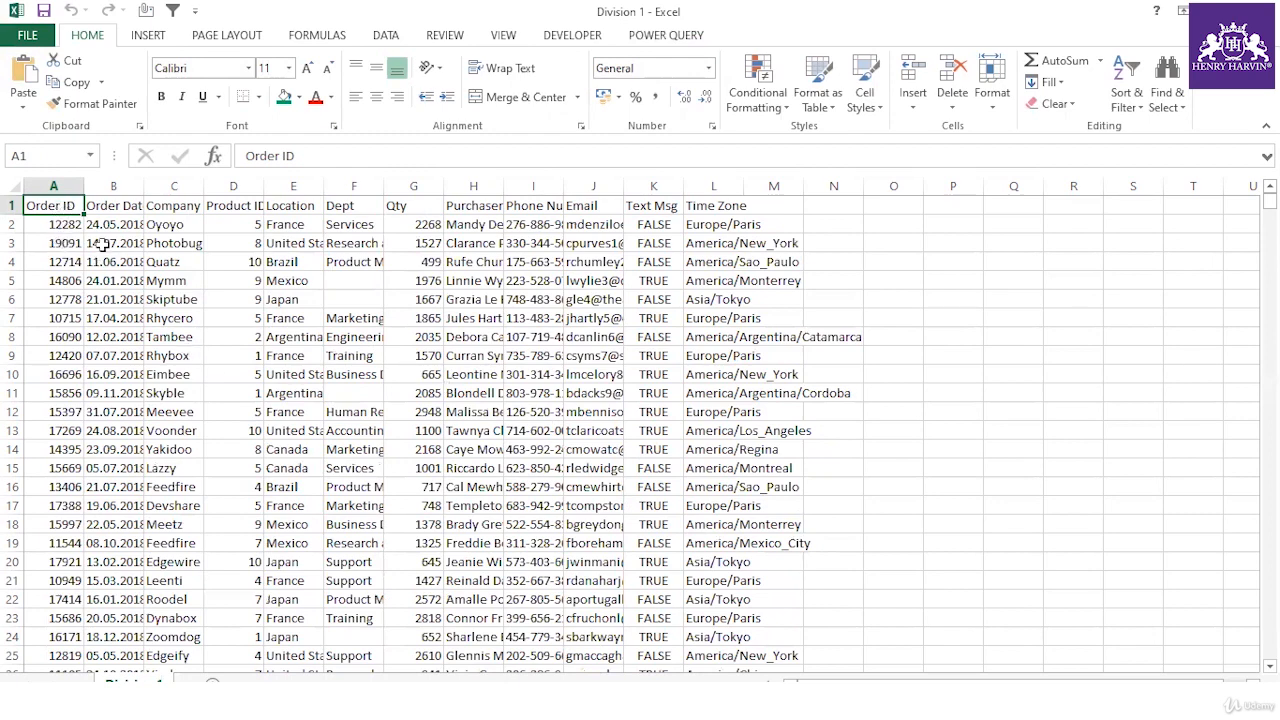
key("ctrl+shift+Down")
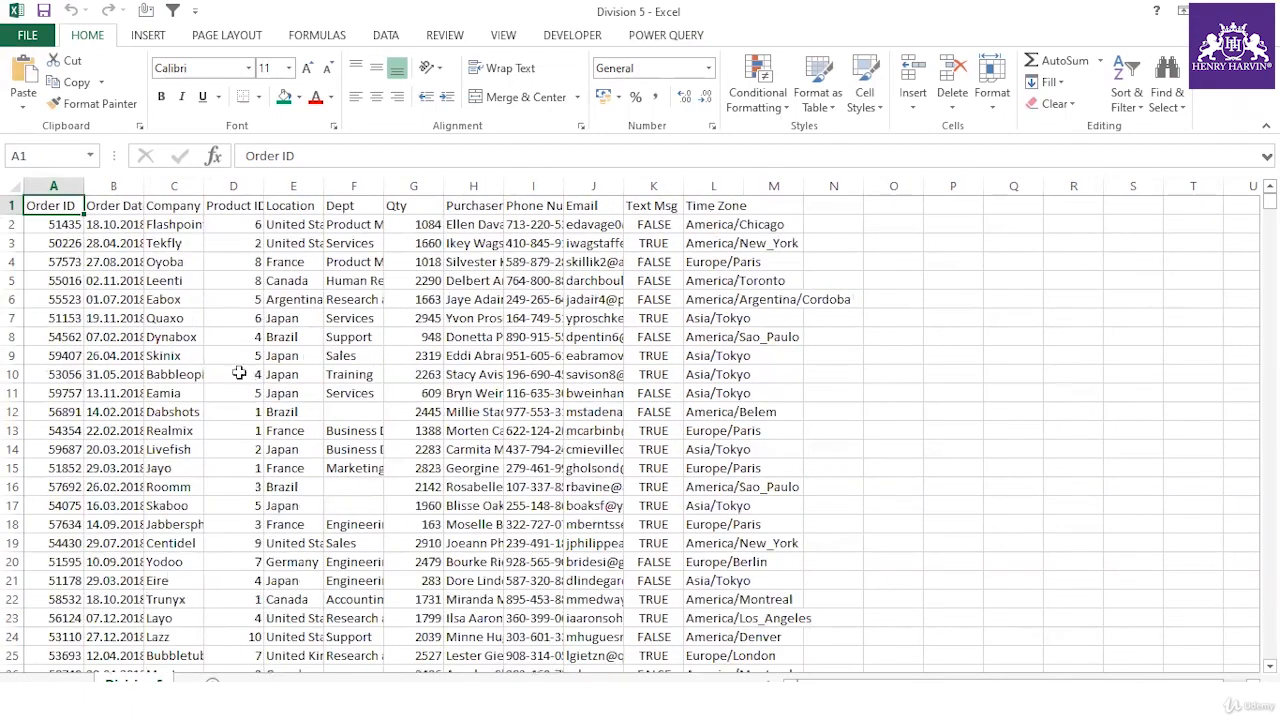
key("ctrl+shift+Down")
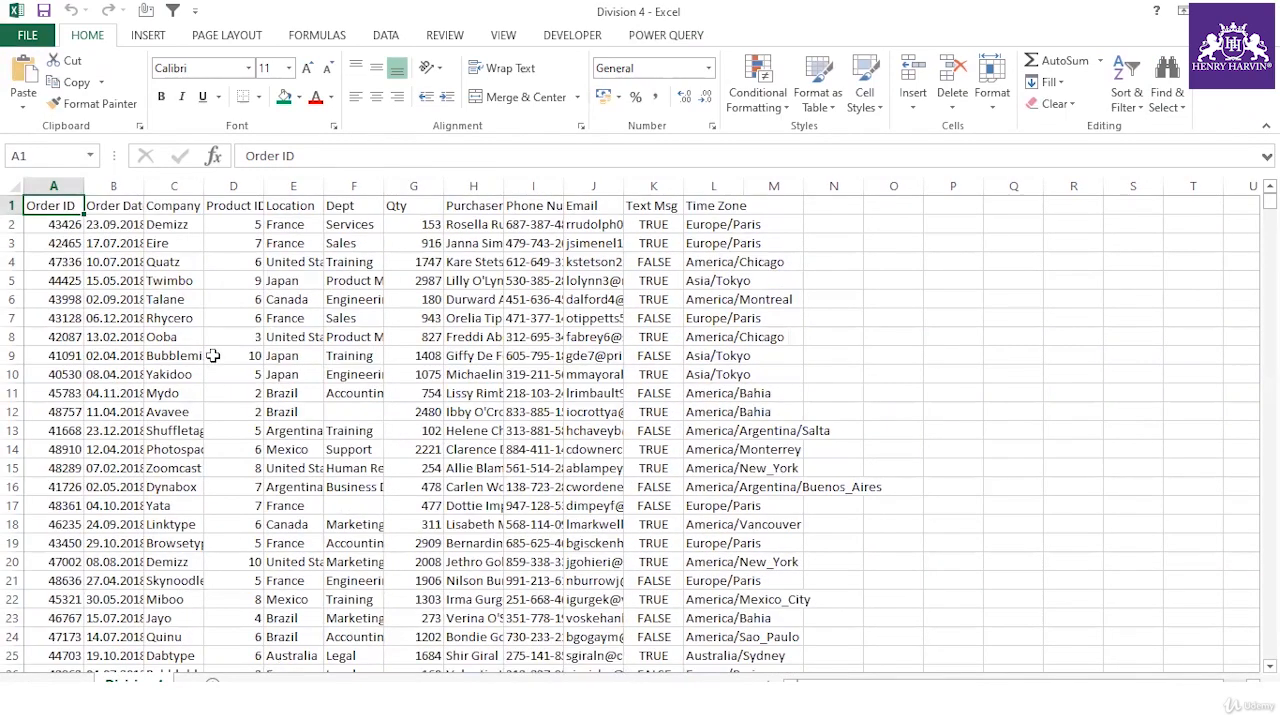
Delete rows 985 to 1002 at the end of the Division 4 sheet
key("ctrl+shift+Down")
scroll(212, 356, "down", 2)
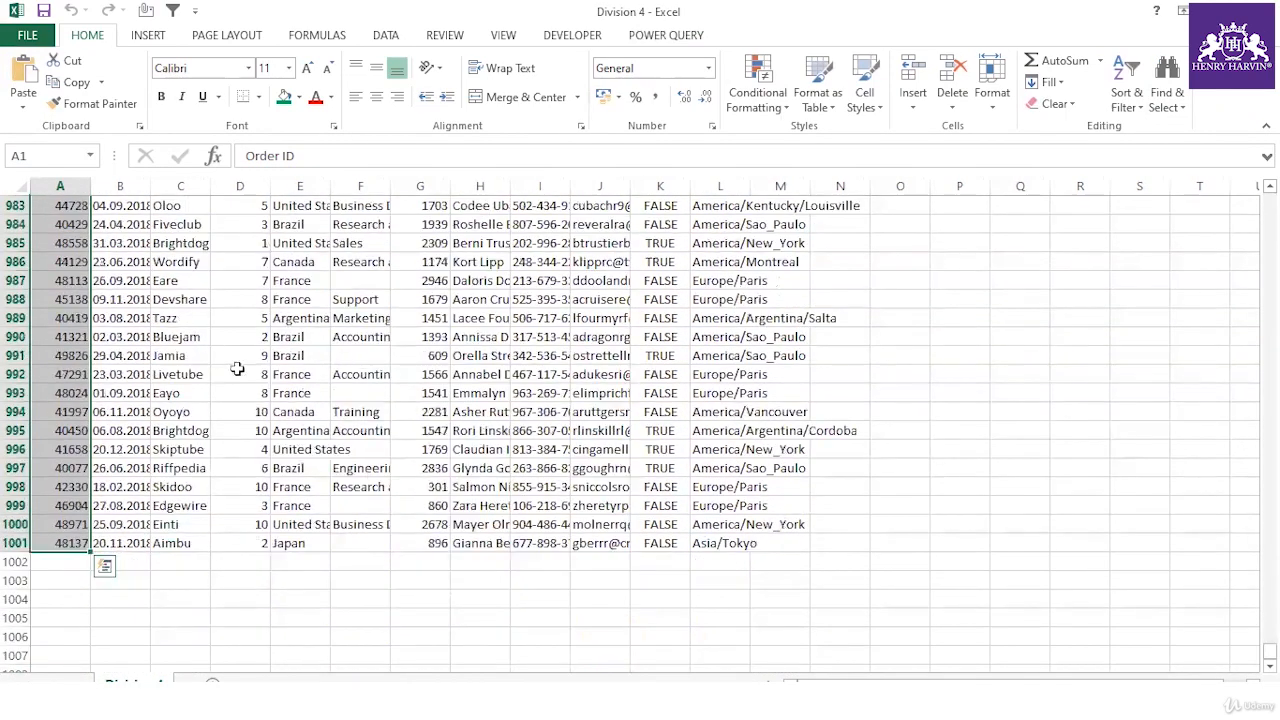
left_click(244, 370)
left_click_drag(15, 243, 15, 561)
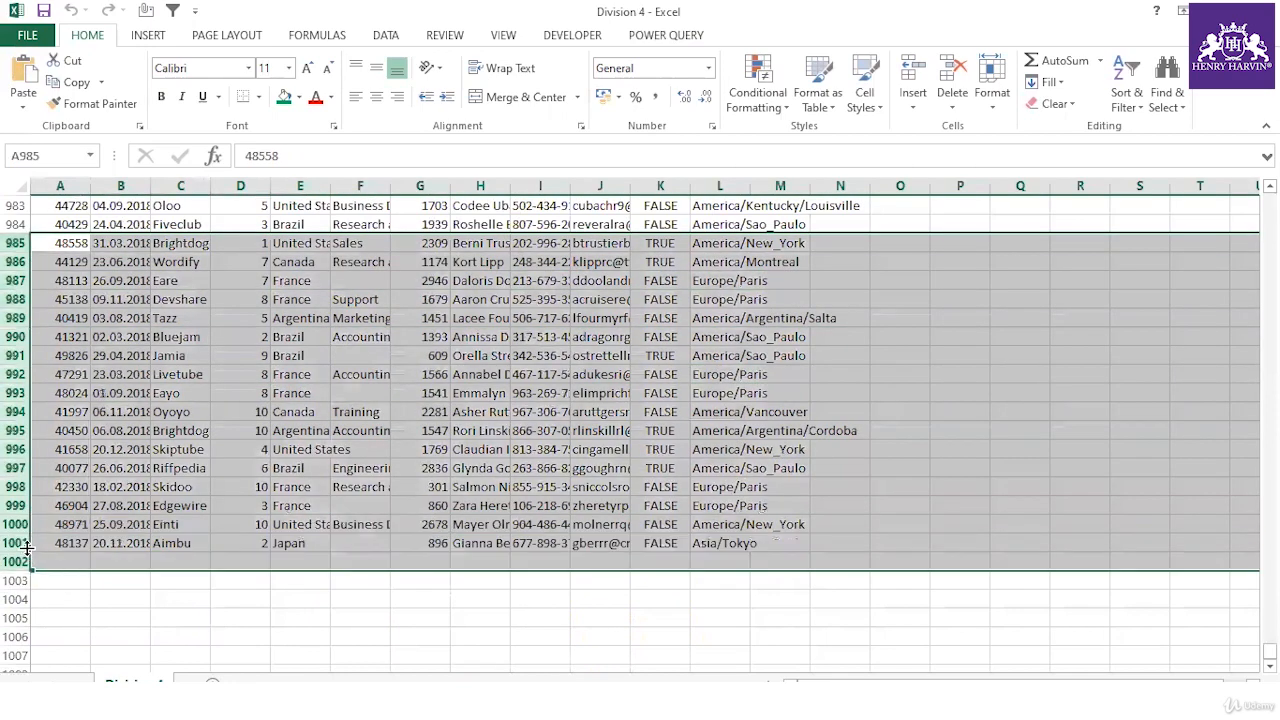
right_click(15, 543)
left_click(66, 418)
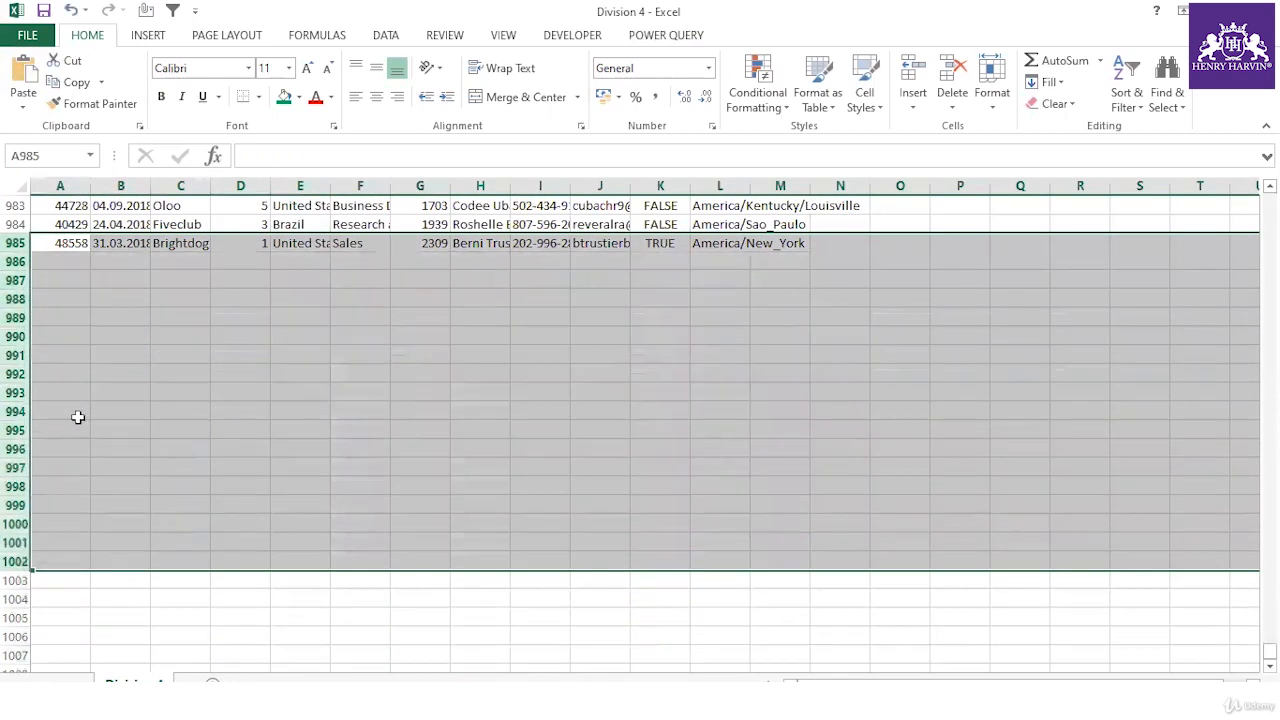
left_click(190, 355)
left_click(190, 355)
Save Division 4 in its CSV (Comma delimited) format and close the file, keeping the changes and that format
key("ctrl+s")
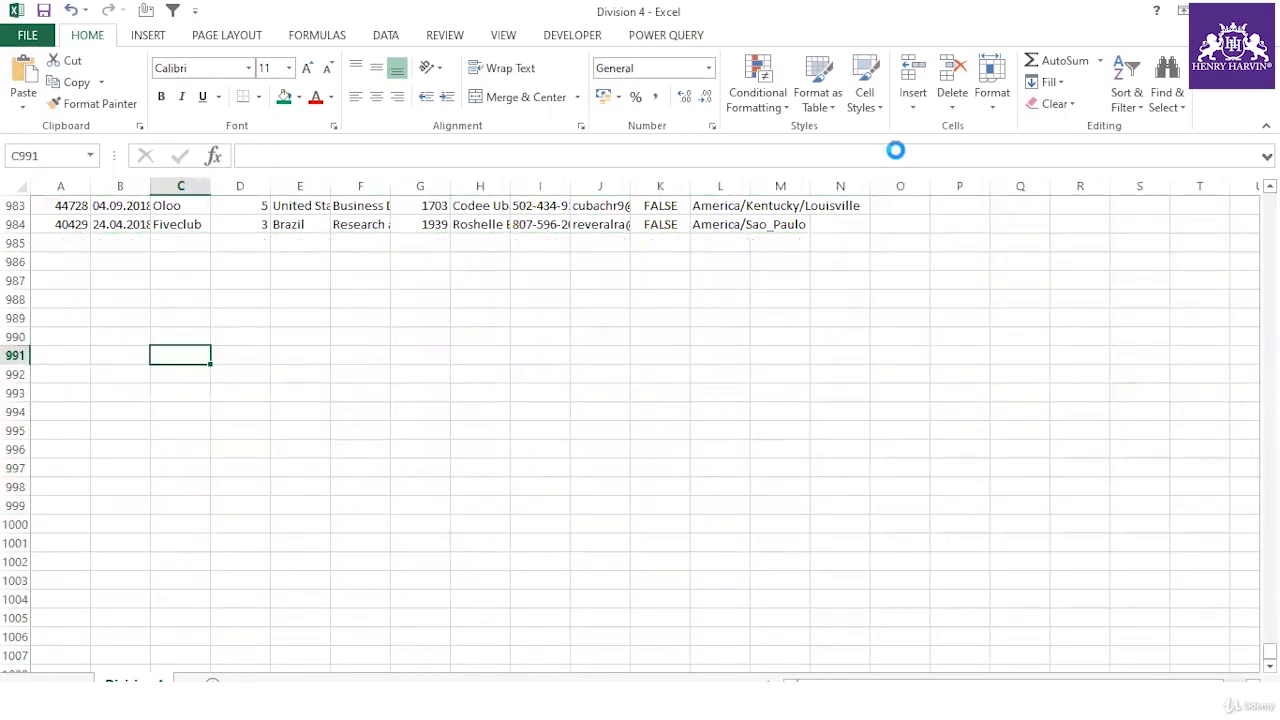
left_click(565, 421)
left_click(495, 356)
left_click(358, 376)
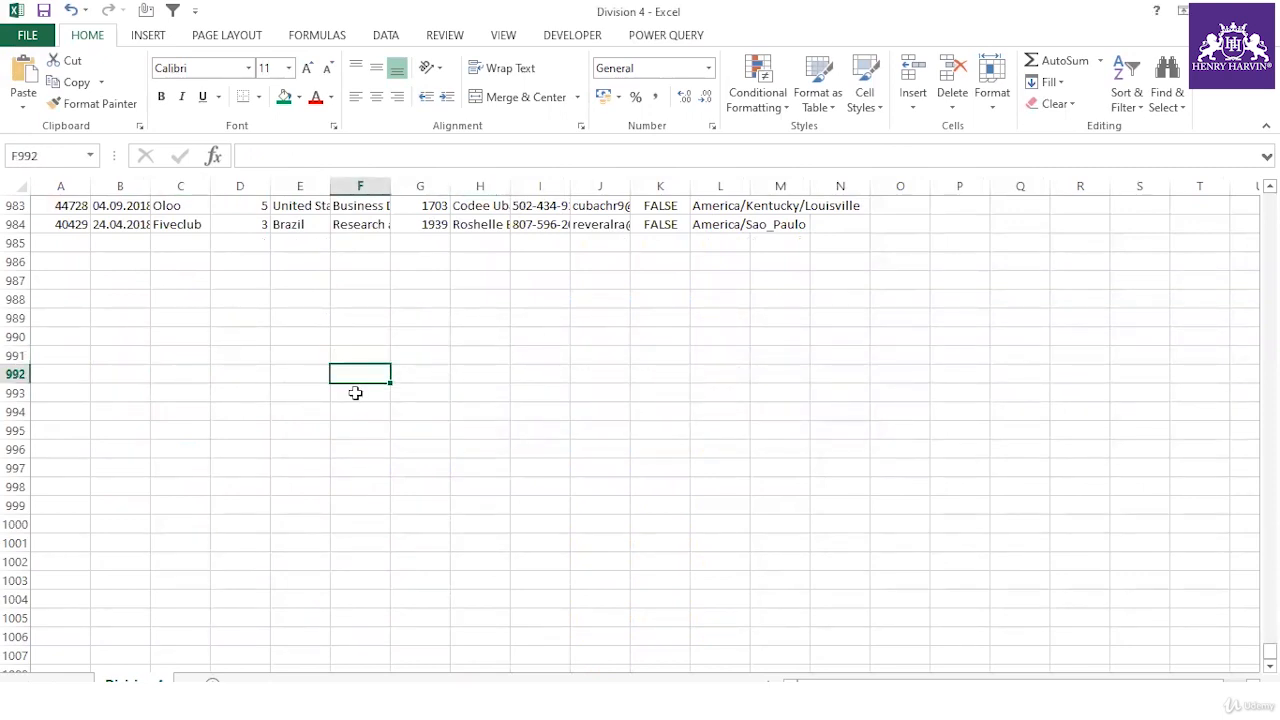
key("ctrl+s")
left_click(565, 421)
left_click(550, 374)
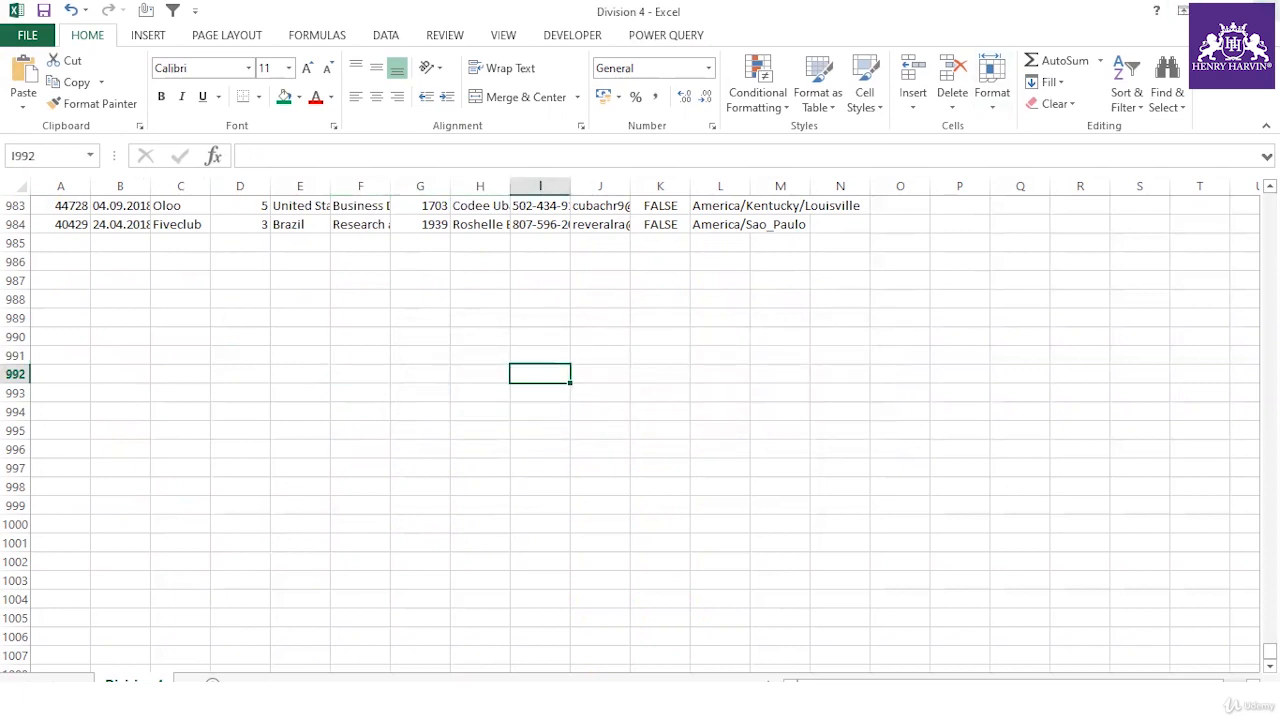
left_click(1265, 11)
left_click(580, 391)
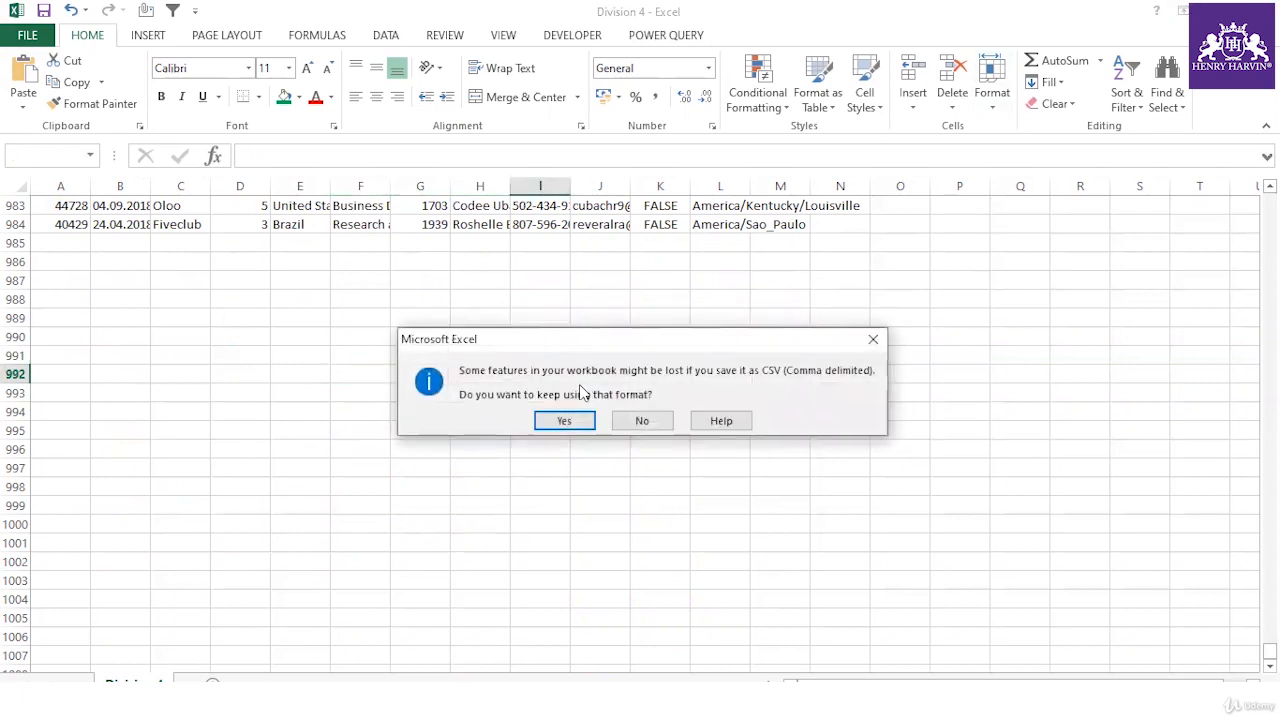
left_click(565, 421)
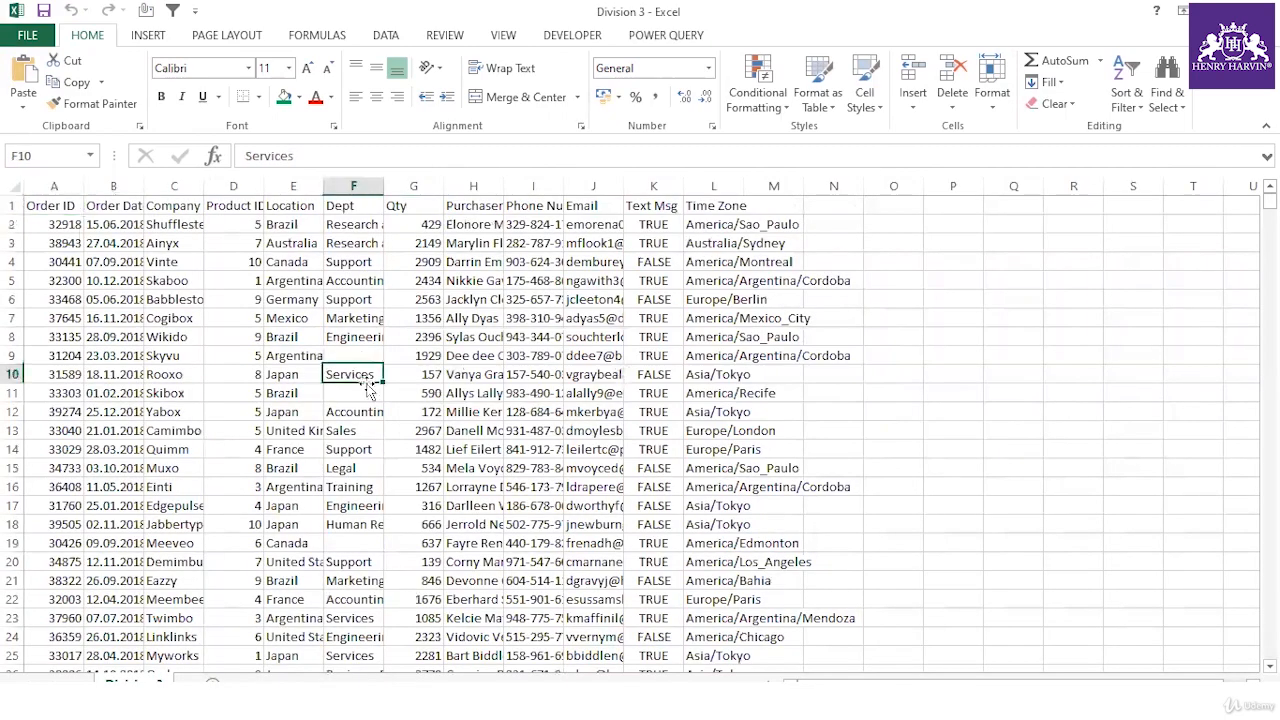
Close the Division 3 and Division 2 files and refresh the combined Division table in the Power Query Session workbook
left_click(1265, 11)
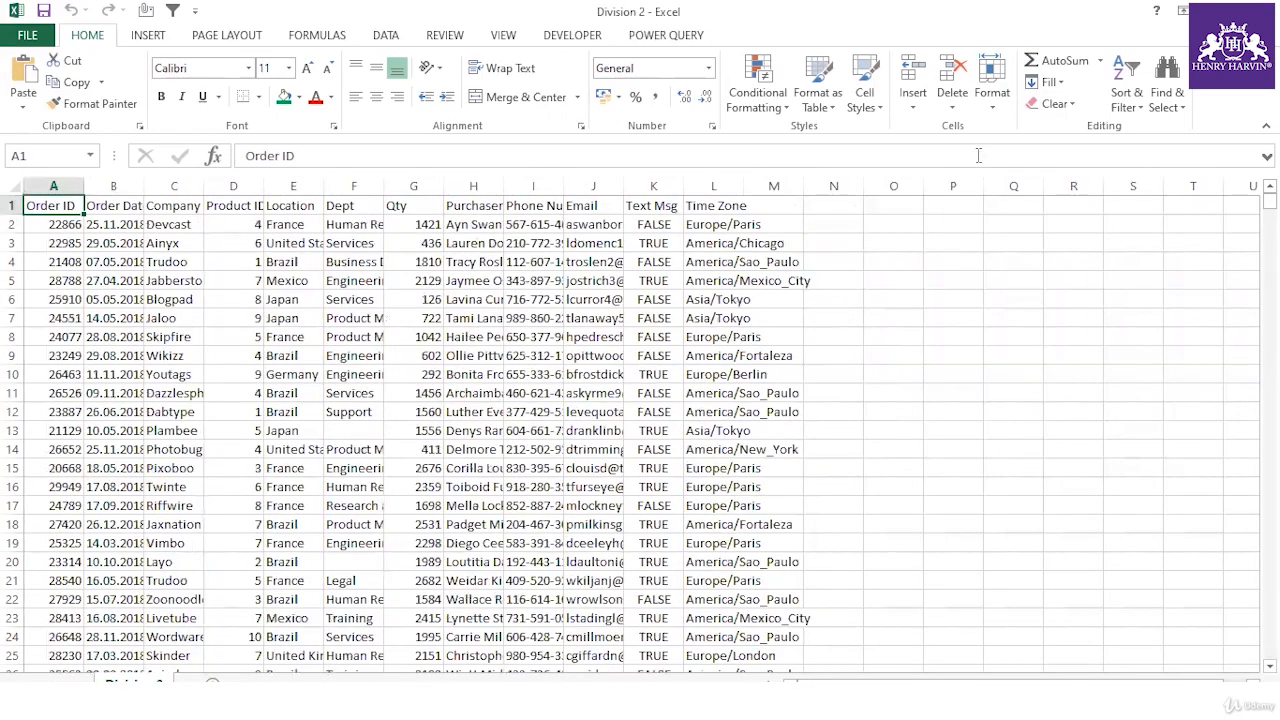
left_click(1265, 11)
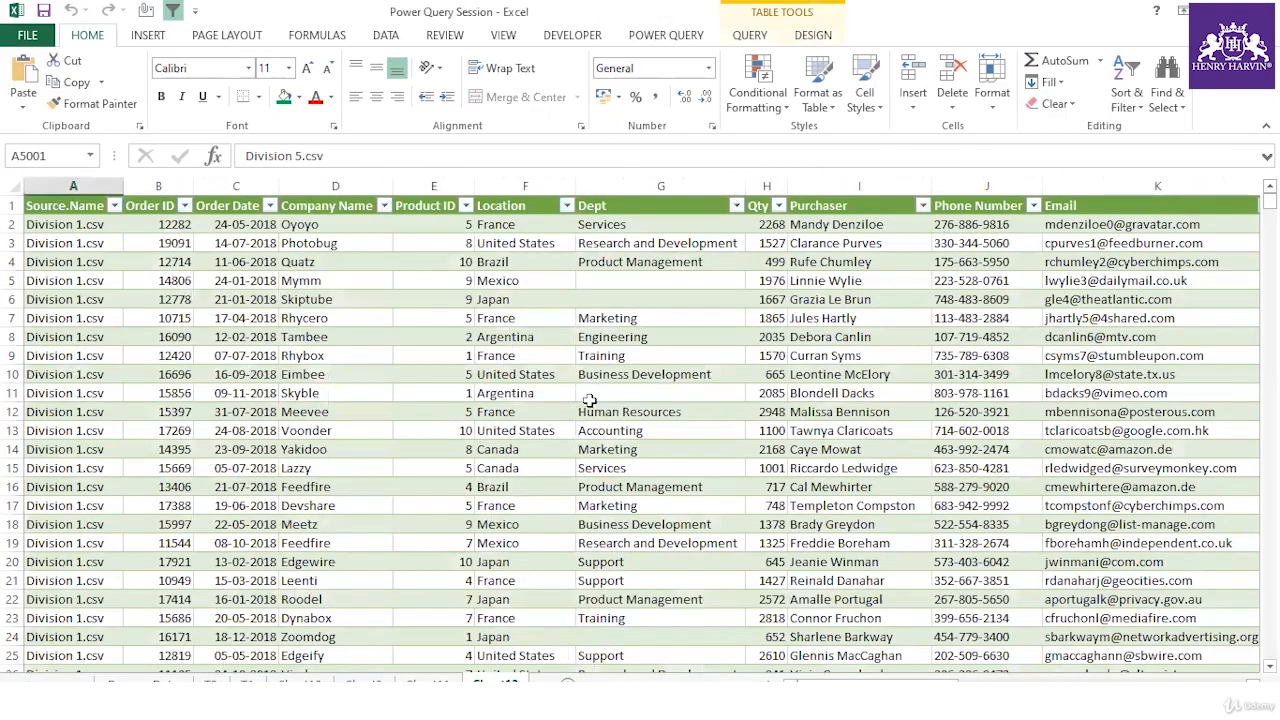
left_click(64, 377)
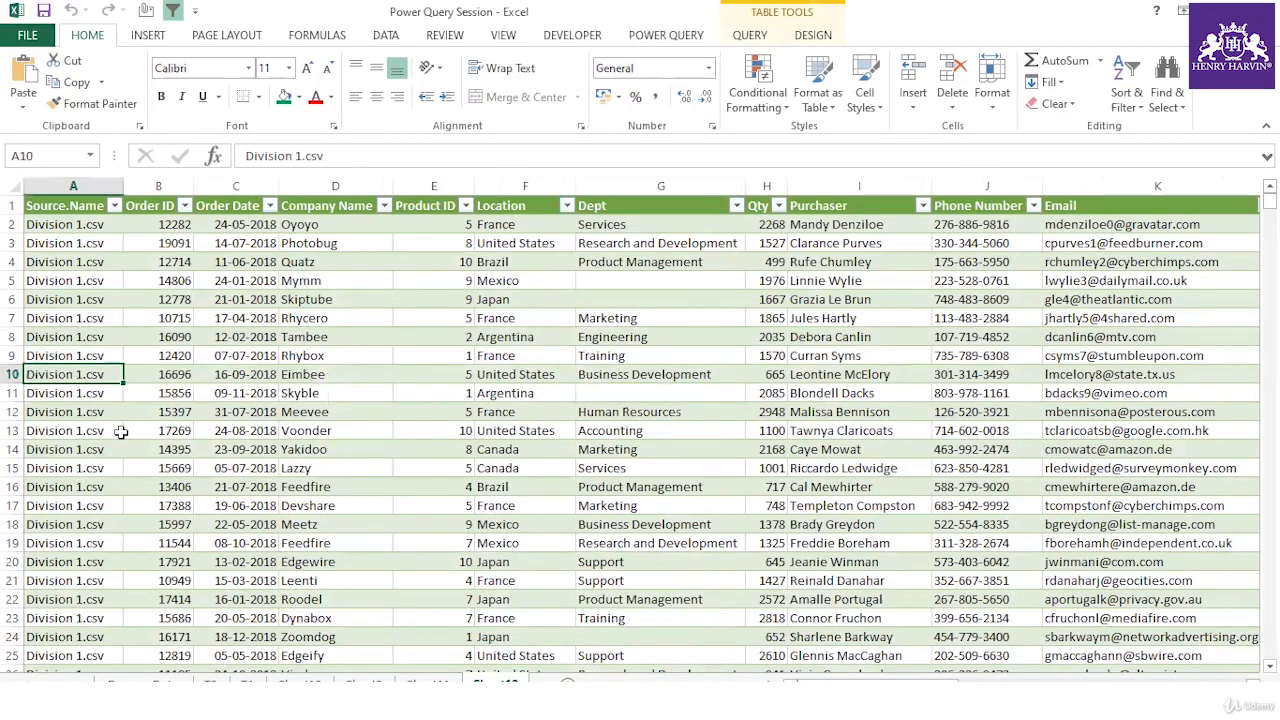
key("ctrl+shift+Down")
scroll(156, 442, "down", 4)
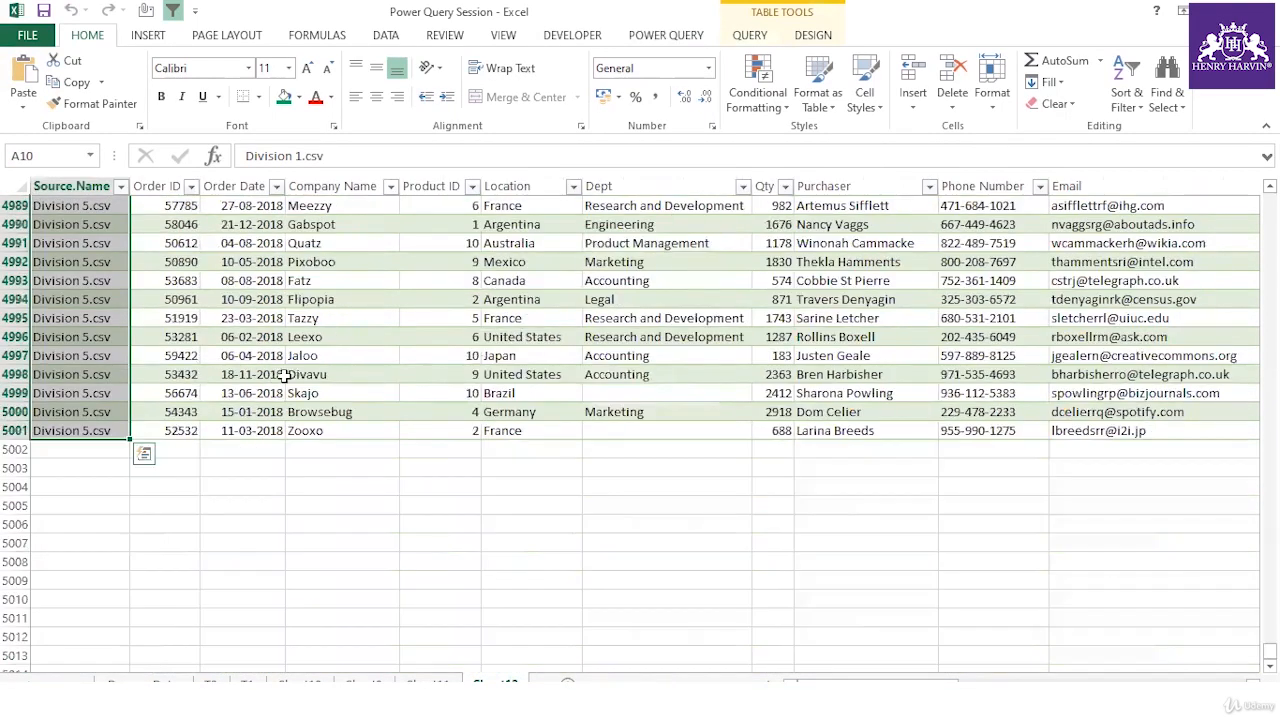
scroll(122, 270, "up", 1)
right_click(108, 268)
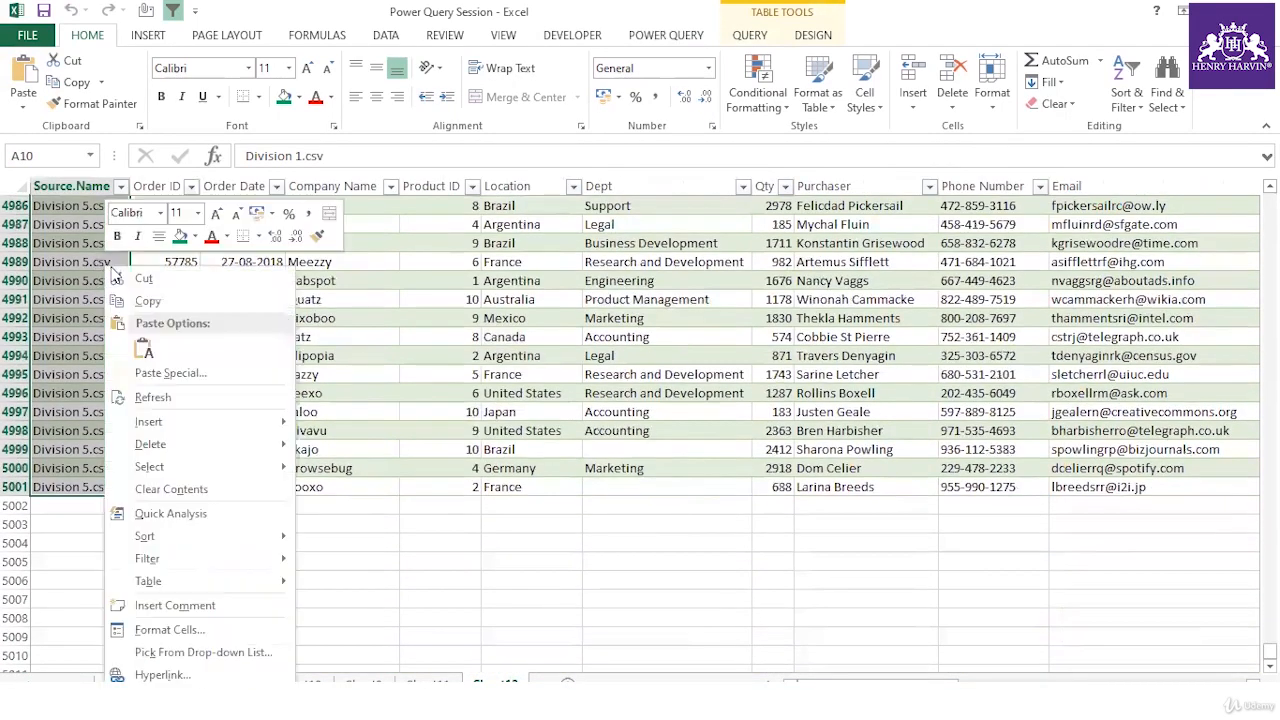
left_click(173, 401)
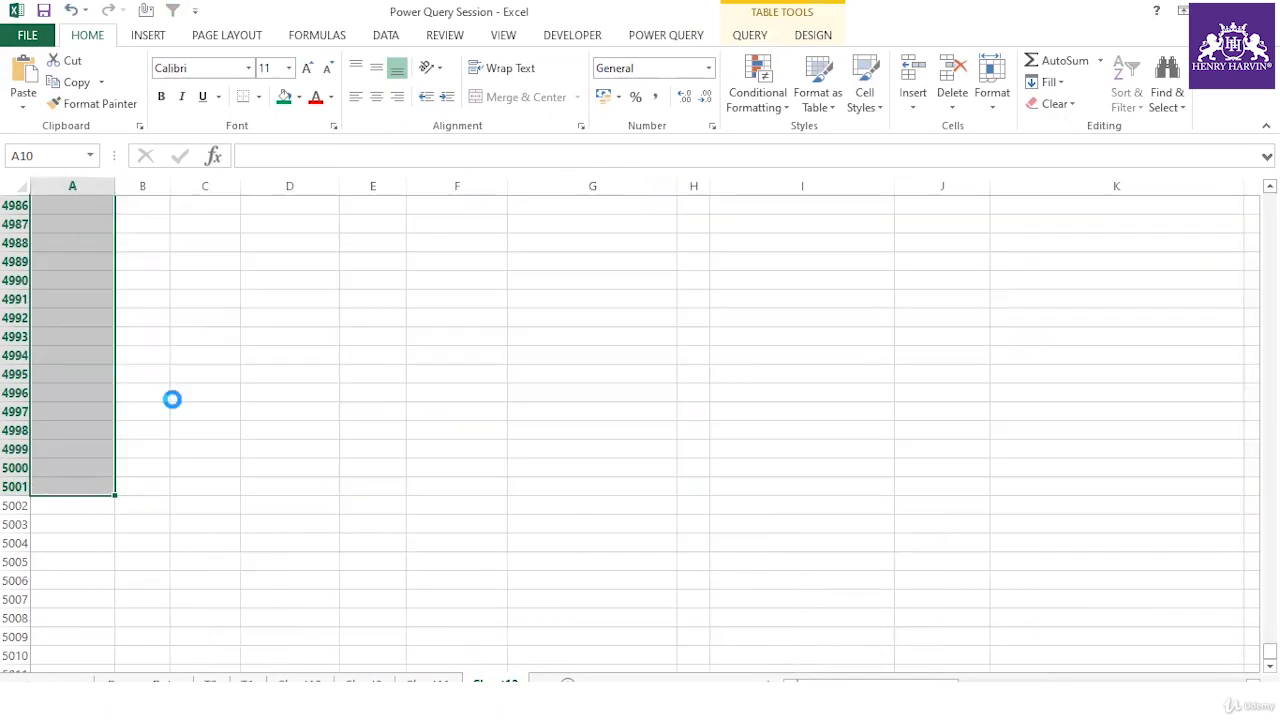
left_click(174, 406)
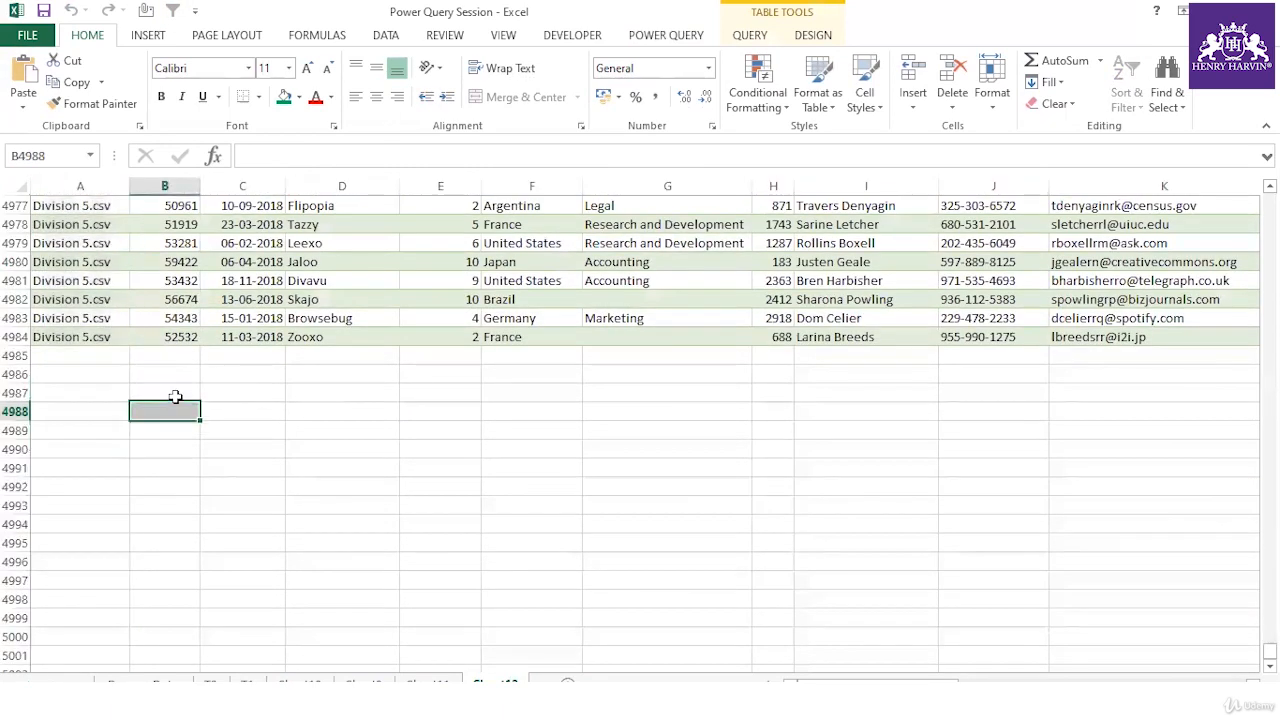
Switch to the Data folder and make a copy of the Division 5 file in that same folder
key("alt+Tab")
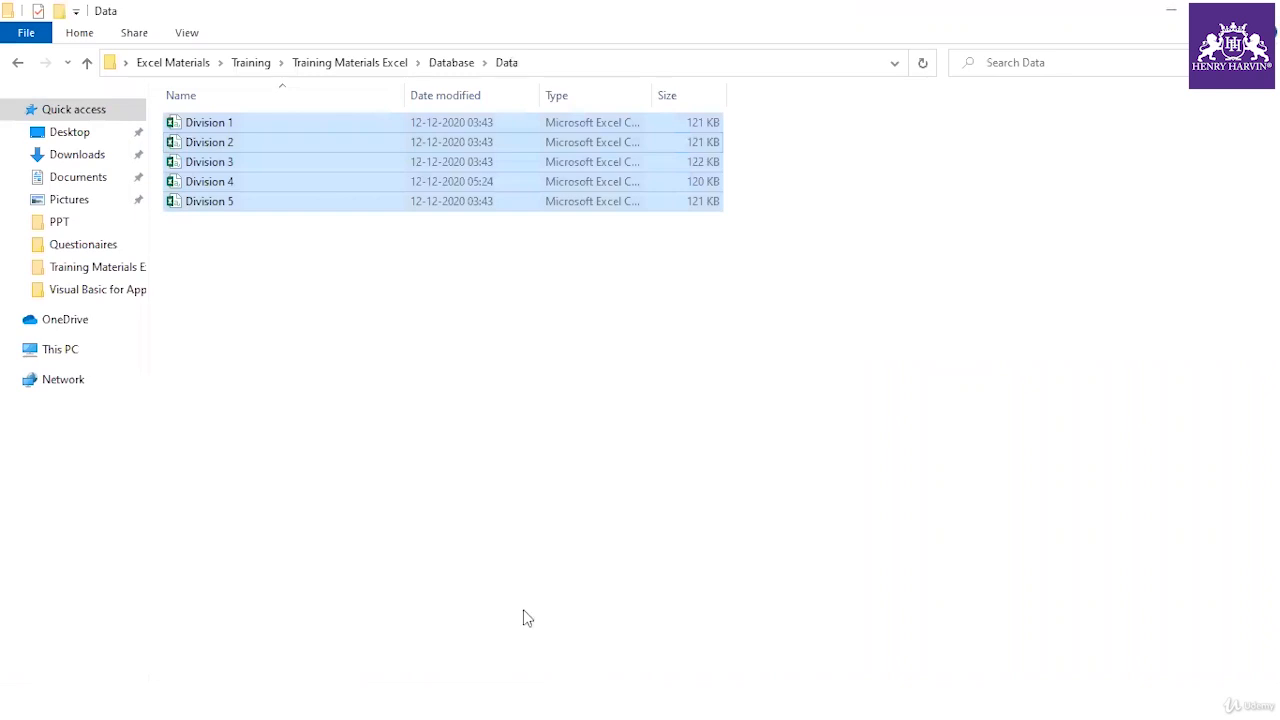
left_click(277, 258)
left_click(227, 200)
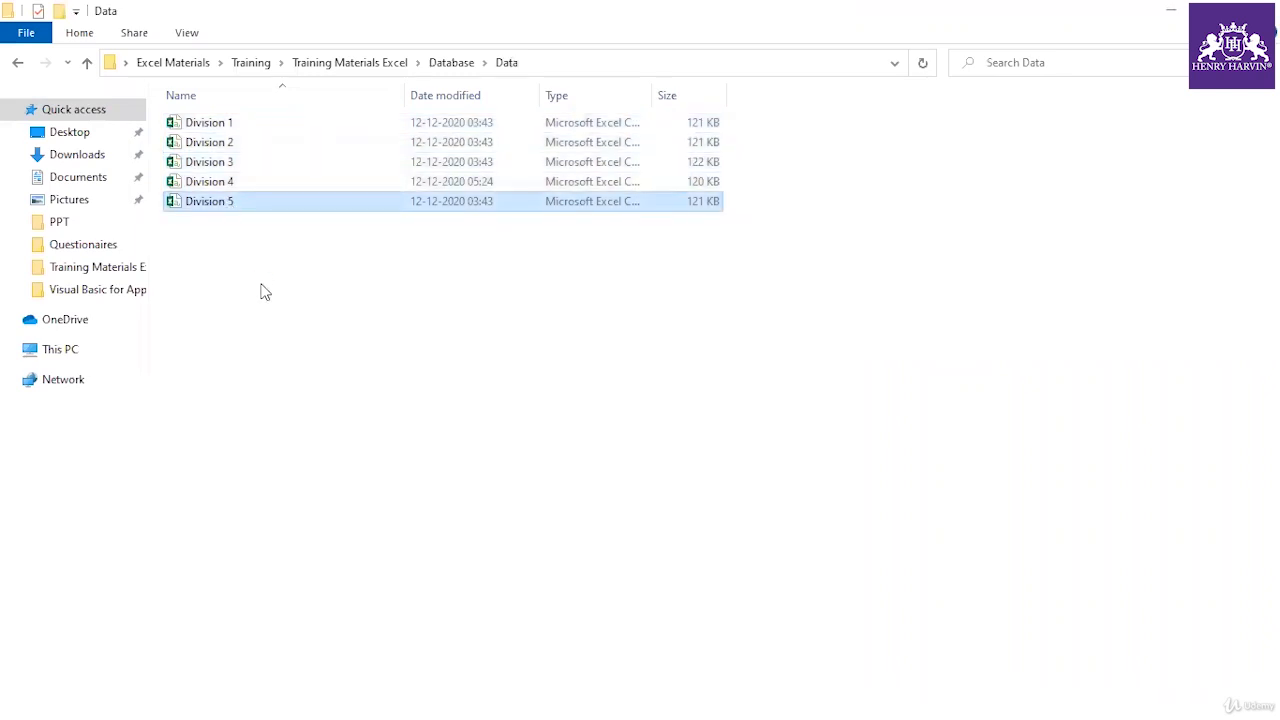
key("ctrl+v")
left_click(258, 203)
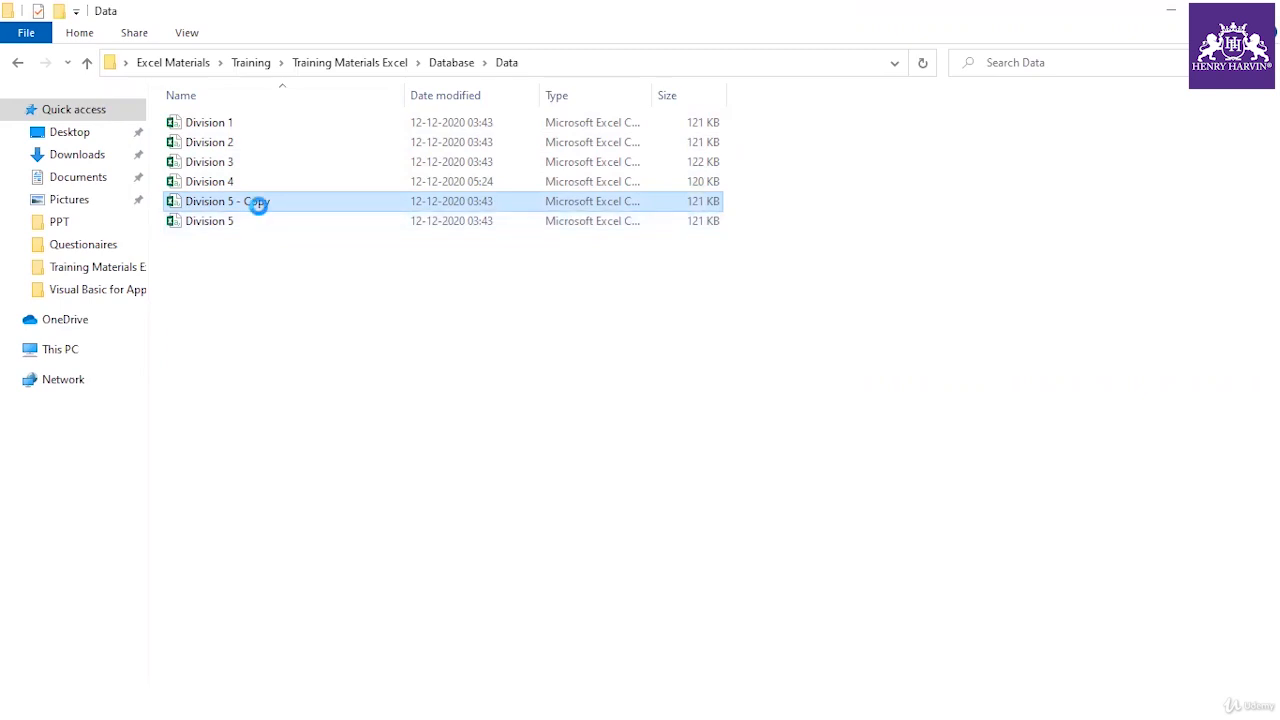
Rename the copied Division 5 file as Division 51
right_click(266, 206)
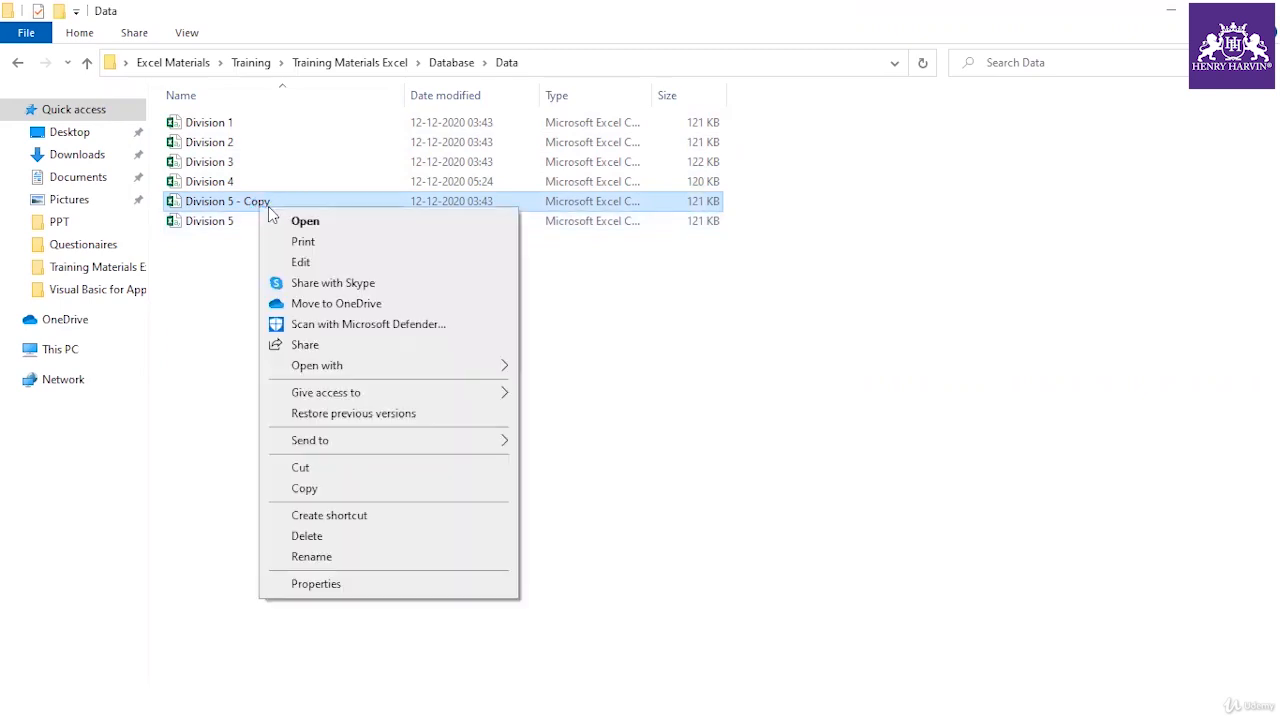
left_click(280, 557)
left_click(281, 201)
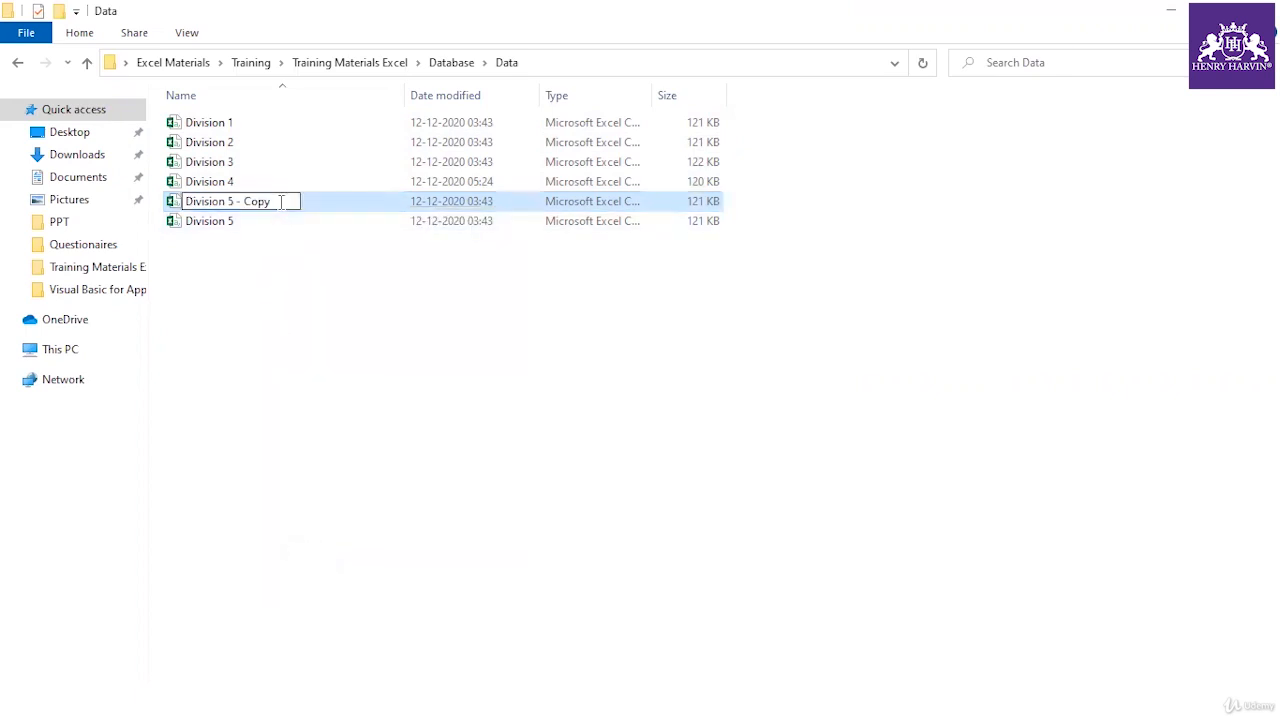
key("BackSpace")
key("BackSpace")
key("BackSpace")
key("BackSpace")
key("BackSpace")
key("BackSpace")
left_click(240, 211)
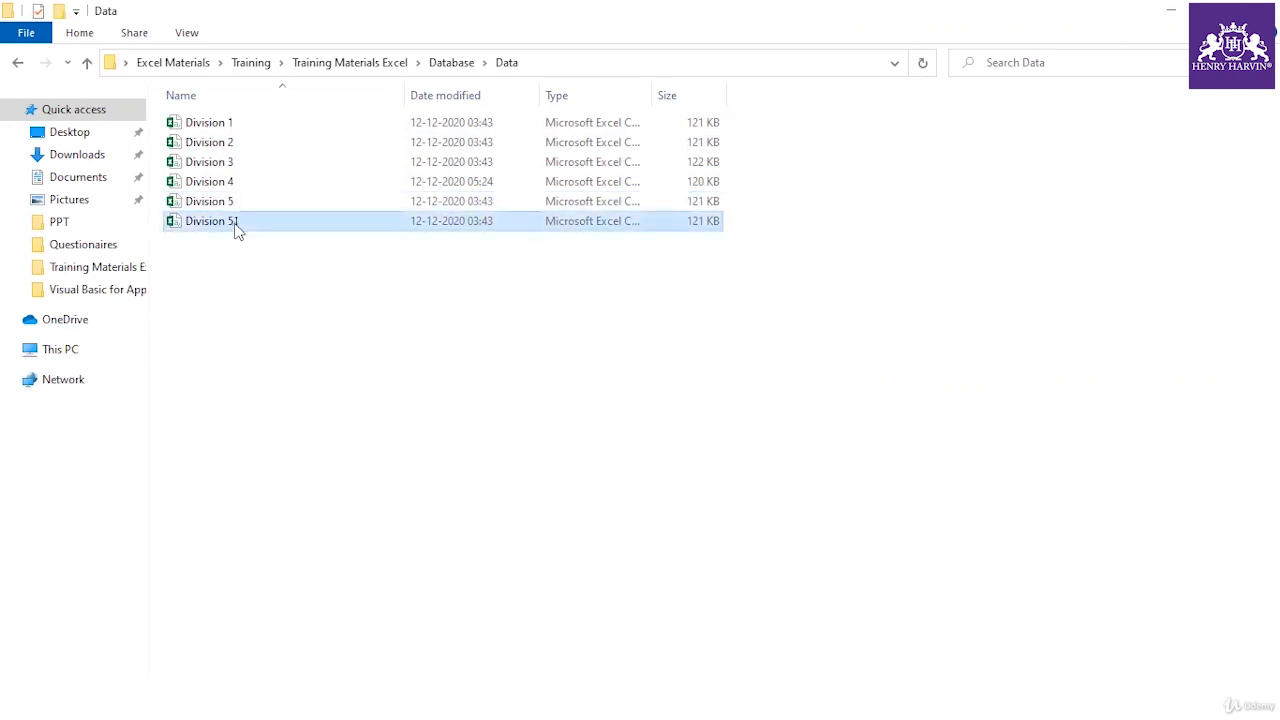
Open Division 51, enter 12 as the first Order ID in A2 and fill it down the column
double_click(236, 224)
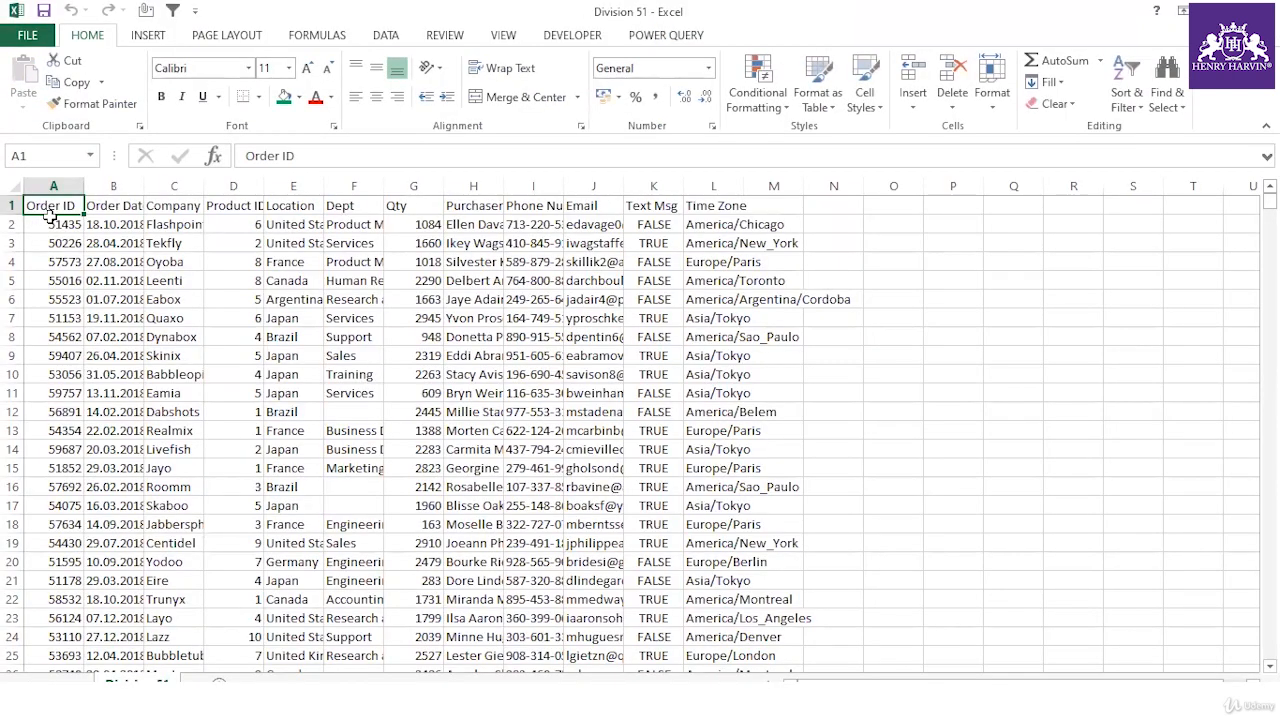
left_click(50, 224)
type("12")
left_click(110, 337)
left_click(72, 225)
double_click(84, 233)
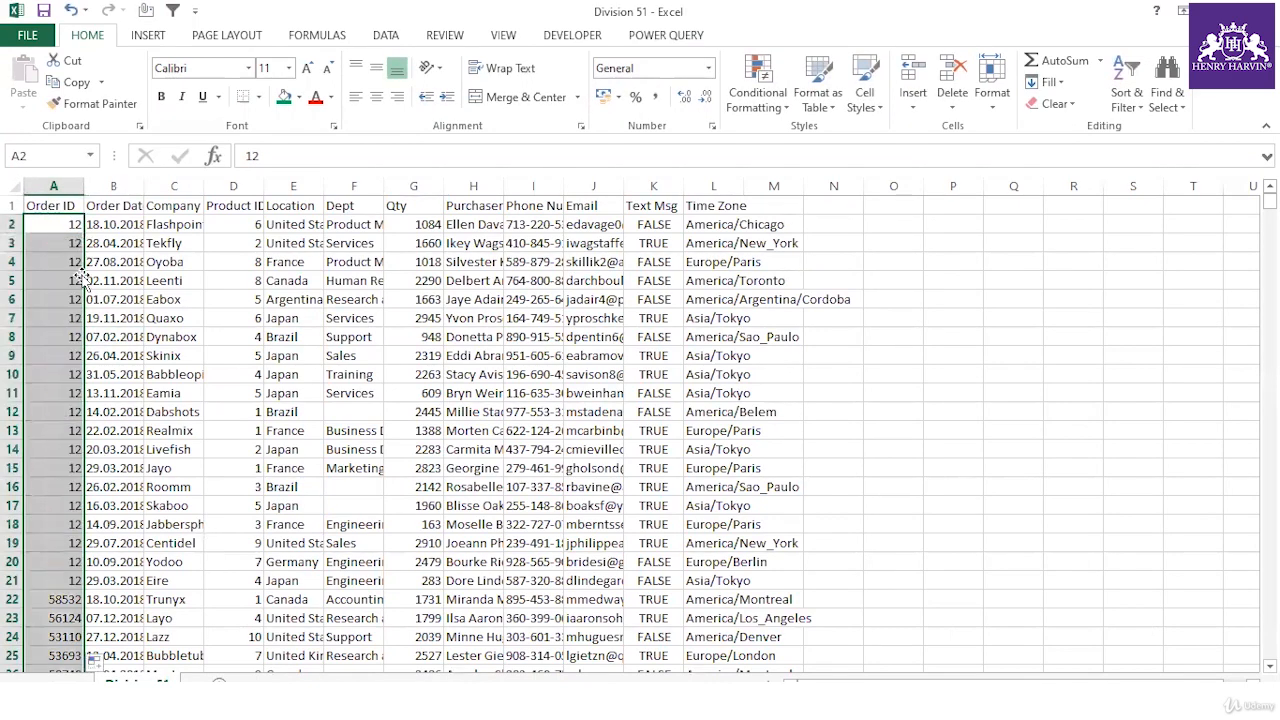
Turn the filled Order ID values into a series counting up from 12 and check it through to the last row
left_click(100, 663)
left_click(130, 572)
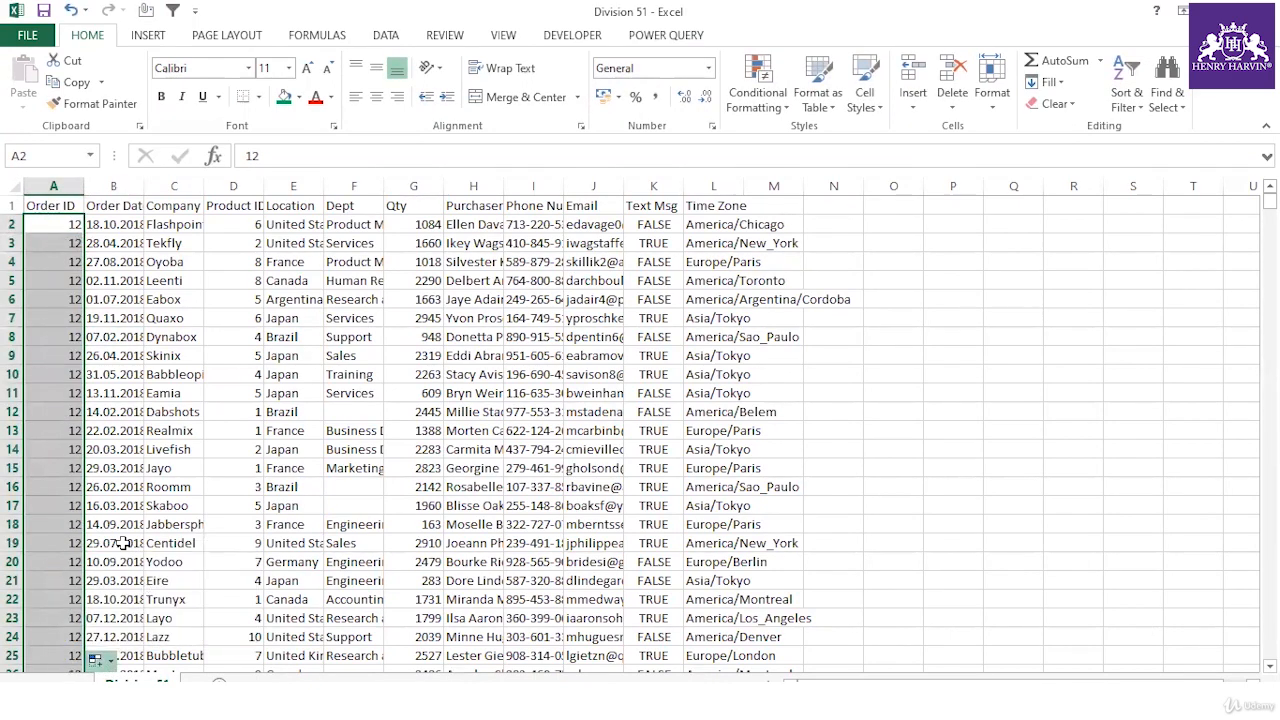
left_click(78, 488)
scroll(85, 540, "down", 20)
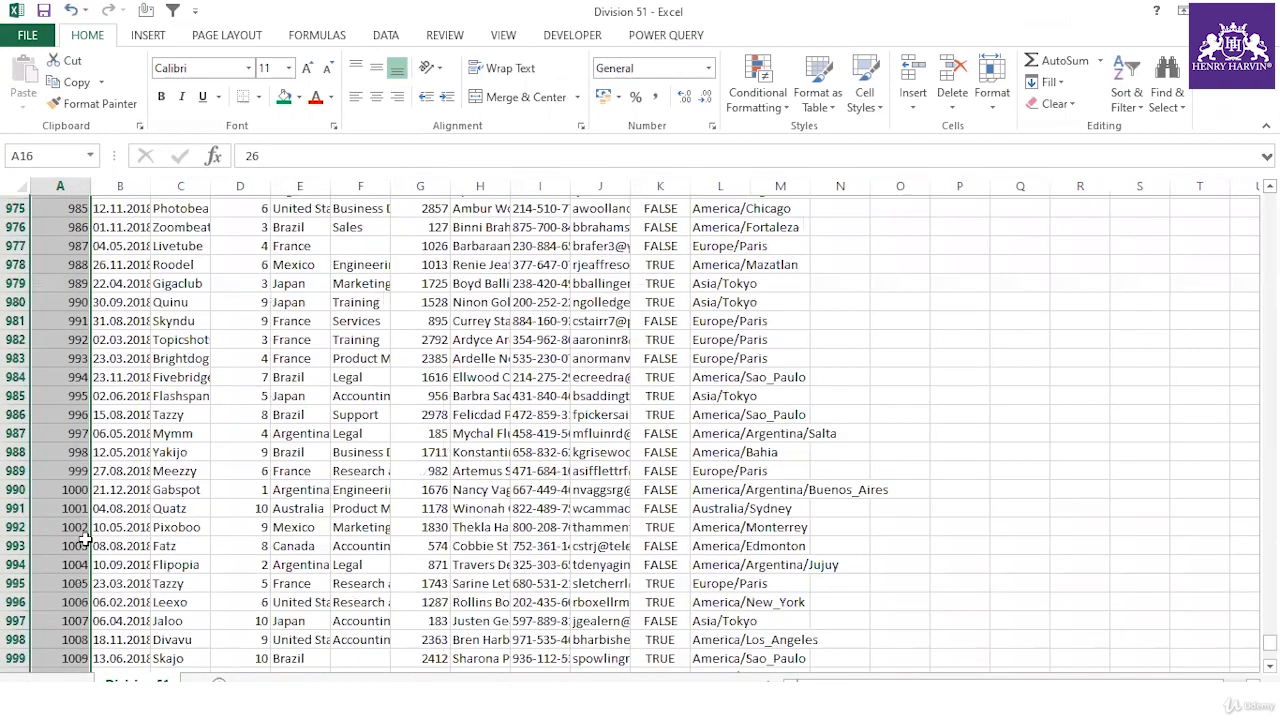
left_click(80, 526)
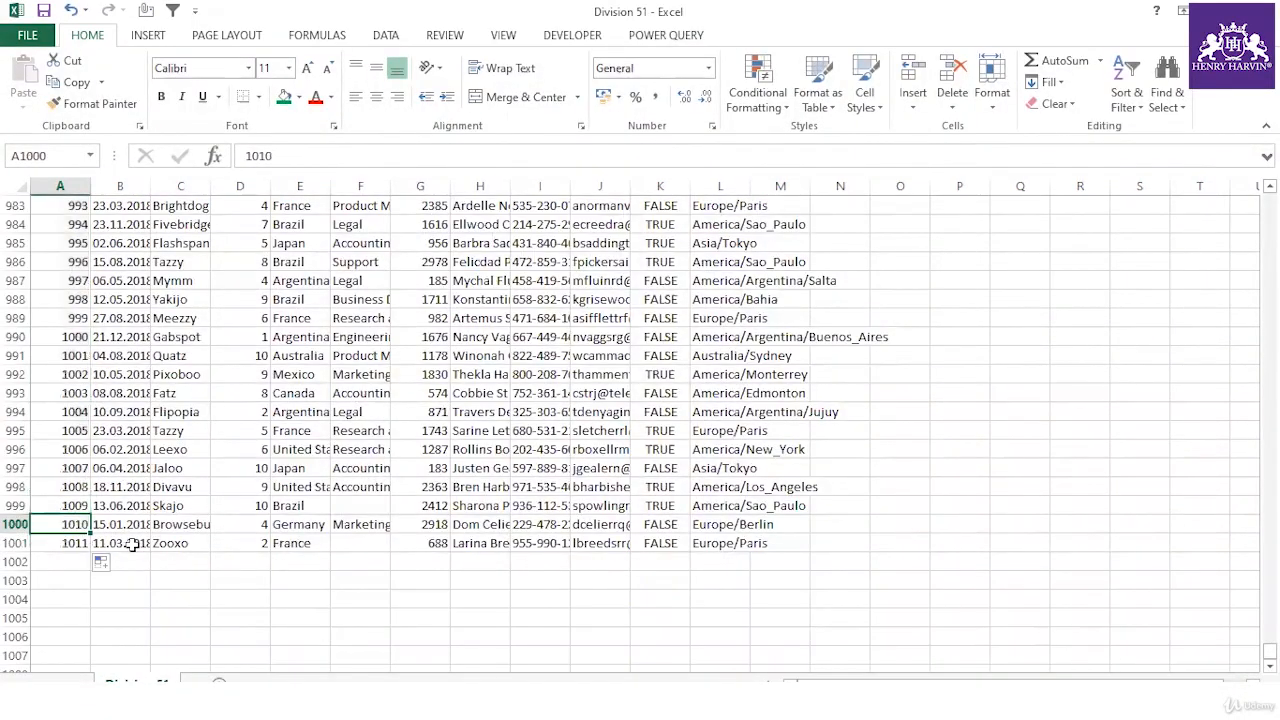
key("ctrl+Home")
left_click(114, 430)
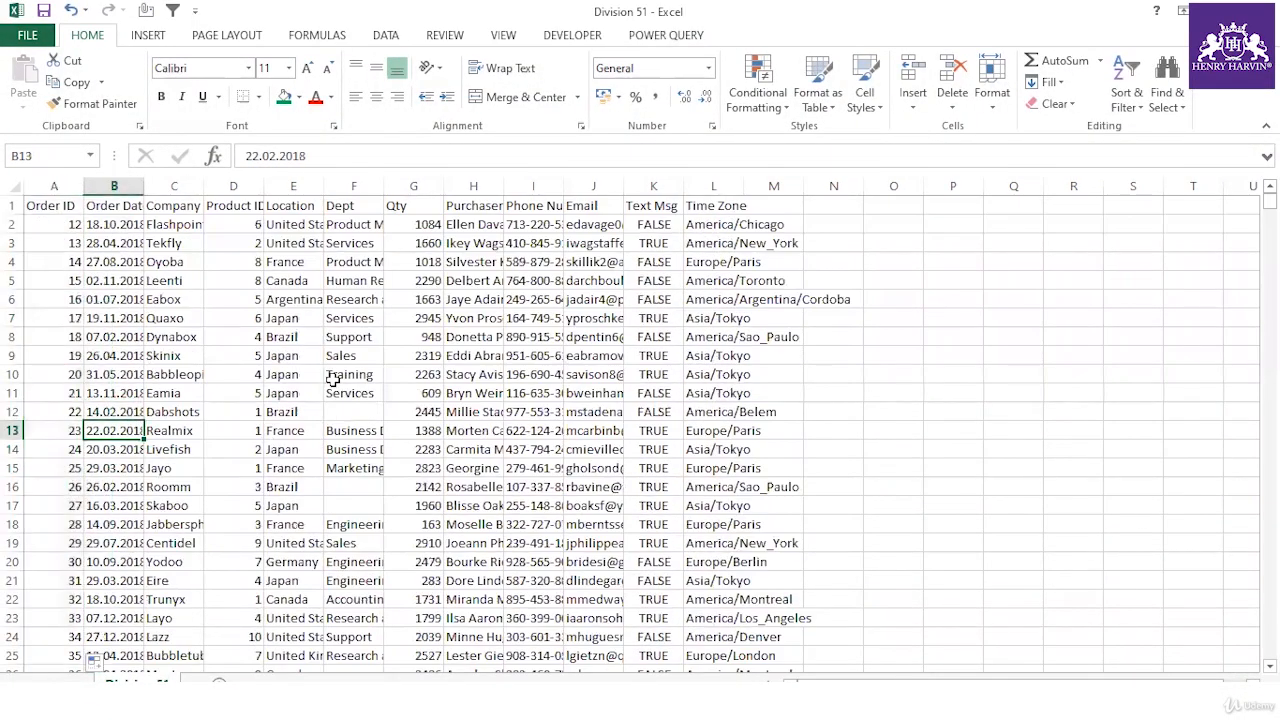
Save Division 51 in its CSV (Comma delimited) format and close the file, keeping the changes and that format
key("ctrl+s")
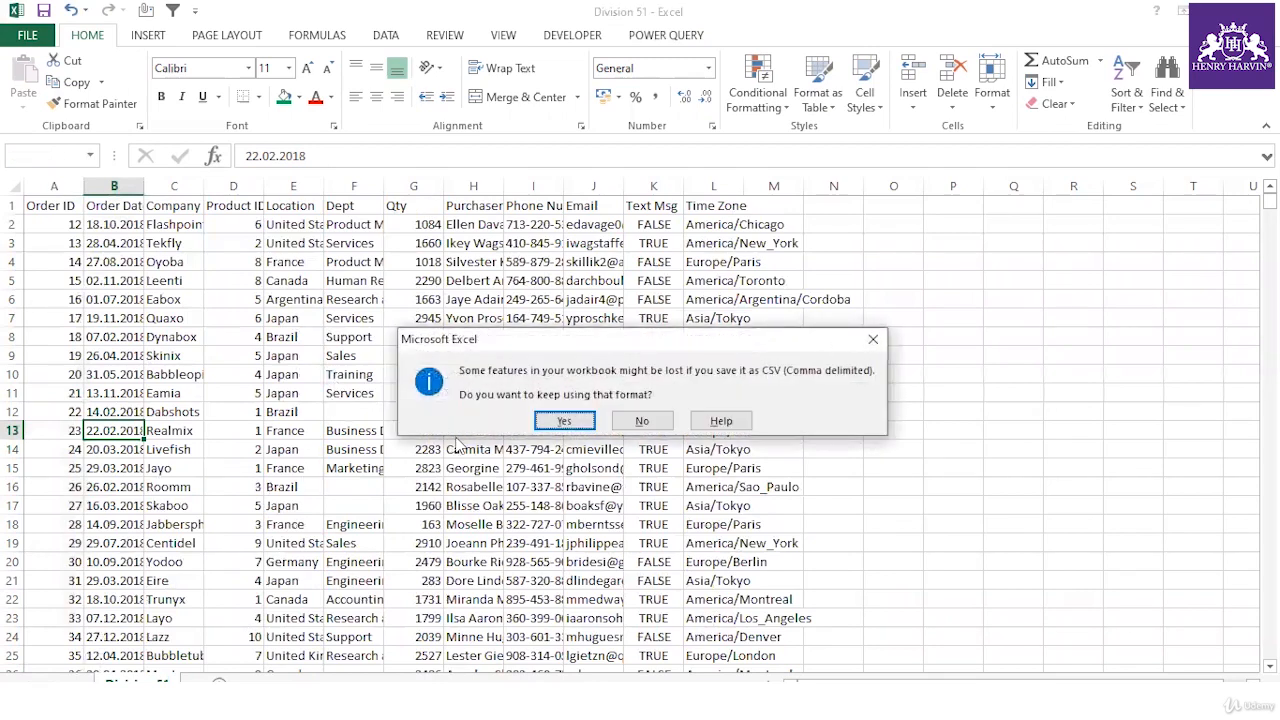
left_click(555, 419)
left_click(540, 432)
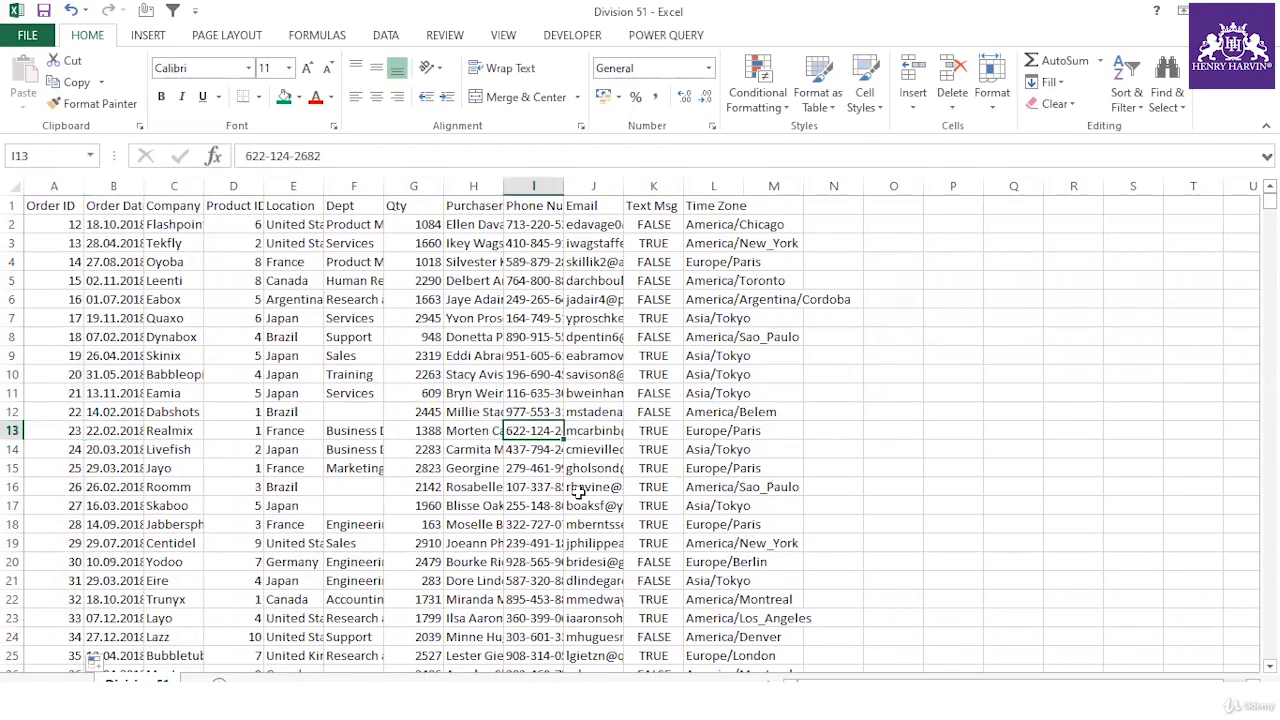
key("ctrl+s")
key("Return")
key("ctrl+w")
left_click(584, 391)
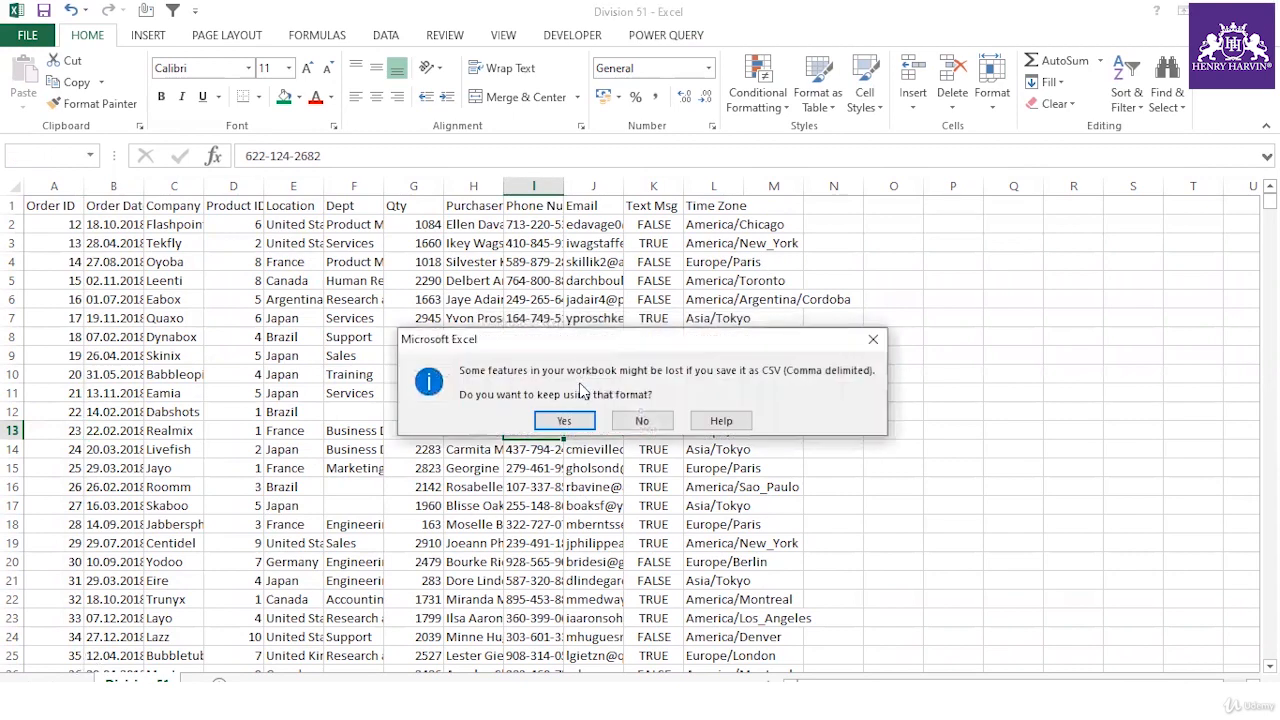
left_click(564, 420)
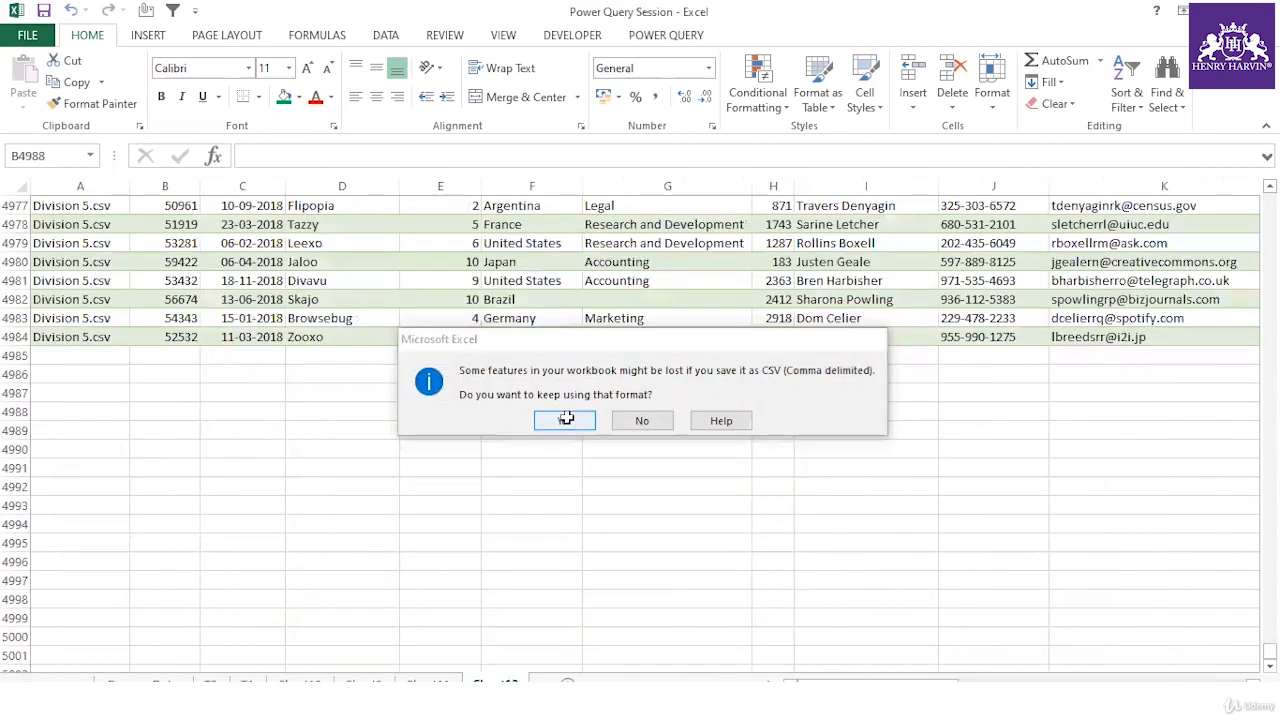
Refresh the combined table in the Power Query Session workbook to bring in the rows from Division 51
left_click(125, 318)
right_click(125, 318)
left_click(199, 421)
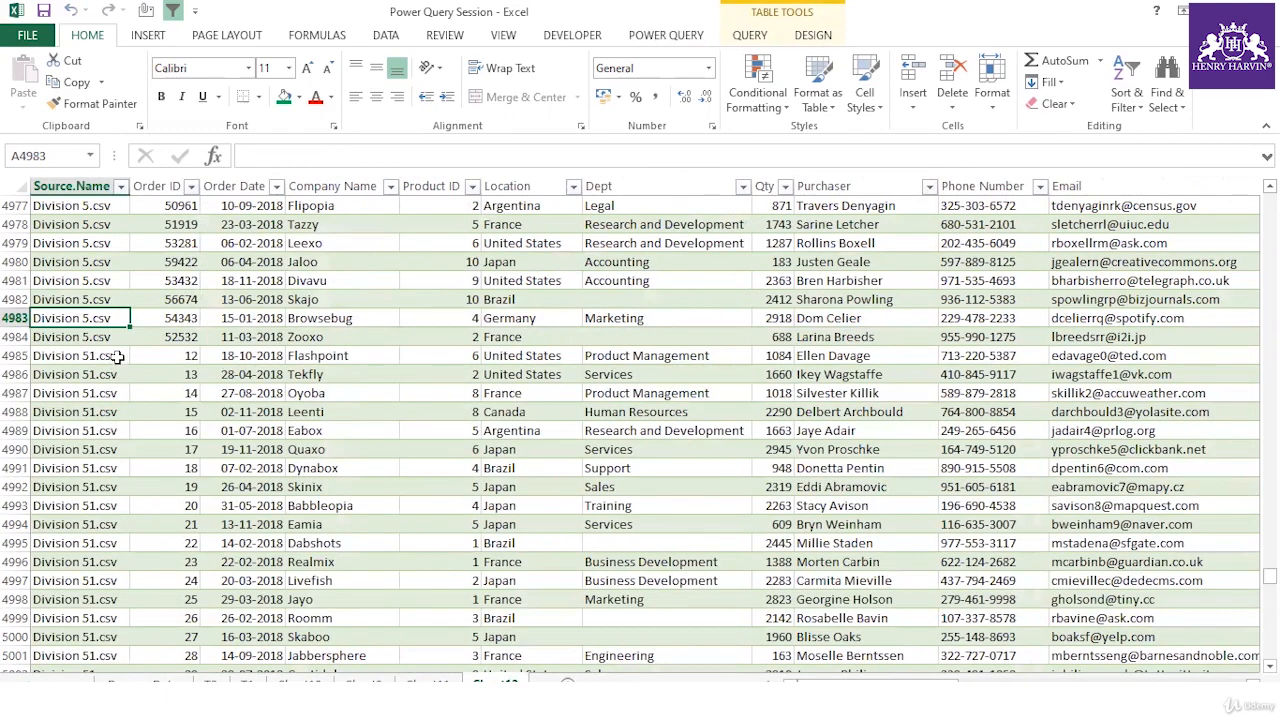
Examine the Division 51 rows down to the end of the combined table and compare with the files in the Data folder
left_click(118, 356)
left_click(145, 356)
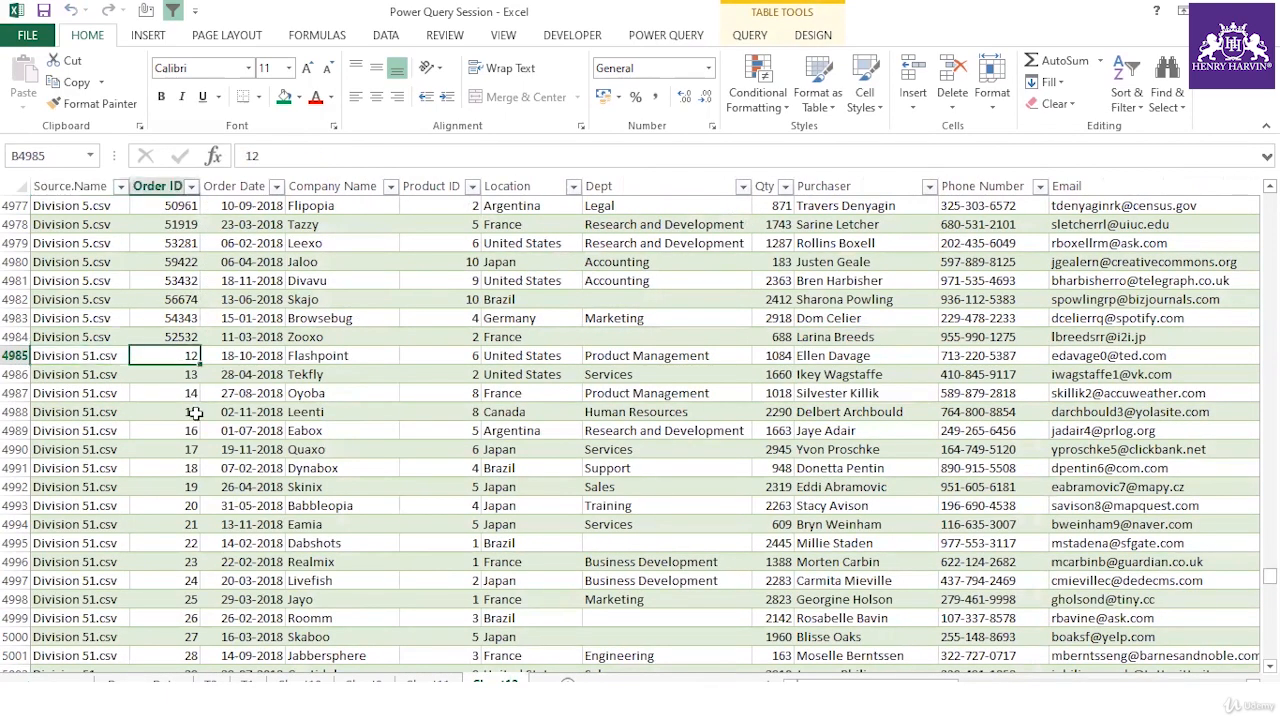
key("ctrl+shift+Down")
scroll(195, 413, "down", 2)
left_click(312, 395)
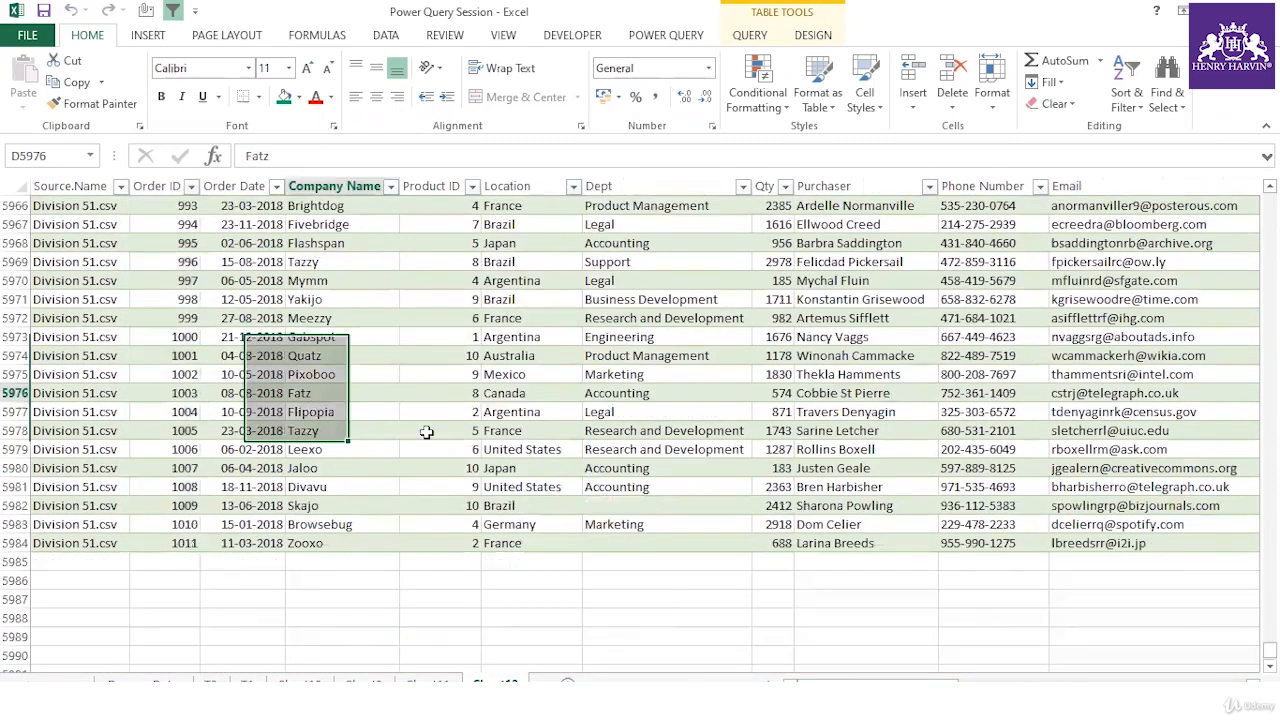
left_click(424, 466)
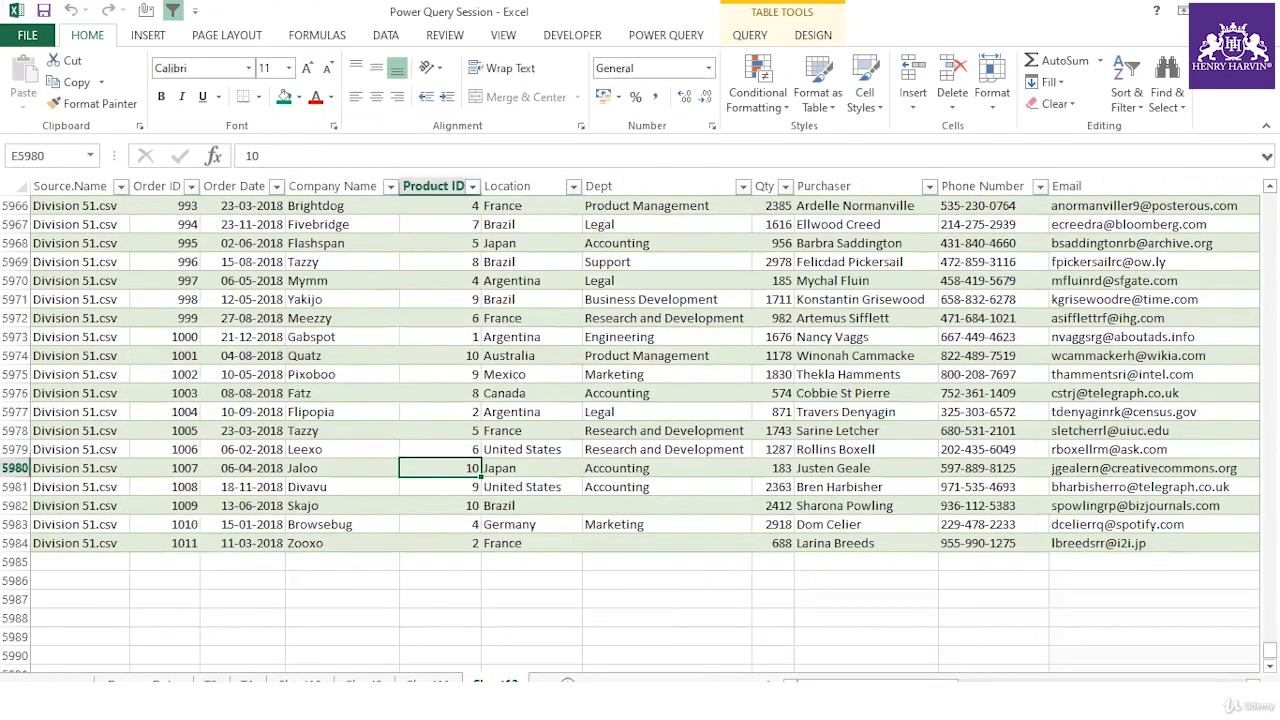
left_click(577, 620)
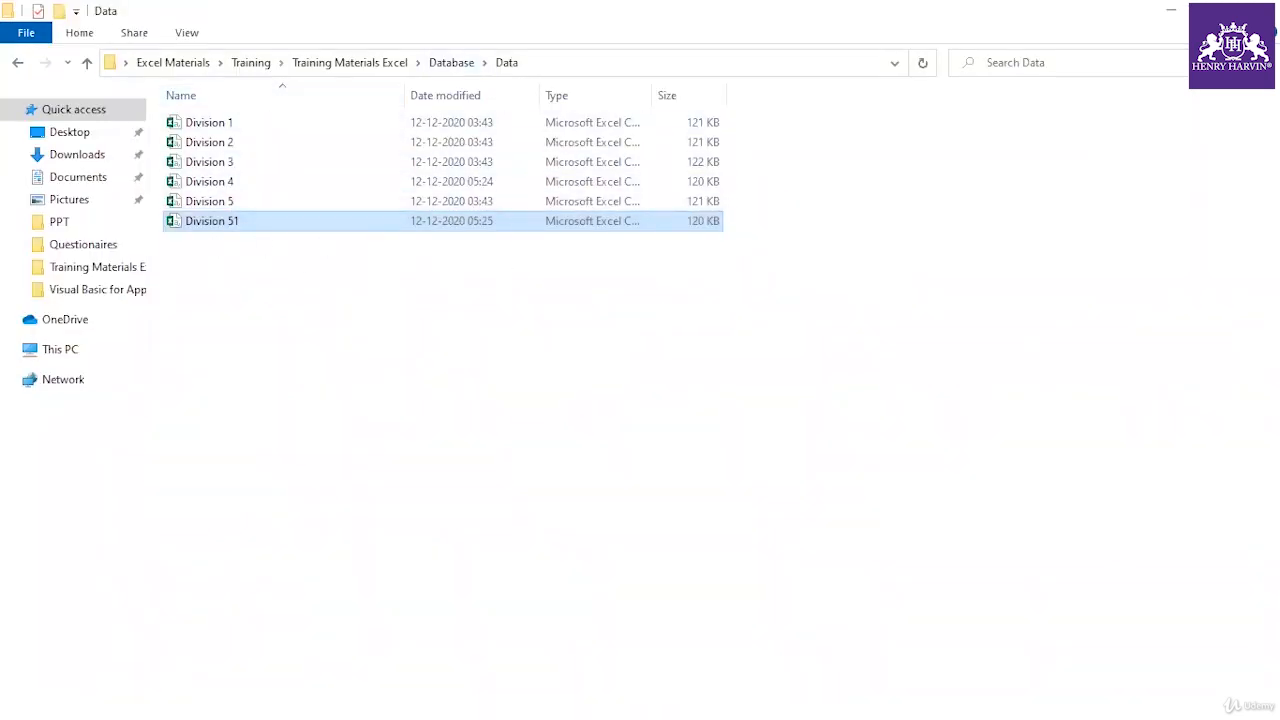
key("alt+Tab")
left_click(660, 280)
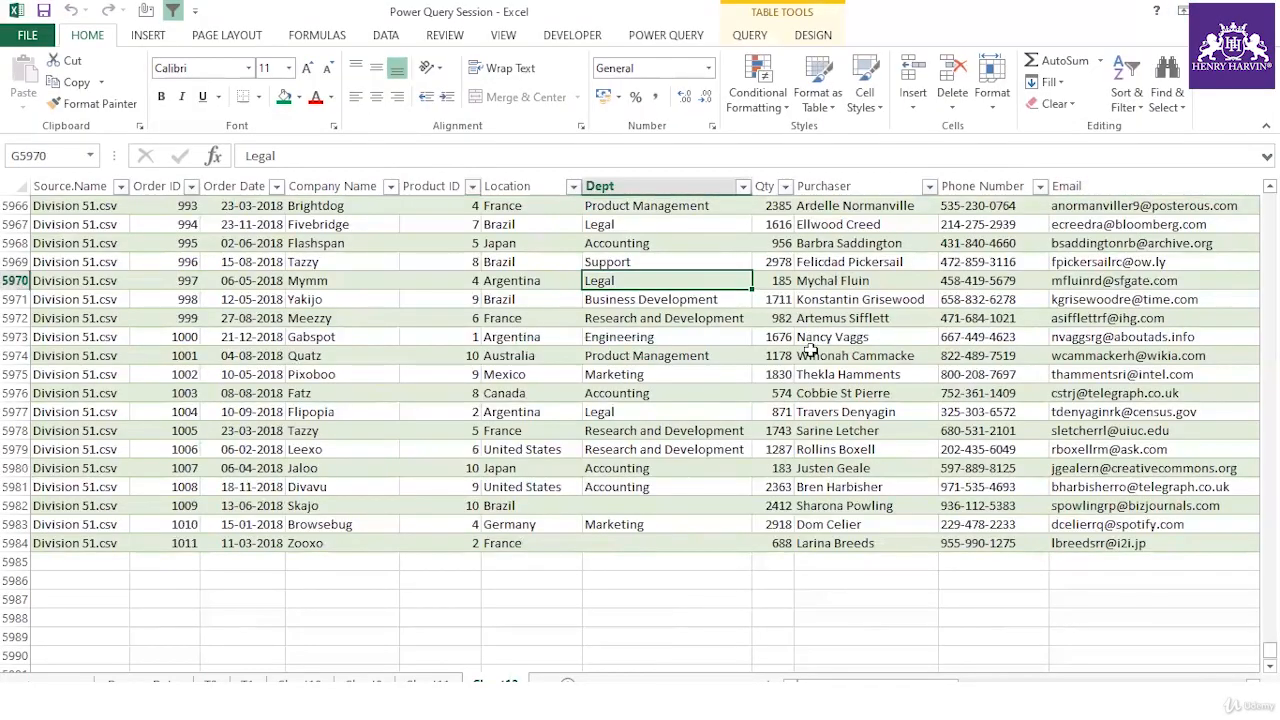
Show the list of workbook queries and view the sheets holding the Merge1 result and the combined Data table
left_click(702, 35)
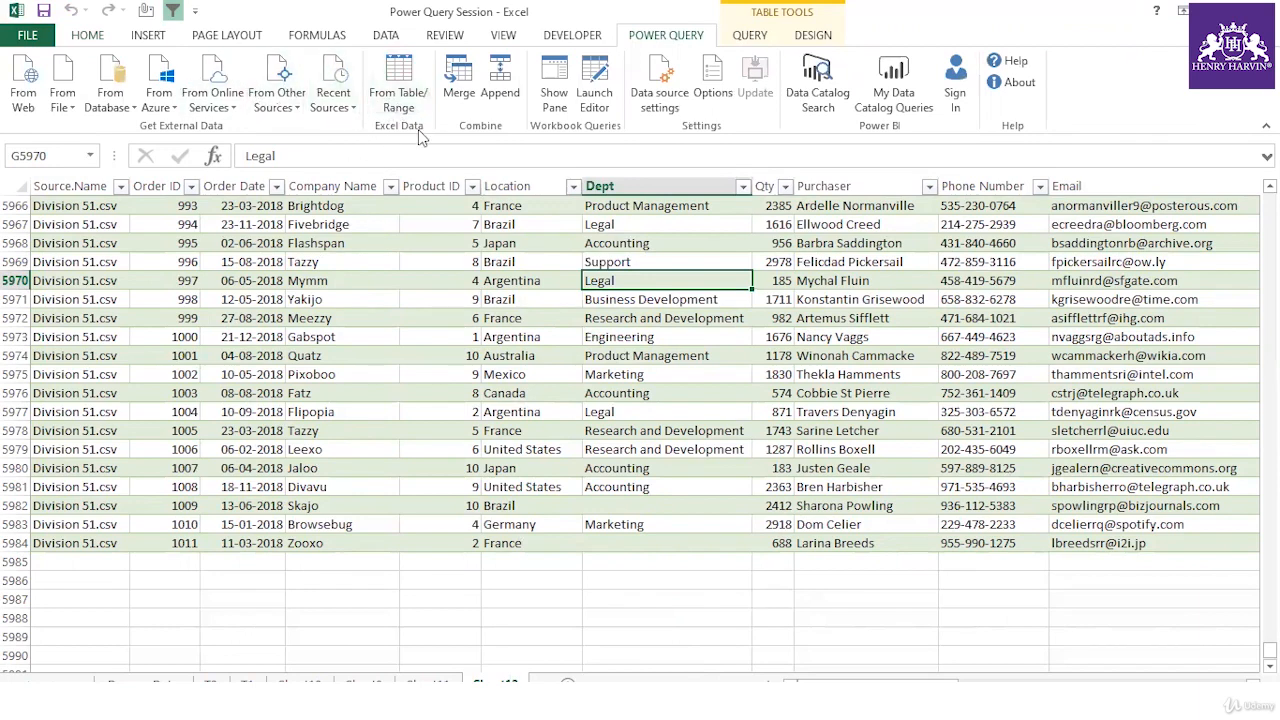
left_click(556, 100)
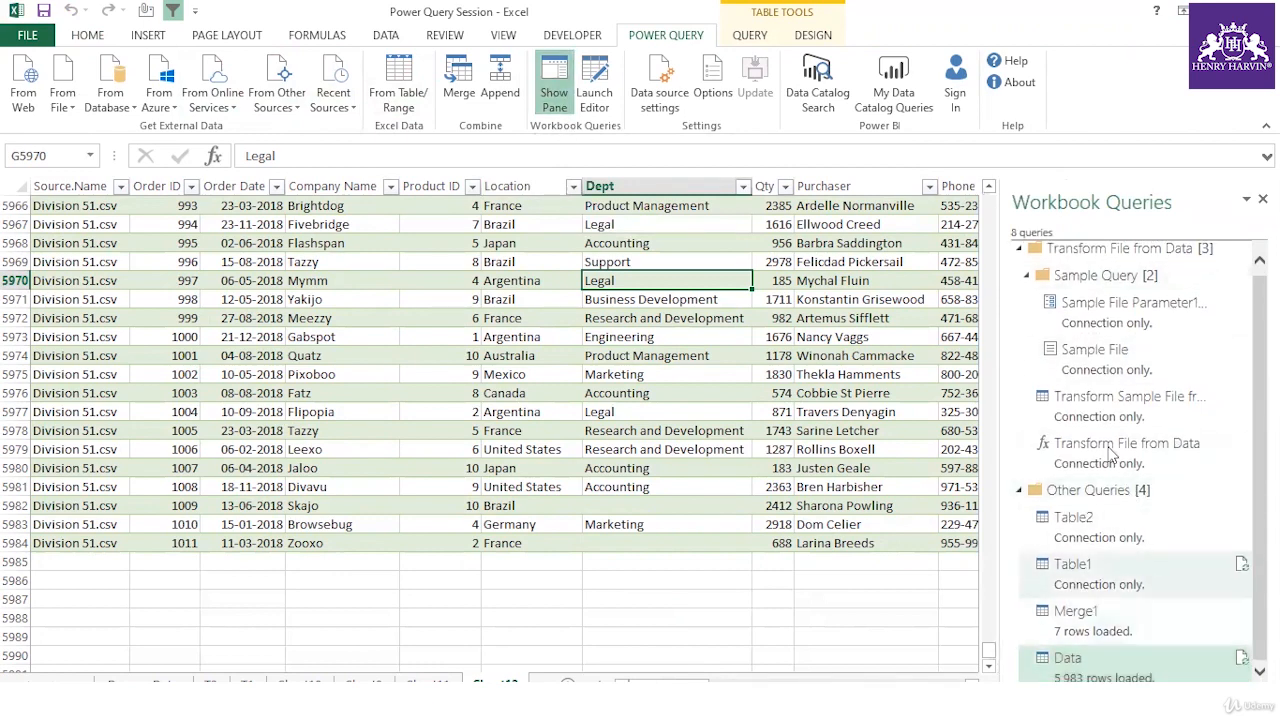
left_click(545, 452)
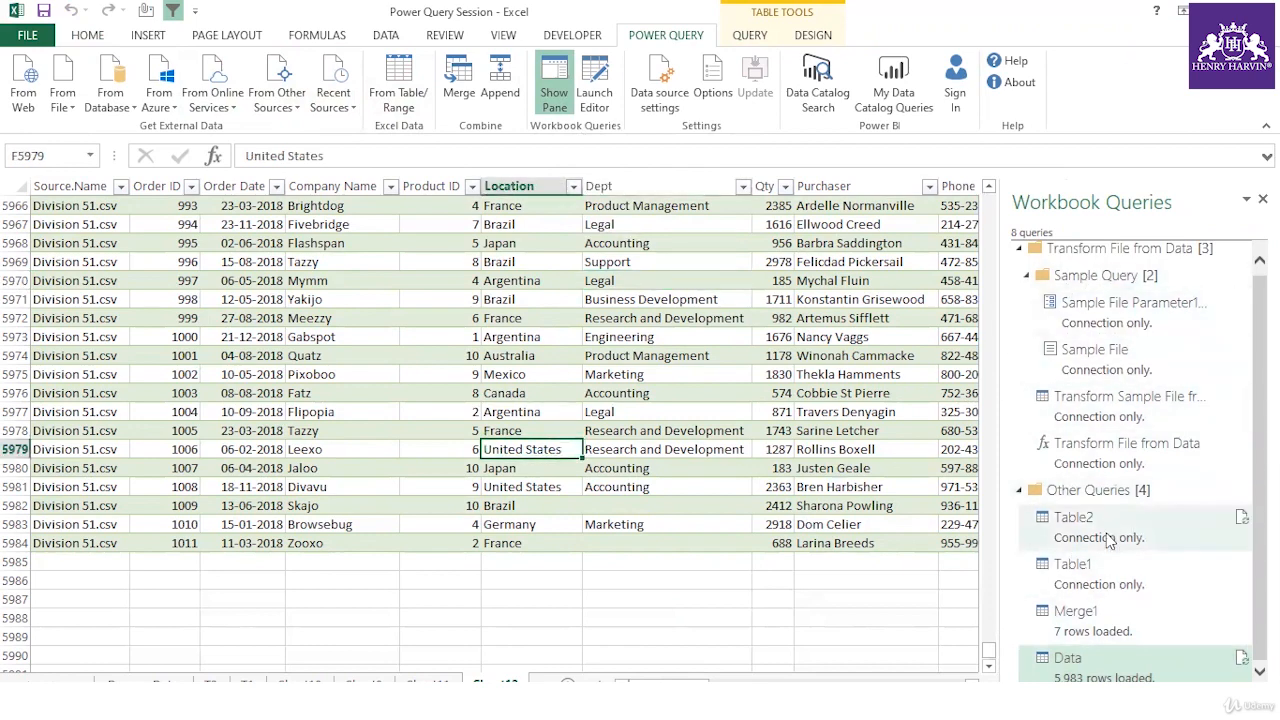
left_click(1100, 568)
left_click(1093, 614)
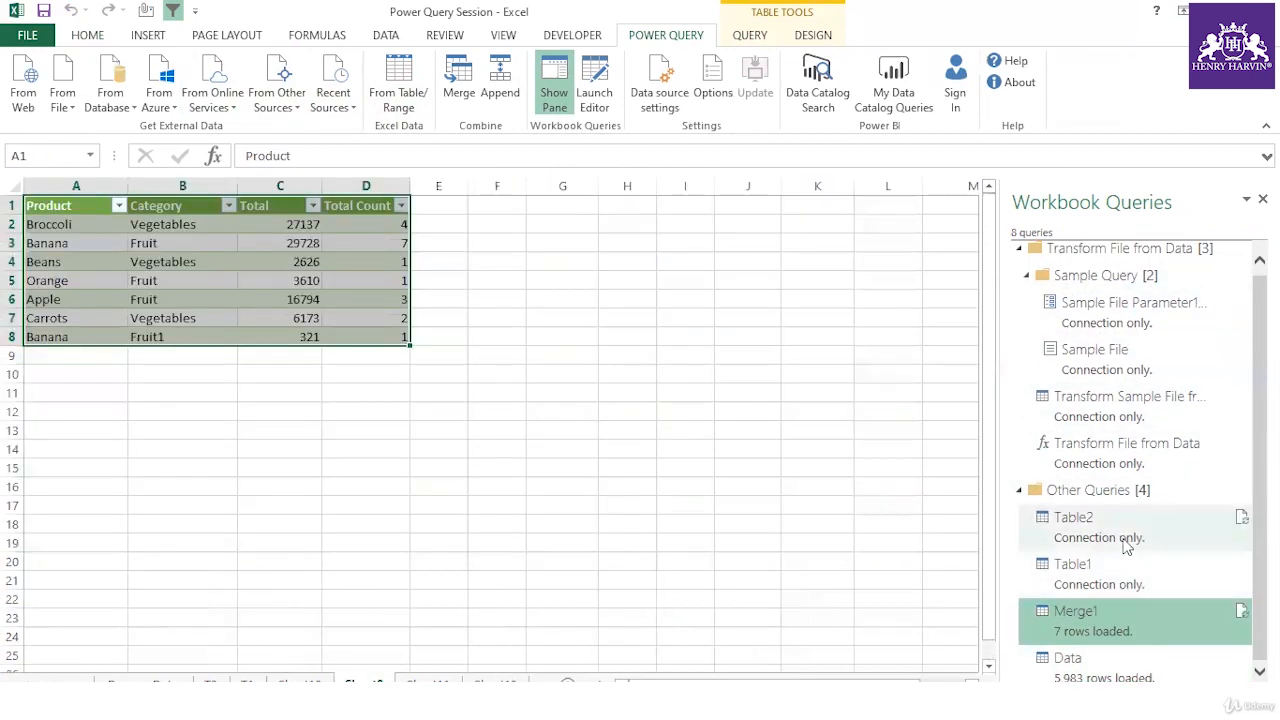
left_click(1103, 375)
left_click(687, 615)
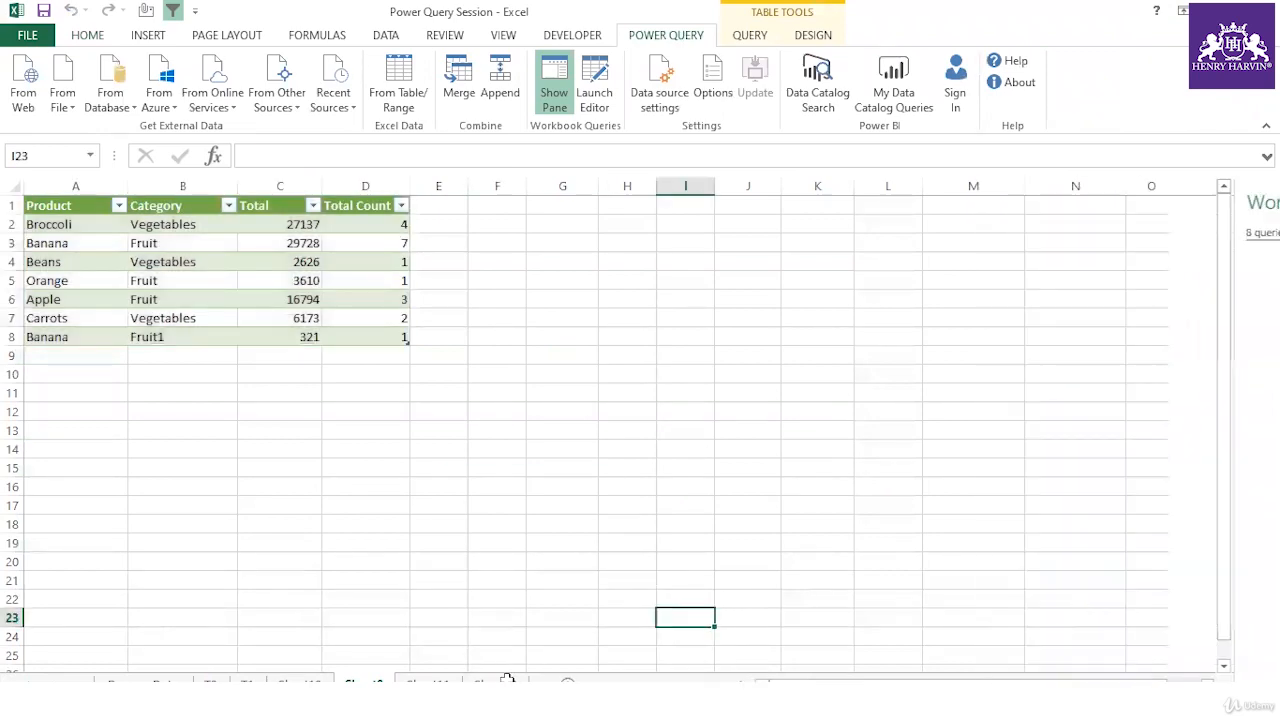
left_click(495, 682)
left_click(462, 470)
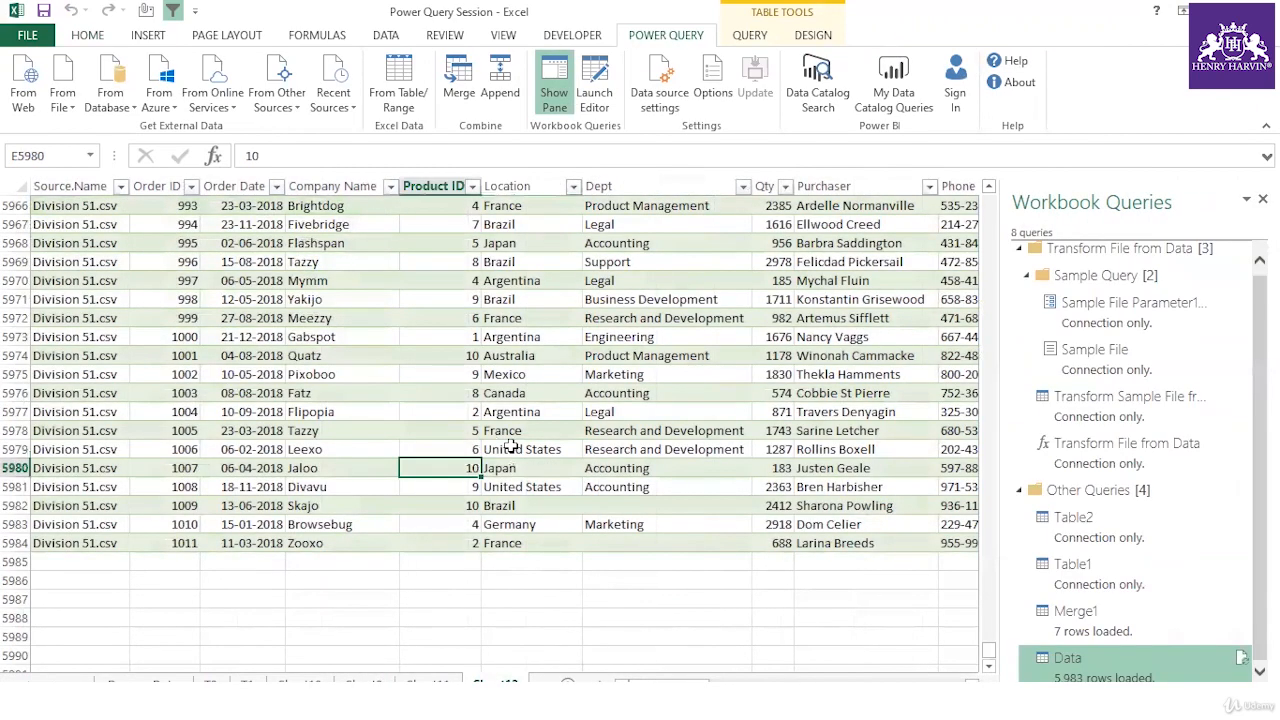
Preview the Data query's summary and open the query for editing
mouse_move(1095, 677)
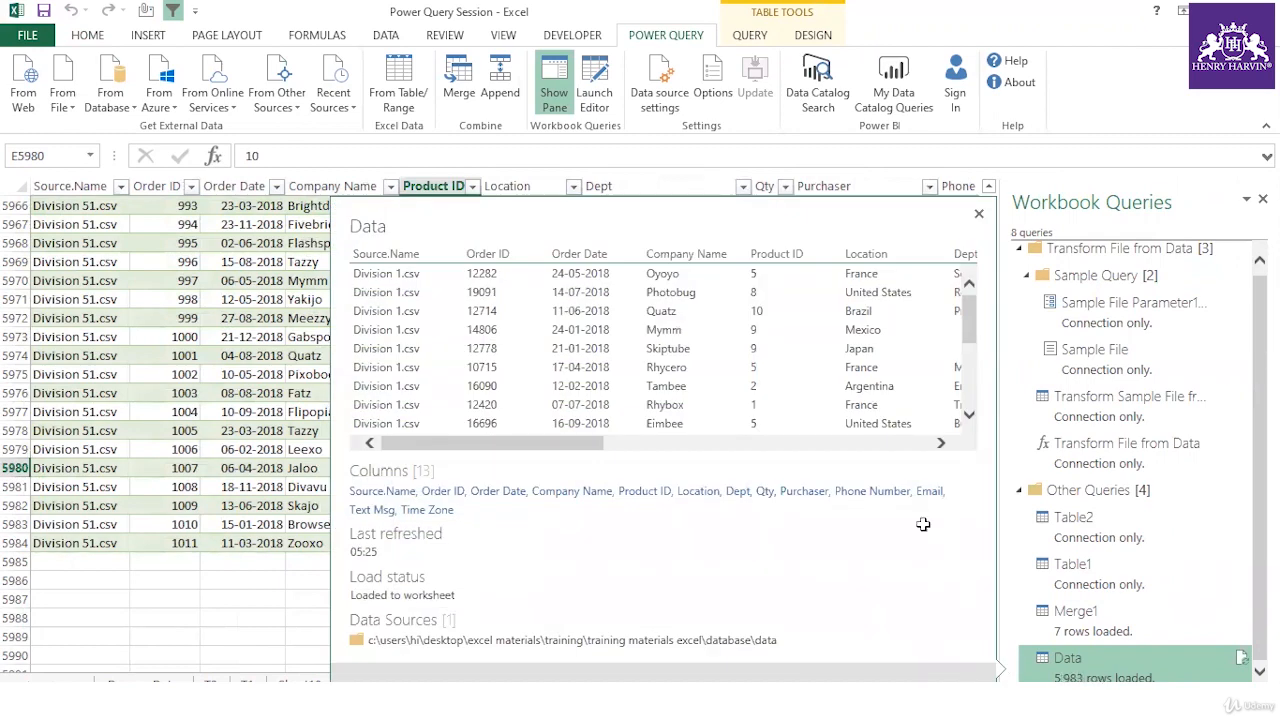
left_click(218, 411)
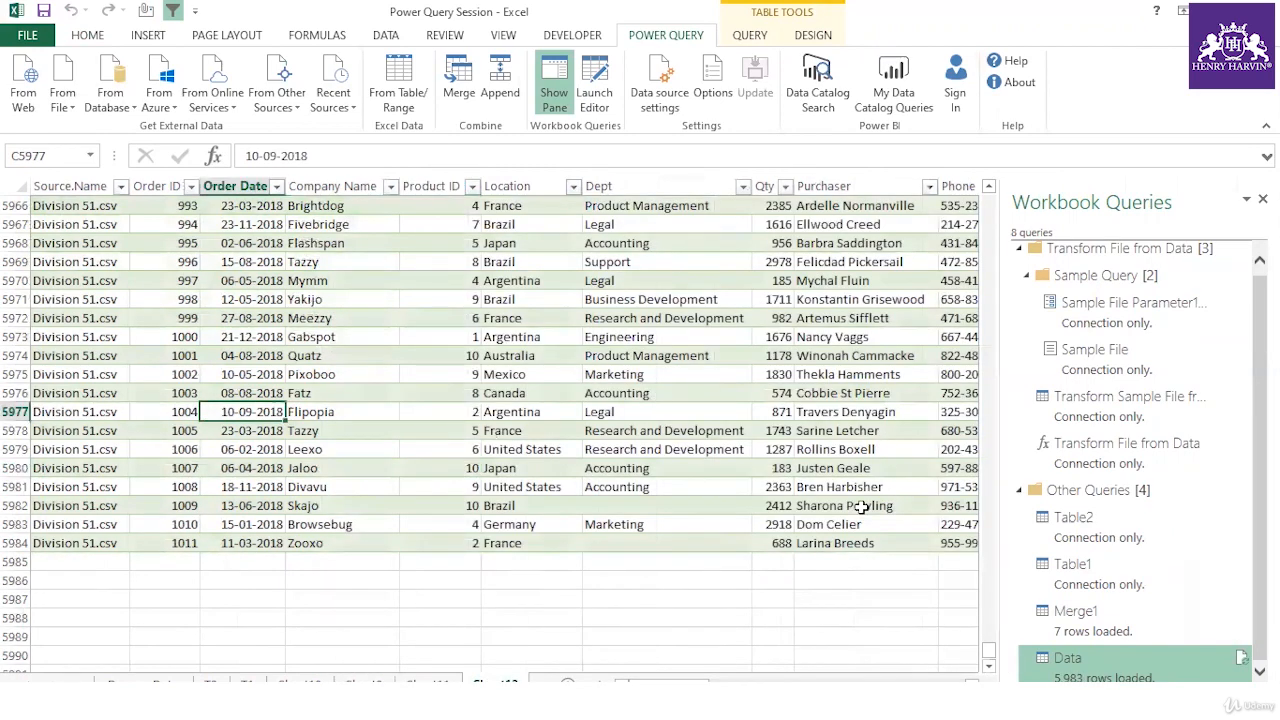
left_click(545, 540)
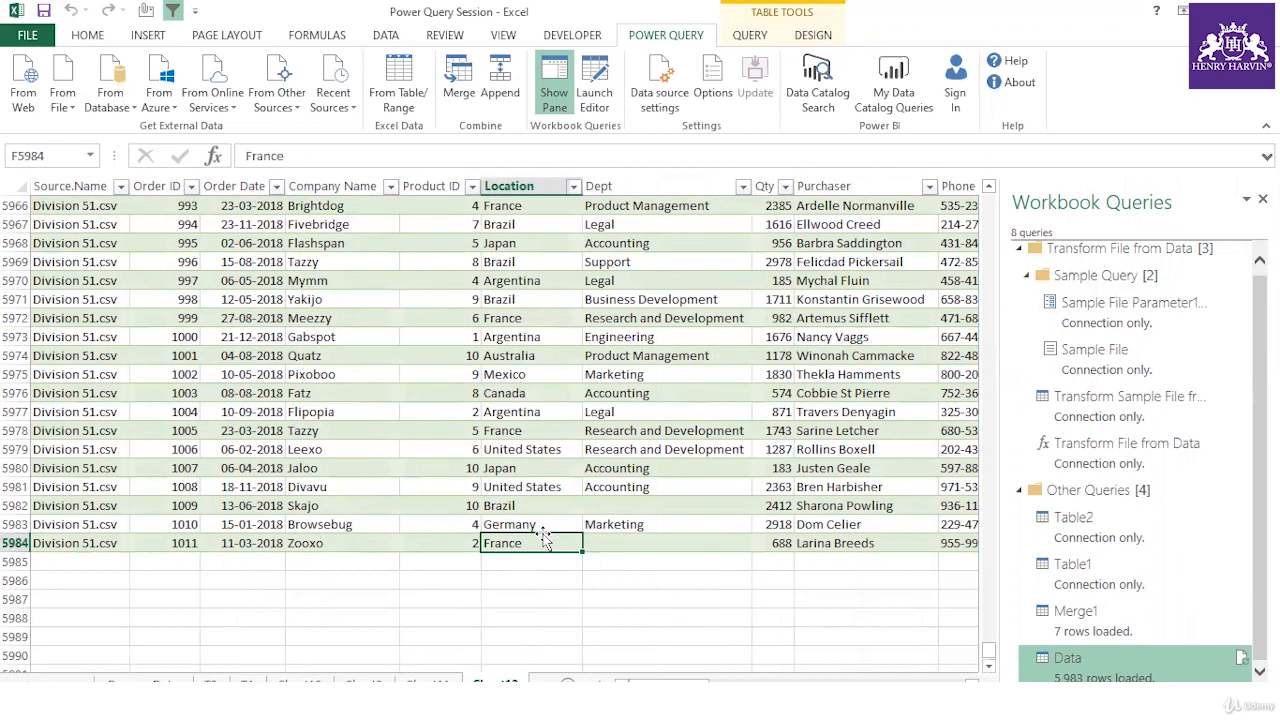
right_click(1078, 668)
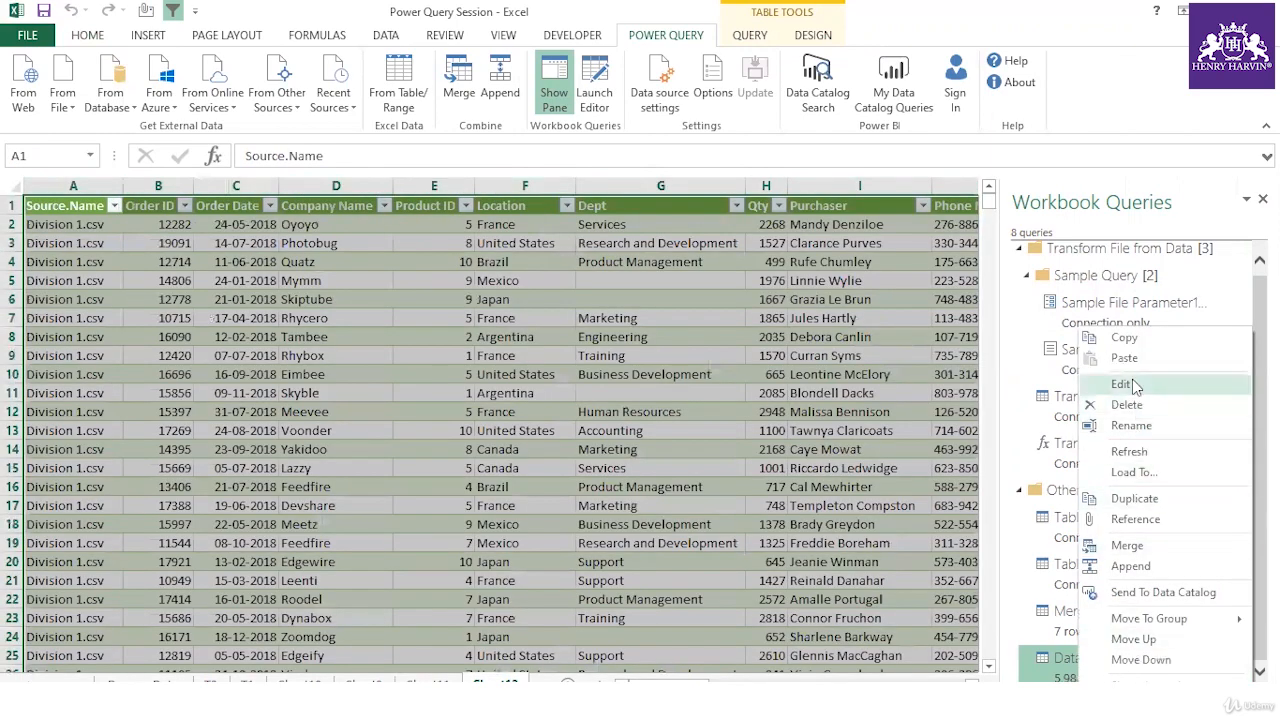
left_click(1134, 385)
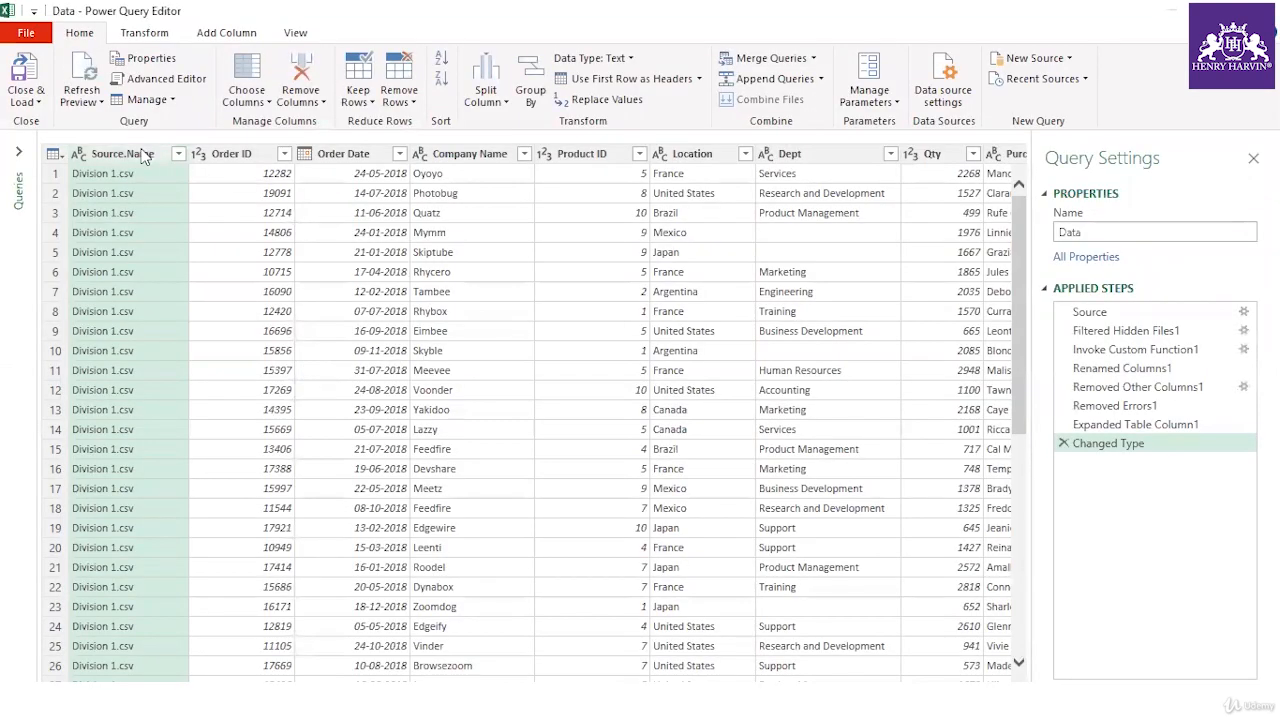
Remove the Source.Name and Purchaser columns from the Data query
right_click(143, 157)
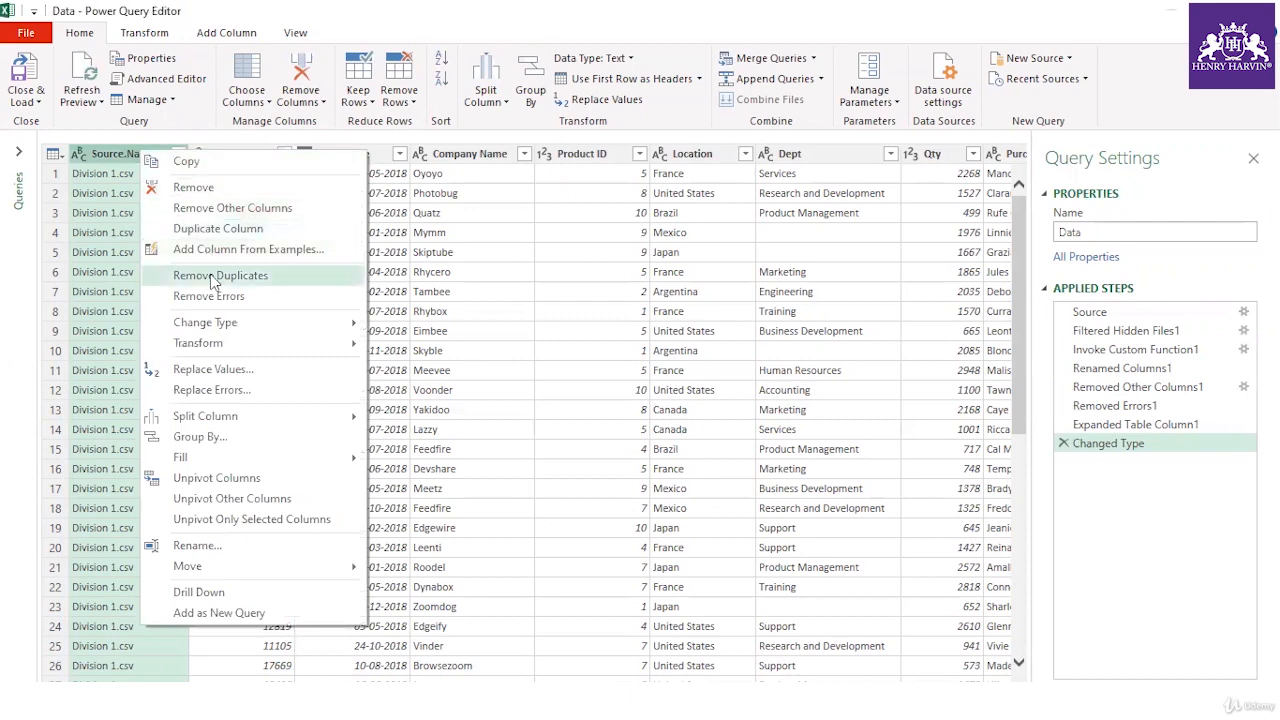
left_click(194, 188)
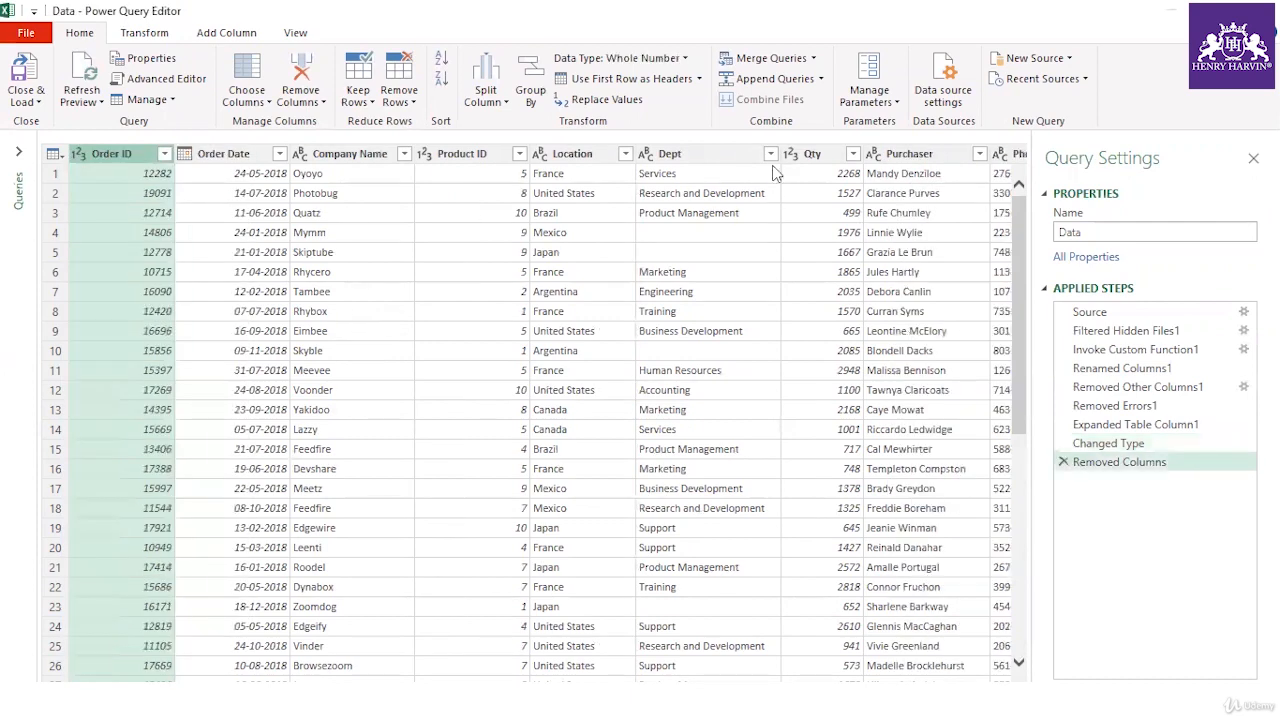
left_click(894, 153)
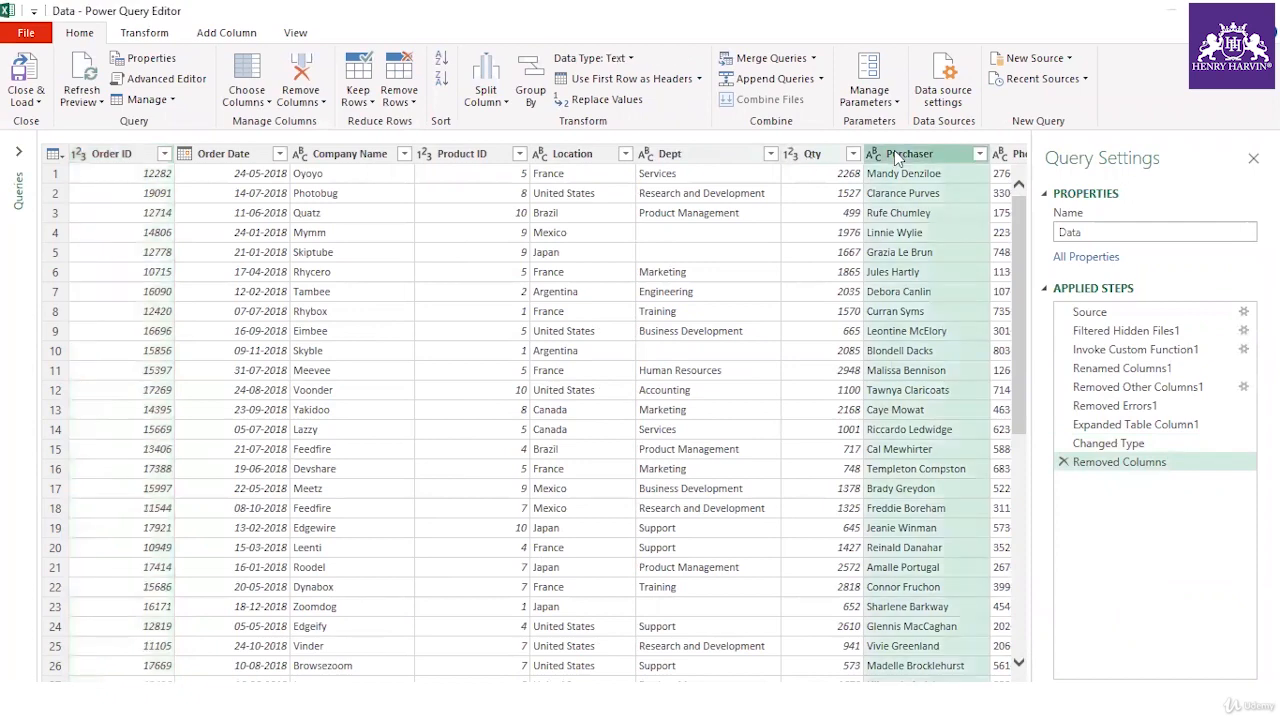
right_click(894, 153)
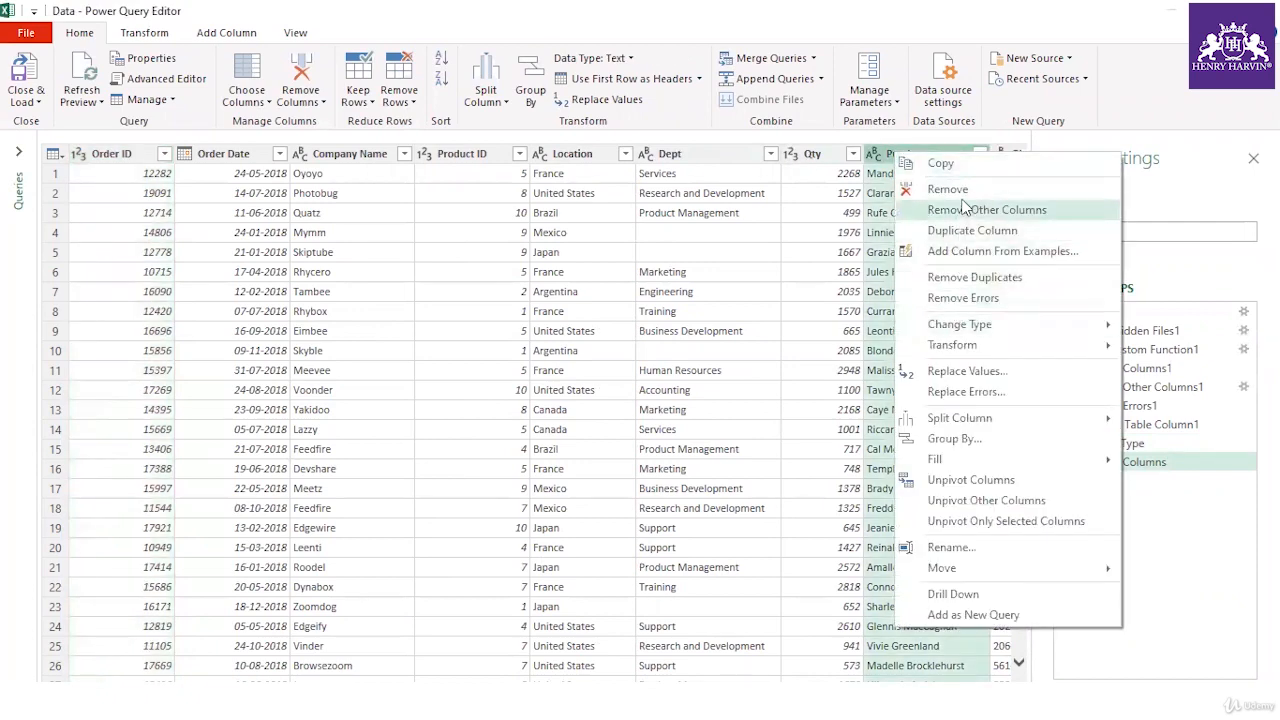
left_click(945, 189)
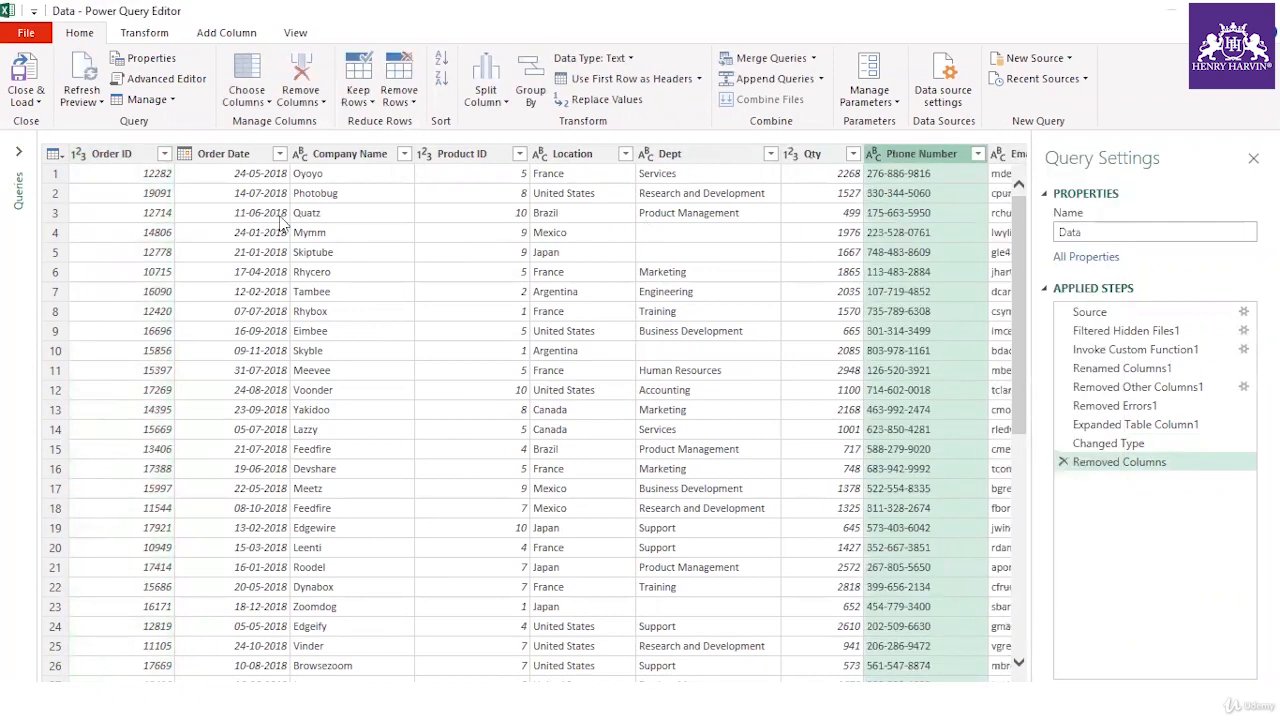
Keep only the Order ID, Location and Company Name columns in the Data query by removing all other columns
left_click(108, 155)
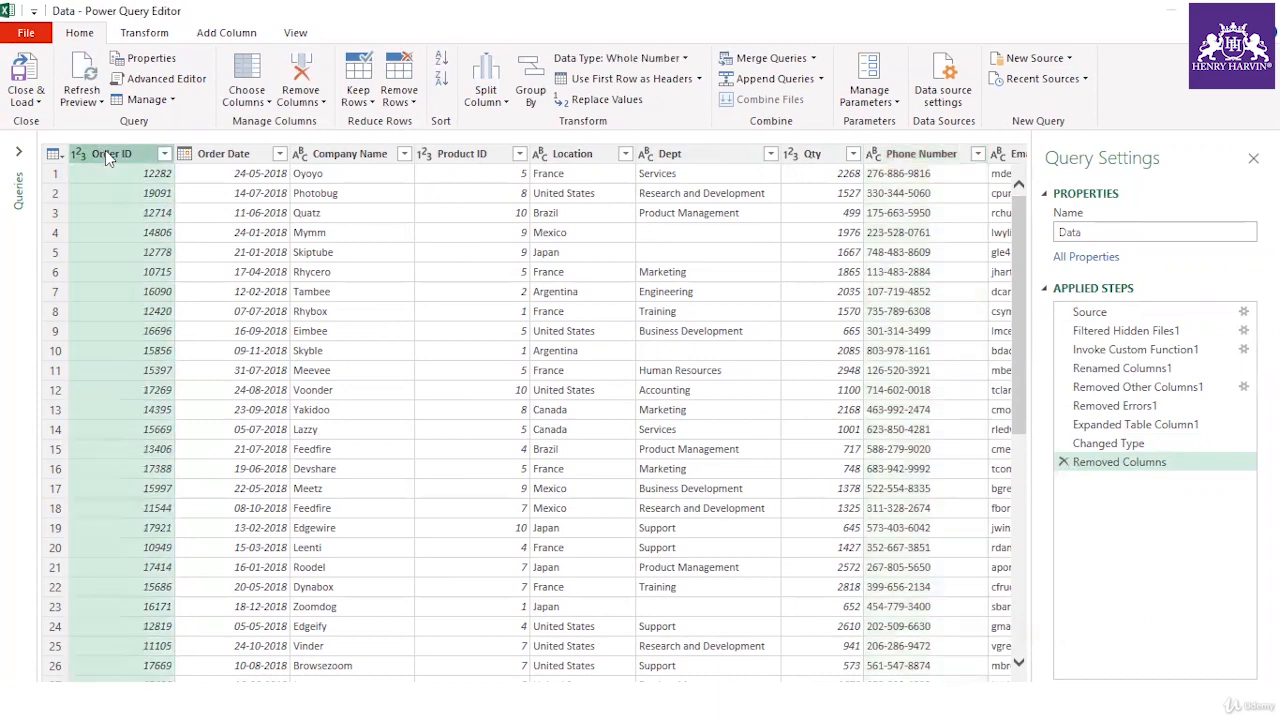
left_click(568, 156, "ctrl")
left_click(388, 158, "ctrl")
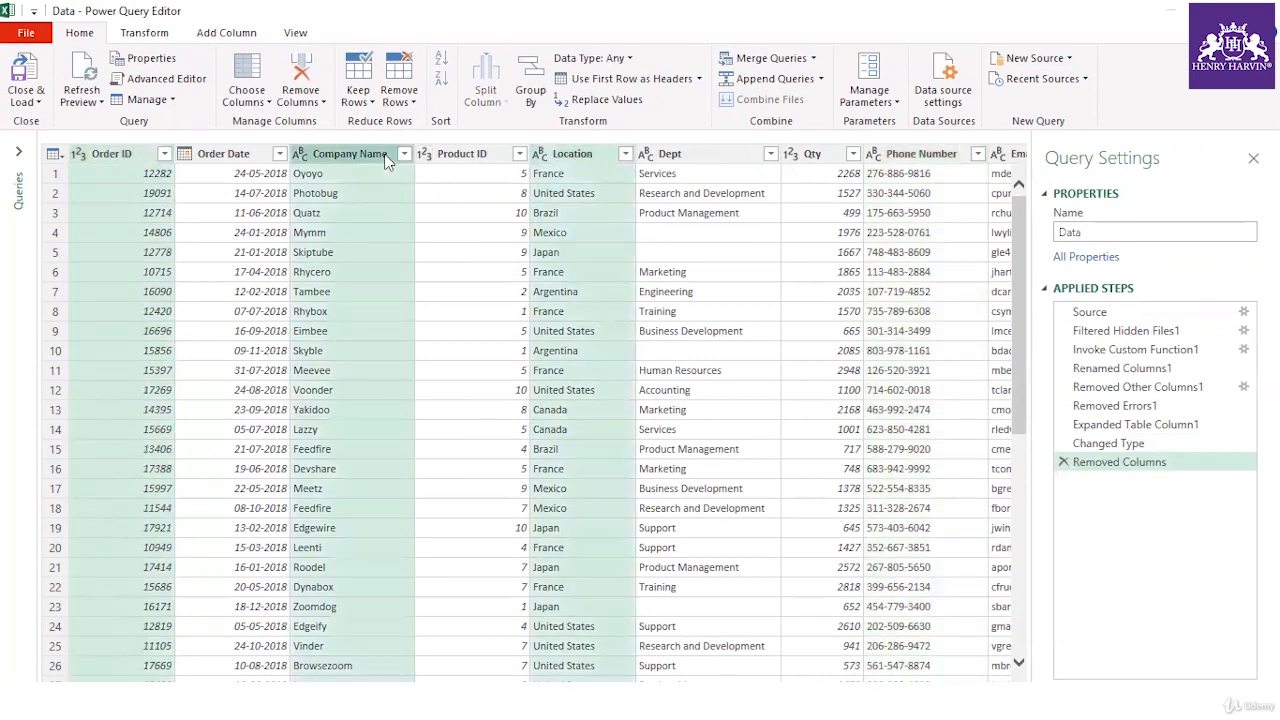
right_click(388, 160)
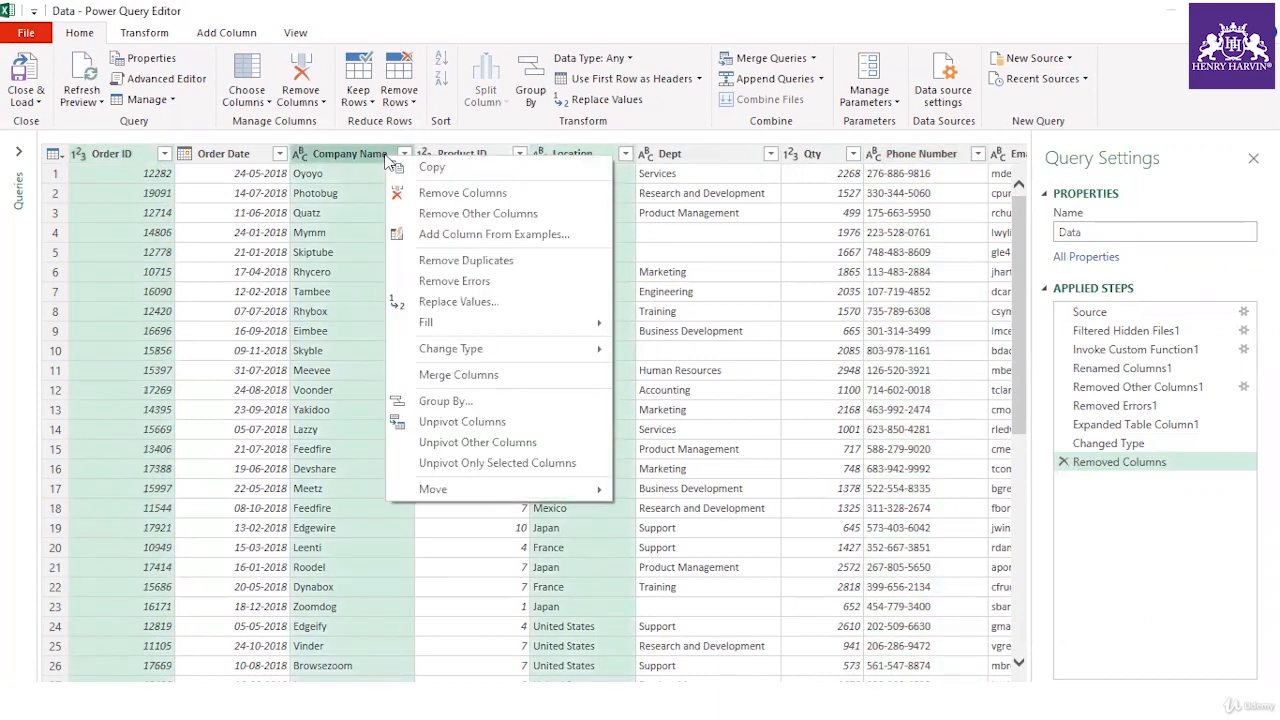
left_click(432, 215)
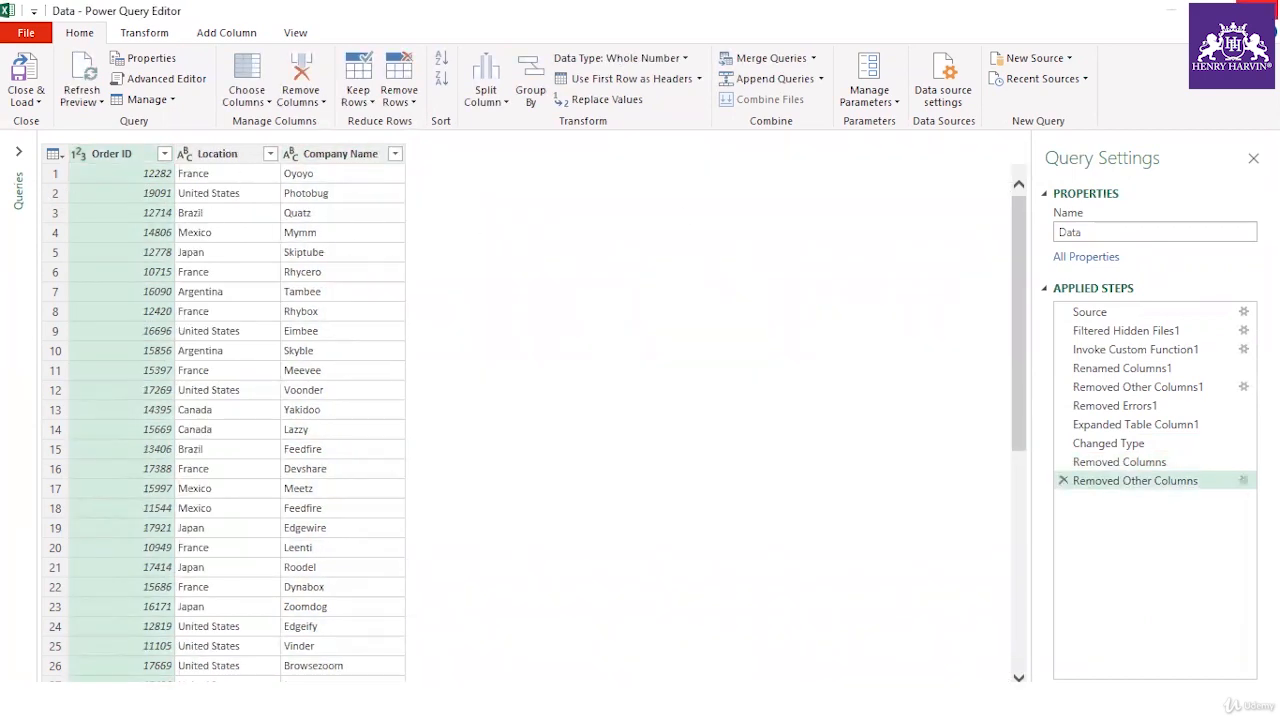
Close the query editor keeping the changes, and review the reloaded Data table on the worksheet
left_click(1262, 9)
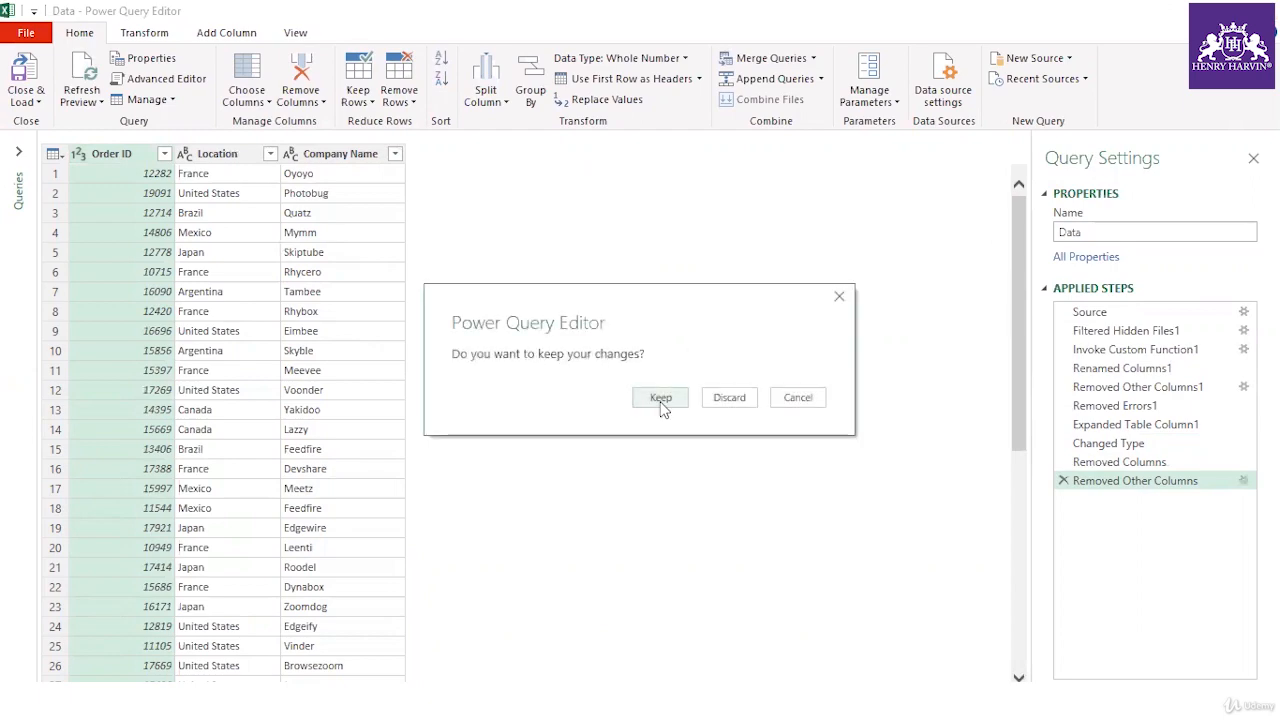
left_click(661, 398)
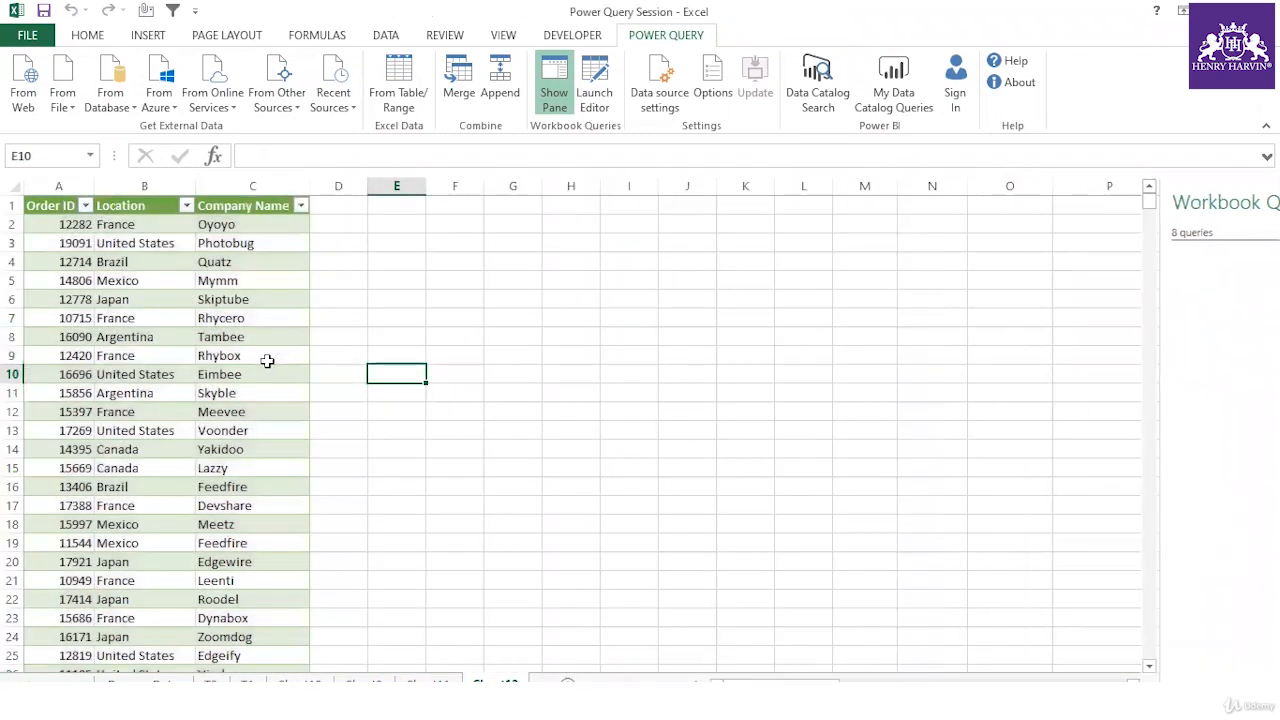
left_click(252, 370)
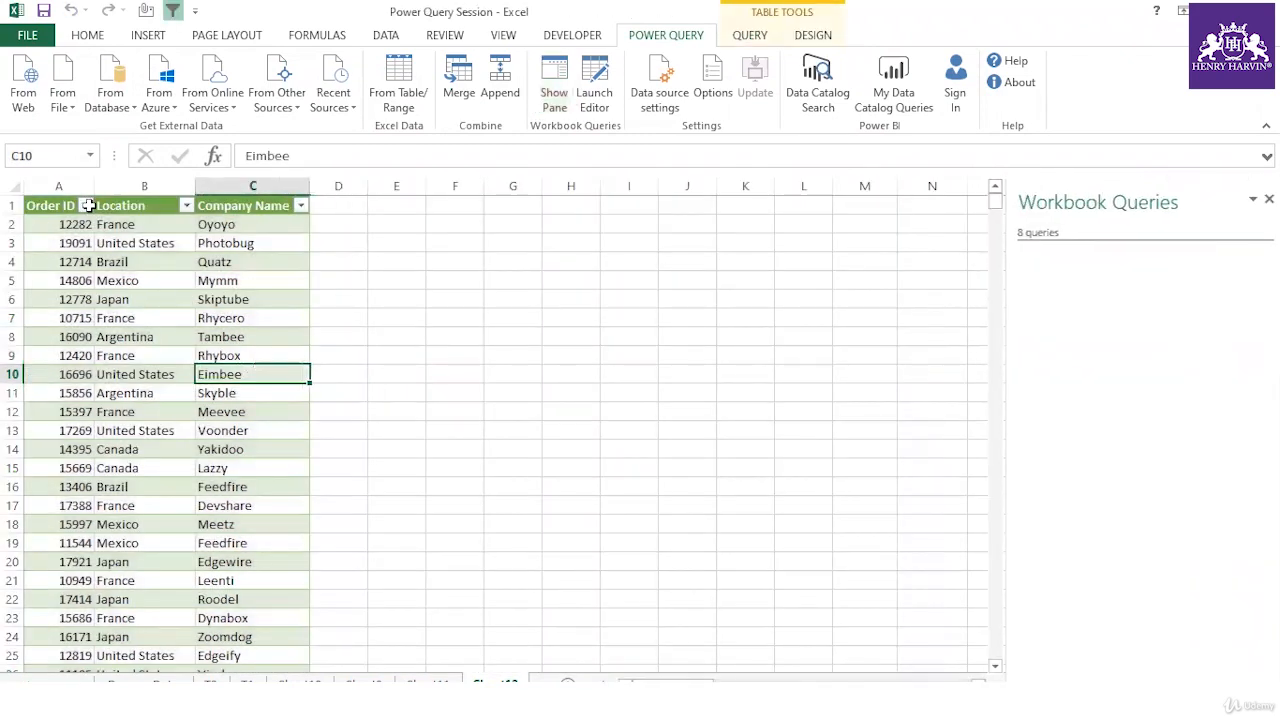
left_click_drag(62, 205, 280, 560)
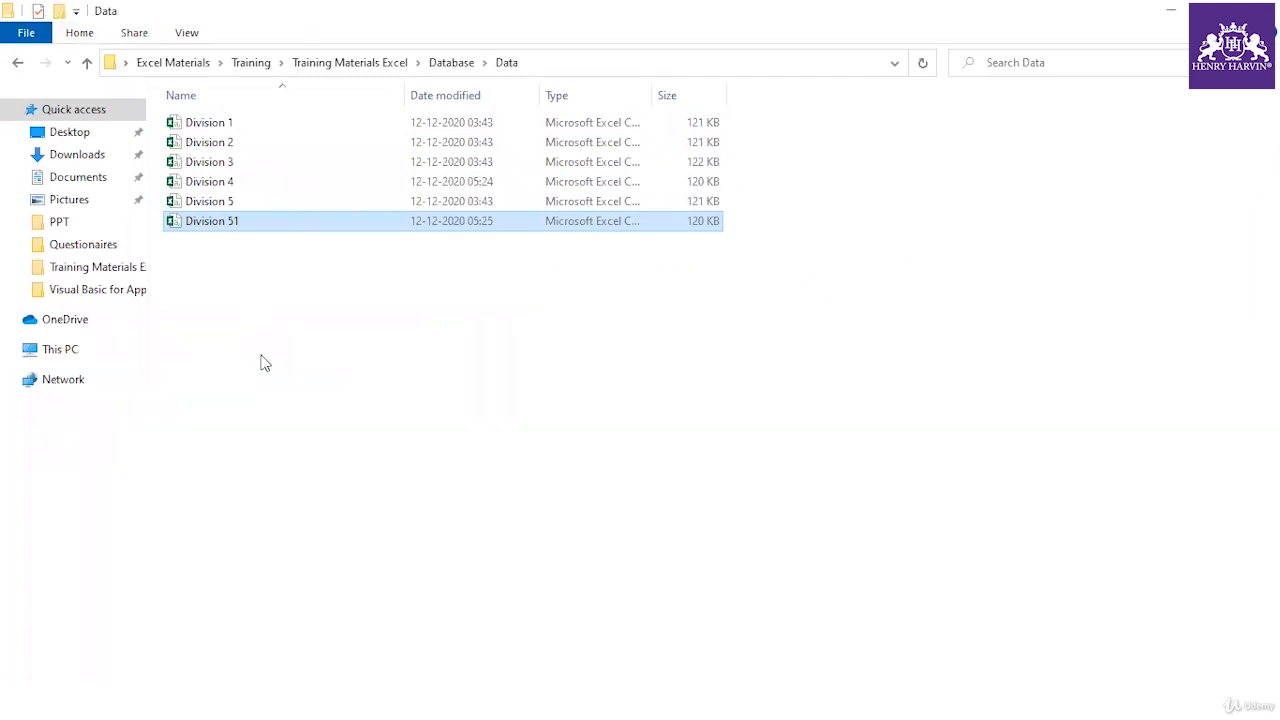
In the Data folder in File Explorer, examine the properties of Division 4 and Division 51, including Division 51's file location
left_click(225, 184)
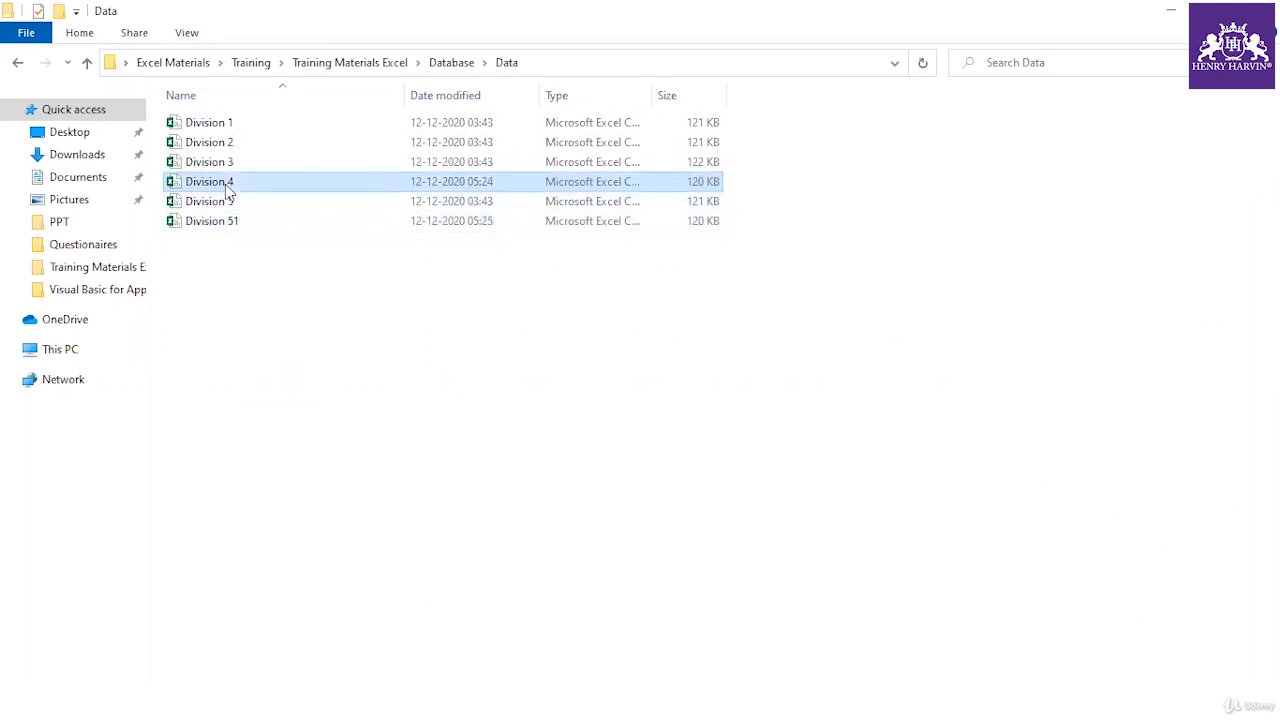
right_click(226, 186)
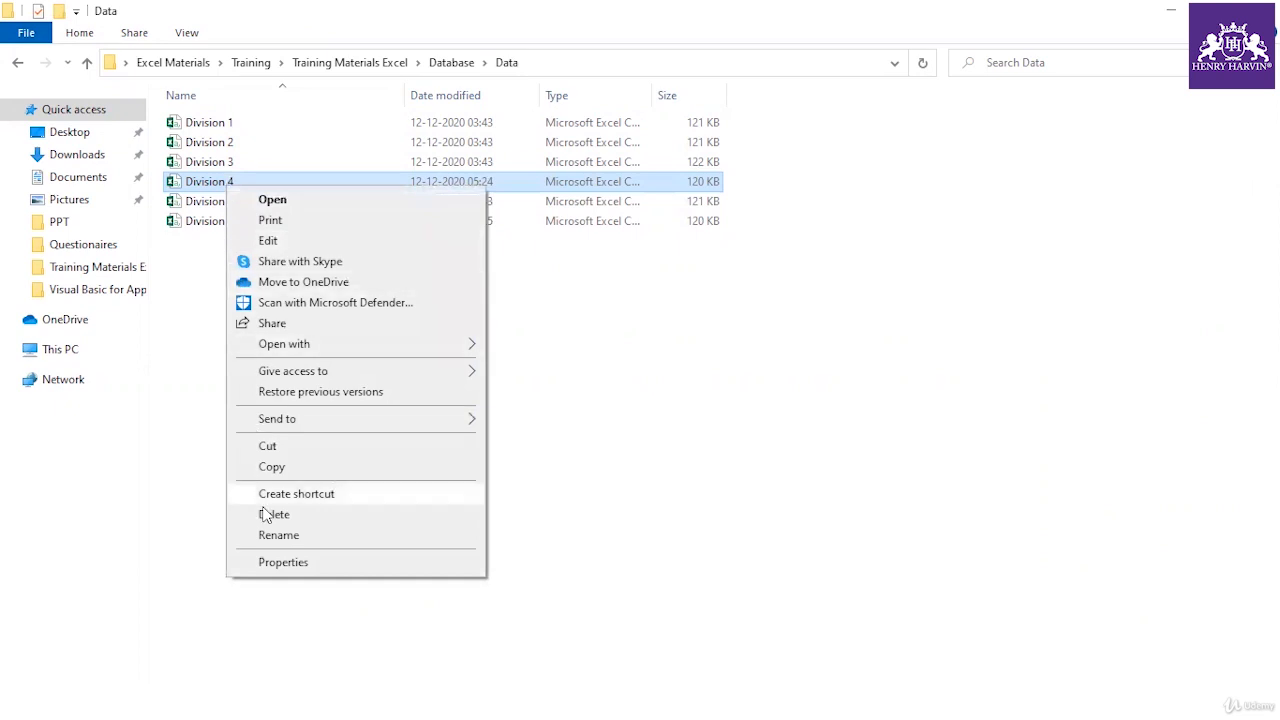
left_click(300, 563)
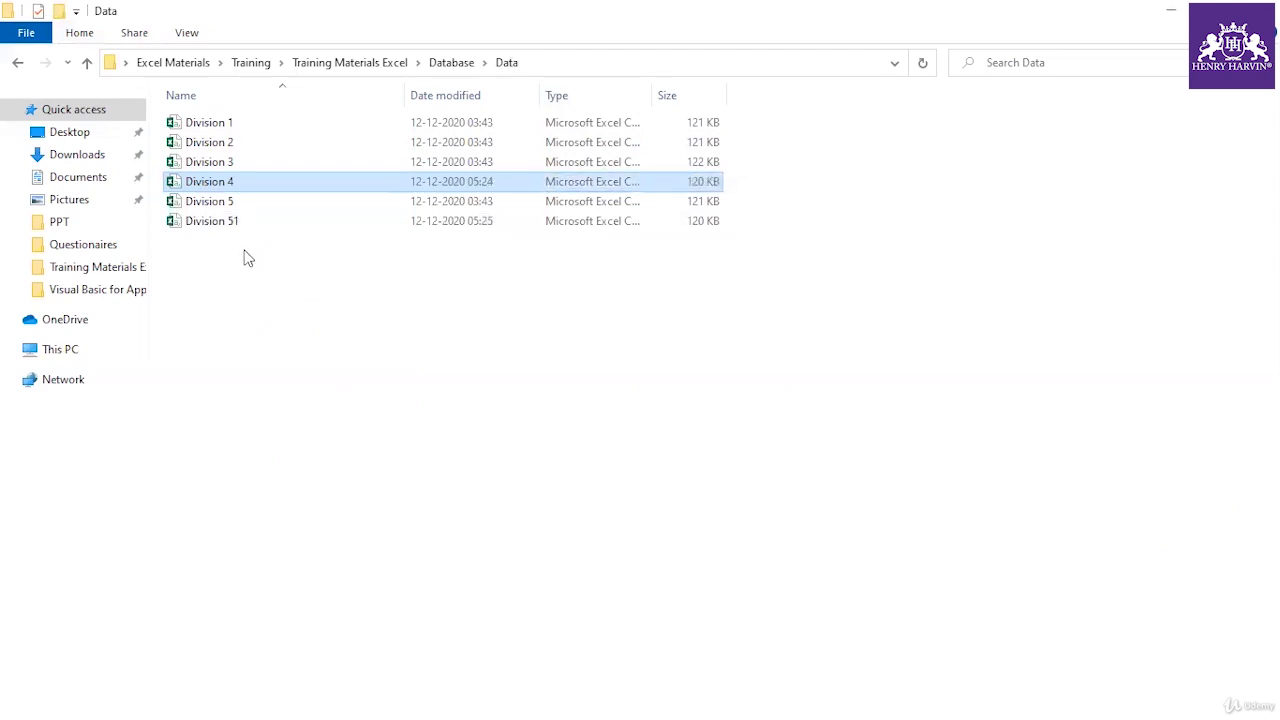
left_click(226, 226)
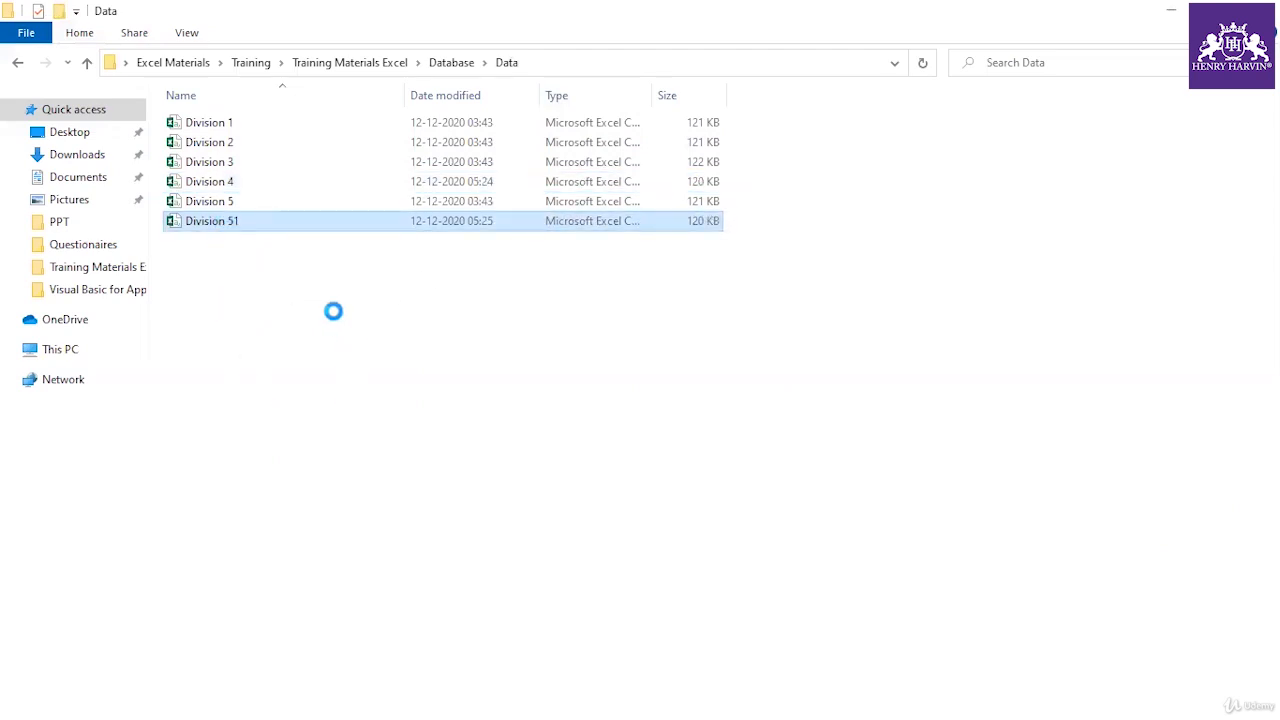
right_click(258, 226)
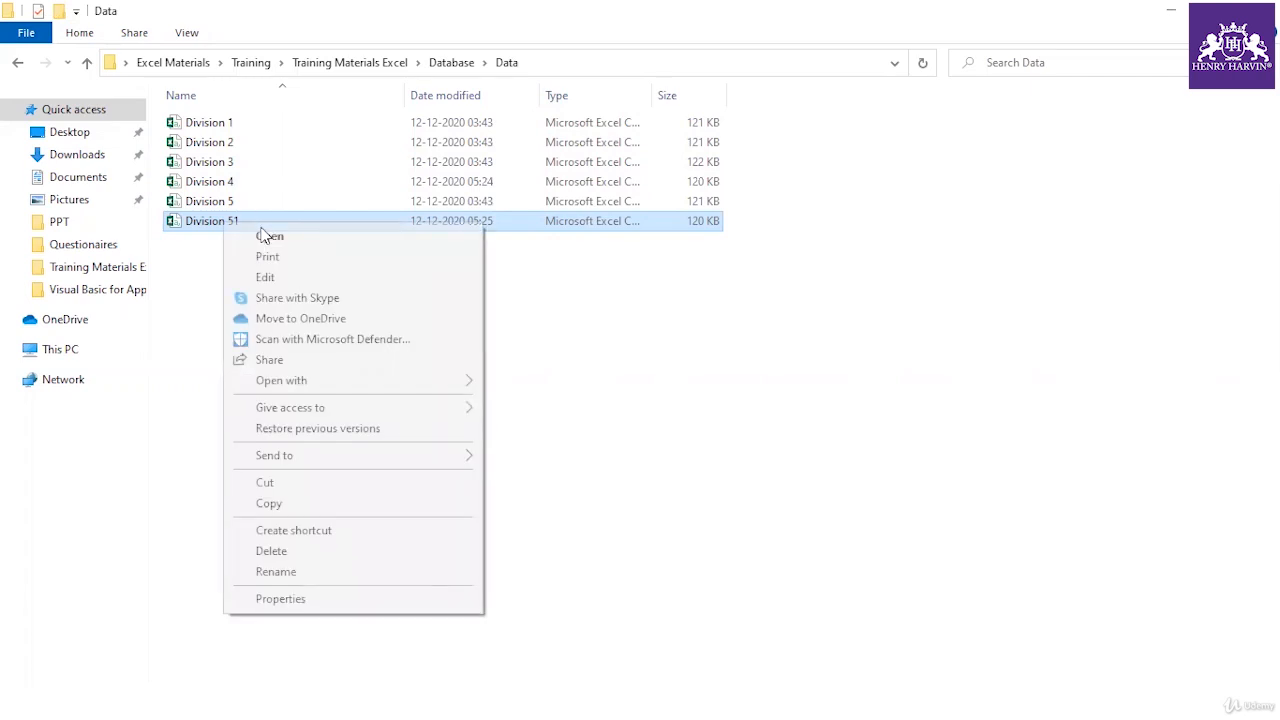
left_click(296, 599)
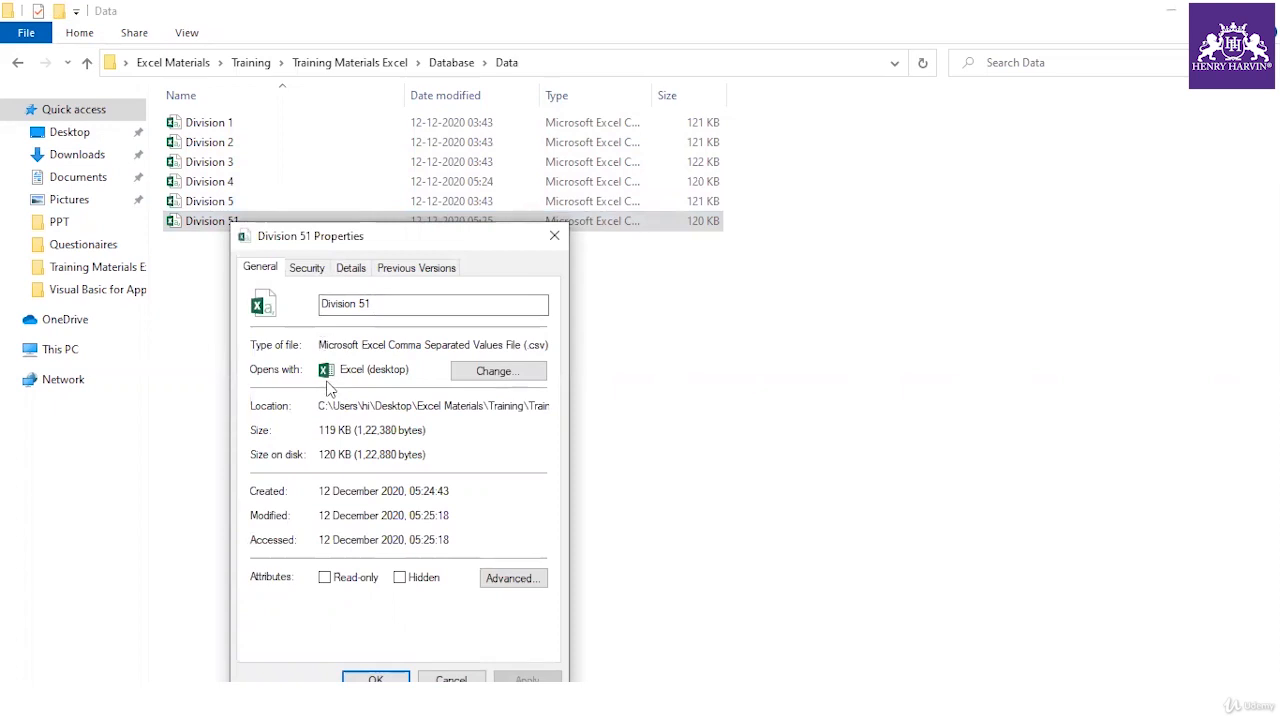
left_click_drag(320, 410, 581, 414)
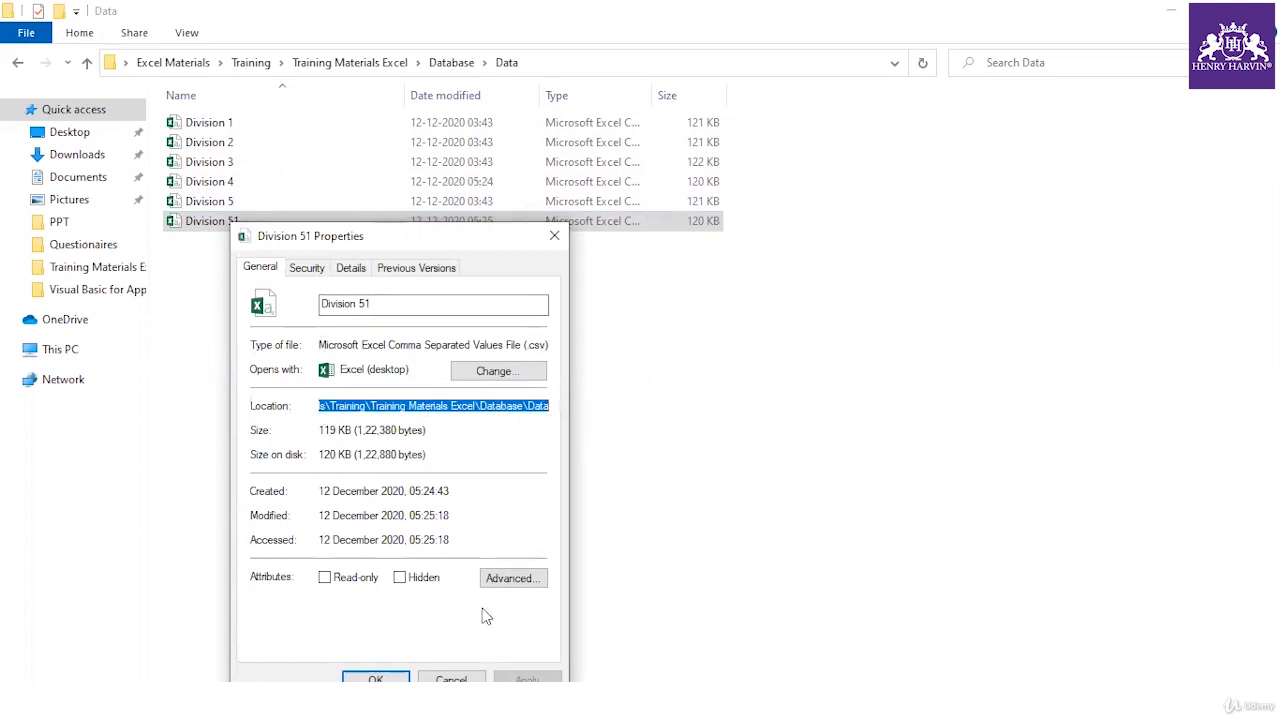
left_click(470, 679)
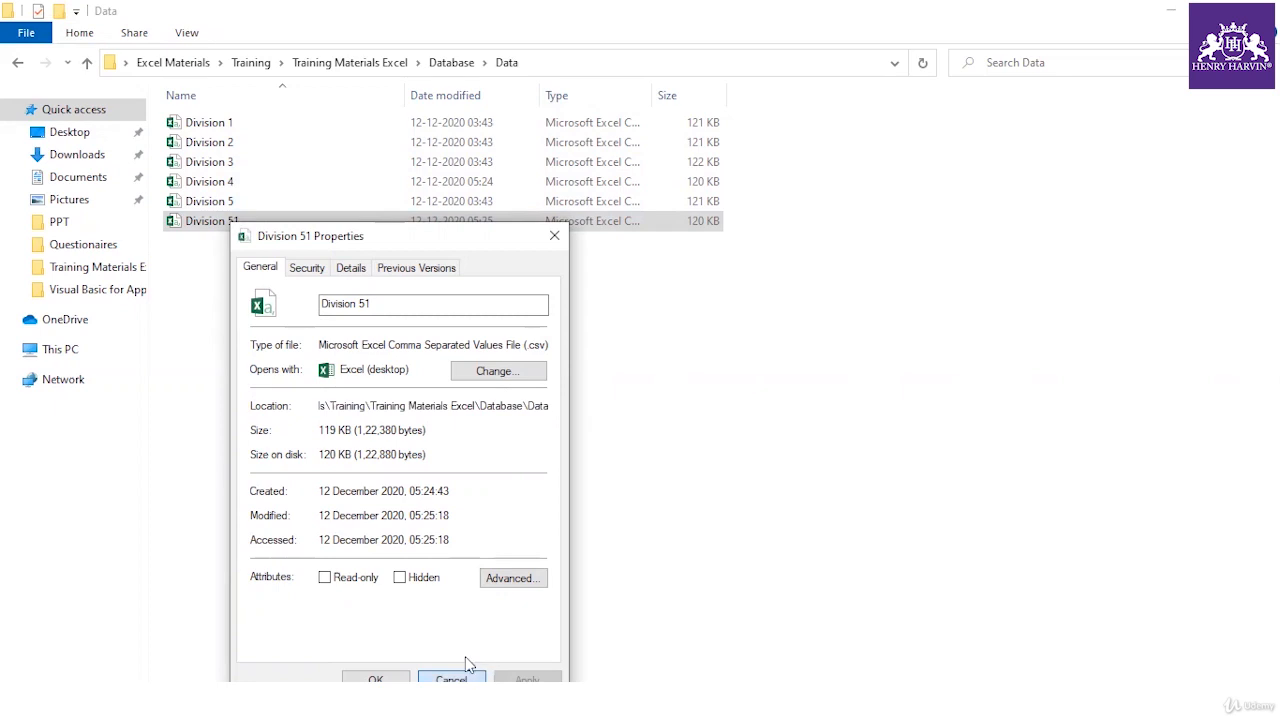
Copy the full path of Division 51 and paste it as the folder address to view it, without opening the file
right_click(212, 223)
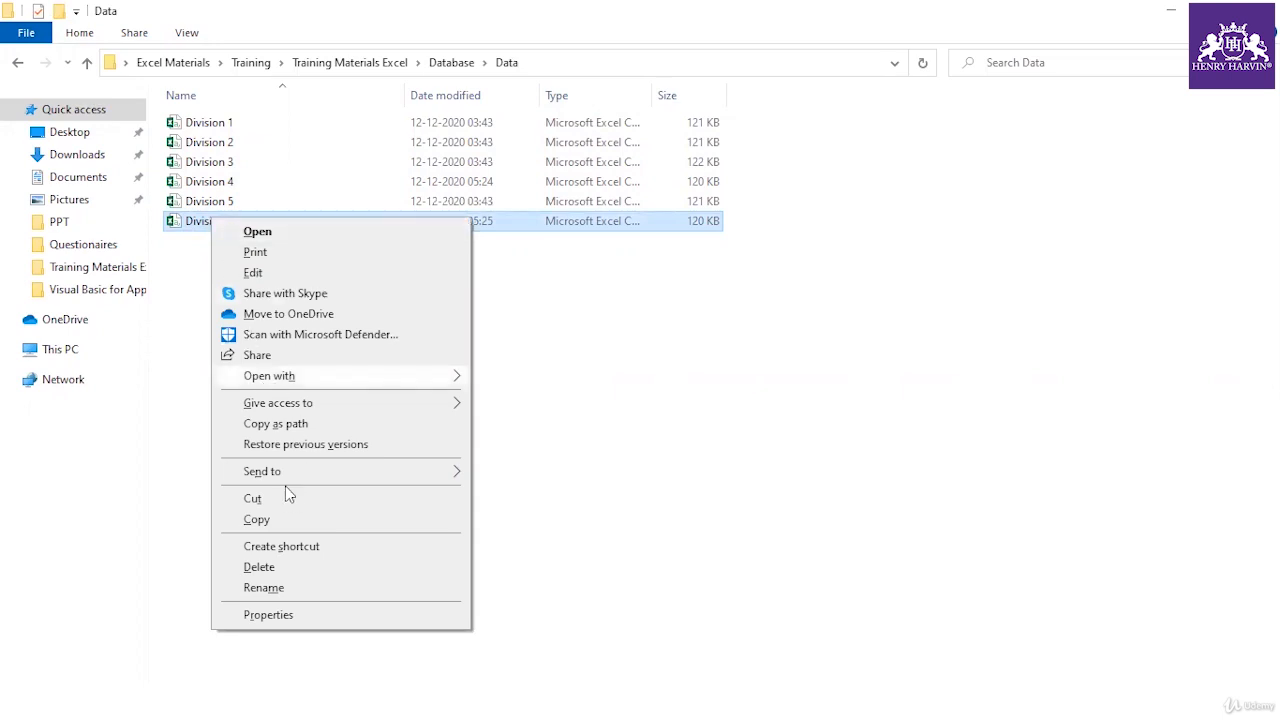
left_click(290, 424)
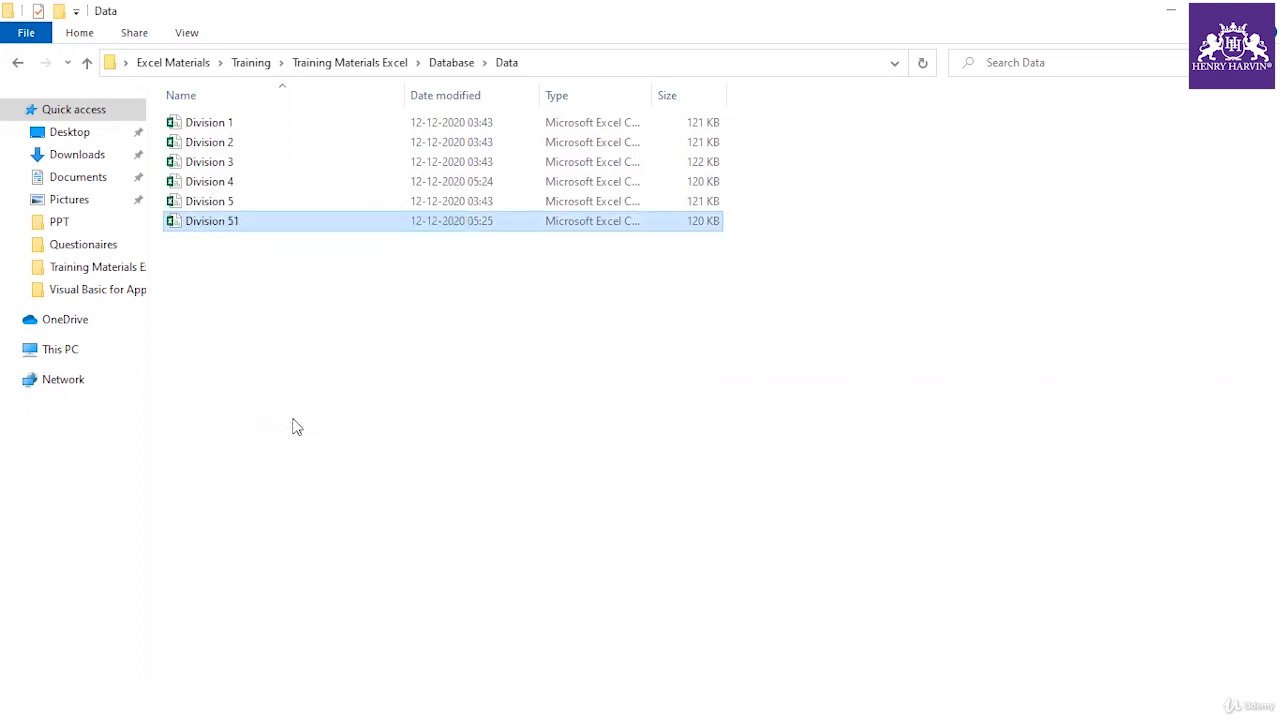
left_click(611, 63)
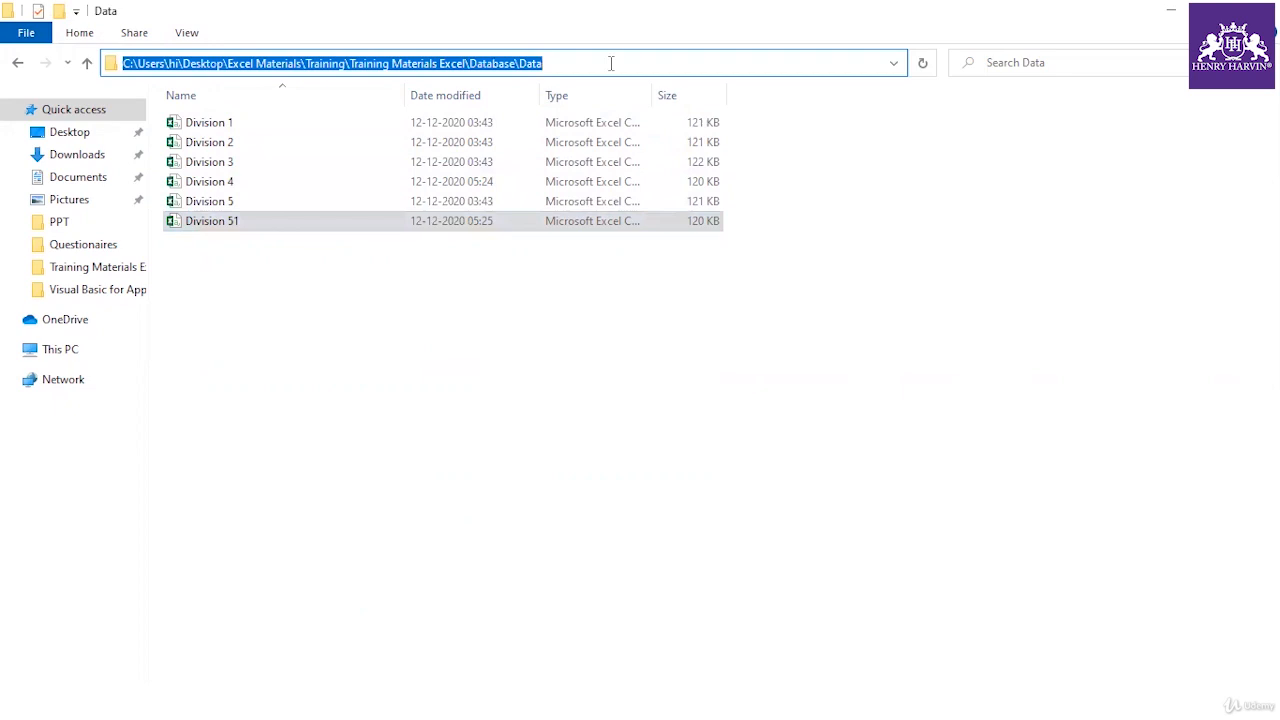
type("\"C:\\Users\\hi\\Desktop\\Excel Materials\\Training\\Training Materials Excel\\Database\\Data\\Division 51.csv\"")
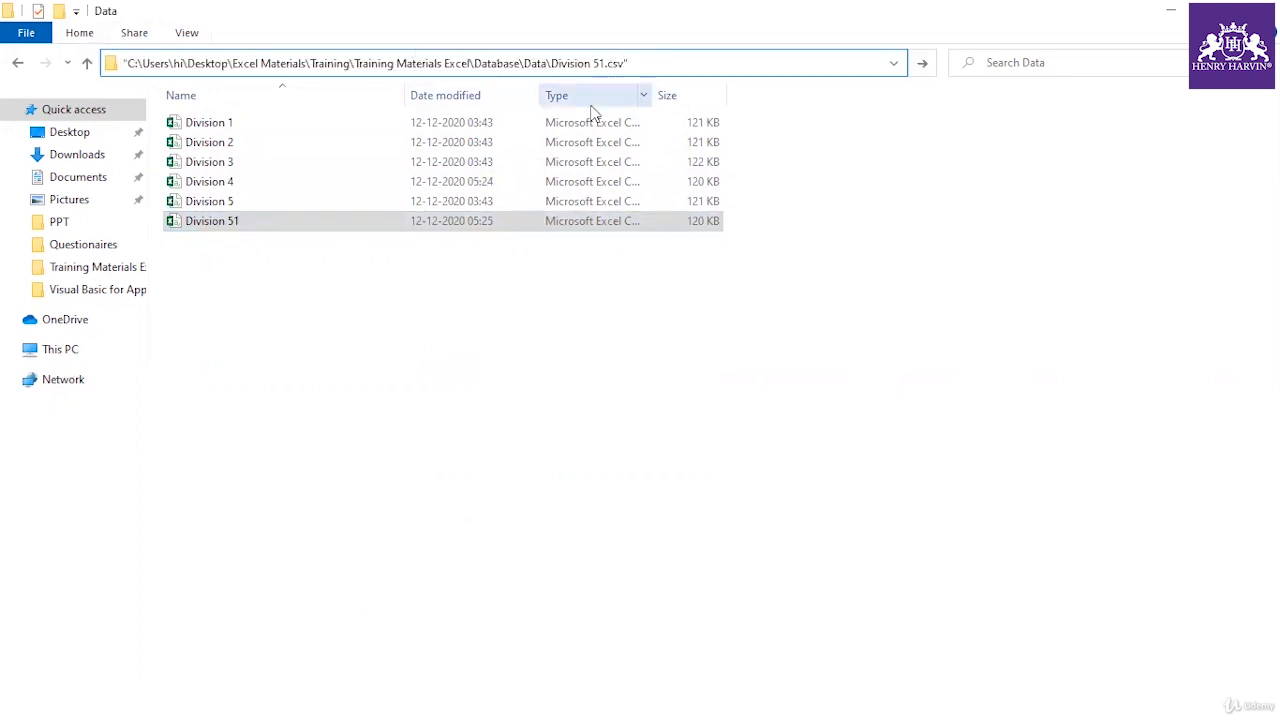
left_click(458, 396)
Copy the full file path of Division 2 and view the available file commands for Division 4
left_click(221, 148)
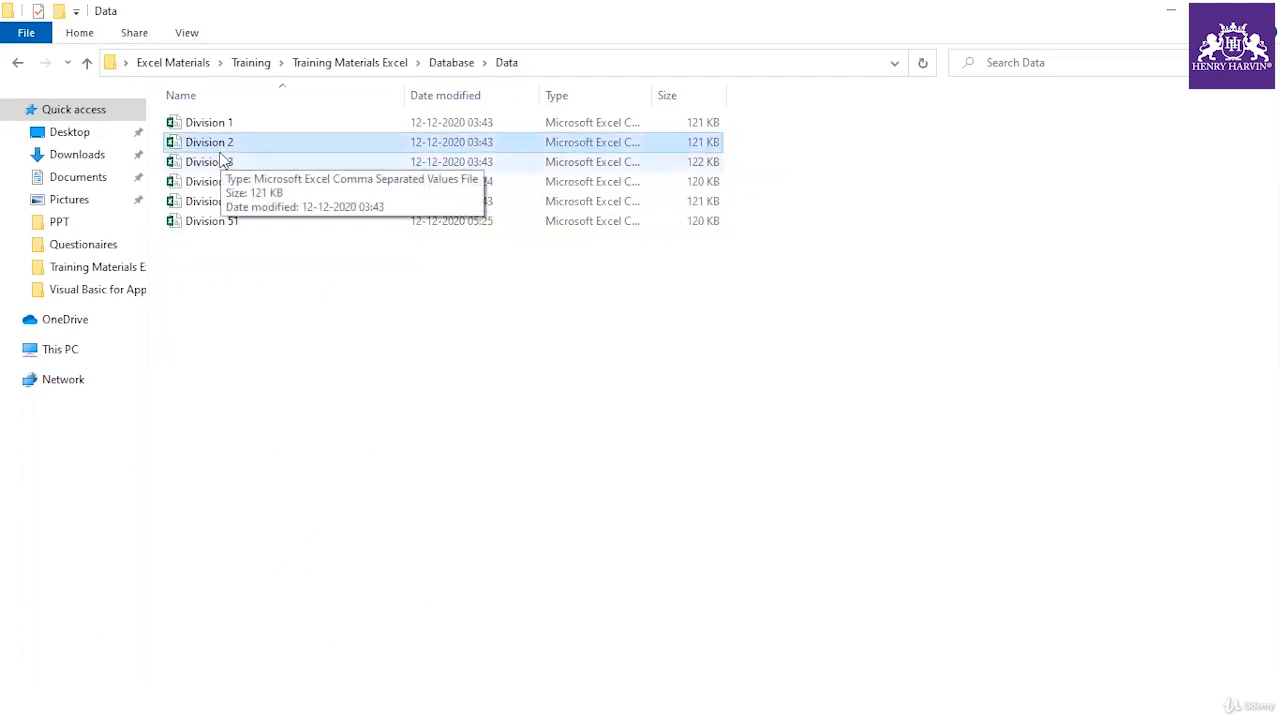
right_click(221, 142)
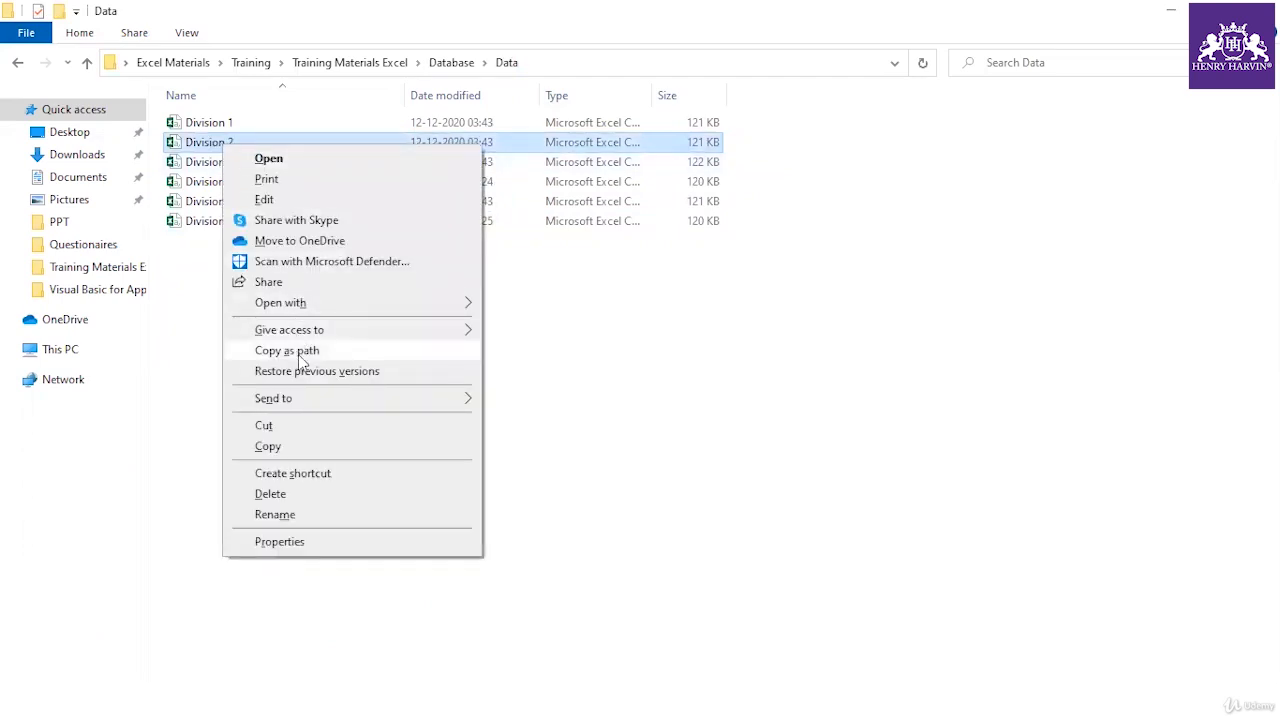
left_click(335, 352)
left_click(226, 183)
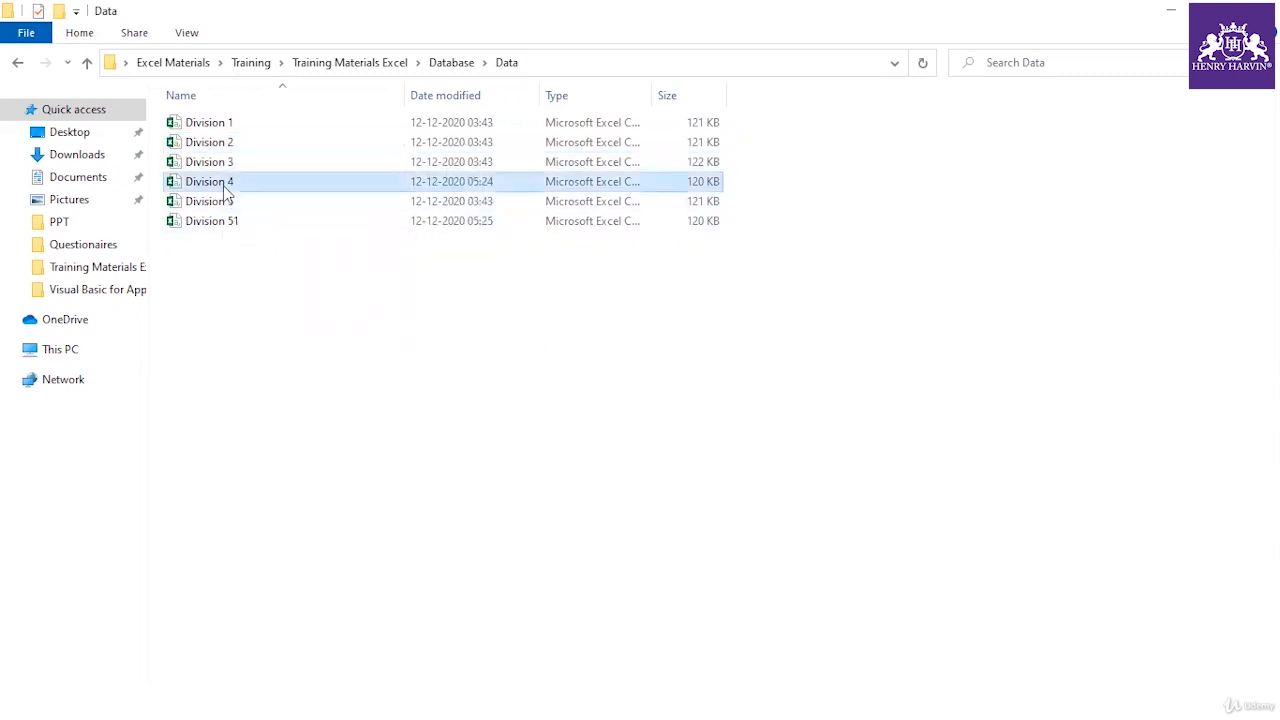
right_click(226, 190)
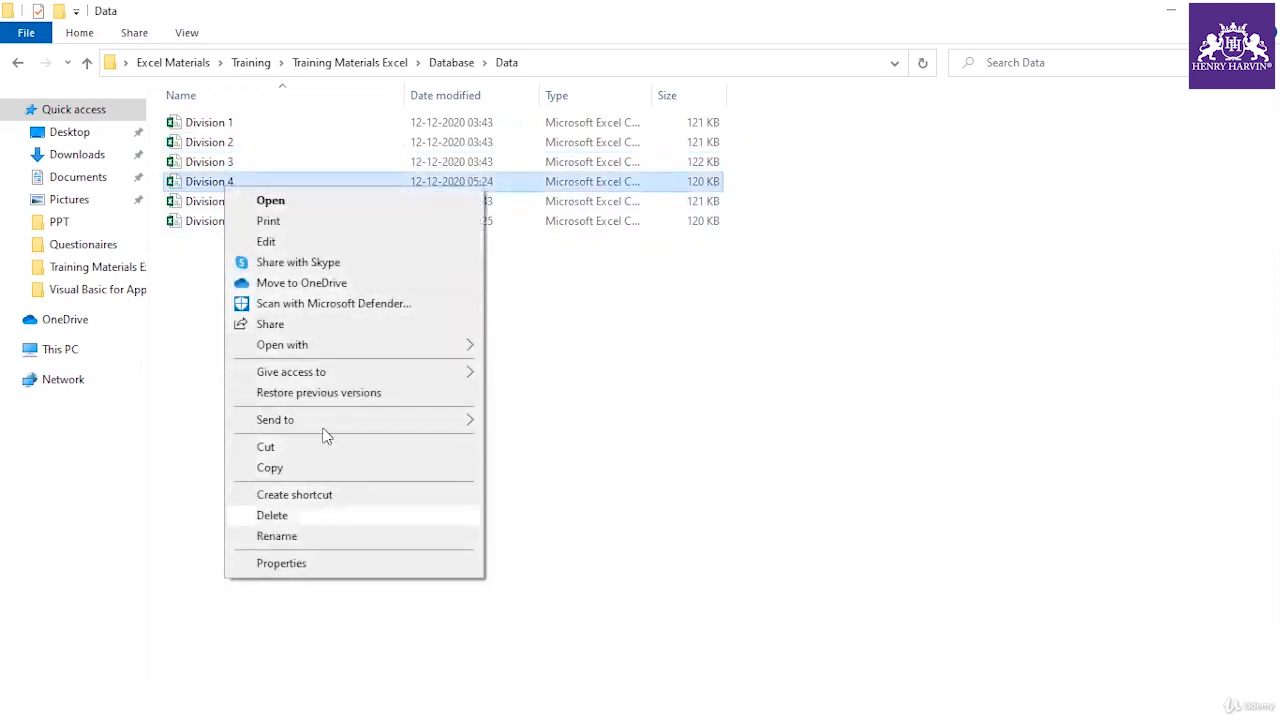
left_click(1003, 199)
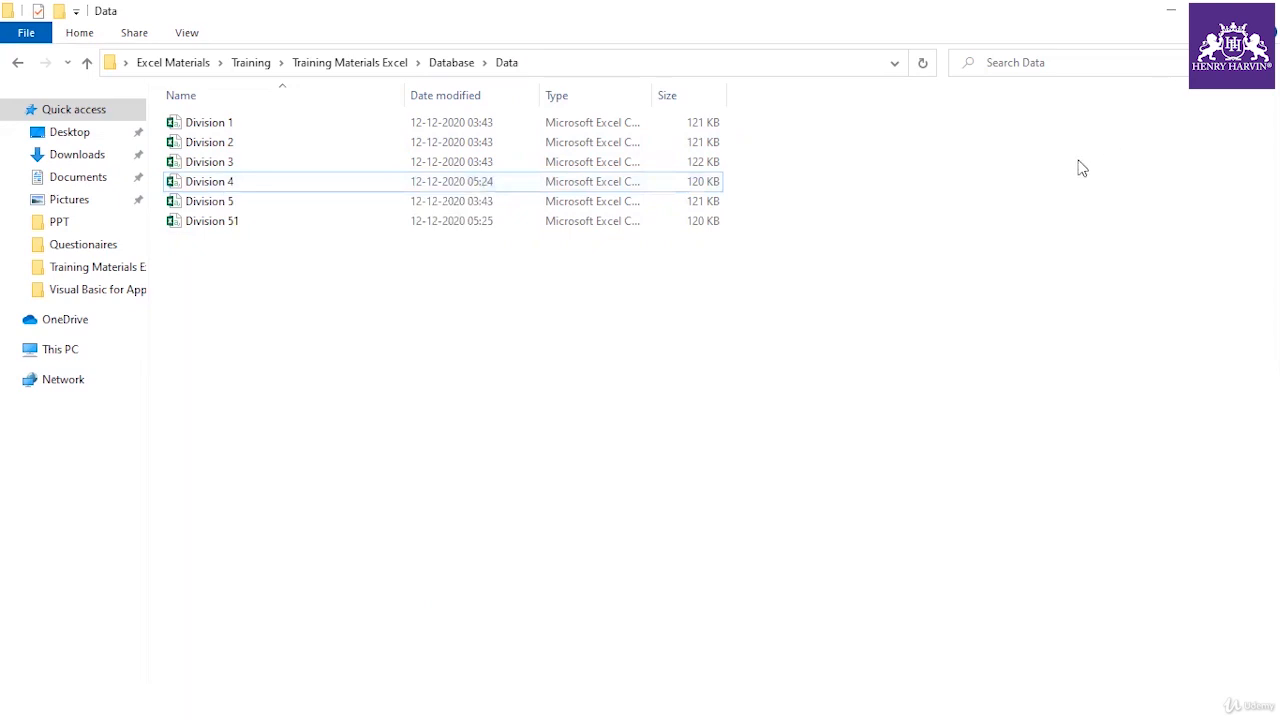